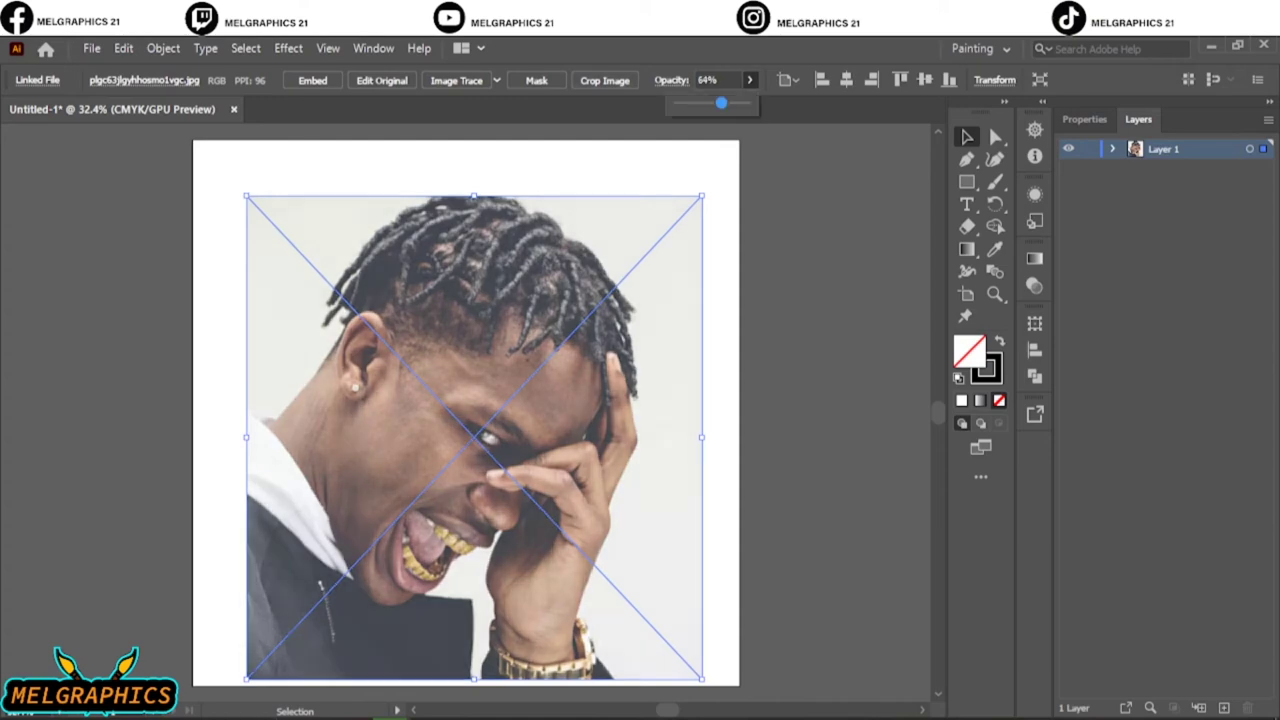
# Lower the placed laughing-man photo's opacity to 70%.
pyautogui.moveTo(721, 102); pyautogui.dragTo(725, 102)
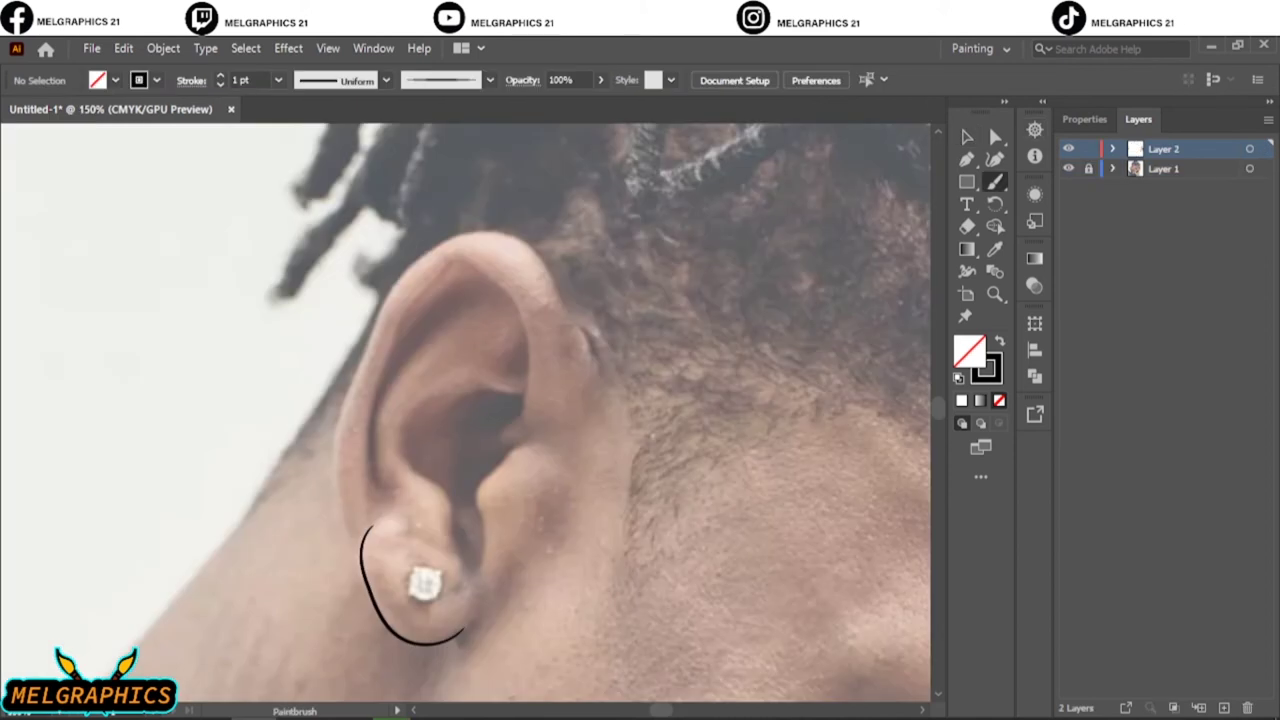
# Brush the ear's outer edge in black on the new layer.
pyautogui.moveTo(398, 272); pyautogui.dragTo(360, 568)
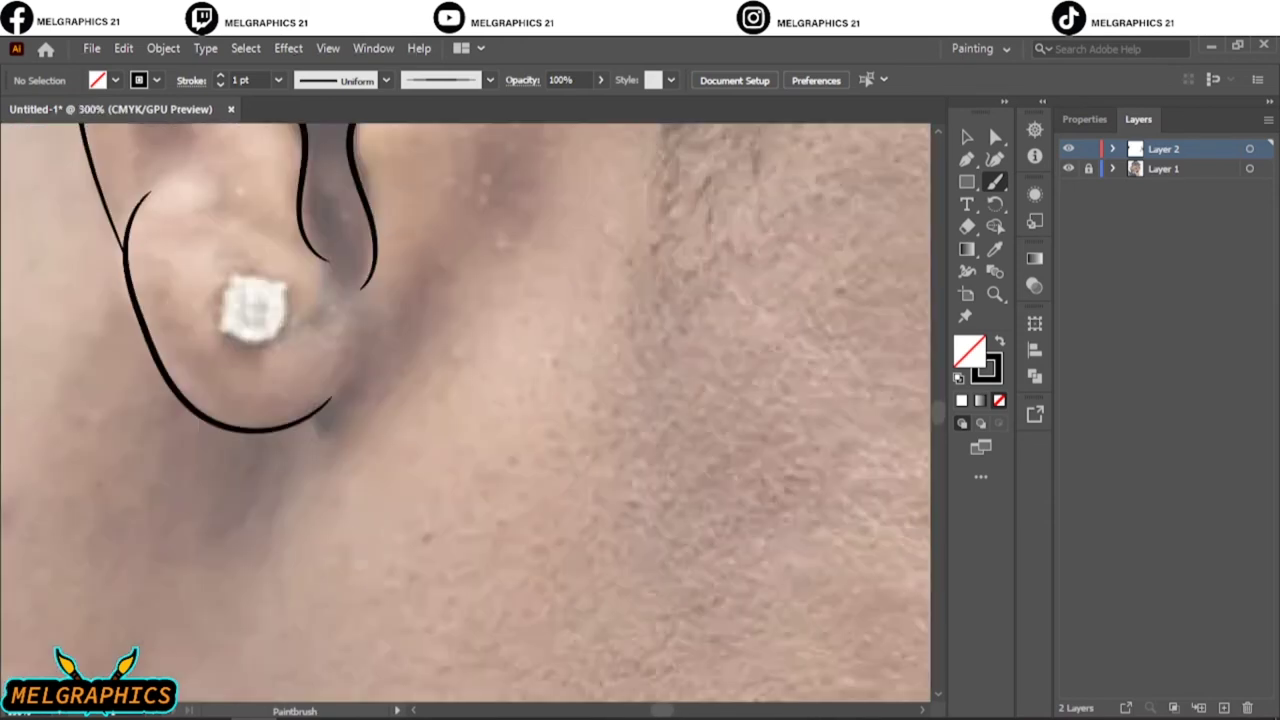
# Outline the earring stud and the nostril curve, undoing a stray nose stroke.
pyautogui.moveTo(232, 277); pyautogui.dragTo(235, 340)
pyautogui.moveTo(230, 284); pyautogui.dragTo(290, 295)
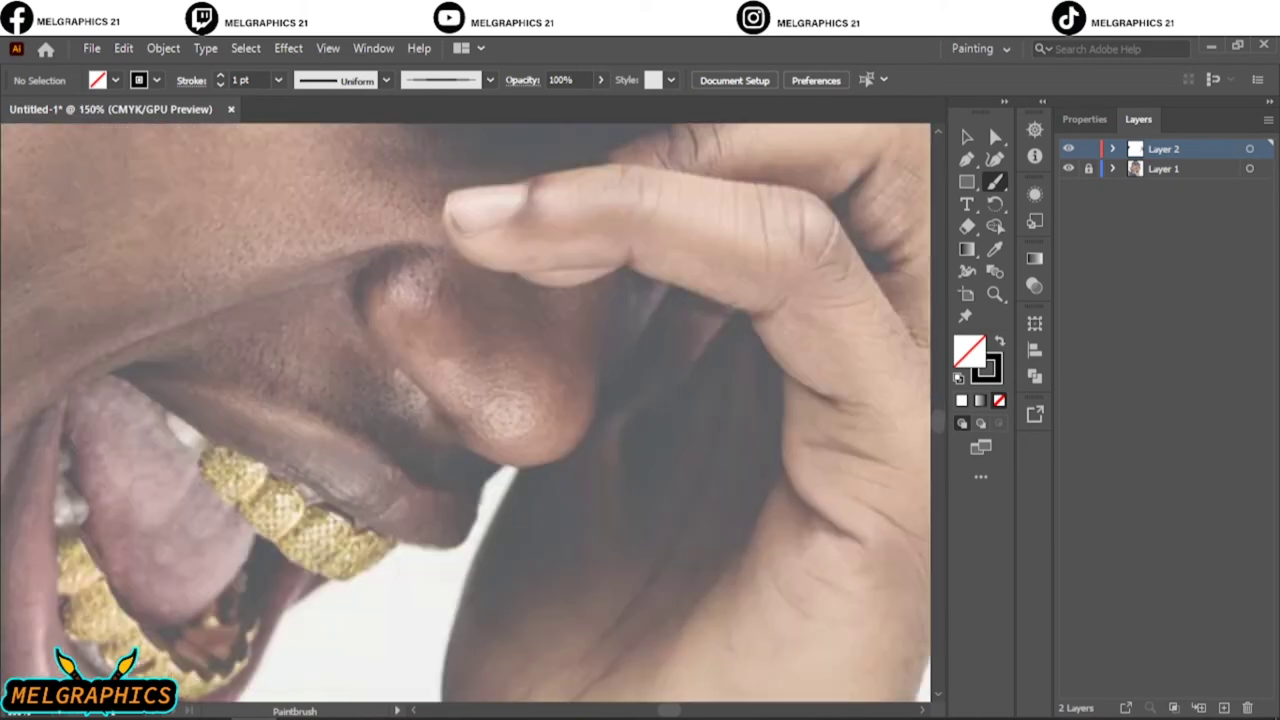
pyautogui.moveTo(370, 335); pyautogui.dragTo(455, 440)
pyautogui.hotkey('ctrl', 'z')
pyautogui.moveTo(368, 312)
pyautogui.mouseDown()
pyautogui.moveTo(462, 422)
pyautogui.moveTo(612, 280)
pyautogui.mouseUp()
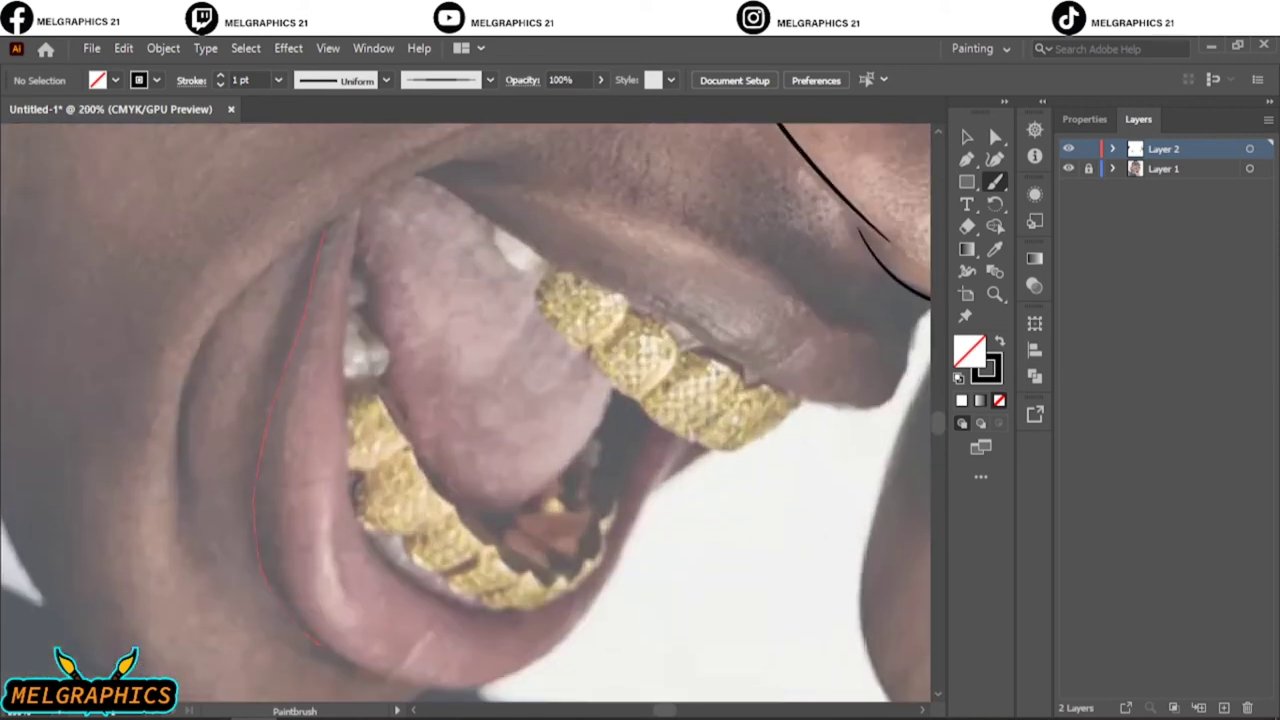
# Trace the lower lip's outer and inner edges and the upper lip line.
pyautogui.moveTo(528, 670); pyautogui.dragTo(682, 440)
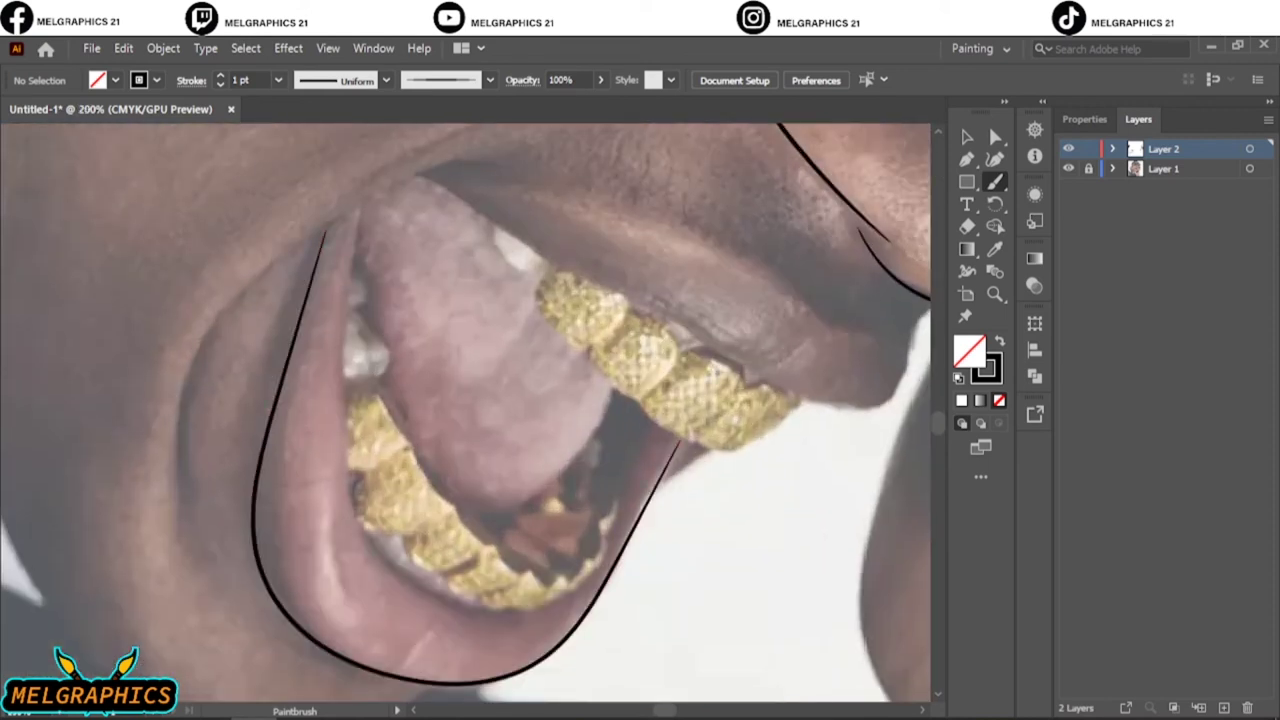
pyautogui.moveTo(634, 510); pyautogui.dragTo(718, 450)
pyautogui.moveTo(600, 560); pyautogui.dragTo(610, 455)
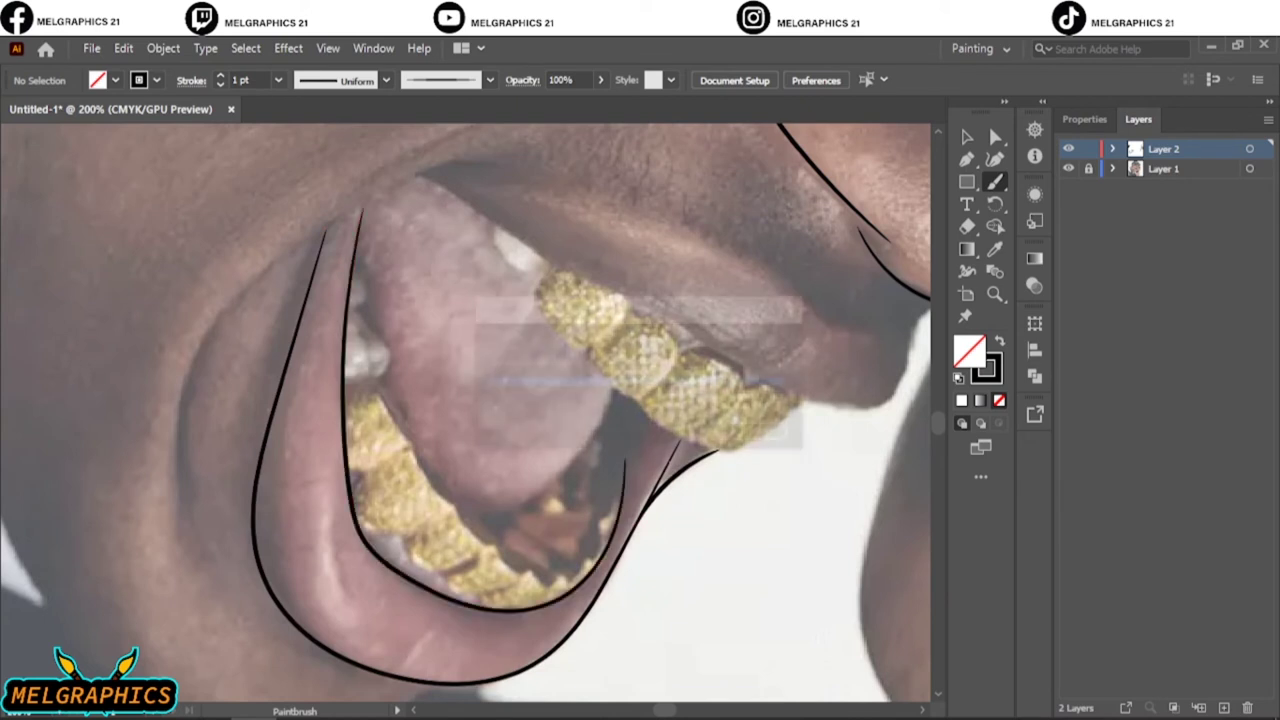
pyautogui.moveTo(600, 400); pyautogui.dragTo(465, 515)
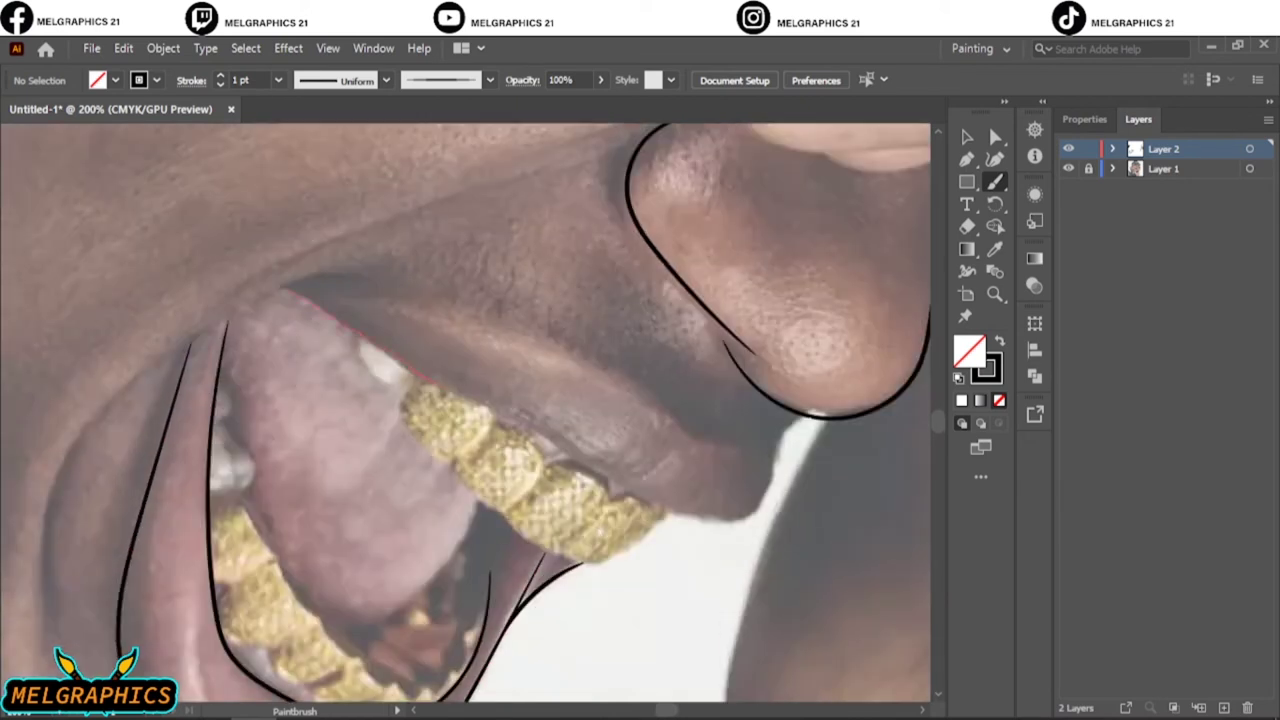
pyautogui.moveTo(560, 440)
pyautogui.mouseDown()
pyautogui.moveTo(655, 465)
pyautogui.moveTo(800, 416)
pyautogui.mouseUp()
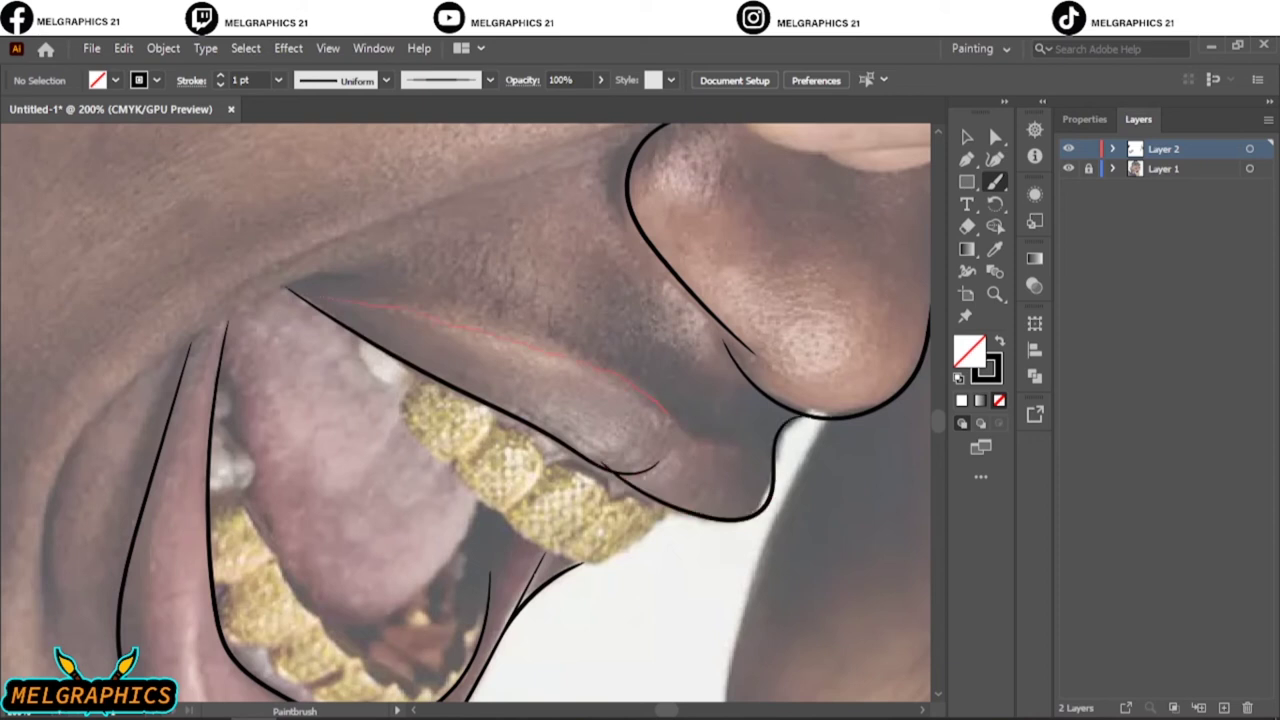
pyautogui.moveTo(668, 410); pyautogui.dragTo(770, 440)
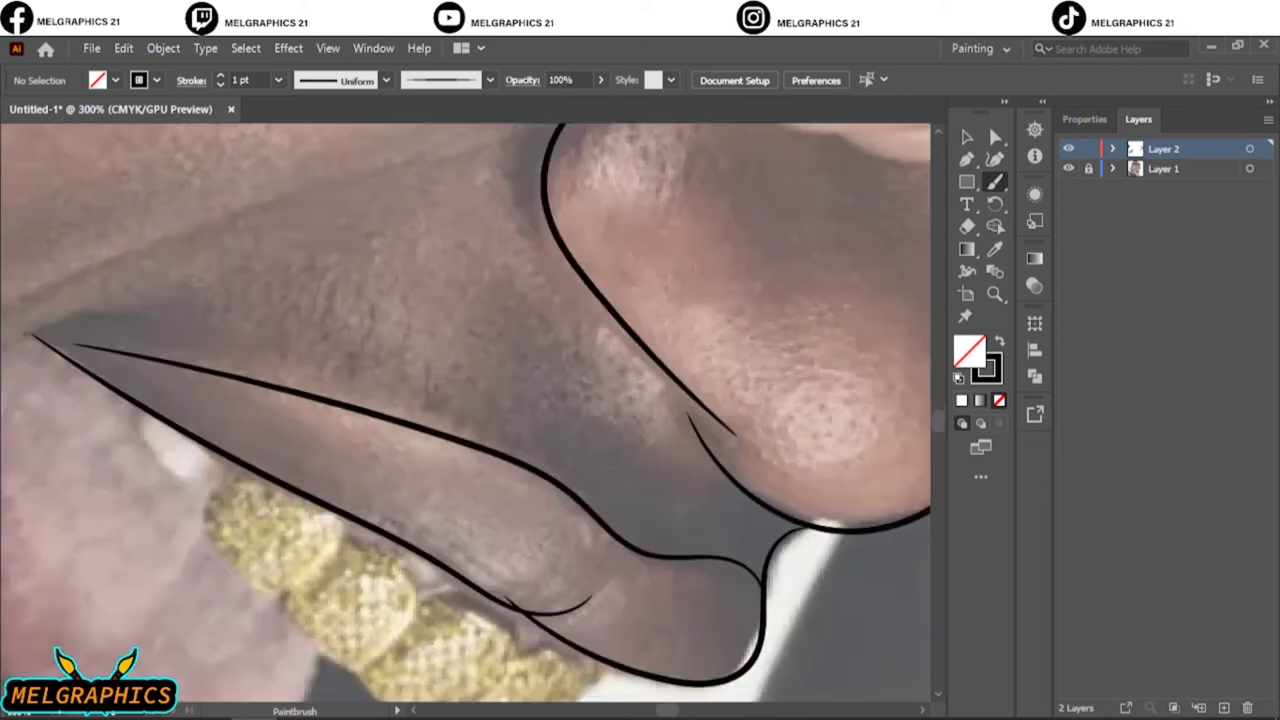
pyautogui.hotkey('ctrl', '-')
pyautogui.hotkey('ctrl', '-')
pyautogui.hotkey('ctrl', '-')
# At a 0.75 pt stroke, draw the left cheek line and a crease above the mouth.
pyautogui.hotkey('ctrl', '+')
pyautogui.click(219, 85)
pyautogui.moveTo(326, 440); pyautogui.dragTo(311, 560)
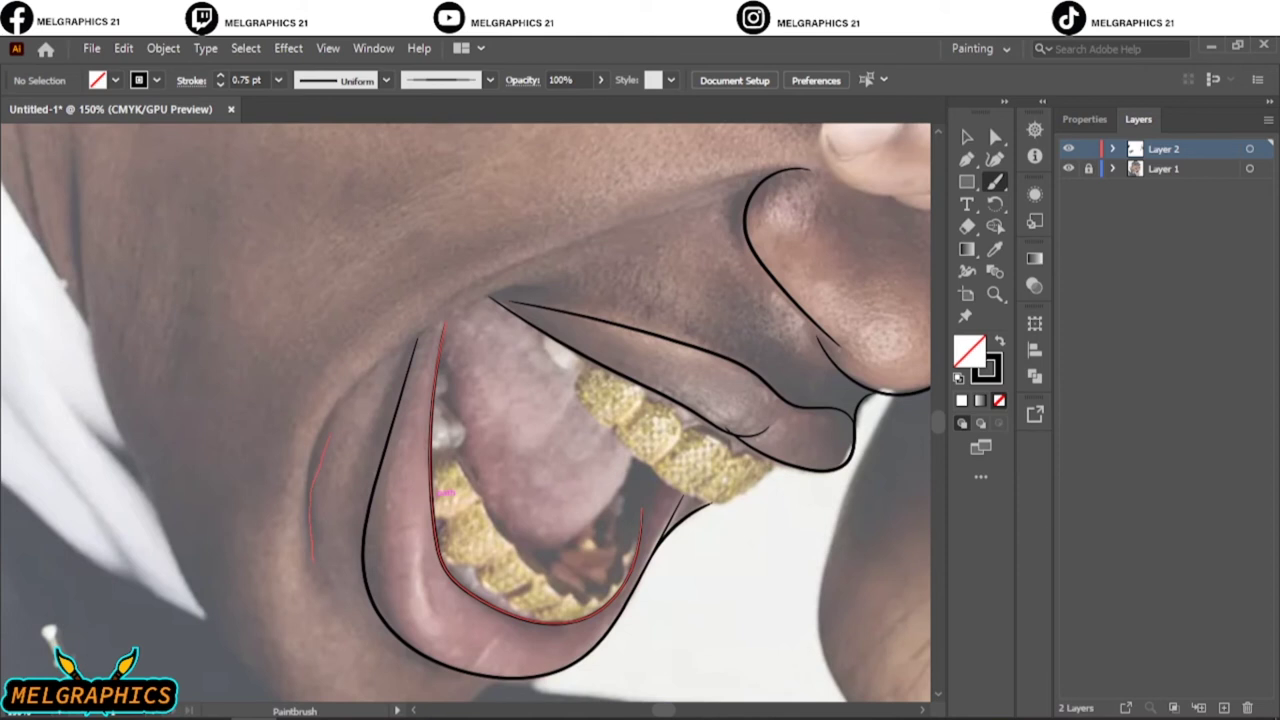
pyautogui.moveTo(436, 305); pyautogui.dragTo(682, 208)
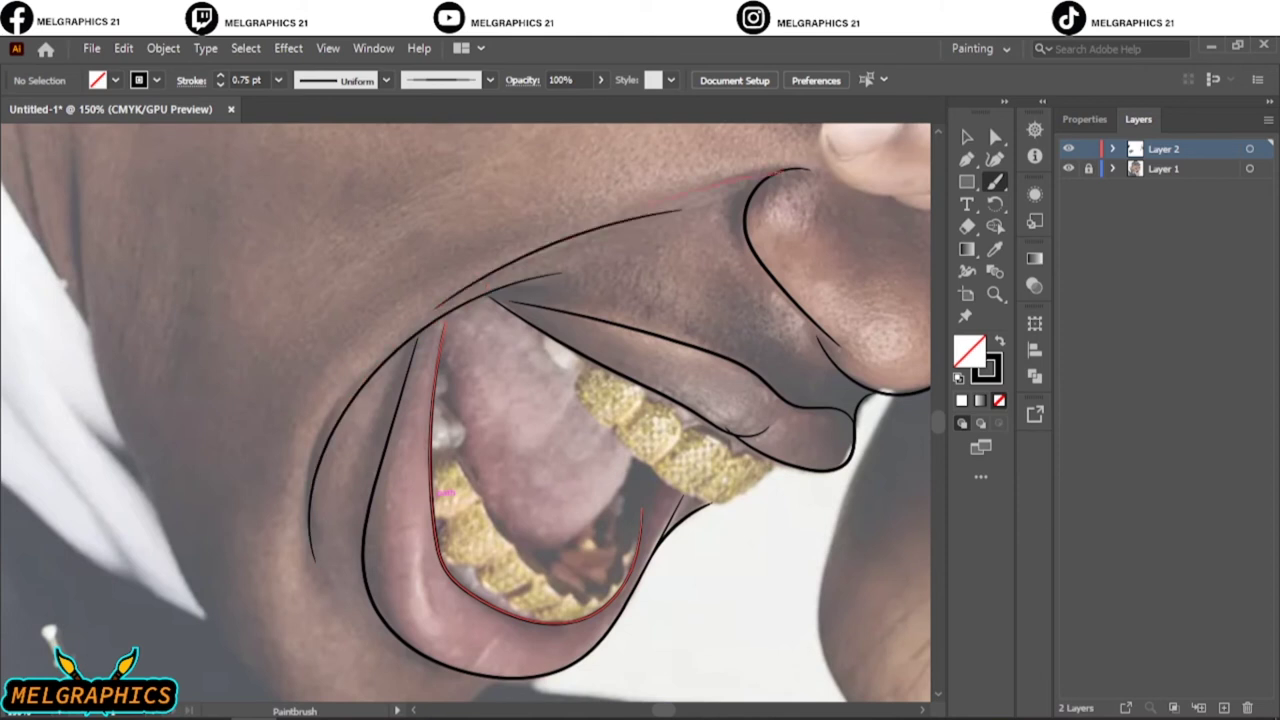
# Redraw the middle lip line into the upper lip and add a mouth-corner line.
pyautogui.hotkey('ctrl', '+')
pyautogui.hotkey('ctrl', '+')
pyautogui.hotkey('ctrl', '+')
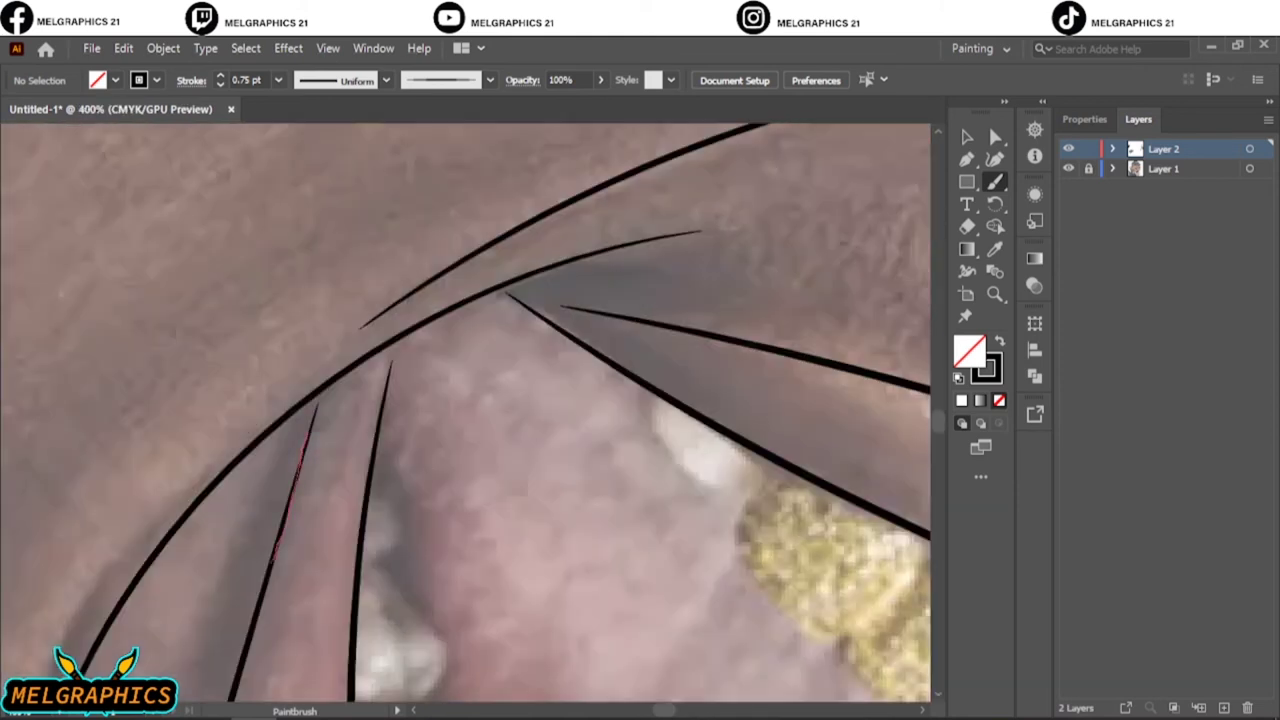
pyautogui.moveTo(352, 590); pyautogui.dragTo(398, 338)
pyautogui.moveTo(484, 292); pyautogui.dragTo(555, 330)
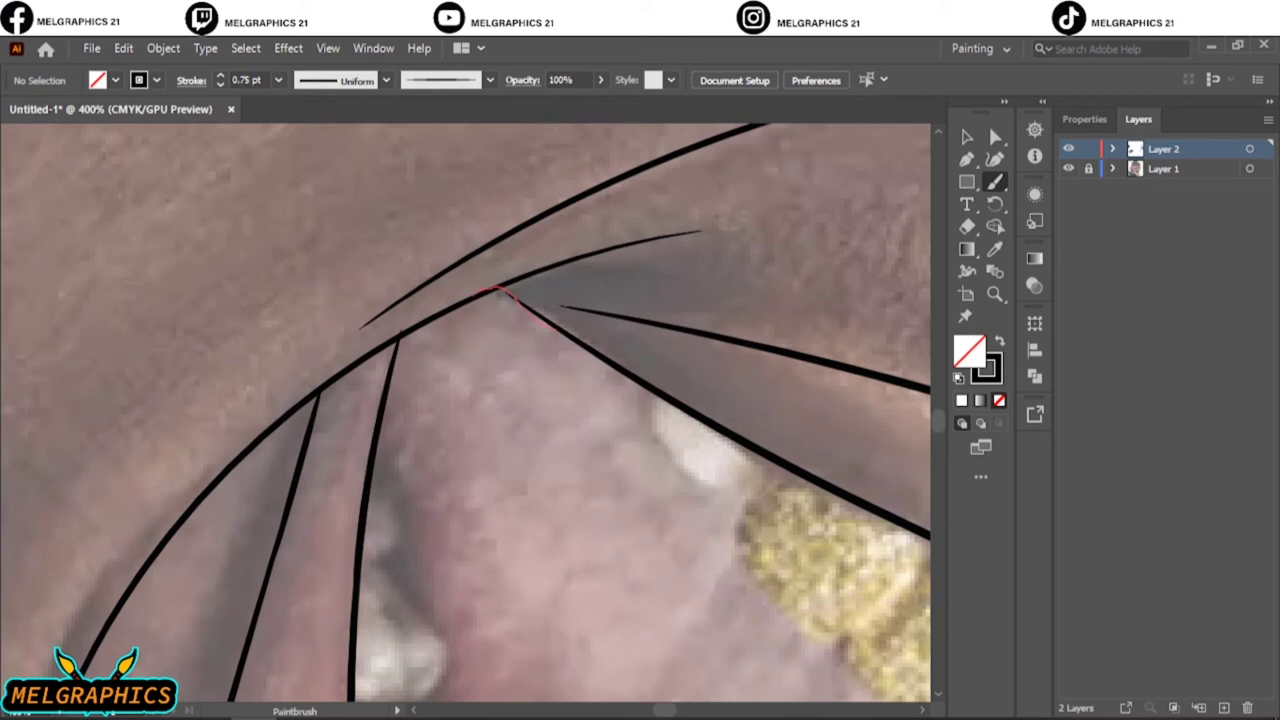
pyautogui.moveTo(496, 290); pyautogui.dragTo(630, 318)
pyautogui.hotkey('ctrl', '0')
pyautogui.hotkey('ctrl', '1')
# Trace the upper and lower eyelids into an almond-shaped eye.
pyautogui.hotkey('ctrl', '-')
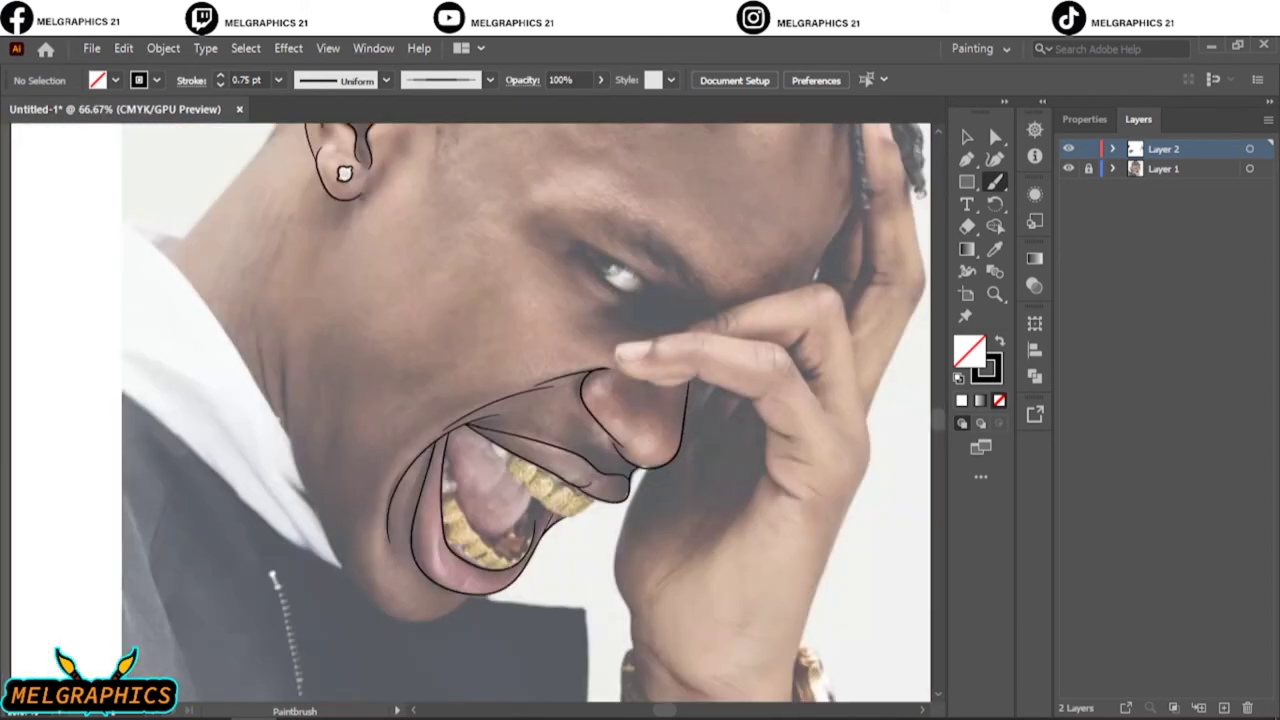
pyautogui.scroll(4, 641, 235)
pyautogui.moveTo(360, 295); pyautogui.dragTo(667, 497)
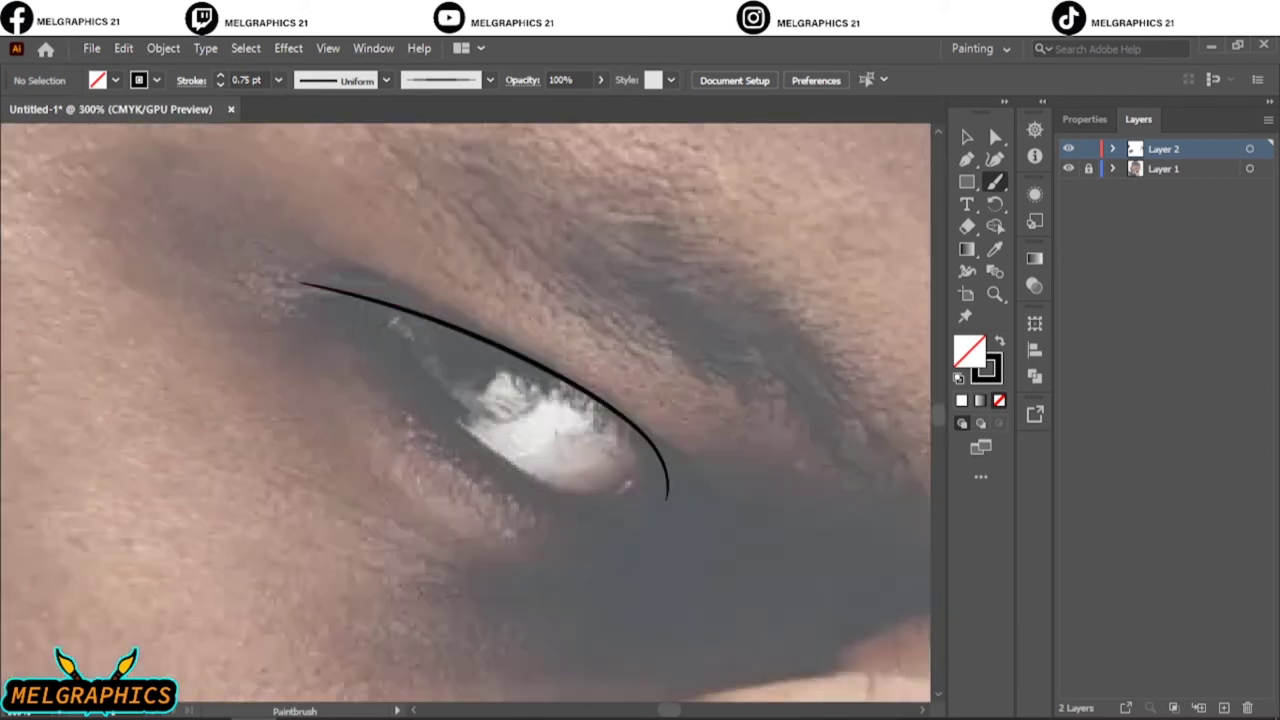
pyautogui.moveTo(318, 303); pyautogui.dragTo(665, 502)
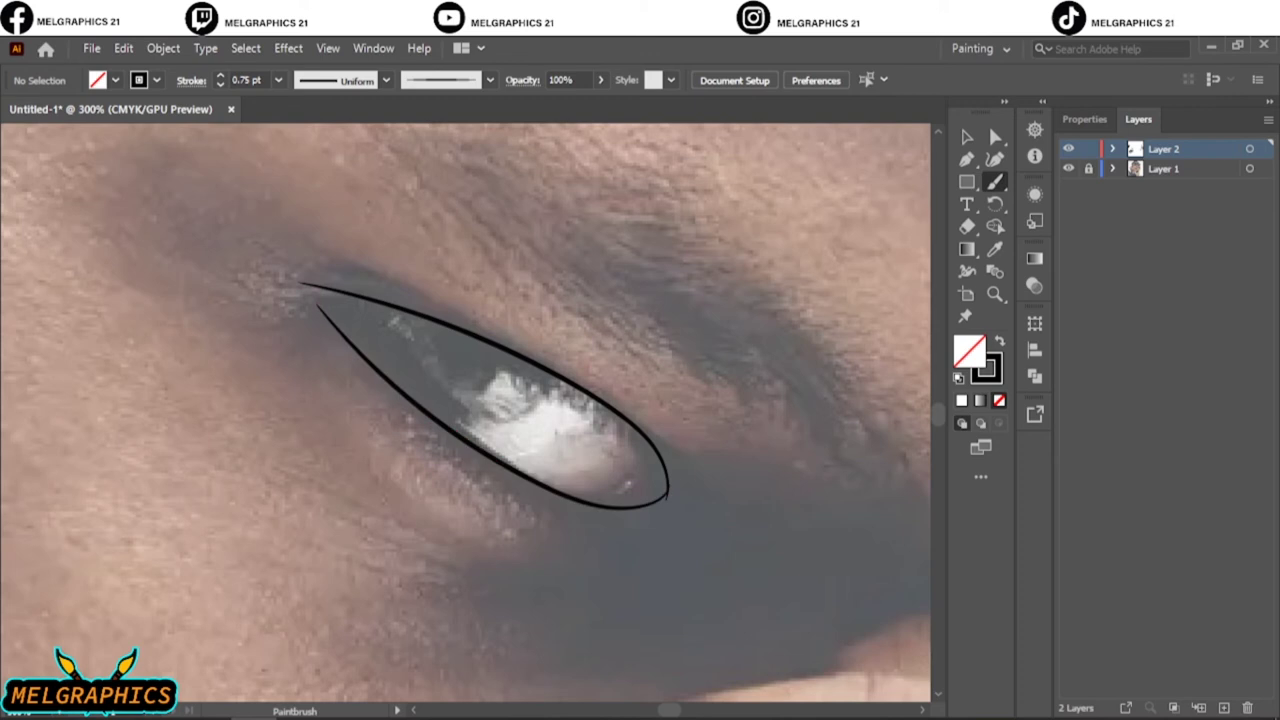
pyautogui.moveTo(275, 278); pyautogui.dragTo(352, 345)
# Brush three 0.5 pt lash lines beneath the eye.
pyautogui.press('v')
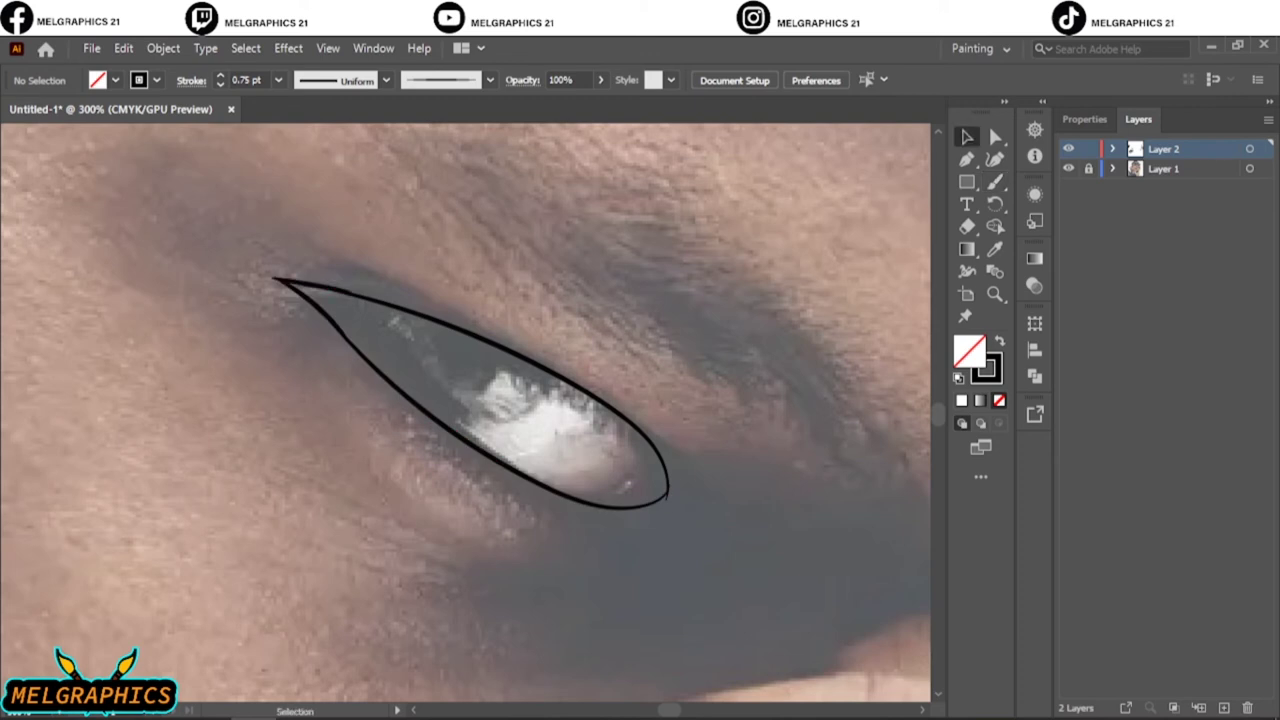
pyautogui.hotkey('ctrl', 'a')
pyautogui.hotkey('ctrl', 'shift', 'a')
pyautogui.press('b')
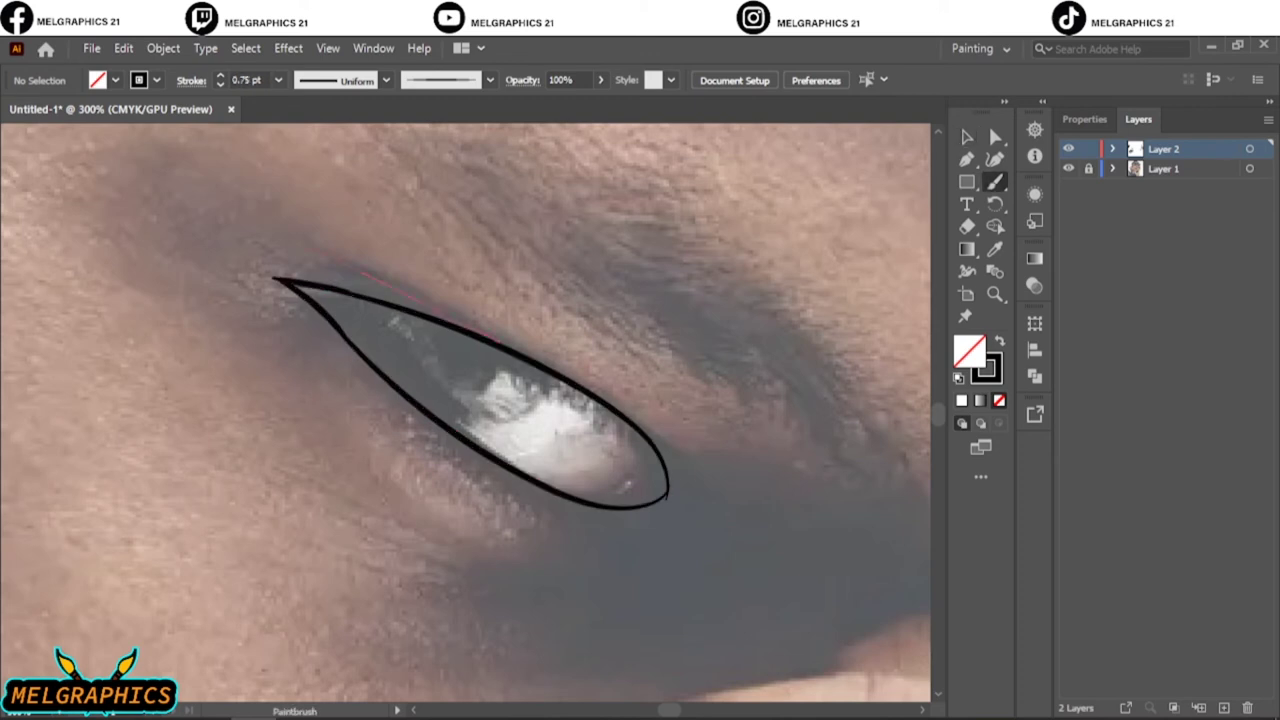
pyautogui.click(220, 85)
pyautogui.moveTo(340, 505); pyautogui.dragTo(570, 578)
pyautogui.moveTo(315, 450); pyautogui.dragTo(478, 552)
pyautogui.moveTo(367, 556); pyautogui.dragTo(490, 592)
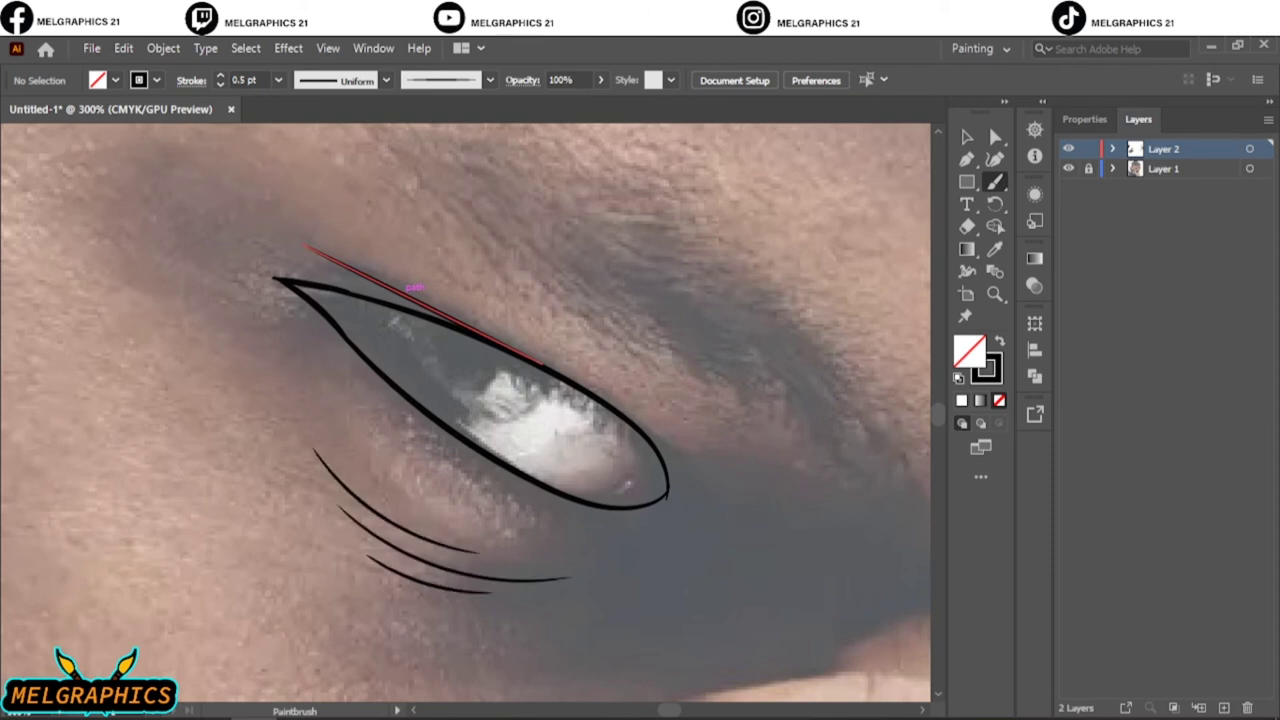
# Zoom in on the face and raise the stroke weight to 2 pt.
pyautogui.hotkey('ctrl', '0')
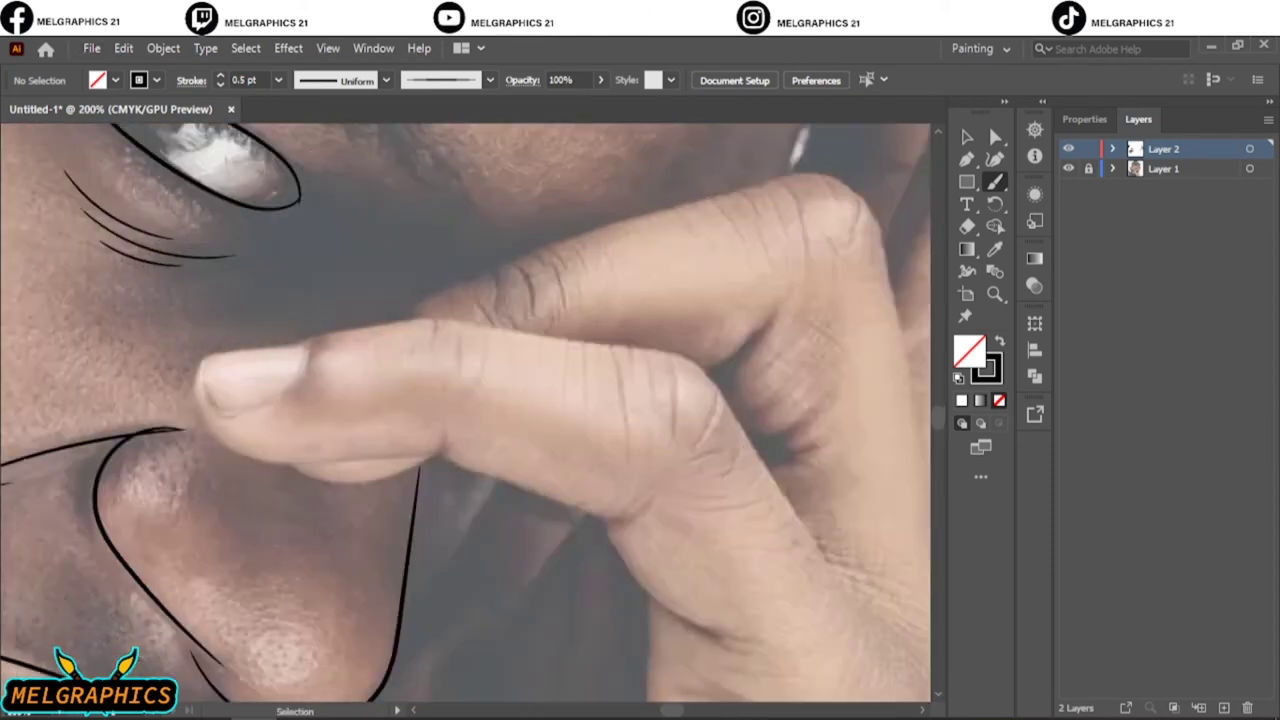
pyautogui.hotkey('ctrl', '+')
pyautogui.hotkey('ctrl', '+')
pyautogui.click(220, 75)
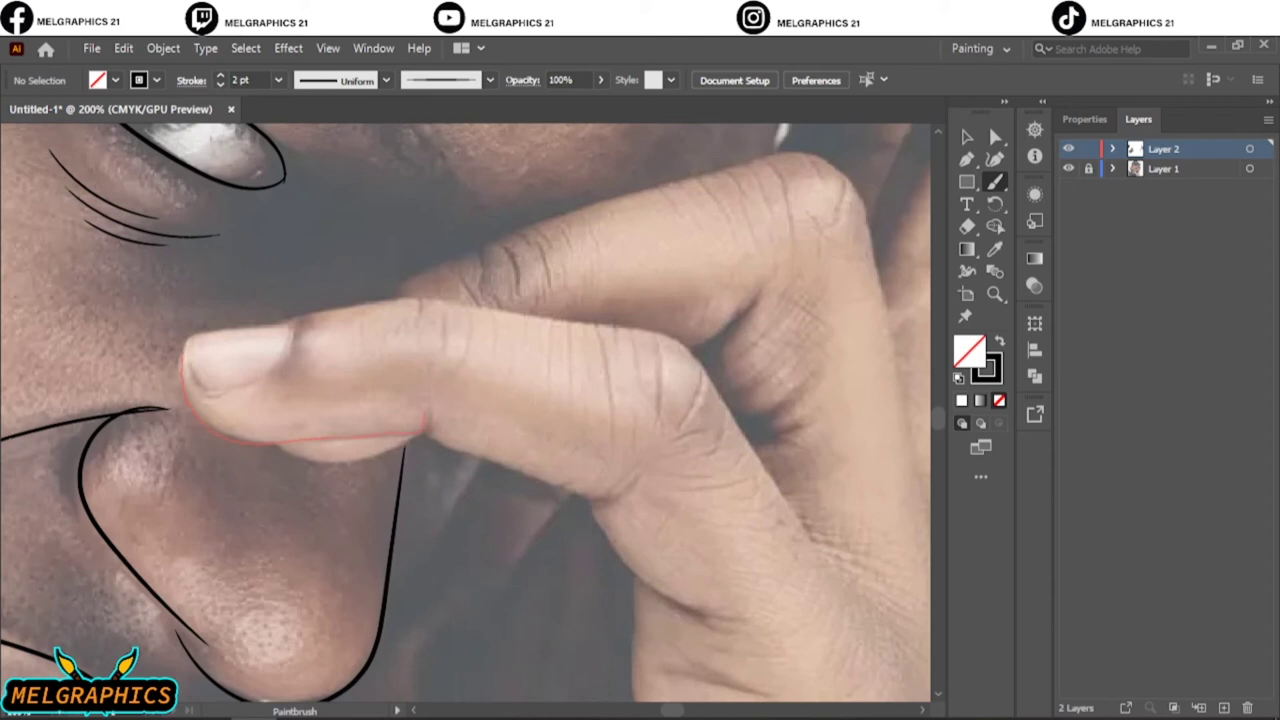
# Trace the fingertip's underside and the branching knuckle creases on the finger.
pyautogui.moveTo(420, 432); pyautogui.dragTo(428, 420)
pyautogui.moveTo(282, 450)
pyautogui.mouseDown()
pyautogui.moveTo(426, 416)
pyautogui.moveTo(596, 495)
pyautogui.moveTo(700, 615)
pyautogui.mouseUp()
pyautogui.hotkey('ctrl', '-')
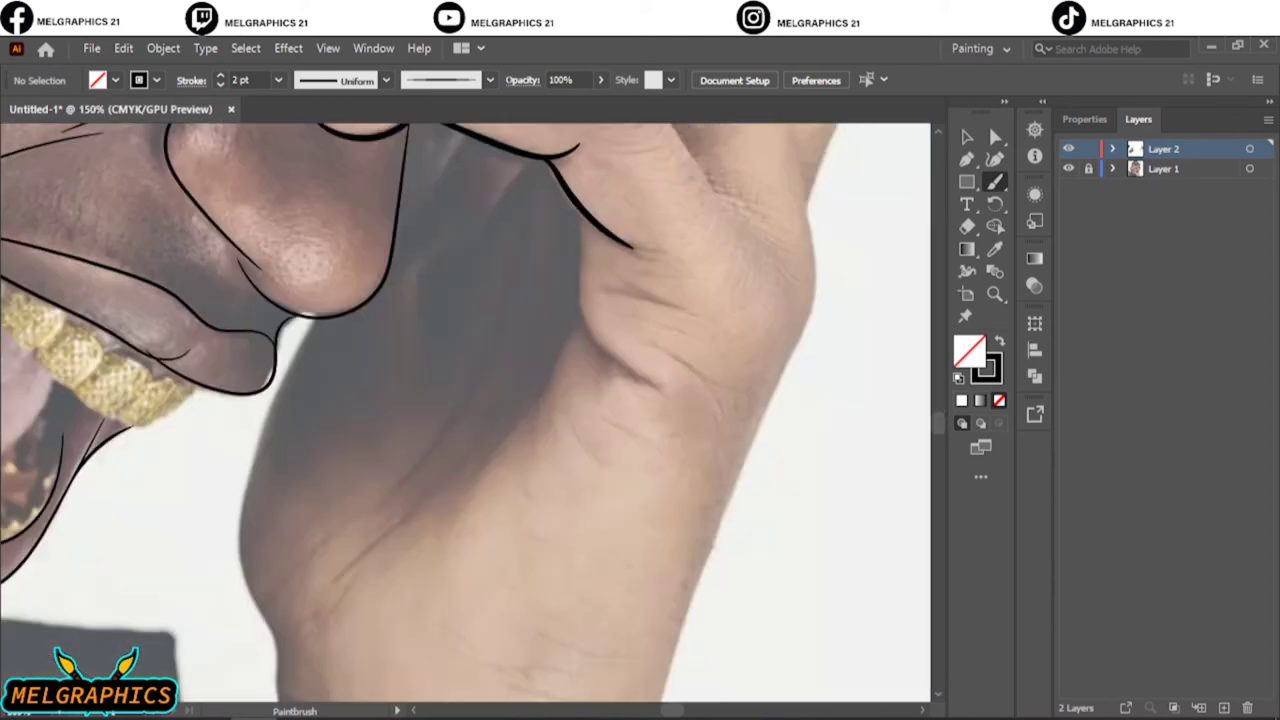
pyautogui.moveTo(588, 338); pyautogui.dragTo(646, 382)
pyautogui.moveTo(573, 298); pyautogui.dragTo(518, 466)
pyautogui.moveTo(522, 410); pyautogui.dragTo(468, 493)
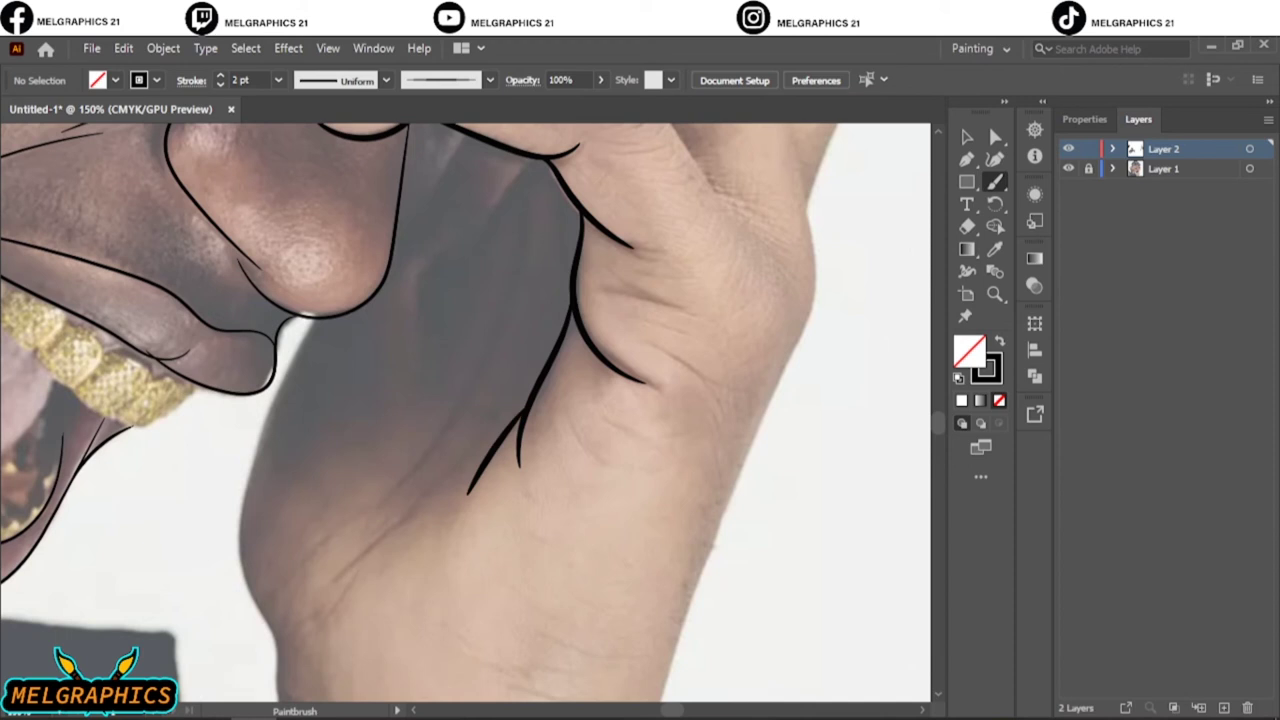
# Trace the left edge of the hand.
pyautogui.moveTo(304, 334); pyautogui.dragTo(236, 535)
pyautogui.moveTo(465, 400); pyautogui.dragTo(712, 242)
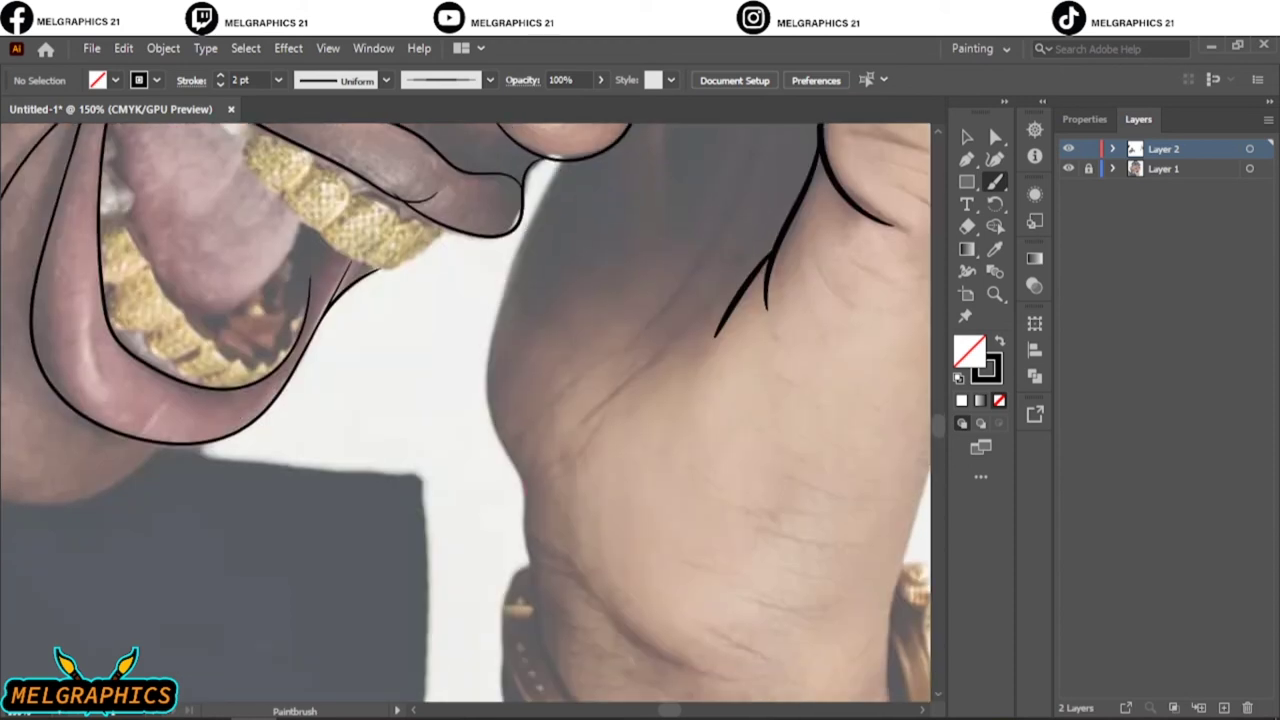
pyautogui.moveTo(560, 164); pyautogui.dragTo(530, 482)
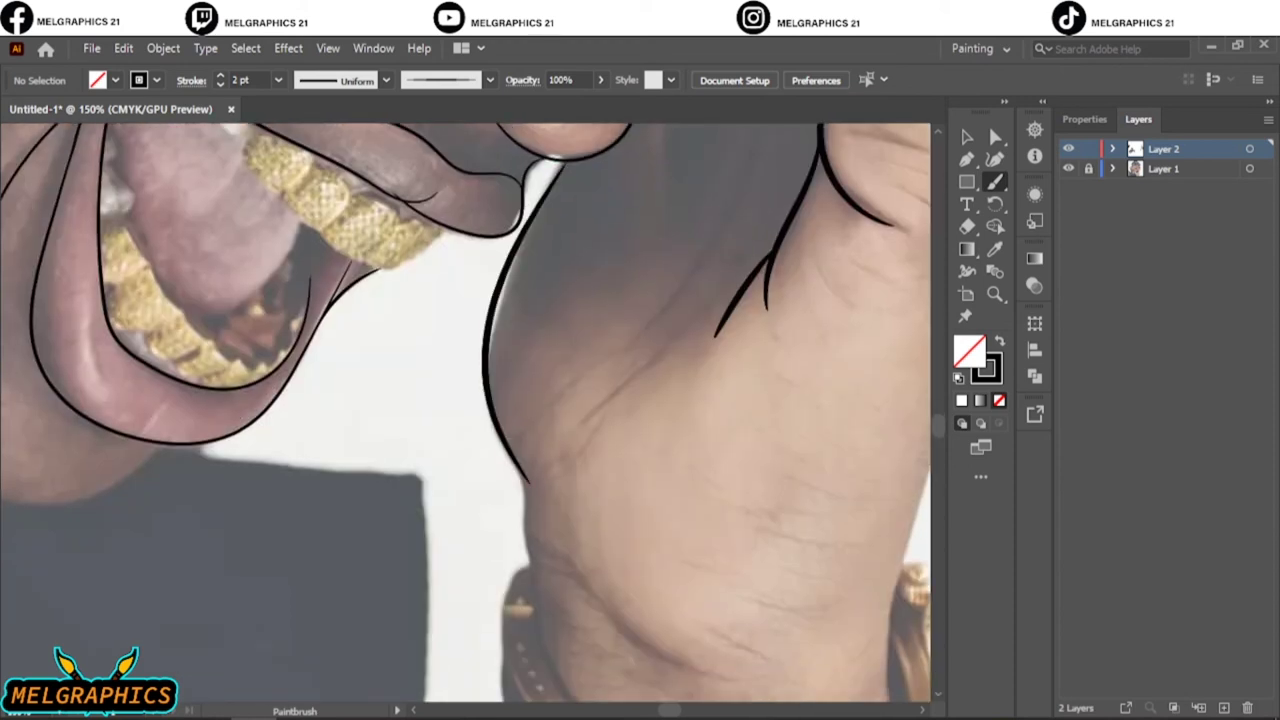
pyautogui.keyDown('alt'); pyautogui.scroll(3, 510, 140); pyautogui.keyUp('alt')
pyautogui.keyDown('alt'); pyautogui.scroll(2, 510, 140); pyautogui.keyUp('alt')
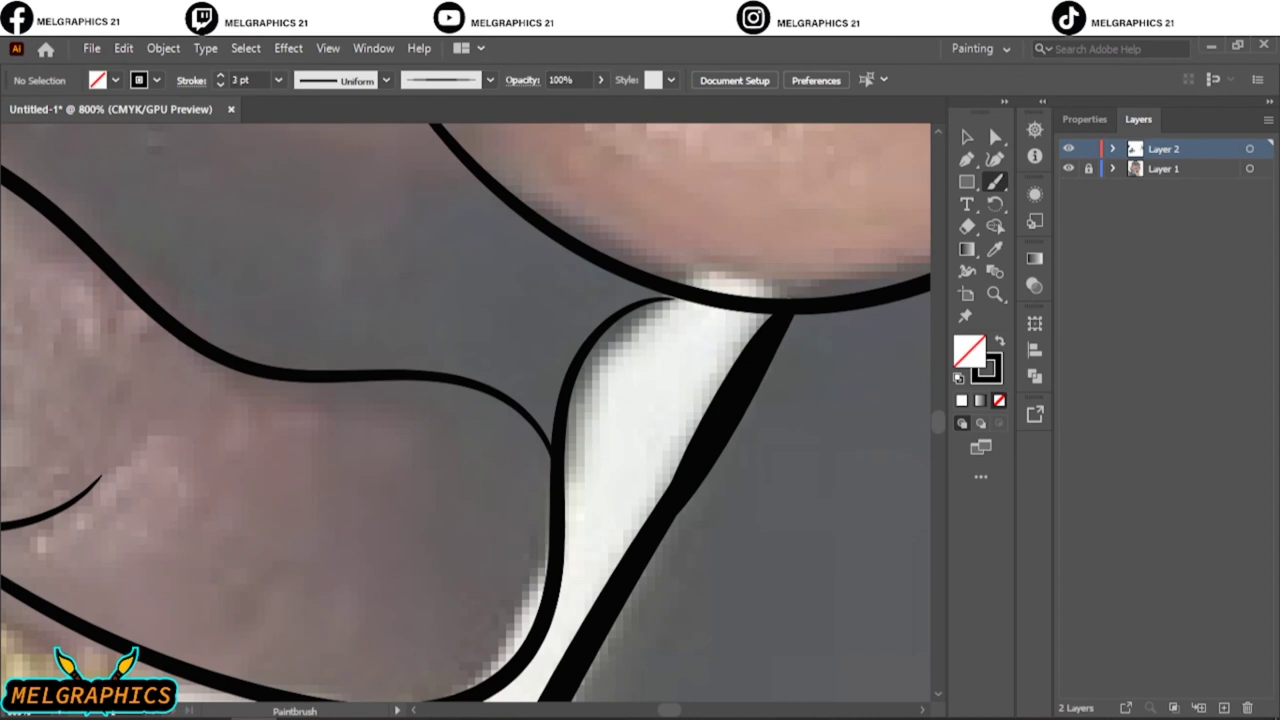
pyautogui.hotkey('ctrl', '0')
pyautogui.keyDown('alt'); pyautogui.scroll(5, 577, 690); pyautogui.keyUp('alt')
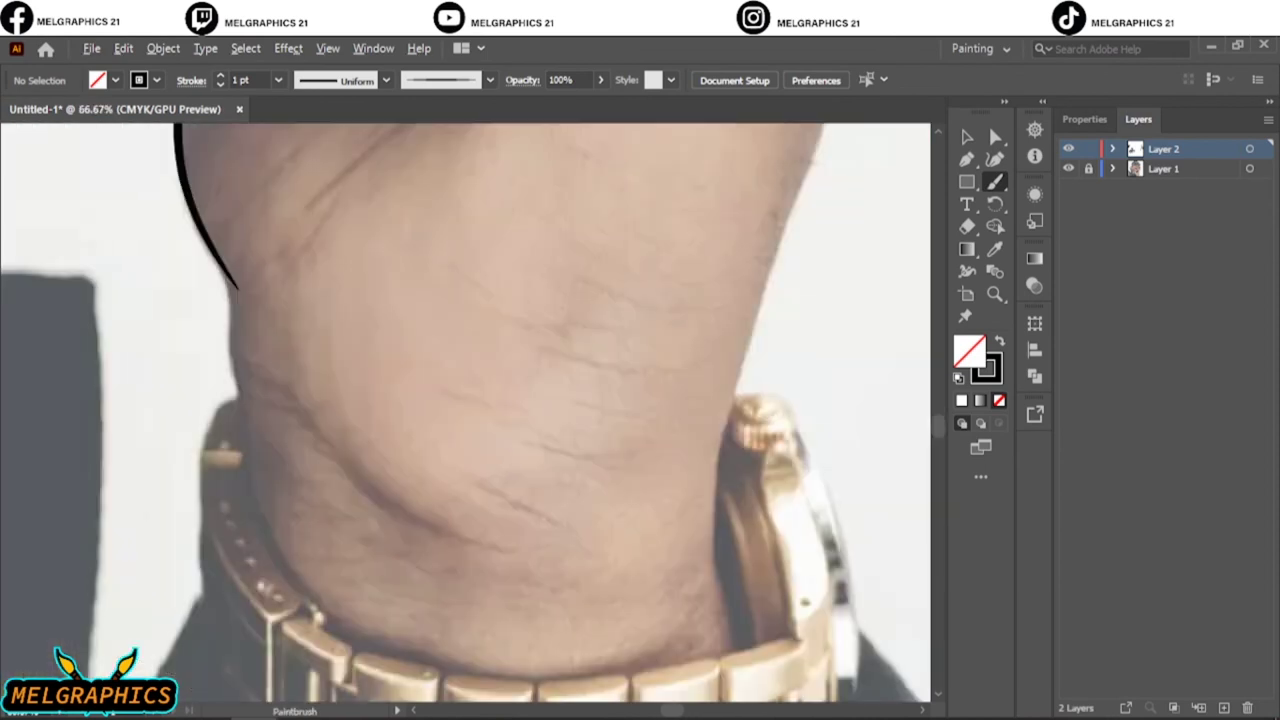
# With a 2 pt stroke, trace both wrist edges and the hand's right edge.
pyautogui.click(220, 75)
pyautogui.moveTo(208, 240)
pyautogui.mouseDown()
pyautogui.moveTo(285, 468)
pyautogui.moveTo(362, 560)
pyautogui.moveTo(525, 590)
pyautogui.moveTo(632, 542)
pyautogui.mouseUp()
pyautogui.hotkey('ctrl', '0')
pyautogui.hotkey('ctrl', '1')
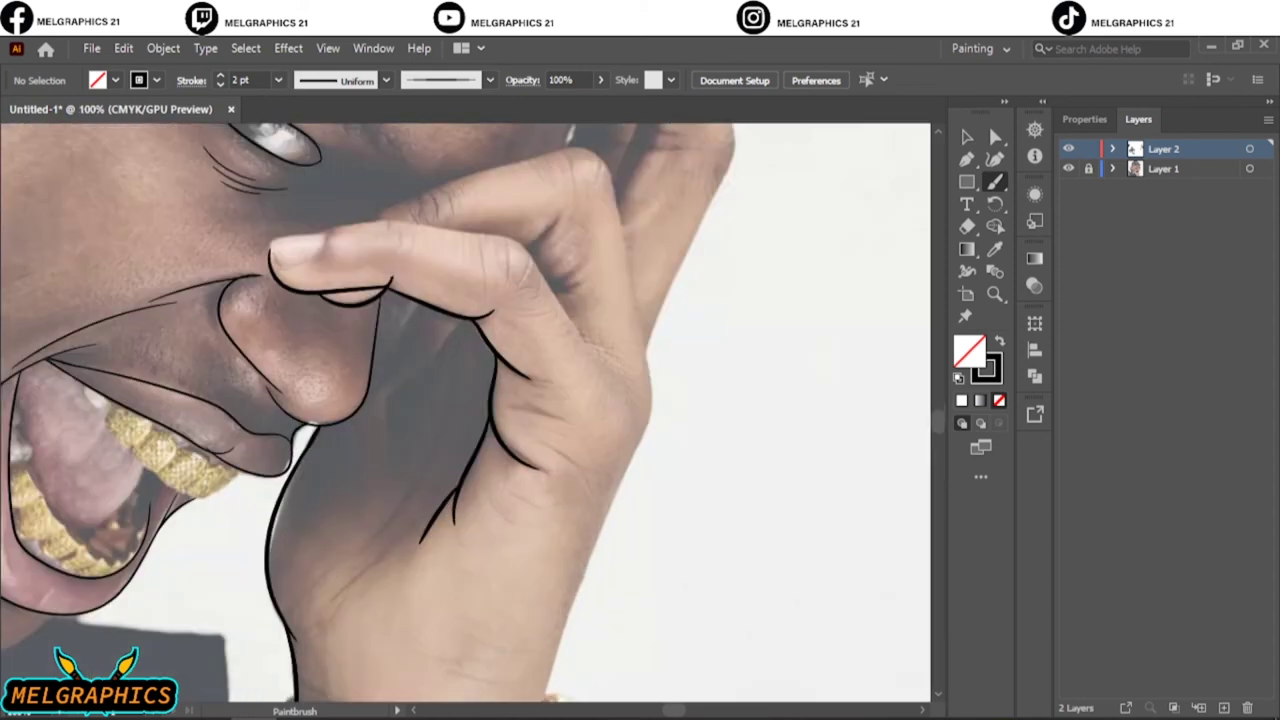
pyautogui.scroll(-3, 470, 420)
pyautogui.moveTo(538, 600); pyautogui.dragTo(650, 205)
pyautogui.hotkey('ctrl', '0')
pyautogui.scroll(4, 615, 530)
pyautogui.moveTo(525, 650)
pyautogui.mouseDown()
pyautogui.moveTo(640, 228)
pyautogui.moveTo(632, 172)
pyautogui.mouseUp()
# Start the raised finger's edge, undoing a misplaced finger-edge stroke.
pyautogui.hotkey('ctrl', '0')
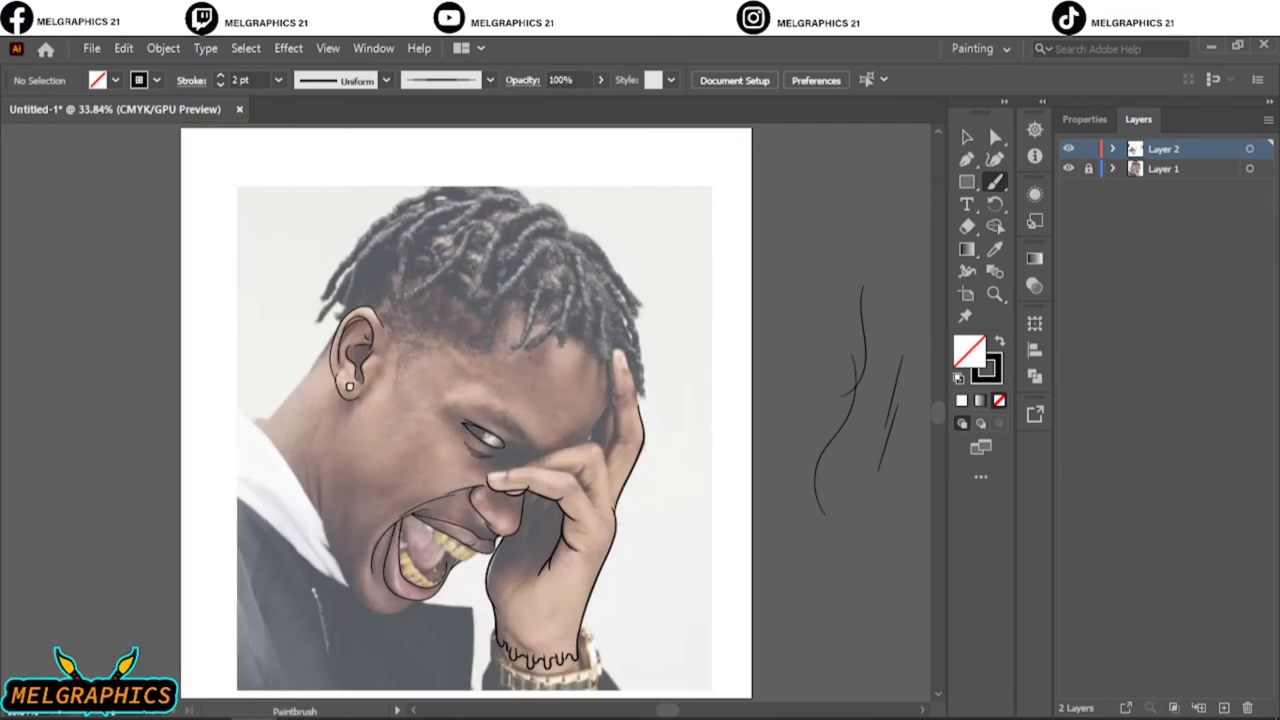
pyautogui.scroll(4, 640, 440)
pyautogui.moveTo(645, 490)
pyautogui.mouseDown()
pyautogui.moveTo(633, 416)
pyautogui.moveTo(494, 148)
pyautogui.mouseUp()
pyautogui.moveTo(540, 417); pyautogui.dragTo(510, 418)
pyautogui.hotkey('ctrl', 'z')
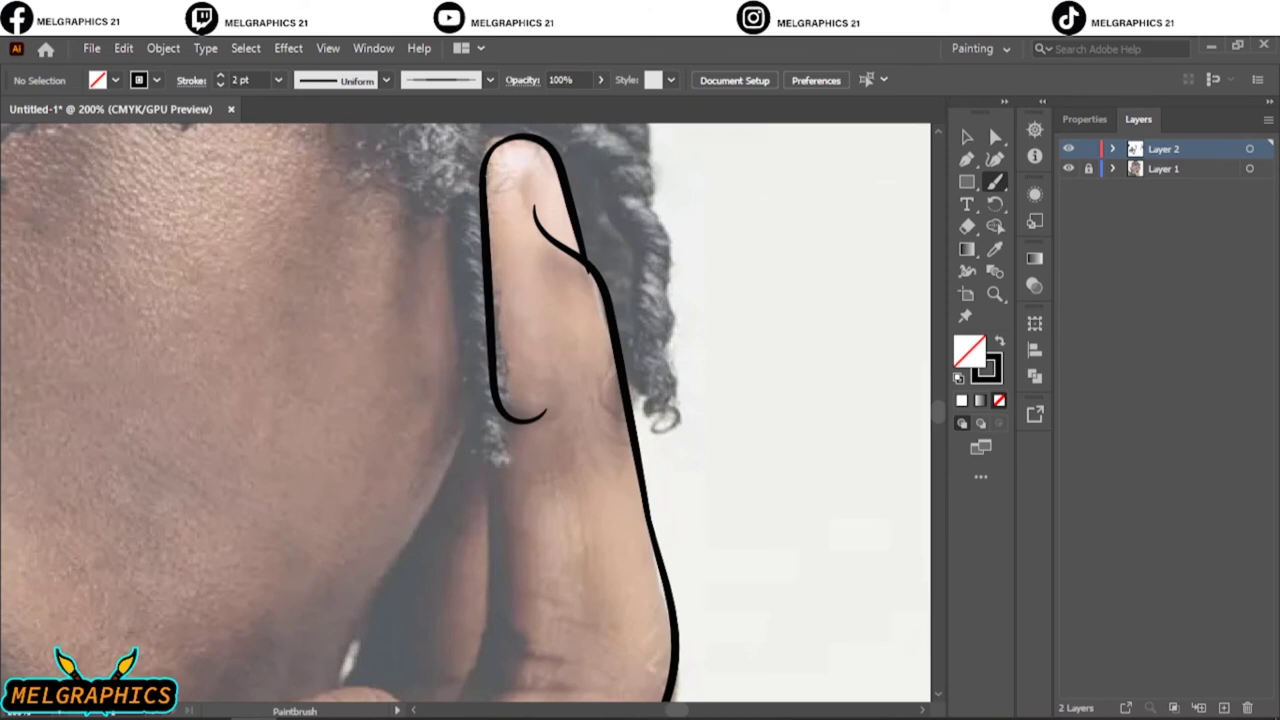
pyautogui.scroll(-5, 465, 410)
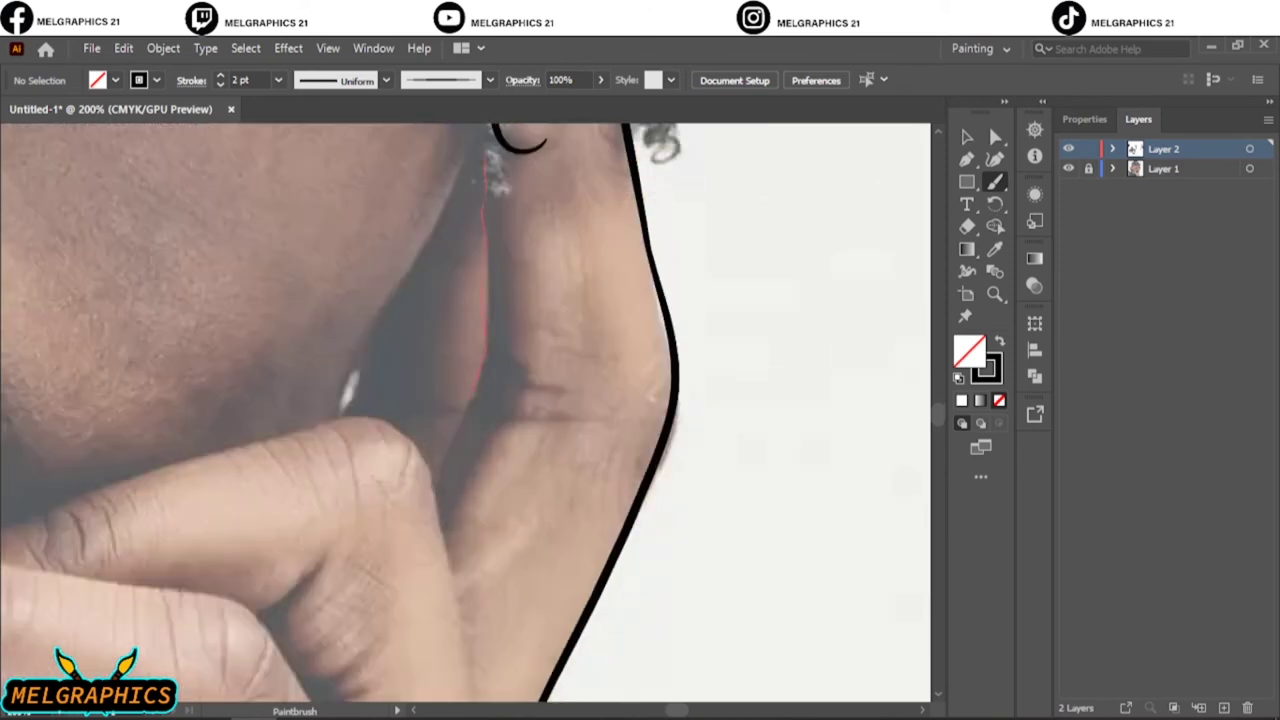
# Draw the finger's knuckle creases, its left edge and its lower edge.
pyautogui.moveTo(479, 378)
pyautogui.mouseDown()
pyautogui.moveTo(472, 400)
pyautogui.moveTo(561, 392)
pyautogui.mouseUp()
pyautogui.moveTo(470, 410)
pyautogui.mouseDown()
pyautogui.moveTo(556, 420)
pyautogui.moveTo(433, 494)
pyautogui.mouseUp()
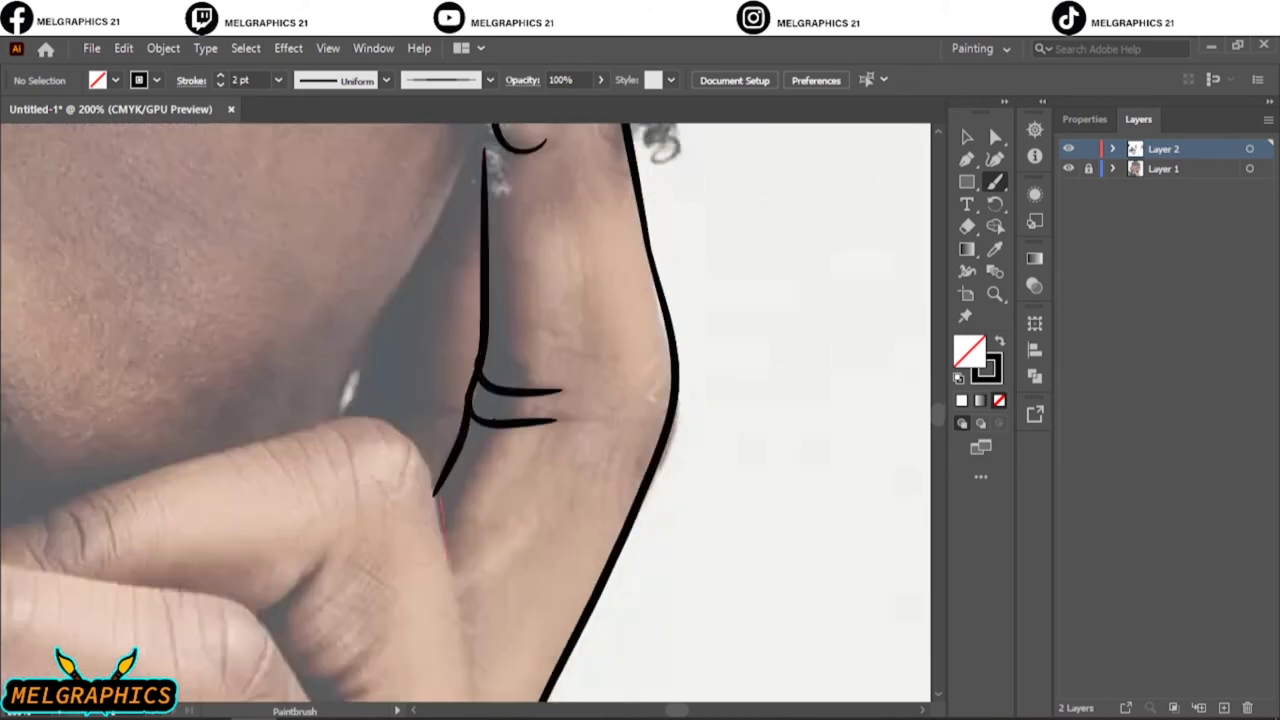
pyautogui.moveTo(330, 418); pyautogui.dragTo(442, 525)
pyautogui.scroll(-3, 442, 500)
pyautogui.scroll(3, 500, 320)
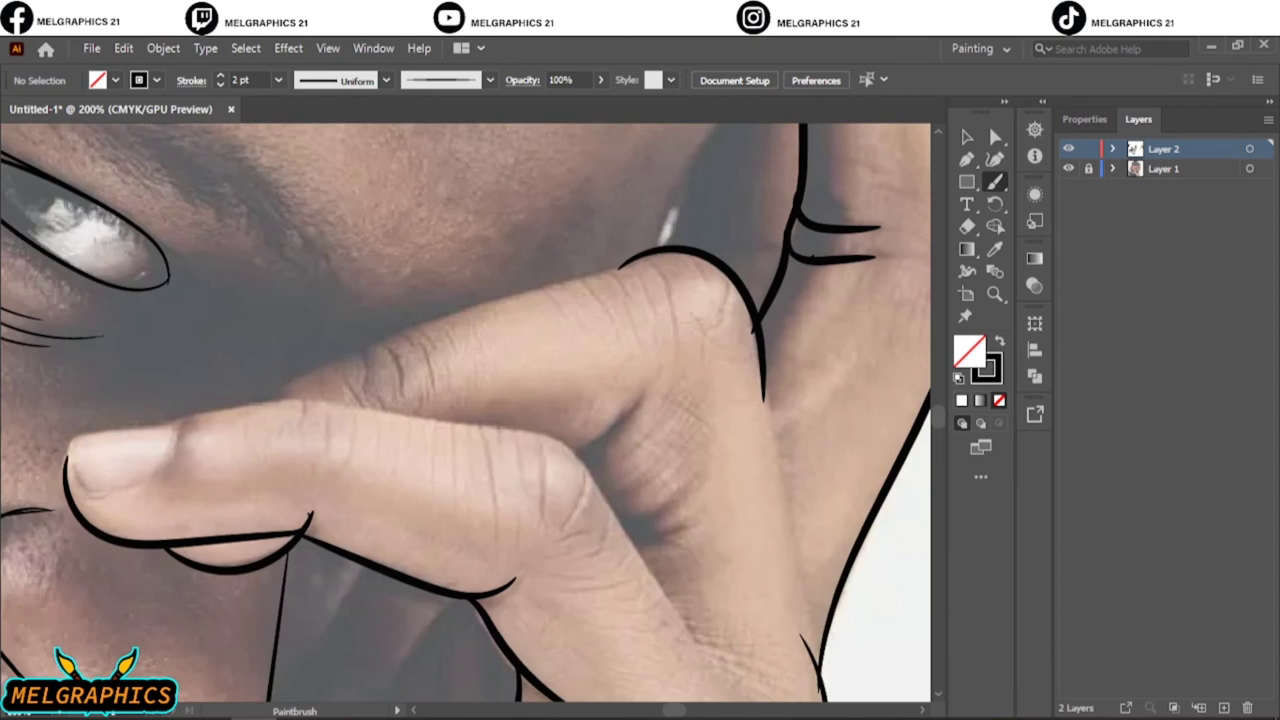
# Outline the fingernail on the fingertip and close its top edge.
pyautogui.moveTo(66, 458); pyautogui.dragTo(165, 424)
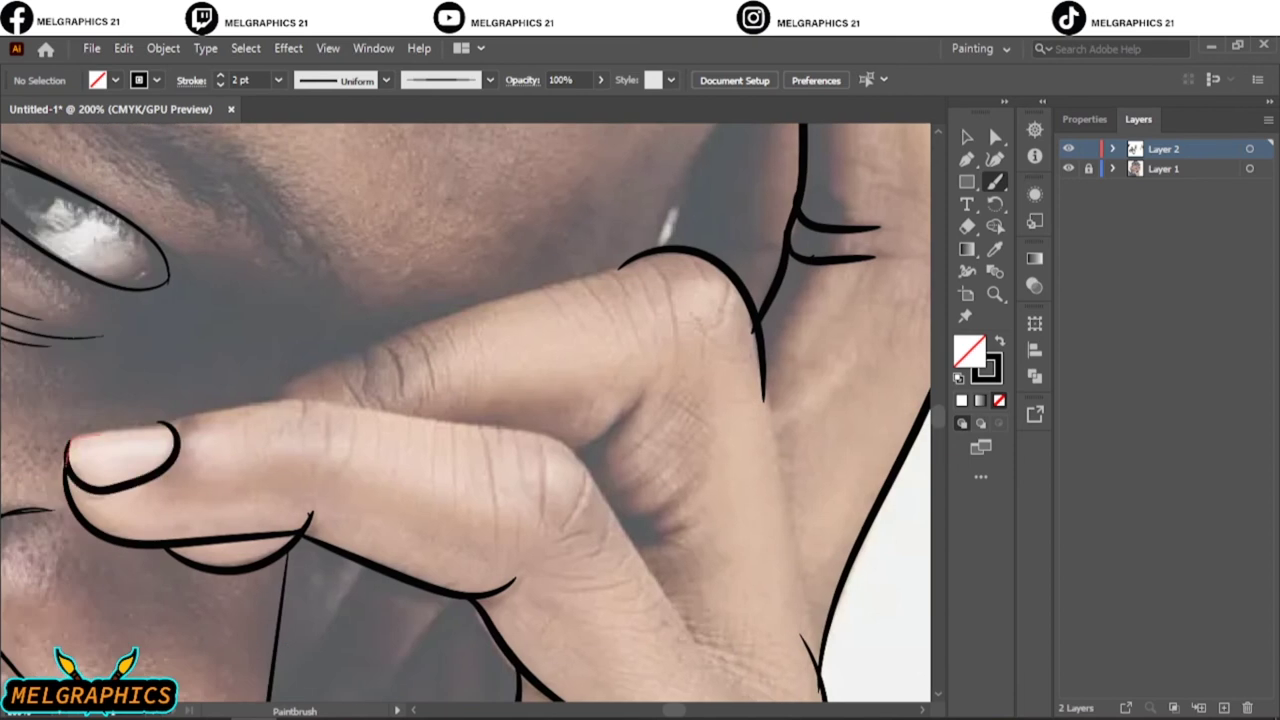
pyautogui.moveTo(68, 446)
pyautogui.mouseDown()
pyautogui.moveTo(172, 428)
pyautogui.moveTo(152, 418)
pyautogui.mouseUp()
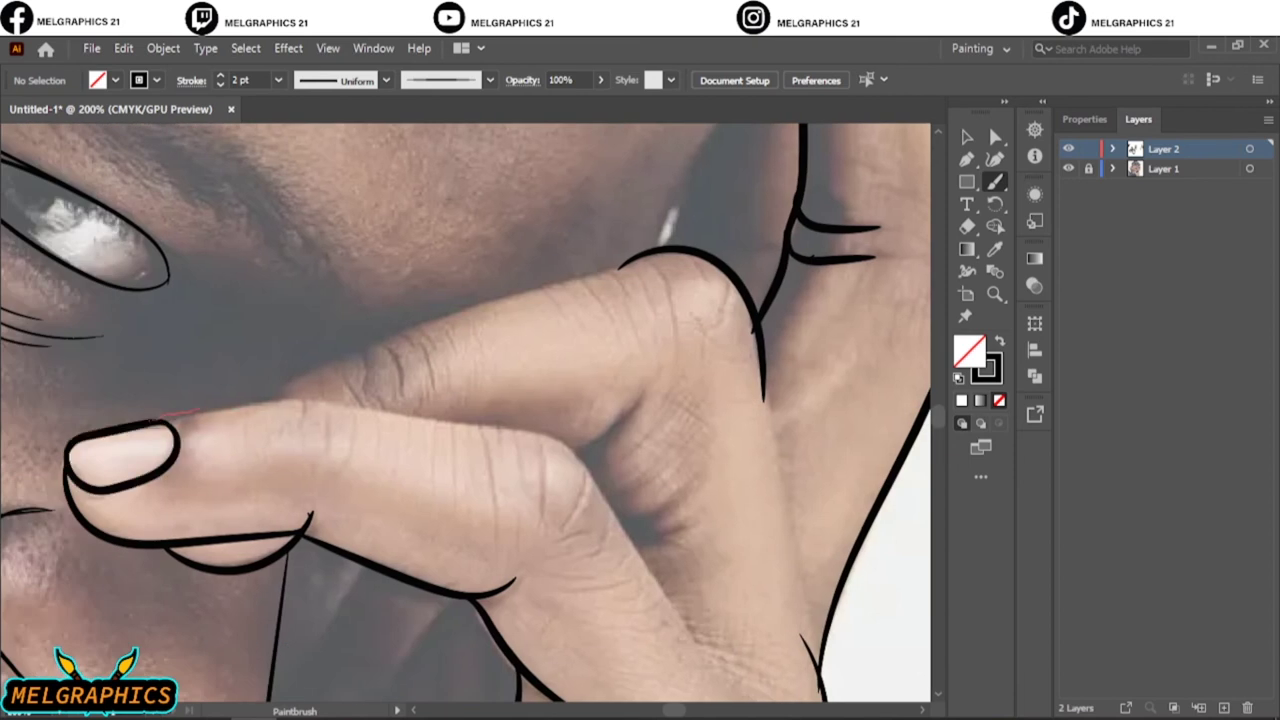
pyautogui.moveTo(630, 528); pyautogui.dragTo(693, 648)
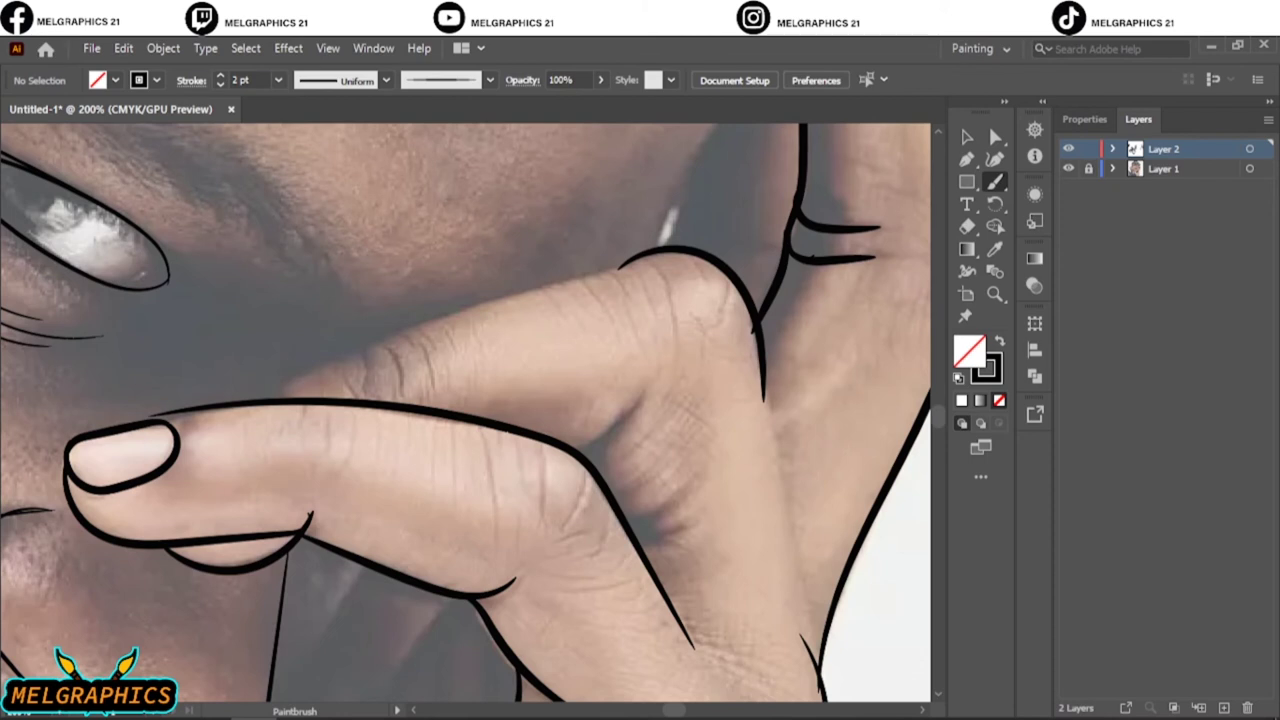
pyautogui.hscroll(-3, 508, 396)
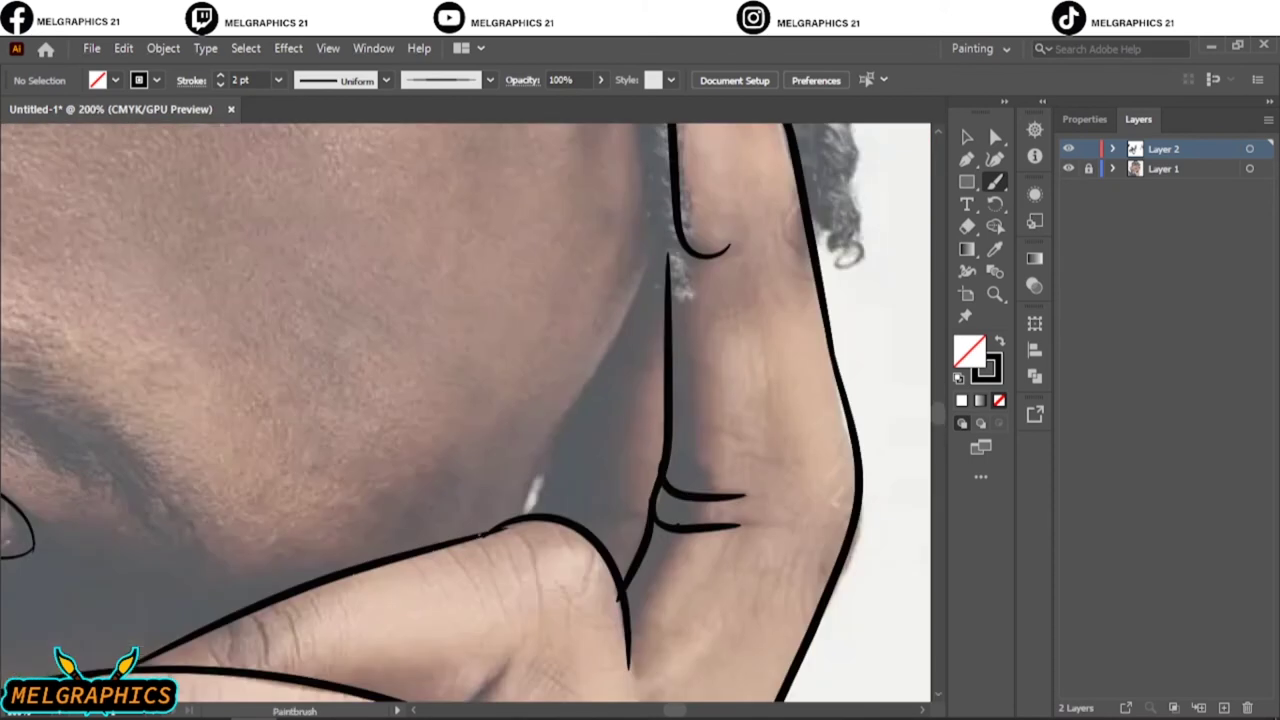
# Trace the cheek edge beside the hand and add two short strokes on the hand.
pyautogui.moveTo(480, 535); pyautogui.dragTo(655, 228)
pyautogui.hotkey('ctrl', '0')
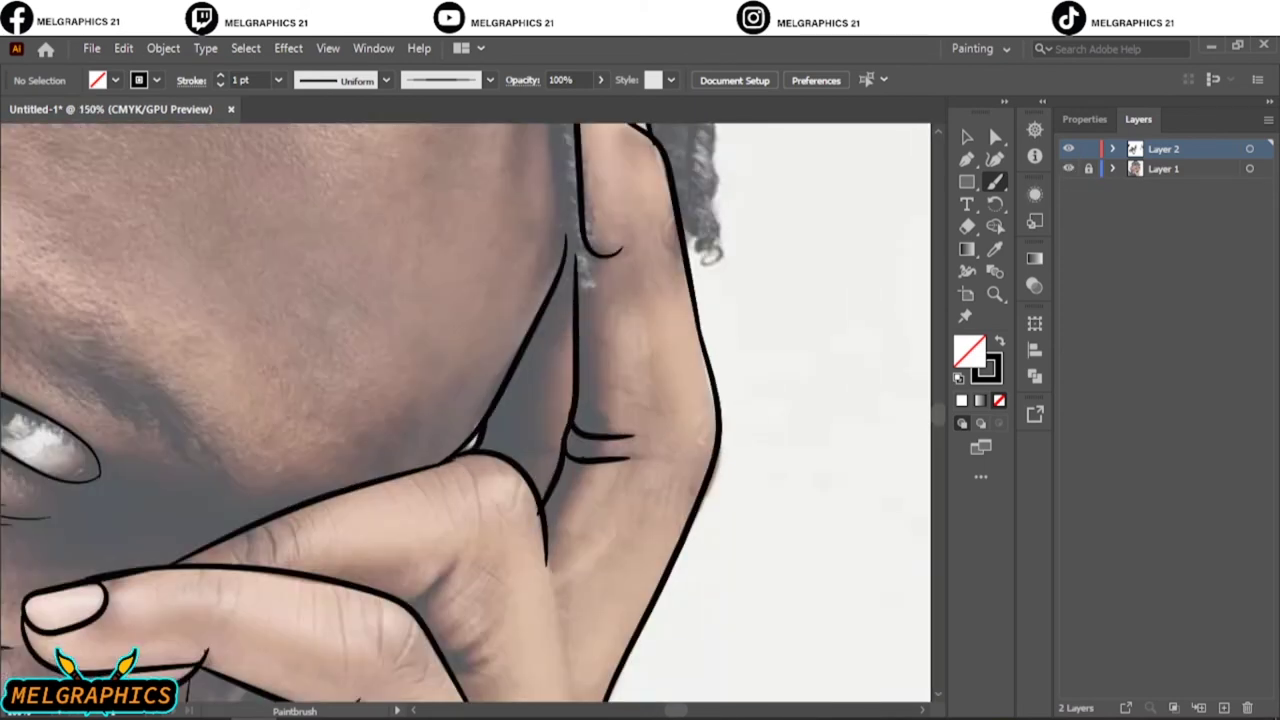
pyautogui.scroll(-5, 363, 413)
pyautogui.moveTo(410, 350); pyautogui.dragTo(452, 312)
pyautogui.moveTo(482, 392)
pyautogui.mouseDown()
pyautogui.moveTo(452, 408)
pyautogui.moveTo(460, 422)
pyautogui.mouseUp()
pyautogui.scroll(-3, 466, 413)
pyautogui.hscroll(-6, 466, 413)
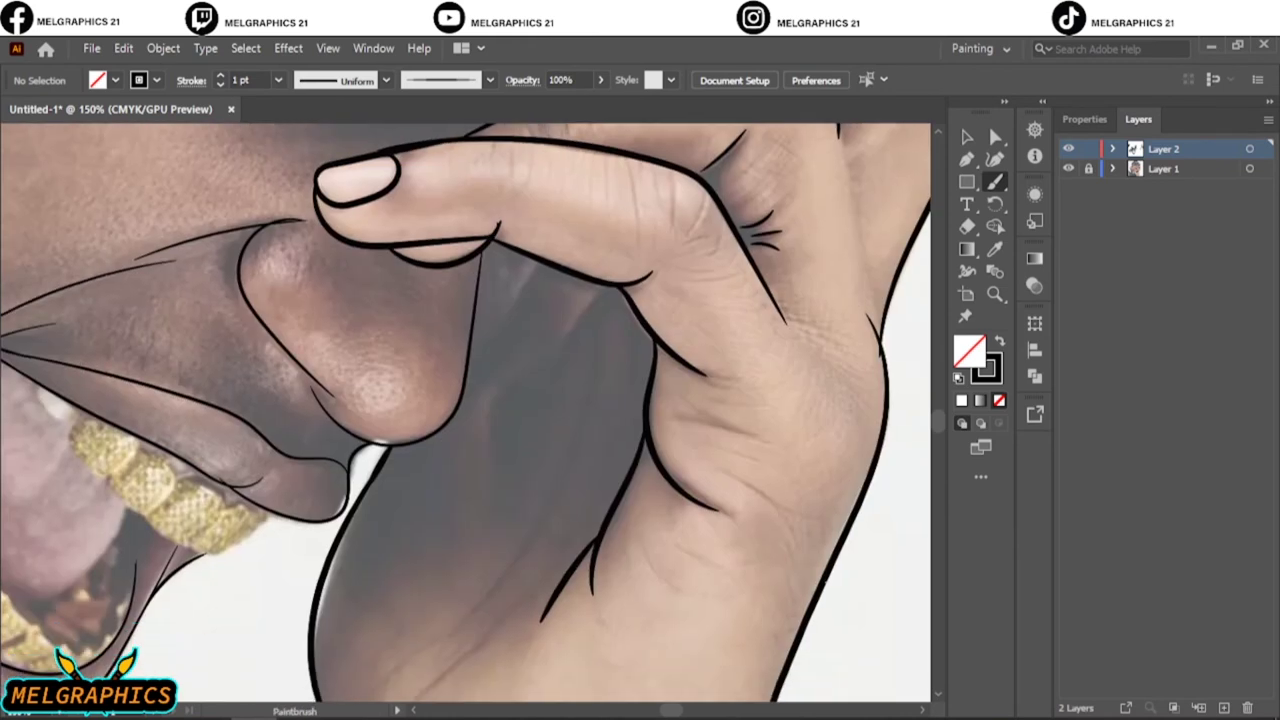
pyautogui.scroll(-1, 466, 413)
# Brush two more strokes lower down toward the forearm.
pyautogui.moveTo(355, 672); pyautogui.dragTo(585, 432)
pyautogui.moveTo(435, 635); pyautogui.dragTo(535, 558)
pyautogui.scroll(-6, 535, 558)
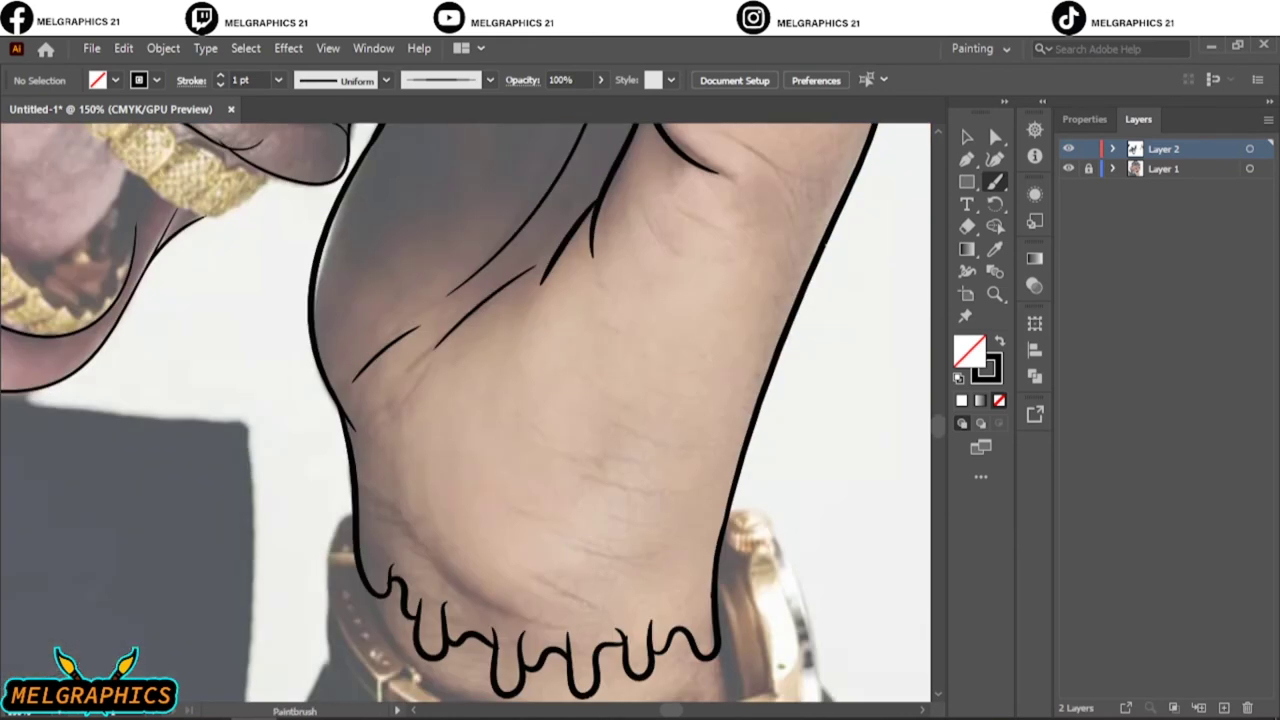
pyautogui.hotkey('ctrl', '0')
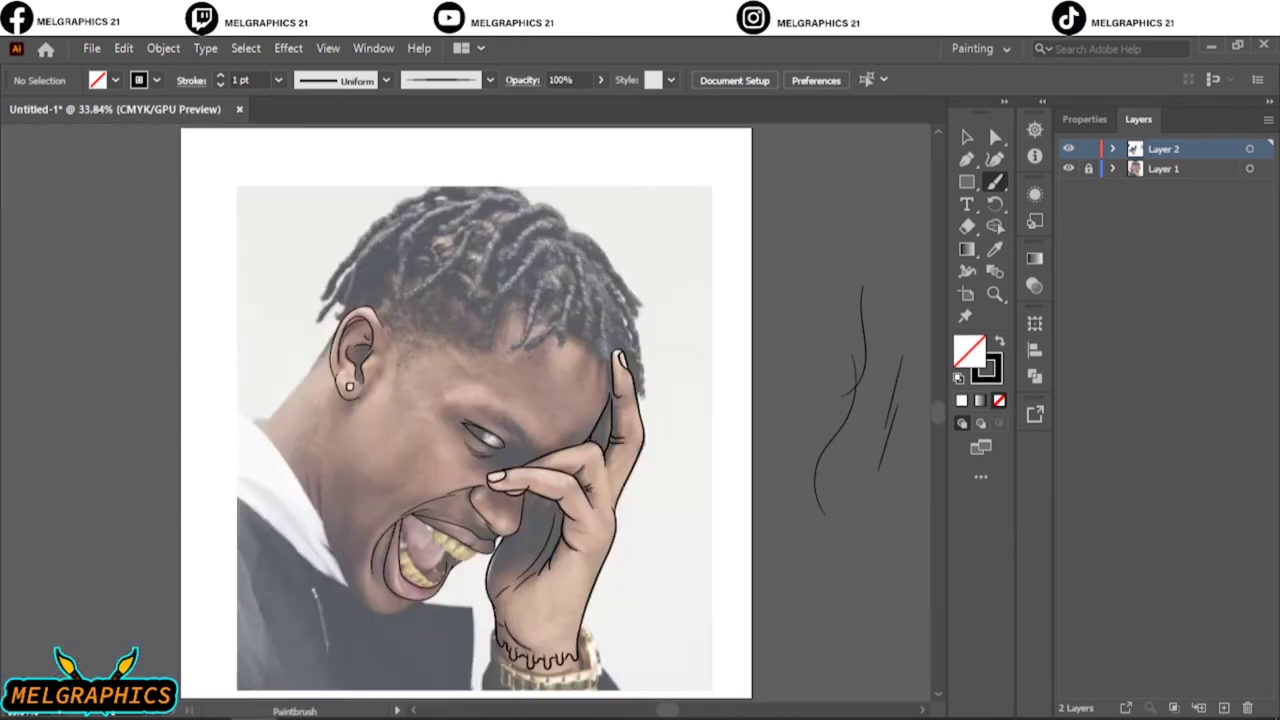
# At 0.75 pt, brush fine creases on the knuckles, finger webbing and fingers.
pyautogui.click(220, 85)
pyautogui.scroll(4, 602, 480)
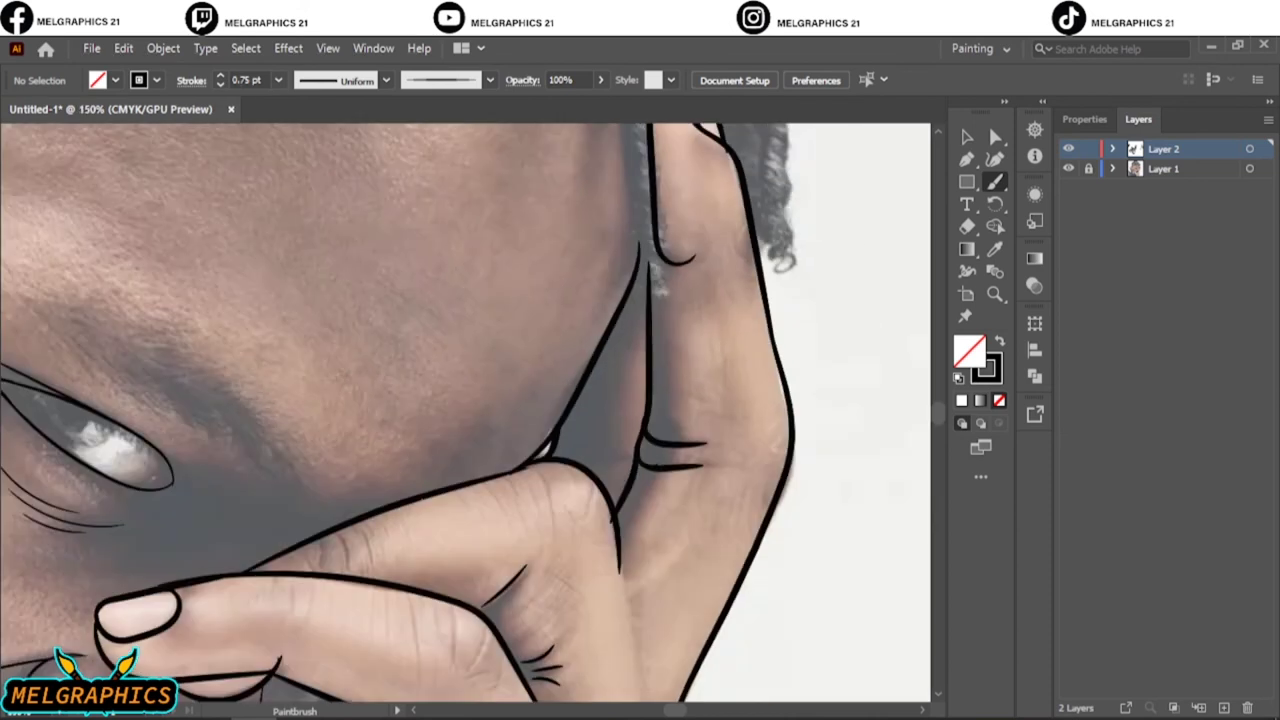
pyautogui.moveTo(540, 340); pyautogui.dragTo(549, 395)
pyautogui.moveTo(584, 355); pyautogui.dragTo(586, 388)
pyautogui.moveTo(348, 396); pyautogui.dragTo(344, 428)
pyautogui.moveTo(322, 408); pyautogui.dragTo(320, 430)
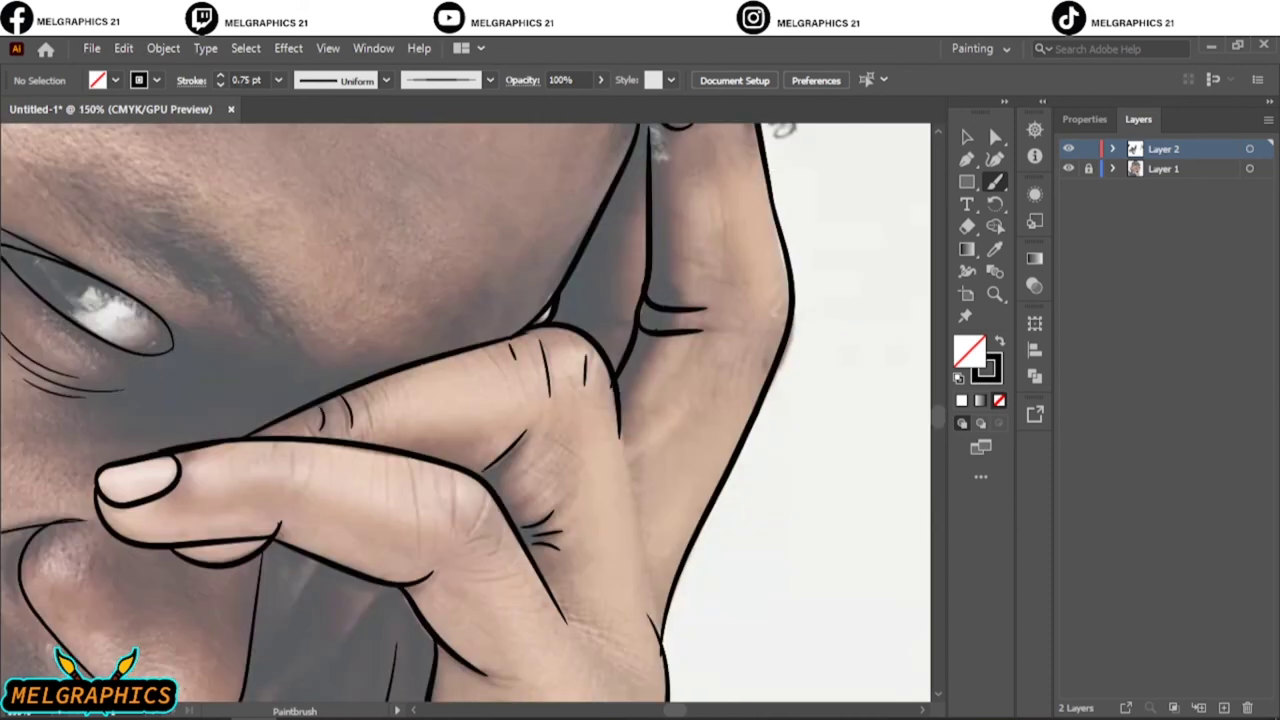
pyautogui.moveTo(558, 448); pyautogui.dragTo(528, 500)
pyautogui.moveTo(454, 480); pyautogui.dragTo(458, 525)
pyautogui.moveTo(476, 496); pyautogui.dragTo(494, 554)
pyautogui.moveTo(424, 464); pyautogui.dragTo(406, 522)
pyautogui.moveTo(295, 448)
pyautogui.mouseDown()
pyautogui.moveTo(288, 480)
pyautogui.moveTo(308, 486)
pyautogui.mouseUp()
# Add two more fine creases, then toggle the photo layer off and on to check the line art.
pyautogui.scroll(-6, 465, 413)
pyautogui.moveTo(464, 290); pyautogui.dragTo(534, 320)
pyautogui.moveTo(466, 278); pyautogui.dragTo(503, 304)
pyautogui.scroll(-5, 465, 413)
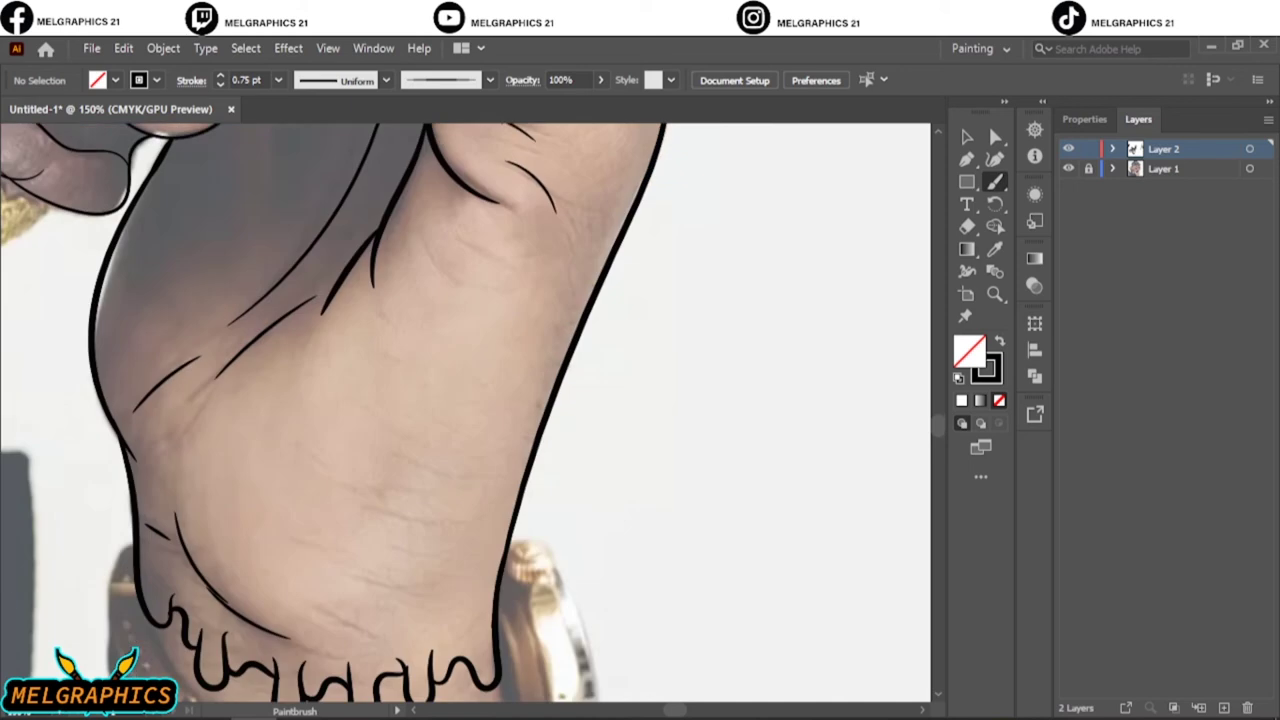
pyautogui.scroll(-1, 465, 413)
pyautogui.hotkey('ctrl', '0')
pyautogui.click(1068, 168)
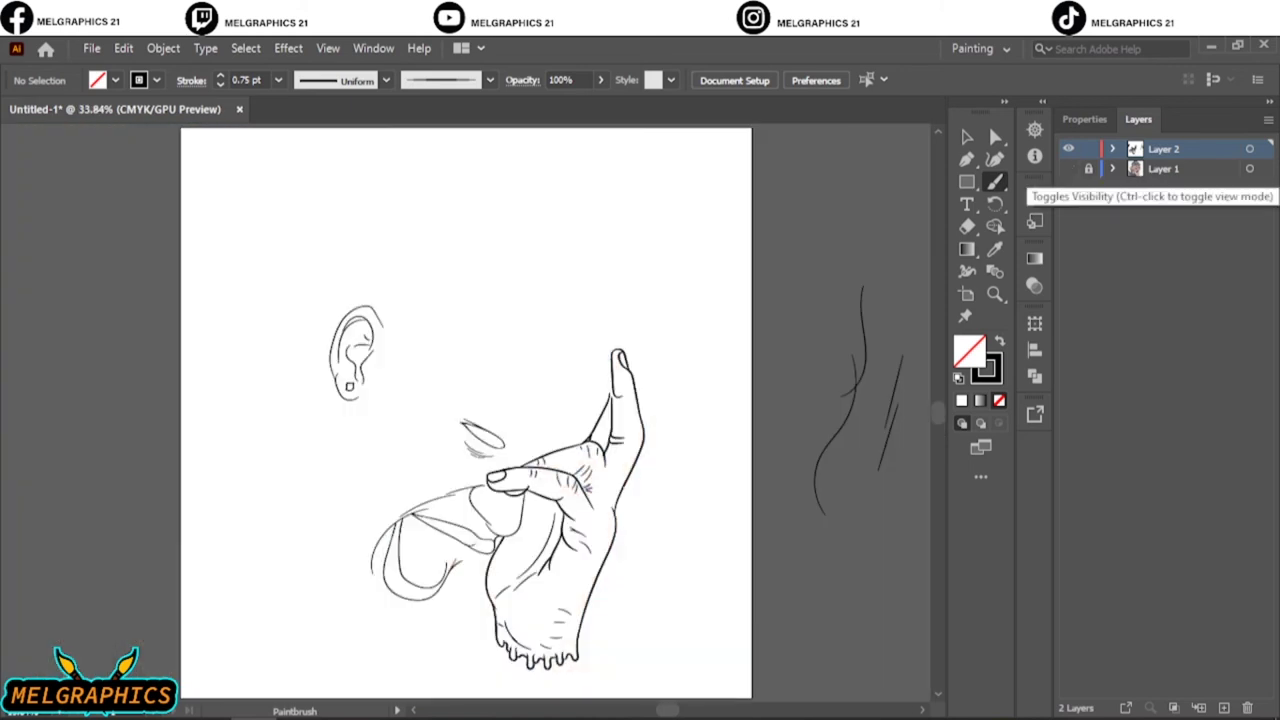
pyautogui.click(1068, 168)
# Trace the jaw and chin outline and redraw the neck line down toward the collar.
pyautogui.scroll(1, 430, 550)
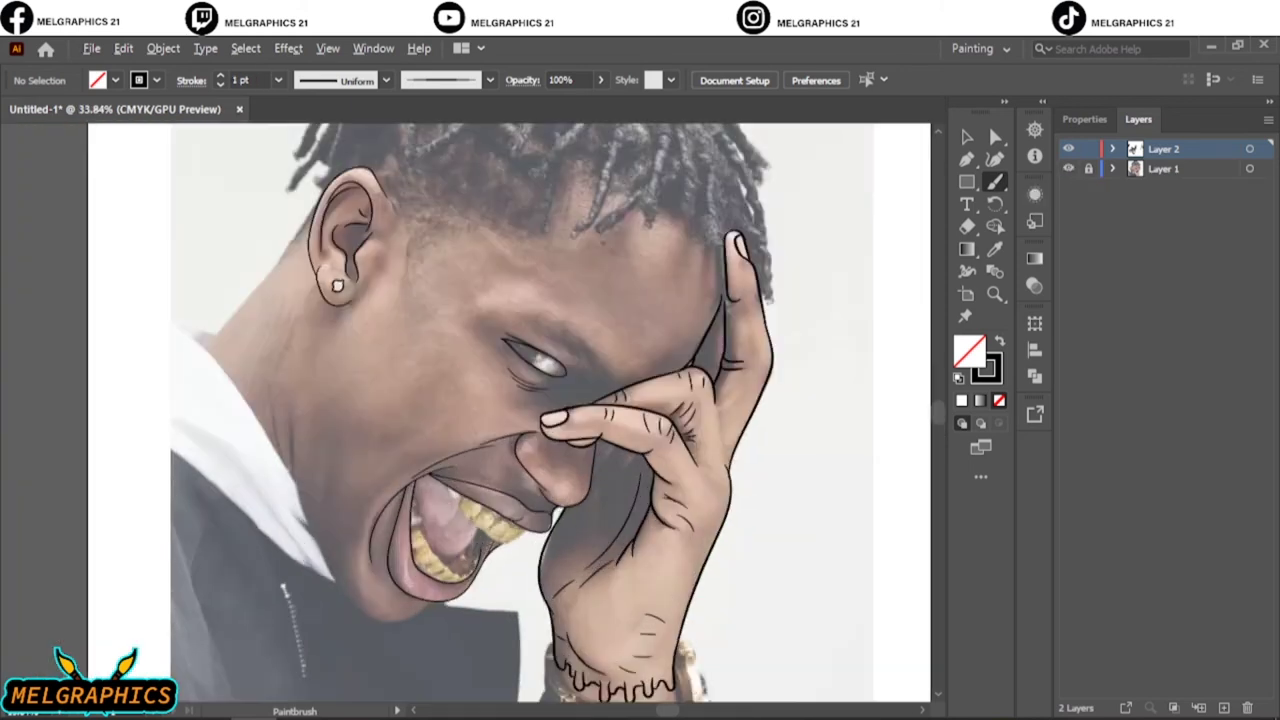
pyautogui.scroll(3, 430, 550)
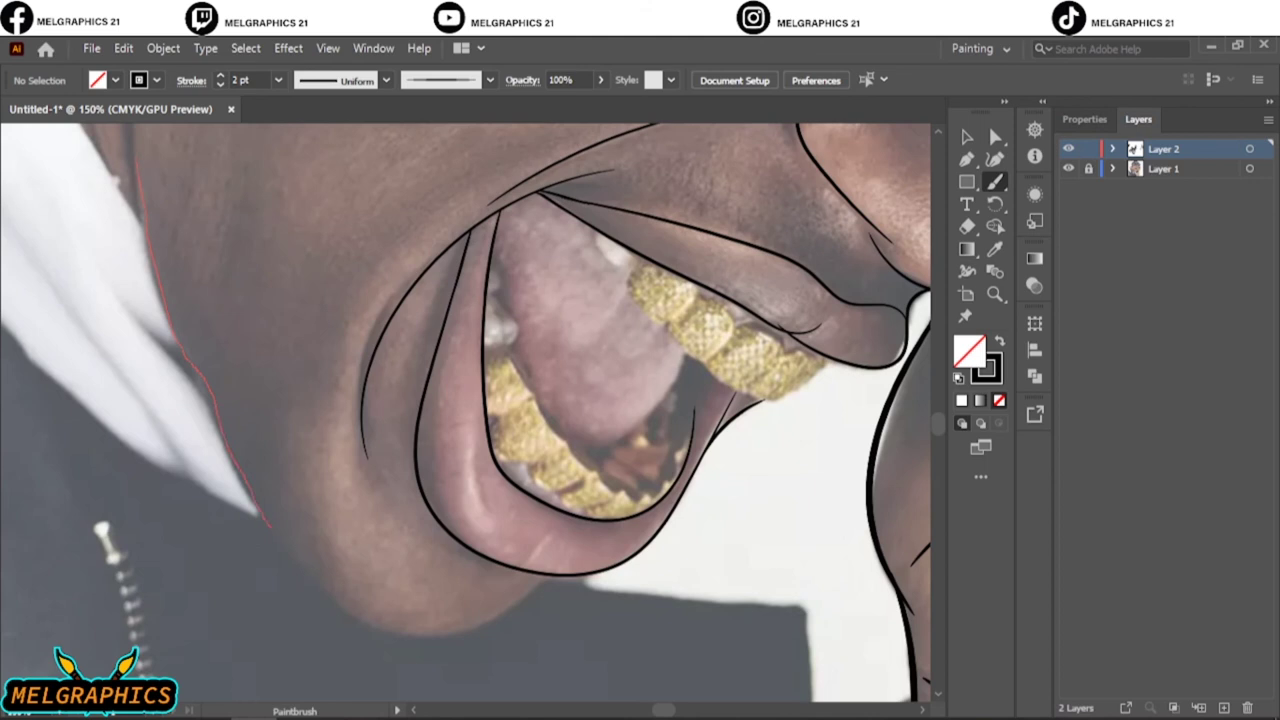
pyautogui.moveTo(180, 345)
pyautogui.mouseDown()
pyautogui.moveTo(340, 598)
pyautogui.moveTo(458, 632)
pyautogui.moveTo(550, 590)
pyautogui.moveTo(536, 540)
pyautogui.mouseUp()
pyautogui.scroll(-4, 550, 590)
pyautogui.scroll(3, 560, 270)
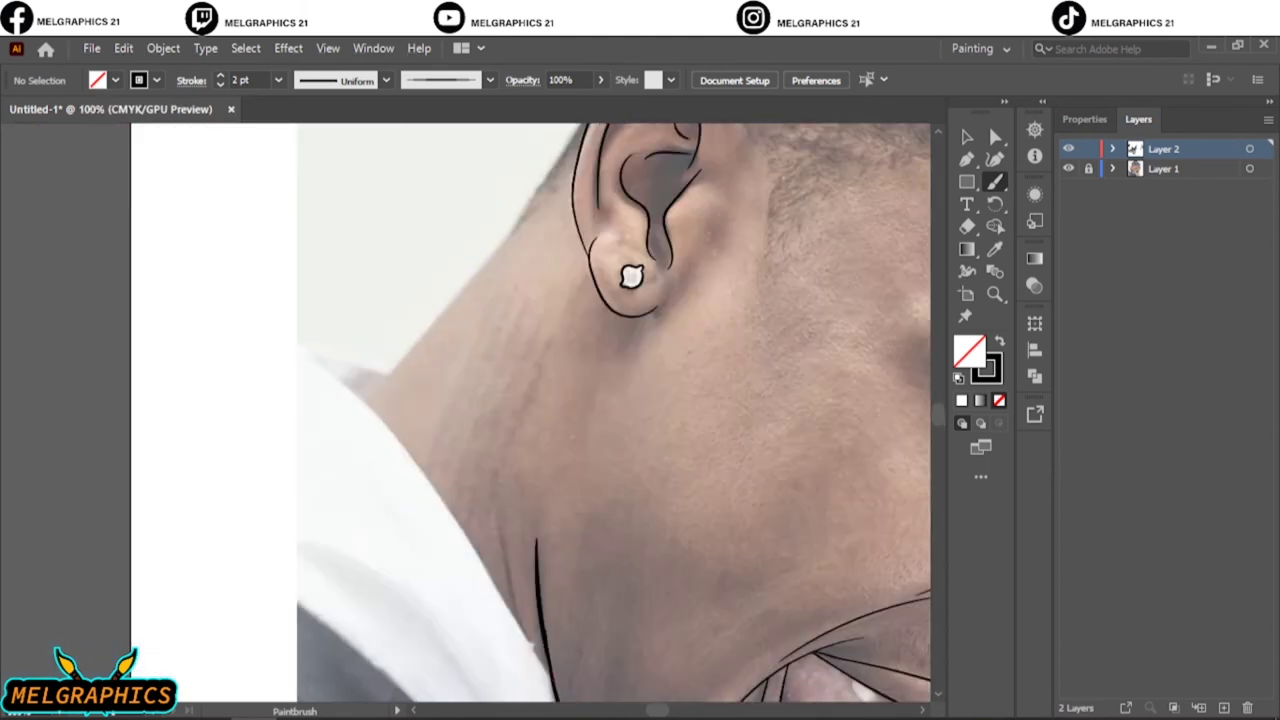
pyautogui.moveTo(545, 177); pyautogui.dragTo(338, 472)
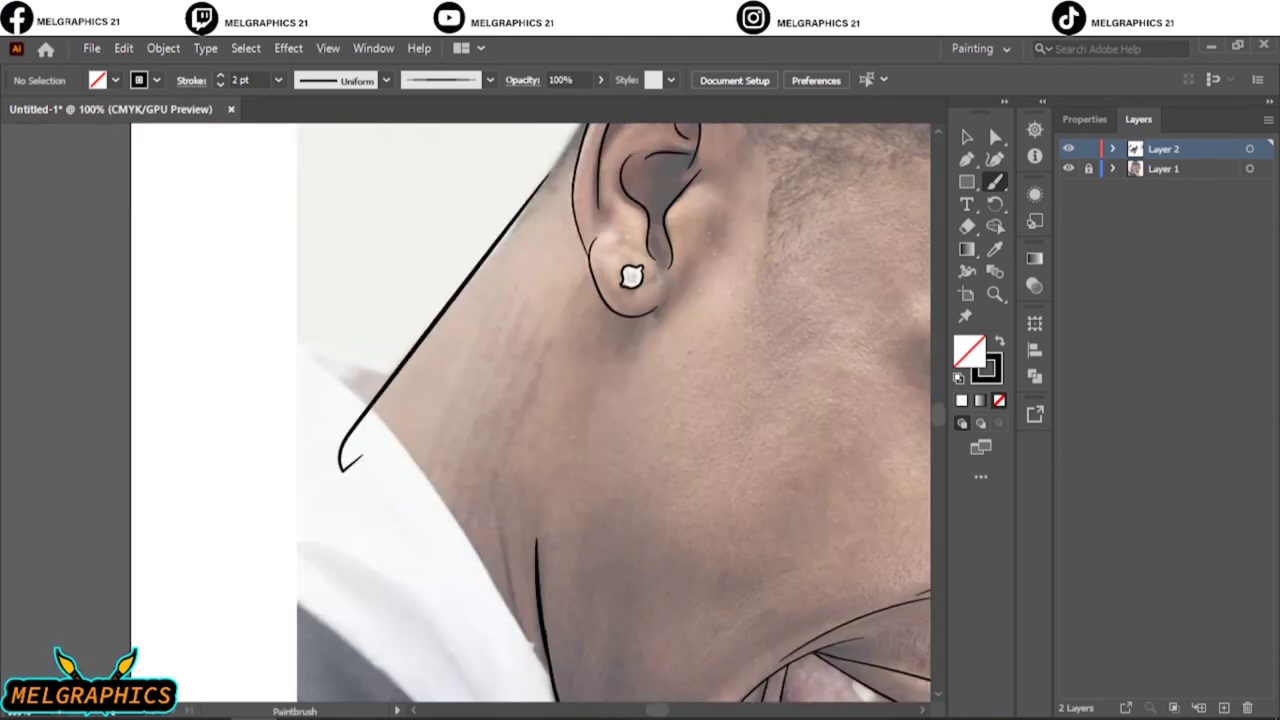
pyautogui.hotkey('ctrl', 'z')
pyautogui.moveTo(538, 188)
pyautogui.mouseDown()
pyautogui.moveTo(367, 392)
pyautogui.moveTo(352, 438)
pyautogui.moveTo(465, 630)
pyautogui.mouseUp()
pyautogui.hotkey('ctrl', 'z')
# Redraw the lower part of the collar ruffle and zoom in on the collar.
pyautogui.scroll(-5, 465, 630)
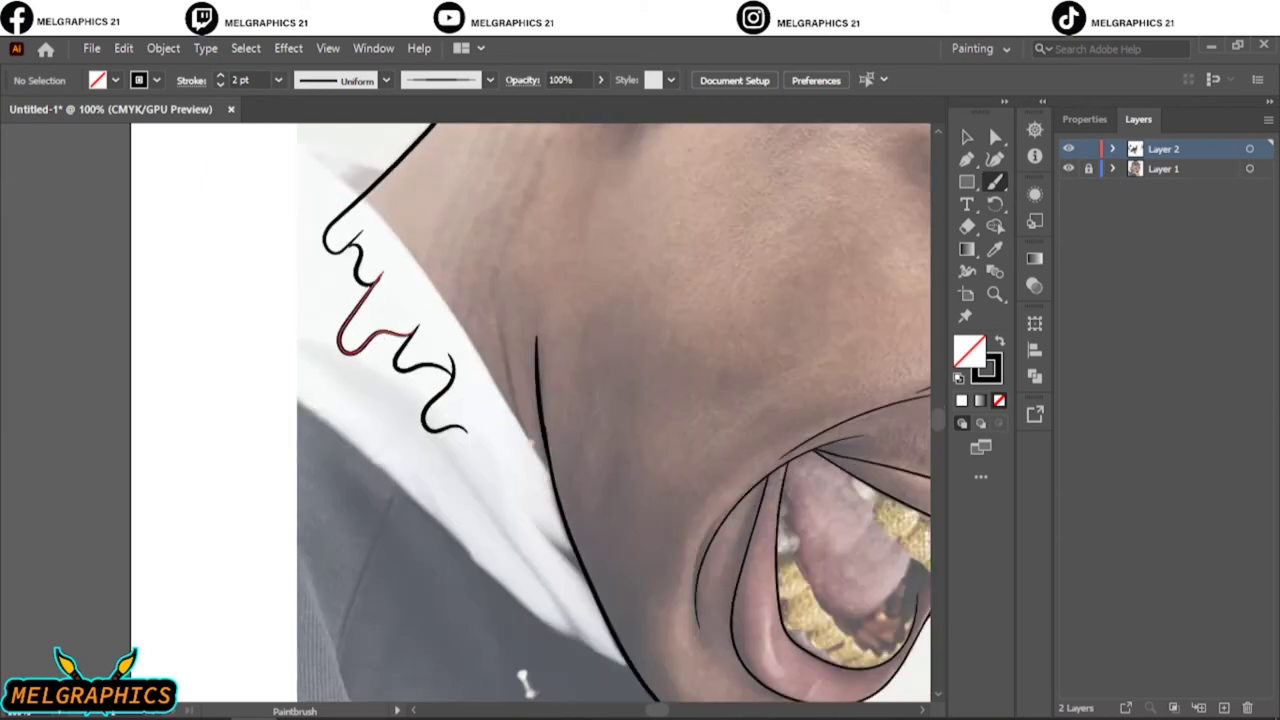
pyautogui.moveTo(465, 430); pyautogui.dragTo(455, 465)
pyautogui.hotkey('ctrl', 'z')
pyautogui.hotkey('ctrl', 'z')
pyautogui.moveTo(453, 362)
pyautogui.mouseDown()
pyautogui.moveTo(430, 425)
pyautogui.moveTo(503, 475)
pyautogui.moveTo(528, 520)
pyautogui.moveTo(586, 566)
pyautogui.mouseUp()
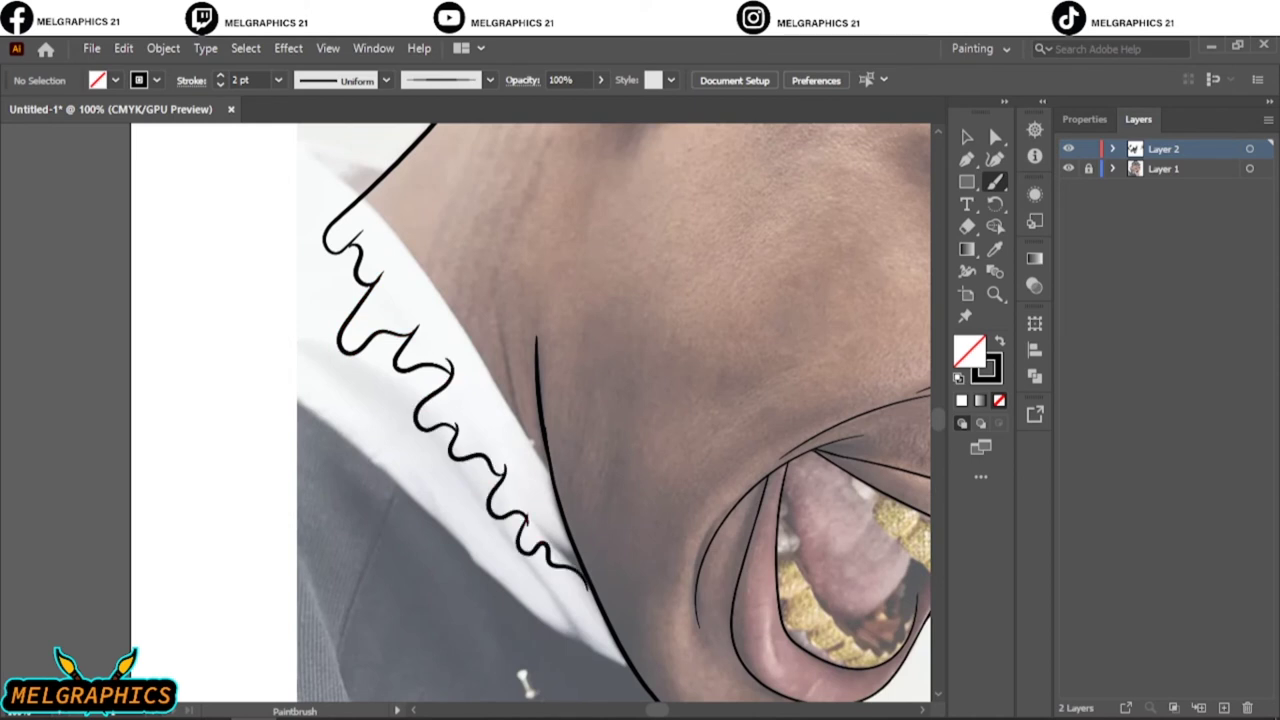
pyautogui.hotkey('ctrl', '0')
pyautogui.hotkey('ctrl', '1')
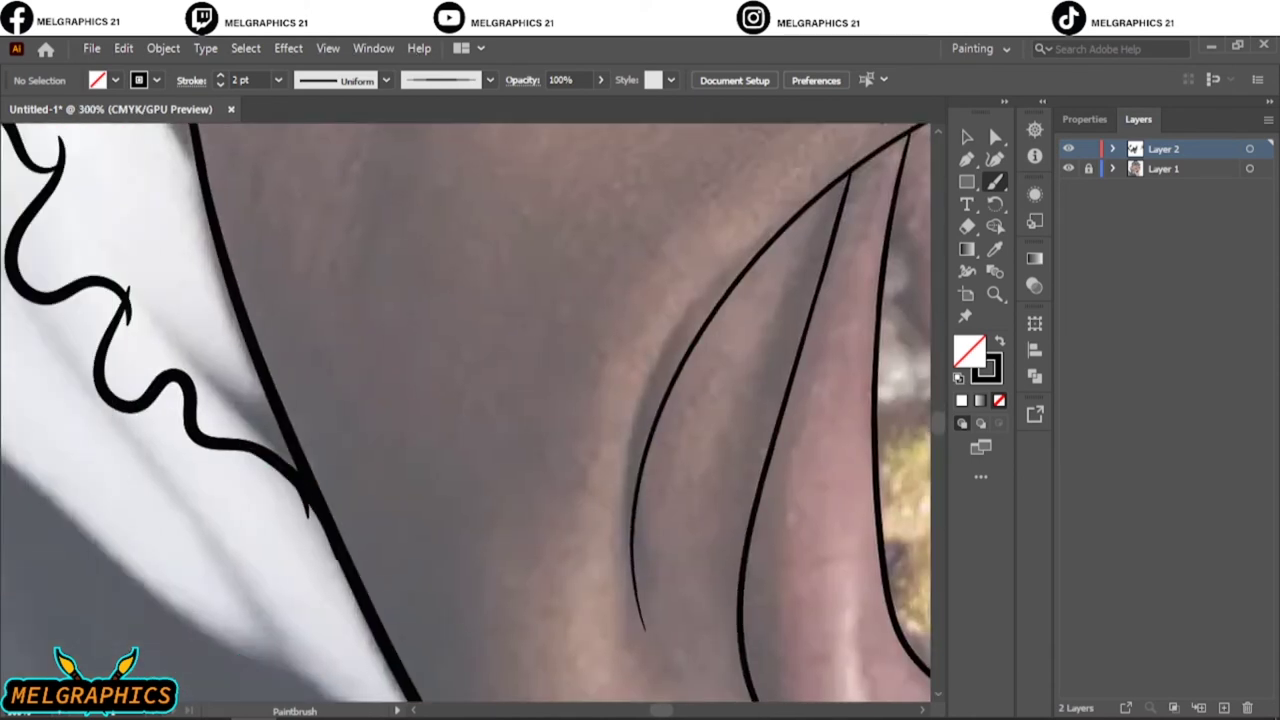
pyautogui.hotkey('ctrl', '+')
pyautogui.hotkey('ctrl', '+')
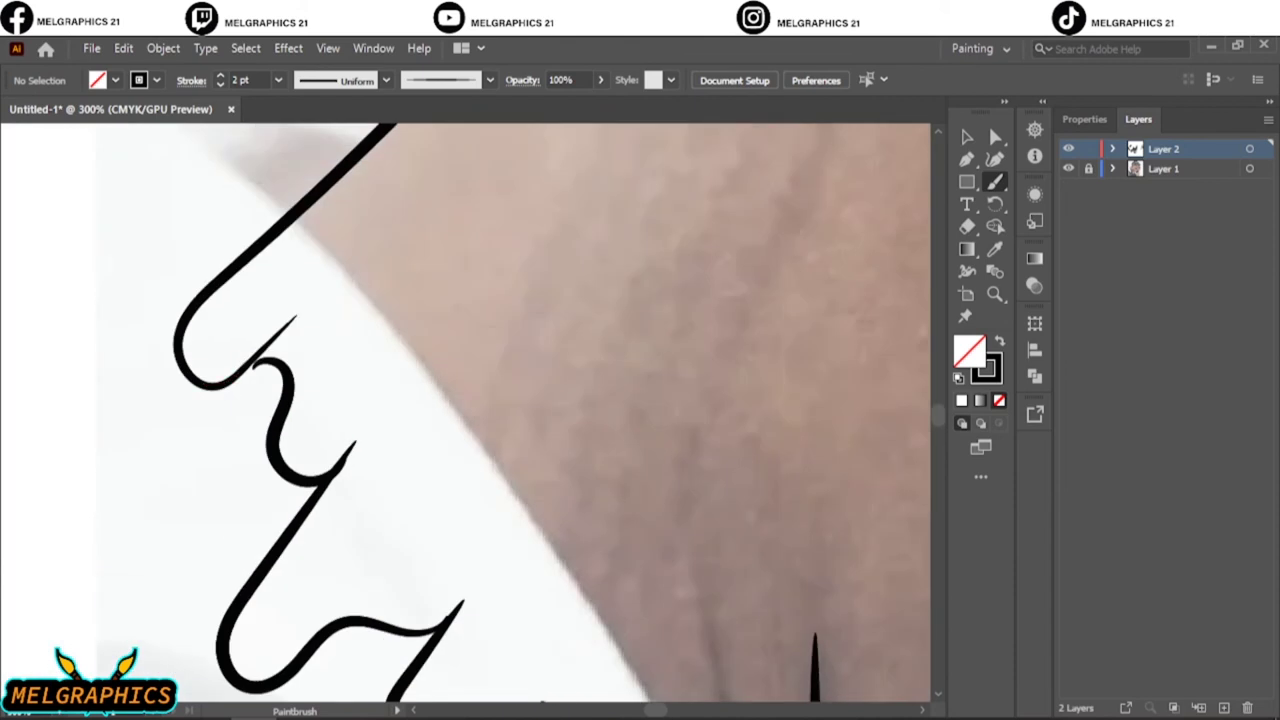
pyautogui.hotkey('ctrl', '-')
pyautogui.hotkey('ctrl', '-')
pyautogui.hotkey('ctrl', '-')
pyautogui.hotkey('ctrl', '+')
pyautogui.hotkey('ctrl', '+')
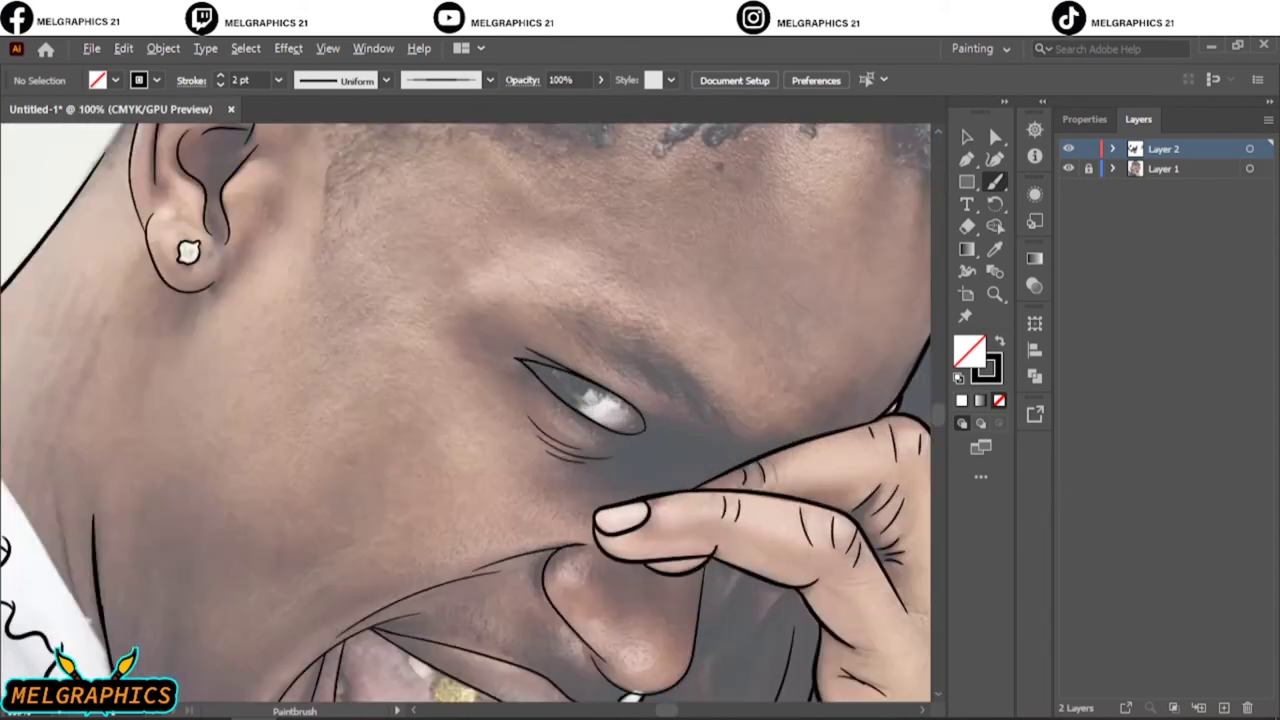
pyautogui.hotkey('ctrl', '+')
pyautogui.press('n')
pyautogui.hotkey('ctrl', '-')
pyautogui.hotkey('ctrl', '-')
pyautogui.hotkey('ctrl', '-')
pyautogui.hotkey('ctrl', '-')
pyautogui.hotkey('ctrl', '+')
pyautogui.hotkey('ctrl', '+')
pyautogui.hotkey('ctrl', '+')
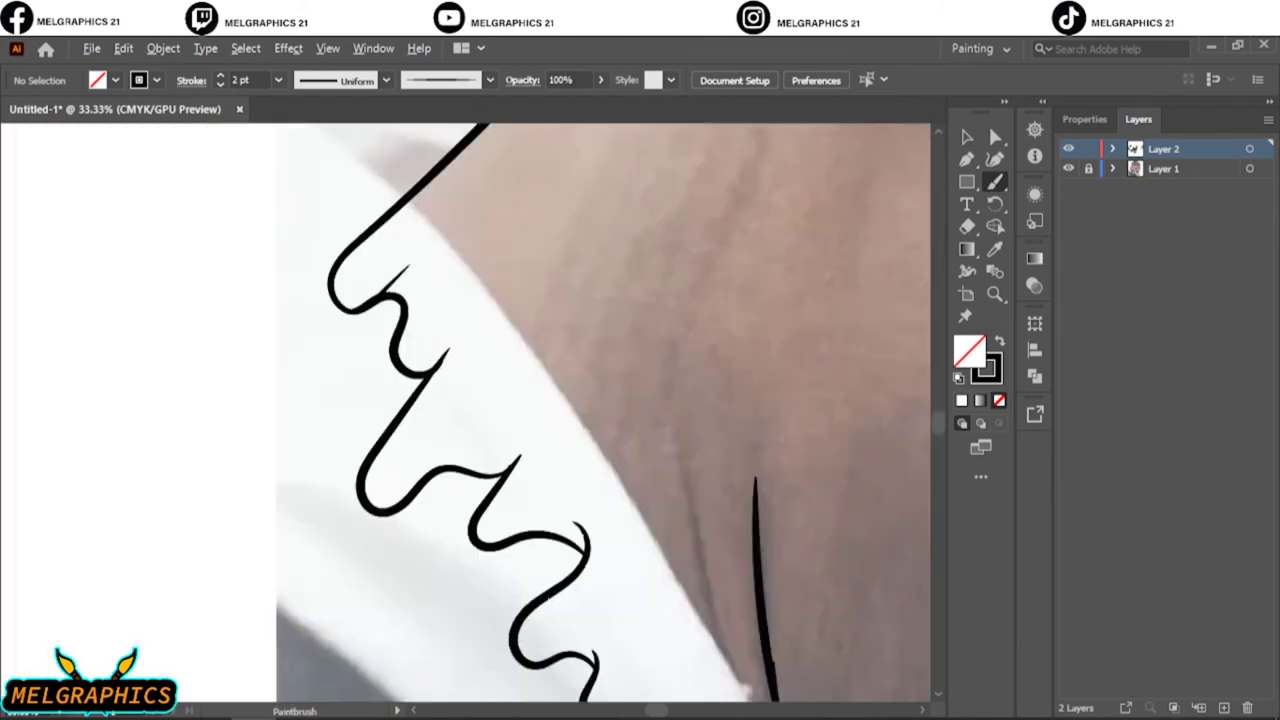
pyautogui.hotkey('ctrl', '+')
pyautogui.hotkey('ctrl', '+')
# Paint several wavy ruffle strokes along the collar edge with the Paintbrush.
pyautogui.press('b')
pyautogui.moveTo(381, 411); pyautogui.dragTo(400, 558)
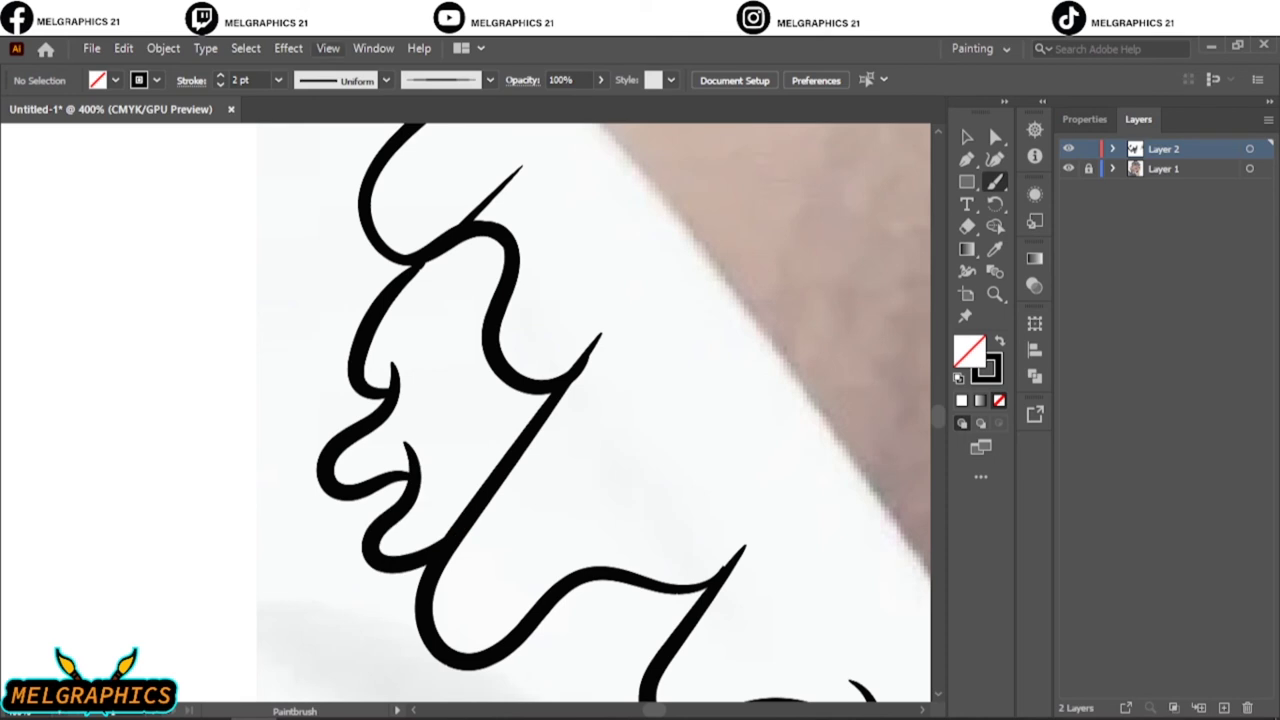
pyautogui.scroll(-5, 600, 400)
pyautogui.moveTo(537, 370)
pyautogui.mouseDown()
pyautogui.moveTo(535, 495)
pyautogui.moveTo(720, 575)
pyautogui.mouseUp()
pyautogui.hotkey('ctrl', '-')
pyautogui.hotkey('ctrl', '-')
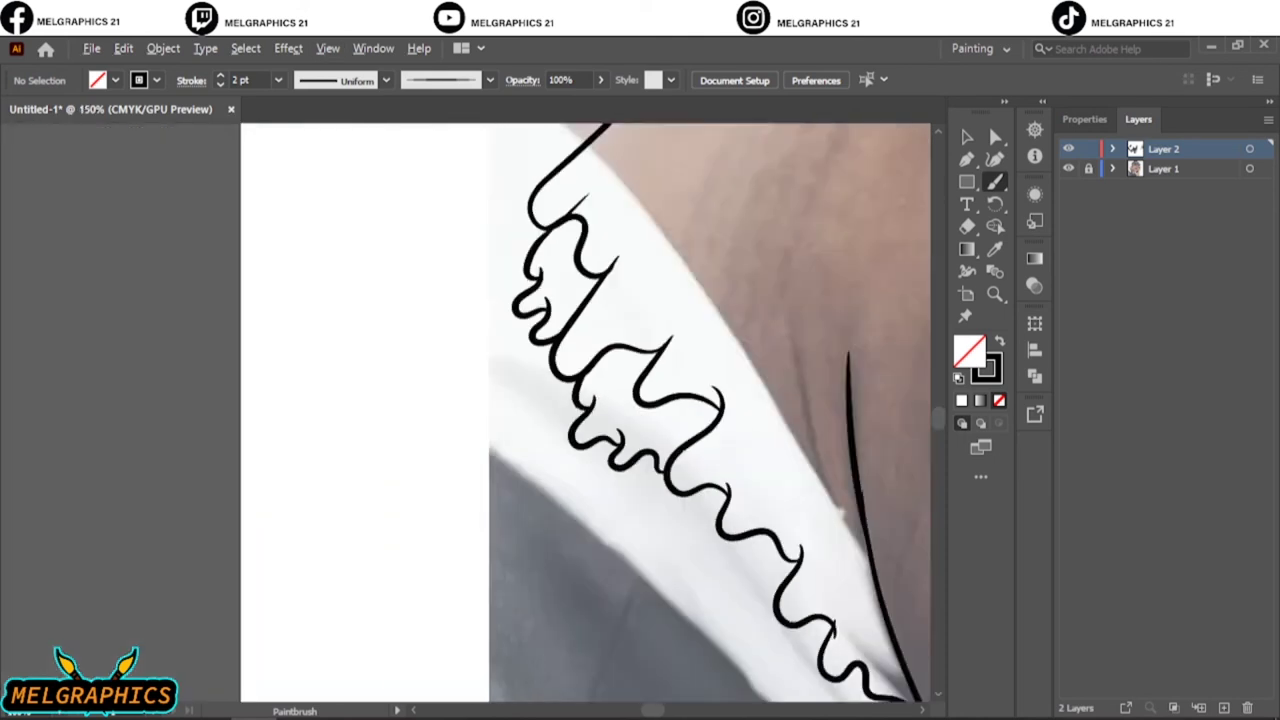
pyautogui.hotkey('ctrl', '+')
pyautogui.hotkey('ctrl', '+')
pyautogui.moveTo(340, 245)
pyautogui.mouseDown()
pyautogui.moveTo(360, 430)
pyautogui.moveTo(500, 490)
pyautogui.moveTo(595, 580)
pyautogui.mouseUp()
pyautogui.hotkey('ctrl', '-')
pyautogui.hotkey('ctrl', '+')
pyautogui.moveTo(355, 260)
pyautogui.mouseDown()
pyautogui.moveTo(385, 400)
pyautogui.moveTo(530, 590)
pyautogui.mouseUp()
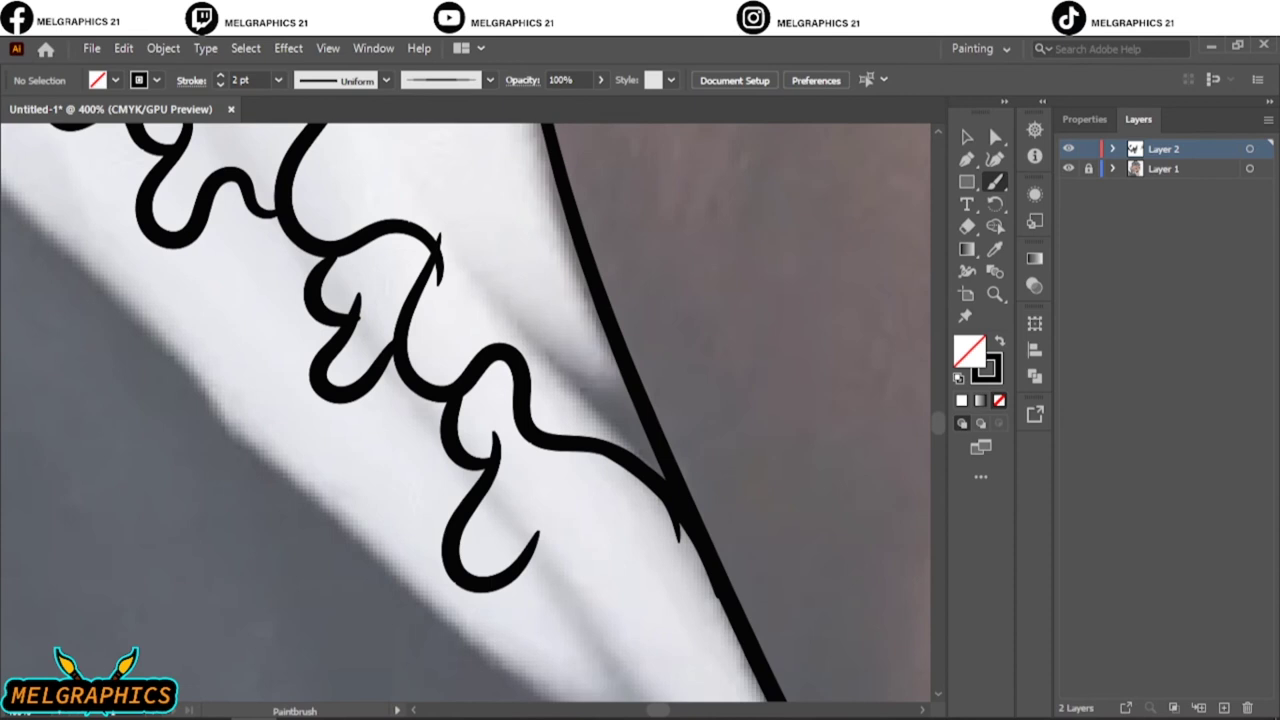
pyautogui.moveTo(525, 540); pyautogui.dragTo(660, 625)
pyautogui.moveTo(625, 545); pyautogui.dragTo(705, 635)
pyautogui.hotkey('ctrl', '0')
# Check the line art, then reshape the hooked path end with Direct Selection to remove the hook.
pyautogui.click(1068, 168)
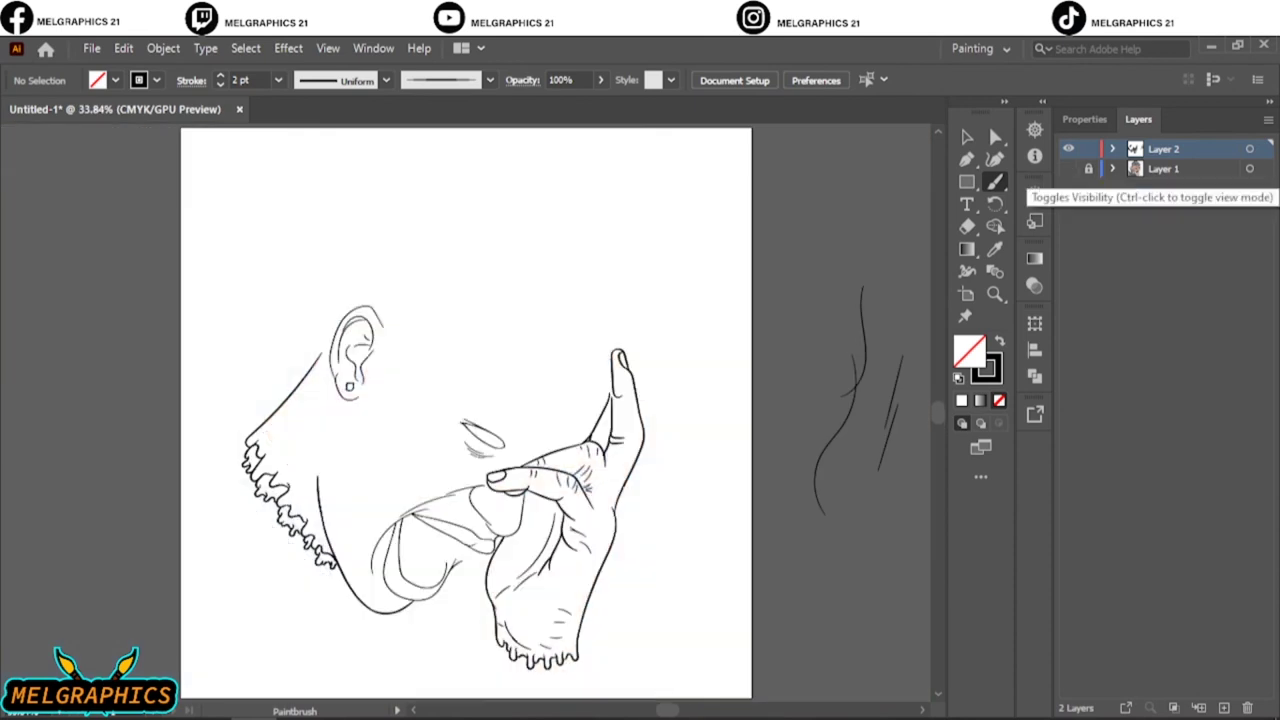
pyautogui.click(1068, 168)
pyautogui.scroll(3, 200, 448)
pyautogui.scroll(3, 200, 448)
pyautogui.press('a')
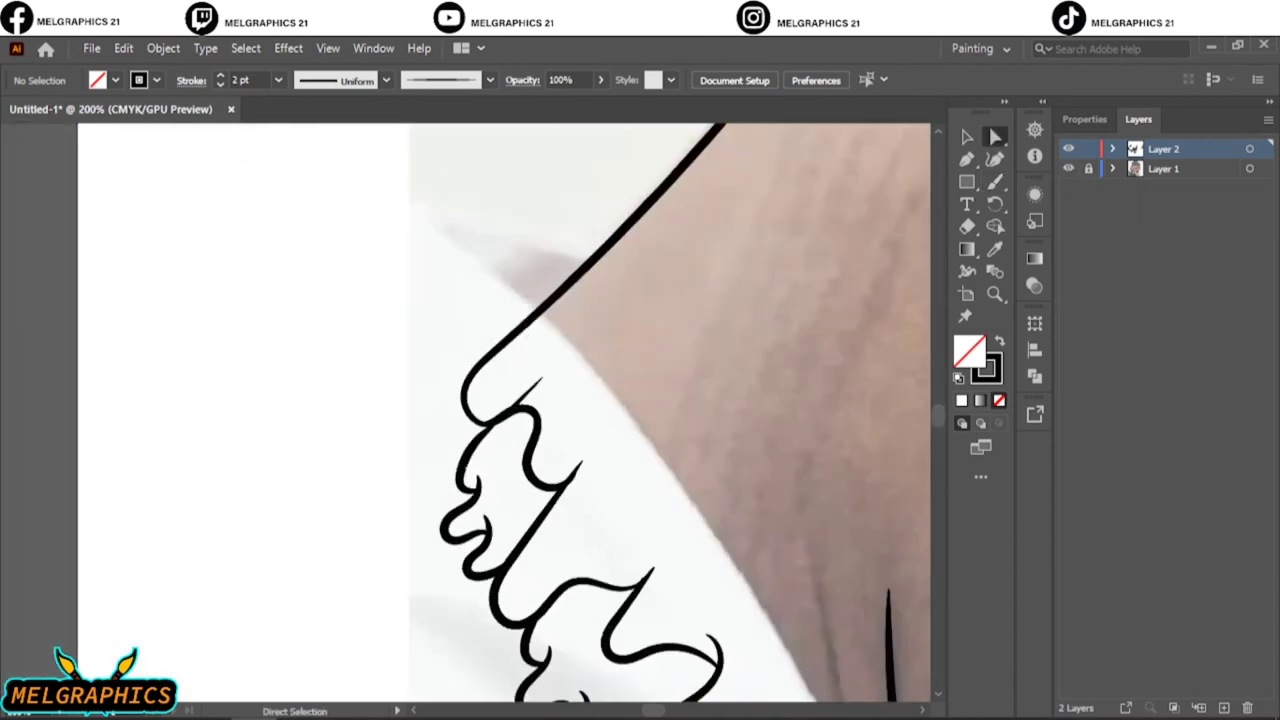
pyautogui.click(487, 402)
pyautogui.moveTo(487, 402)
pyautogui.mouseDown()
pyautogui.moveTo(470, 400)
pyautogui.moveTo(350, 543)
pyautogui.moveTo(476, 446)
pyautogui.mouseUp()
pyautogui.hotkey('ctrl', 'shift', 'a')
# Return to the Paintbrush and toggle the reference photo to check the line art.
pyautogui.press('b')
pyautogui.hotkey('ctrl', '0')
pyautogui.click(1068, 168)
pyautogui.click(1068, 168)
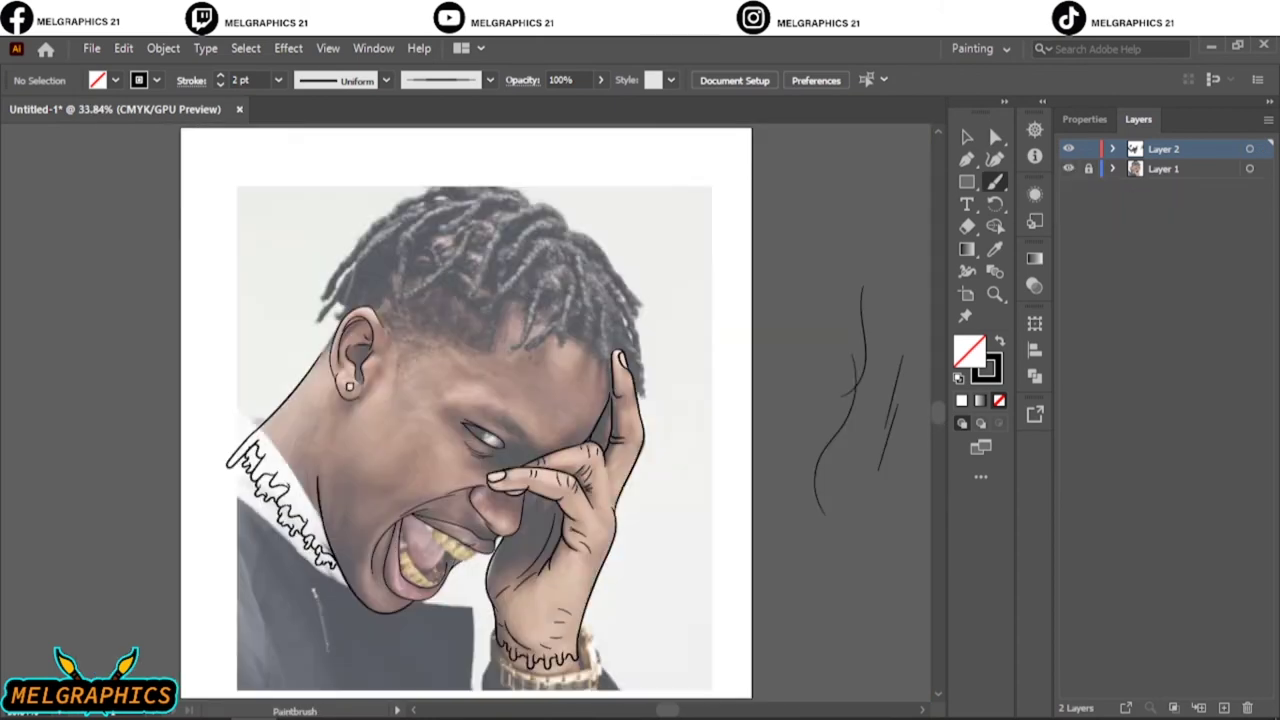
# Set the Pencil to a black fill and draw shadows above the eye and between eye and finger.
pyautogui.press('n')
pyautogui.doubleClick(969, 352)
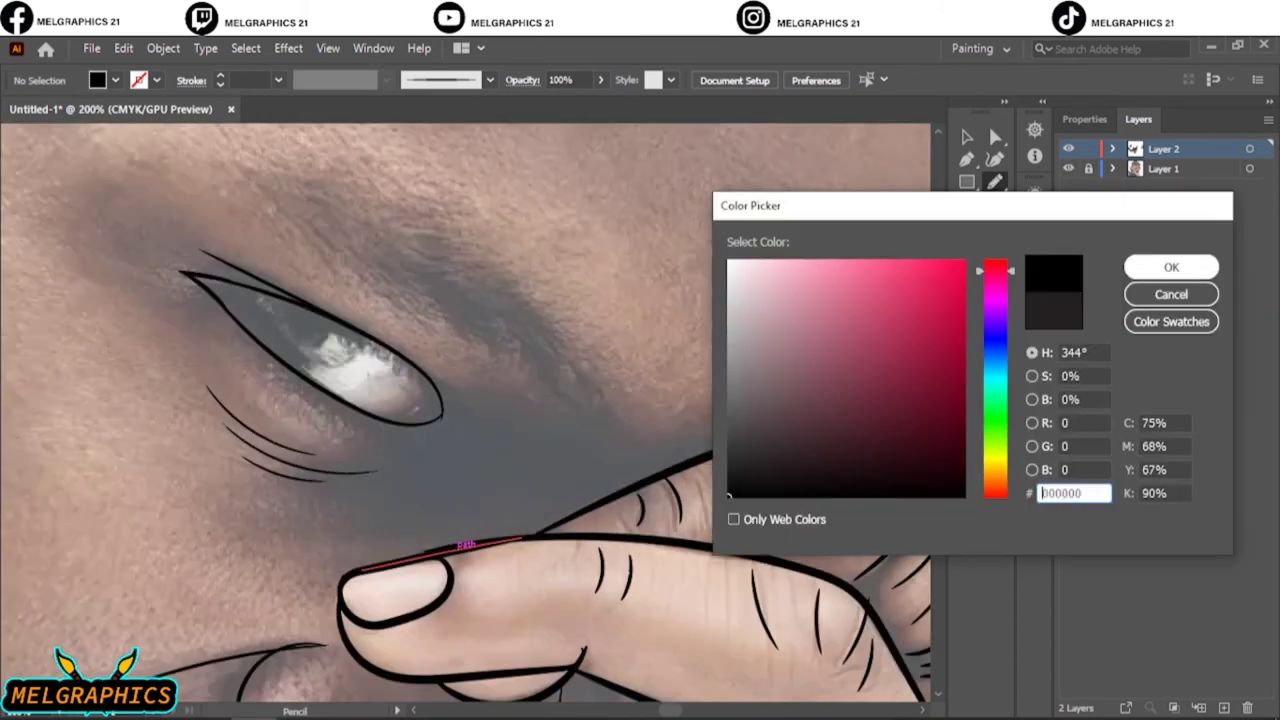
pyautogui.click(1171, 266)
pyautogui.moveTo(470, 346); pyautogui.dragTo(553, 388)
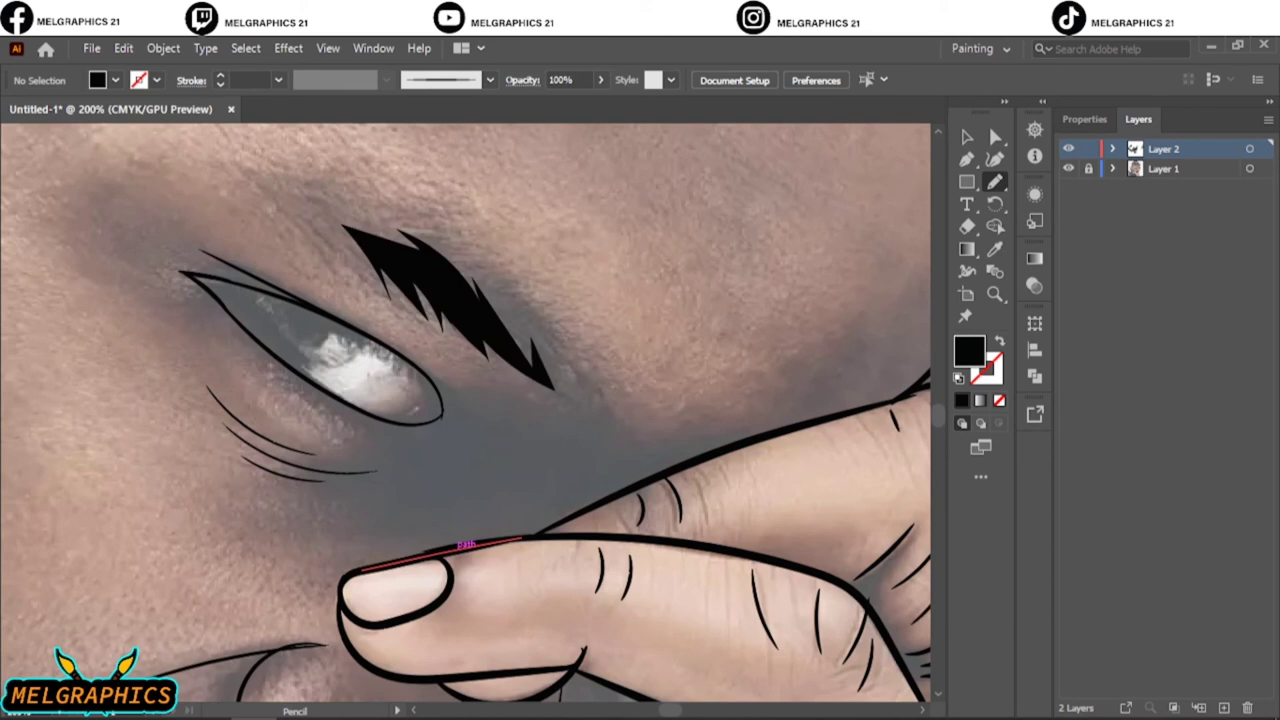
pyautogui.moveTo(713, 450); pyautogui.dragTo(590, 387)
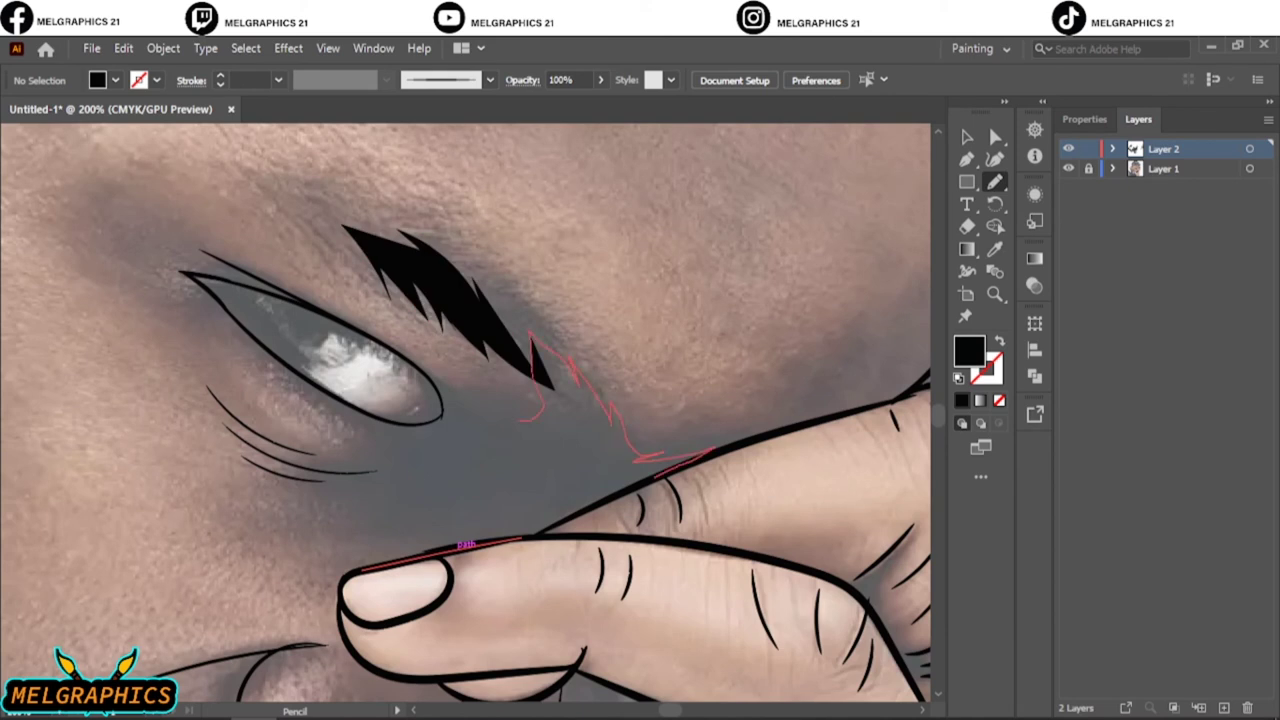
pyautogui.moveTo(522, 538); pyautogui.dragTo(560, 525)
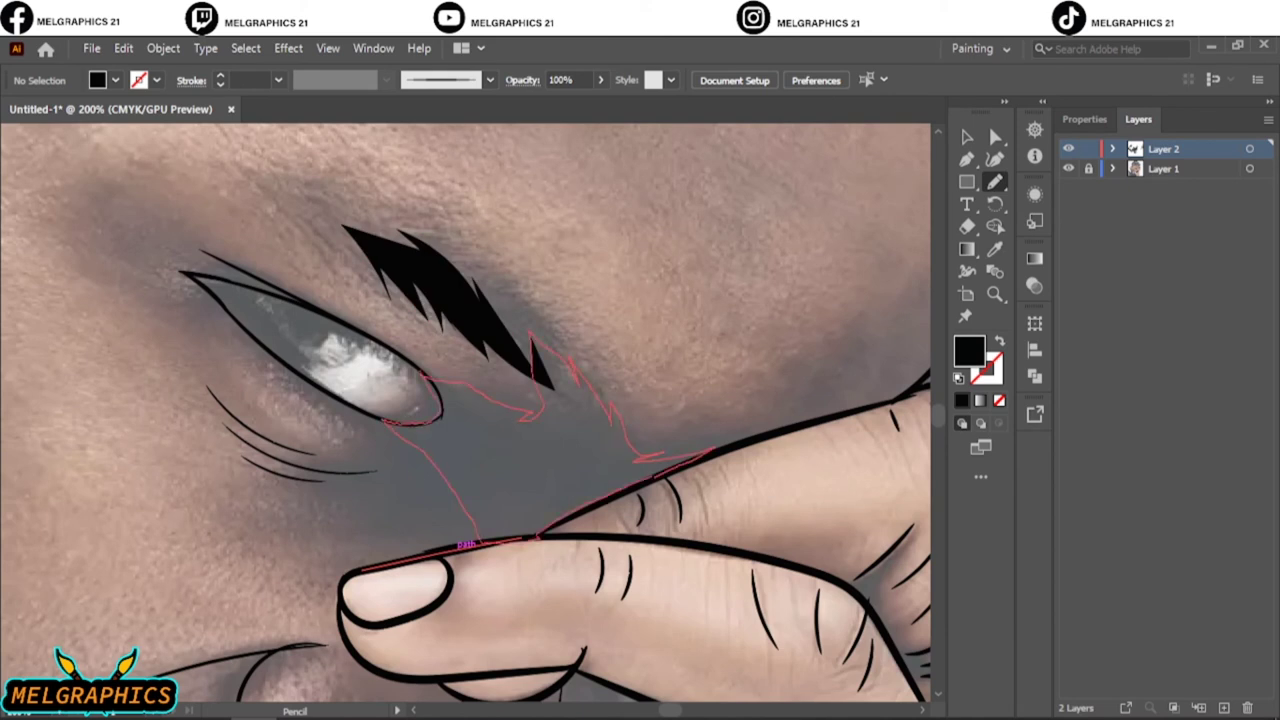
# Add black shadow shapes along the finger and under the eye.
pyautogui.scroll(3, 560, 525)
pyautogui.moveTo(630, 450)
pyautogui.mouseDown()
pyautogui.moveTo(490, 548)
pyautogui.moveTo(920, 385)
pyautogui.mouseUp()
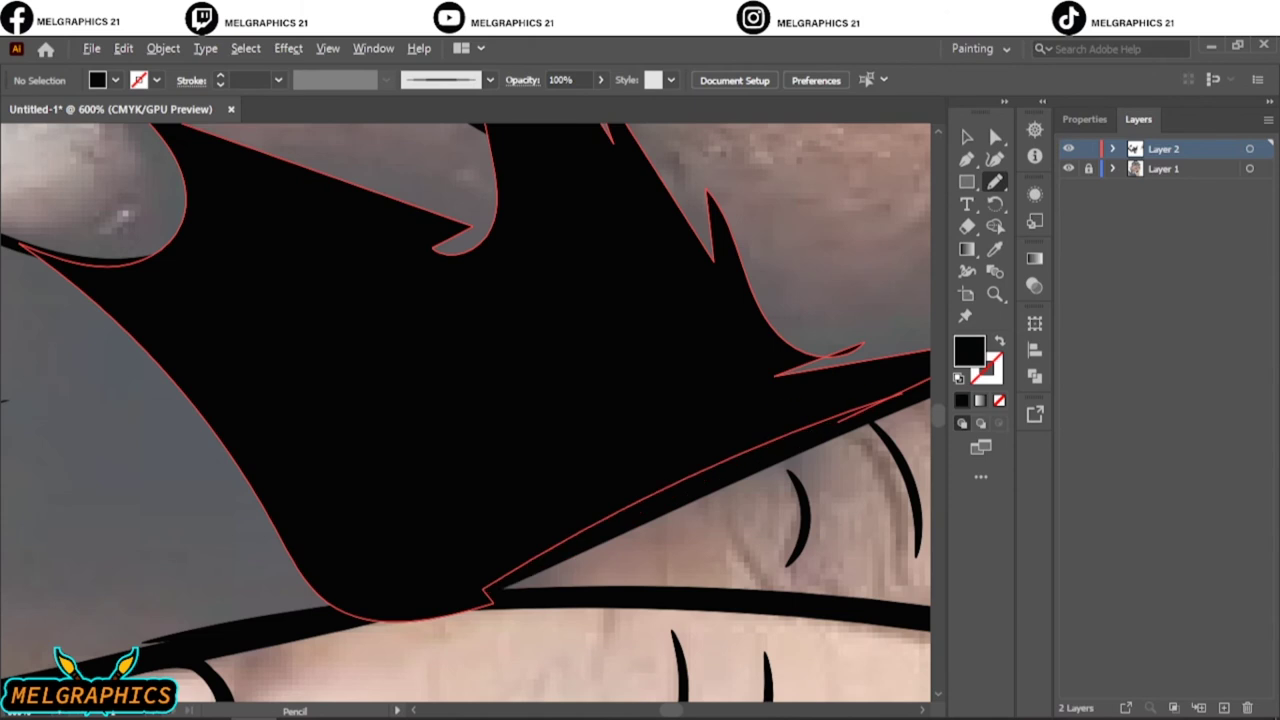
pyautogui.hotkey('ctrl', '-')
pyautogui.moveTo(498, 490); pyautogui.dragTo(284, 596)
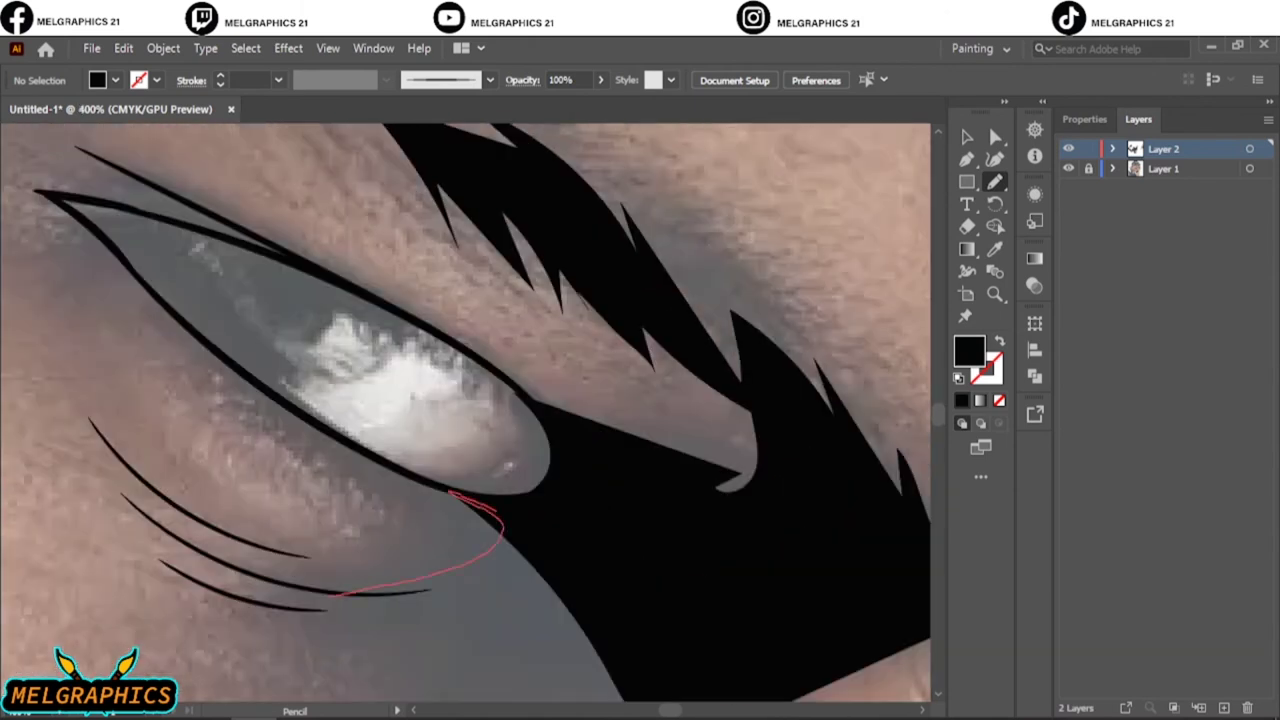
pyautogui.hotkey('ctrl', '-')
pyautogui.moveTo(483, 355)
pyautogui.mouseDown()
pyautogui.moveTo(390, 428)
pyautogui.moveTo(630, 552)
pyautogui.mouseUp()
# Outline a closed black shadow from the chin up toward the nose.
pyautogui.hotkey('ctrl', '0')
pyautogui.scroll(-2, 466, 410)
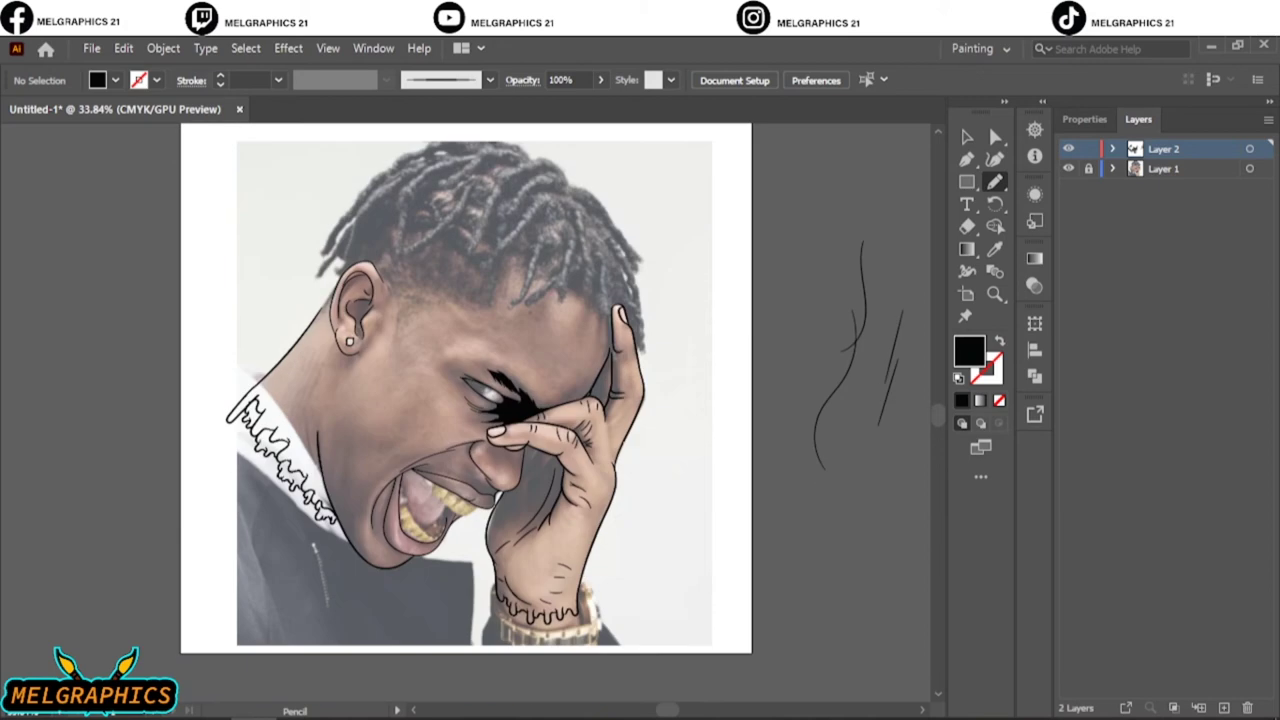
pyautogui.hotkey('ctrl', '+')
pyautogui.hotkey('ctrl', '+')
pyautogui.hotkey('ctrl', '+')
pyautogui.hotkey('ctrl', '+')
pyautogui.hotkey('ctrl', '+')
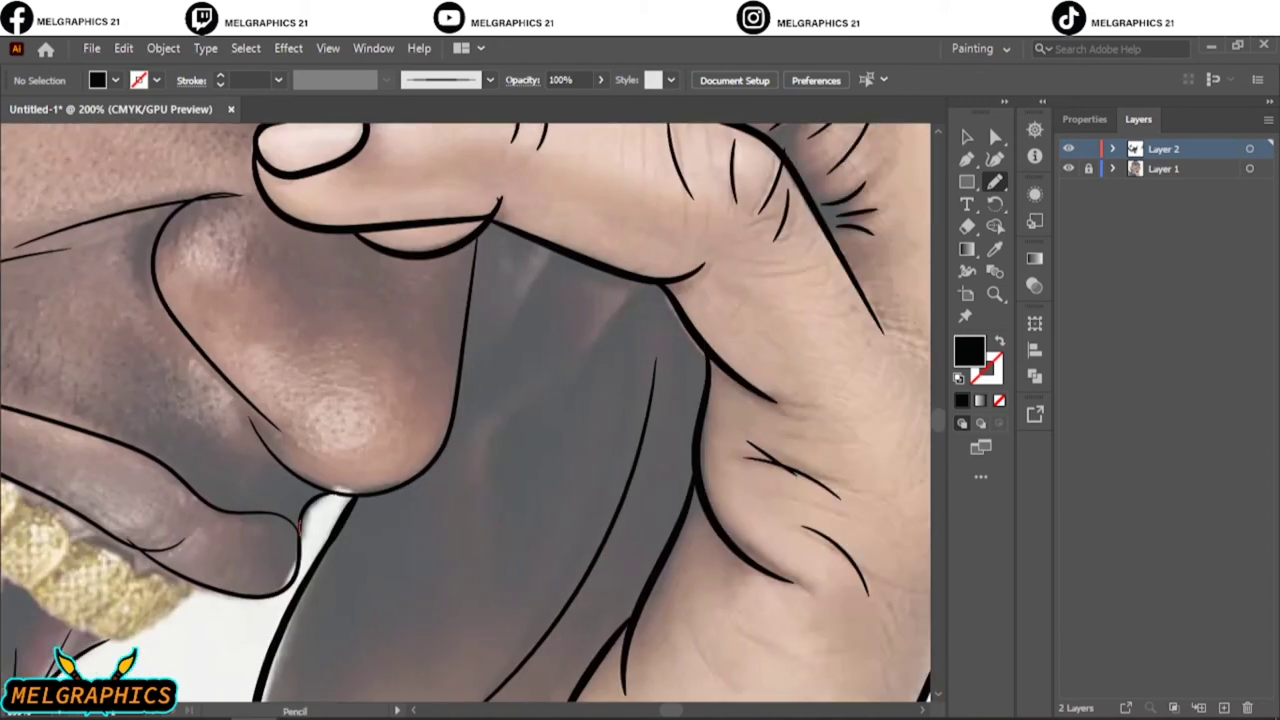
pyautogui.moveTo(318, 497); pyautogui.dragTo(302, 528)
pyautogui.scroll(-3, 302, 528)
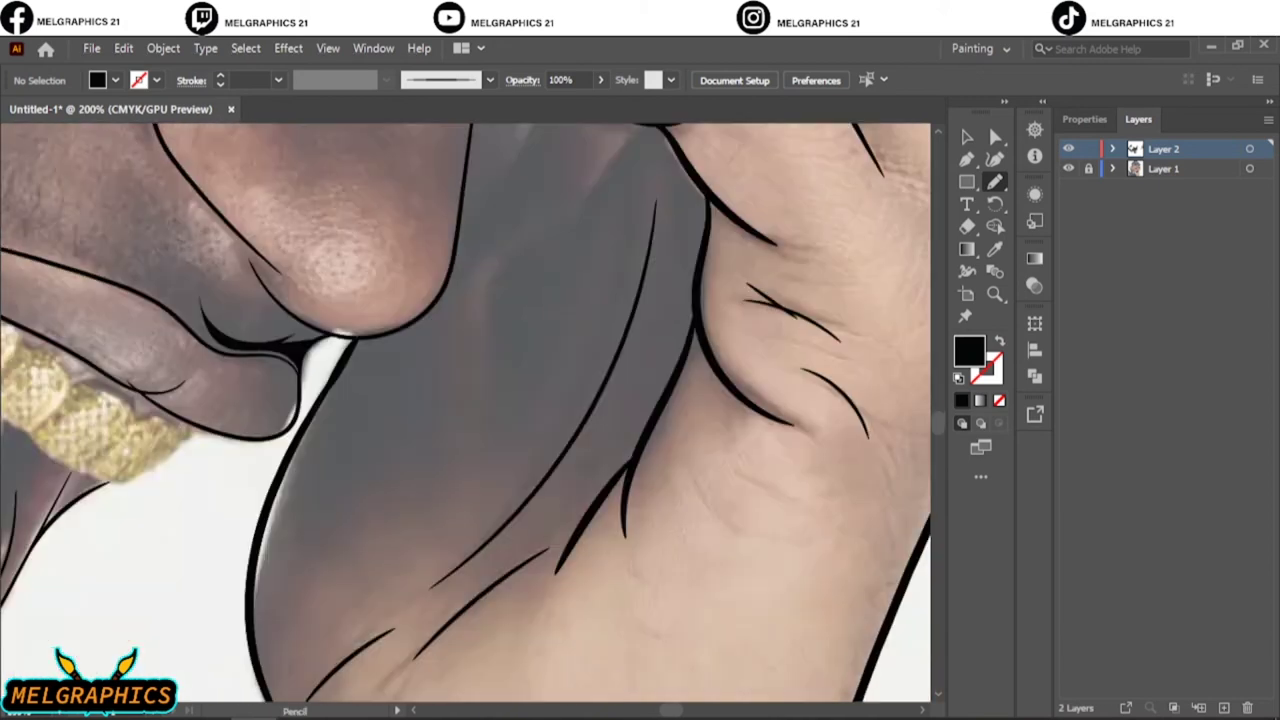
pyautogui.moveTo(272, 628)
pyautogui.mouseDown()
pyautogui.moveTo(420, 495)
pyautogui.moveTo(470, 197)
pyautogui.mouseUp()
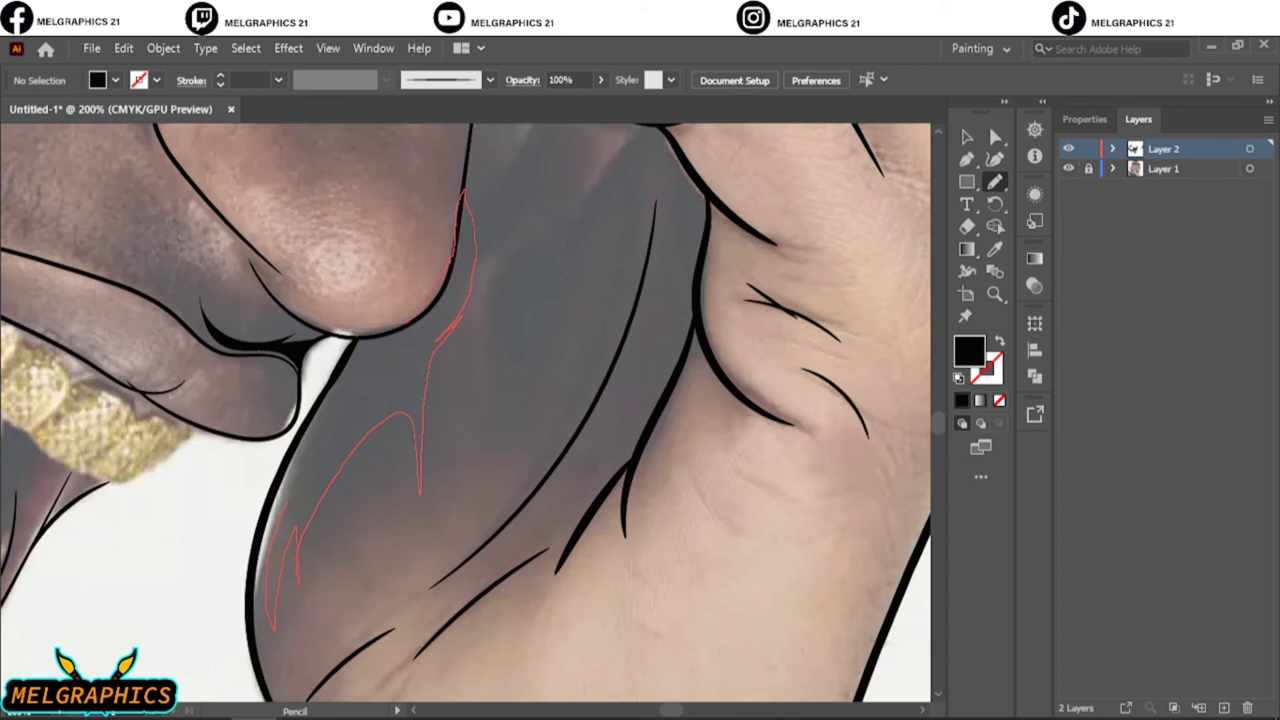
pyautogui.moveTo(430, 330)
pyautogui.mouseDown()
pyautogui.moveTo(300, 460)
pyautogui.moveTo(272, 620)
pyautogui.mouseUp()
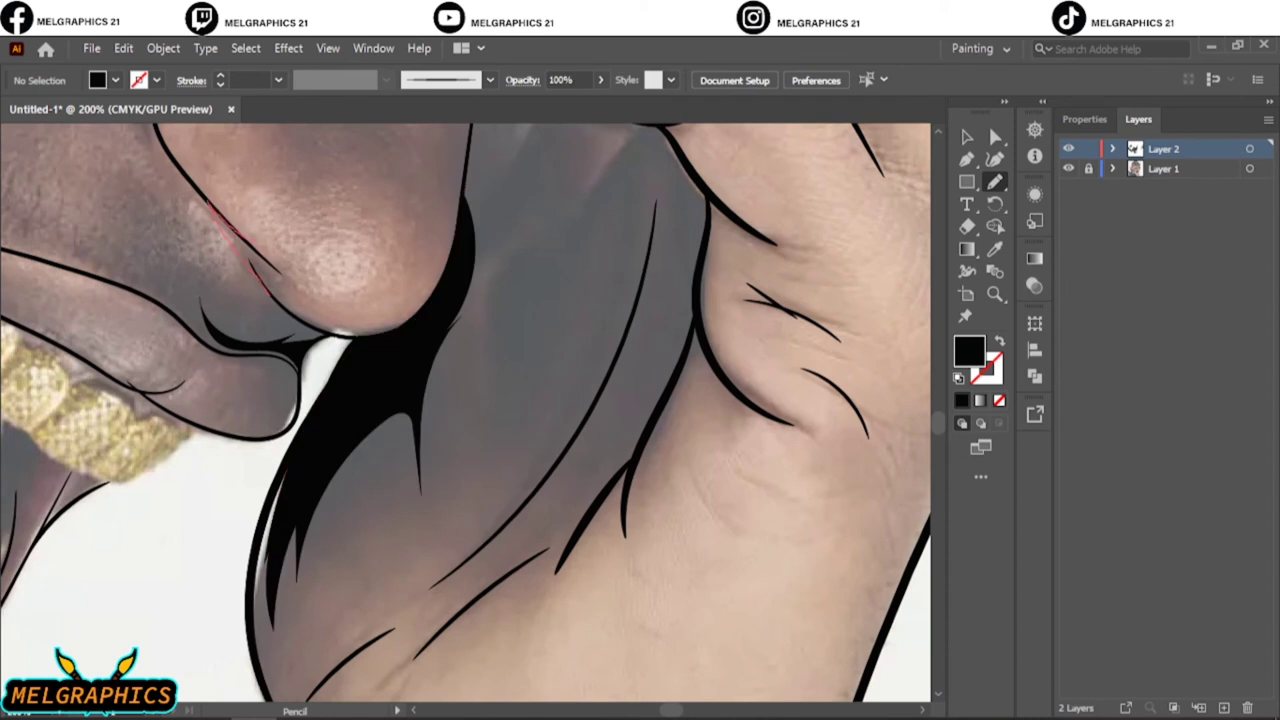
pyautogui.moveTo(285, 310); pyautogui.dragTo(286, 312)
pyautogui.moveTo(480, 400)
pyautogui.mouseDown()
pyautogui.moveTo(280, 540)
pyautogui.moveTo(340, 590)
pyautogui.mouseUp()
pyautogui.hotkey('ctrl', 'z')
# Fill more black shadow shapes below the nose and between the chin and hand.
pyautogui.moveTo(365, 440); pyautogui.dragTo(476, 300)
pyautogui.moveTo(345, 390); pyautogui.dragTo(330, 225)
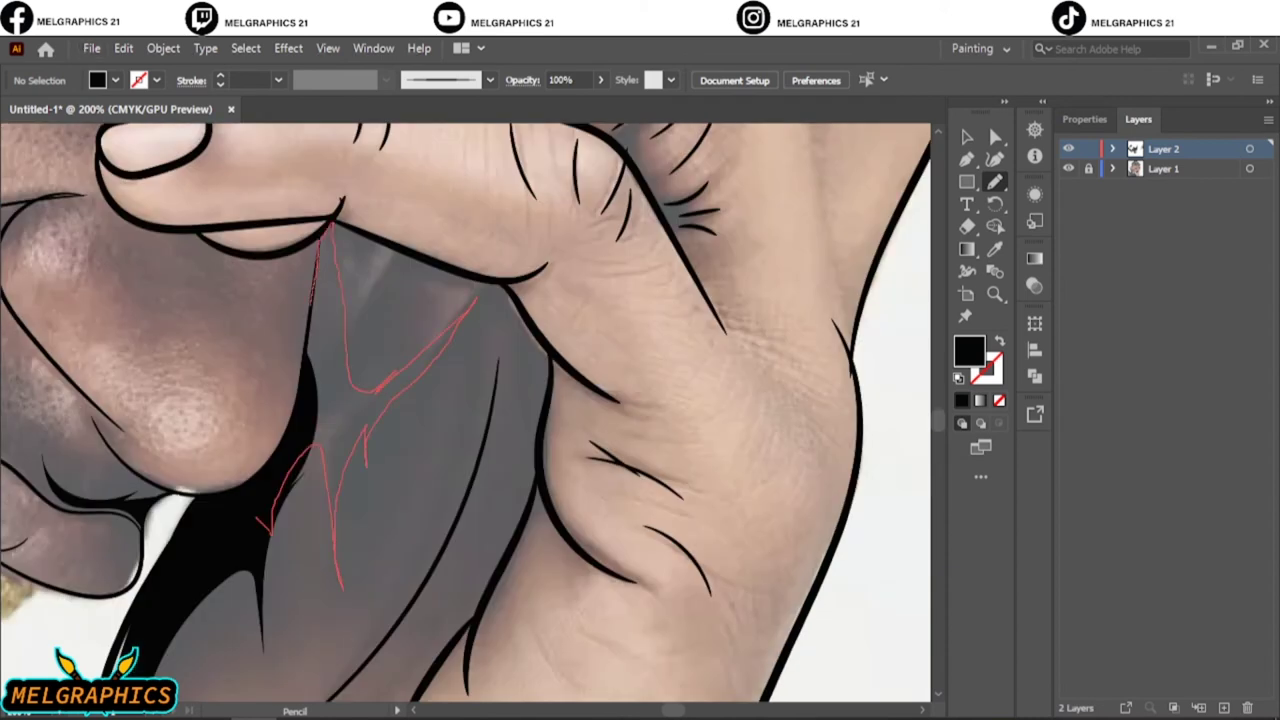
pyautogui.scroll(-3, 465, 410)
pyautogui.moveTo(300, 318); pyautogui.dragTo(340, 465)
pyautogui.moveTo(366, 298)
pyautogui.mouseDown()
pyautogui.moveTo(346, 340)
pyautogui.moveTo(484, 240)
pyautogui.moveTo(330, 530)
pyautogui.moveTo(540, 270)
pyautogui.moveTo(490, 132)
pyautogui.mouseUp()
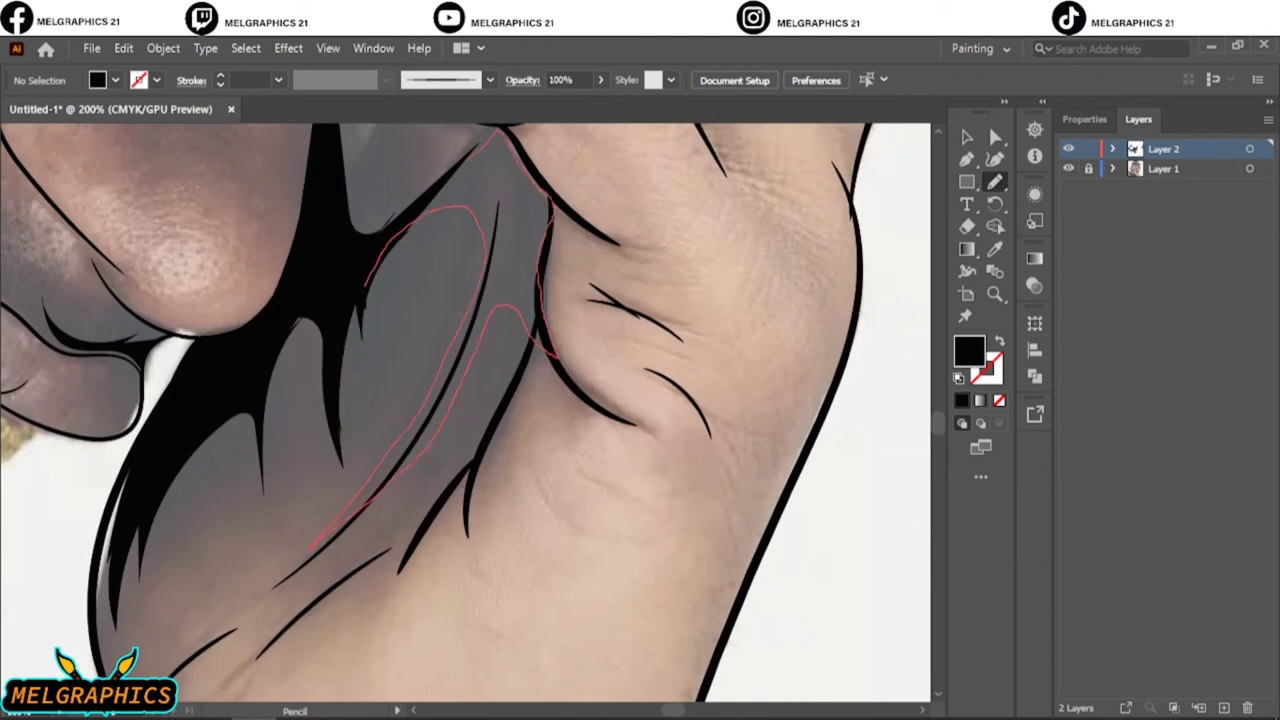
pyautogui.moveTo(472, 335); pyautogui.dragTo(455, 440)
# Shade around the lower hand beside the gray highlight, then view the shading without the reference.
pyautogui.scroll(5, 465, 410)
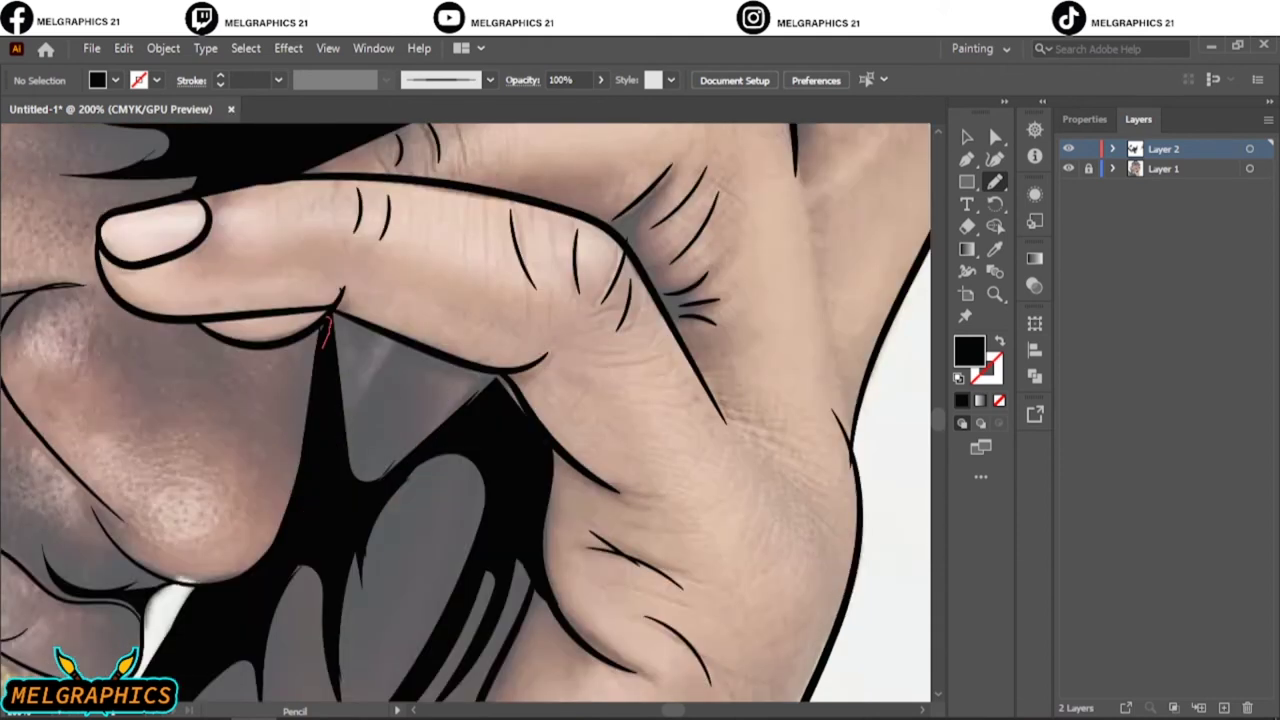
pyautogui.moveTo(325, 342); pyautogui.dragTo(376, 456)
pyautogui.moveTo(328, 334); pyautogui.dragTo(375, 440)
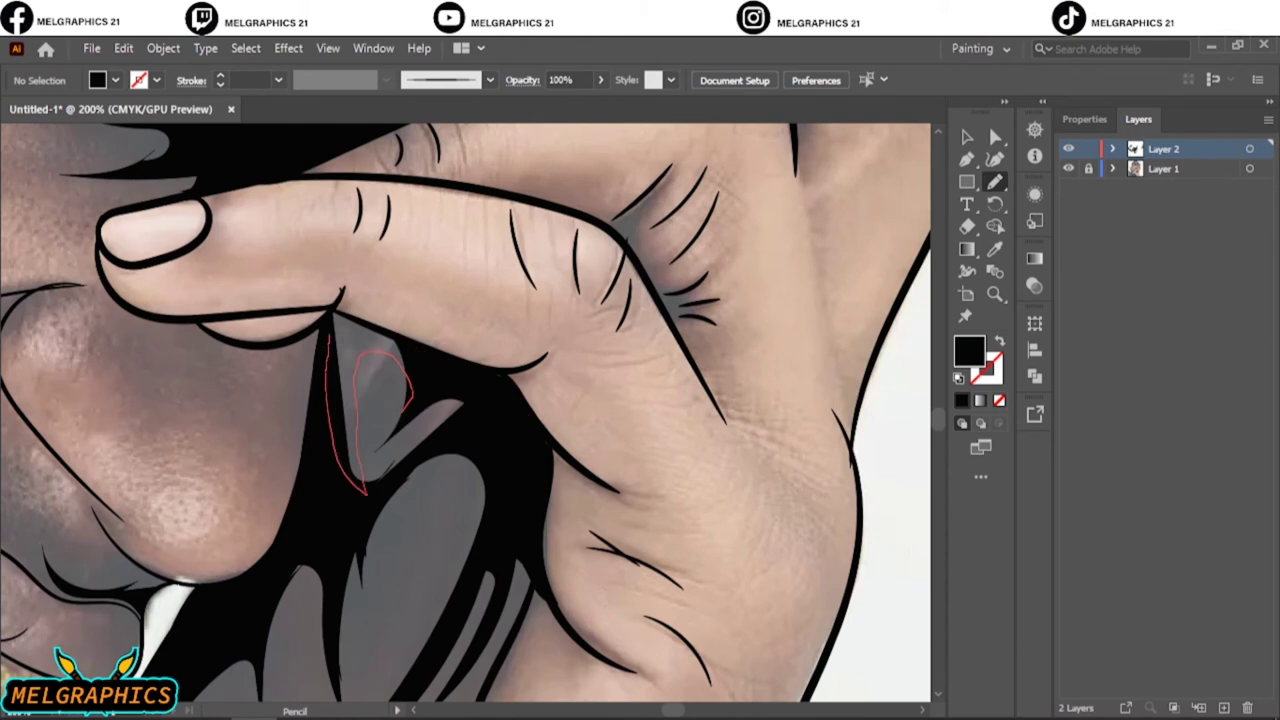
pyautogui.moveTo(380, 340); pyautogui.dragTo(470, 420)
pyautogui.hotkey('ctrl', '0')
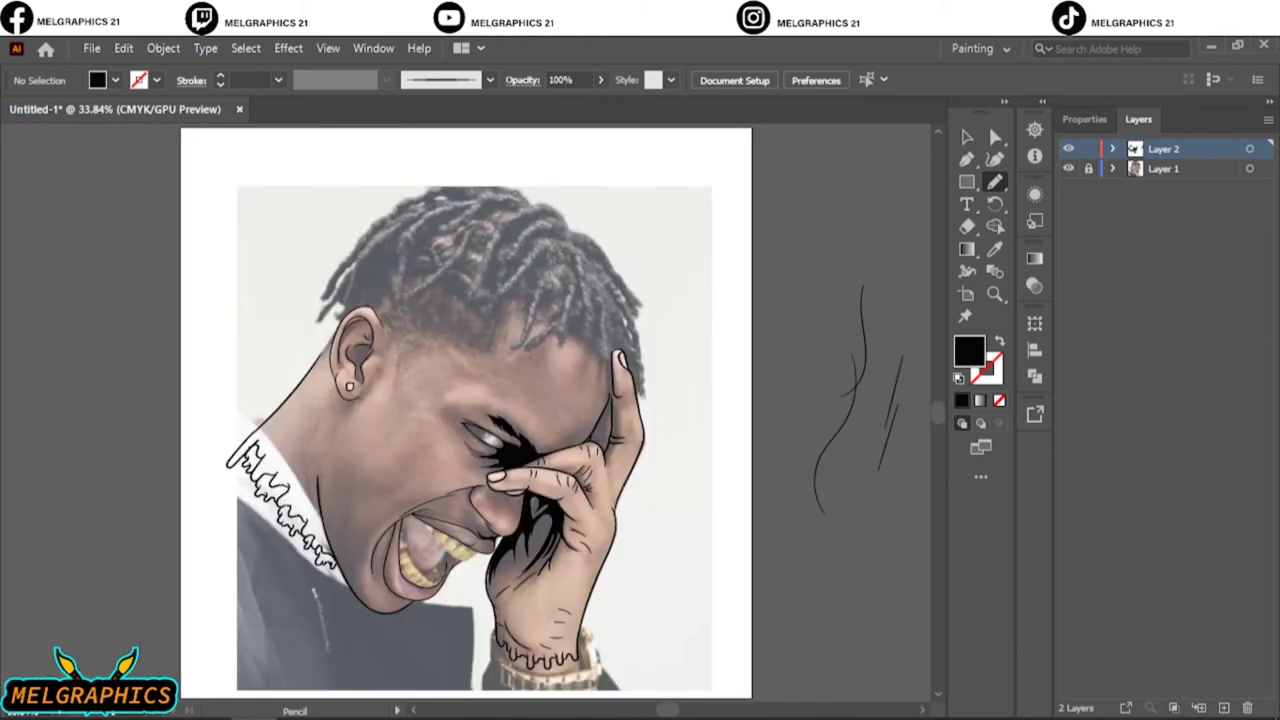
pyautogui.click(1068, 168)
# Switch to a black, unfilled Paintbrush stroke and paint the first drips under the wrist line.
pyautogui.click(1068, 168)
pyautogui.press('b')
pyautogui.hotkey('shift', 'x')
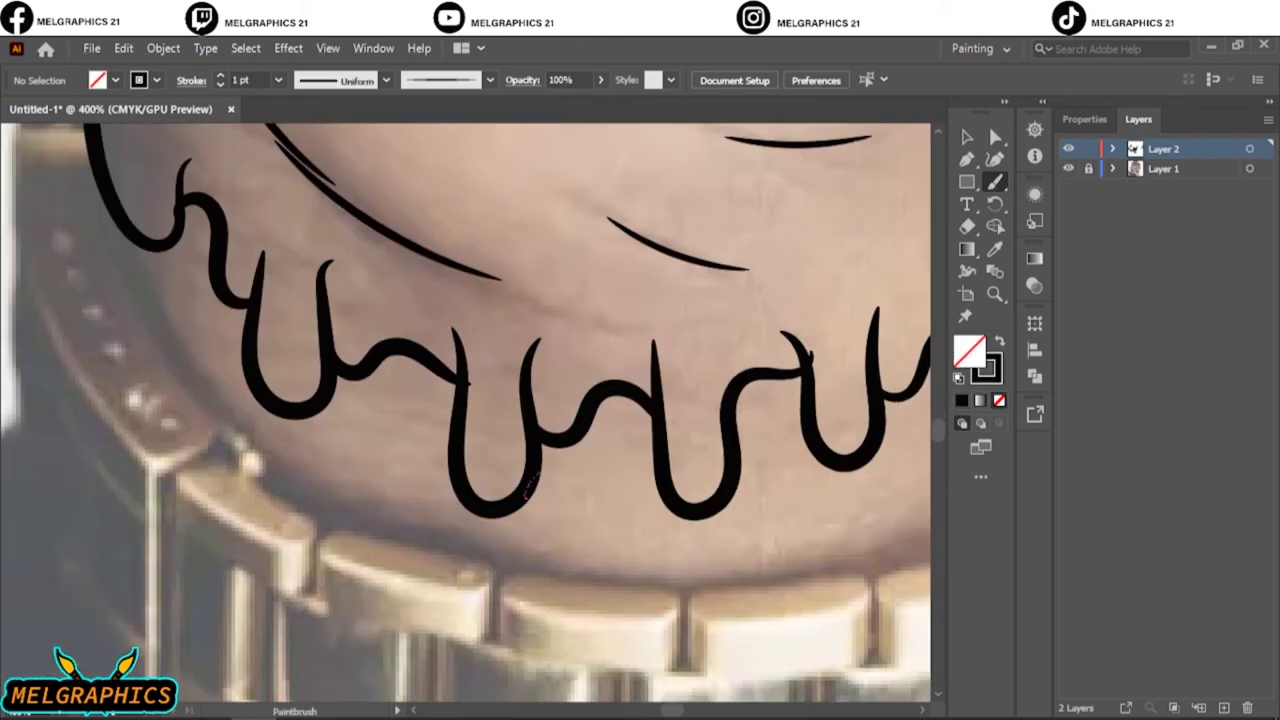
pyautogui.moveTo(527, 495); pyautogui.dragTo(585, 470)
pyautogui.moveTo(585, 470); pyautogui.dragTo(625, 490)
pyautogui.hotkey('ctrl', 'z')
pyautogui.moveTo(650, 495); pyautogui.dragTo(630, 530)
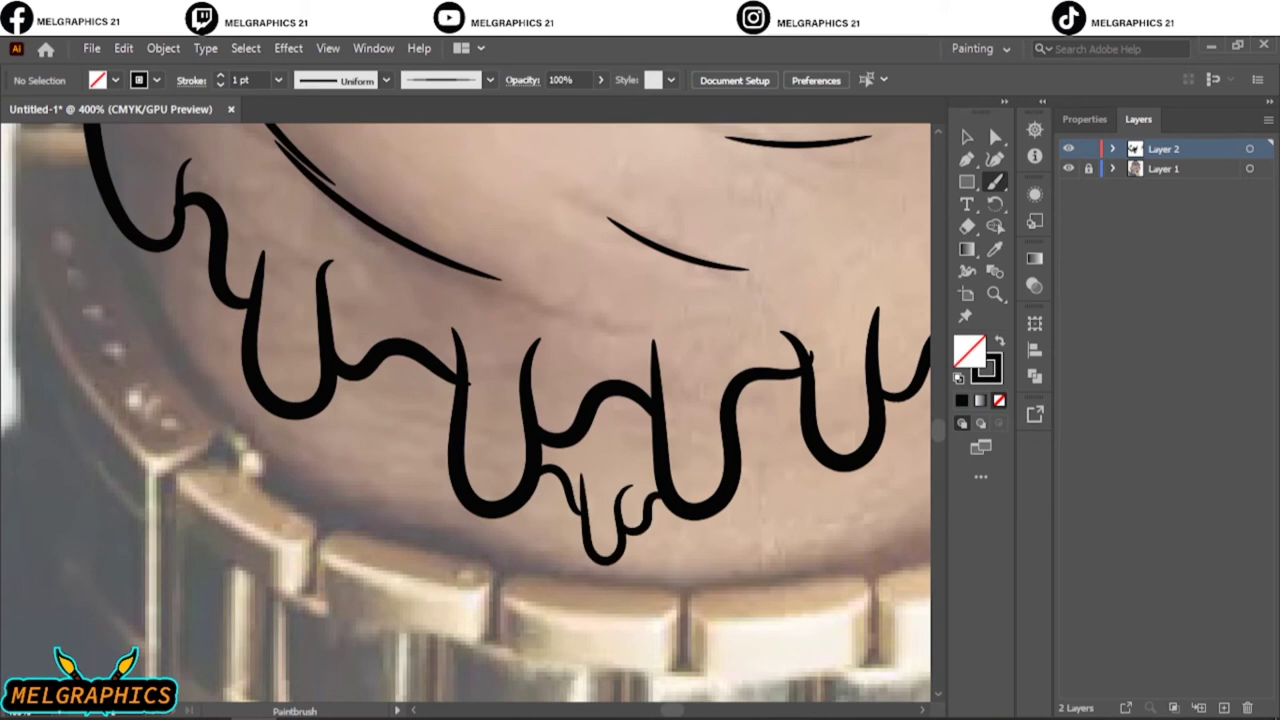
# Paint more drip strokes under the right and lower-left U curves of the wrist line.
pyautogui.moveTo(775, 460); pyautogui.dragTo(795, 530)
pyautogui.moveTo(600, 400); pyautogui.dragTo(345, 370)
pyautogui.moveTo(640, 420); pyautogui.dragTo(660, 510)
pyautogui.moveTo(300, 300); pyautogui.dragTo(667, 510)
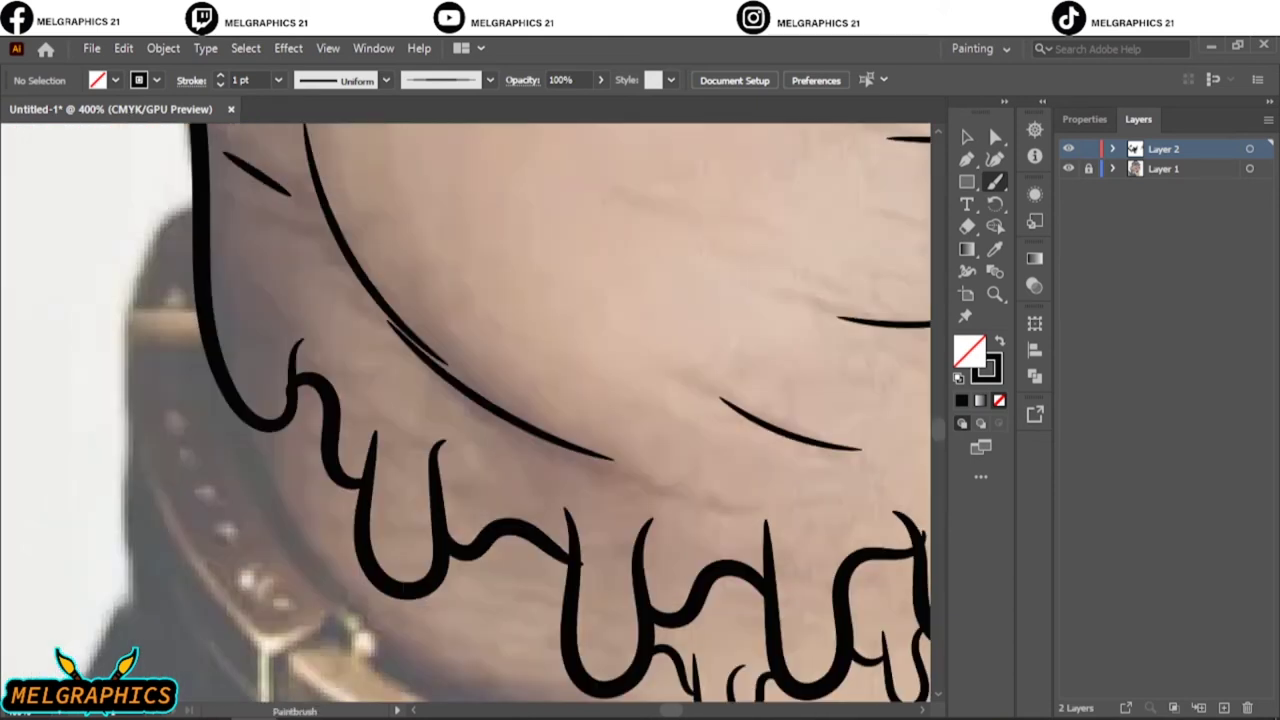
pyautogui.moveTo(445, 585)
pyautogui.mouseDown()
pyautogui.moveTo(480, 615)
pyautogui.moveTo(492, 670)
pyautogui.mouseUp()
pyautogui.moveTo(515, 600); pyautogui.dragTo(520, 645)
pyautogui.moveTo(292, 425); pyautogui.dragTo(325, 560)
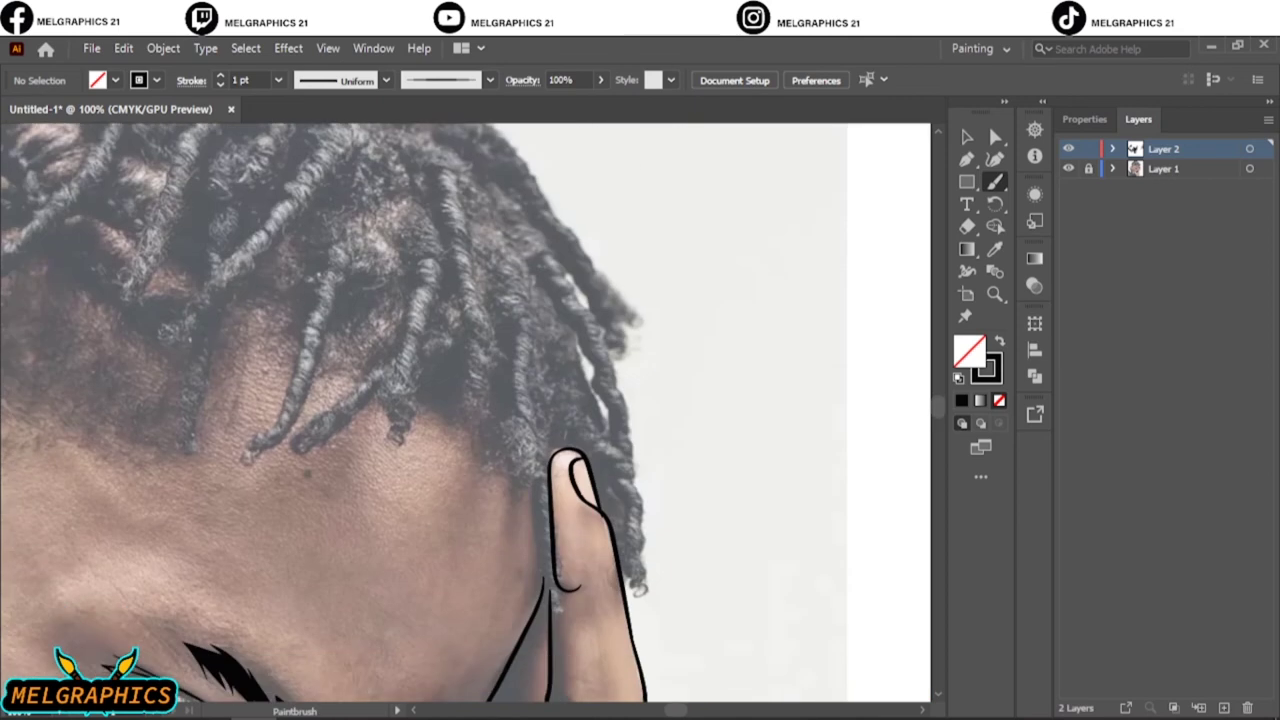
pyautogui.hotkey('ctrl', '+')
# With a black-filled, no-stroke Pencil, draw a shadow shape by the fingertip extending into the hair.
pyautogui.press('n')
pyautogui.hotkey('shift', 'x')
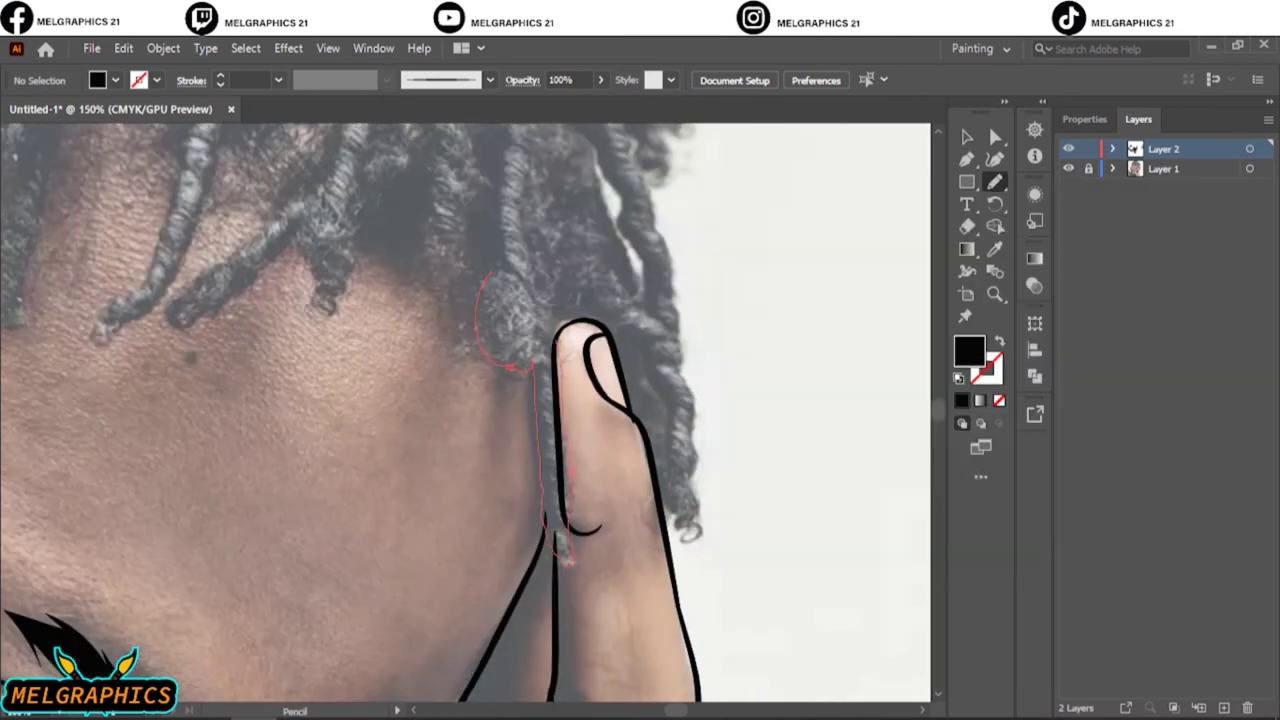
pyautogui.moveTo(567, 562); pyautogui.dragTo(567, 562)
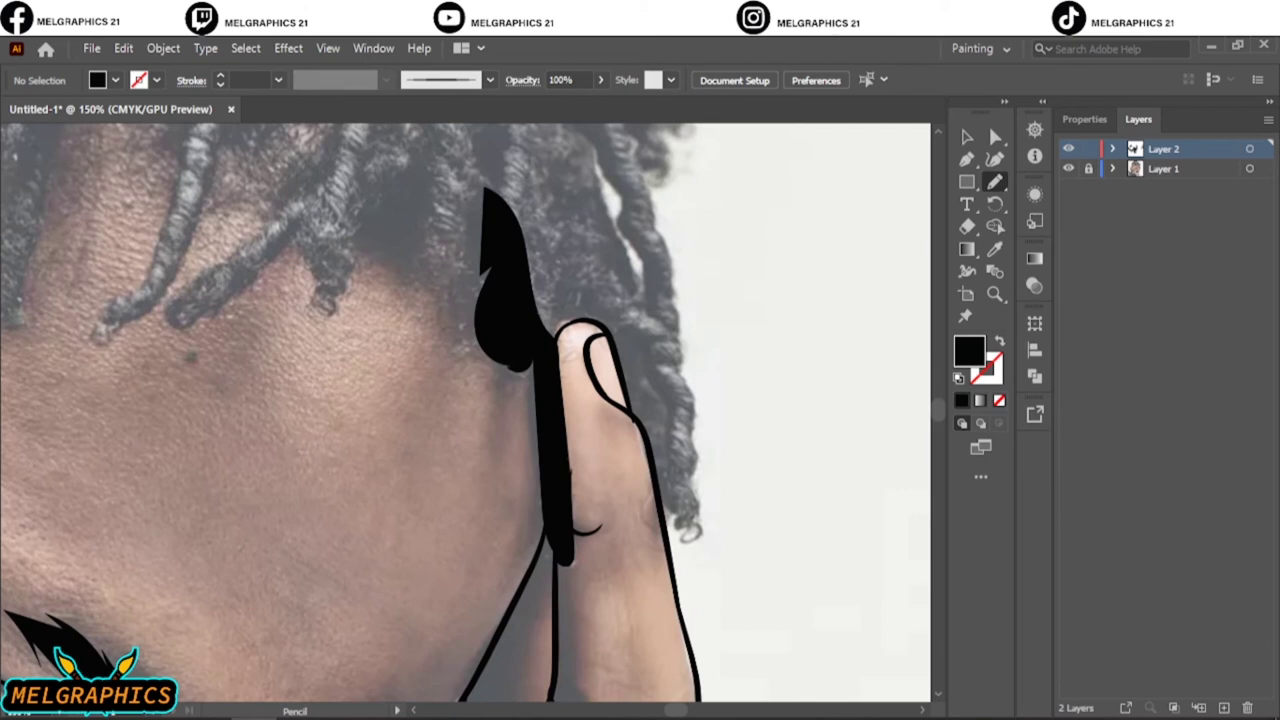
pyautogui.scroll(5, 563, 558)
pyautogui.moveTo(612, 428); pyautogui.dragTo(505, 418)
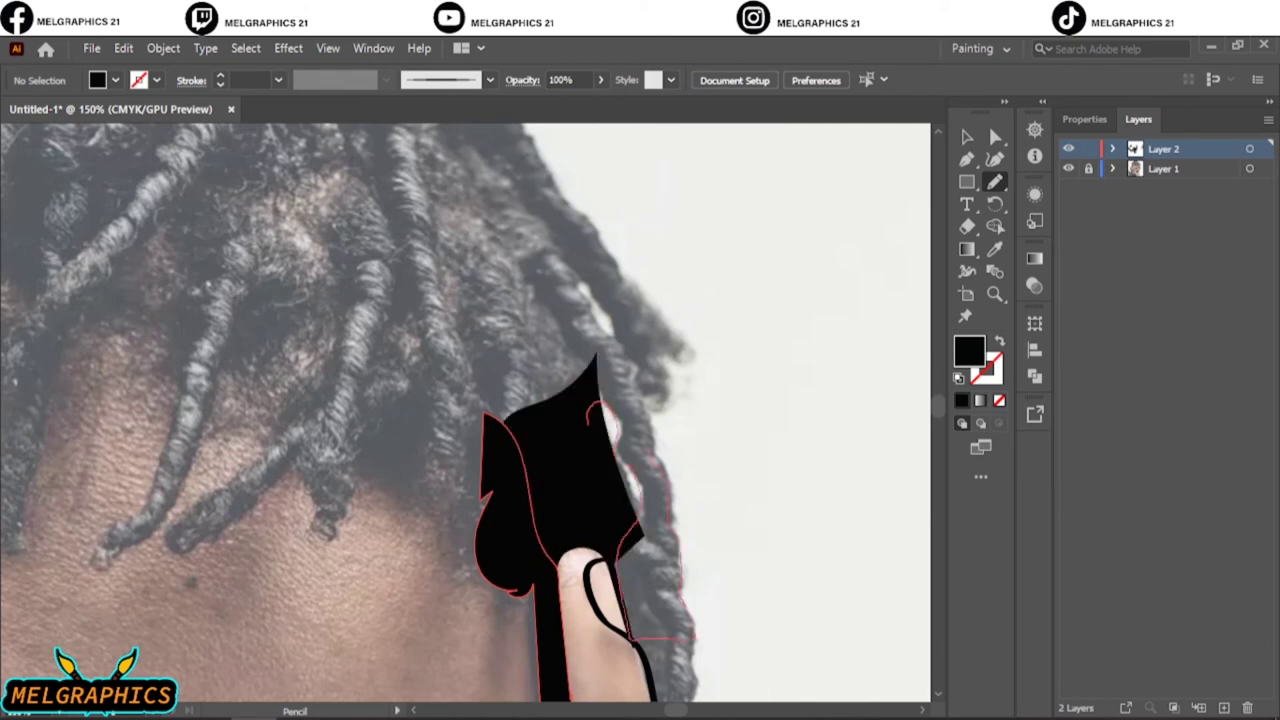
pyautogui.moveTo(690, 636); pyautogui.dragTo(690, 636)
# Add shadow along the fingertip's right and join two black hair sections to the silhouette.
pyautogui.hotkey('ctrl', '+')
pyautogui.scroll(-3, 466, 420)
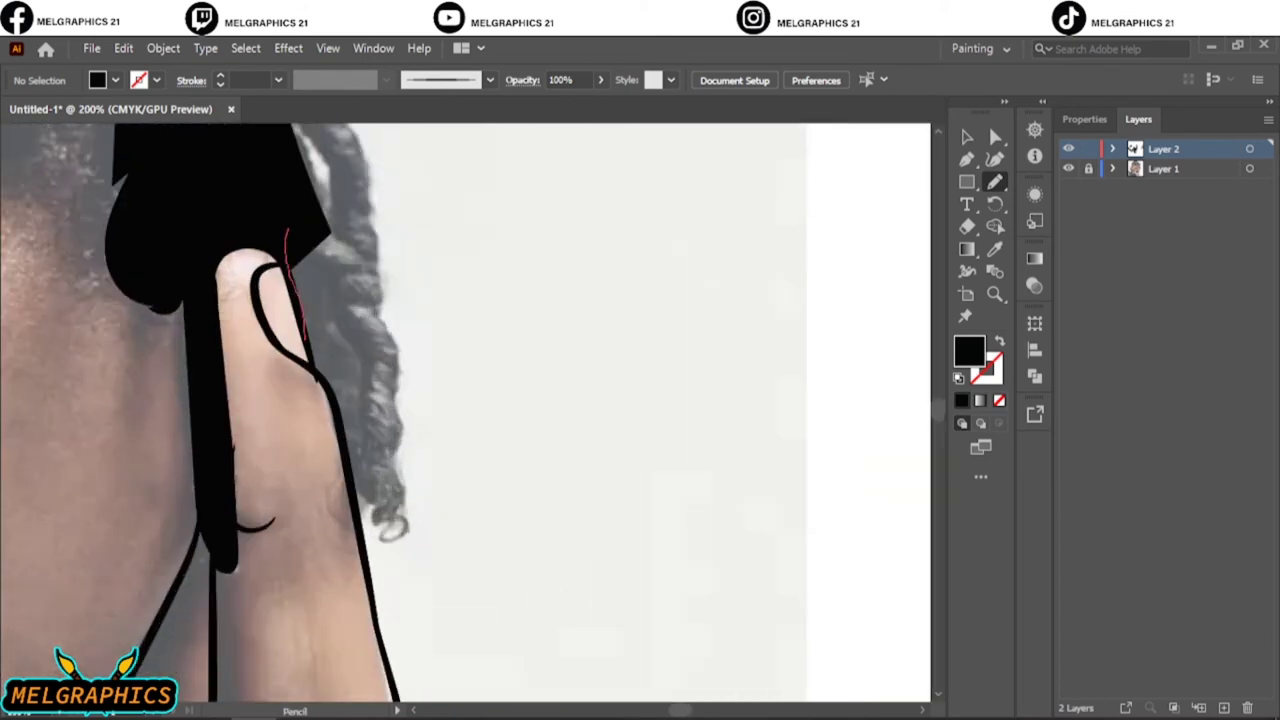
pyautogui.moveTo(352, 500); pyautogui.dragTo(352, 500)
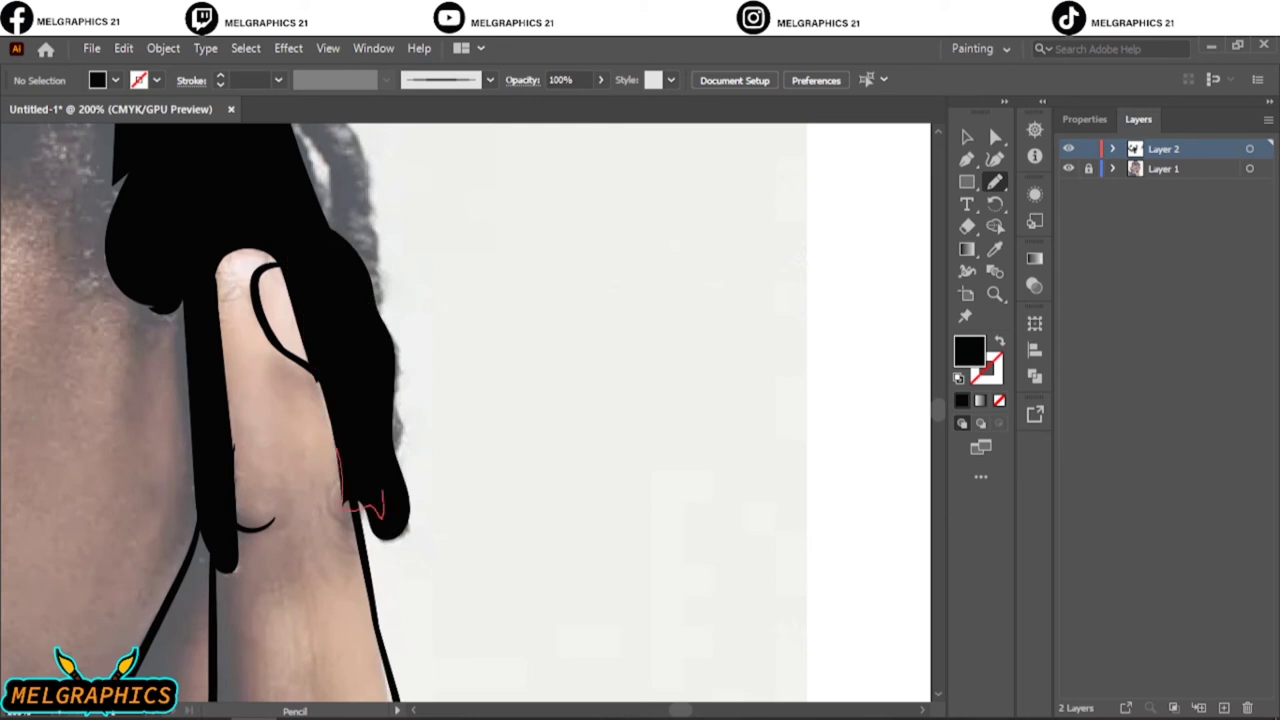
pyautogui.scroll(5, 352, 500)
pyautogui.moveTo(275, 370); pyautogui.dragTo(330, 630)
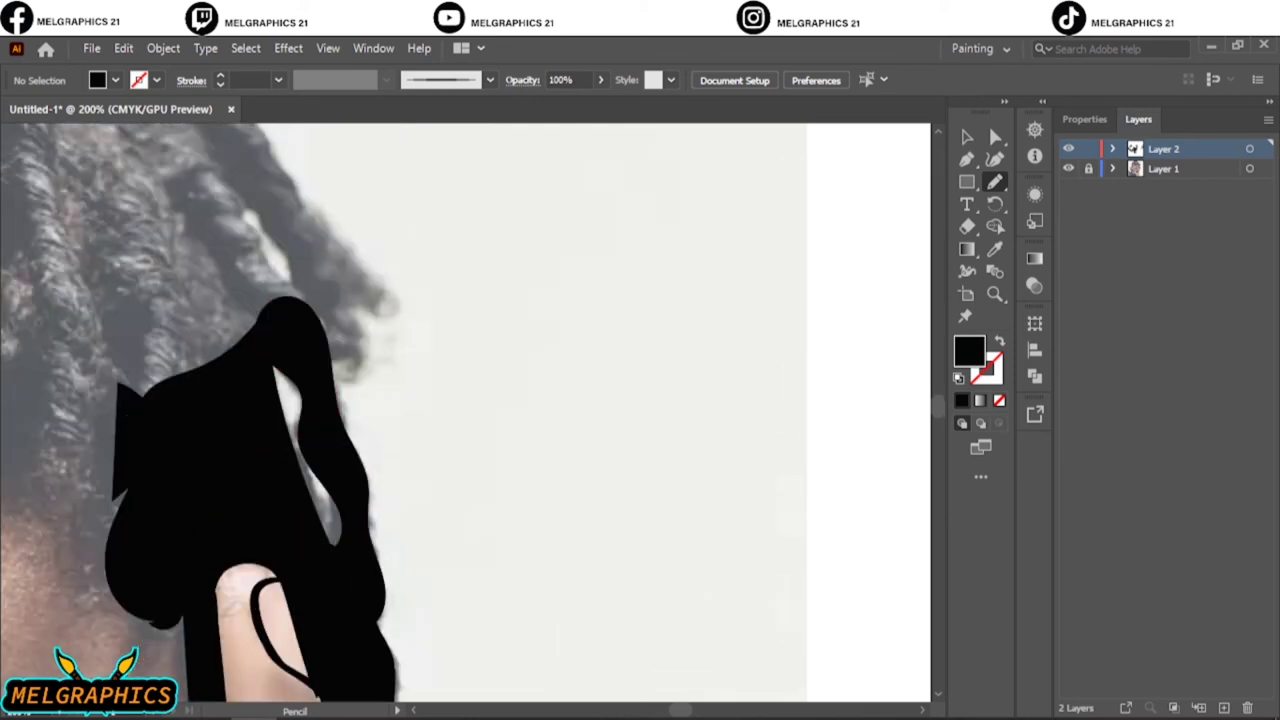
pyautogui.hotkey('ctrl', '-')
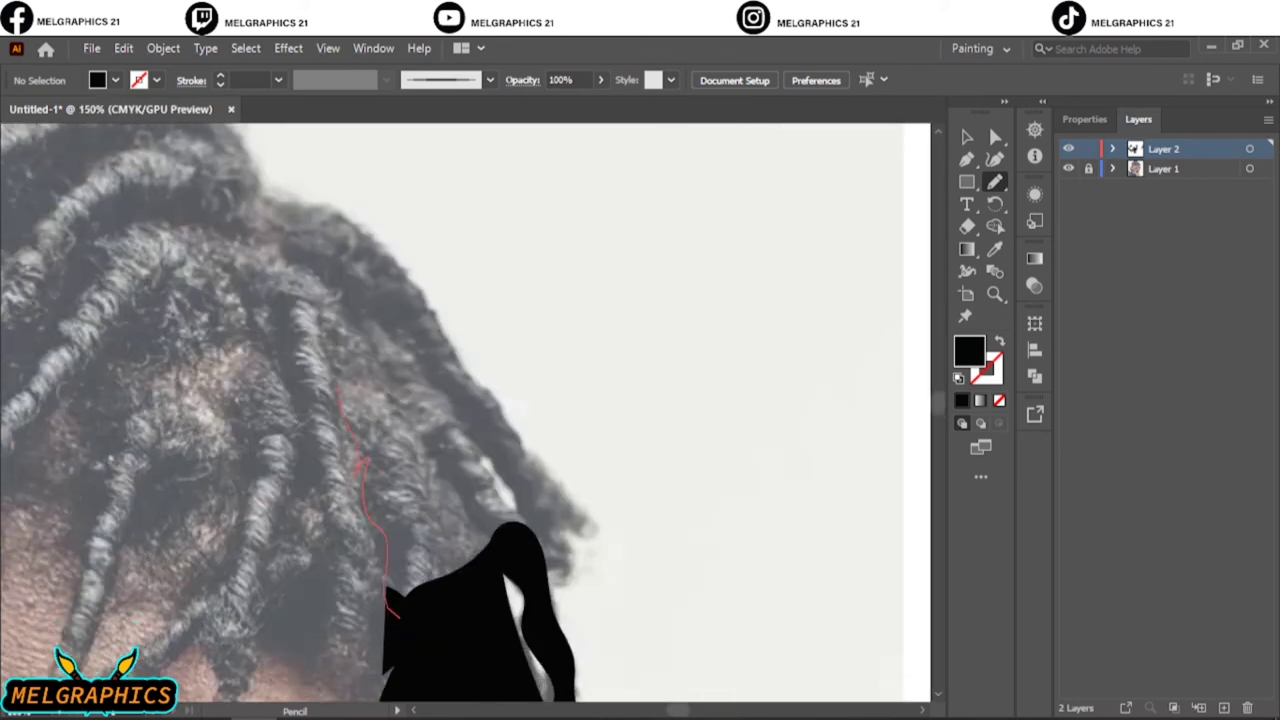
pyautogui.moveTo(398, 615); pyautogui.dragTo(398, 615)
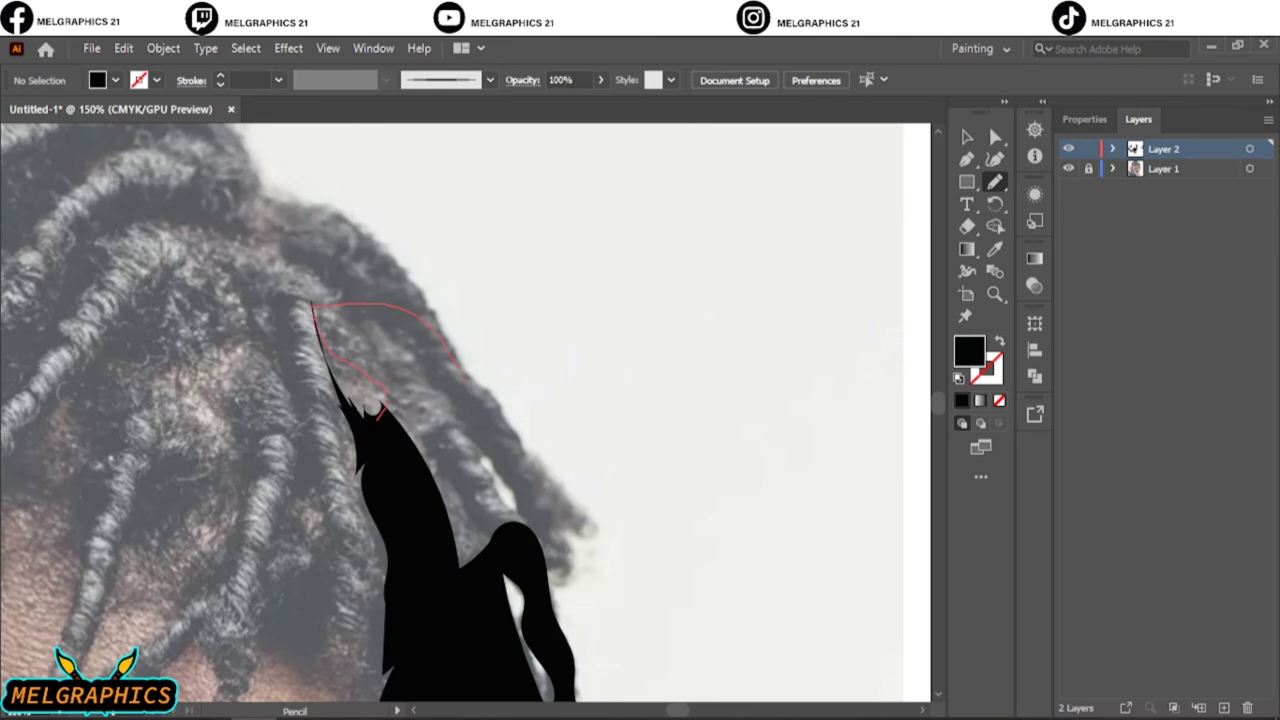
pyautogui.moveTo(497, 452)
pyautogui.mouseDown()
pyautogui.moveTo(488, 535)
pyautogui.moveTo(562, 578)
pyautogui.moveTo(548, 582)
pyautogui.mouseUp()
# Trace a new hair section down the head edge and close it in black.
pyautogui.scroll(-5, 548, 582)
pyautogui.scroll(5, 385, 440)
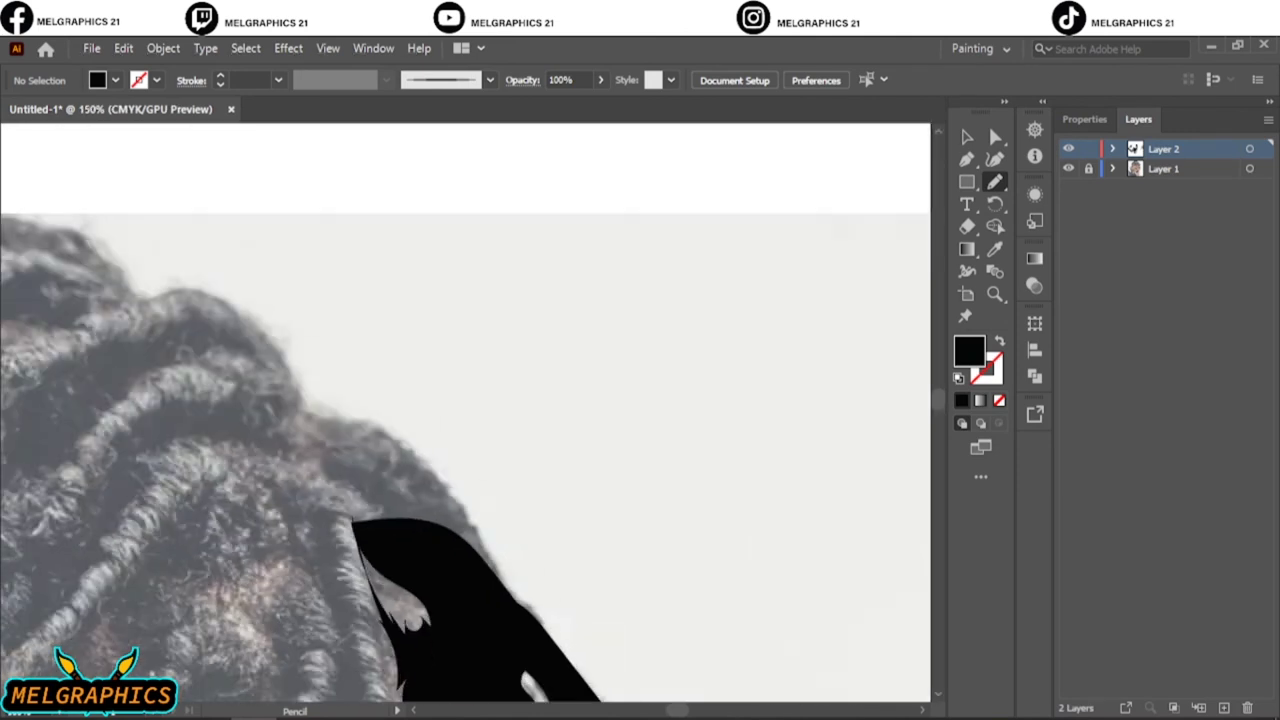
pyautogui.moveTo(385, 440); pyautogui.dragTo(440, 572)
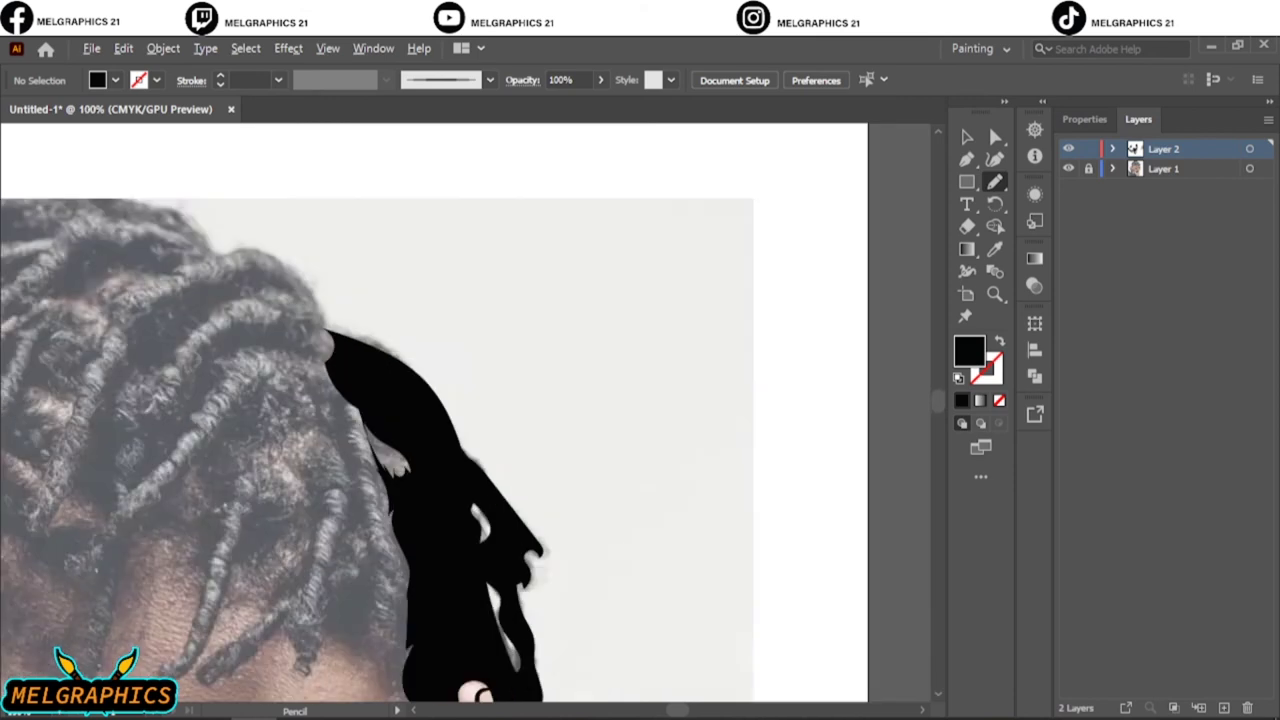
pyautogui.scroll(-5, 330, 443)
pyautogui.moveTo(312, 157); pyautogui.dragTo(360, 186)
pyautogui.moveTo(303, 264); pyautogui.dragTo(263, 479)
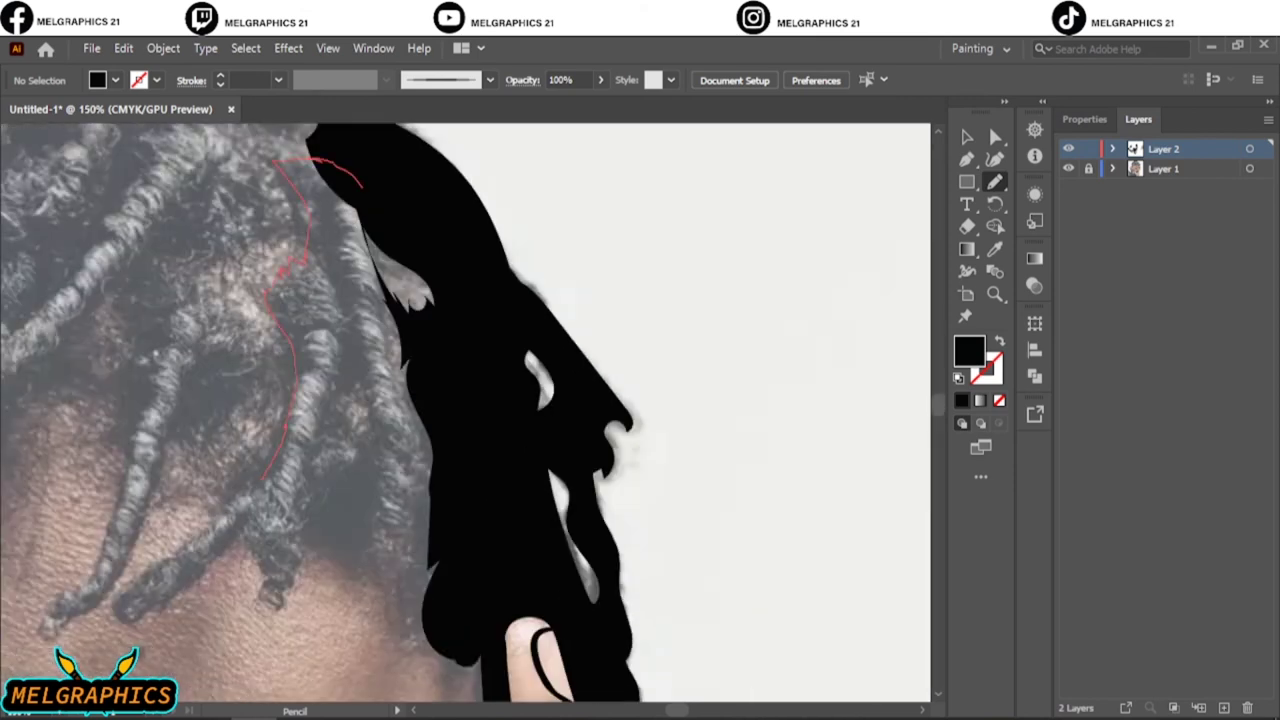
pyautogui.moveTo(268, 600); pyautogui.dragTo(310, 160)
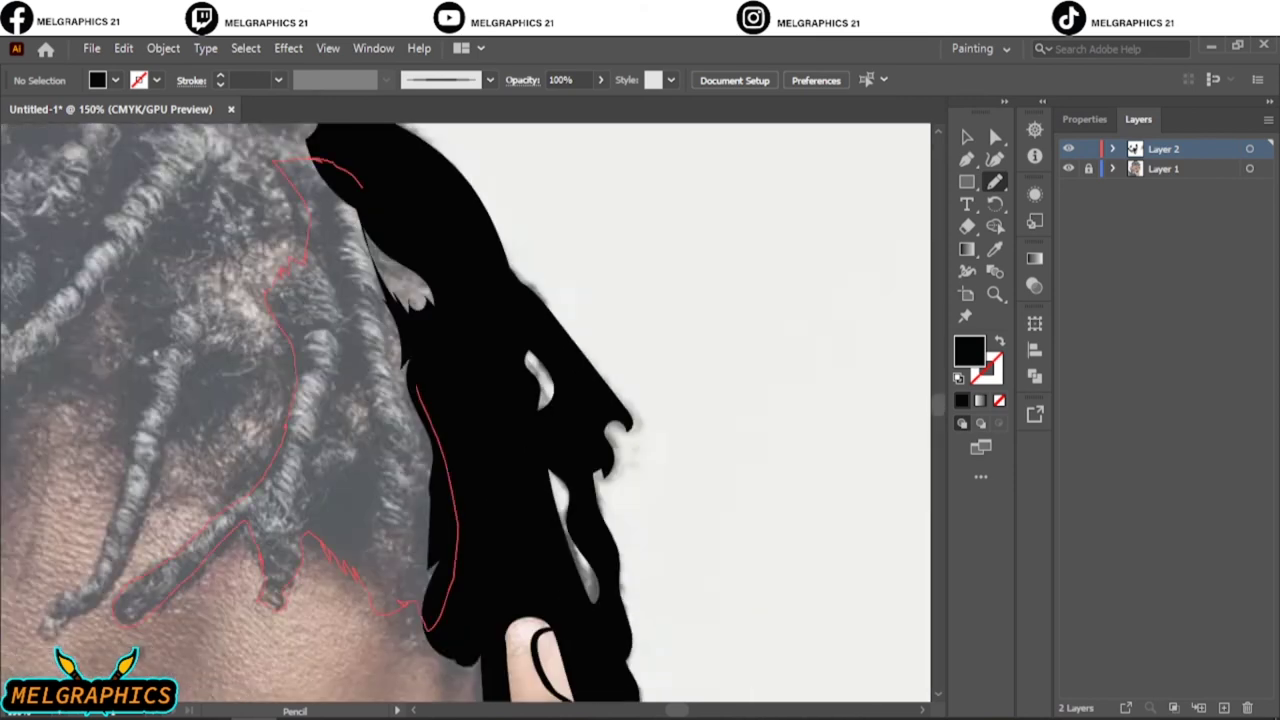
# Fill the gaps between dreadlocks and at the hair's bottom, extending the black down-left.
pyautogui.scroll(1, 466, 420)
pyautogui.hscroll(-4, 466, 420)
pyautogui.moveTo(578, 668); pyautogui.dragTo(582, 690)
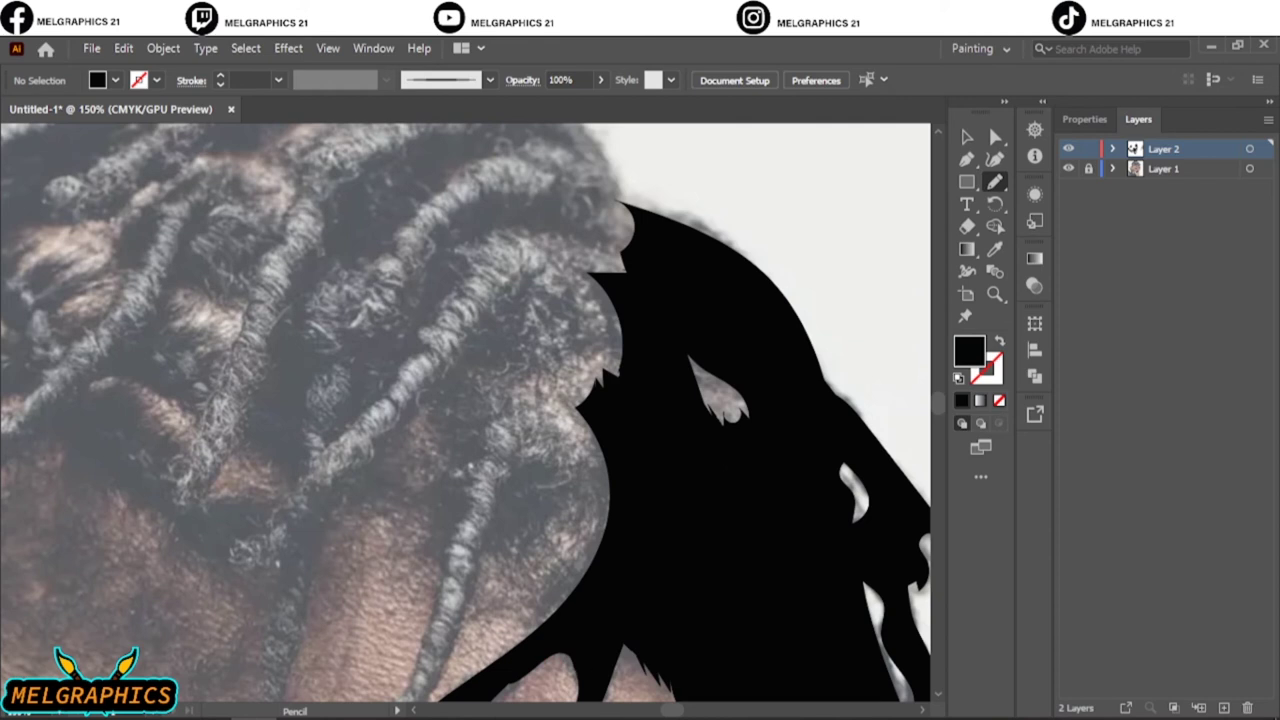
pyautogui.moveTo(558, 428); pyautogui.dragTo(505, 560)
pyautogui.moveTo(592, 462); pyautogui.dragTo(536, 648)
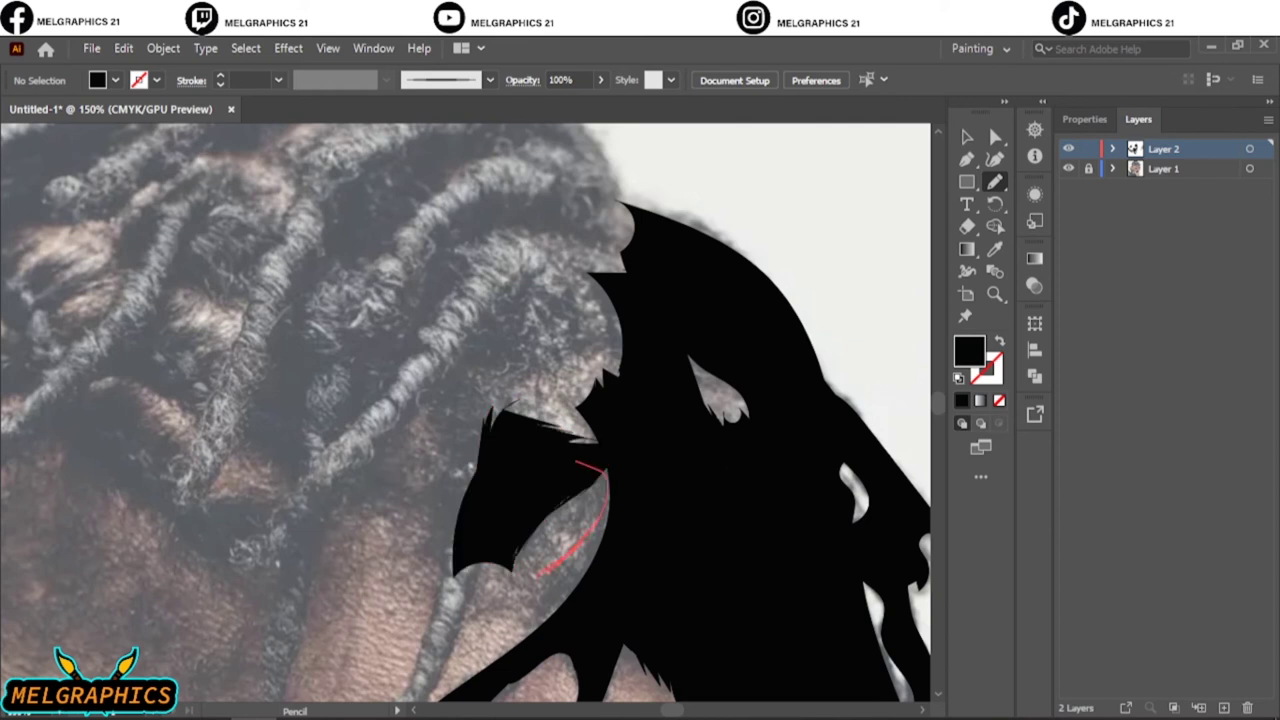
pyautogui.scroll(-3, 466, 410)
pyautogui.hscroll(-1, 466, 410)
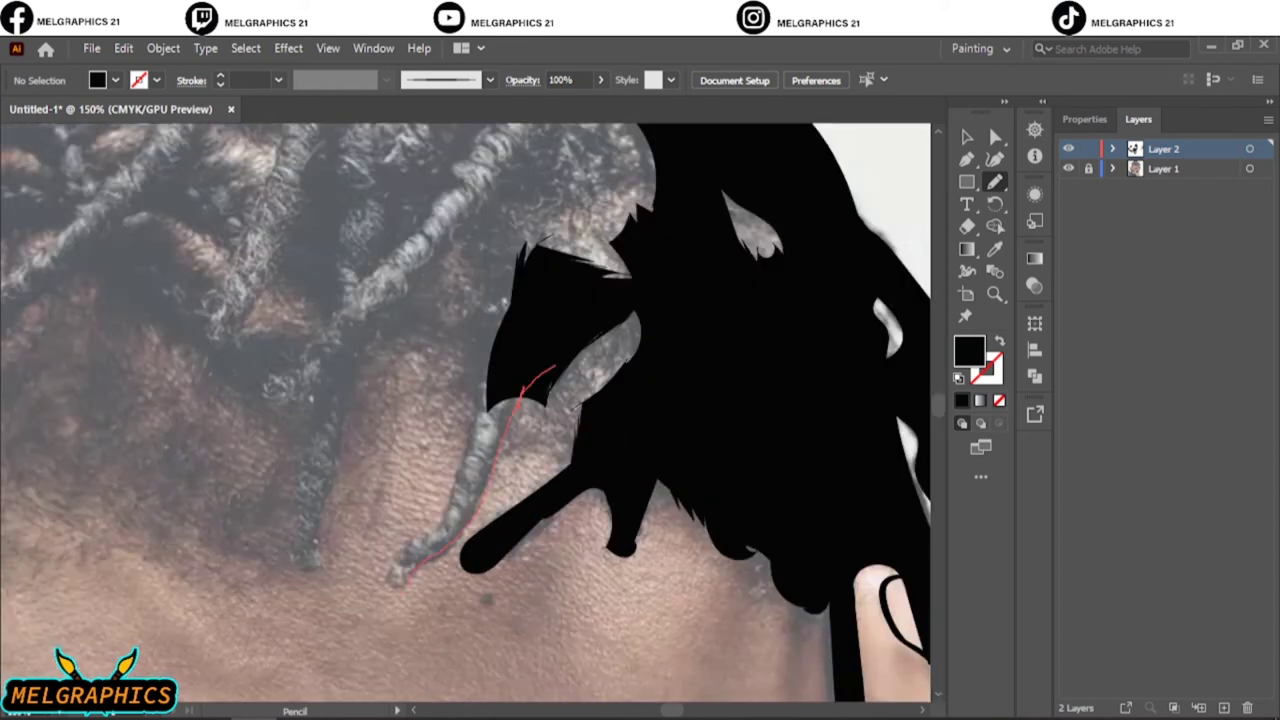
pyautogui.moveTo(397, 580); pyautogui.dragTo(462, 566)
# Add black dreadlock shapes, a curved lobe and a large lobe over the hair top.
pyautogui.hotkey('ctrl', '-')
pyautogui.scroll(3, 466, 410)
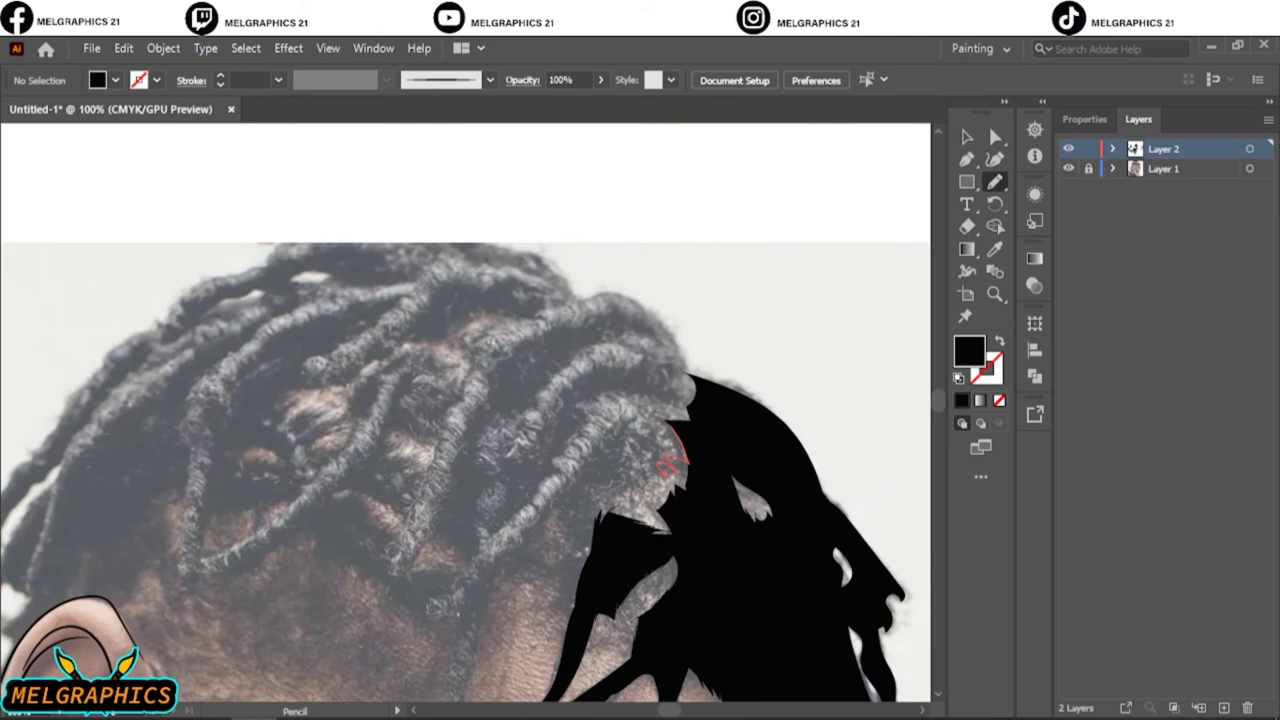
pyautogui.moveTo(597, 515); pyautogui.dragTo(562, 606)
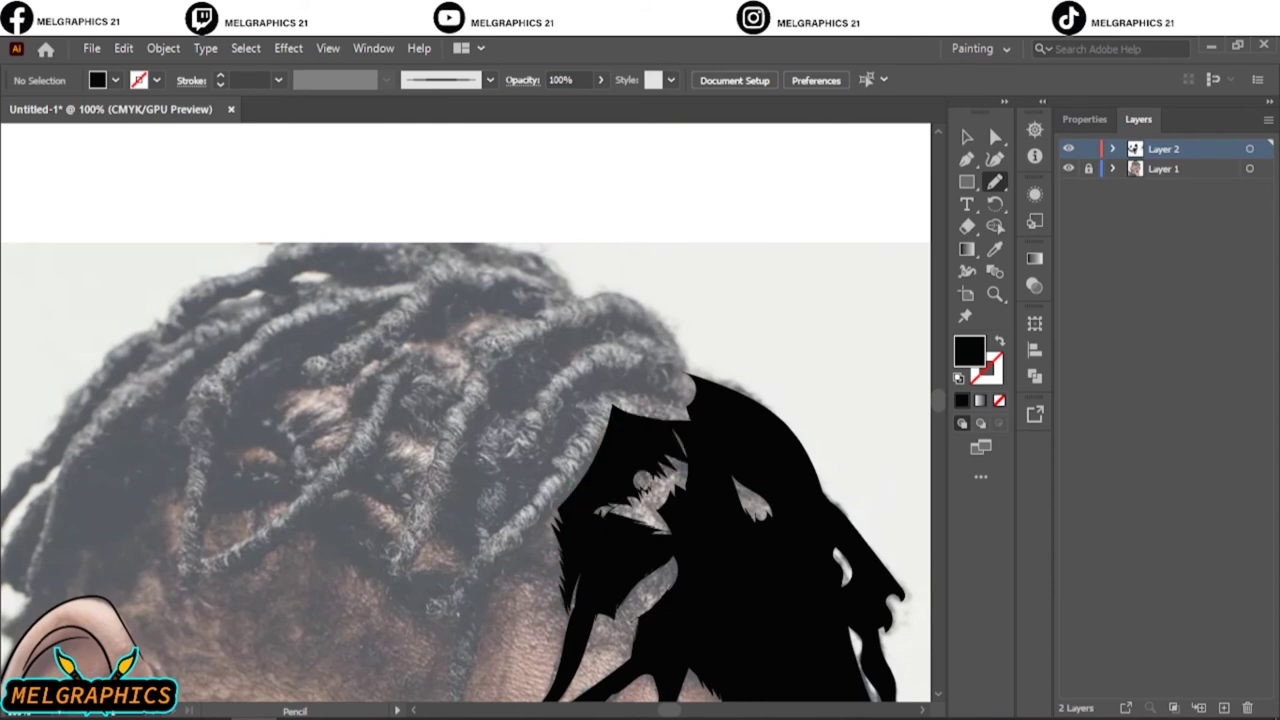
pyautogui.moveTo(610, 470); pyautogui.dragTo(688, 445)
pyautogui.moveTo(587, 565); pyautogui.dragTo(586, 548)
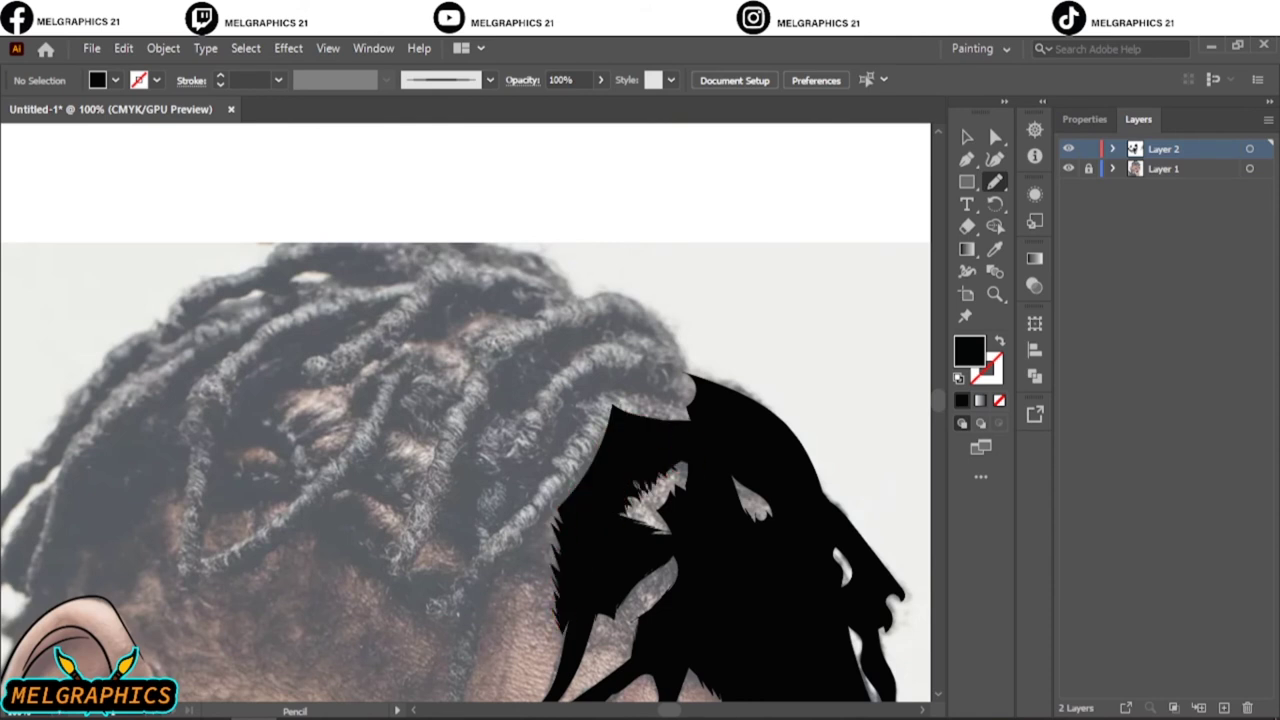
pyautogui.moveTo(475, 600)
pyautogui.mouseDown()
pyautogui.moveTo(580, 412)
pyautogui.moveTo(583, 298)
pyautogui.mouseUp()
pyautogui.moveTo(452, 548)
pyautogui.mouseDown()
pyautogui.moveTo(465, 565)
pyautogui.moveTo(462, 552)
pyautogui.mouseUp()
# Continue the hair outline over the head top with a hairline spike and a downward tendril.
pyautogui.scroll(-3, 462, 552)
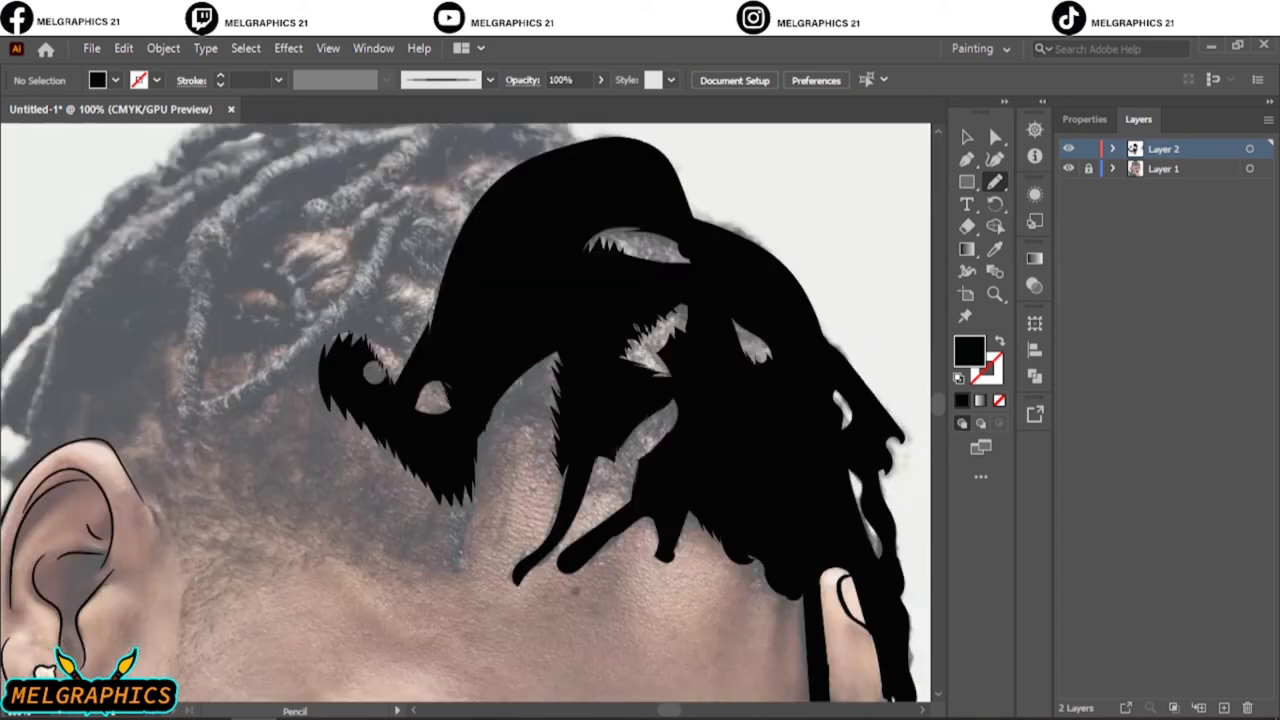
pyautogui.moveTo(357, 366); pyautogui.dragTo(365, 380)
pyautogui.moveTo(448, 482); pyautogui.dragTo(452, 530)
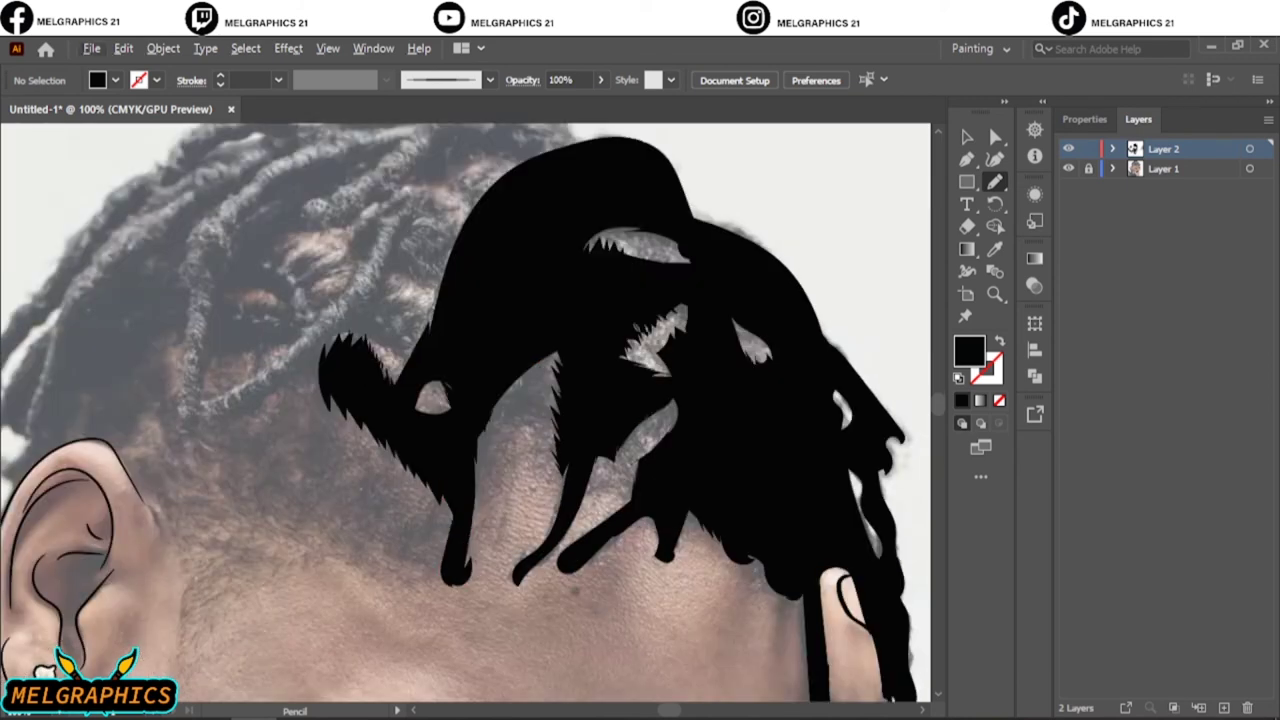
pyautogui.scroll(3, 560, 400)
pyautogui.moveTo(590, 357)
pyautogui.mouseDown()
pyautogui.moveTo(380, 408)
pyautogui.moveTo(598, 345)
pyautogui.mouseUp()
pyautogui.moveTo(343, 270); pyautogui.dragTo(418, 289)
pyautogui.moveTo(228, 366); pyautogui.dragTo(350, 318)
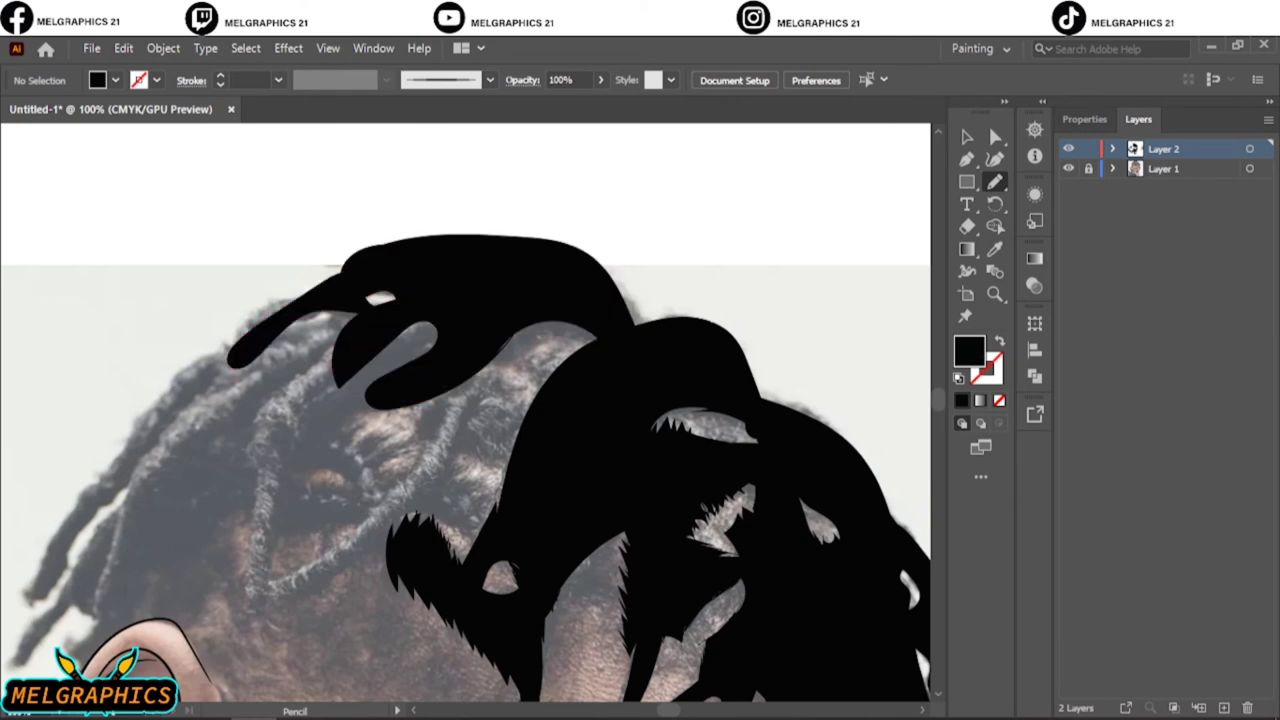
pyautogui.moveTo(305, 428); pyautogui.dragTo(335, 388)
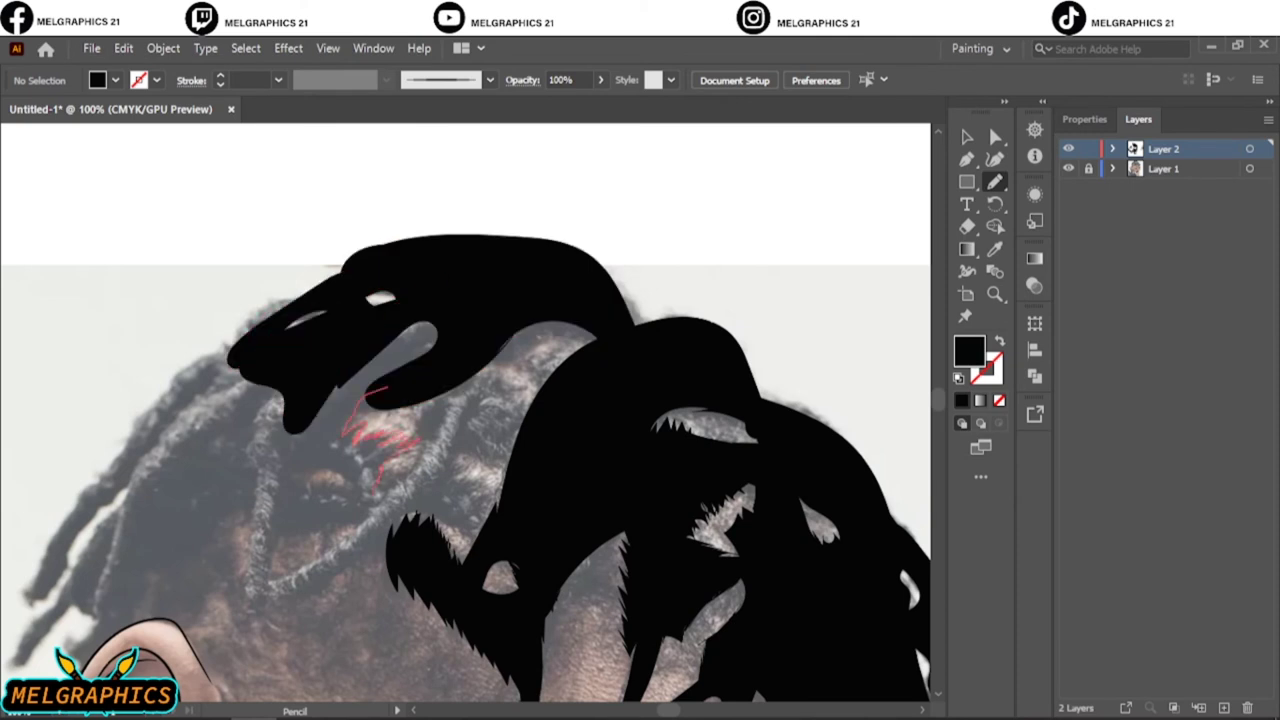
pyautogui.moveTo(282, 596)
pyautogui.mouseDown()
pyautogui.moveTo(365, 395)
pyautogui.moveTo(450, 484)
pyautogui.moveTo(410, 382)
pyautogui.moveTo(462, 455)
pyautogui.mouseUp()
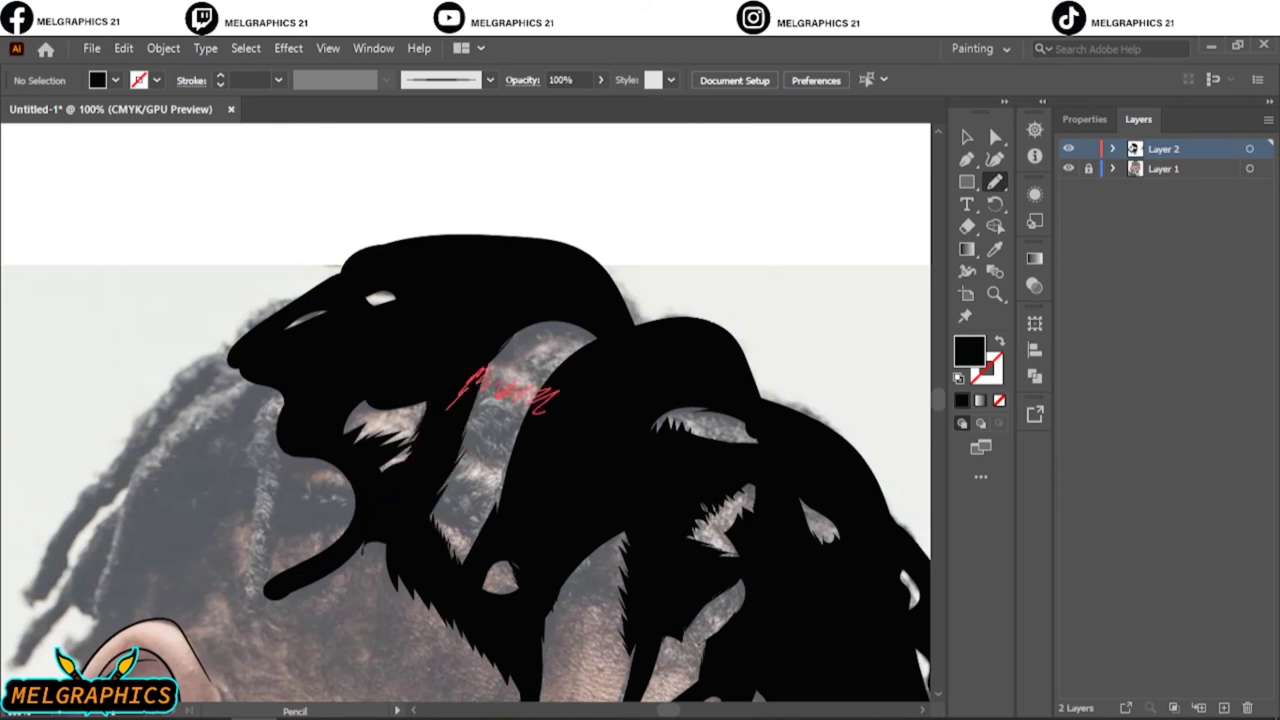
# Draw several small black locks on the left side of the hair.
pyautogui.moveTo(505, 370); pyautogui.dragTo(590, 300)
pyautogui.moveTo(545, 360); pyautogui.dragTo(600, 335)
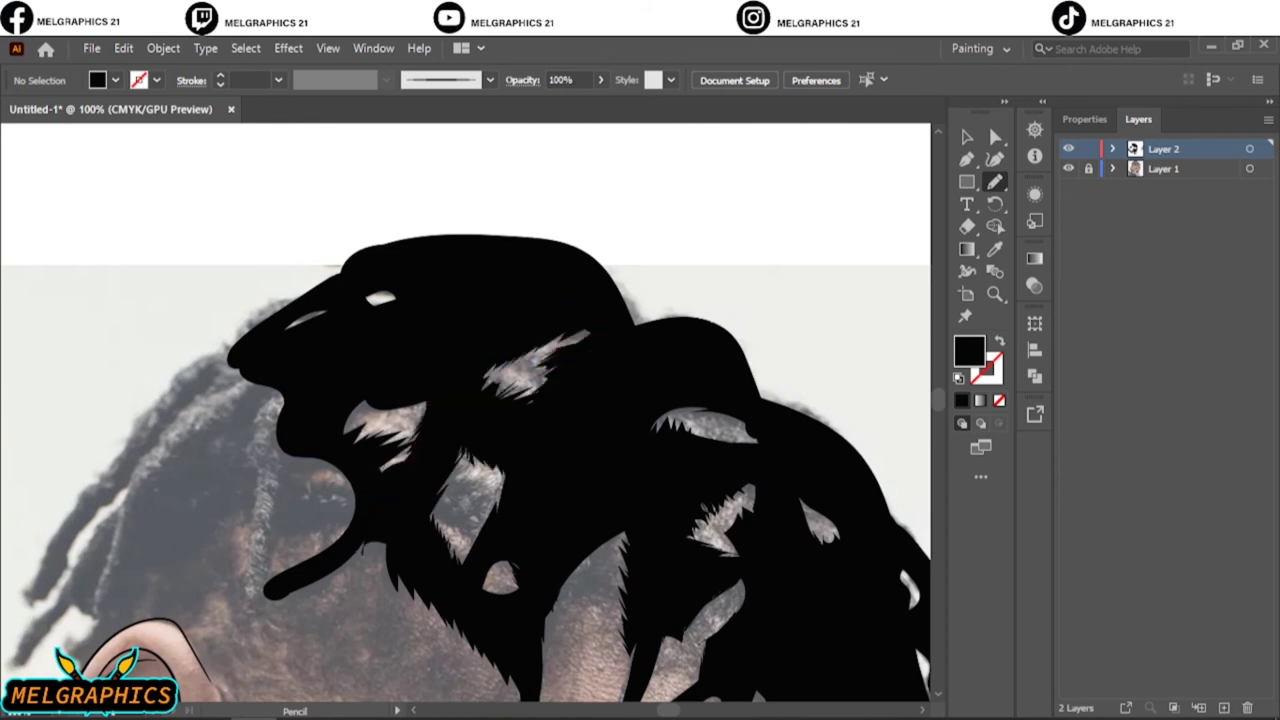
pyautogui.scroll(-3, 480, 400)
pyautogui.moveTo(290, 255)
pyautogui.mouseDown()
pyautogui.moveTo(343, 370)
pyautogui.moveTo(250, 440)
pyautogui.moveTo(255, 225)
pyautogui.mouseUp()
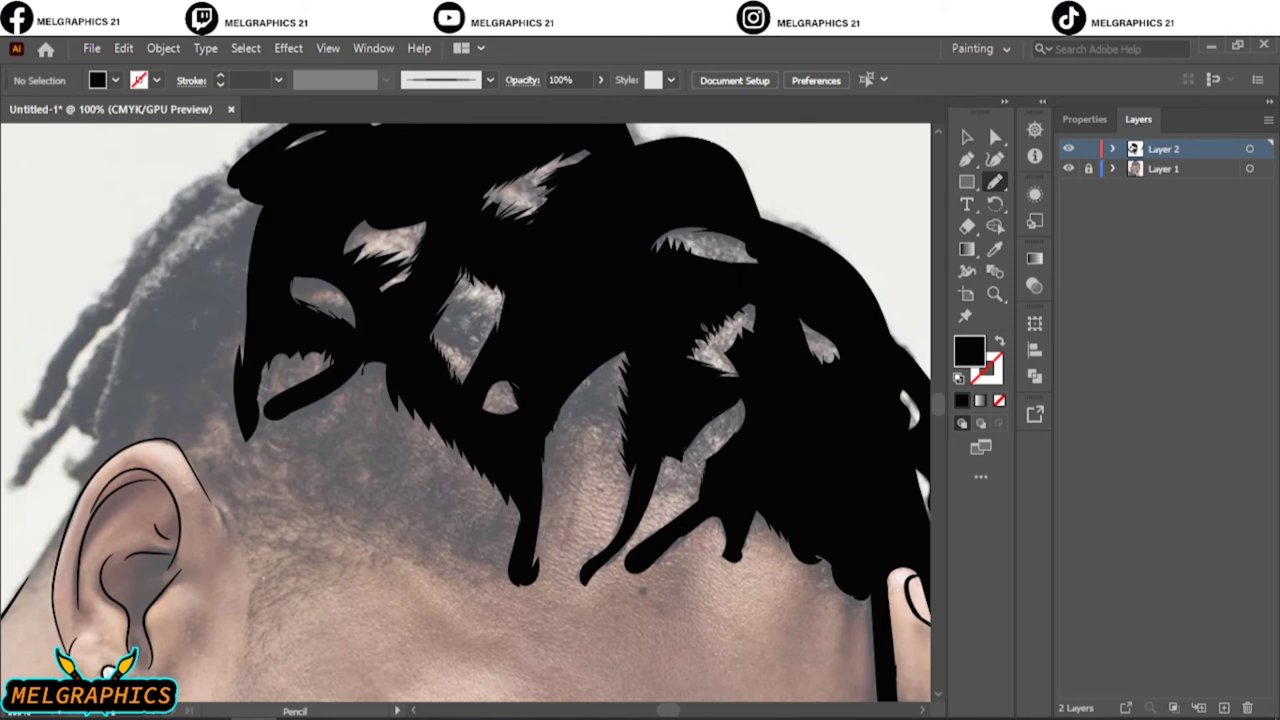
pyautogui.moveTo(290, 300)
pyautogui.mouseDown()
pyautogui.moveTo(313, 318)
pyautogui.moveTo(300, 265)
pyautogui.mouseUp()
pyautogui.moveTo(400, 400); pyautogui.dragTo(625, 485)
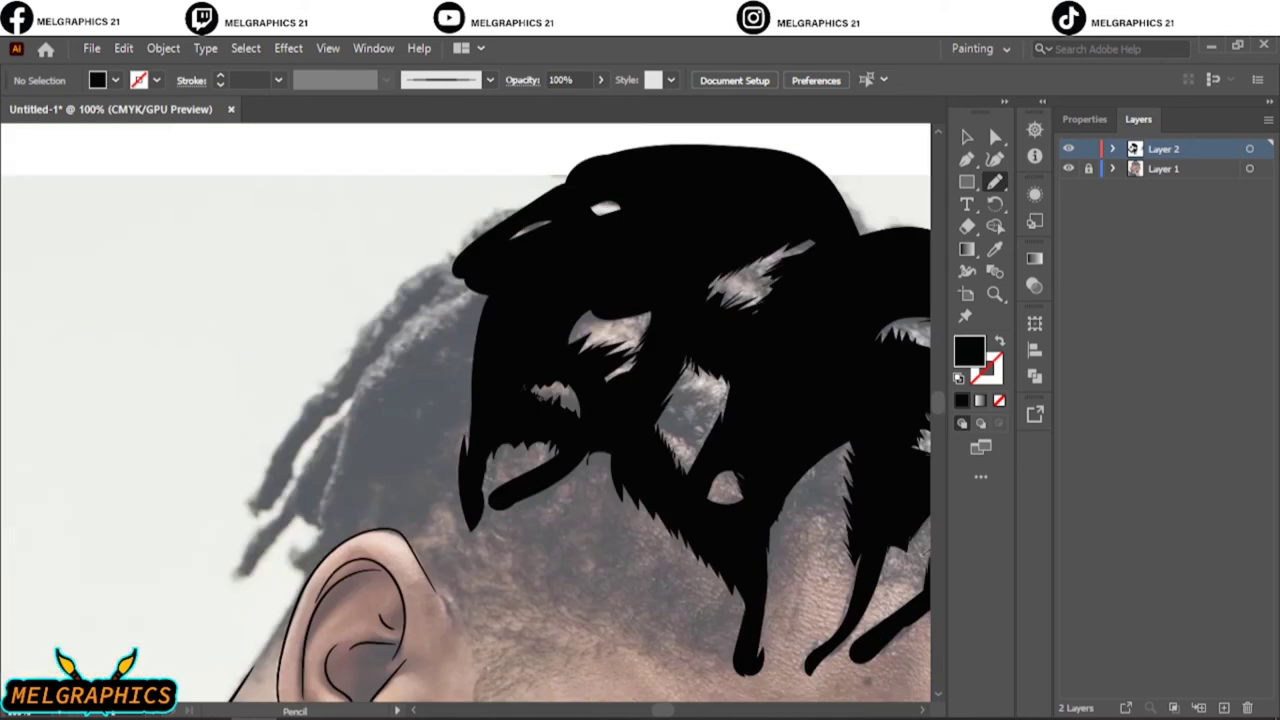
# Draw hair locks from the top edge down the side of the head, closing above the ear.
pyautogui.moveTo(550, 200)
pyautogui.mouseDown()
pyautogui.moveTo(455, 270)
pyautogui.moveTo(475, 330)
pyautogui.mouseUp()
pyautogui.moveTo(375, 363)
pyautogui.mouseDown()
pyautogui.moveTo(250, 548)
pyautogui.moveTo(330, 530)
pyautogui.moveTo(470, 320)
pyautogui.mouseUp()
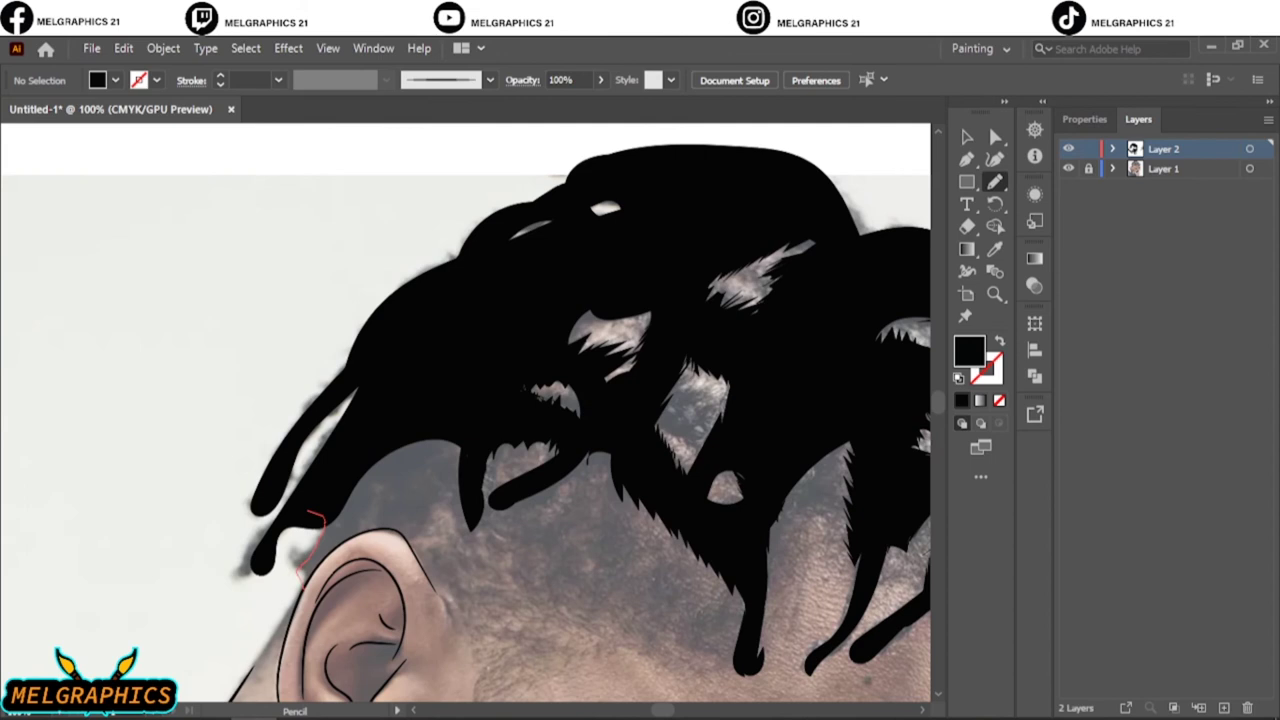
pyautogui.moveTo(405, 505); pyautogui.dragTo(460, 440)
pyautogui.hotkey('ctrl', '+')
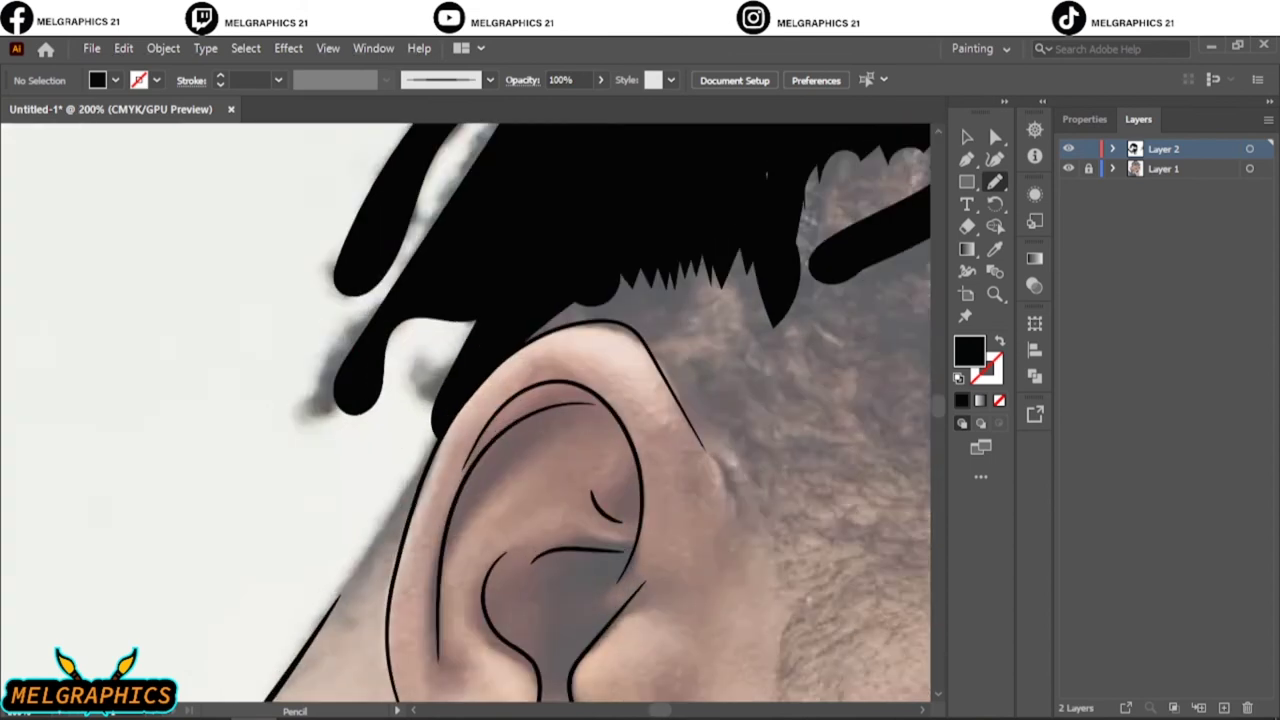
pyautogui.moveTo(440, 393); pyautogui.dragTo(362, 572)
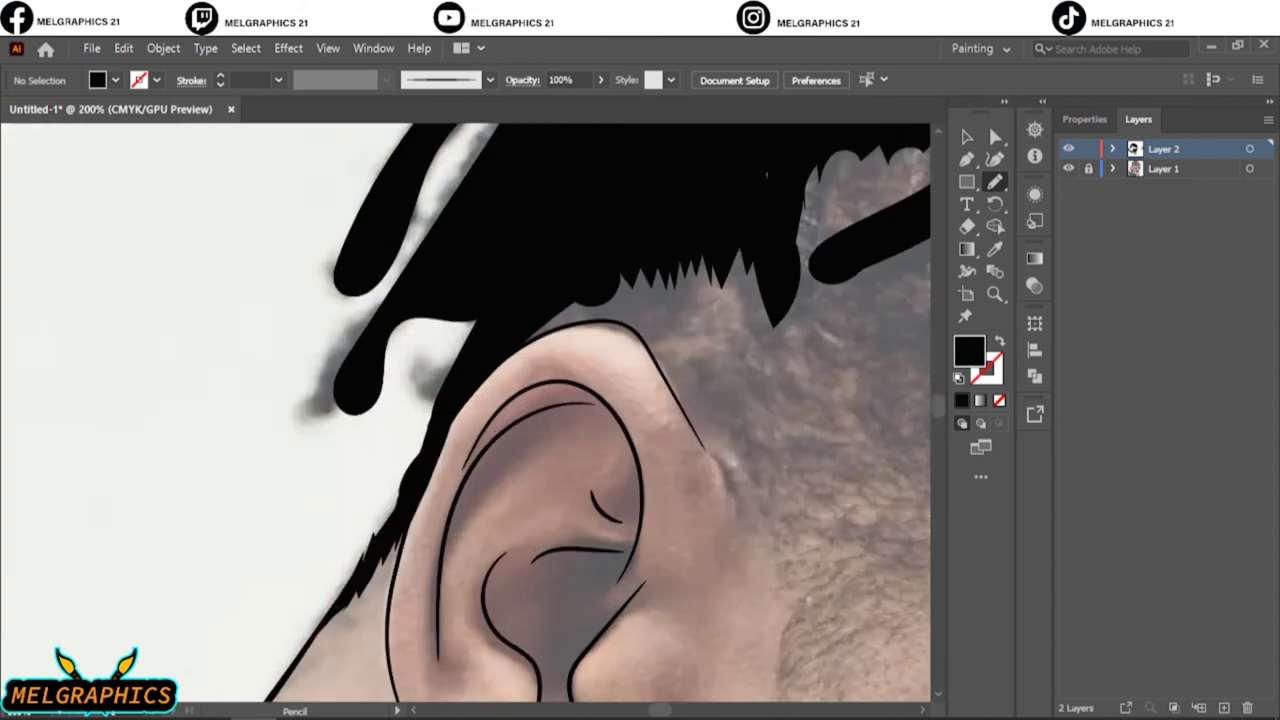
pyautogui.hotkey('ctrl', '0')
pyautogui.scroll(5, 418, 353)
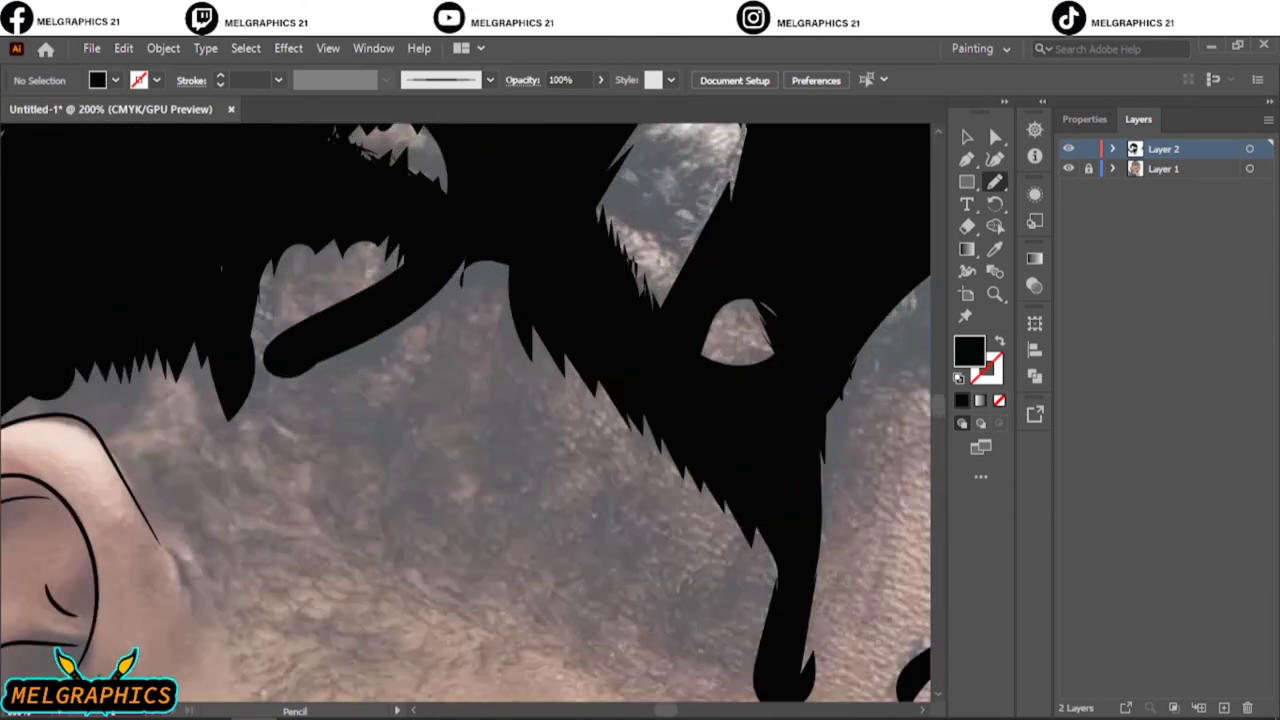
# With a 0.75 pt black Paintbrush stroke, draw small curly hairs along the hairline.
pyautogui.press('b')
pyautogui.click(220, 84)
pyautogui.moveTo(92, 368)
pyautogui.mouseDown()
pyautogui.moveTo(104, 404)
pyautogui.moveTo(220, 424)
pyautogui.mouseUp()
pyautogui.moveTo(262, 294); pyautogui.dragTo(272, 312)
pyautogui.moveTo(340, 270); pyautogui.dragTo(354, 292)
pyautogui.moveTo(290, 246); pyautogui.dragTo(300, 290)
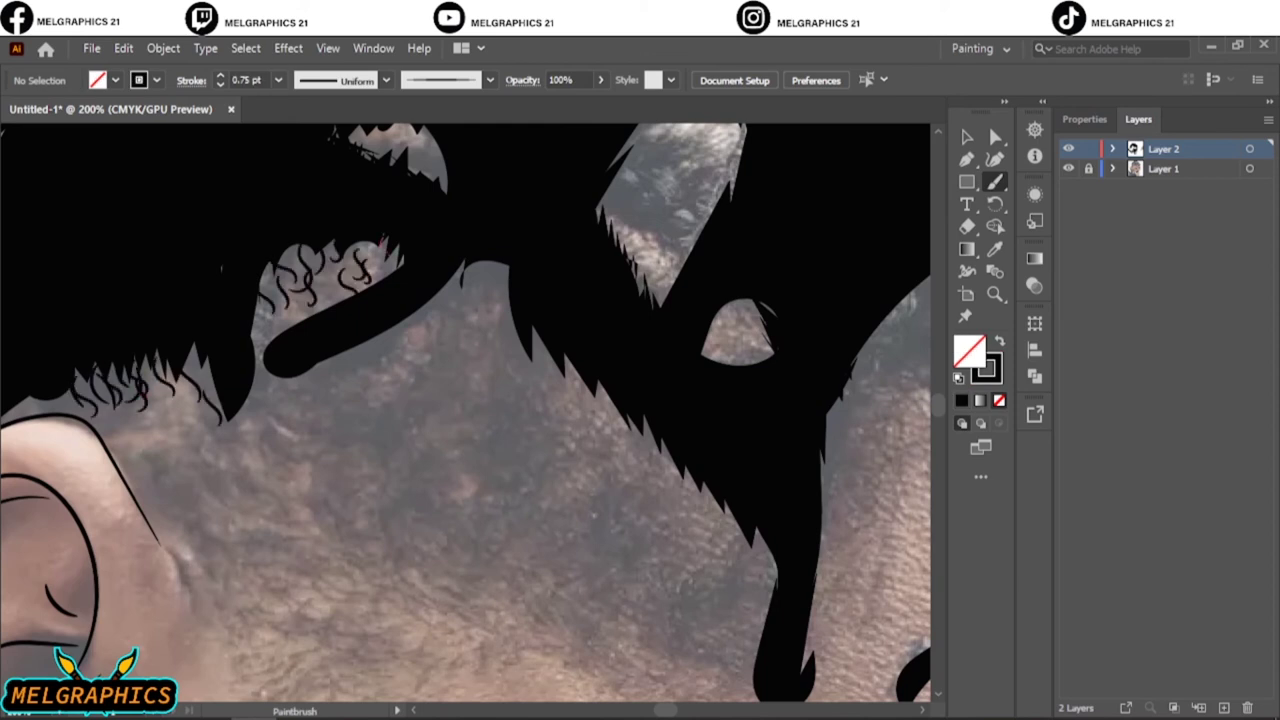
pyautogui.moveTo(385, 236); pyautogui.dragTo(395, 270)
pyautogui.moveTo(478, 262)
pyautogui.mouseDown()
pyautogui.moveTo(484, 304)
pyautogui.moveTo(522, 330)
pyautogui.mouseUp()
pyautogui.moveTo(545, 346)
pyautogui.mouseDown()
pyautogui.moveTo(595, 420)
pyautogui.moveTo(684, 470)
pyautogui.moveTo(710, 502)
pyautogui.mouseUp()
# Add curls along the hair's lower edge and below the central hair mass.
pyautogui.moveTo(722, 502); pyautogui.dragTo(766, 568)
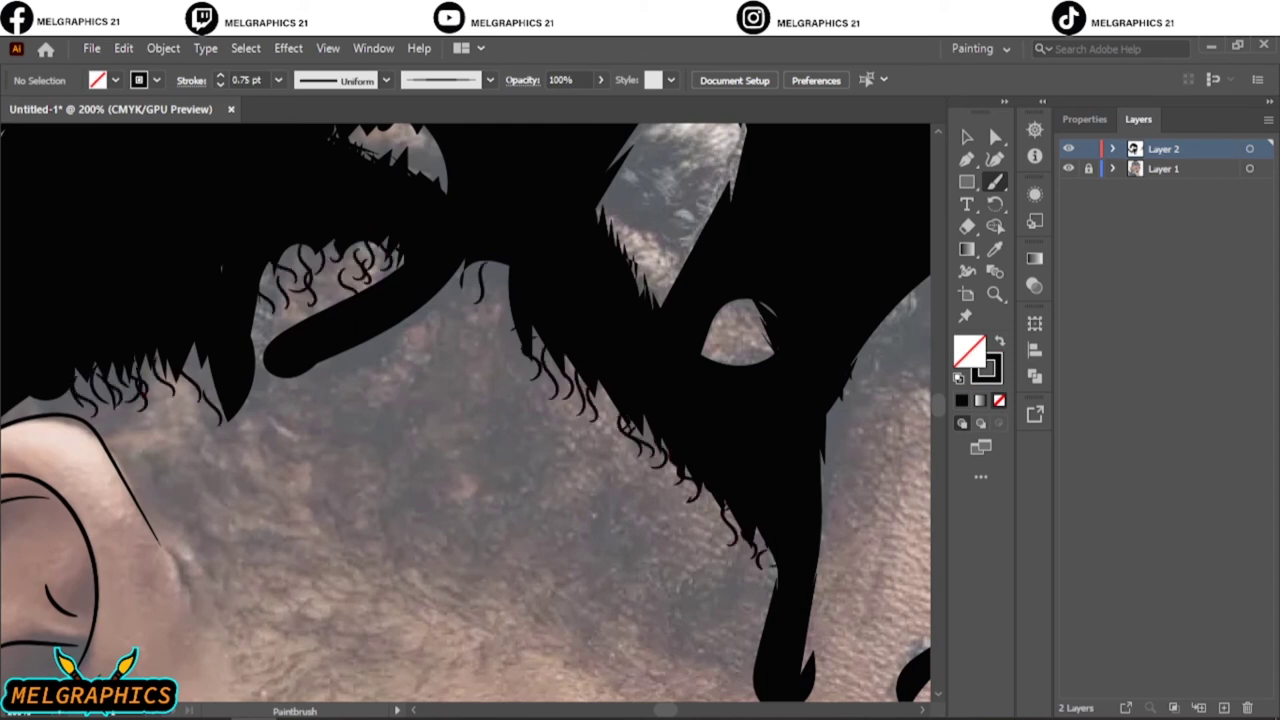
pyautogui.moveTo(638, 442); pyautogui.dragTo(674, 486)
pyautogui.moveTo(588, 410); pyautogui.dragTo(614, 440)
pyautogui.moveTo(452, 298)
pyautogui.mouseDown()
pyautogui.moveTo(488, 344)
pyautogui.moveTo(440, 398)
pyautogui.mouseUp()
pyautogui.moveTo(500, 264); pyautogui.dragTo(494, 318)
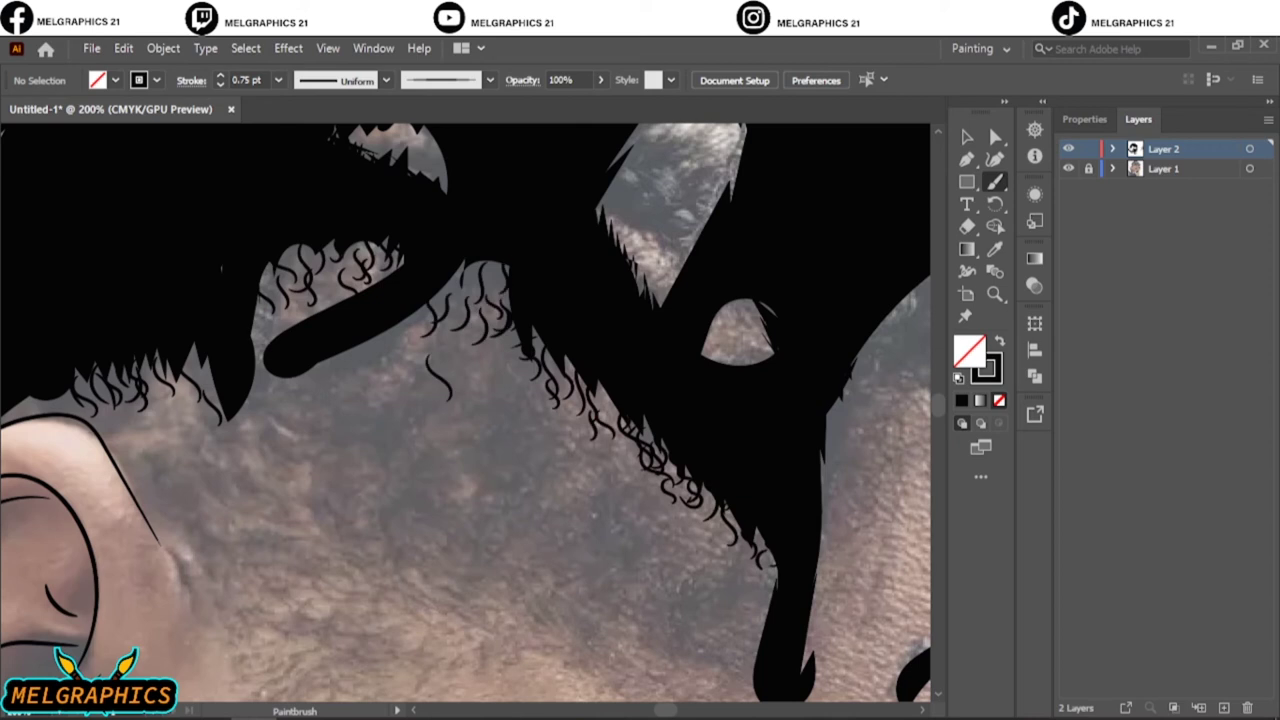
pyautogui.moveTo(460, 368)
pyautogui.mouseDown()
pyautogui.moveTo(478, 414)
pyautogui.moveTo(560, 450)
pyautogui.mouseUp()
pyautogui.moveTo(508, 354); pyautogui.dragTo(520, 420)
pyautogui.moveTo(404, 346); pyautogui.dragTo(416, 428)
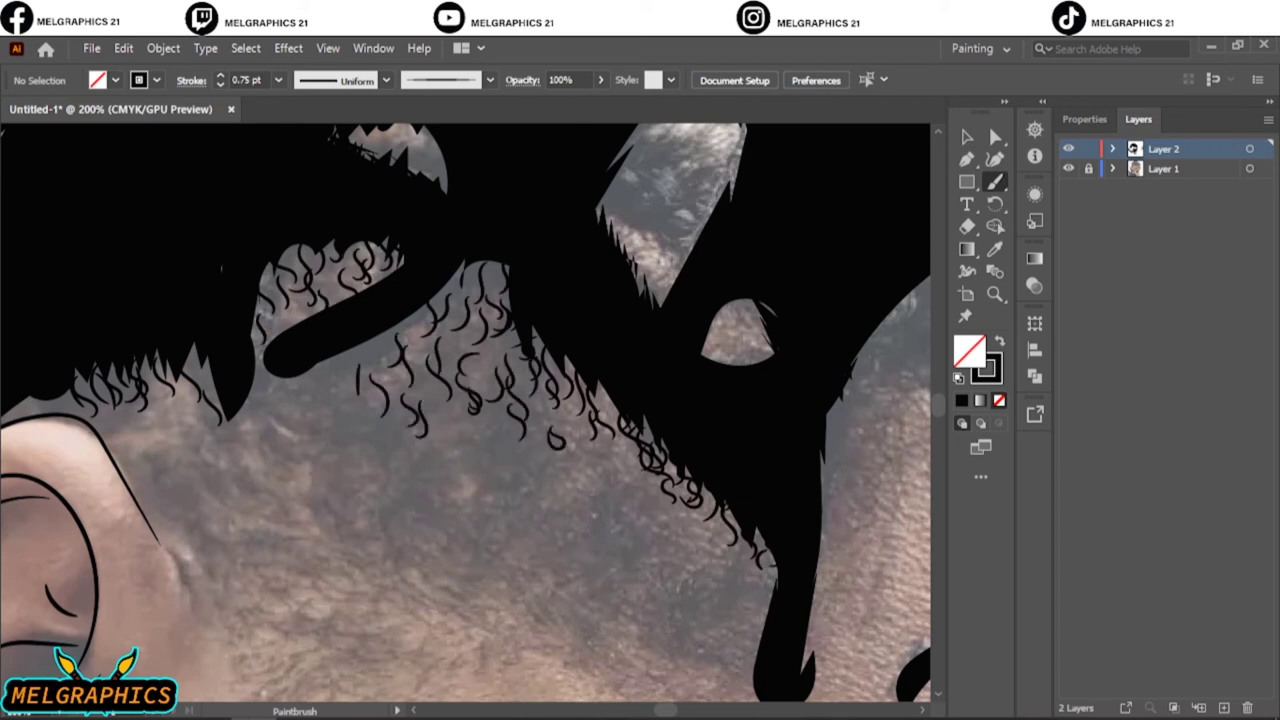
# Add curls on the forehead near the hair edge and filling the area below the hair.
pyautogui.moveTo(520, 402); pyautogui.dragTo(530, 440)
pyautogui.moveTo(556, 428); pyautogui.dragTo(568, 460)
pyautogui.moveTo(646, 500); pyautogui.dragTo(656, 526)
pyautogui.moveTo(694, 546)
pyautogui.mouseDown()
pyautogui.moveTo(712, 576)
pyautogui.moveTo(770, 598)
pyautogui.mouseUp()
pyautogui.moveTo(602, 440); pyautogui.dragTo(620, 472)
pyautogui.moveTo(566, 402); pyautogui.dragTo(582, 446)
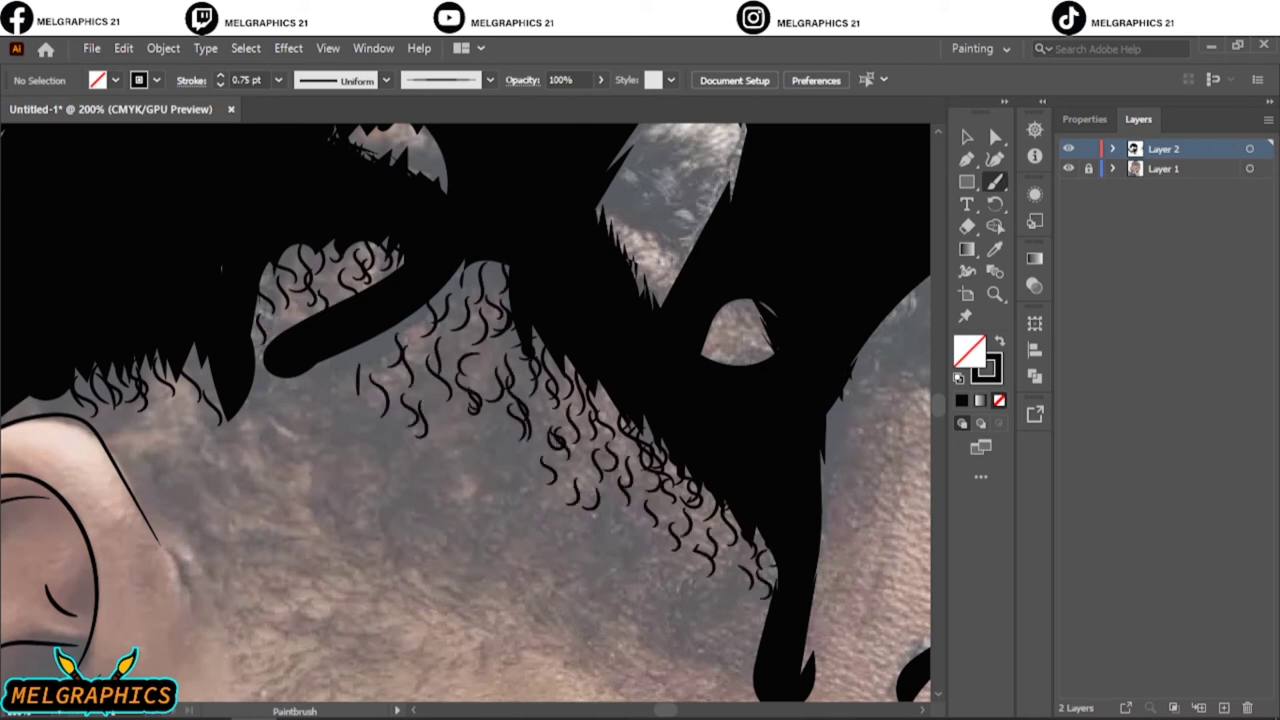
pyautogui.moveTo(458, 428); pyautogui.dragTo(488, 460)
pyautogui.moveTo(424, 390); pyautogui.dragTo(440, 424)
pyautogui.moveTo(268, 394); pyautogui.dragTo(294, 432)
pyautogui.moveTo(106, 420)
pyautogui.mouseDown()
pyautogui.moveTo(124, 454)
pyautogui.moveTo(172, 472)
pyautogui.mouseUp()
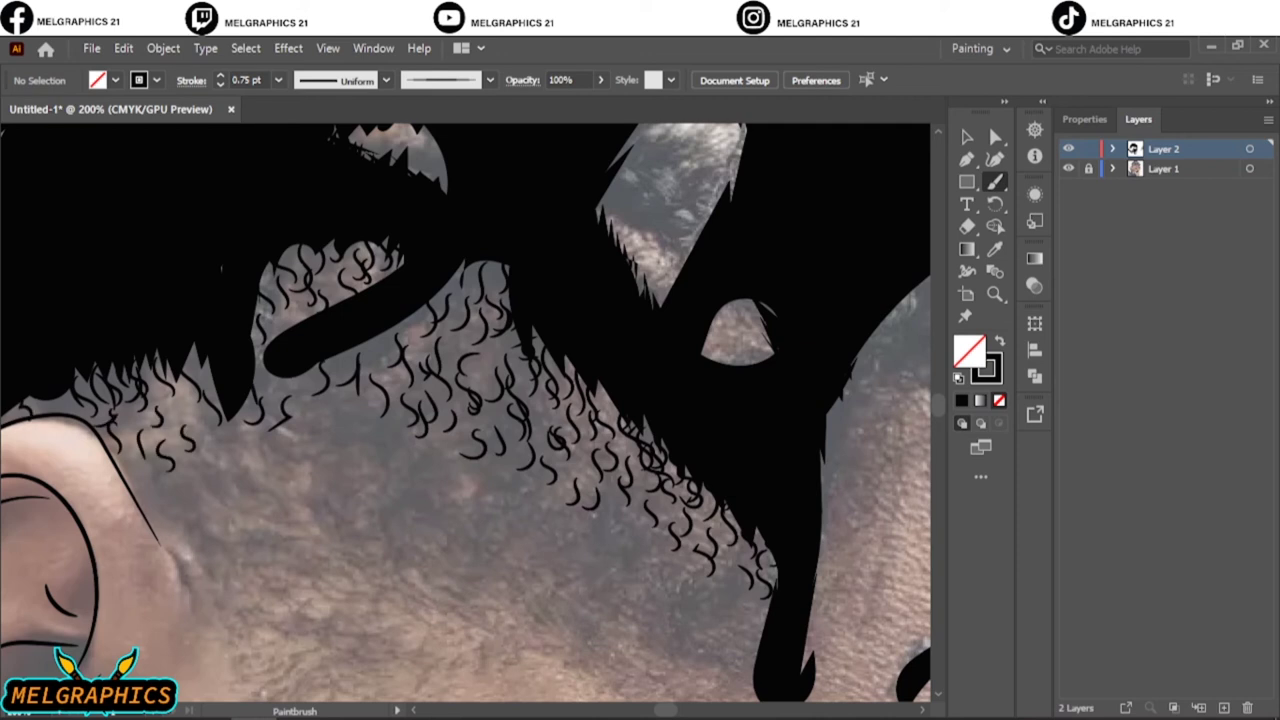
# Add more curls along the hairline above the ear, then review the whole portrait.
pyautogui.moveTo(180, 400); pyautogui.dragTo(206, 432)
pyautogui.moveTo(304, 378); pyautogui.dragTo(316, 410)
pyautogui.moveTo(398, 326); pyautogui.dragTo(410, 352)
pyautogui.moveTo(506, 446); pyautogui.dragTo(516, 472)
pyautogui.moveTo(616, 512); pyautogui.dragTo(626, 542)
pyautogui.hotkey('ctrl', '0')
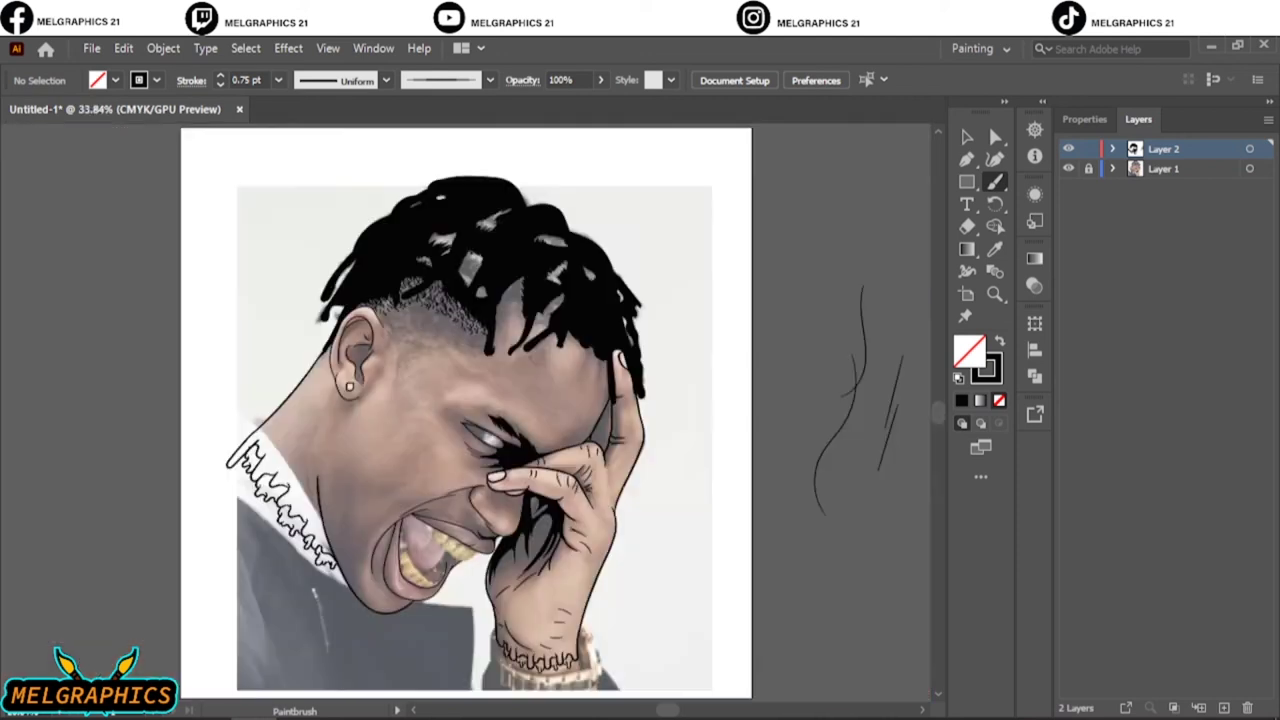
pyautogui.scroll(3, 300, 400)
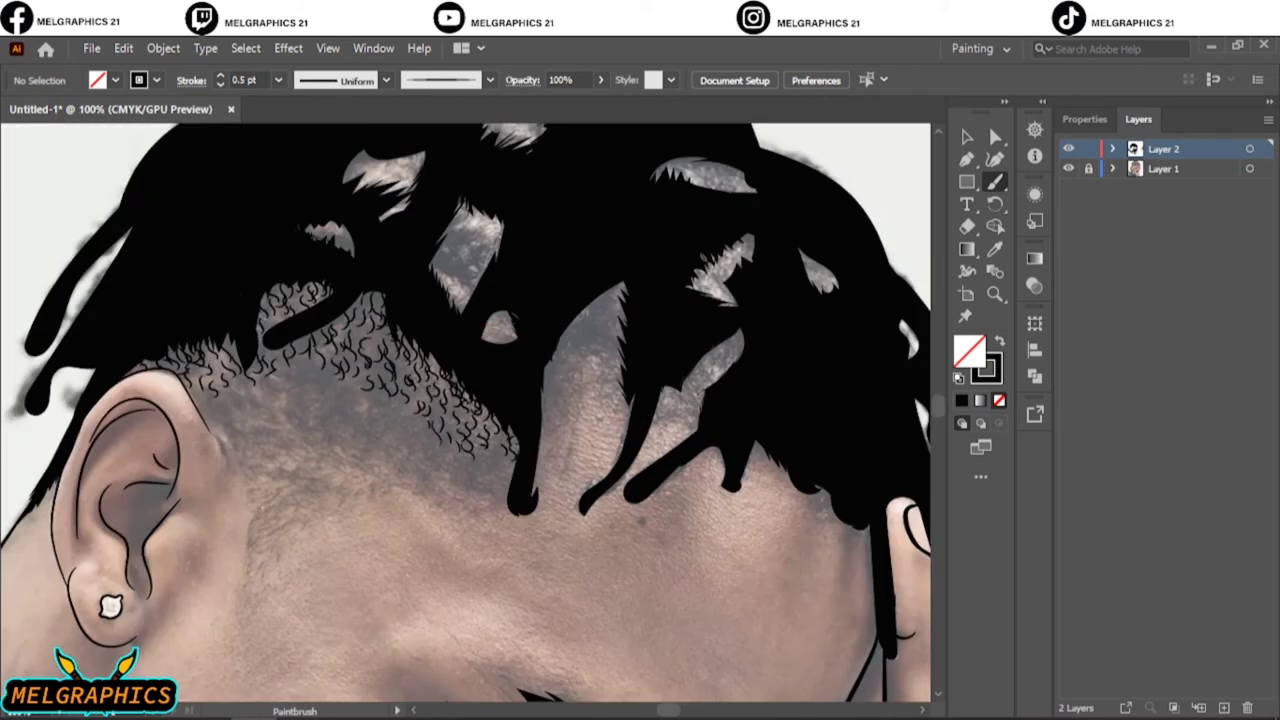
# Draw tiny curl strokes across the faded hairline, moving lower and further right.
pyautogui.moveTo(388, 400); pyautogui.dragTo(426, 434)
pyautogui.moveTo(334, 374)
pyautogui.mouseDown()
pyautogui.moveTo(364, 400)
pyautogui.moveTo(334, 384)
pyautogui.mouseUp()
pyautogui.moveTo(286, 358); pyautogui.dragTo(300, 400)
pyautogui.moveTo(310, 392); pyautogui.dragTo(390, 440)
pyautogui.moveTo(490, 478); pyautogui.dragTo(504, 500)
pyautogui.moveTo(466, 490); pyautogui.dragTo(476, 500)
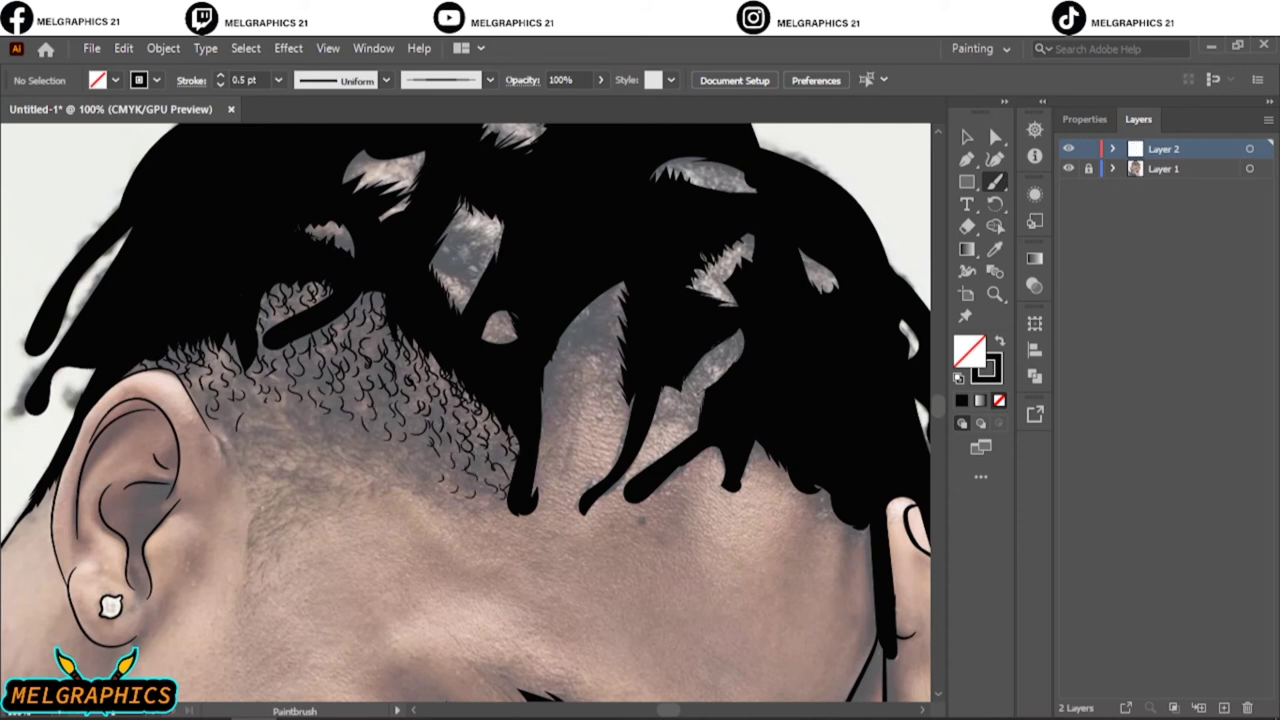
pyautogui.moveTo(418, 456); pyautogui.dragTo(434, 480)
pyautogui.moveTo(452, 466); pyautogui.dragTo(470, 496)
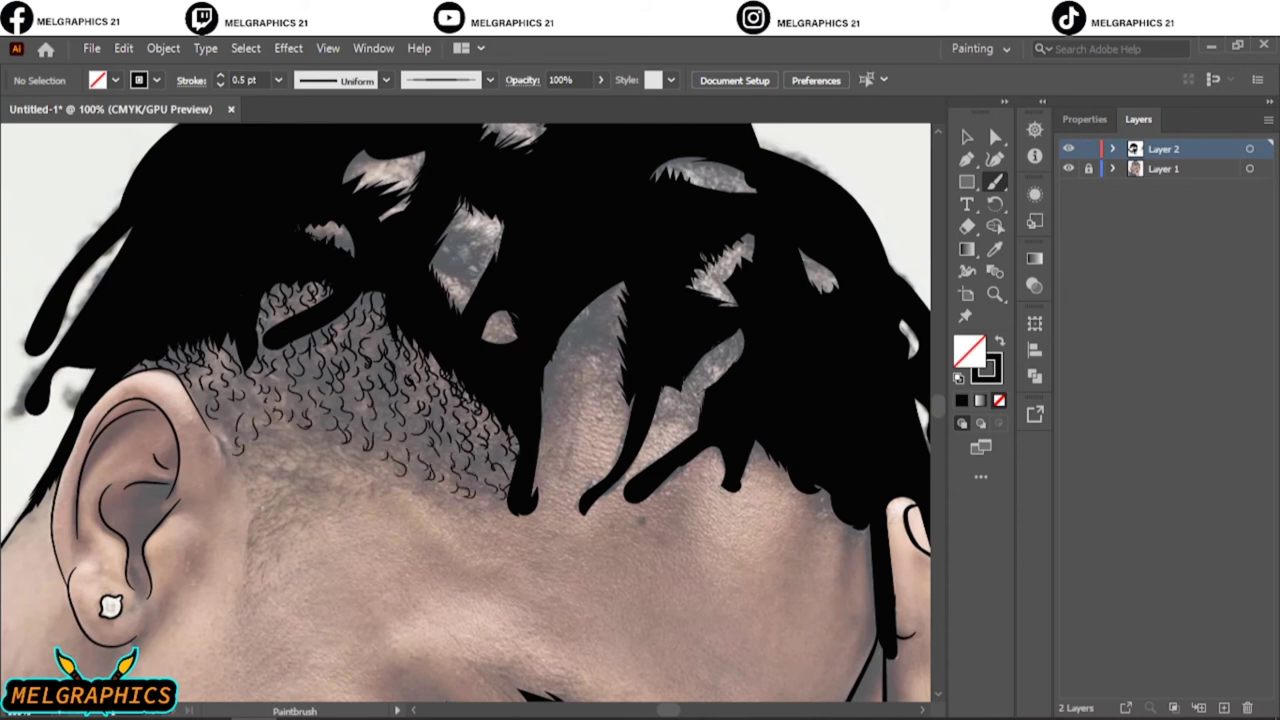
# Add a few small curls near the ear and undo the last stray stroke.
pyautogui.moveTo(290, 432); pyautogui.dragTo(286, 444)
pyautogui.moveTo(272, 466); pyautogui.dragTo(276, 482)
pyautogui.moveTo(290, 470); pyautogui.dragTo(292, 488)
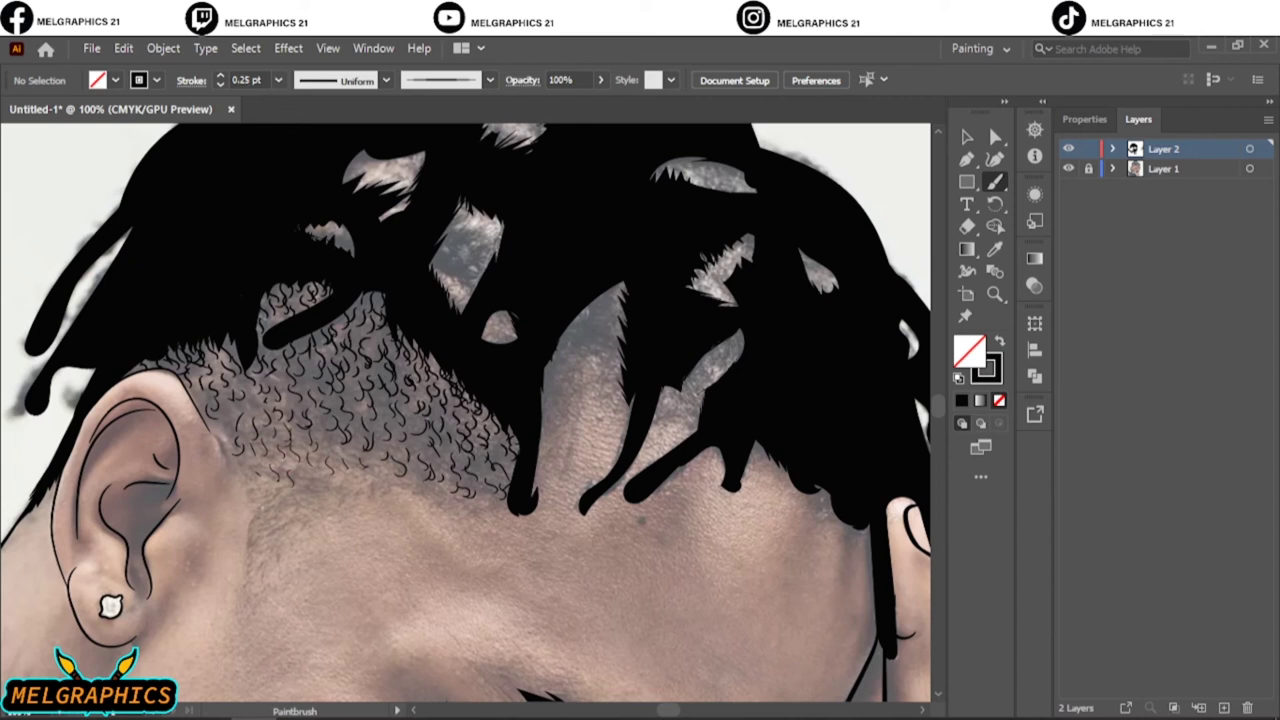
pyautogui.hotkey('ctrl', 'z')
# Pencil a black-filled shape over the upper hair, then return to a 0.5 pt black Paintbrush stroke.
pyautogui.hotkey('ctrl', '0')
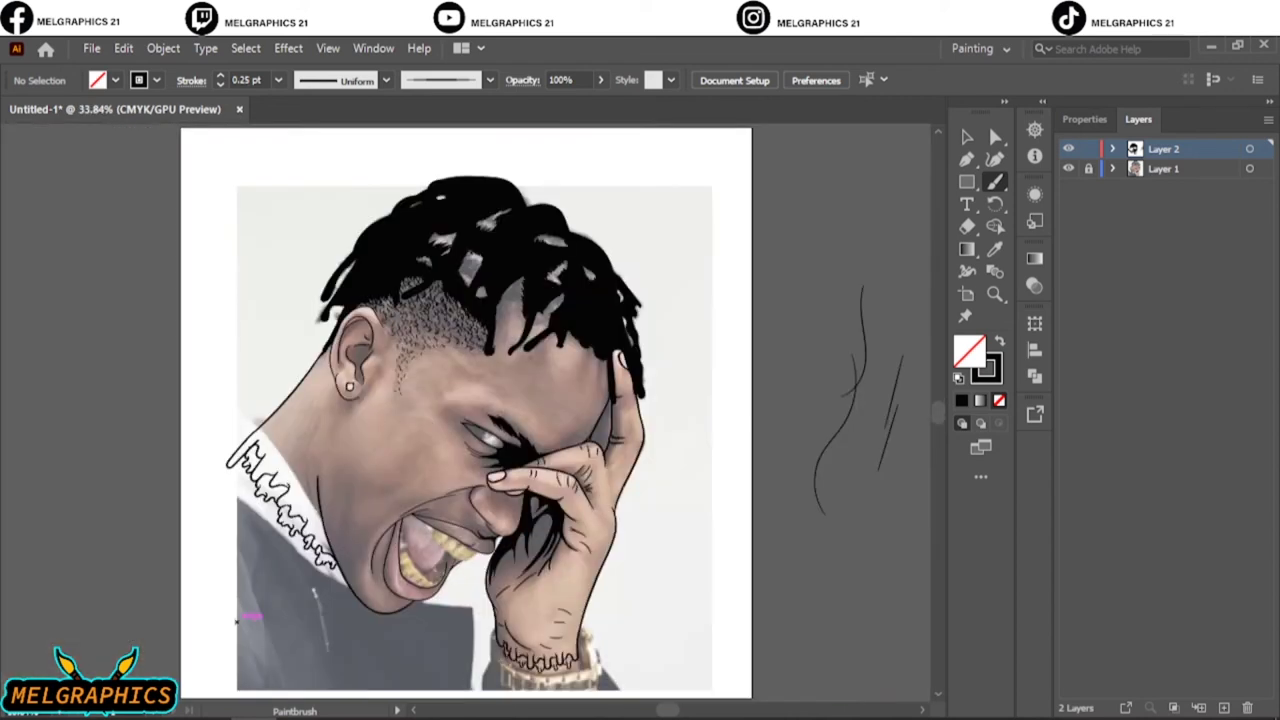
pyautogui.scroll(4, 480, 200)
pyautogui.press('n')
pyautogui.hotkey('shift', 'x')
pyautogui.moveTo(218, 356); pyautogui.dragTo(240, 358)
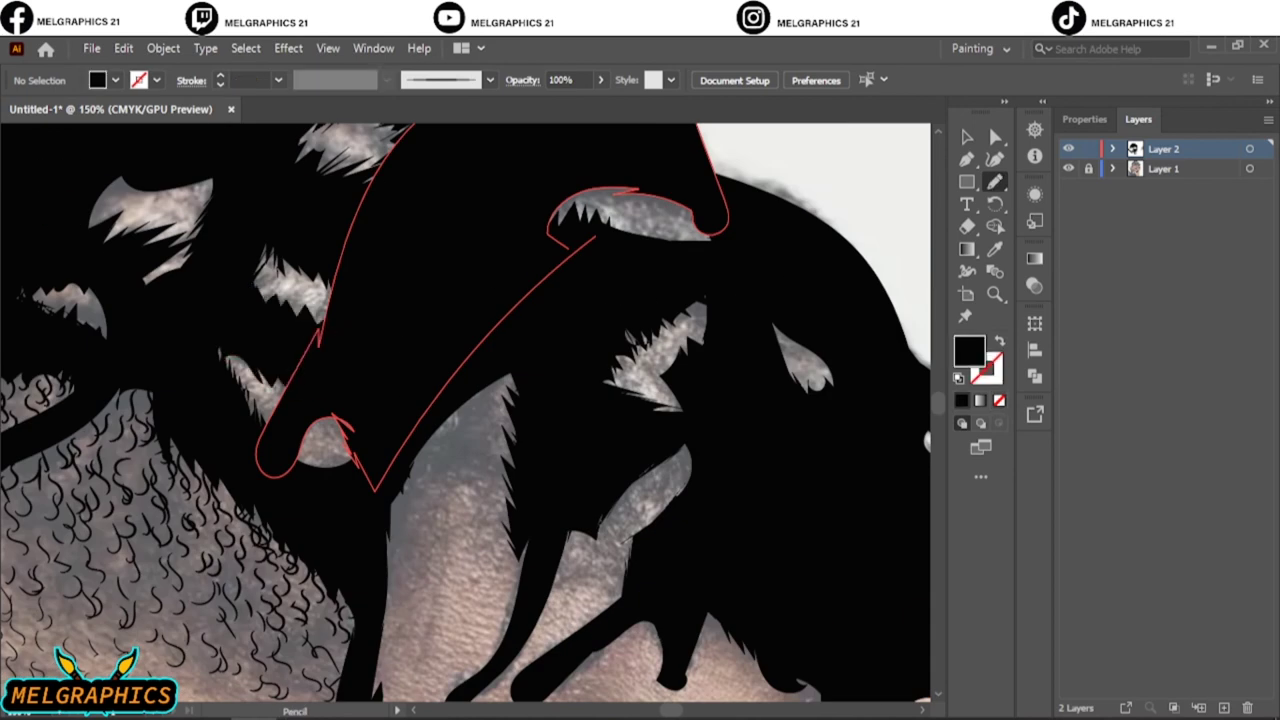
pyautogui.press('b')
pyautogui.hotkey('shift', 'x')
pyautogui.click(220, 85)
# Paint thin strands along the edges of several dreadlocks.
pyautogui.moveTo(504, 402); pyautogui.dragTo(500, 530)
pyautogui.moveTo(430, 466); pyautogui.dragTo(392, 510)
pyautogui.moveTo(482, 408); pyautogui.dragTo(420, 470)
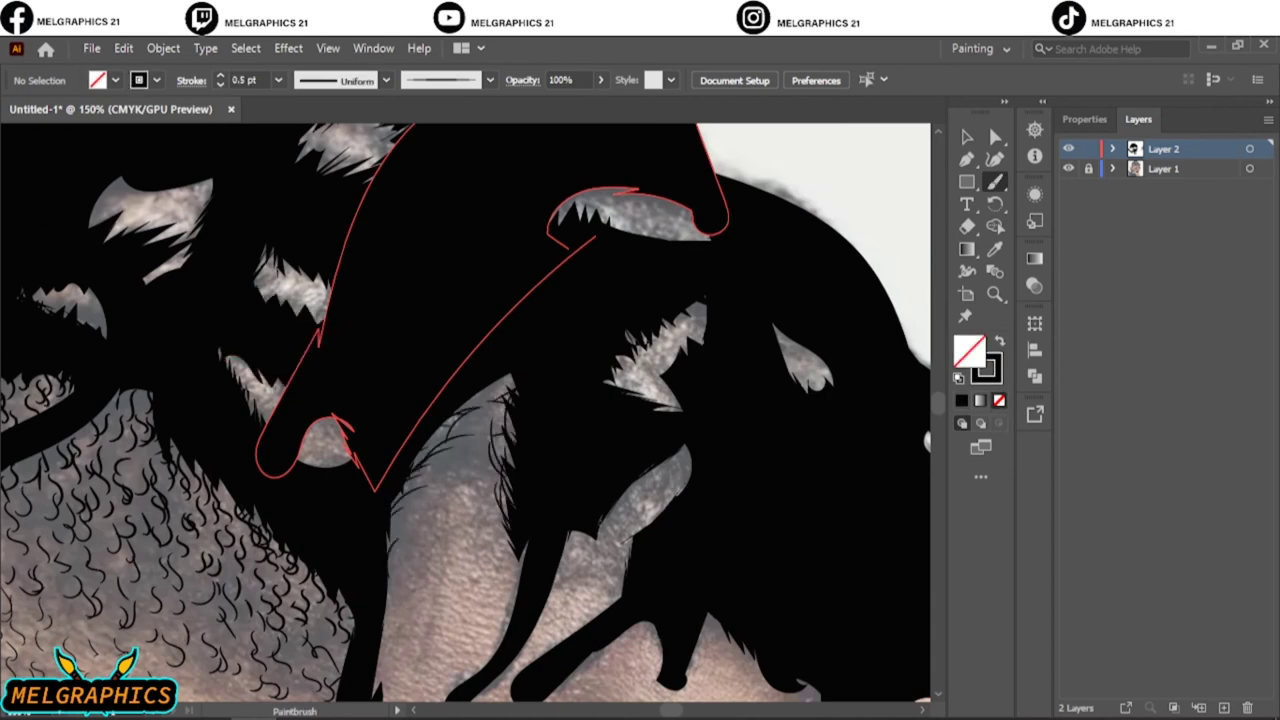
pyautogui.moveTo(496, 382); pyautogui.dragTo(474, 422)
pyautogui.moveTo(630, 486); pyautogui.dragTo(590, 550)
pyautogui.moveTo(686, 446)
pyautogui.mouseDown()
pyautogui.moveTo(642, 496)
pyautogui.moveTo(622, 560)
pyautogui.moveTo(672, 498)
pyautogui.mouseUp()
# Fill the grey gaps between locks with short dark hair strokes, including an upper gap.
pyautogui.hotkey('ctrl', '-')
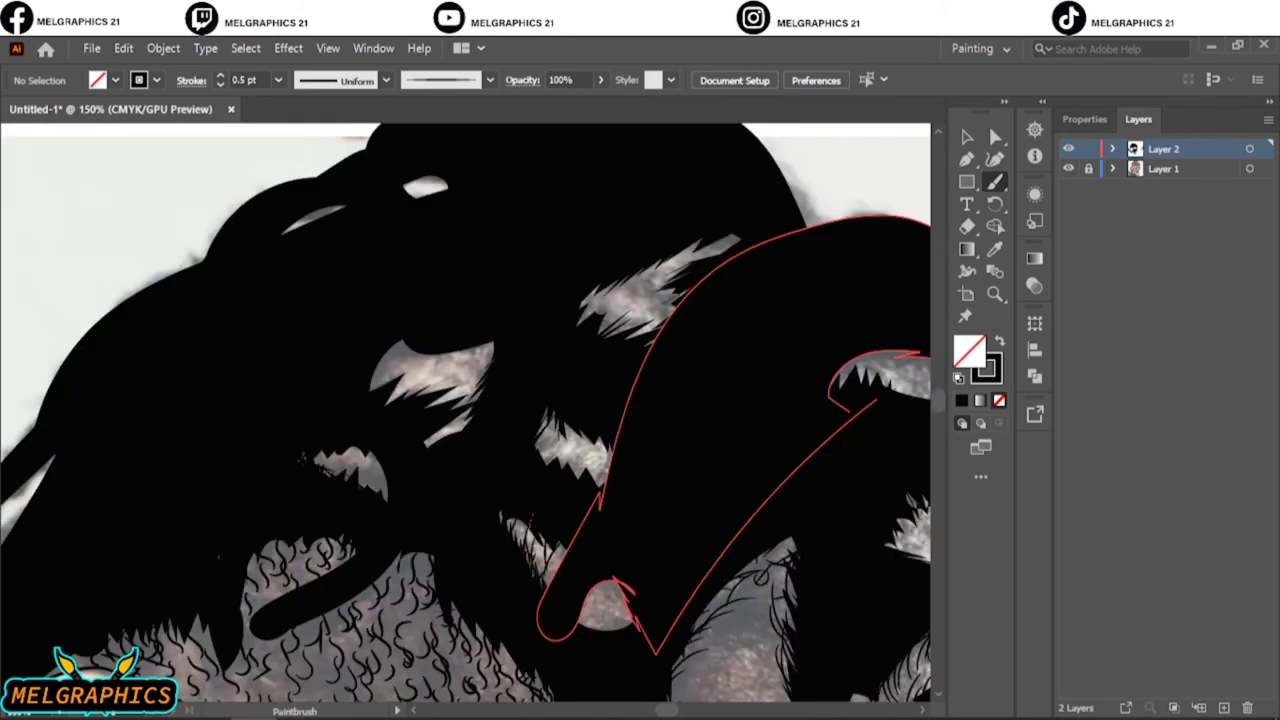
pyautogui.moveTo(592, 626); pyautogui.dragTo(616, 620)
pyautogui.moveTo(340, 450)
pyautogui.mouseDown()
pyautogui.moveTo(360, 488)
pyautogui.moveTo(384, 492)
pyautogui.mouseUp()
pyautogui.moveTo(372, 356)
pyautogui.mouseDown()
pyautogui.moveTo(400, 392)
pyautogui.moveTo(444, 408)
pyautogui.mouseUp()
pyautogui.moveTo(480, 345); pyautogui.dragTo(466, 394)
pyautogui.moveTo(450, 352); pyautogui.dragTo(428, 394)
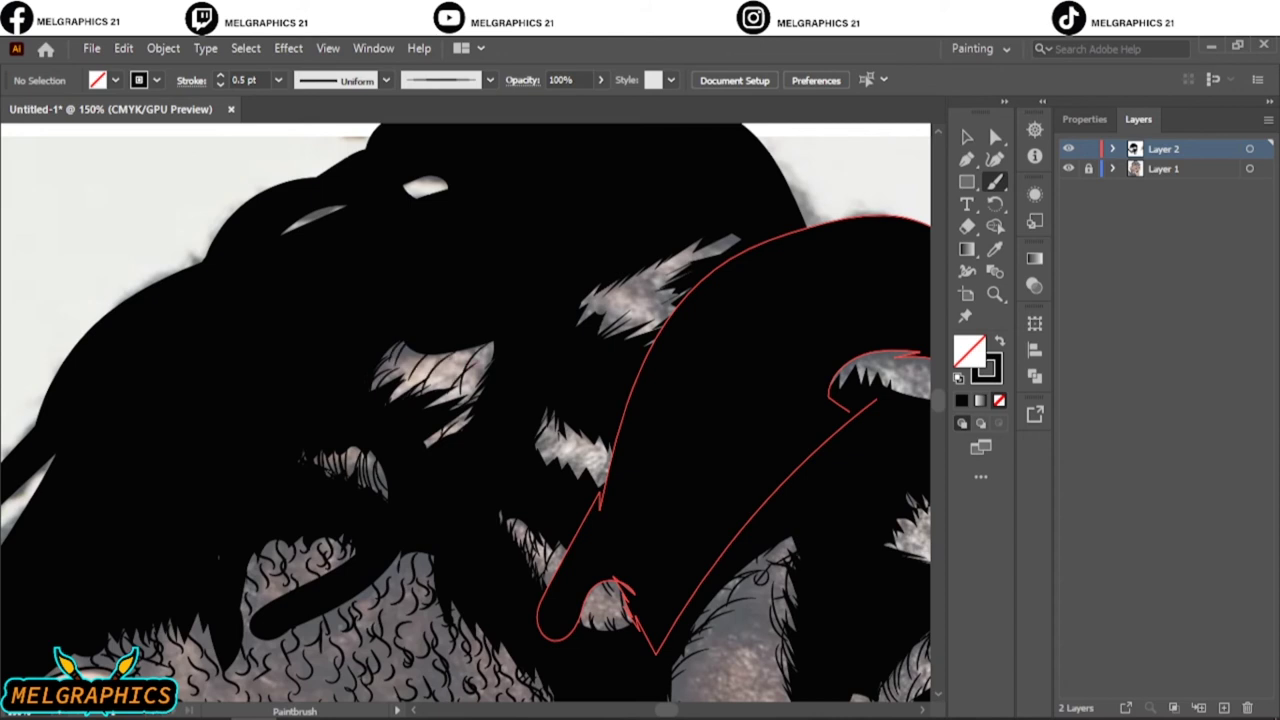
pyautogui.moveTo(490, 346); pyautogui.dragTo(474, 376)
pyautogui.moveTo(406, 344); pyautogui.dragTo(402, 366)
pyautogui.moveTo(600, 444); pyautogui.dragTo(592, 482)
pyautogui.moveTo(568, 428); pyautogui.dragTo(548, 460)
pyautogui.moveTo(640, 288); pyautogui.dragTo(612, 320)
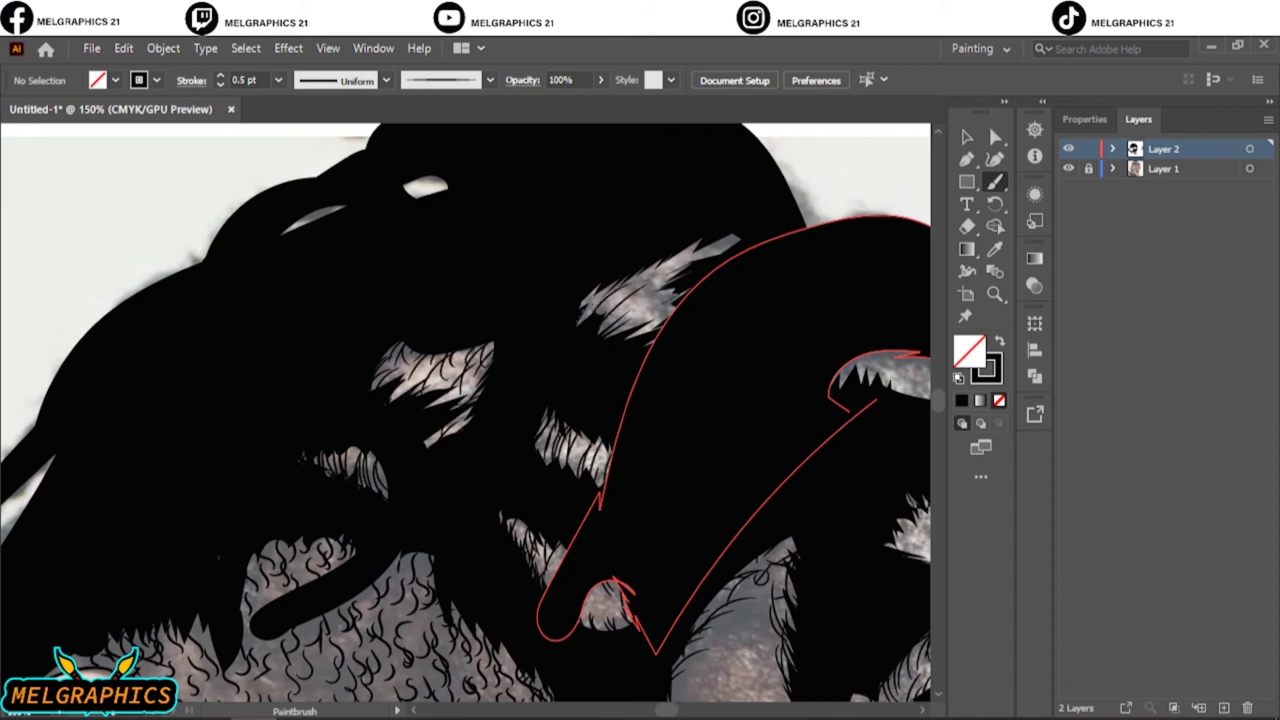
pyautogui.moveTo(700, 248)
pyautogui.mouseDown()
pyautogui.moveTo(640, 300)
pyautogui.moveTo(650, 334)
pyautogui.moveTo(608, 332)
pyautogui.mouseUp()
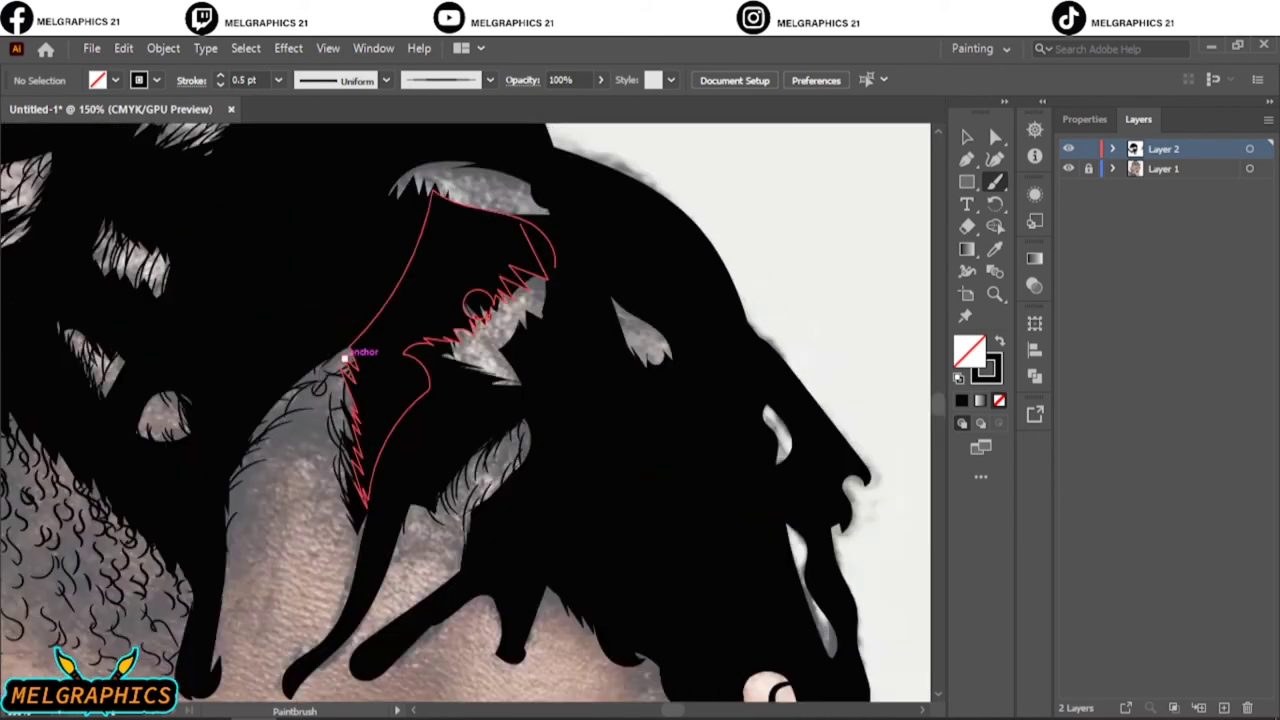
# Cover the remaining grey gaps between the dreadlocks with dark hair strokes.
pyautogui.moveTo(510, 440); pyautogui.dragTo(455, 458)
pyautogui.moveTo(508, 414); pyautogui.dragTo(472, 430)
pyautogui.moveTo(516, 400); pyautogui.dragTo(492, 420)
pyautogui.moveTo(538, 370); pyautogui.dragTo(522, 420)
pyautogui.moveTo(504, 412); pyautogui.dragTo(460, 460)
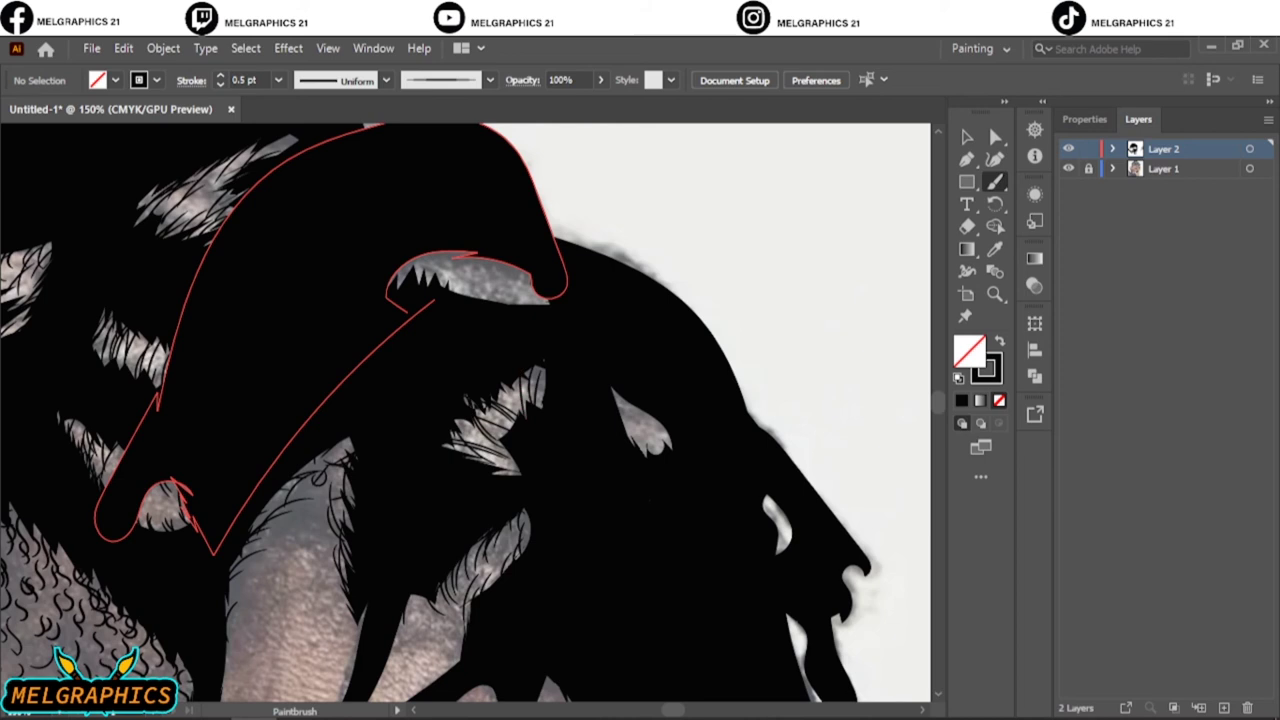
pyautogui.moveTo(422, 258)
pyautogui.mouseDown()
pyautogui.moveTo(410, 276)
pyautogui.moveTo(432, 286)
pyautogui.mouseUp()
pyautogui.moveTo(476, 254); pyautogui.dragTo(452, 288)
pyautogui.moveTo(528, 274); pyautogui.dragTo(480, 296)
pyautogui.moveTo(660, 418)
pyautogui.mouseDown()
pyautogui.moveTo(626, 450)
pyautogui.moveTo(648, 446)
pyautogui.mouseUp()
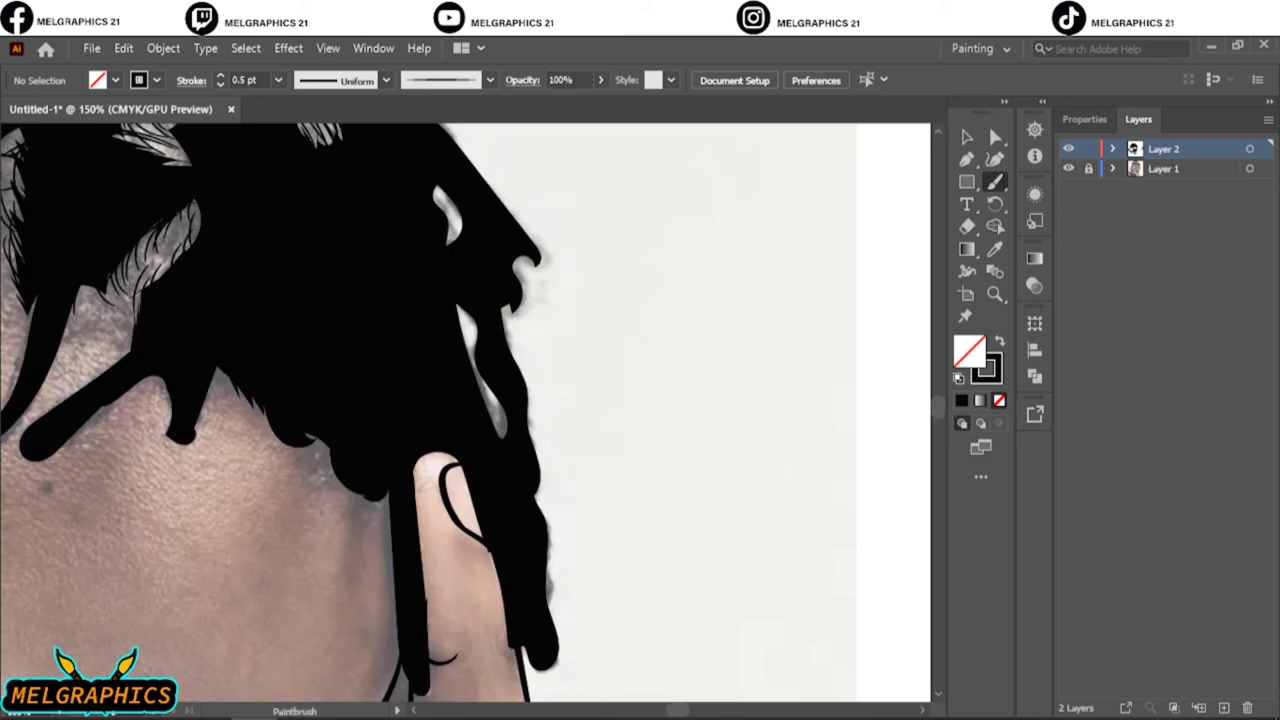
# Add wispy strands up the hair's right edge, near a lock's tip and along both sides of a lock.
pyautogui.moveTo(550, 620); pyautogui.dragTo(556, 598)
pyautogui.moveTo(558, 652)
pyautogui.mouseDown()
pyautogui.moveTo(570, 630)
pyautogui.moveTo(553, 522)
pyautogui.mouseUp()
pyautogui.moveTo(528, 528); pyautogui.dragTo(536, 510)
pyautogui.moveTo(534, 494)
pyautogui.mouseDown()
pyautogui.moveTo(548, 428)
pyautogui.moveTo(536, 388)
pyautogui.mouseUp()
pyautogui.moveTo(520, 384); pyautogui.dragTo(526, 360)
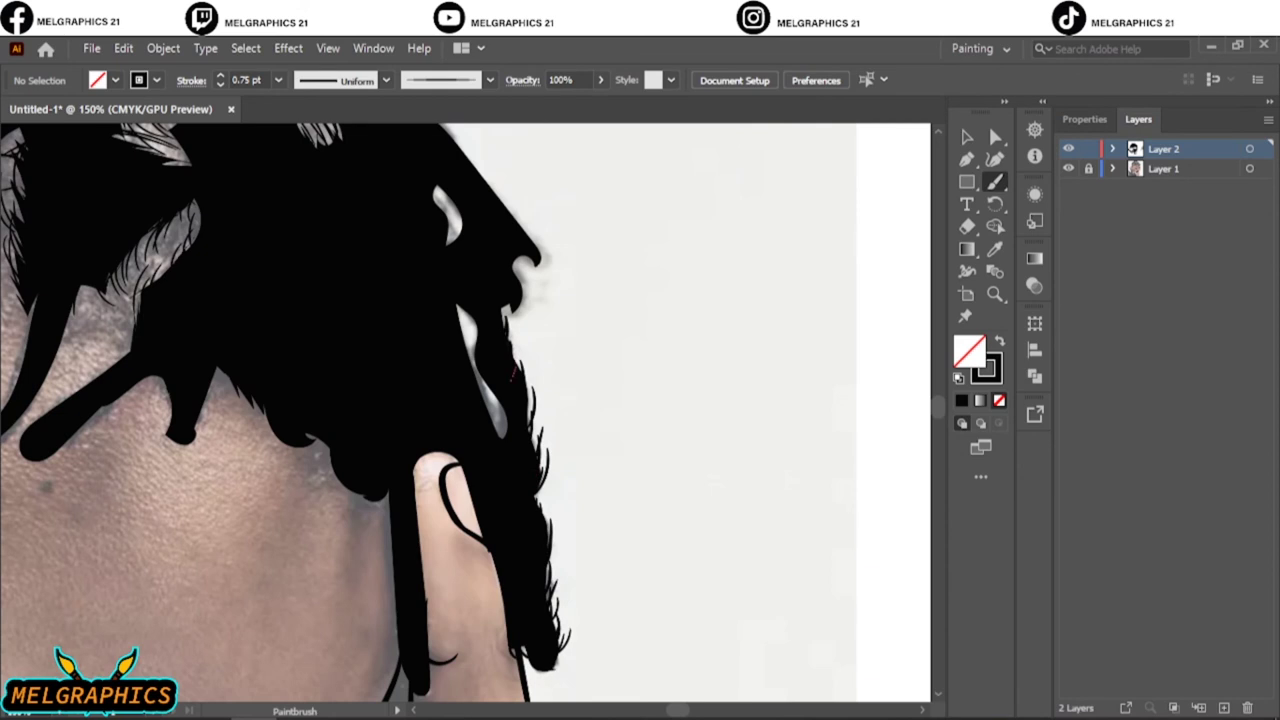
pyautogui.moveTo(514, 290); pyautogui.dragTo(540, 226)
pyautogui.scroll(-3, 540, 300)
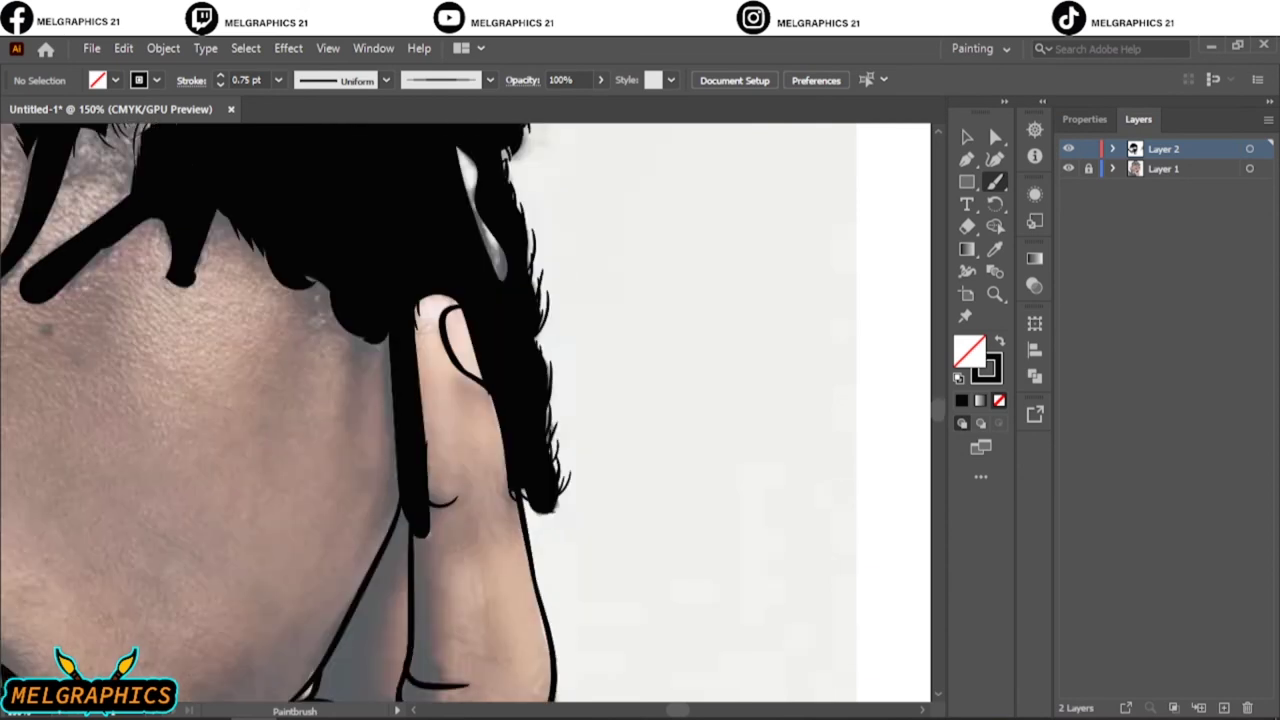
pyautogui.moveTo(421, 408)
pyautogui.mouseDown()
pyautogui.moveTo(434, 496)
pyautogui.moveTo(402, 526)
pyautogui.moveTo(380, 338)
pyautogui.mouseUp()
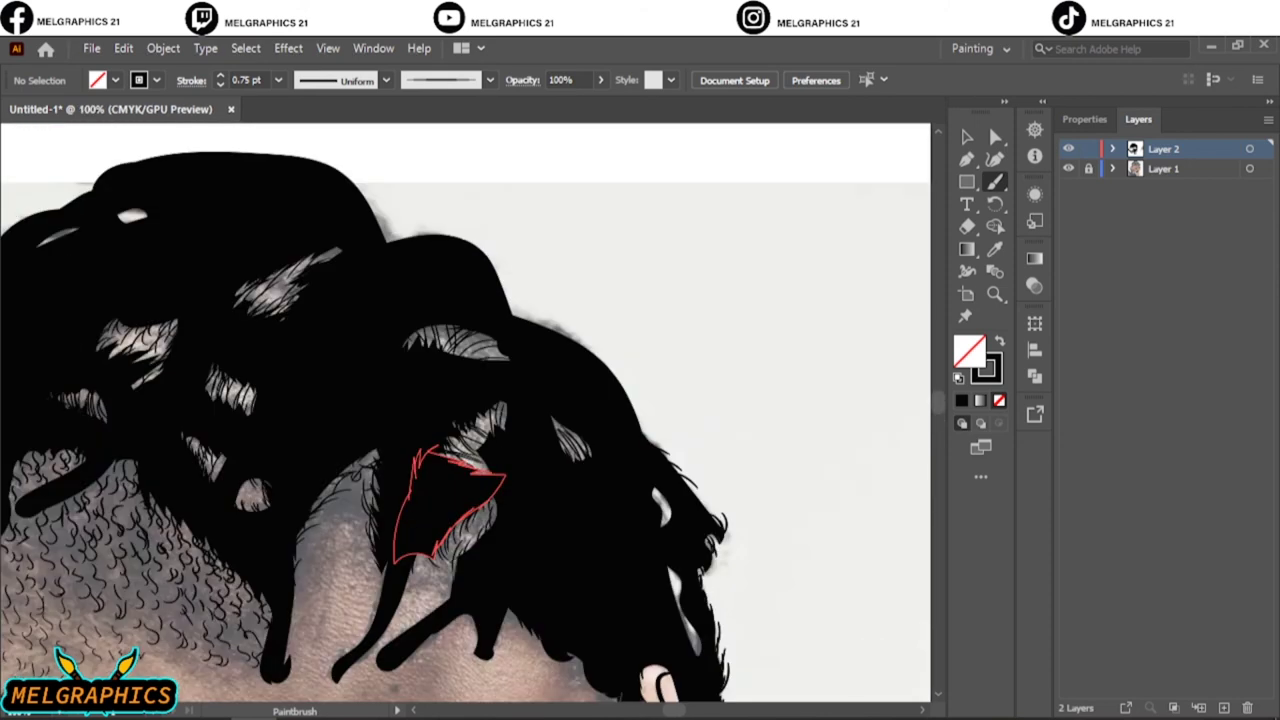
# Paint three short strands along the hair's right edge, then zoom out to pick the next area.
pyautogui.moveTo(636, 444); pyautogui.dragTo(662, 430)
pyautogui.moveTo(628, 414); pyautogui.dragTo(644, 396)
pyautogui.moveTo(610, 388); pyautogui.dragTo(628, 370)
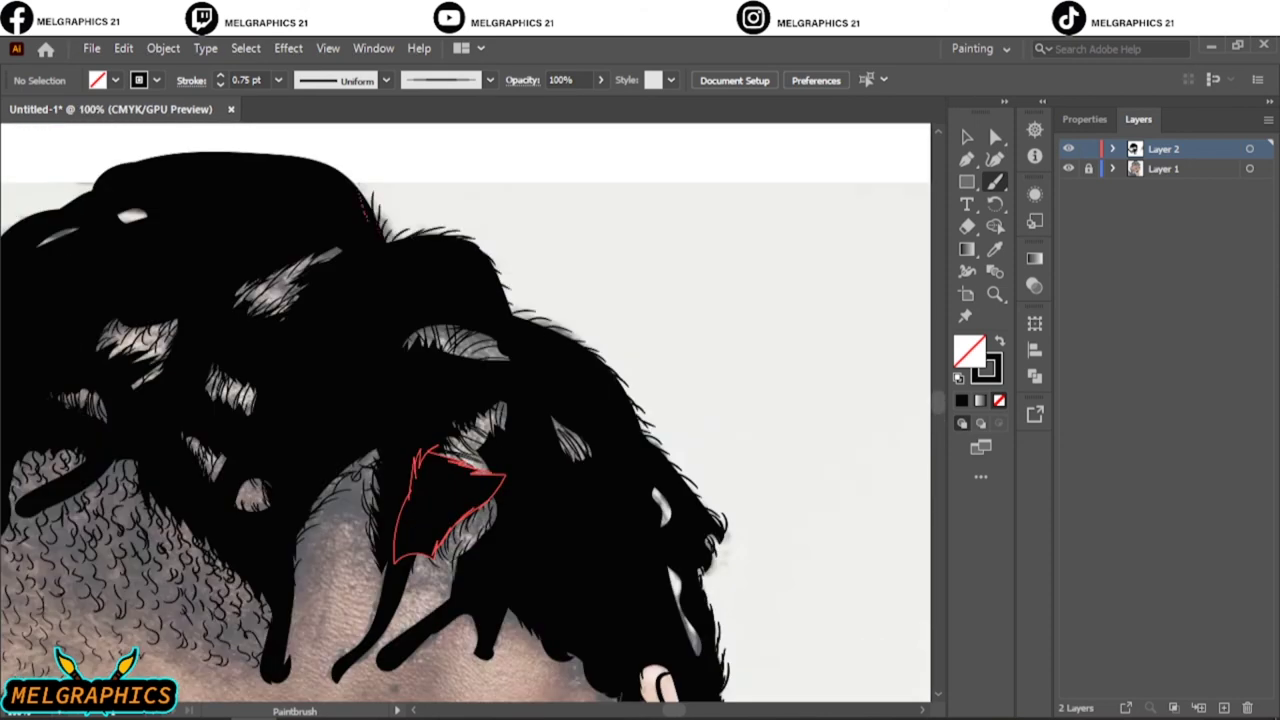
pyautogui.scroll(3, 466, 413)
pyautogui.hscroll(-4, 466, 413)
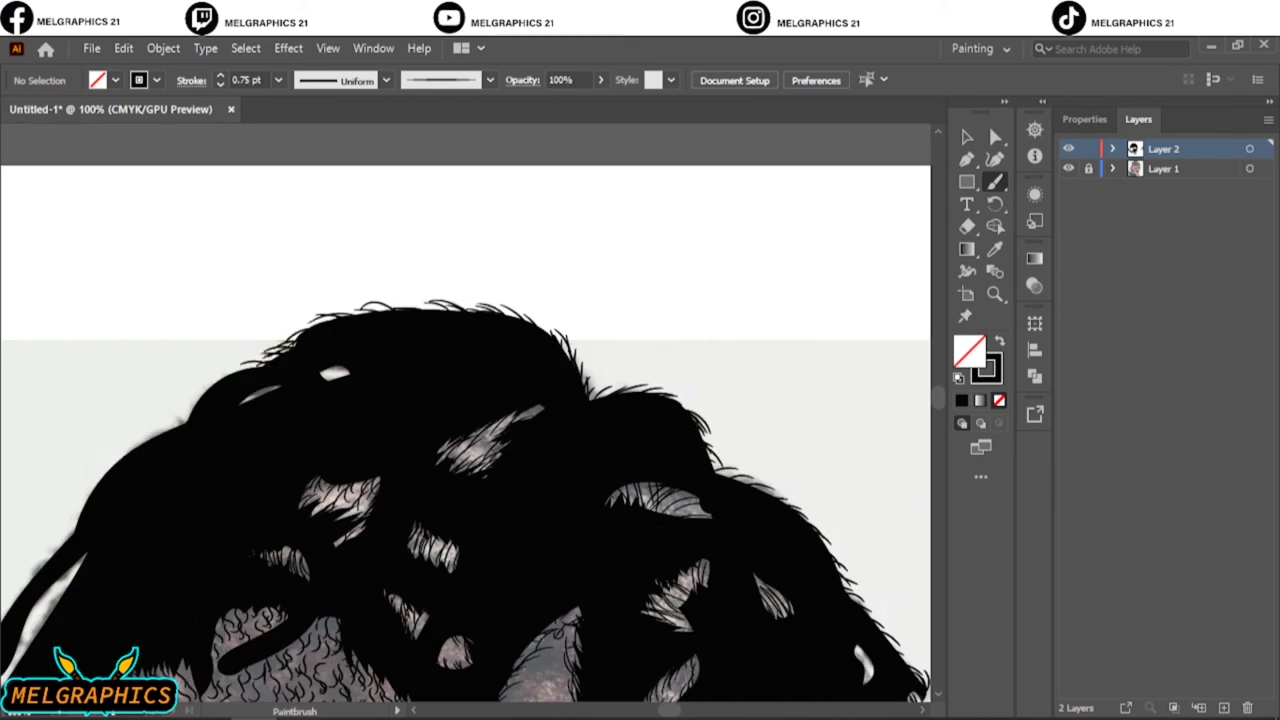
pyautogui.scroll(-2, 466, 413)
pyautogui.hscroll(-5, 466, 413)
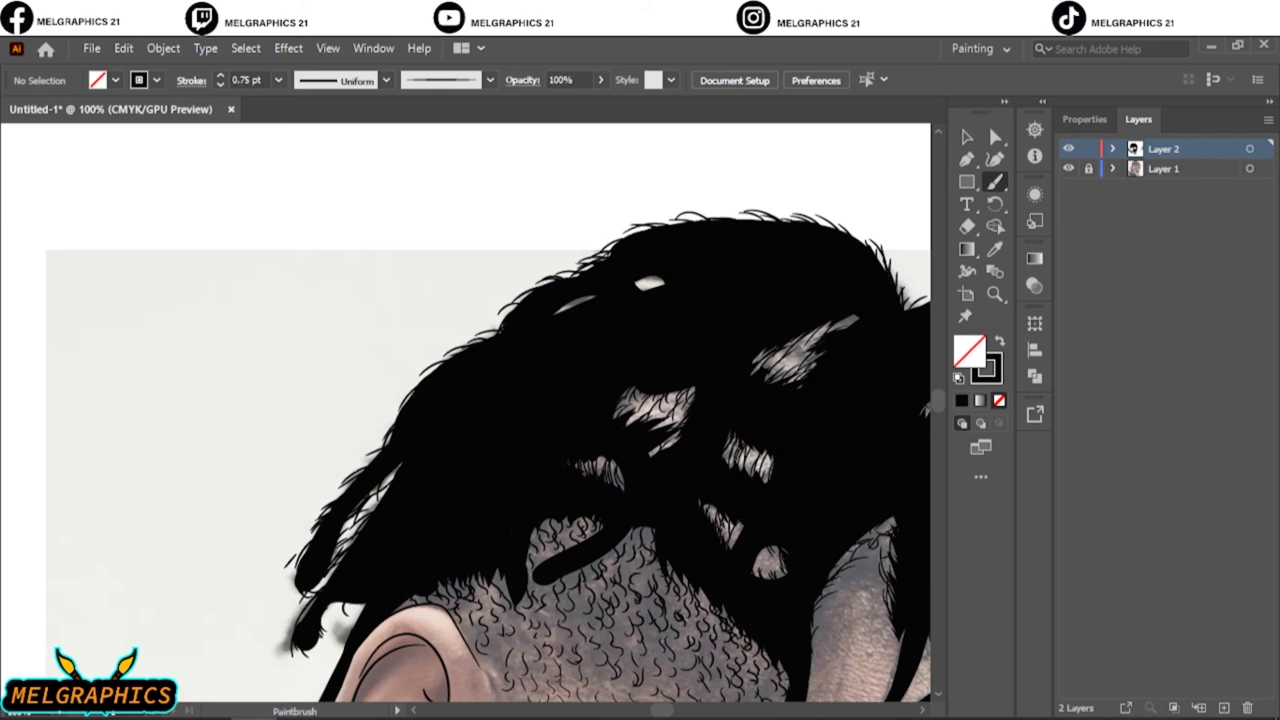
pyautogui.hotkey('ctrl', '0')
pyautogui.keyDown('alt'); pyautogui.scroll(5, 543, 343); pyautogui.keyUp('alt')
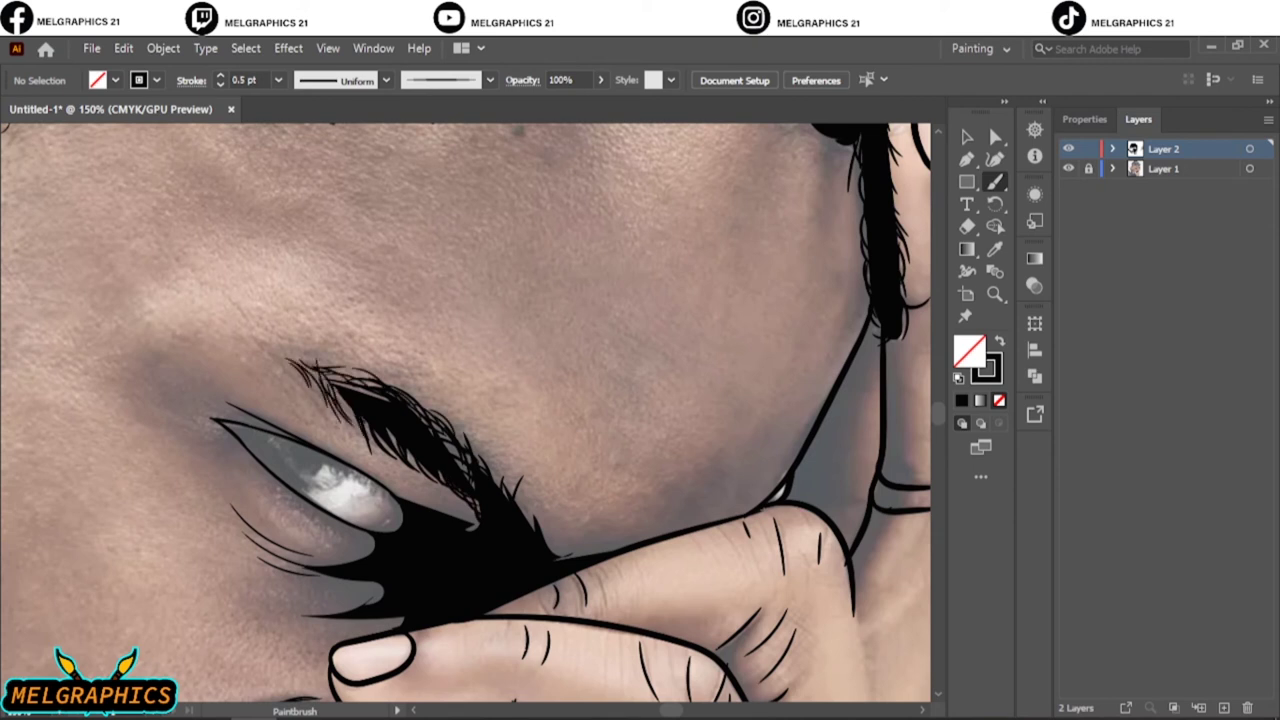
pyautogui.hotkey('ctrl', '0')
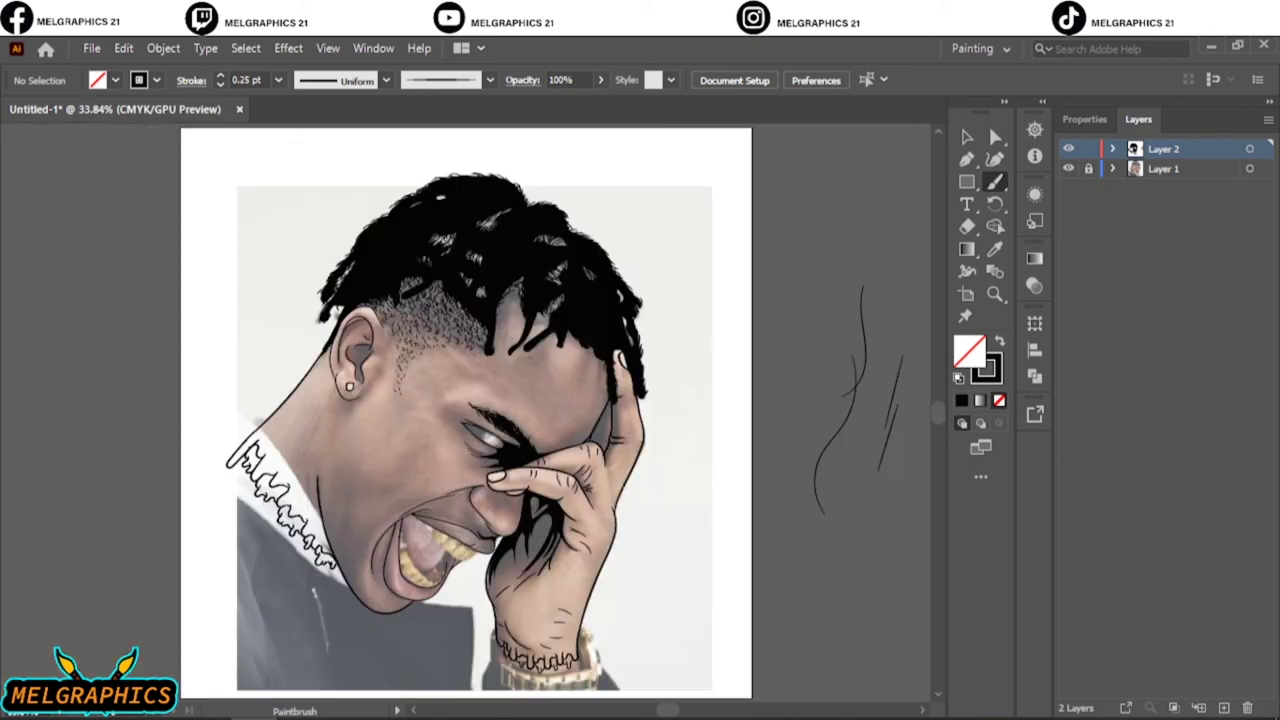
pyautogui.click(1068, 168)
pyautogui.click(1068, 168)
pyautogui.scroll(2, 340, 490)
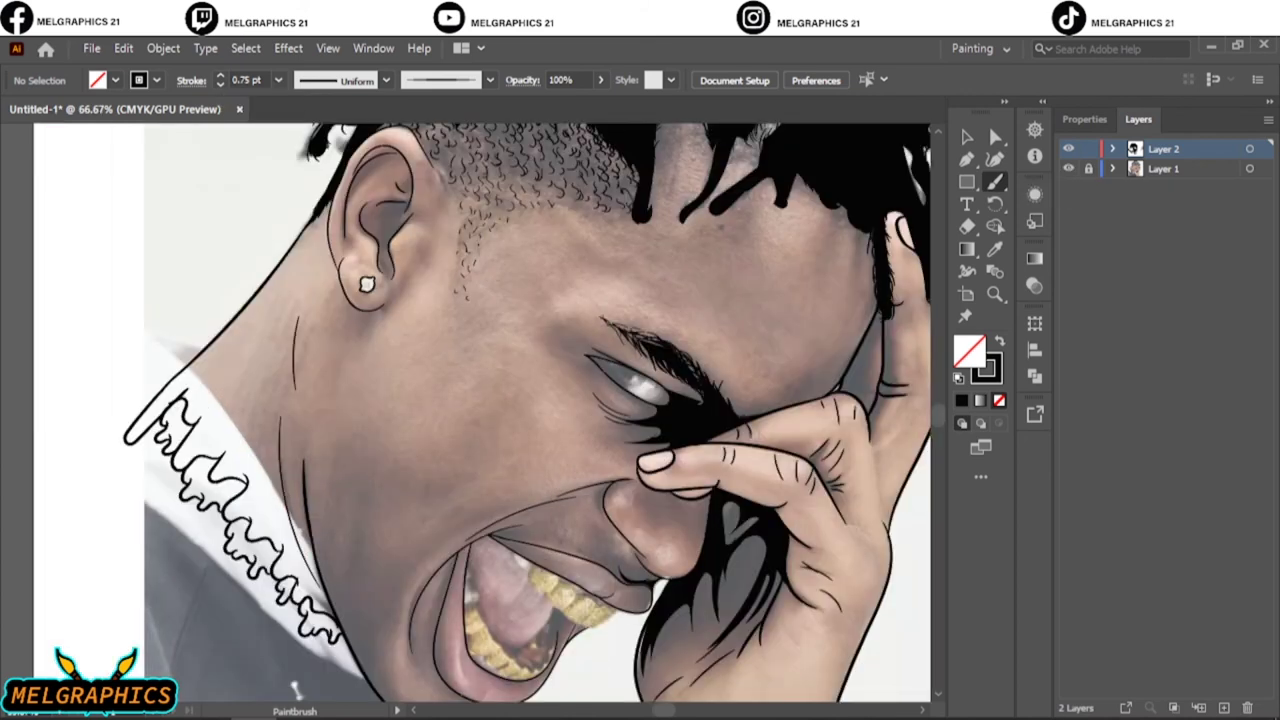
pyautogui.scroll(1, 285, 690)
# Draw a curve along the tongue's edge and outline the left and lower edges of the gold teeth.
pyautogui.scroll(3, 525, 620)
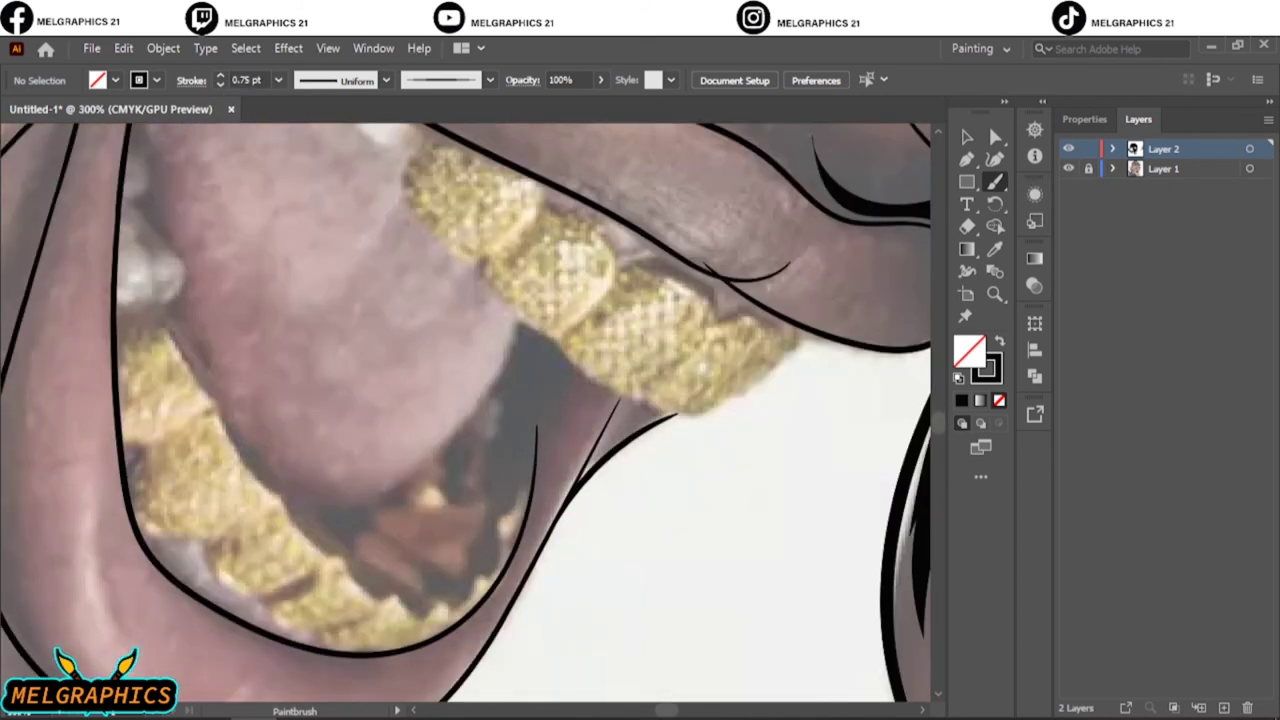
pyautogui.moveTo(338, 505); pyautogui.dragTo(516, 324)
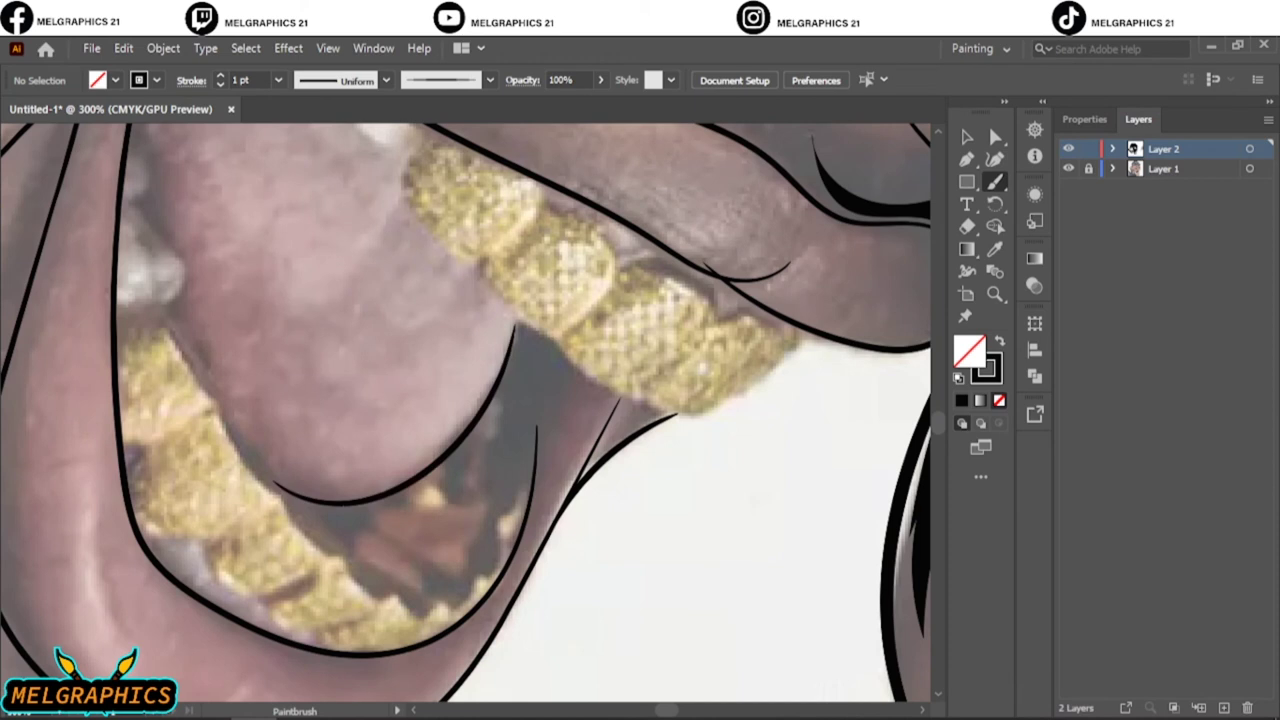
pyautogui.scroll(4, 466, 413)
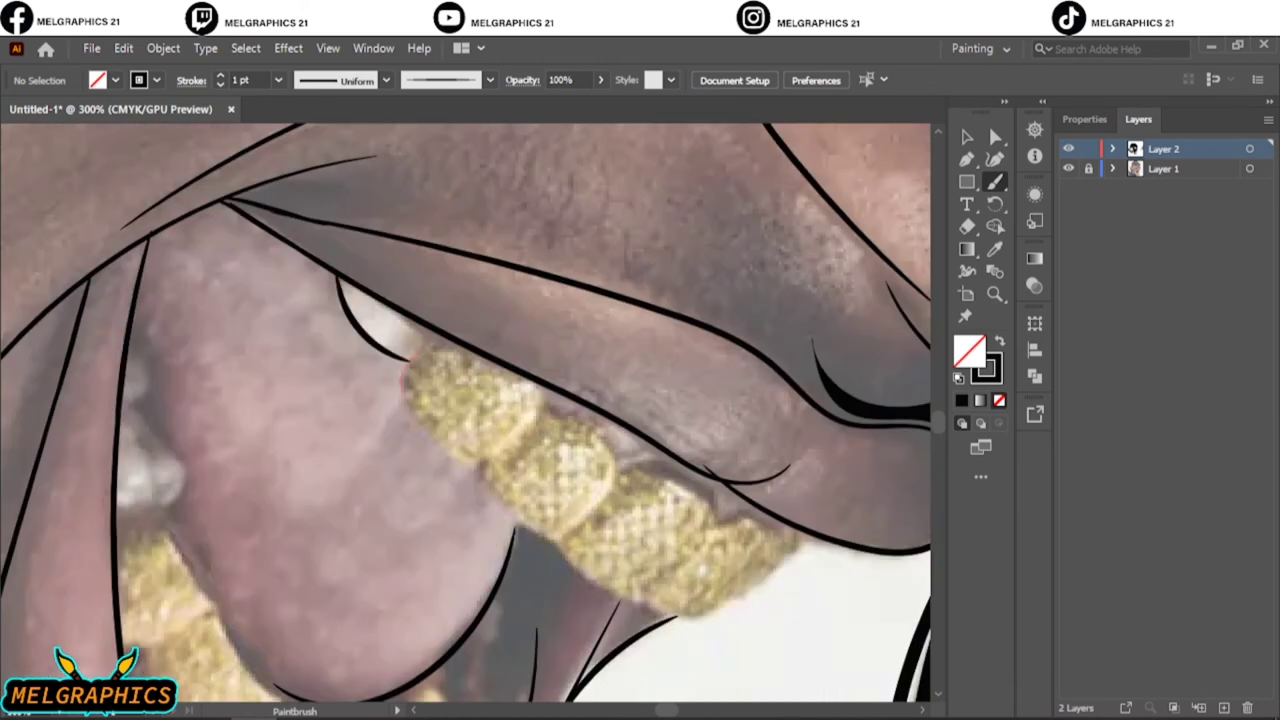
pyautogui.moveTo(412, 352)
pyautogui.mouseDown()
pyautogui.moveTo(482, 468)
pyautogui.moveTo(642, 608)
pyautogui.moveTo(792, 540)
pyautogui.mouseUp()
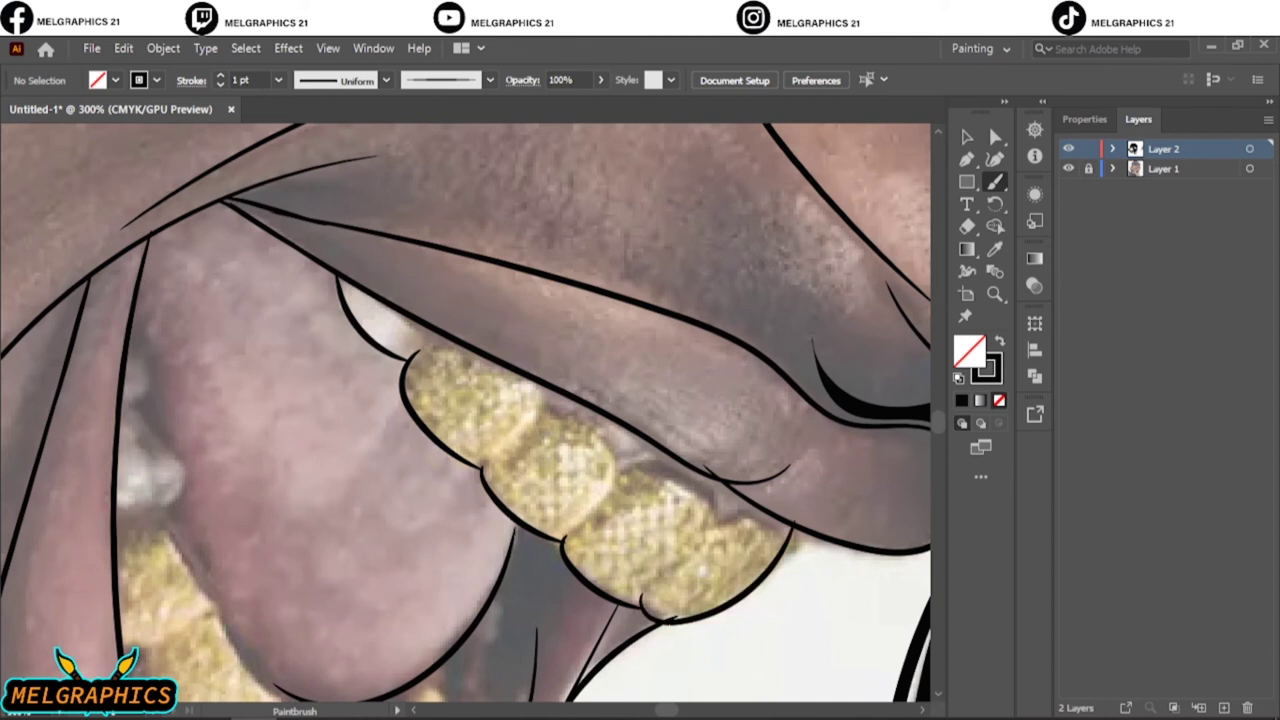
pyautogui.scroll(-3, 790, 540)
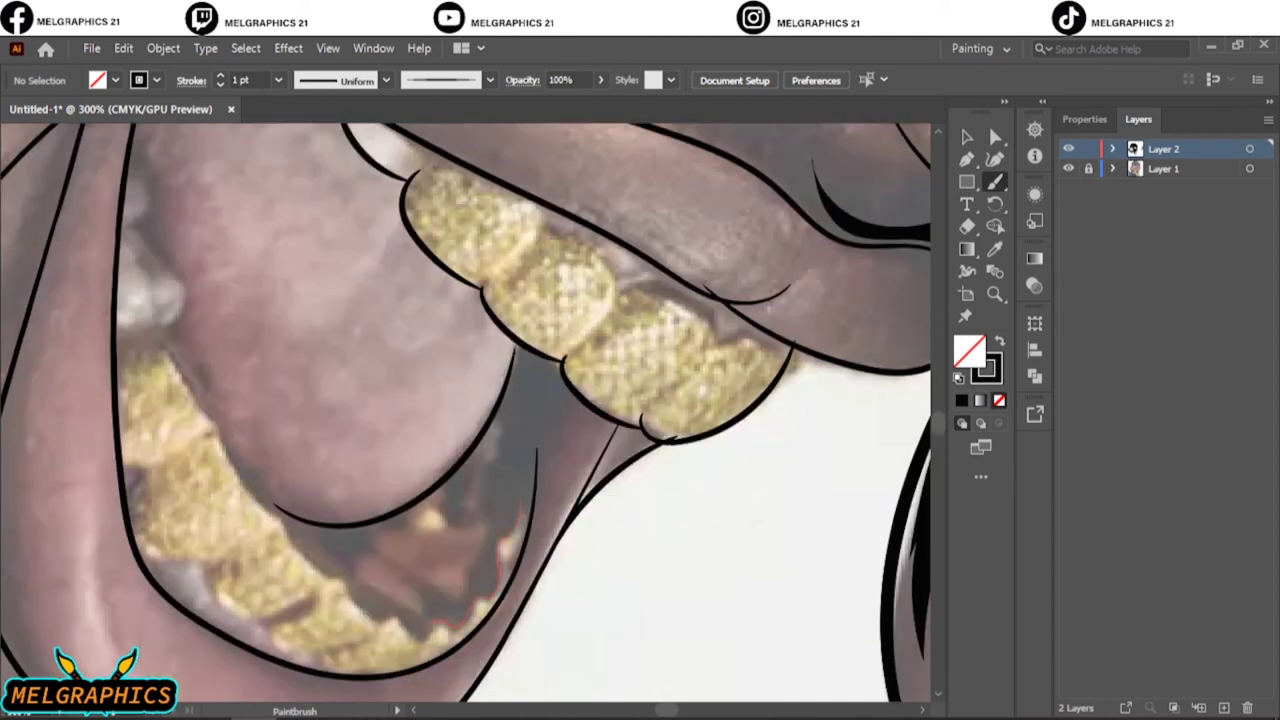
pyautogui.moveTo(432, 625); pyautogui.dragTo(395, 624)
pyautogui.moveTo(265, 502); pyautogui.dragTo(228, 460)
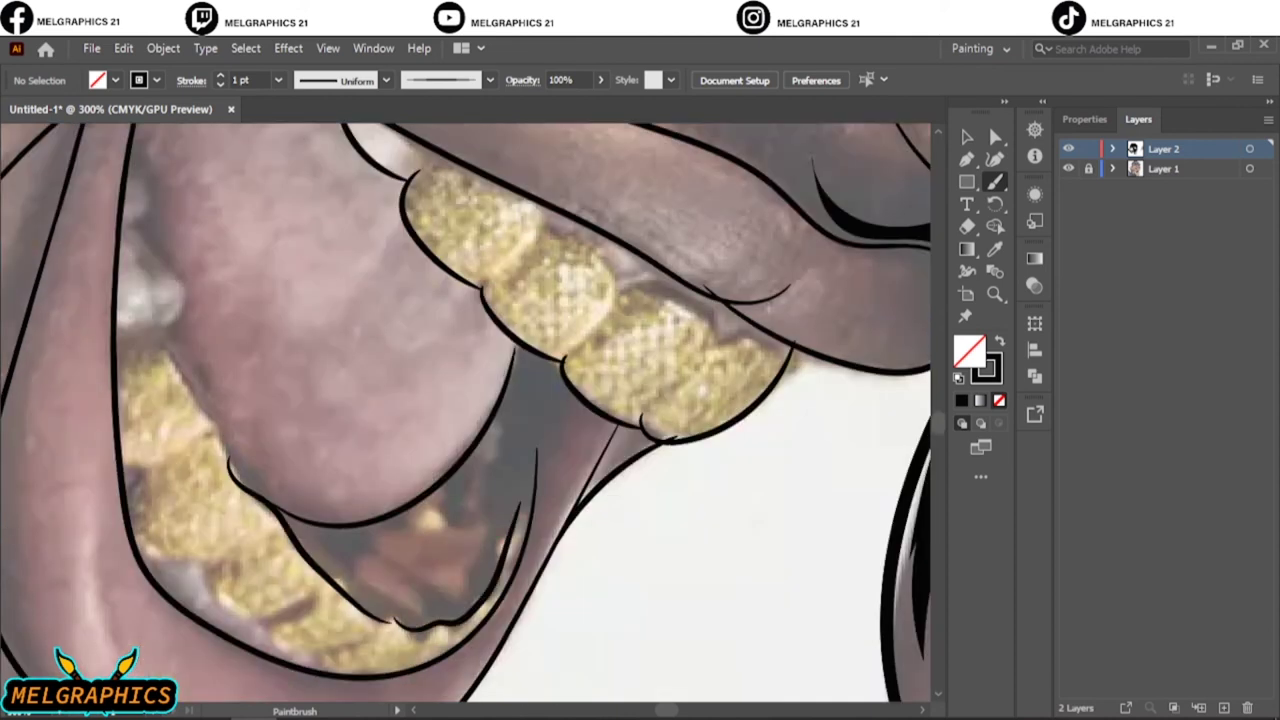
# Draw a longer inner mouth line and finish the line under the tongue.
pyautogui.scroll(3, 466, 413)
pyautogui.moveTo(296, 622)
pyautogui.mouseDown()
pyautogui.moveTo(228, 497)
pyautogui.moveTo(225, 400)
pyautogui.mouseUp()
pyautogui.hotkey('ctrl', 'z')
pyautogui.moveTo(232, 505); pyautogui.dragTo(198, 310)
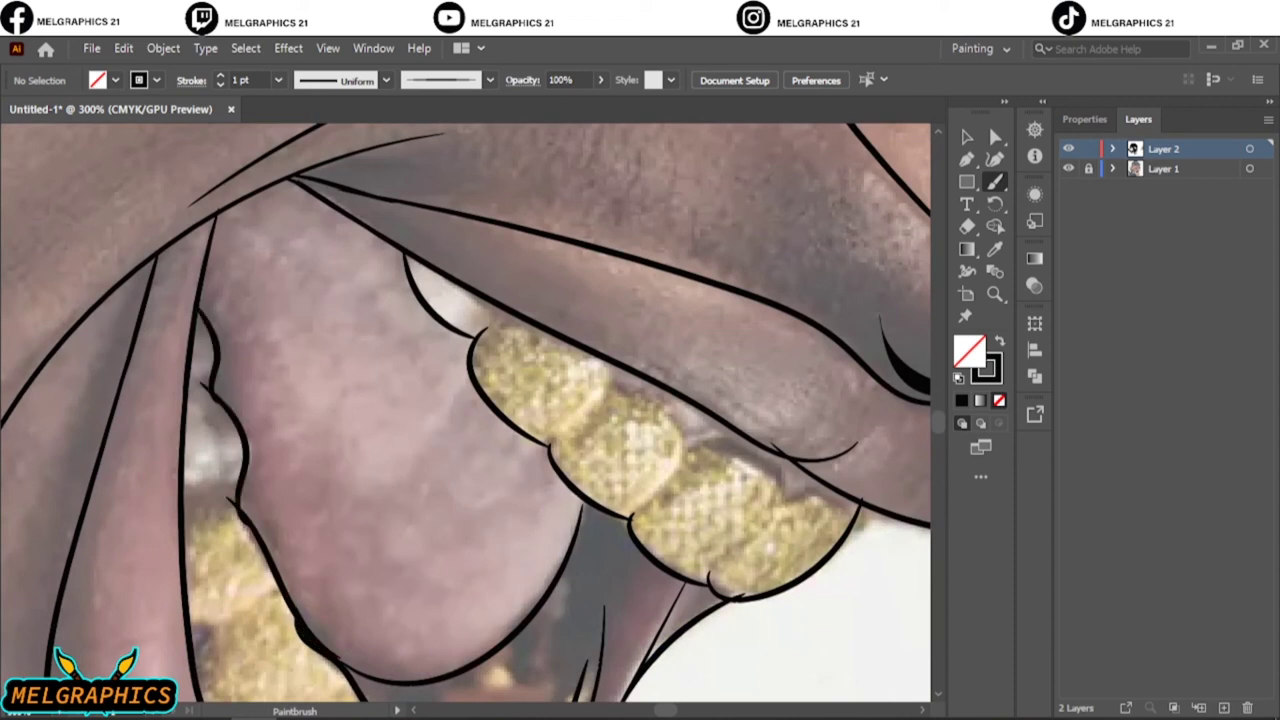
pyautogui.scroll(-5, 343, 360)
pyautogui.scroll(3, 343, 360)
pyautogui.scroll(2, 343, 360)
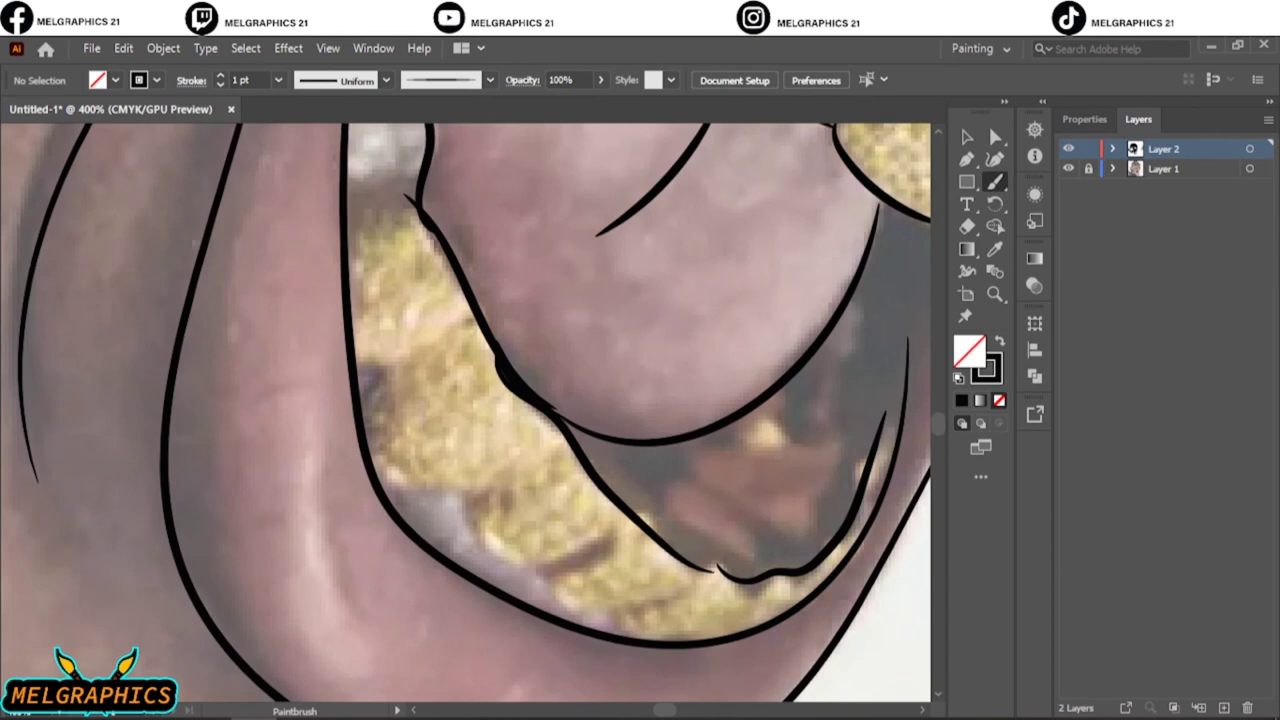
pyautogui.scroll(2, 343, 360)
pyautogui.moveTo(347, 368); pyautogui.dragTo(385, 373)
# Outline the lower teeth, tongue edge and lip, then trace the upper gold teeth up close.
pyautogui.scroll(-3, 385, 373)
pyautogui.moveTo(418, 420); pyautogui.dragTo(362, 488)
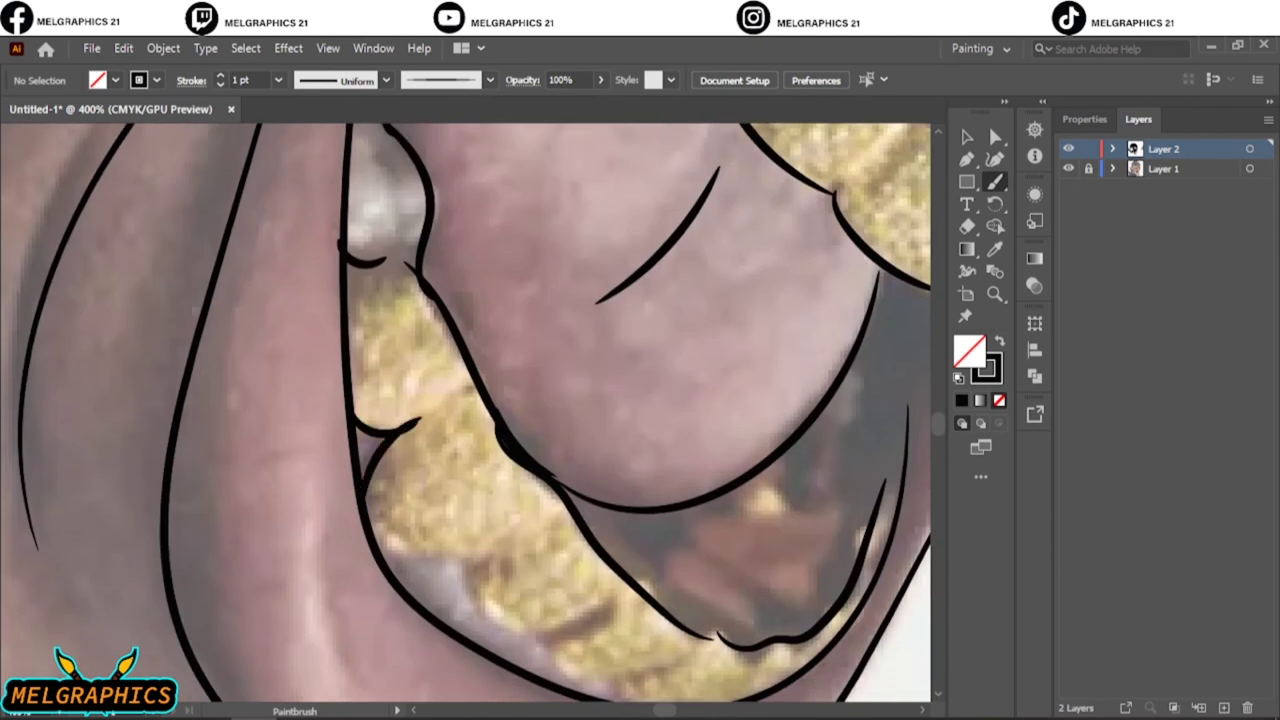
pyautogui.moveTo(388, 572); pyautogui.dragTo(505, 546)
pyautogui.moveTo(480, 590); pyautogui.dragTo(600, 670)
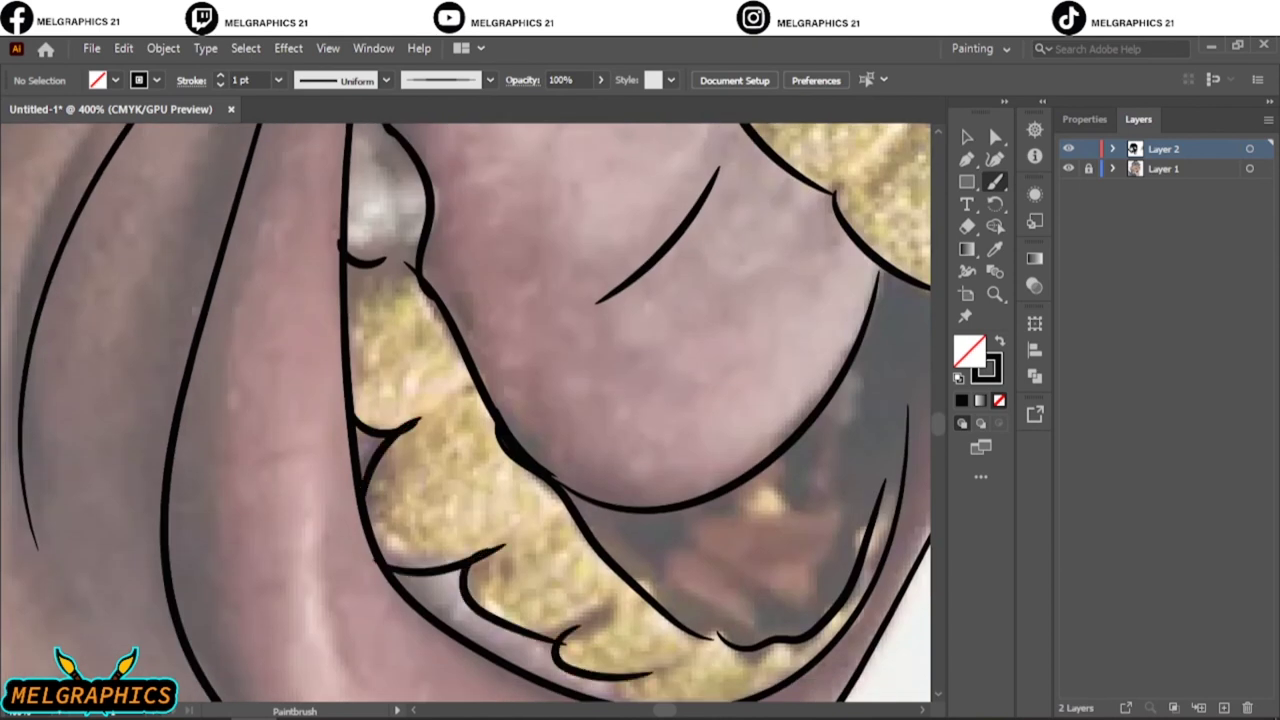
pyautogui.scroll(-2, 466, 413)
pyautogui.hotkey('ctrl', '=')
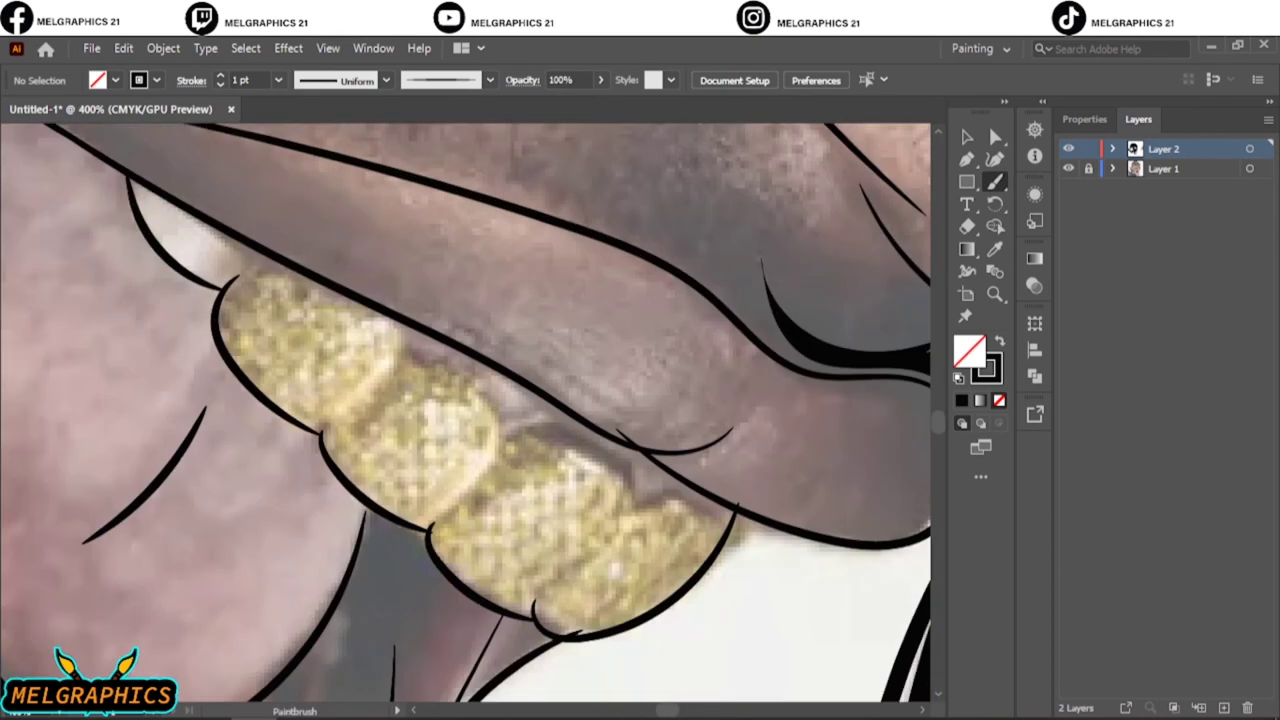
pyautogui.moveTo(407, 324)
pyautogui.mouseDown()
pyautogui.moveTo(392, 394)
pyautogui.moveTo(457, 494)
pyautogui.mouseUp()
pyautogui.moveTo(600, 445)
pyautogui.mouseDown()
pyautogui.moveTo(600, 540)
pyautogui.moveTo(728, 508)
pyautogui.mouseUp()
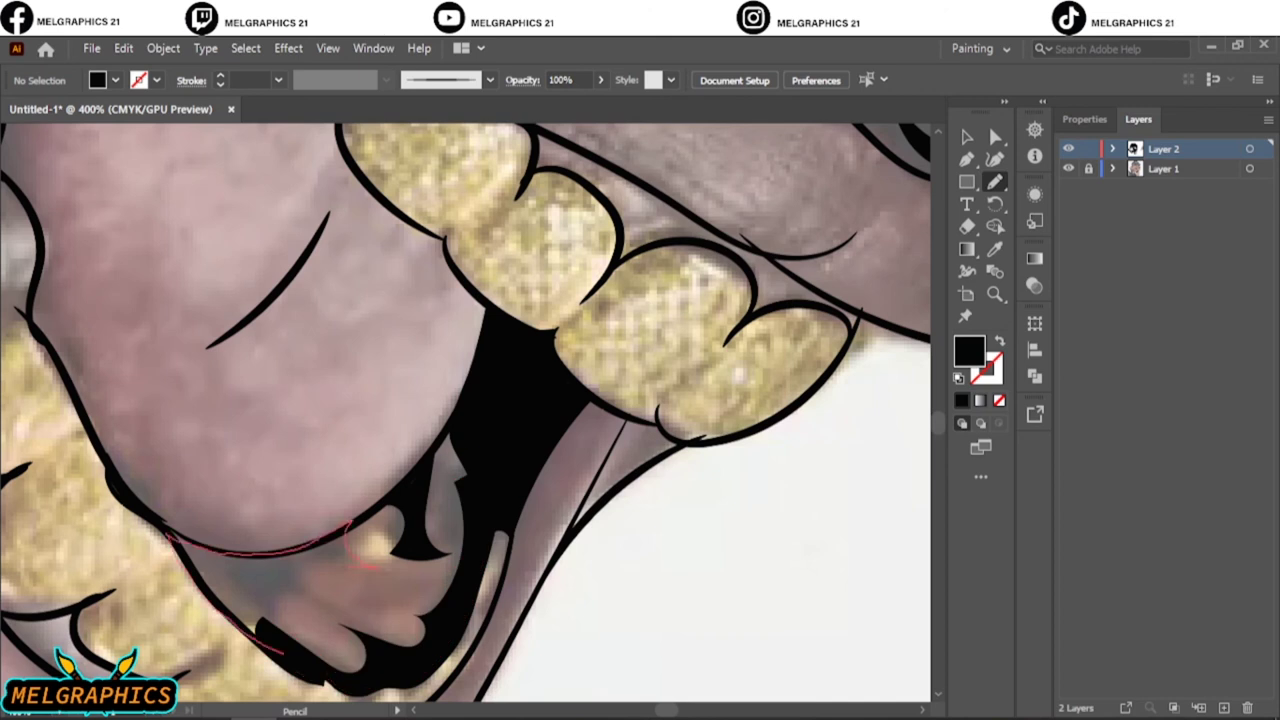
# Toggle the reference photo layer on and off to check the line art, then clear the selection.
pyautogui.hotkey('ctrl', '0')
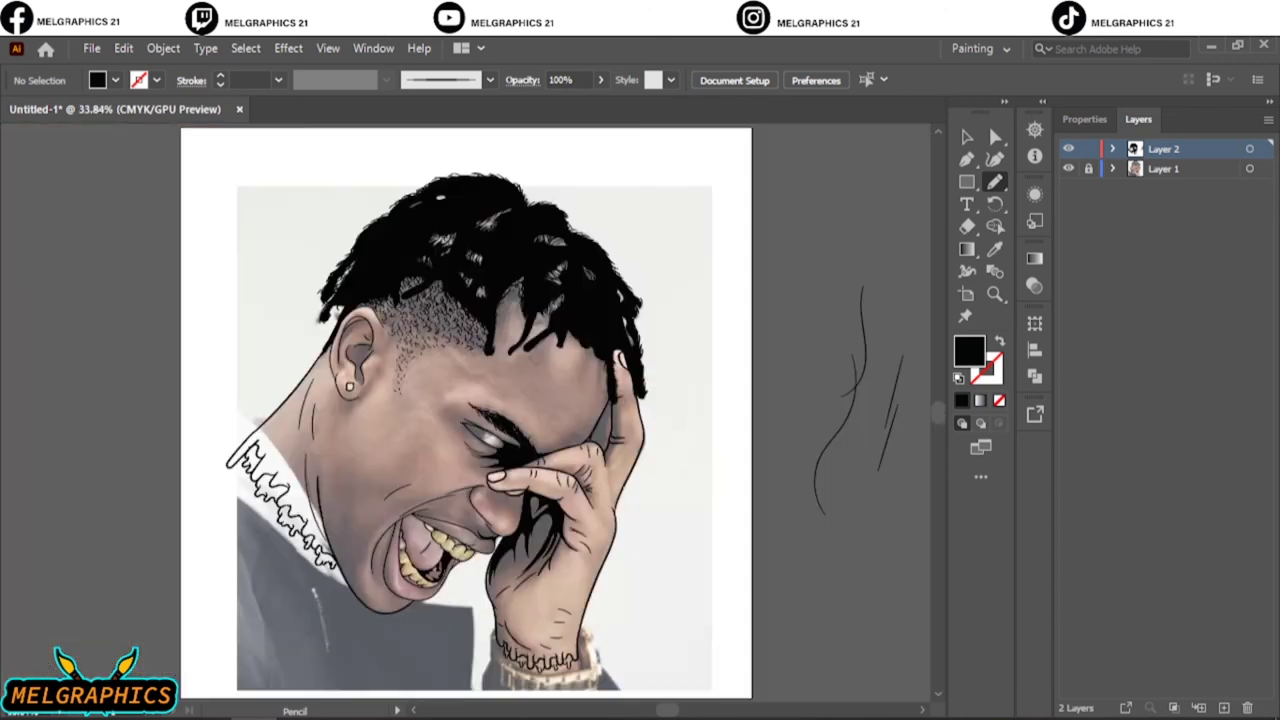
pyautogui.click(1068, 168)
pyautogui.click(1068, 168)
pyautogui.click(1068, 168)
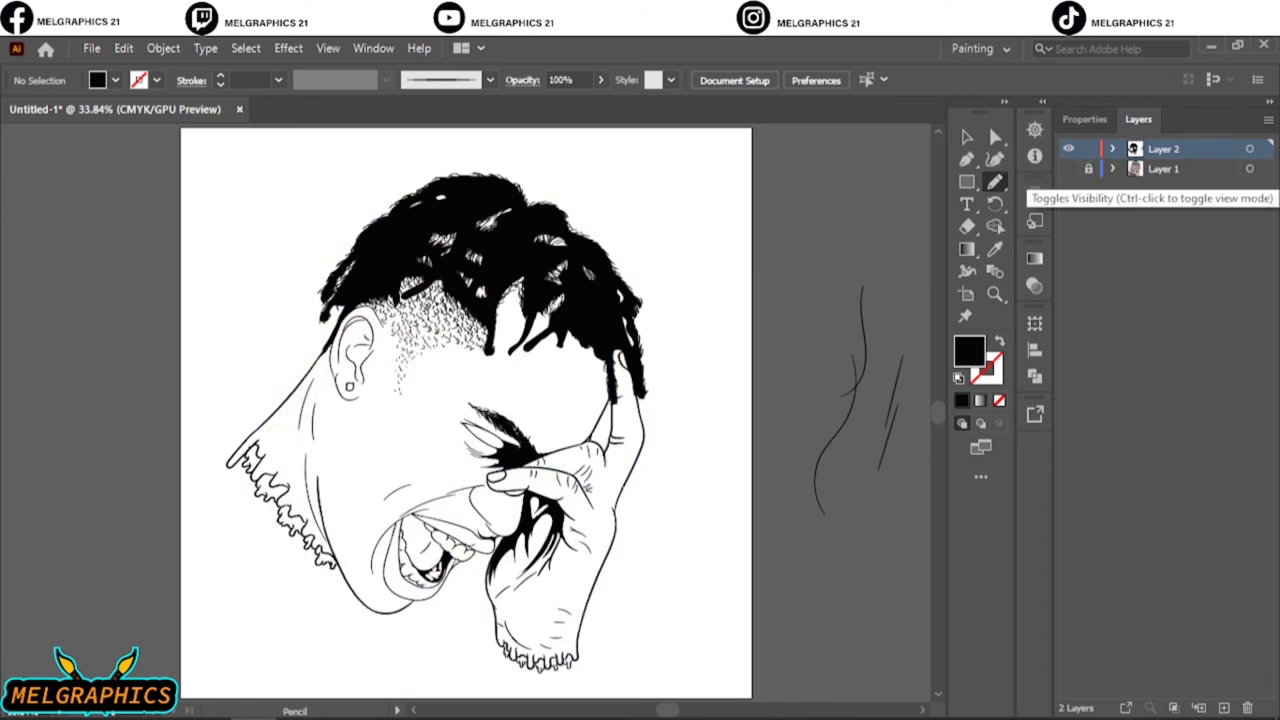
pyautogui.click(1068, 168)
pyautogui.scroll(10, 465, 300)
pyautogui.keyDown('ctrl'); pyautogui.click(452, 230); pyautogui.keyUp('ctrl')
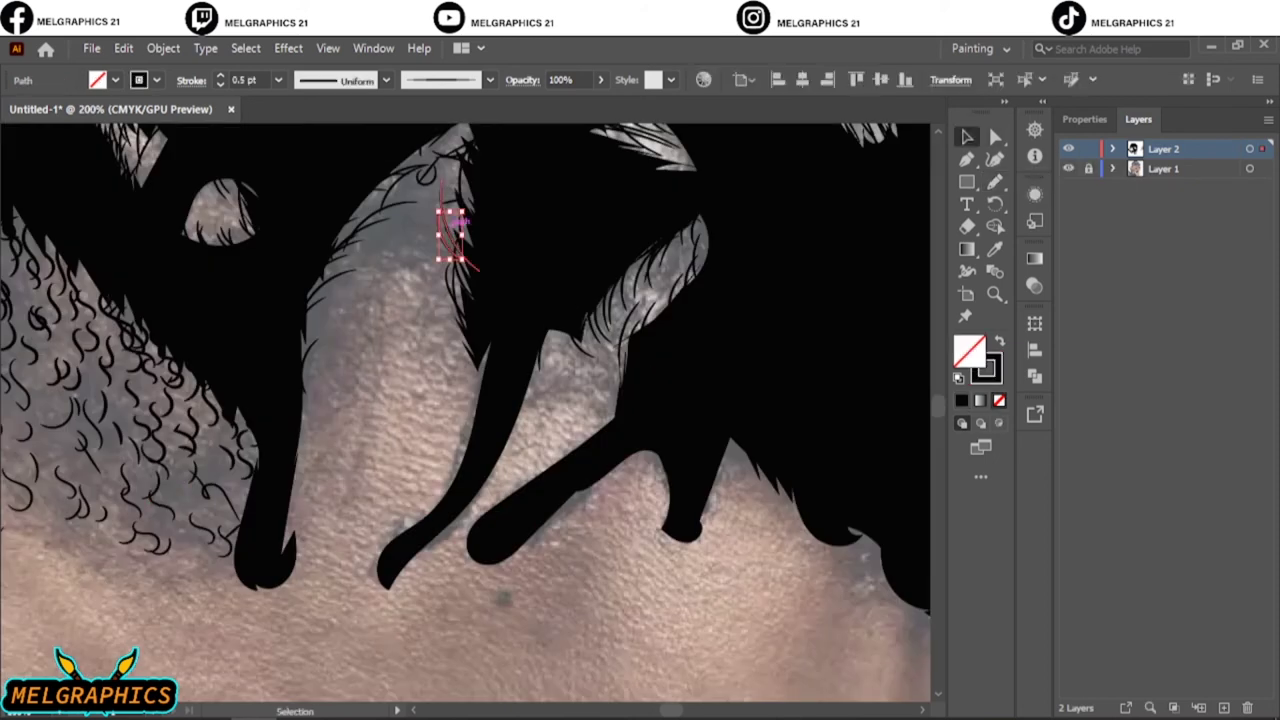
pyautogui.hotkey('ctrl', 'shift', 'a')
# Brush one more fine strand along a dreadlock, then fit the artboard and hide the photo layer.
pyautogui.press('b')
pyautogui.moveTo(553, 318); pyautogui.dragTo(540, 368)
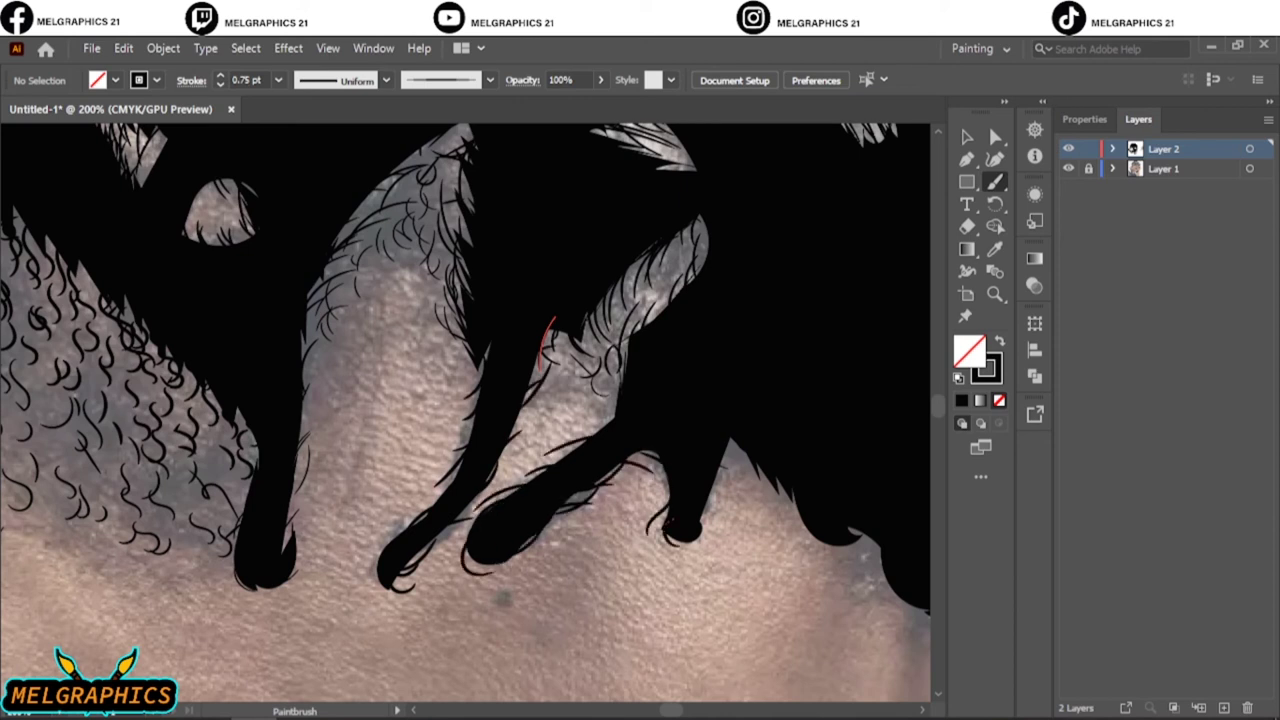
pyautogui.moveTo(700, 500); pyautogui.dragTo(430, 388)
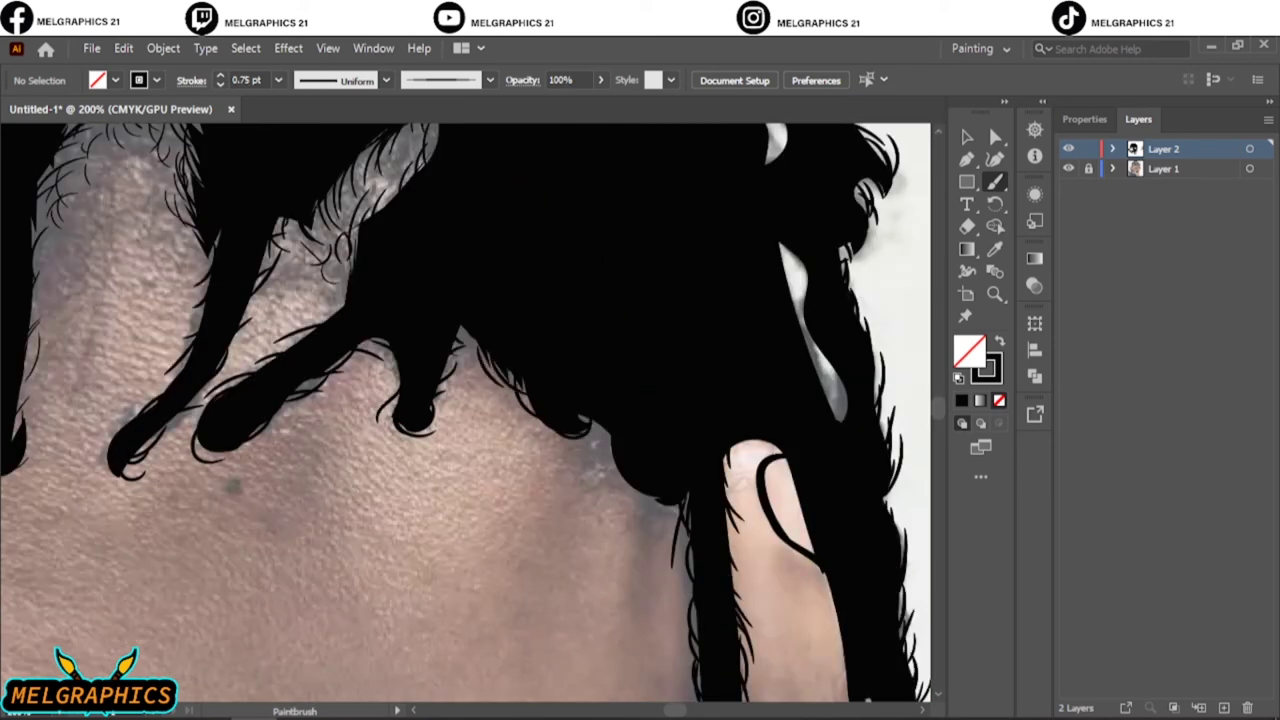
pyautogui.hotkey('ctrl', '0')
pyautogui.click(1068, 168)
# Select and deselect the artwork, then show the Layers panel and make Layer 2 active.
pyautogui.press('v')
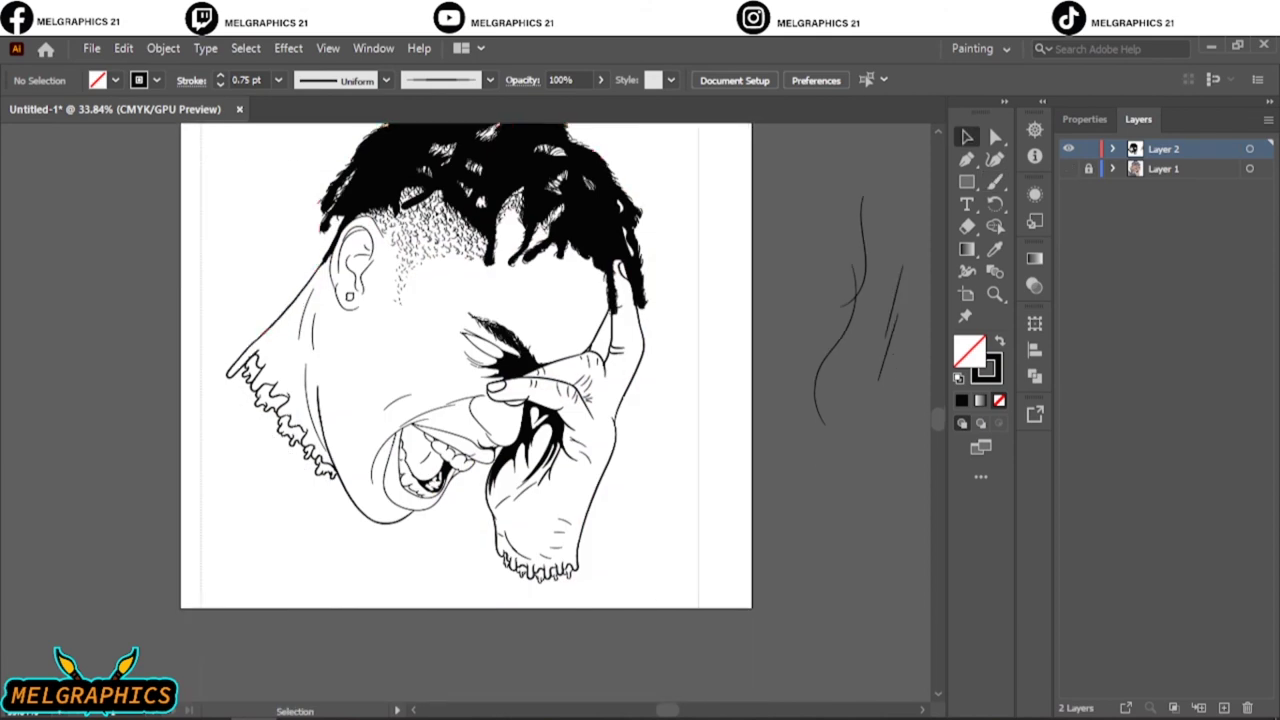
pyautogui.hotkey('ctrl', 'a')
pyautogui.hotkey('ctrl', '-')
pyautogui.hotkey('ctrl', '-')
pyautogui.hotkey('ctrl', '-')
pyautogui.hotkey('ctrl', 'a')
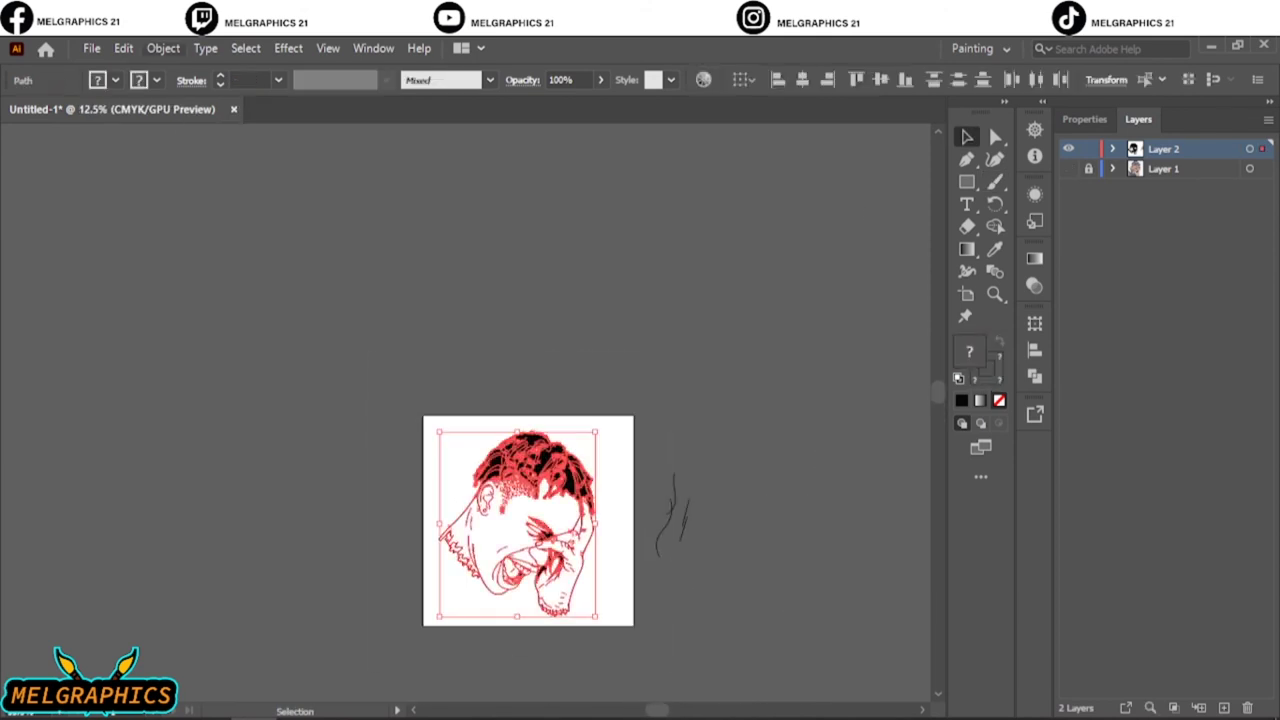
pyautogui.hotkey('ctrl', 'shift', 'a')
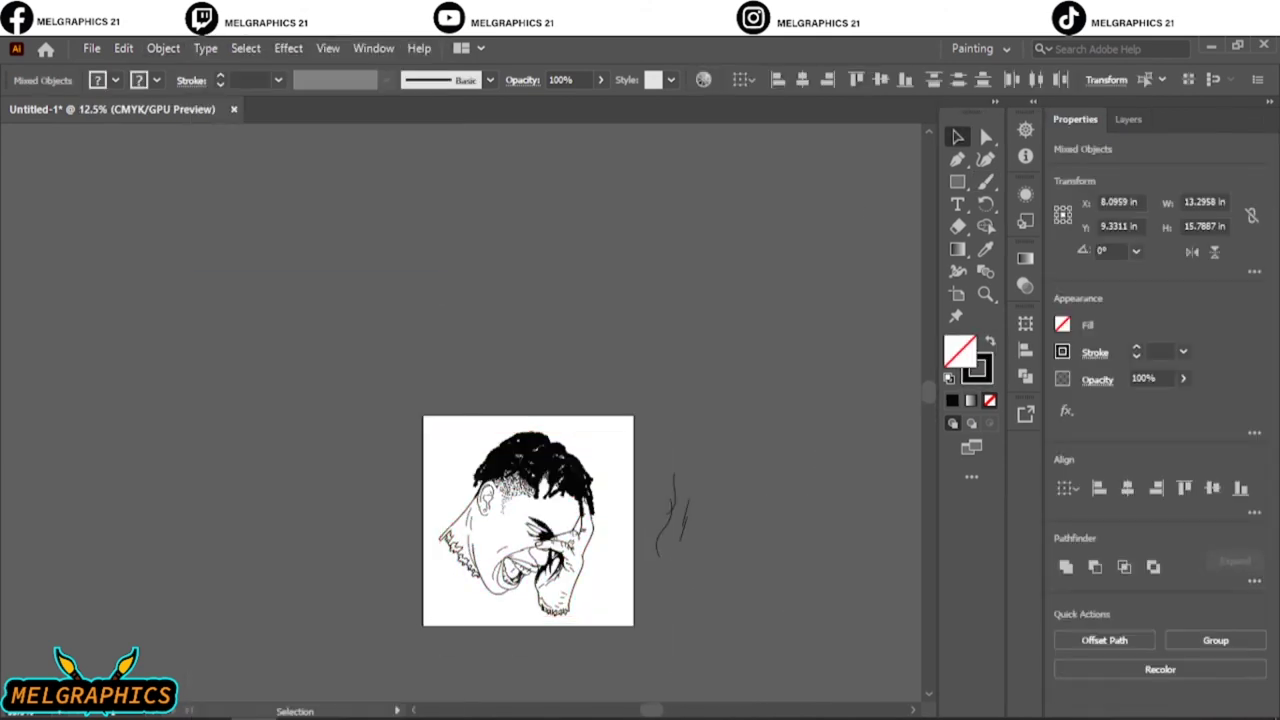
pyautogui.hotkey('ctrl', '0')
pyautogui.press('F7')
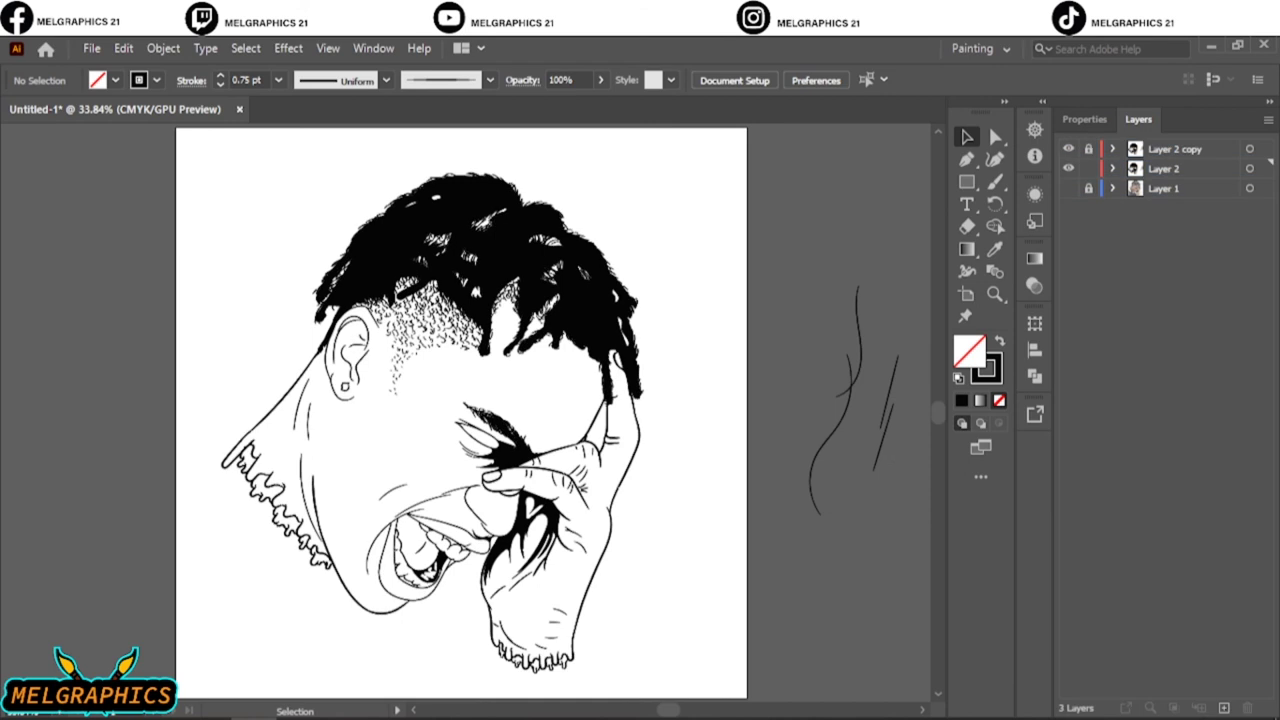
pyautogui.click(1163, 168)
# Set a bright orange fill and draw a rectangle covering the whole drawing.
pyautogui.hotkey('shift', 'x')
pyautogui.doubleClick(968, 350)
pyautogui.click(996, 485)
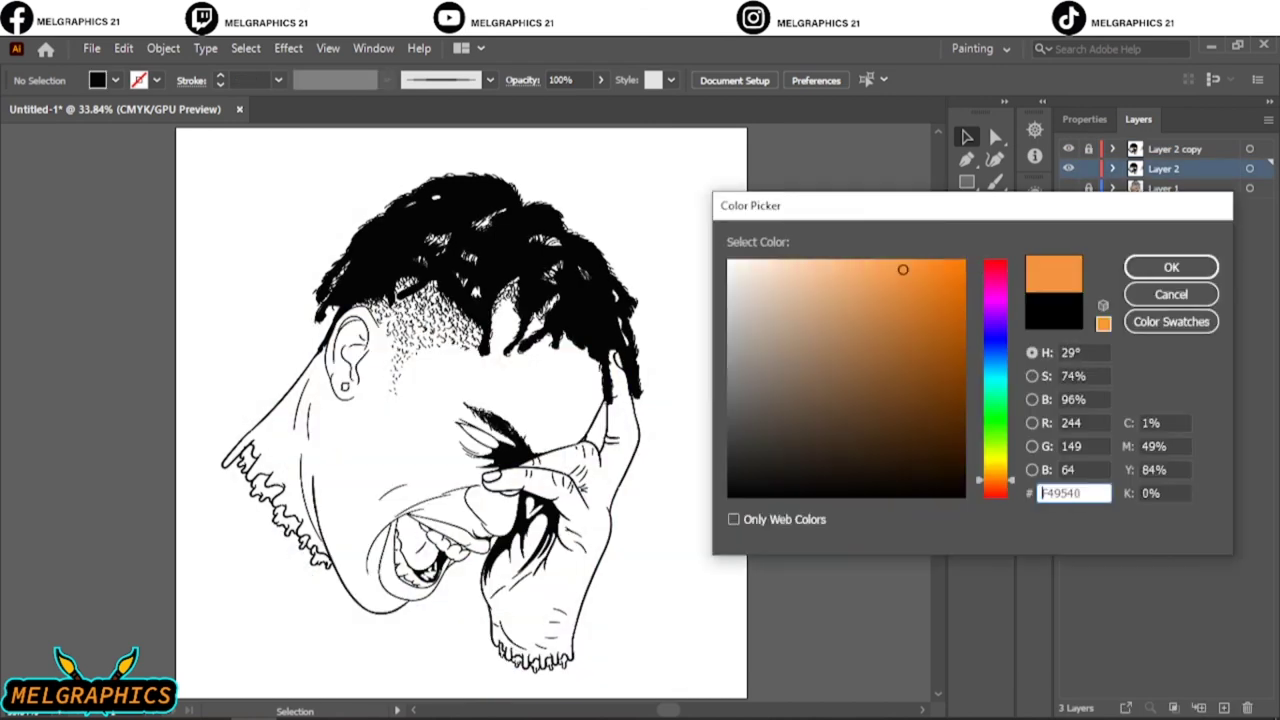
pyautogui.moveTo(903, 268); pyautogui.dragTo(918, 259)
pyautogui.press('Return')
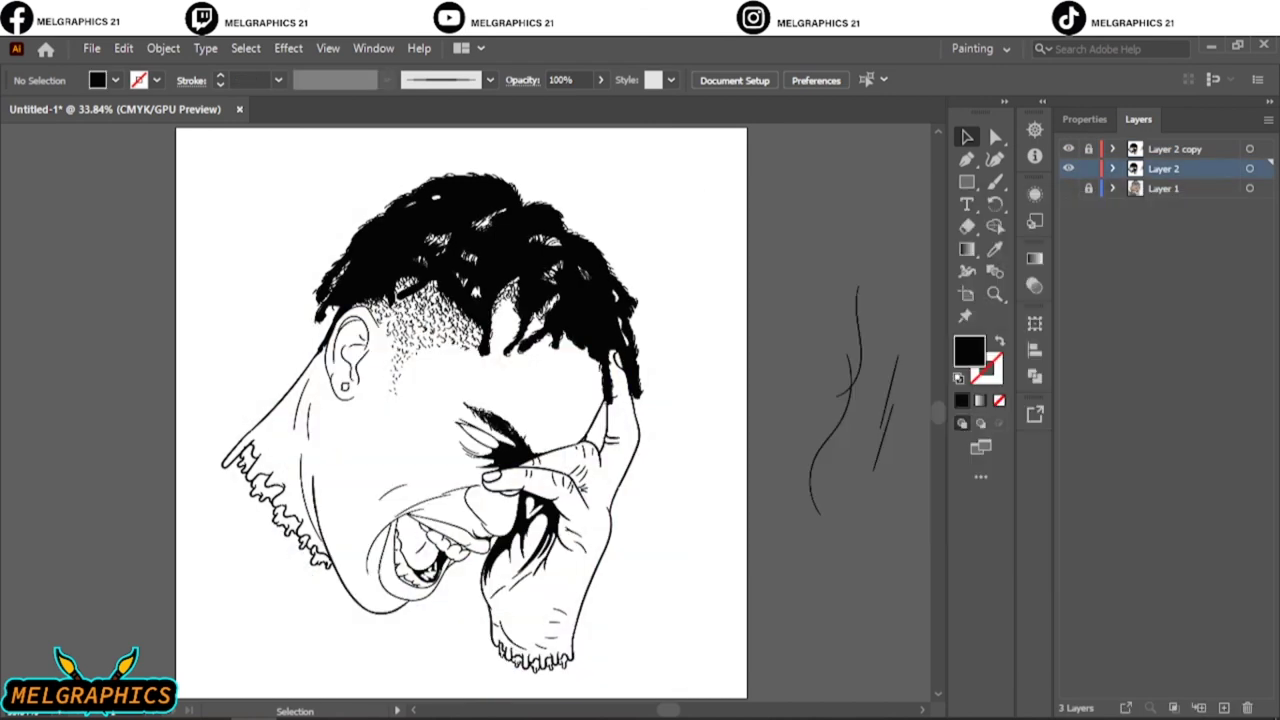
pyautogui.press('m')
pyautogui.moveTo(205, 136); pyautogui.dragTo(680, 690)
# Tone down the rectangle with Edit Colors > Adjust Colors using values 8, -6, -13, -13 and 10.
pyautogui.hotkey('ctrl', '+')
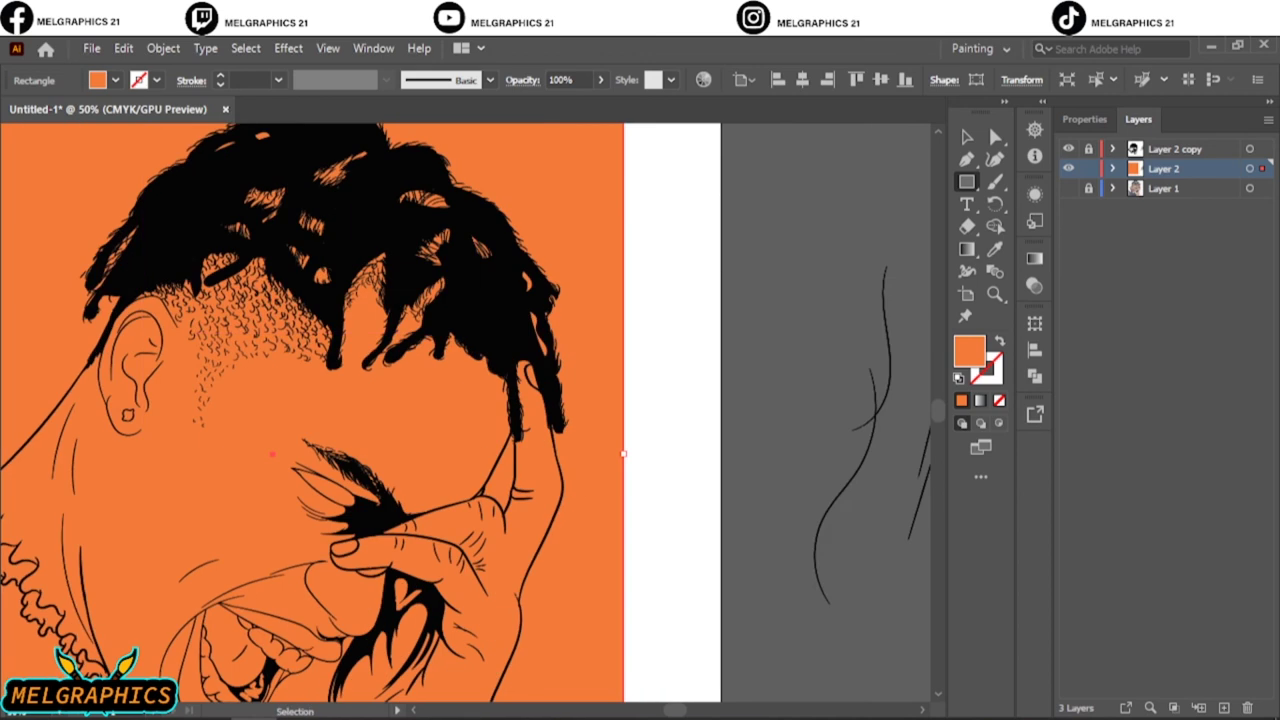
pyautogui.click(123, 48)
pyautogui.click(509, 426)
pyautogui.click(765, 532)
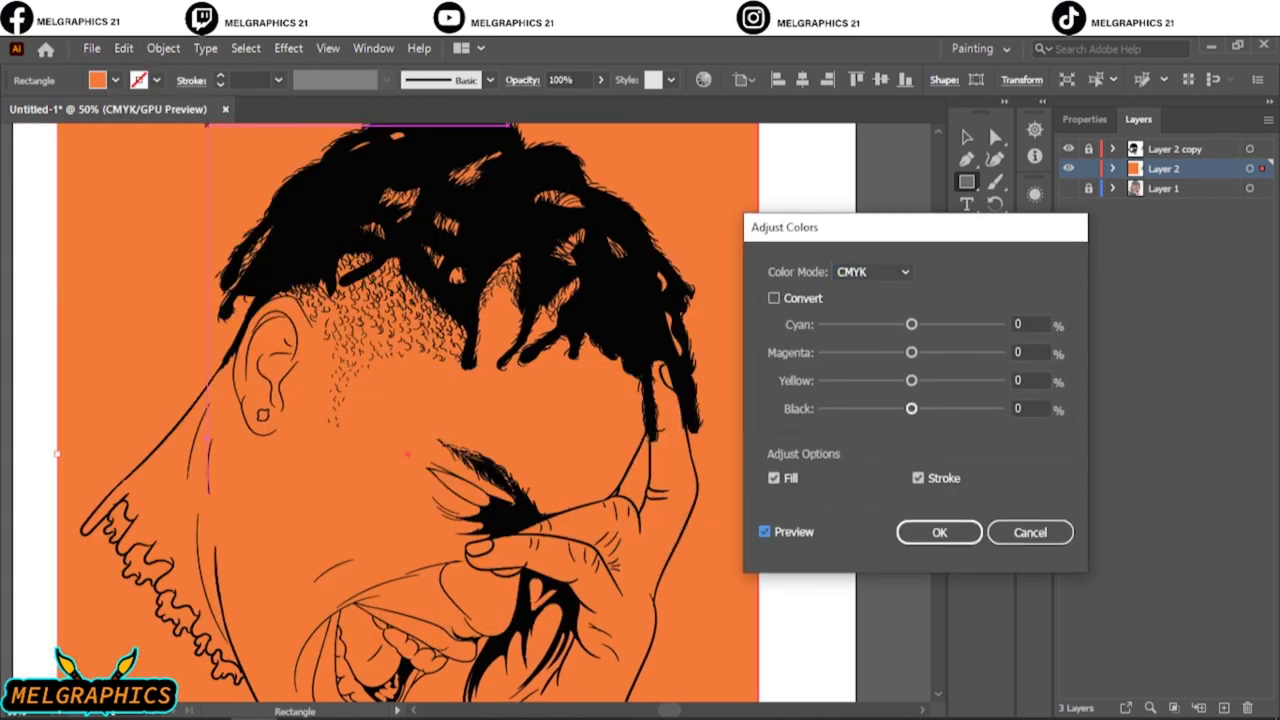
pyautogui.write('8')
pyautogui.hotkey('shift', 'Tab')
pyautogui.write('-6')
pyautogui.hotkey('shift', 'Tab')
pyautogui.hotkey('shift', 'Tab')
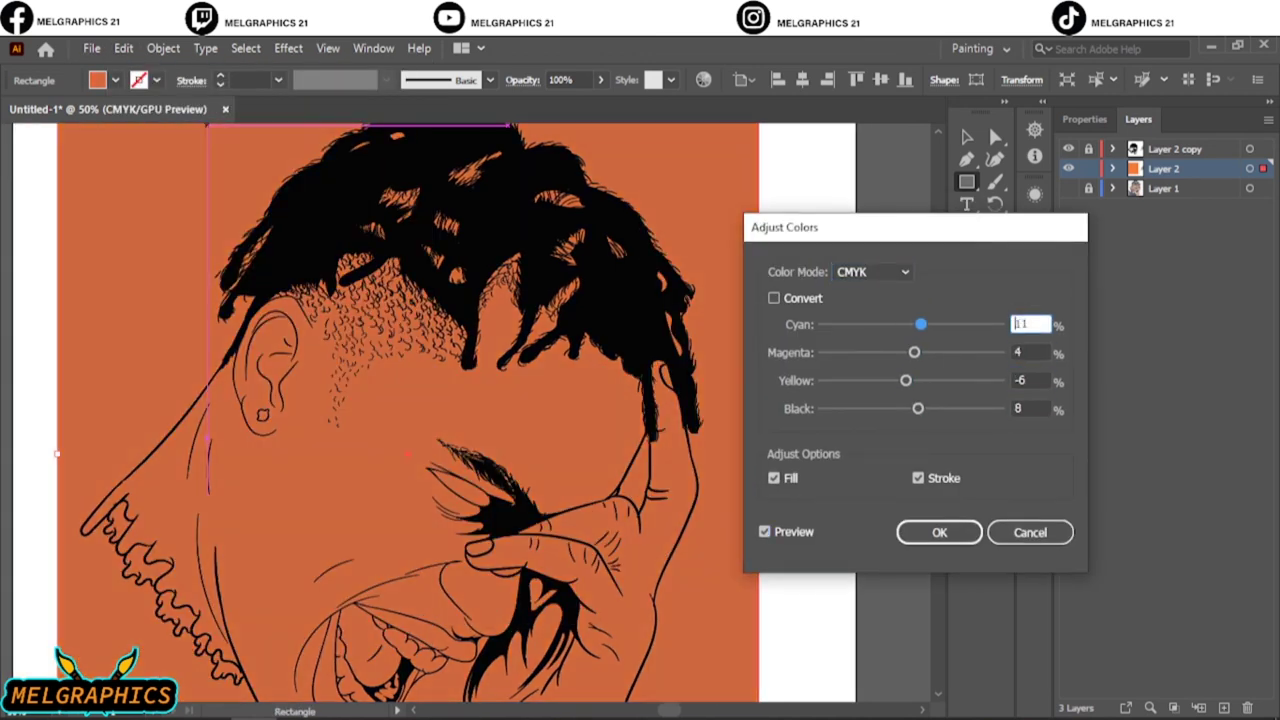
pyautogui.write('-13')
pyautogui.press('Tab')
pyautogui.press('Tab')
pyautogui.write('-13')
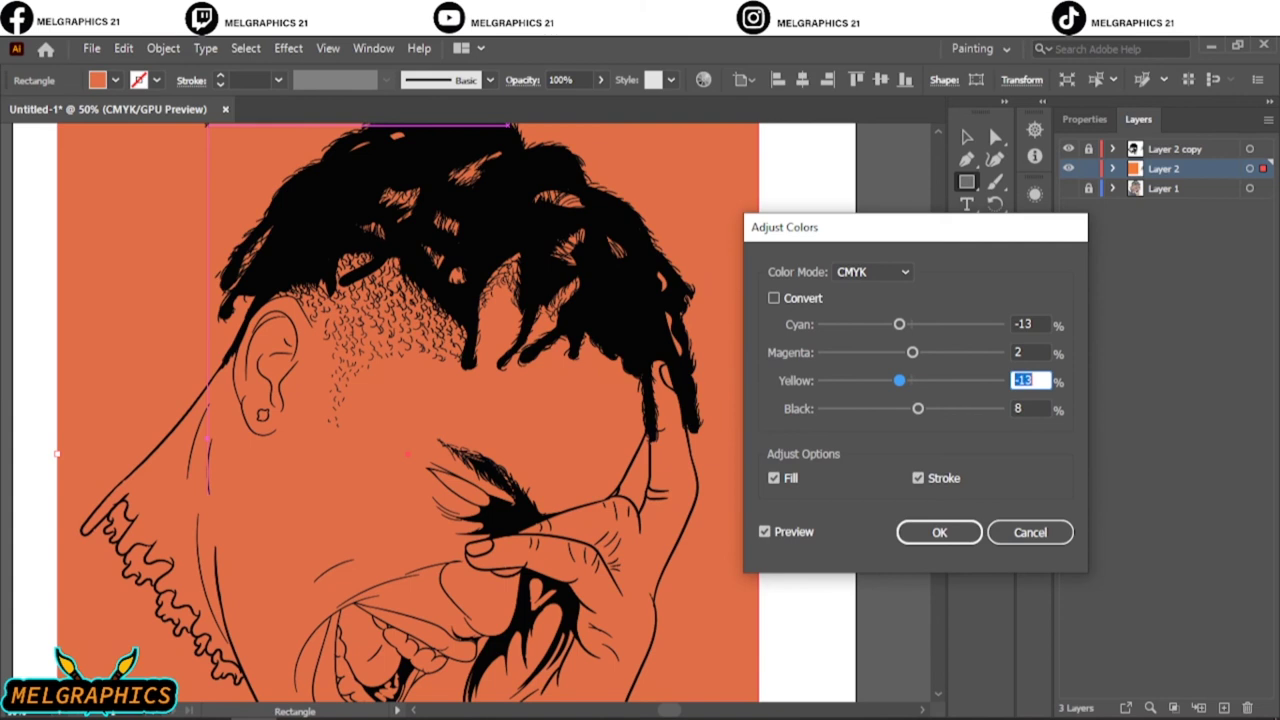
pyautogui.press('Tab')
pyautogui.write('10')
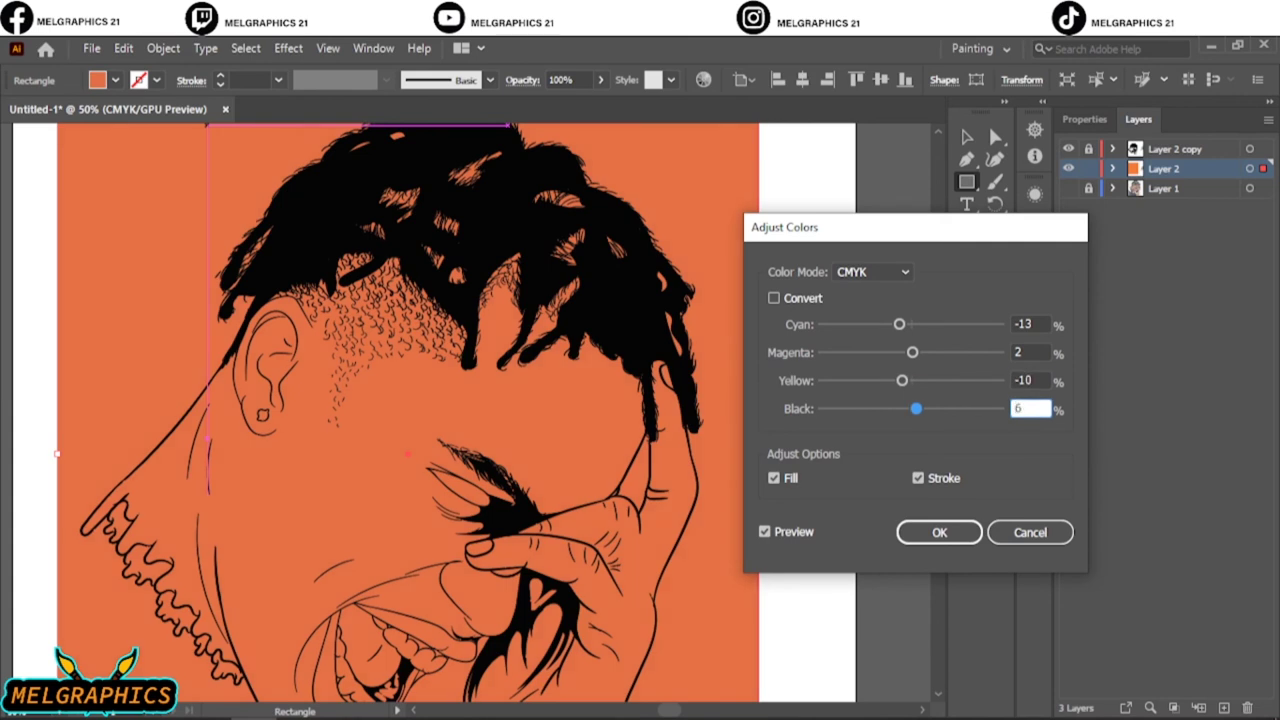
pyautogui.click(939, 532)
# Send the orange rectangle behind the line art and select all the artwork.
pyautogui.rightClick(732, 308)
pyautogui.click(1020, 669)
pyautogui.press('v')
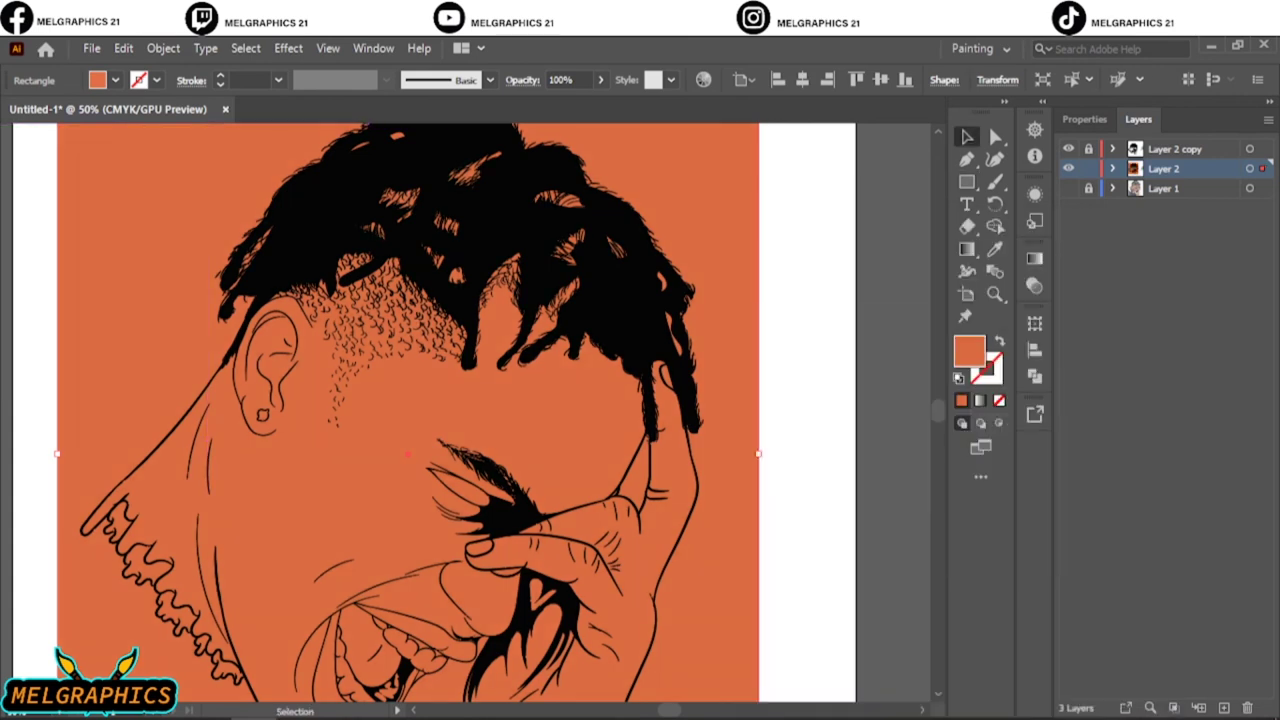
pyautogui.hotkey('ctrl', '0')
pyautogui.hotkey('ctrl', 'a')
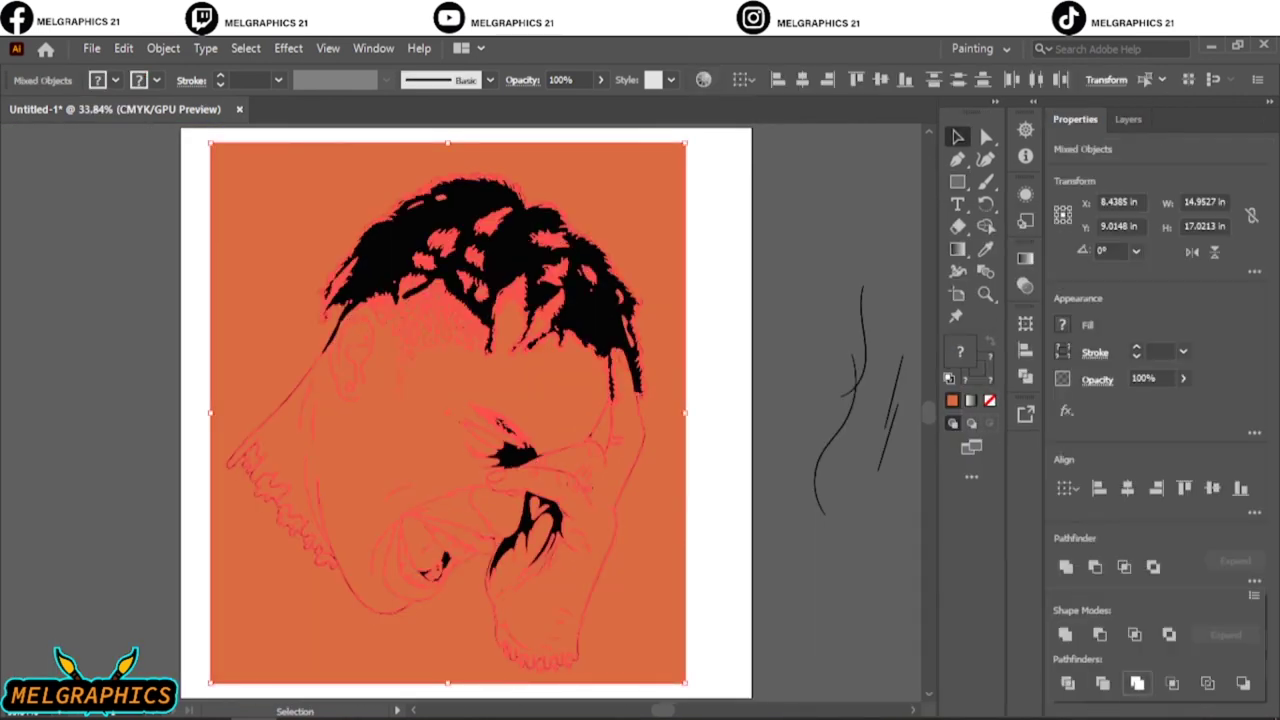
# Isolate the group and select a collar drip shape.
pyautogui.doubleClick(540, 500)
pyautogui.scroll(5, 528, 508)
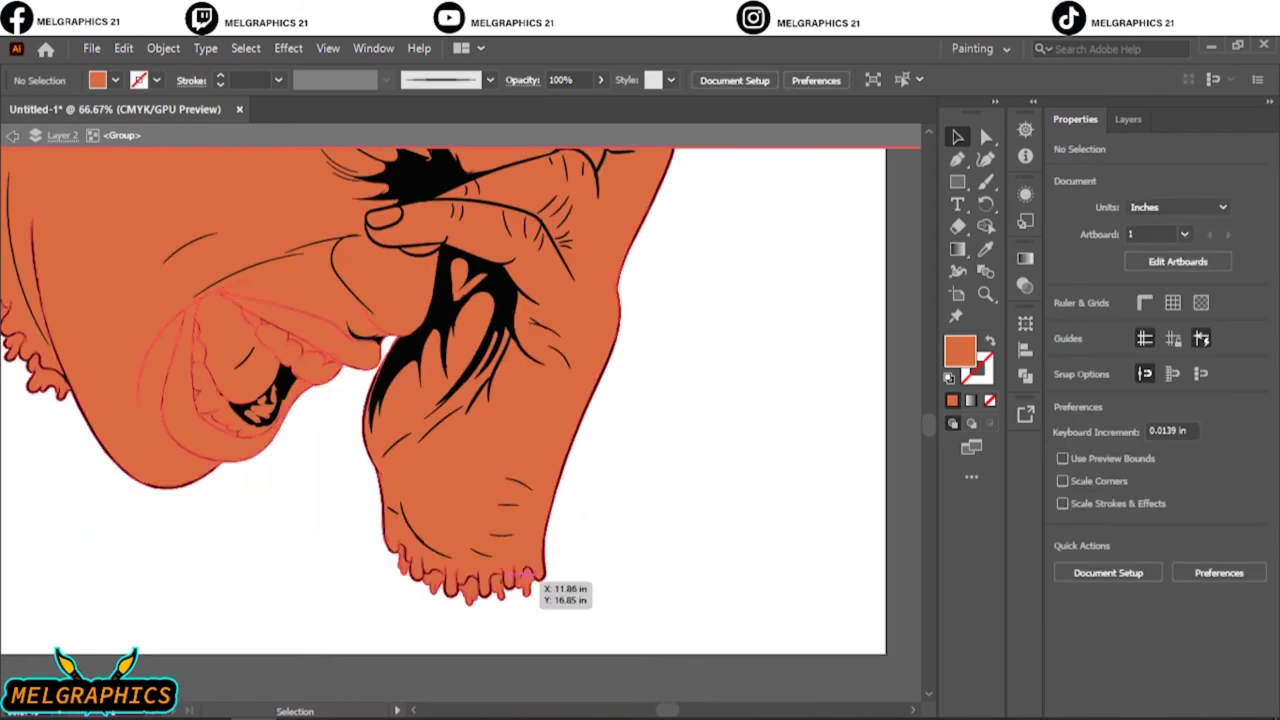
pyautogui.scroll(3, 290, 470)
pyautogui.click(280, 470)
pyautogui.scroll(-3, 460, 420)
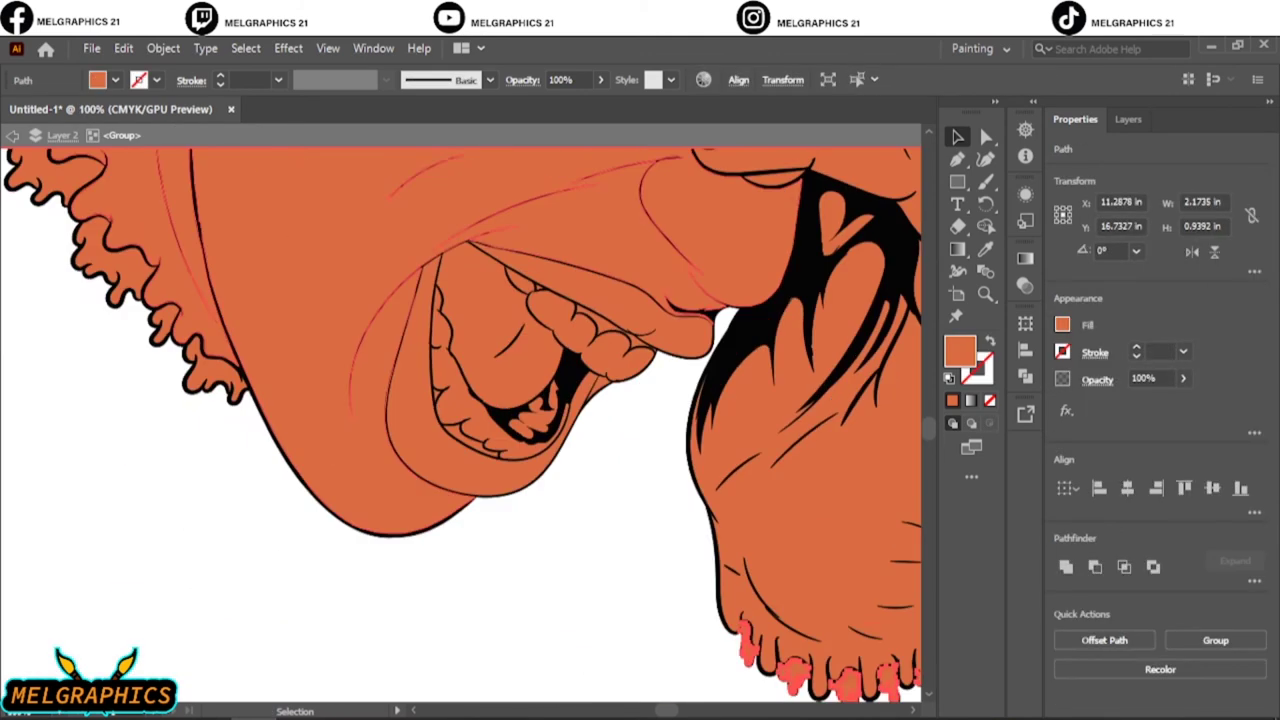
pyautogui.hscroll(3, 460, 420)
pyautogui.keyDown('shift'); pyautogui.click(640, 480); pyautogui.keyUp('shift')
pyautogui.click(285, 435)
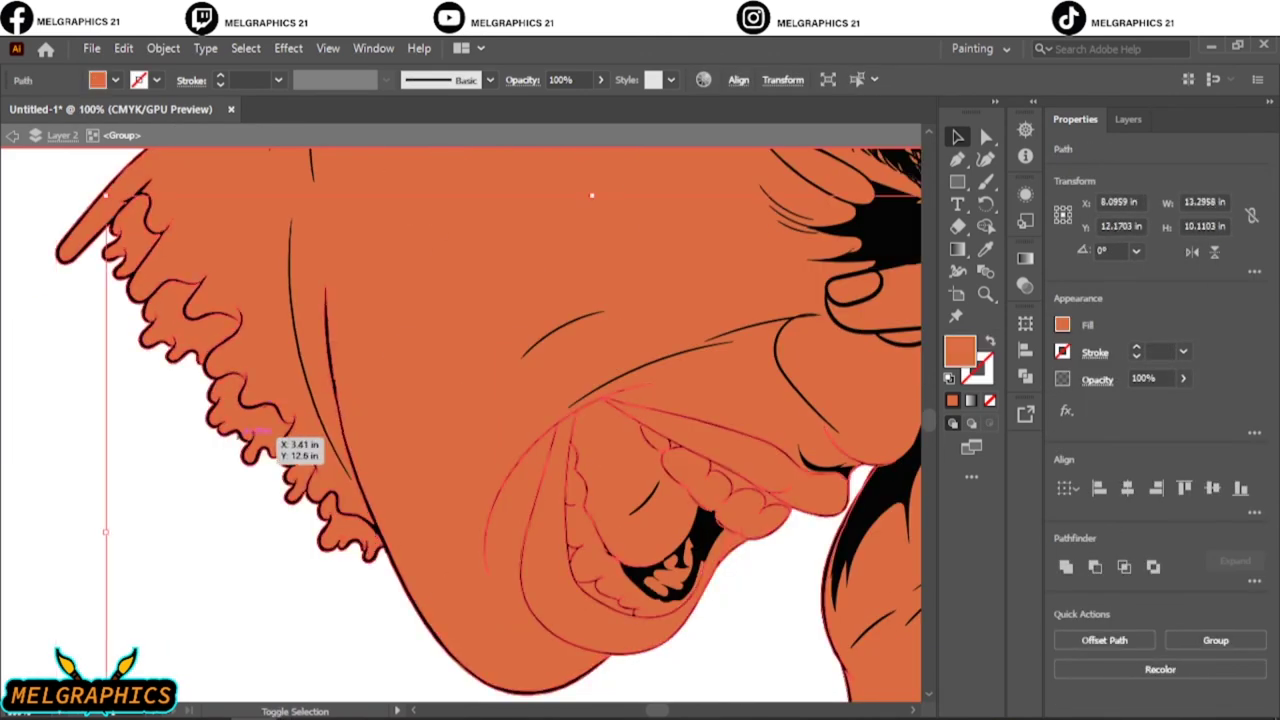
pyautogui.scroll(3, 285, 435)
# Fill the collar drip with dark red-brown #2D0B00, then select the gum shape inside the mouth.
pyautogui.doubleClick(960, 350)
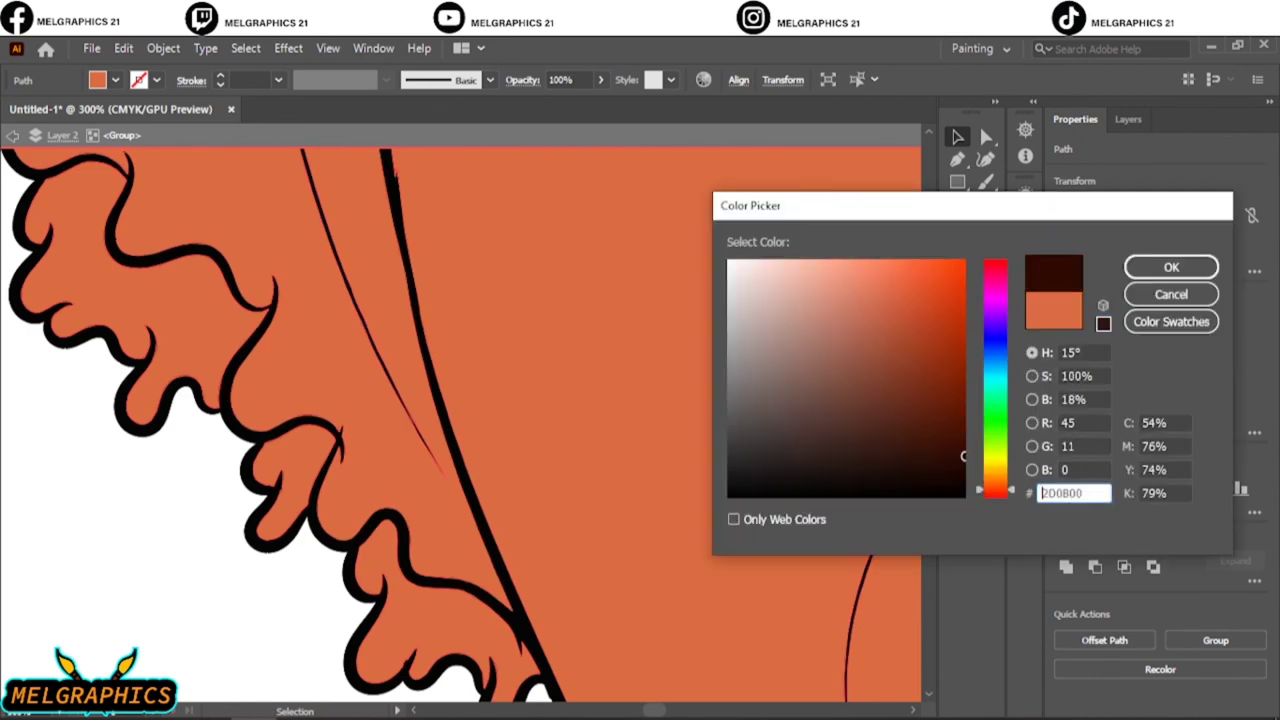
pyautogui.click(994, 470)
pyautogui.click(1086, 257)
pyautogui.hotkey('ctrl', 'shift', 'a')
pyautogui.hotkey('ctrl', '0')
pyautogui.scroll(3, 430, 530)
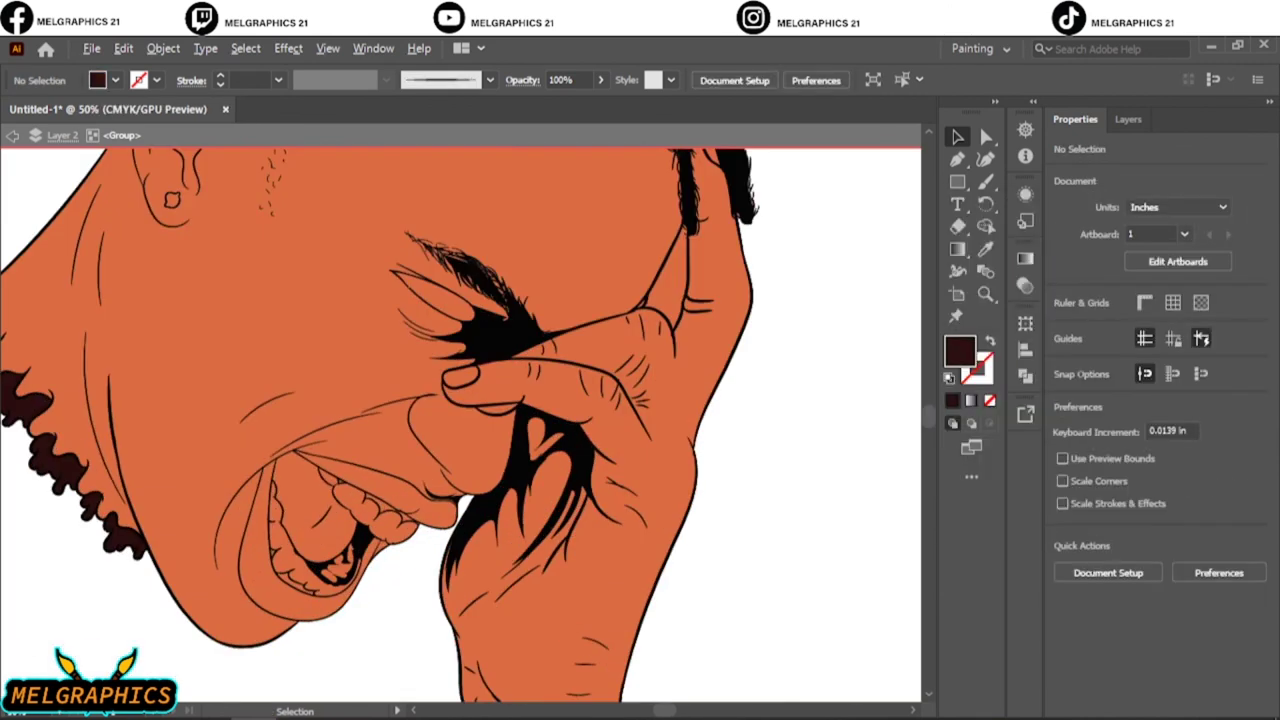
pyautogui.scroll(3, 430, 530)
pyautogui.click(300, 470)
# Give the teeth shape a brownish-orange fill, then try a darker shade.
pyautogui.doubleClick(960, 350)
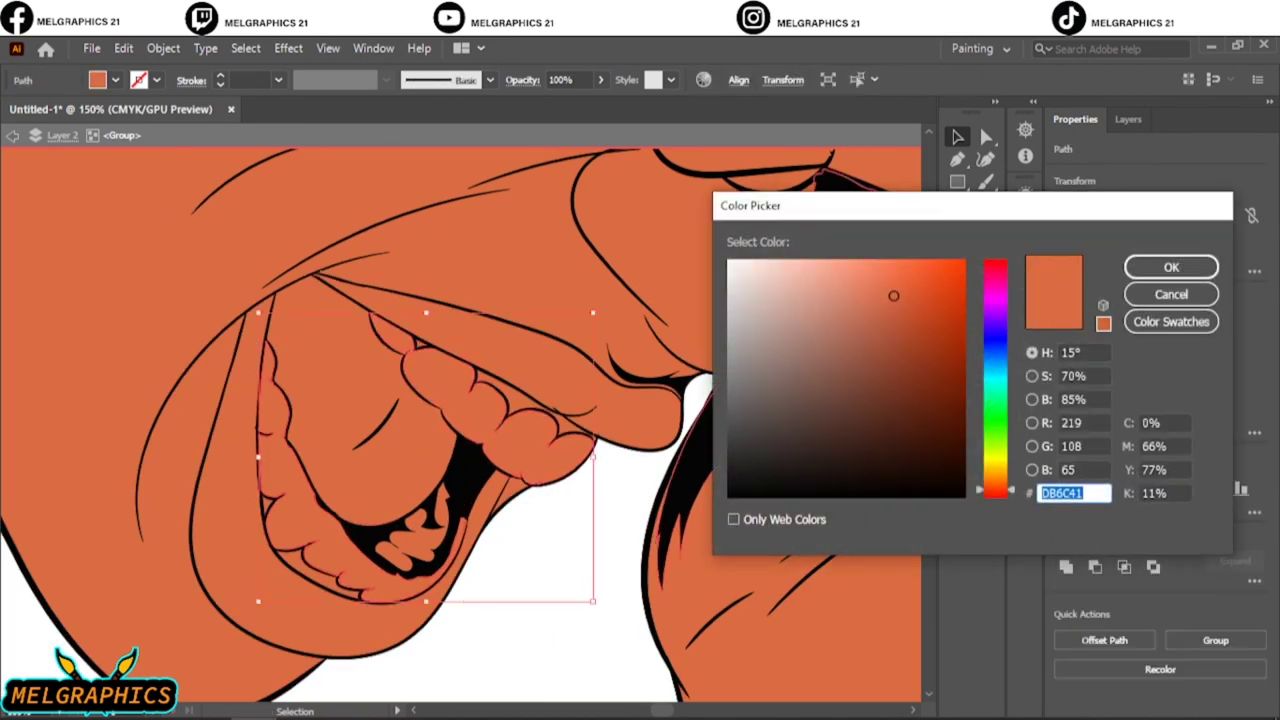
pyautogui.moveTo(996, 486); pyautogui.dragTo(996, 473)
pyautogui.click(937, 320)
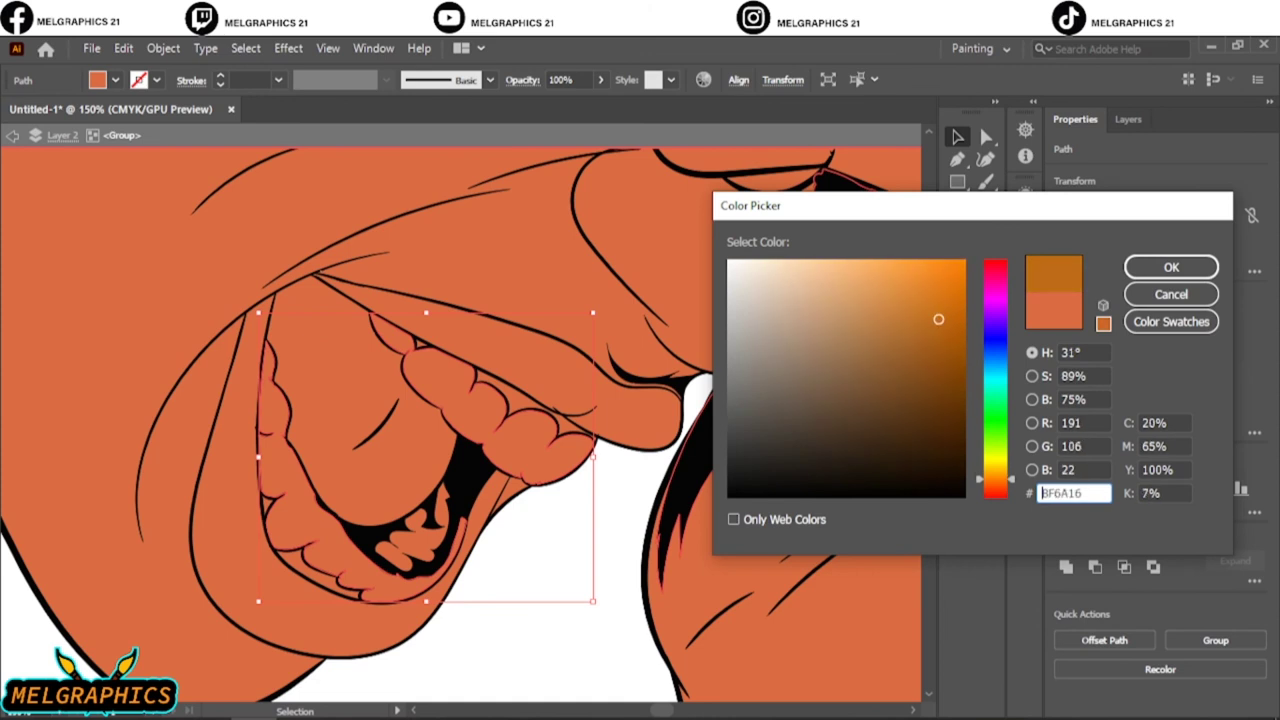
pyautogui.click(1171, 267)
pyautogui.doubleClick(960, 350)
pyautogui.click(872, 326)
pyautogui.click(891, 348)
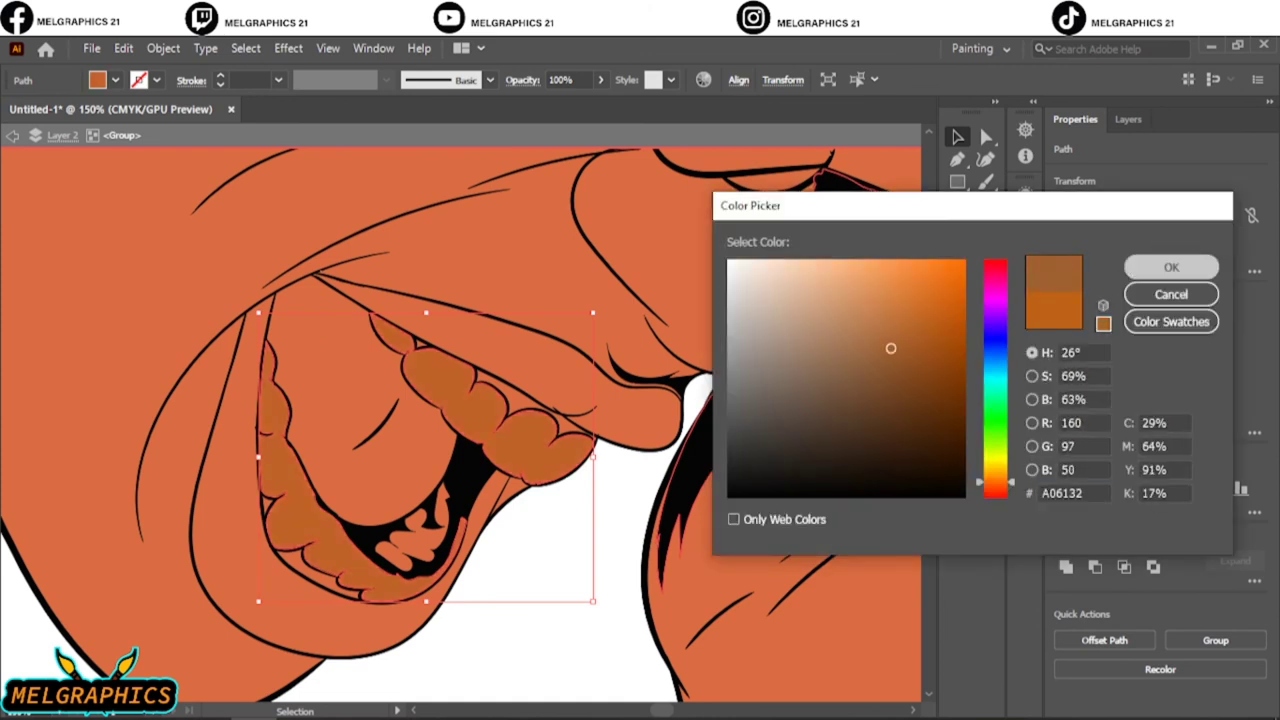
pyautogui.click(1171, 267)
# Undo the darker shade and recolour the teeth golden brown instead.
pyautogui.hotkey('ctrl', 'z')
pyautogui.doubleClick(960, 350)
pyautogui.click(889, 302)
pyautogui.click(901, 319)
pyautogui.moveTo(996, 486); pyautogui.dragTo(996, 476)
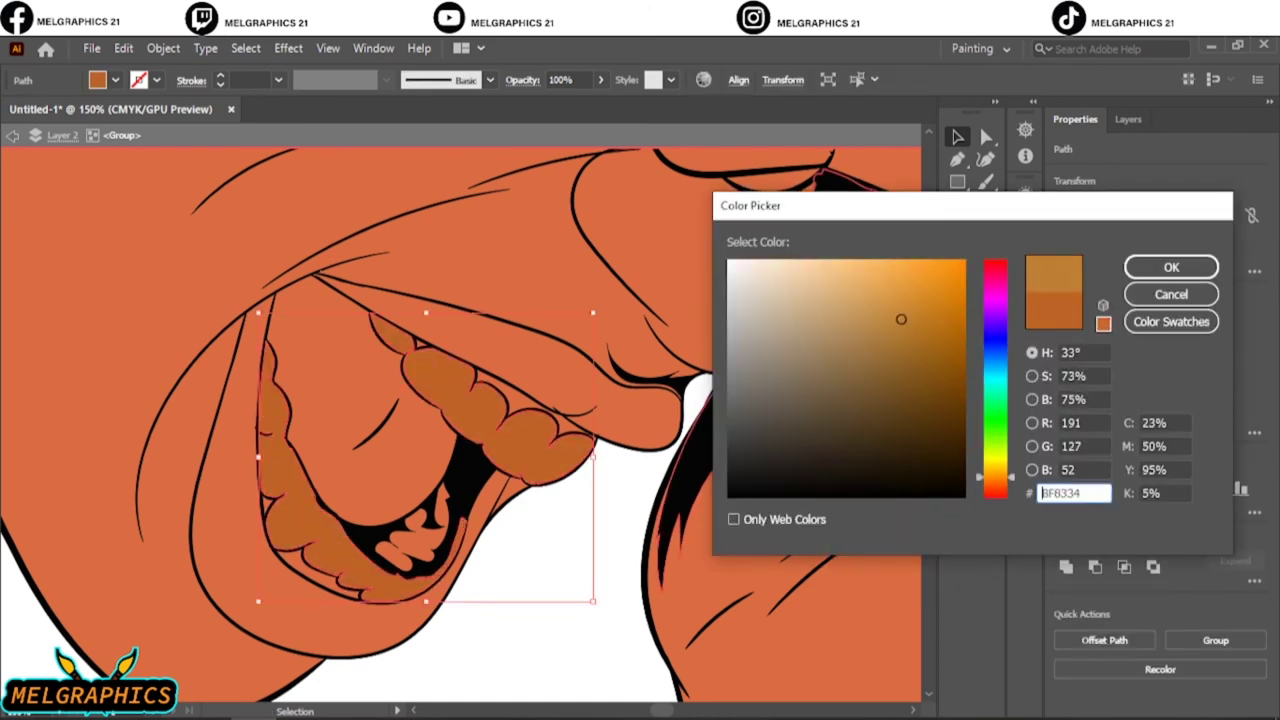
pyautogui.click(900, 334)
pyautogui.click(1171, 267)
# Fill the tongue shape with a deep red.
pyautogui.scroll(1, 460, 470)
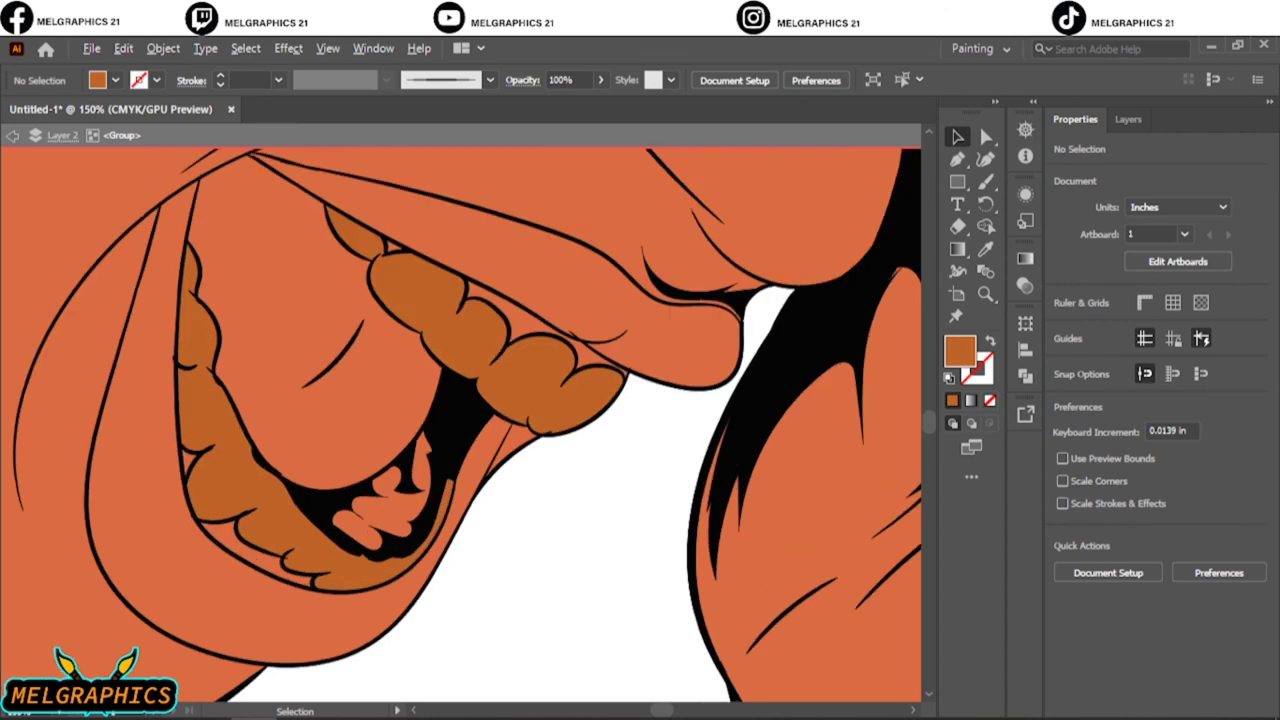
pyautogui.click(480, 500)
pyautogui.click(420, 330)
pyautogui.doubleClick(960, 350)
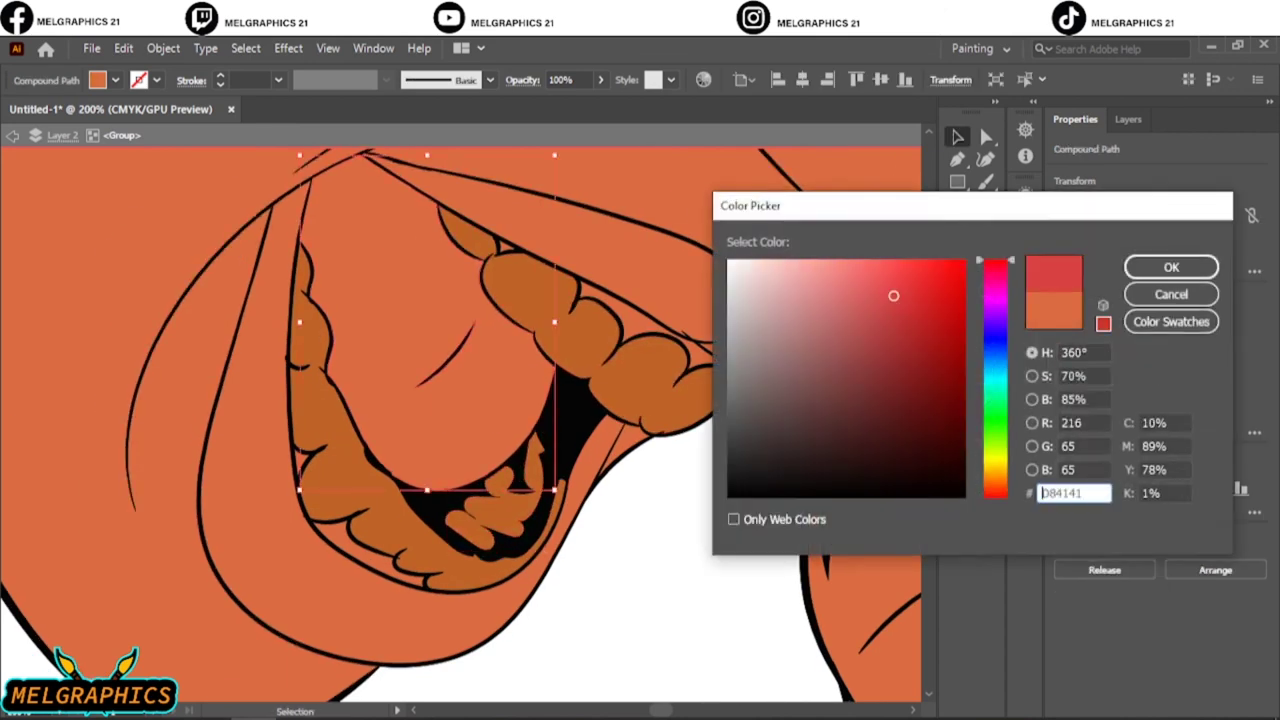
pyautogui.click(1171, 267)
# Give the lip shape and the upper lip band reddish coral fills.
pyautogui.click(240, 560)
pyautogui.doubleClick(960, 345)
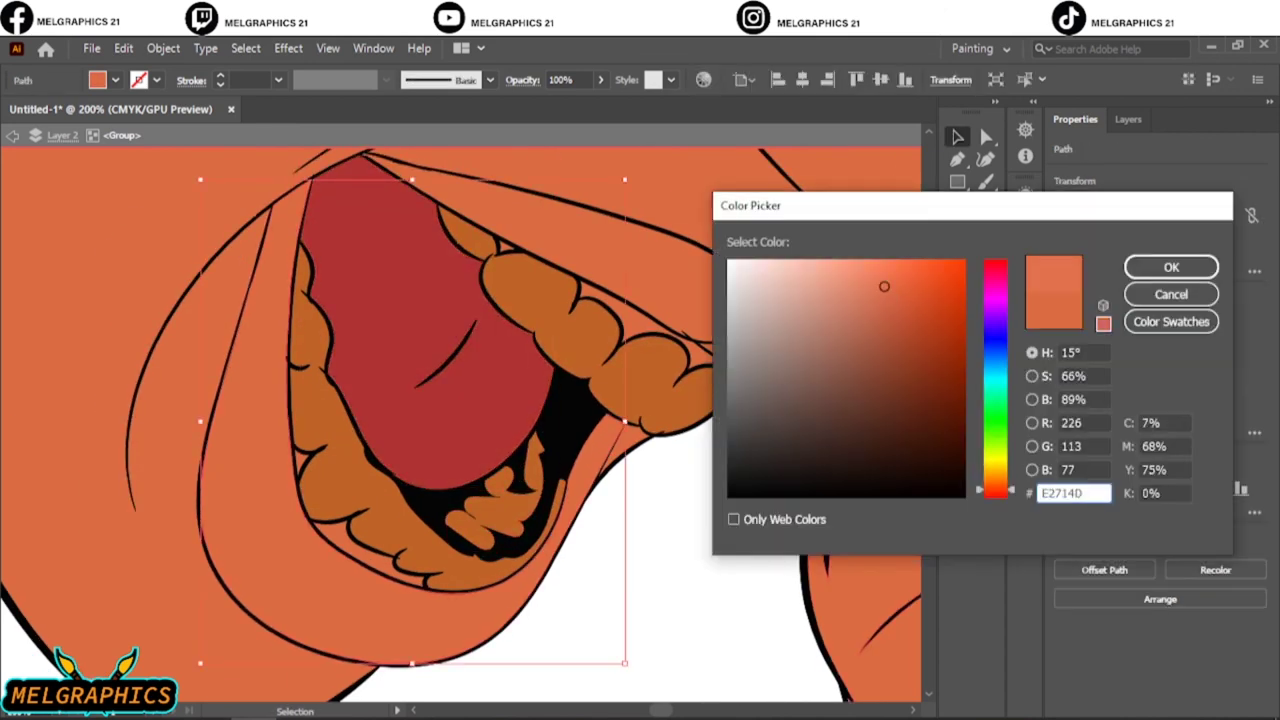
pyautogui.press('Return')
pyautogui.hotkey('ctrl', 'shift', 'a')
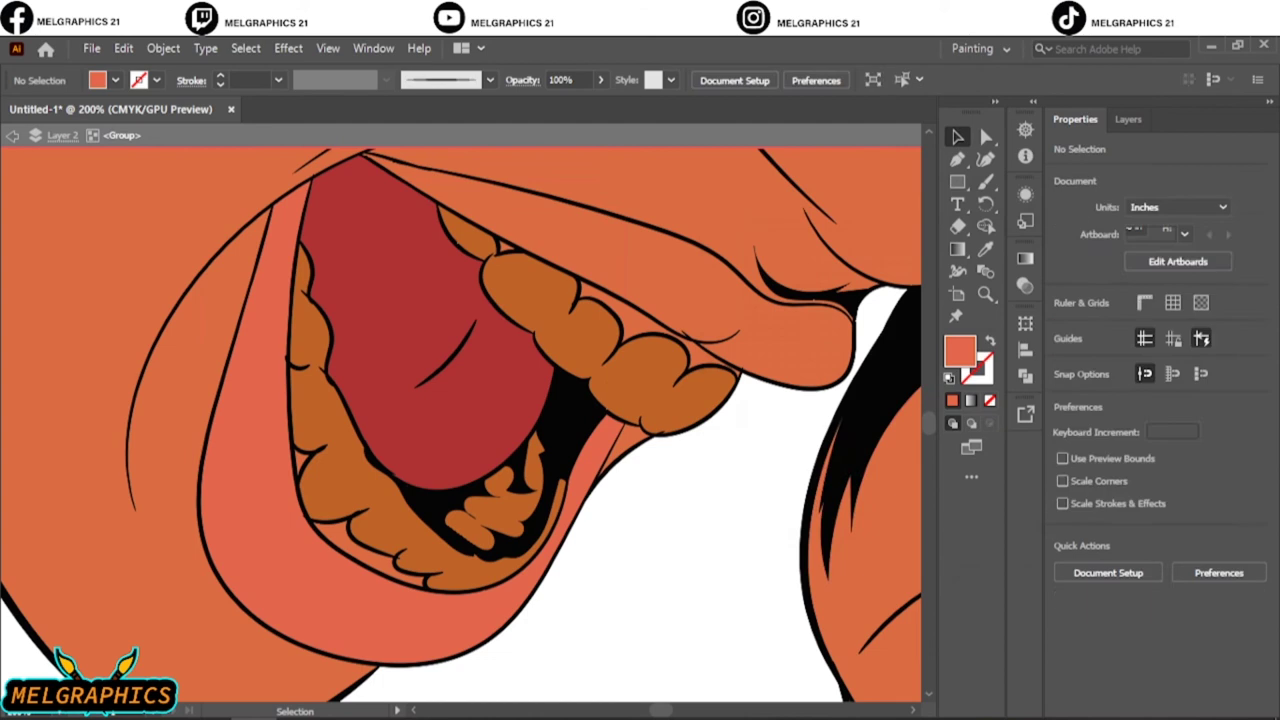
pyautogui.click(620, 250)
pyautogui.doubleClick(960, 350)
pyautogui.click(902, 310)
pyautogui.press('Return')
pyautogui.hotkey('ctrl', 'shift', 'a')
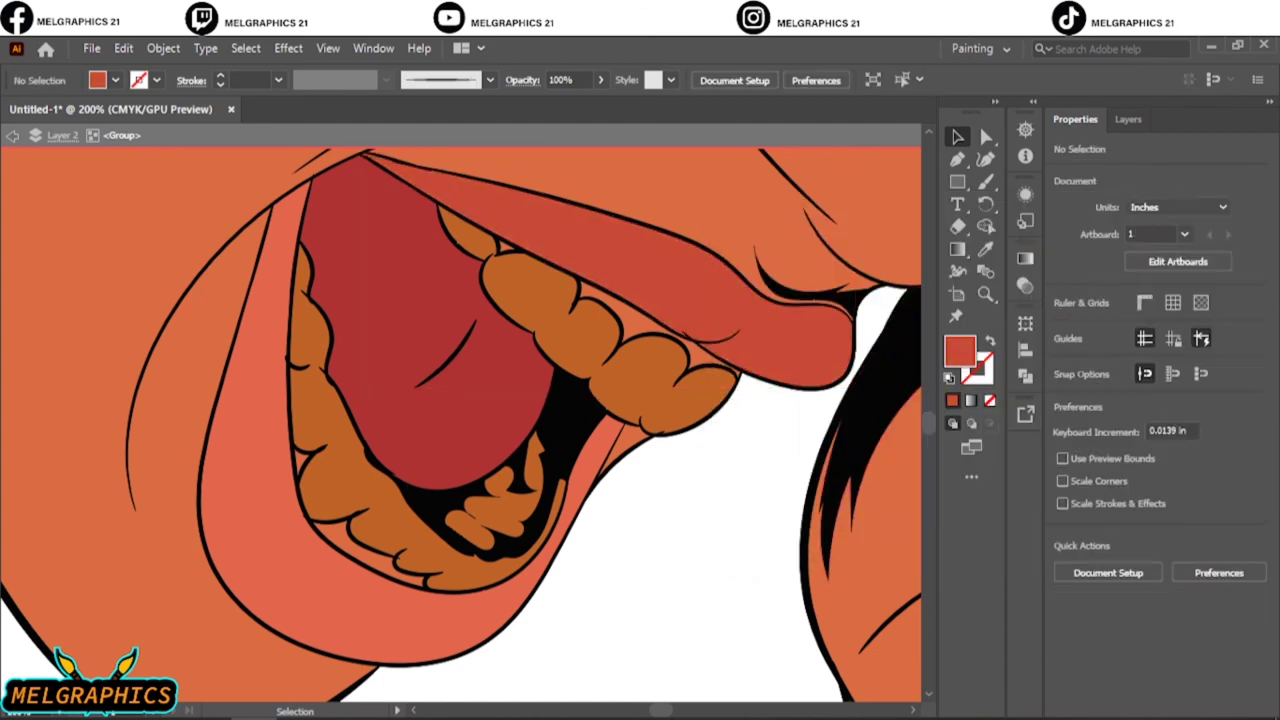
# Recolour the upper lip shape with a redder fill.
pyautogui.hotkey('ctrl', '0')
pyautogui.keyDown('alt'); pyautogui.scroll(5, 400, 330); pyautogui.keyUp('alt')
pyautogui.click(400, 330)
pyautogui.doubleClick(960, 345)
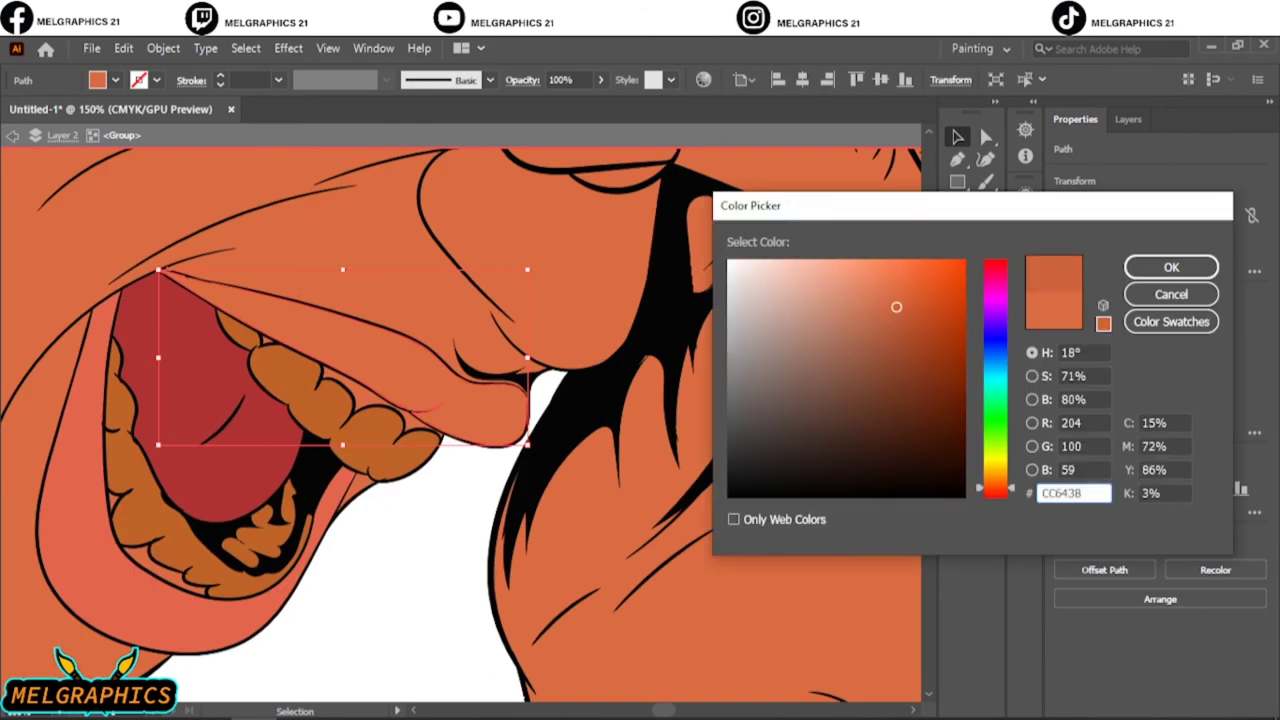
pyautogui.click(900, 320)
pyautogui.press('Return')
pyautogui.hotkey('ctrl', 'shift', 'a')
# Fill the eye white with a pale light-cyan blue.
pyautogui.hotkey('ctrl', '0')
pyautogui.keyDown('alt'); pyautogui.scroll(5, 600, 330); pyautogui.keyUp('alt')
pyautogui.click(600, 375)
pyautogui.doubleClick(957, 350)
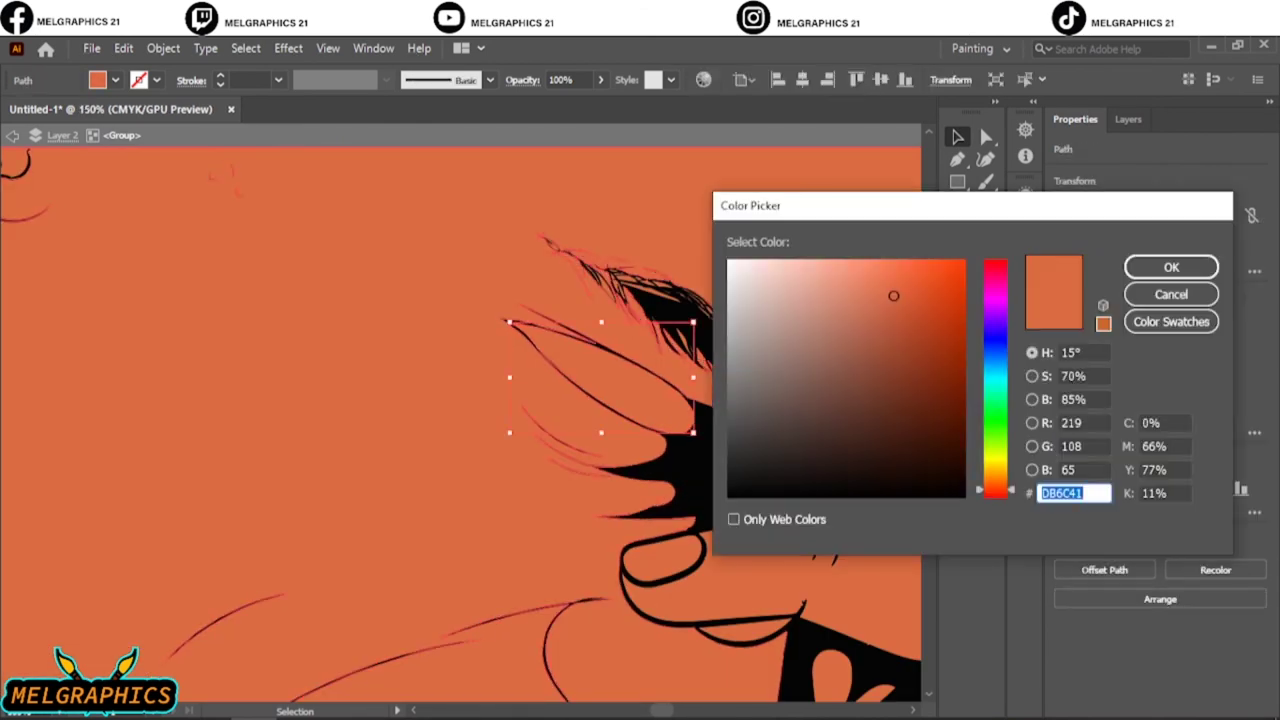
pyautogui.click(995, 375)
pyautogui.moveTo(791, 289); pyautogui.dragTo(760, 283)
pyautogui.press('Return')
# Give the earring a light grey fill.
pyautogui.hotkey('ctrl', '0')
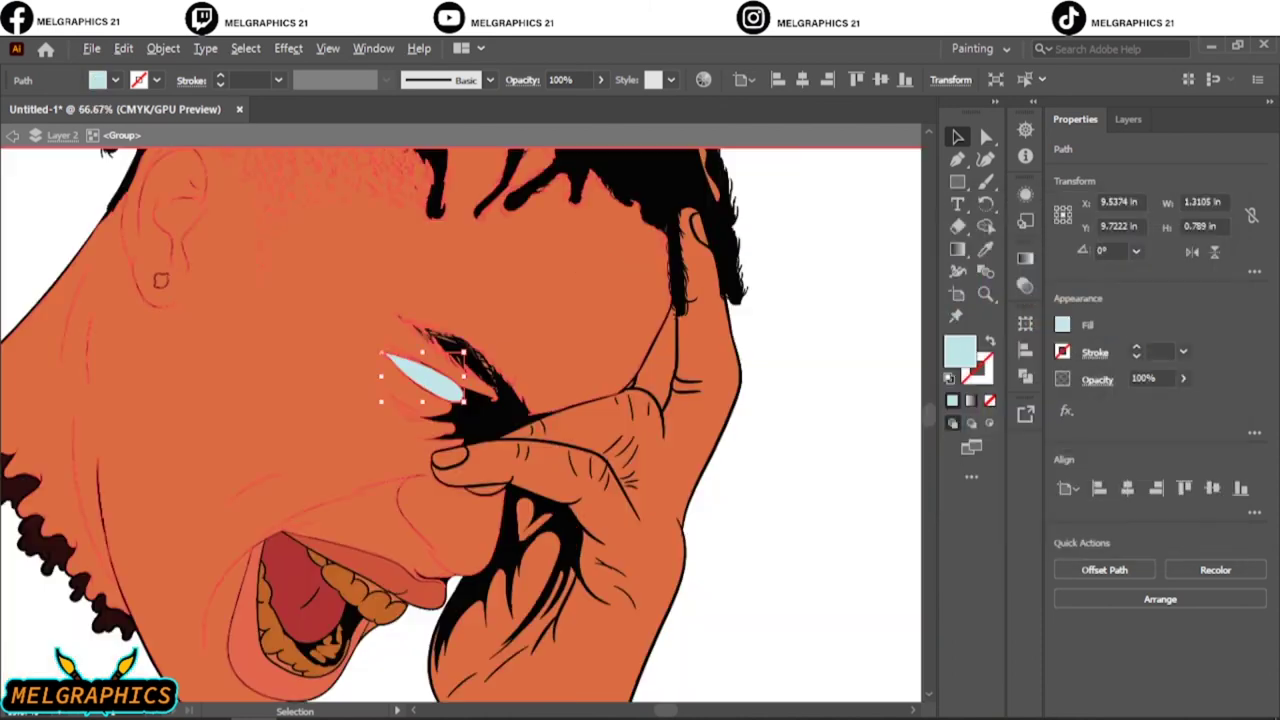
pyautogui.keyDown('alt'); pyautogui.scroll(5, 160, 280); pyautogui.keyUp('alt')
pyautogui.click(457, 357)
pyautogui.doubleClick(960, 350)
pyautogui.click(737, 300)
pyautogui.press('Return')
# Give the fingernail a lighter orange fill and clear the selection.
pyautogui.hotkey('ctrl', '0')
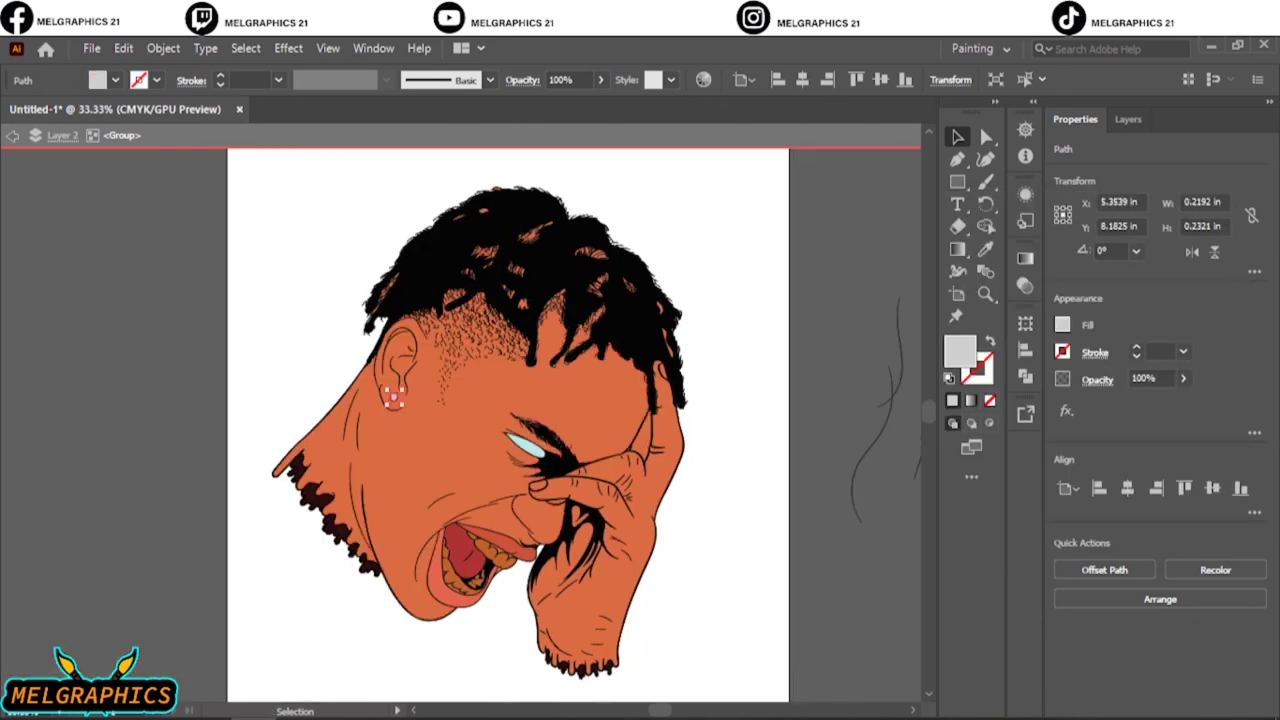
pyautogui.keyDown('alt'); pyautogui.scroll(5, 650, 380); pyautogui.keyUp('alt')
pyautogui.keyDown('alt'); pyautogui.scroll(-3, 495, 305); pyautogui.keyUp('alt')
pyautogui.click(495, 305)
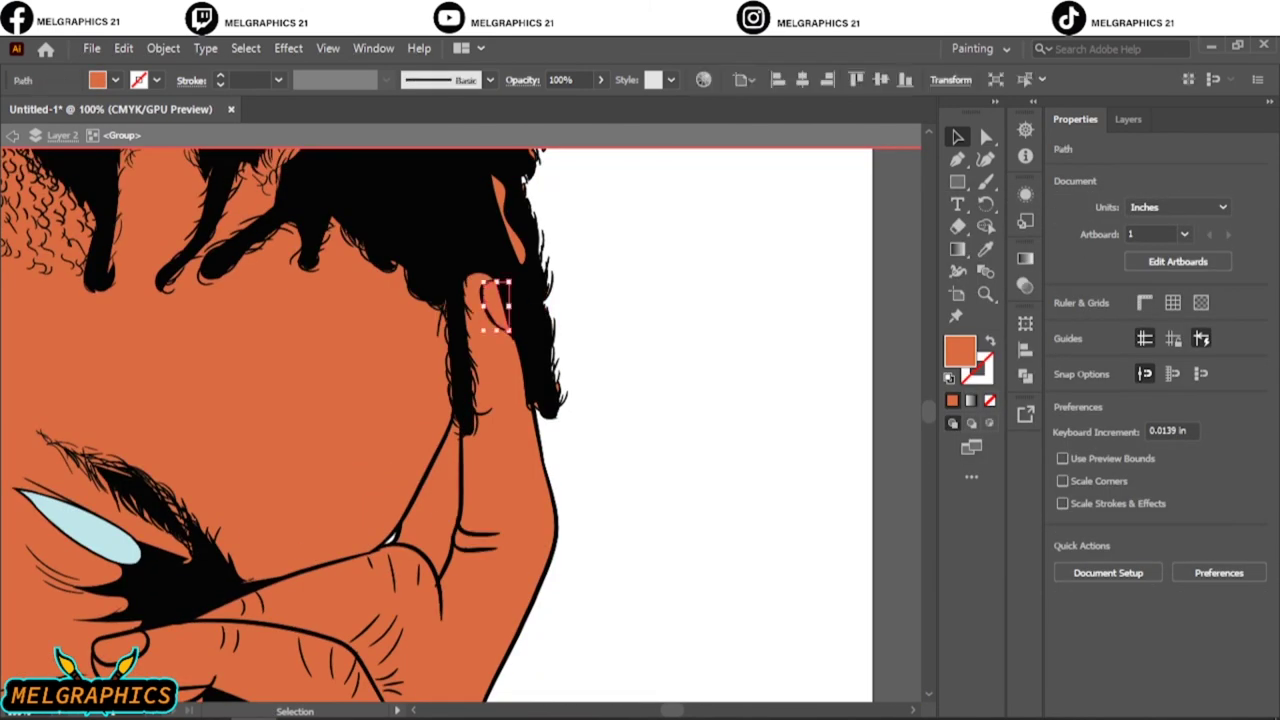
pyautogui.scroll(2, 200, 620)
pyautogui.click(105, 320)
pyautogui.doubleClick(960, 350)
pyautogui.click(874, 283)
pyautogui.press('Return')
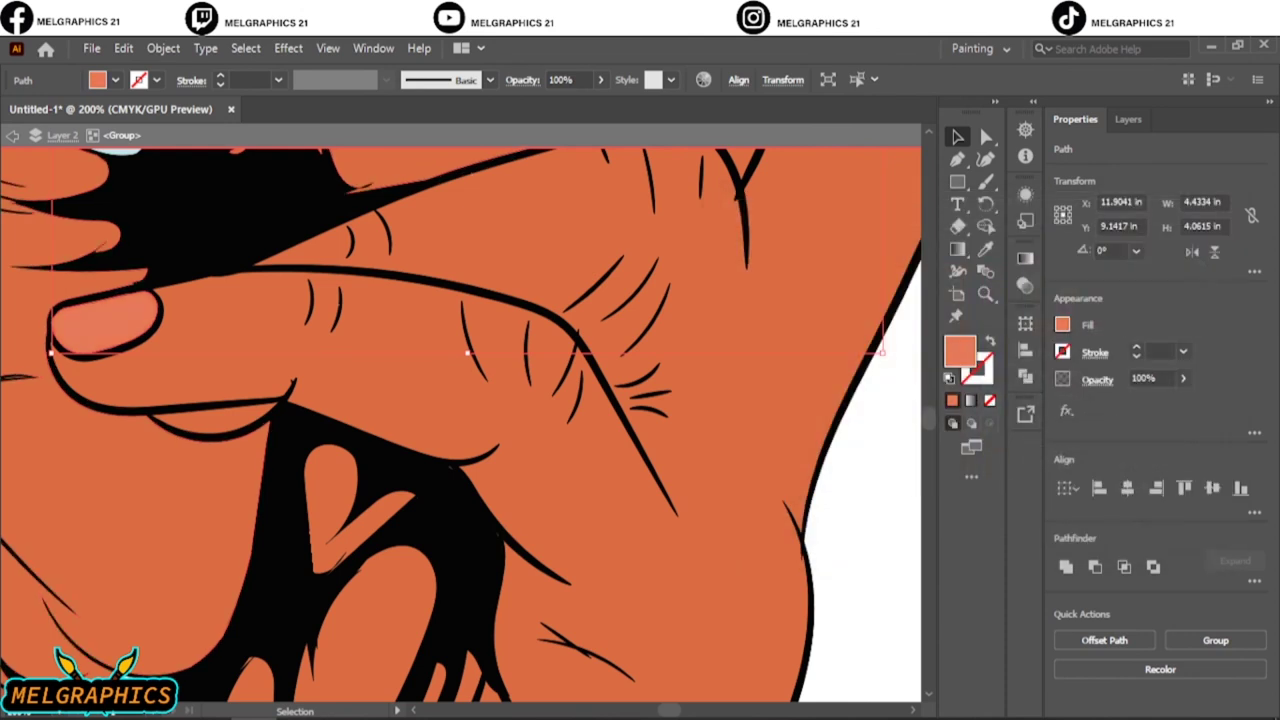
pyautogui.hotkey('ctrl', 'shift', 'a')
# Show the Layers panel and scroll through its layer rows.
pyautogui.press('F7')
pyautogui.scroll(1, 1165, 420)
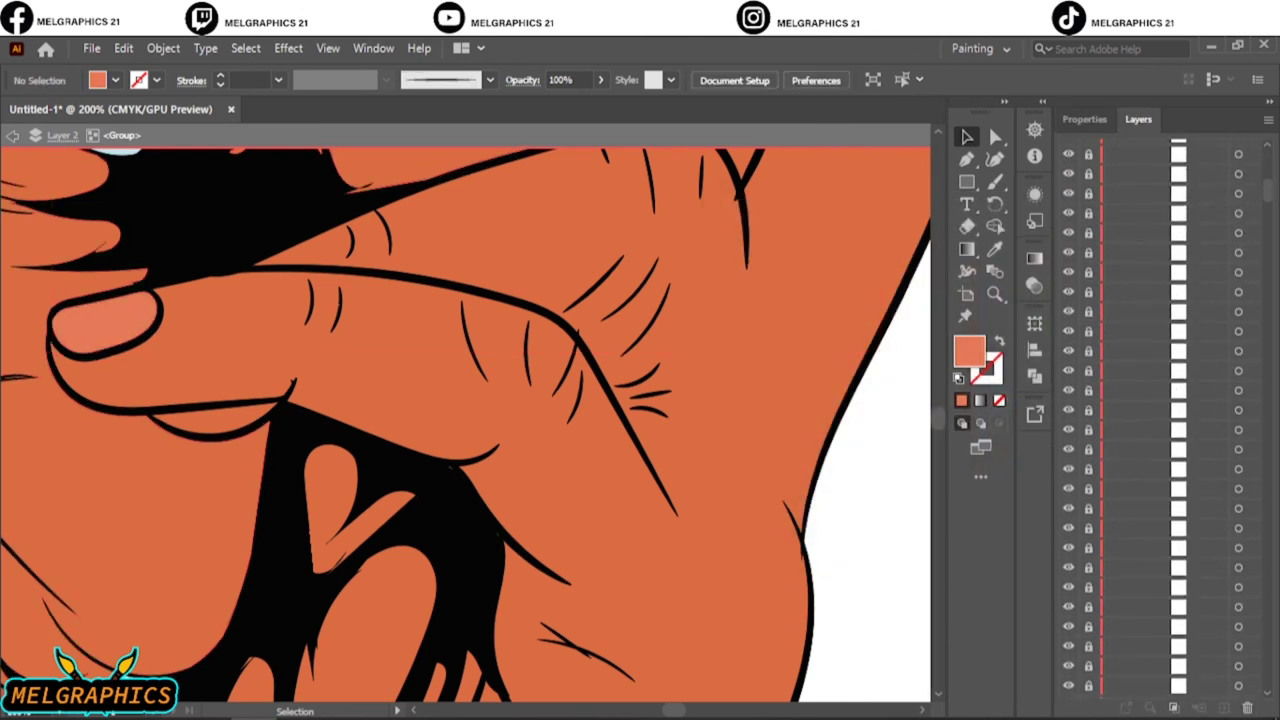
pyautogui.scroll(-3, 1160, 420)
pyautogui.scroll(-3, 1160, 420)
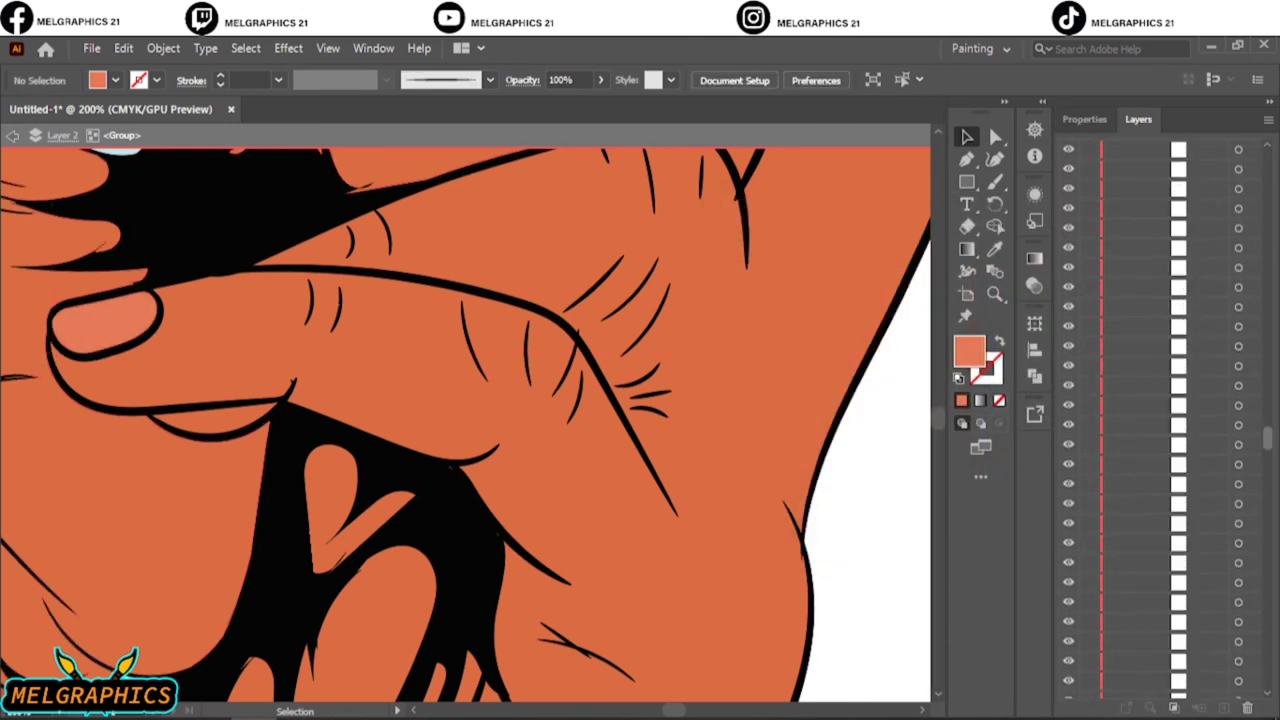
pyautogui.click(1238, 404)
pyautogui.hotkey('ctrl', '-')
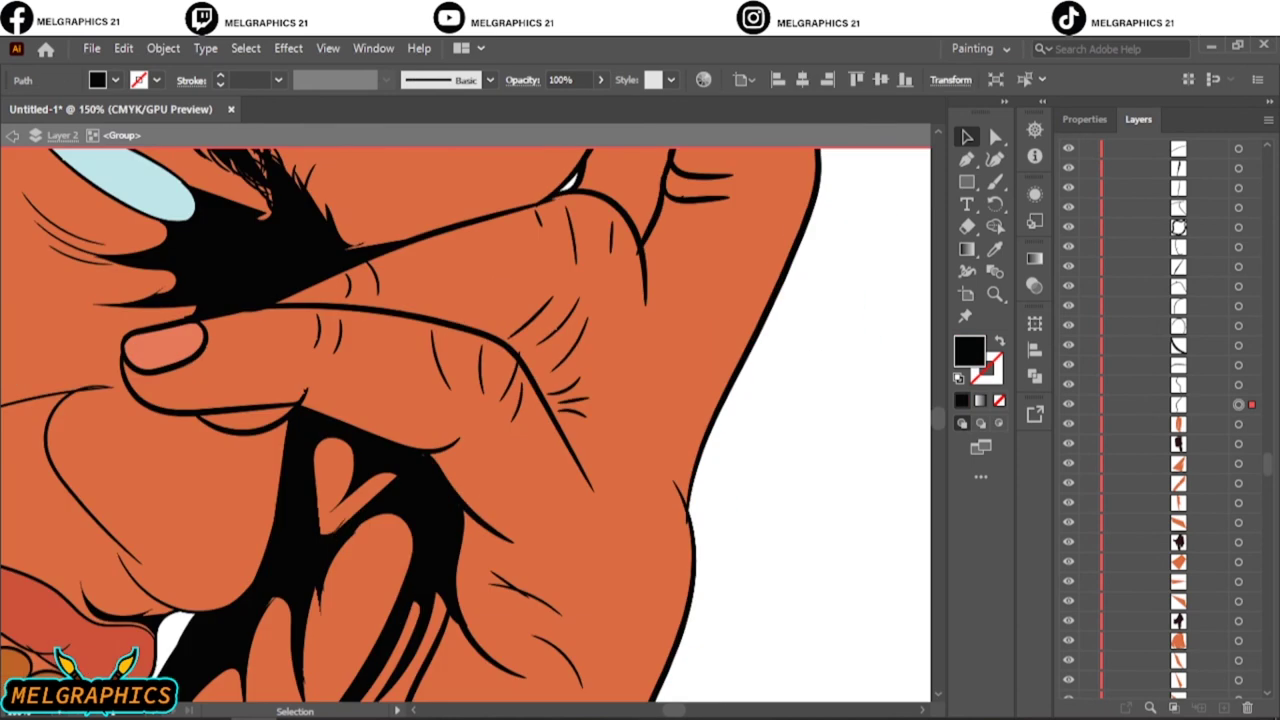
pyautogui.scroll(5, 1160, 420)
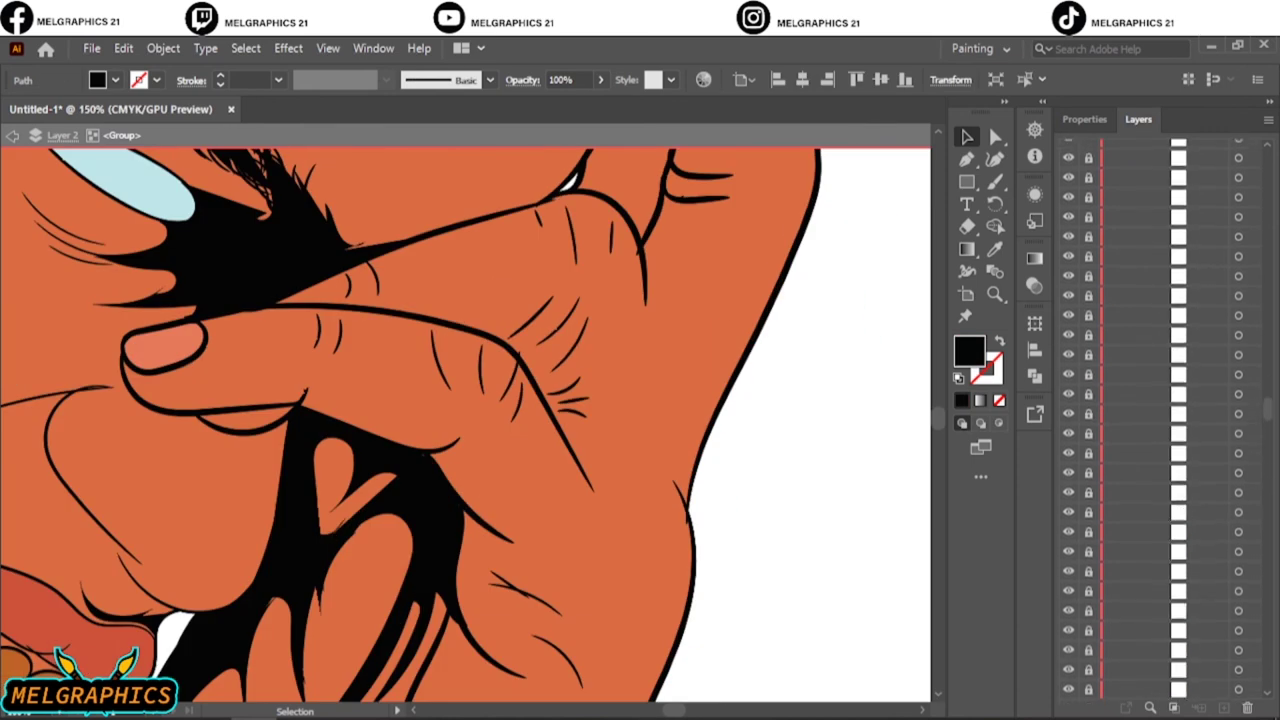
pyautogui.scroll(3, 1160, 420)
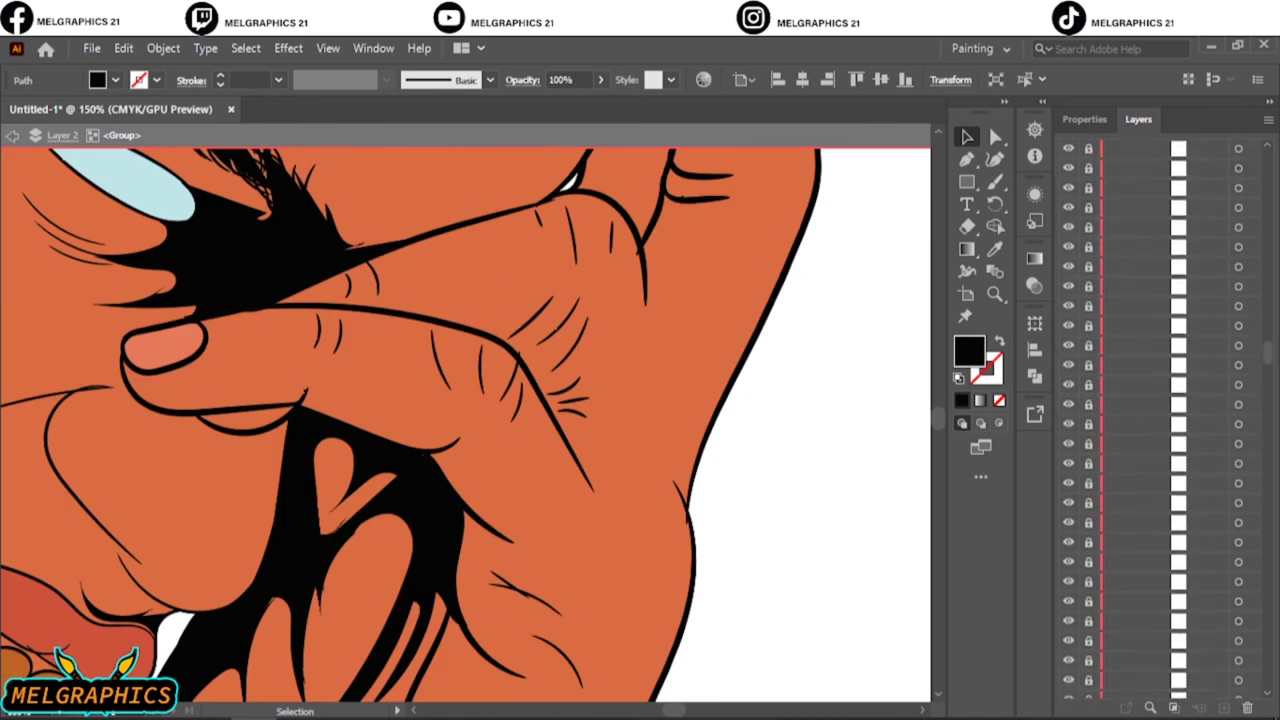
pyautogui.scroll(1, 1160, 420)
pyautogui.hotkey('ctrl', 'shift', 'a')
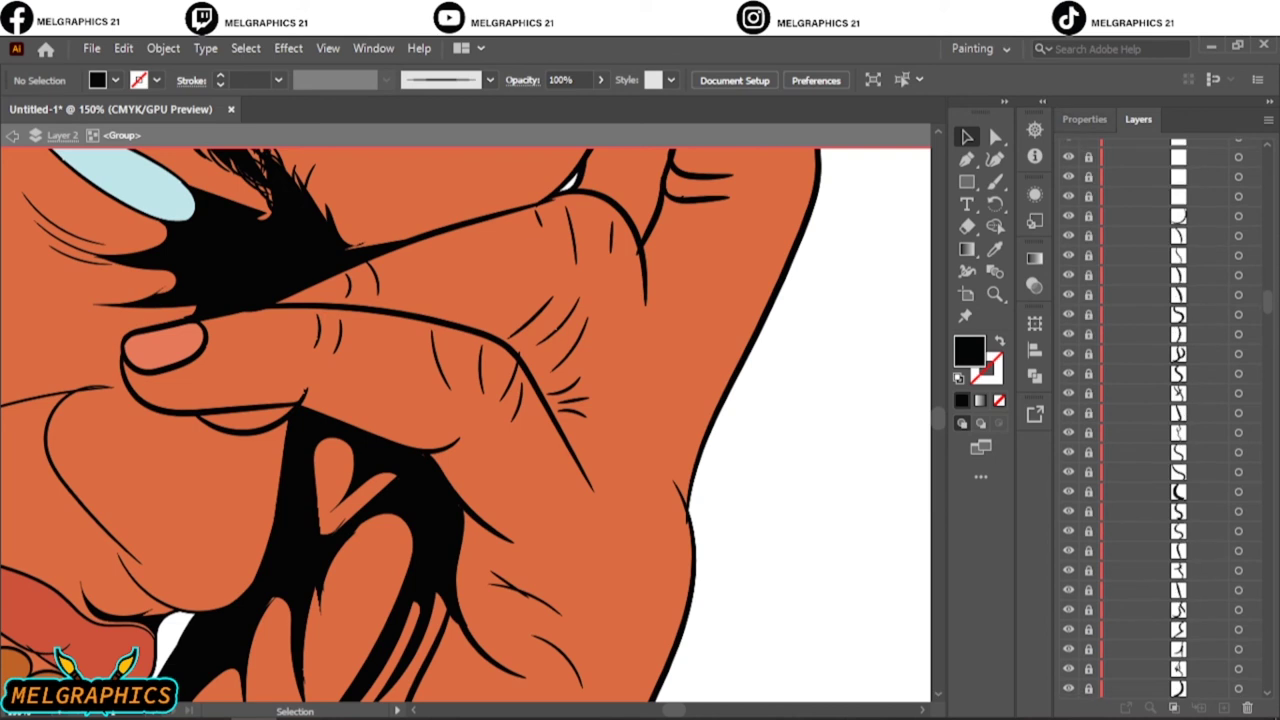
pyautogui.scroll(2, 1160, 420)
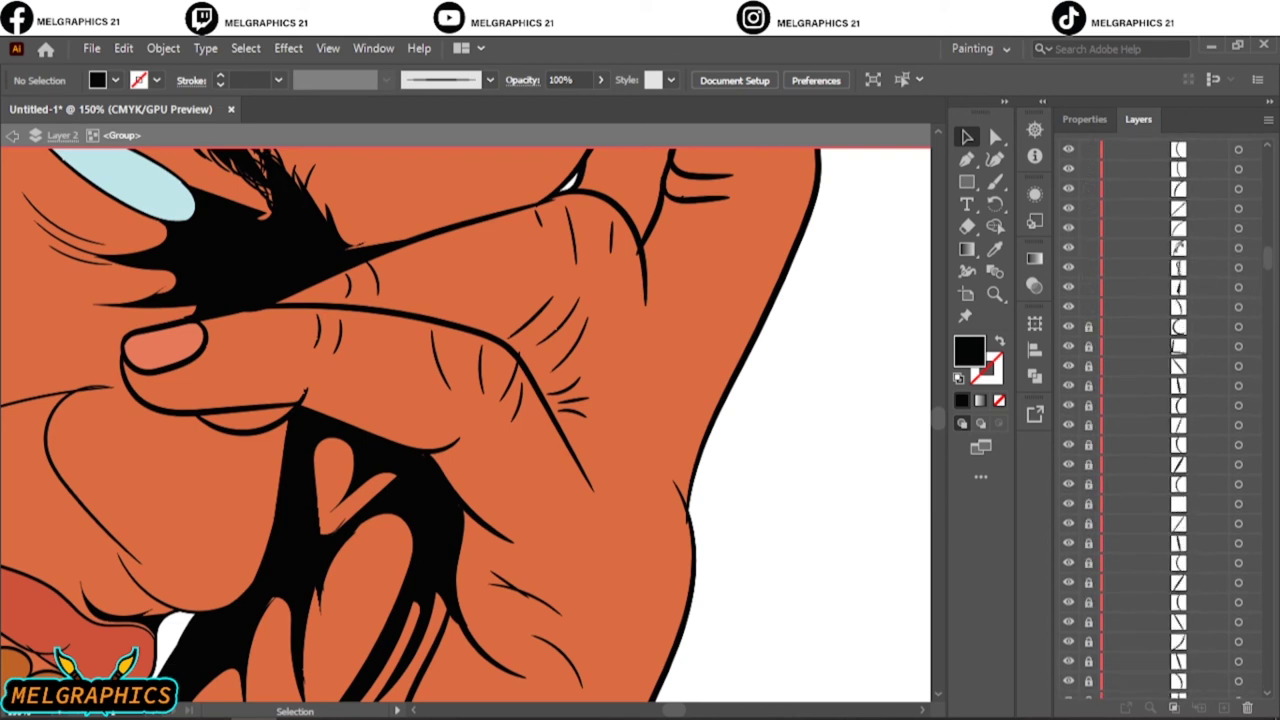
pyautogui.scroll(1, 1160, 420)
pyautogui.scroll(1, 1160, 420)
pyautogui.scroll(1, 1160, 420)
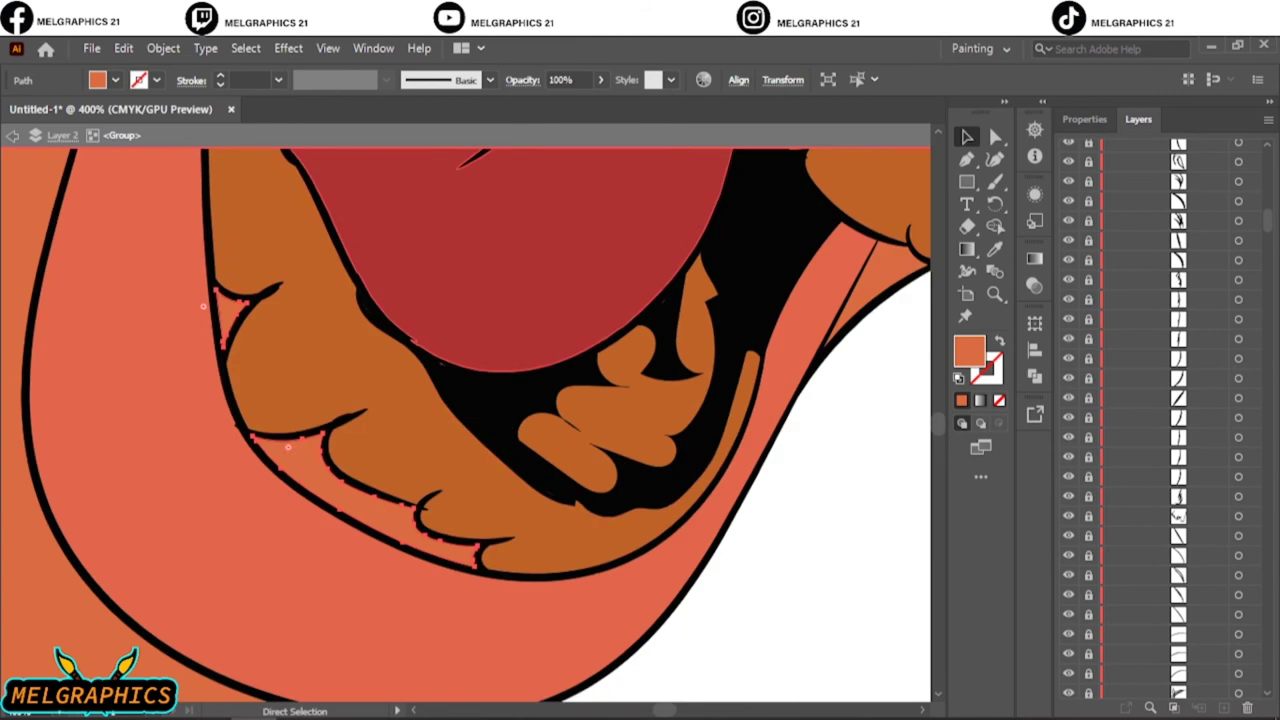
# Fill one mouth shape with red #E24C49 and the upper lip with darker #C44E38.
pyautogui.doubleClick(969, 350)
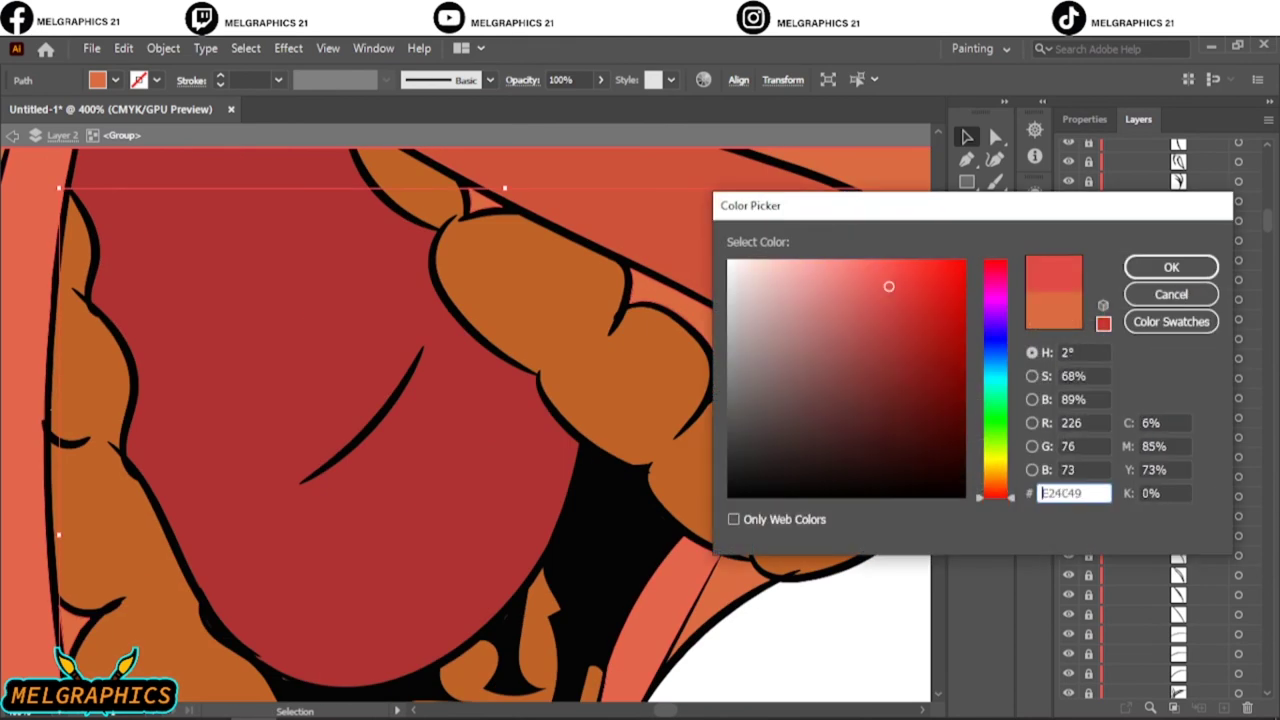
pyautogui.click(1171, 267)
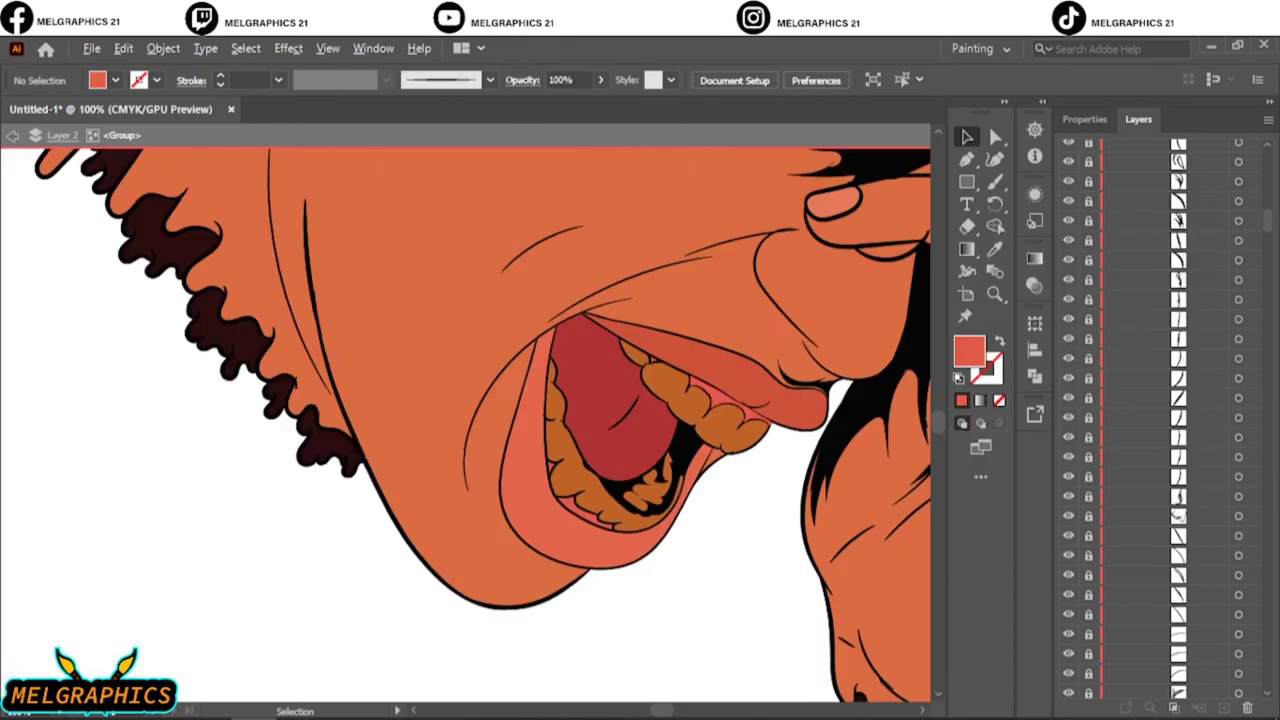
pyautogui.doubleClick(969, 350)
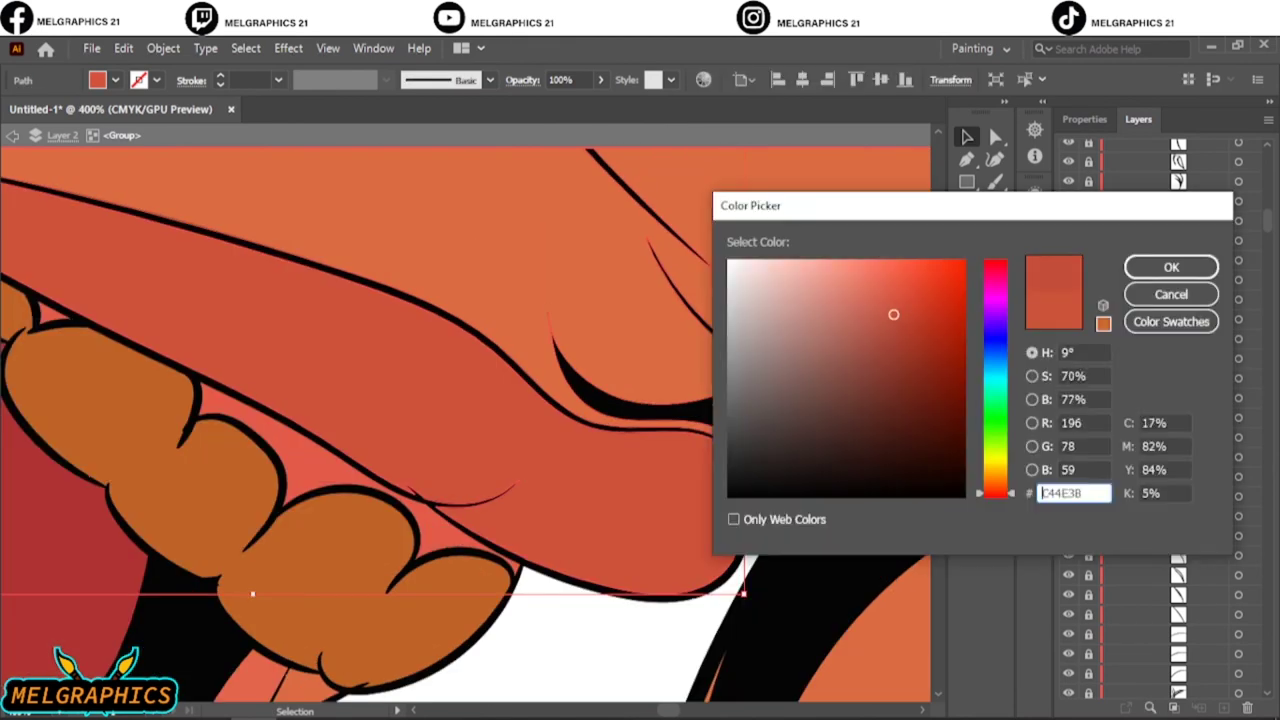
pyautogui.moveTo(893, 314); pyautogui.dragTo(906, 331)
pyautogui.click(1171, 267)
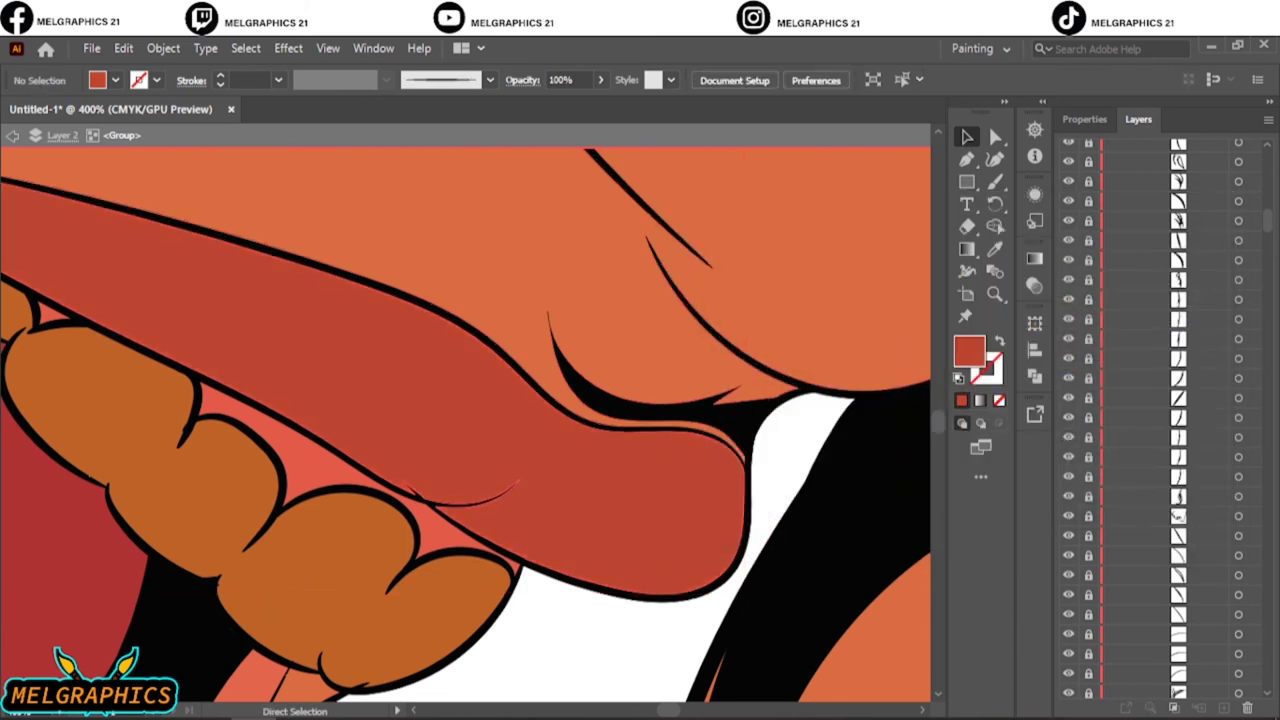
pyautogui.hotkey('ctrl', '0')
pyautogui.scroll(3, 586, 371)
# Select anchor points along the hair edge with Direct Selection, then exit the group.
pyautogui.scroll(3, 586, 371)
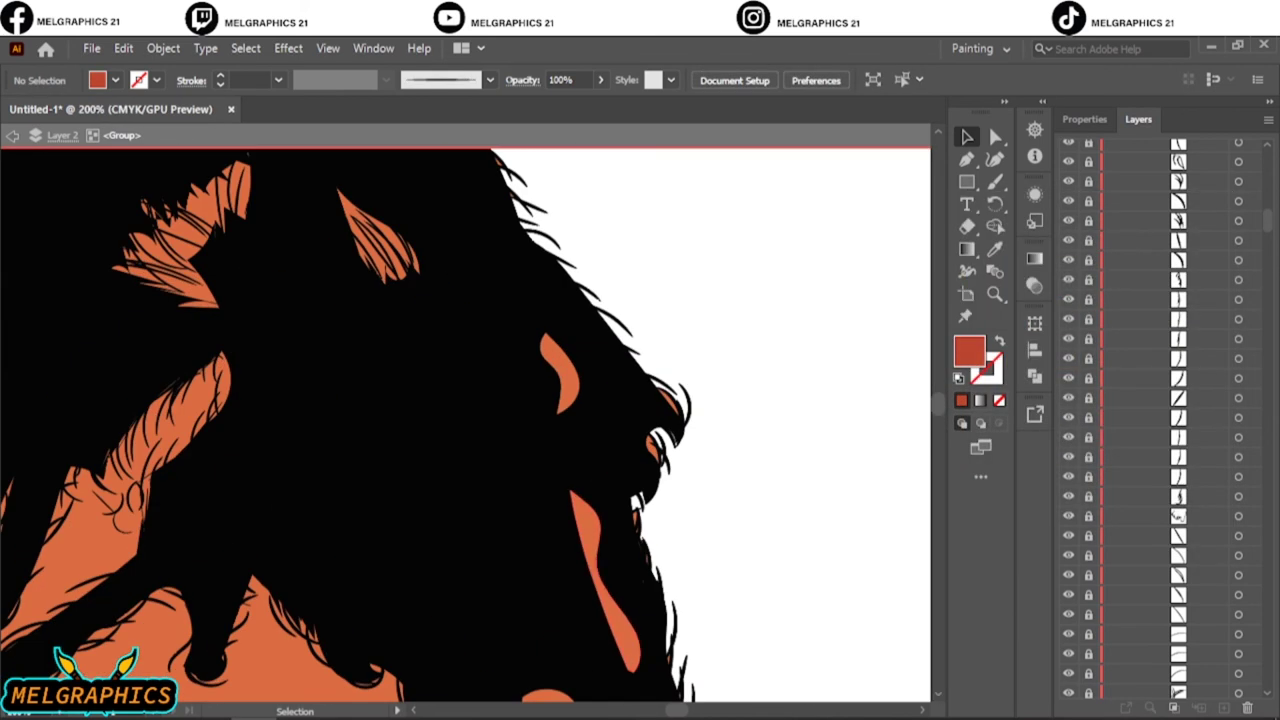
pyautogui.scroll(-3, 586, 371)
pyautogui.hscroll(-3, 586, 371)
pyautogui.press('a')
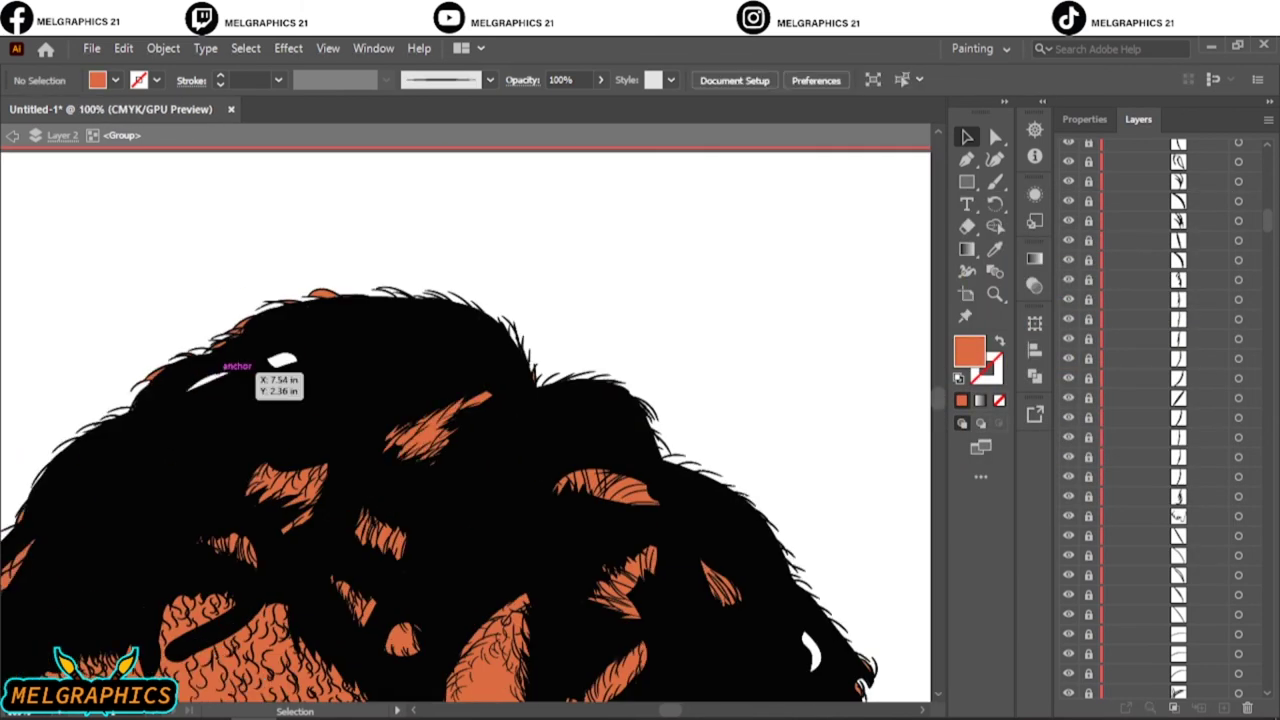
pyautogui.moveTo(214, 304); pyautogui.dragTo(470, 372)
pyautogui.moveTo(547, 311)
pyautogui.mouseDown()
pyautogui.moveTo(657, 397)
pyautogui.moveTo(676, 467)
pyautogui.mouseUp()
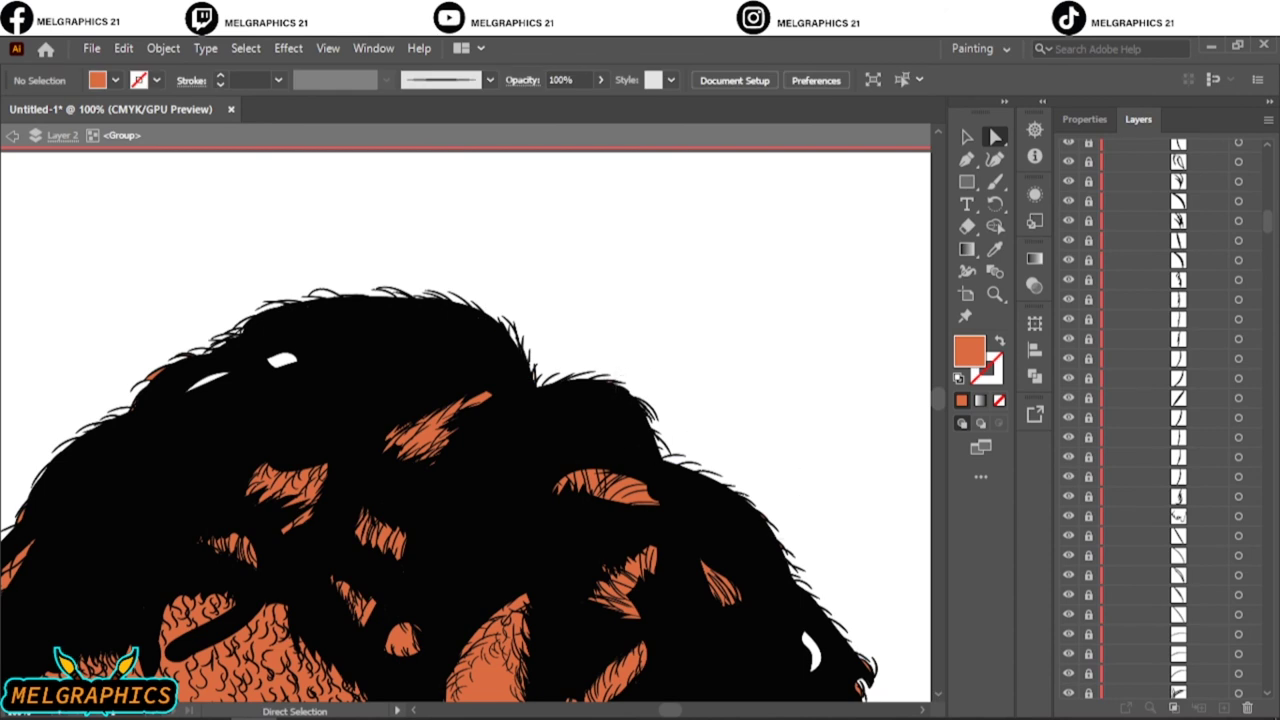
pyautogui.scroll(2, 700, 600)
pyautogui.scroll(3, 700, 600)
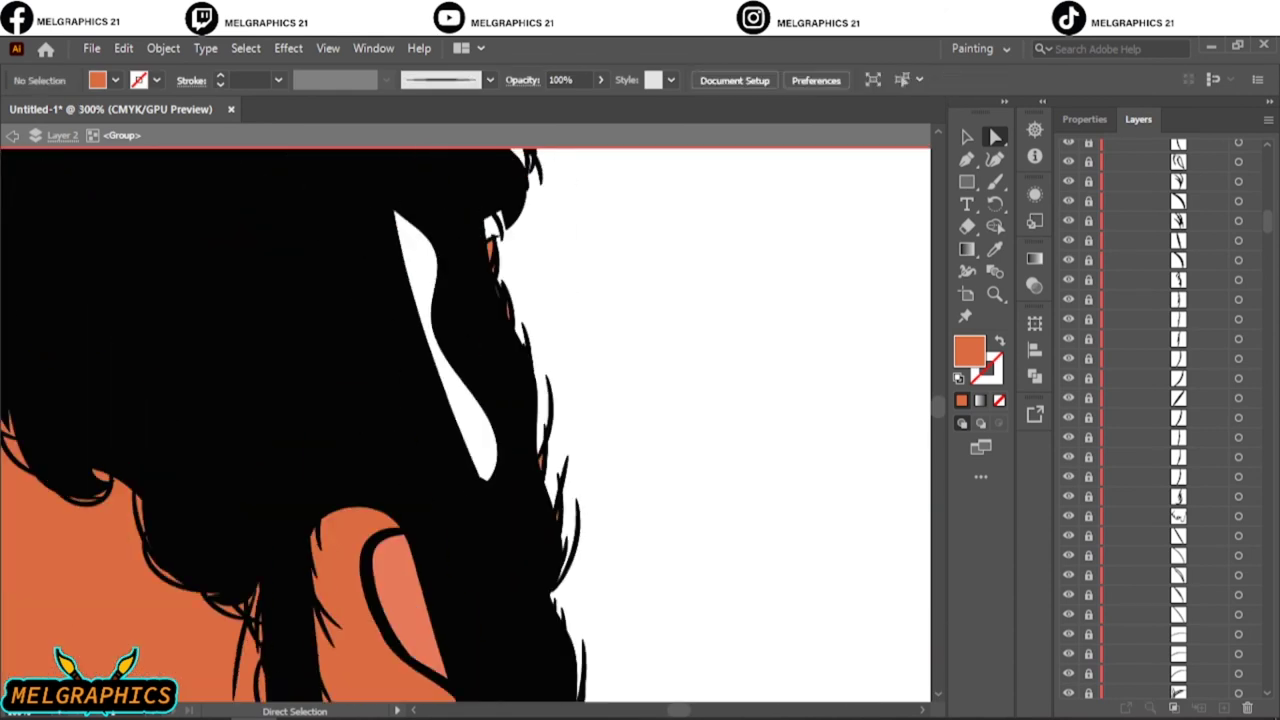
pyautogui.scroll(-3, 465, 420)
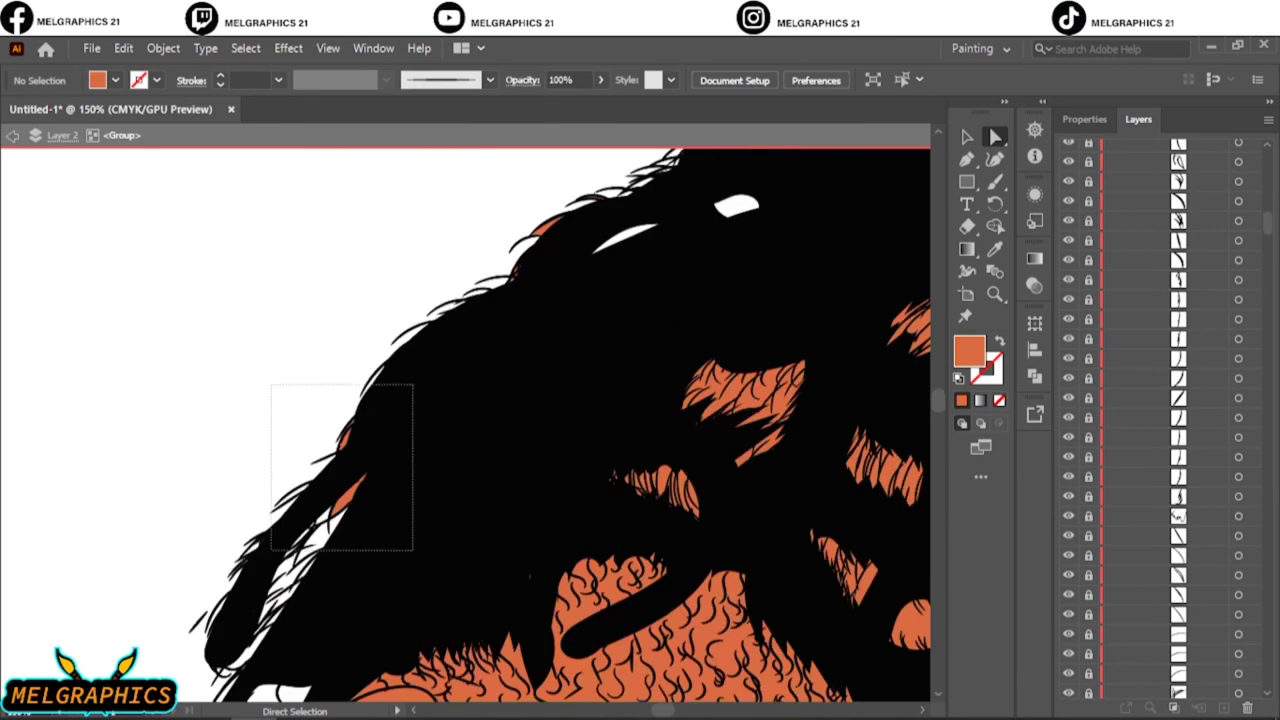
pyautogui.press('v')
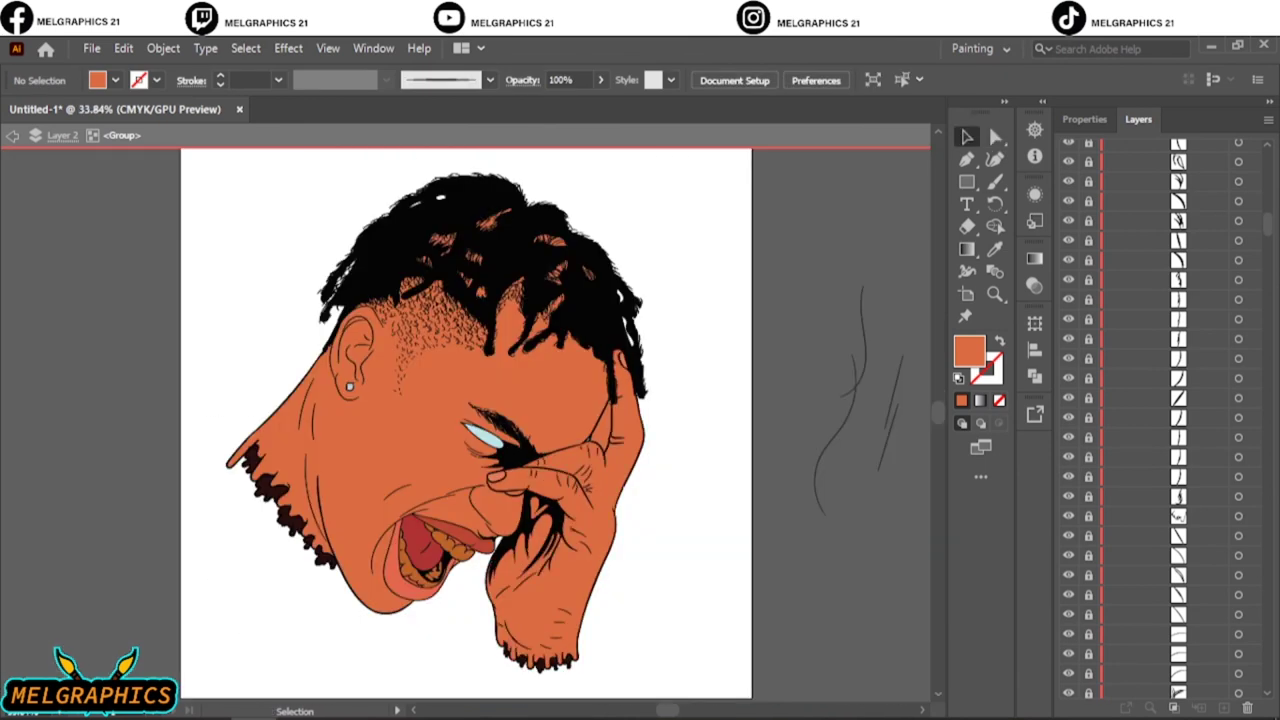
pyautogui.press('Escape')
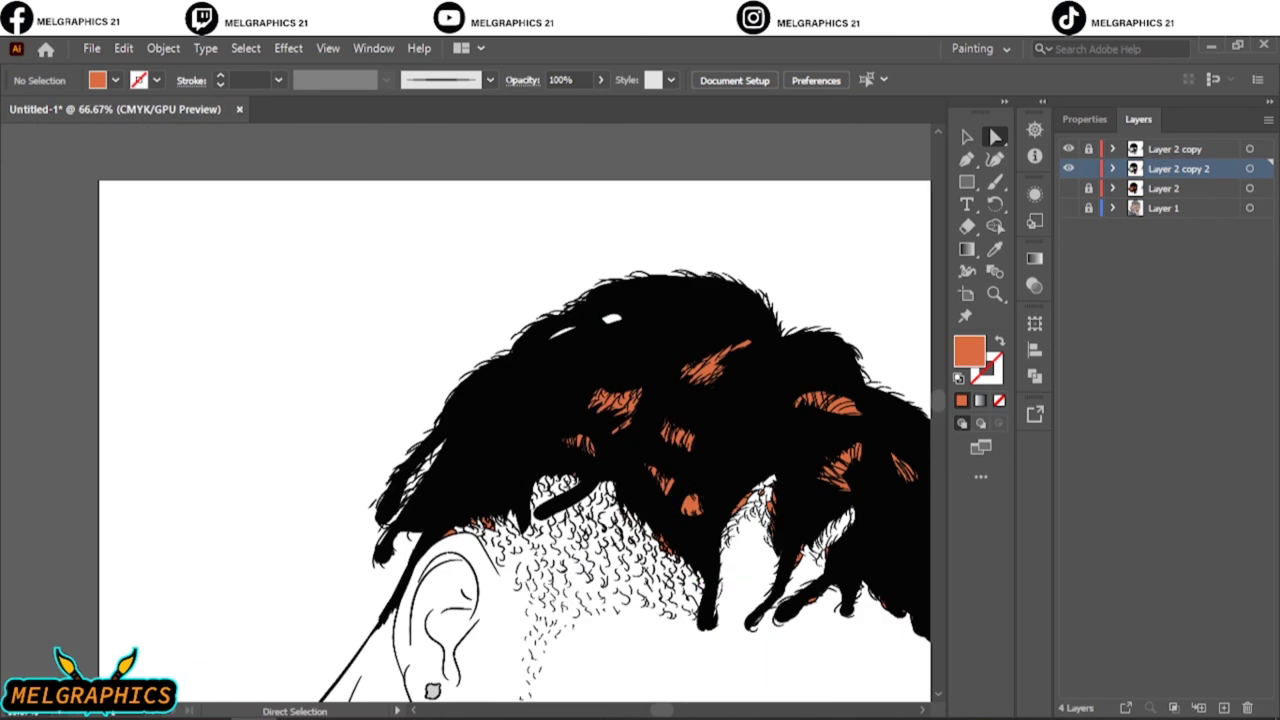
# Select hair paths over the hand and eye, and add a new shading layer.
pyautogui.hotkey('ctrl', '=')
pyautogui.hotkey('ctrl', '=')
pyautogui.hotkey('ctrl', '=')
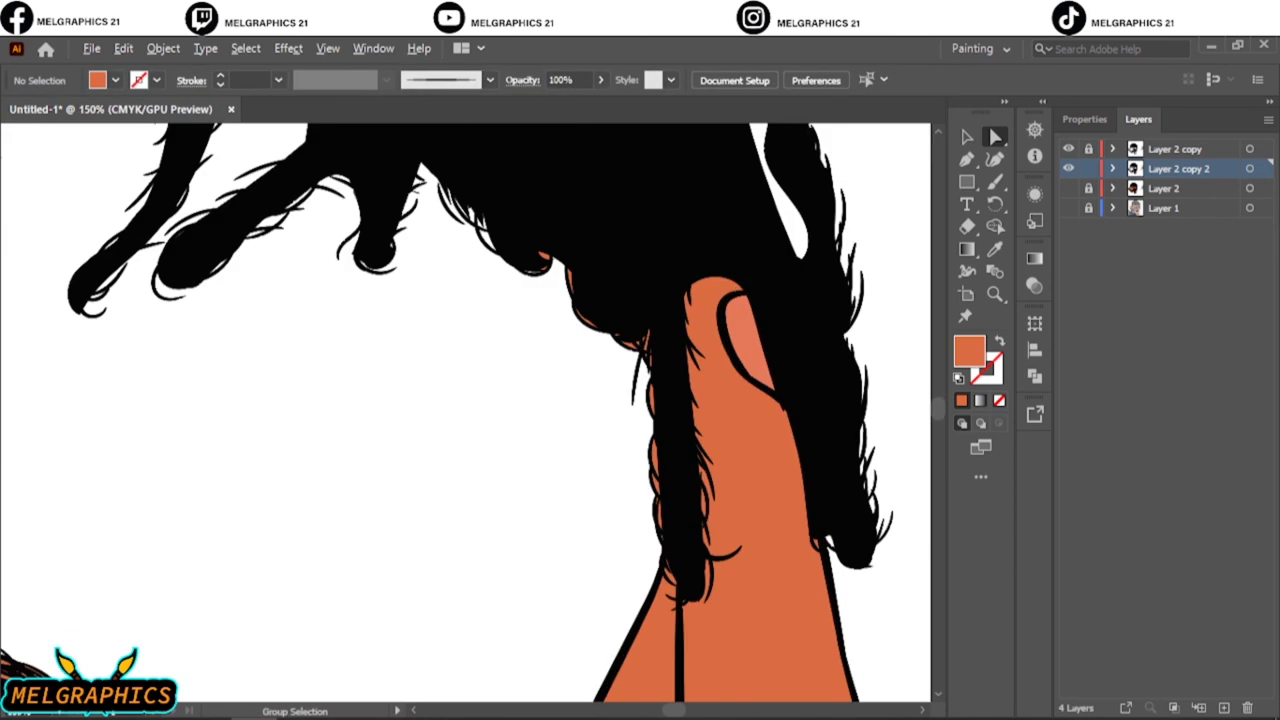
pyautogui.moveTo(454, 188); pyautogui.dragTo(674, 552)
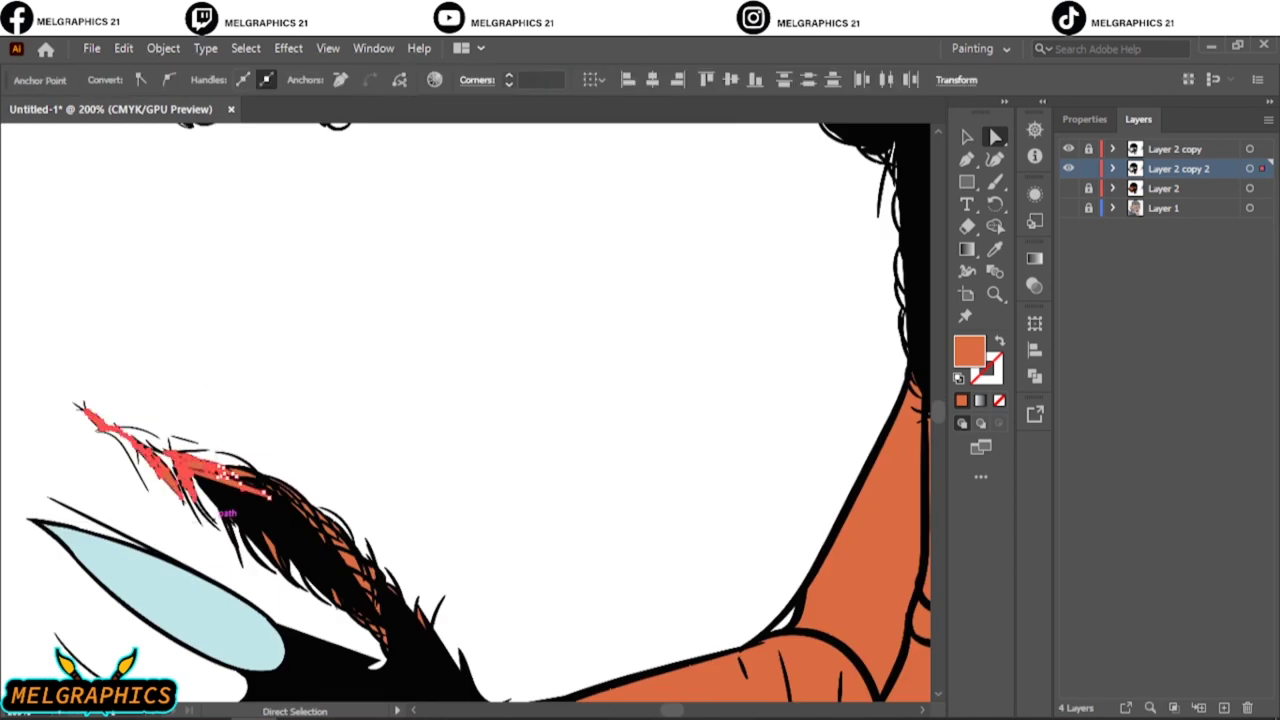
pyautogui.moveTo(220, 423); pyautogui.dragTo(410, 650)
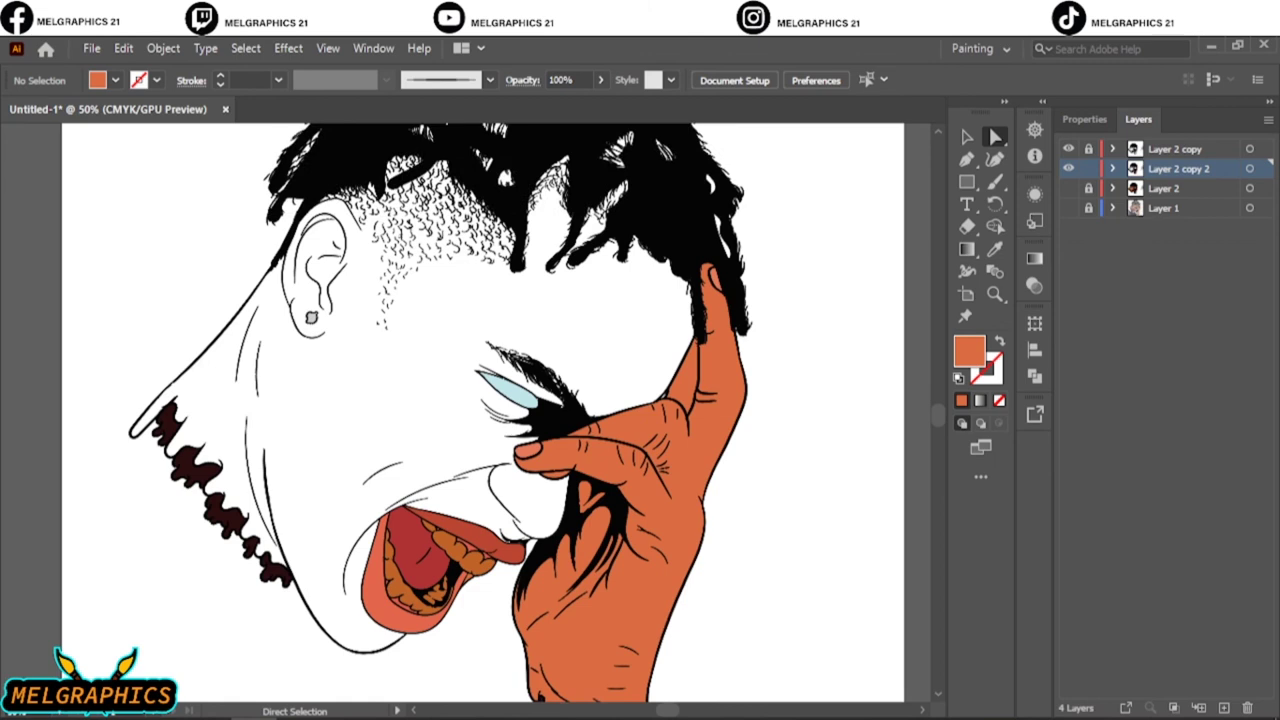
pyautogui.click(1223, 707)
# Confirm the orange fill and pencil shading shapes on the forehead, brow and hairline.
pyautogui.doubleClick(968, 350)
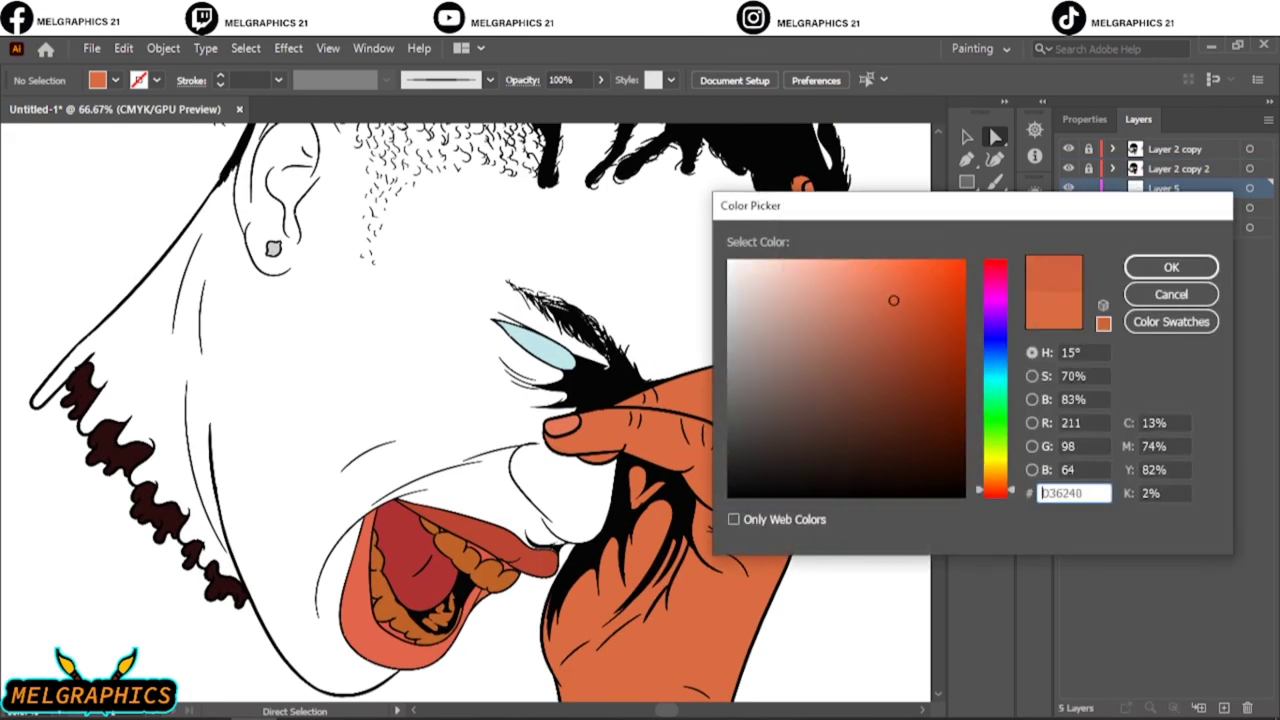
pyautogui.press('Return')
pyautogui.press('n')
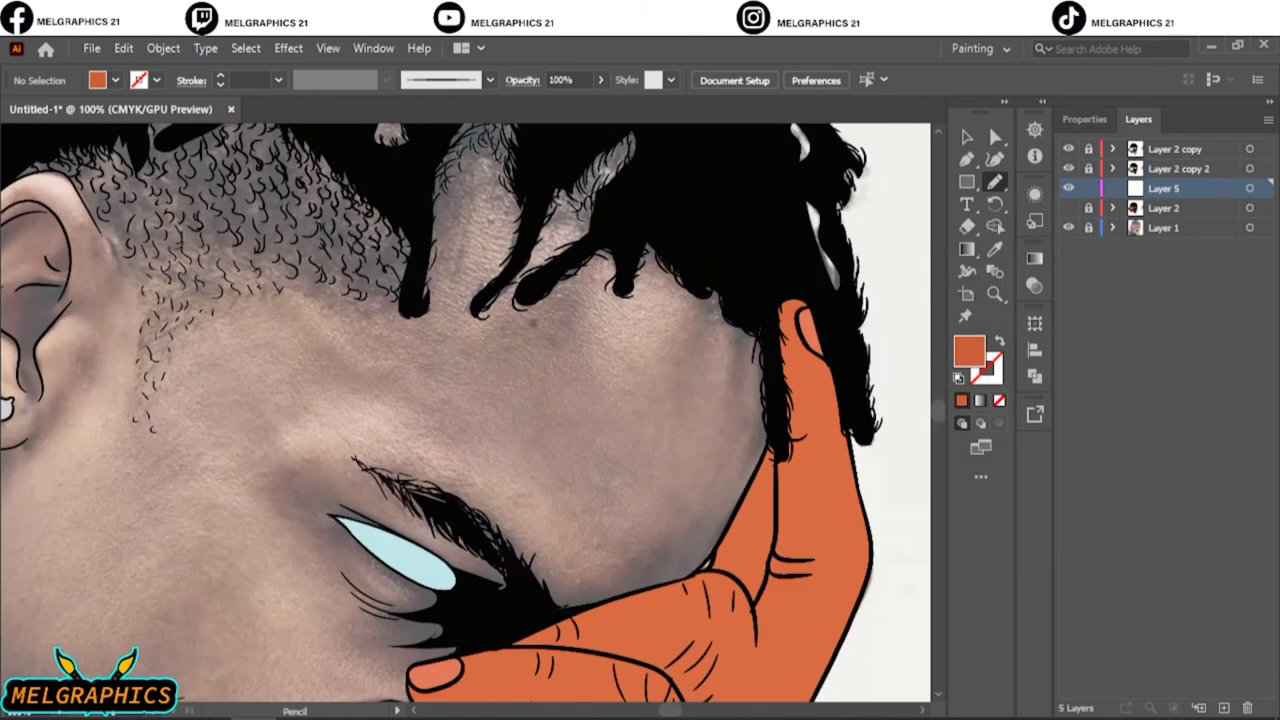
pyautogui.moveTo(673, 400); pyautogui.dragTo(684, 436)
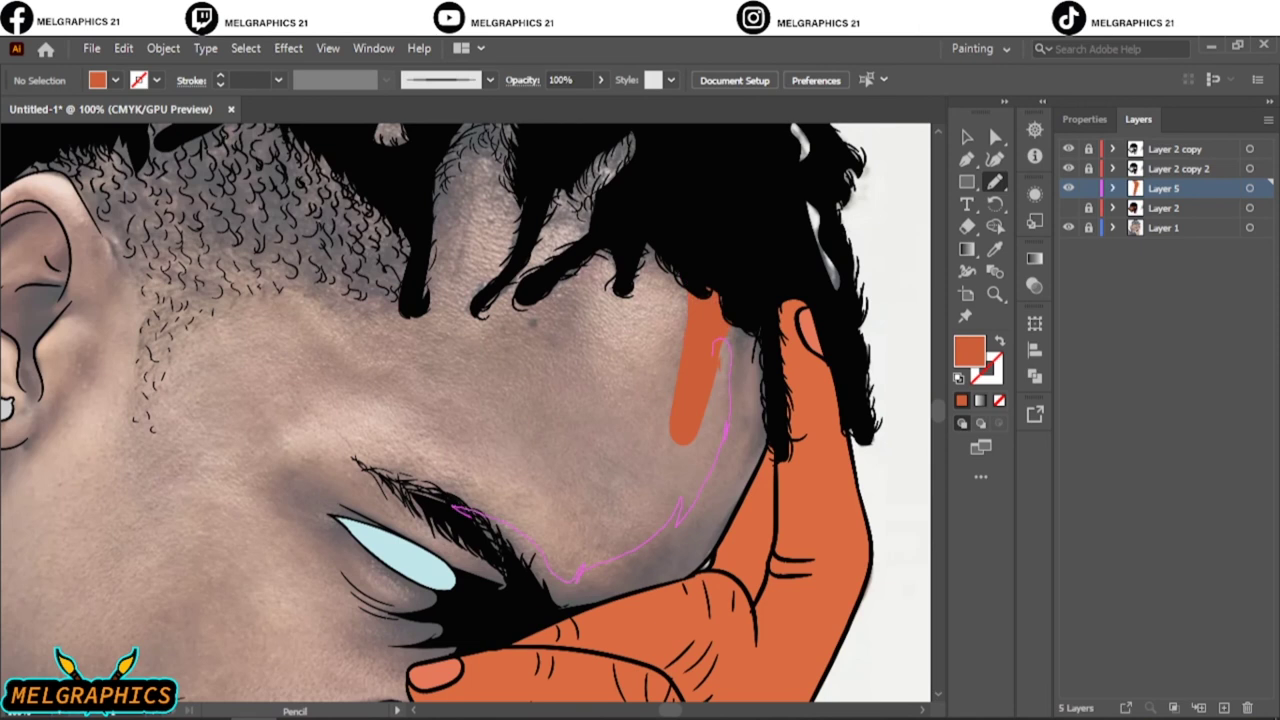
pyautogui.moveTo(716, 345); pyautogui.dragTo(718, 342)
pyautogui.moveTo(758, 311); pyautogui.dragTo(748, 330)
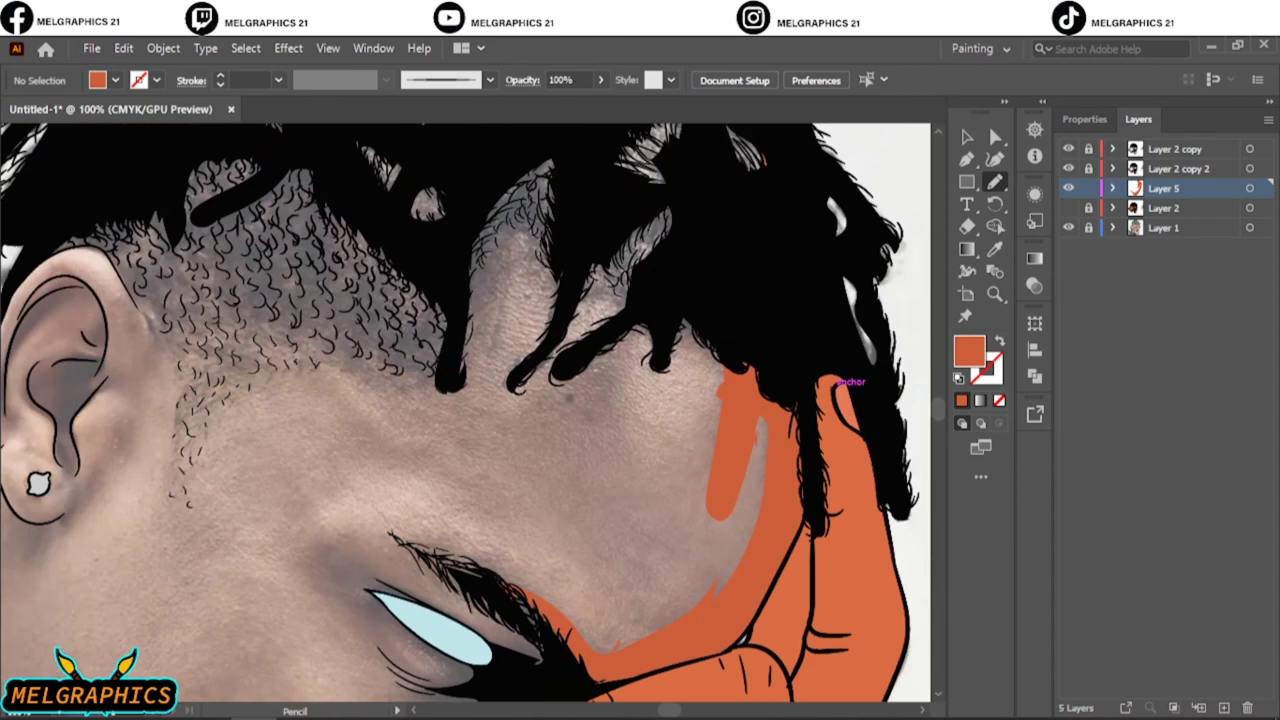
pyautogui.moveTo(474, 246)
pyautogui.mouseDown()
pyautogui.moveTo(706, 292)
pyautogui.moveTo(680, 330)
pyautogui.mouseUp()
# Draw Pencil shading shapes around the eye, beside the nose and along the lips.
pyautogui.scroll(-5, 835, 385)
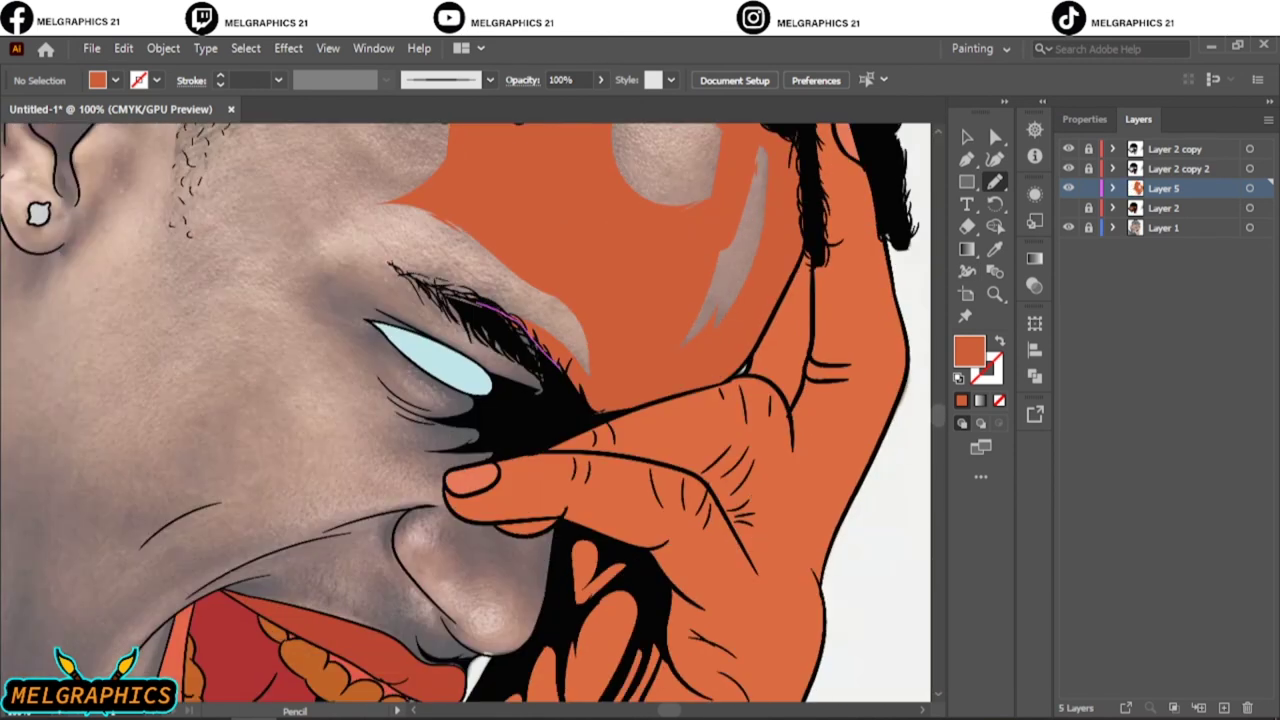
pyautogui.moveTo(325, 478); pyautogui.dragTo(450, 512)
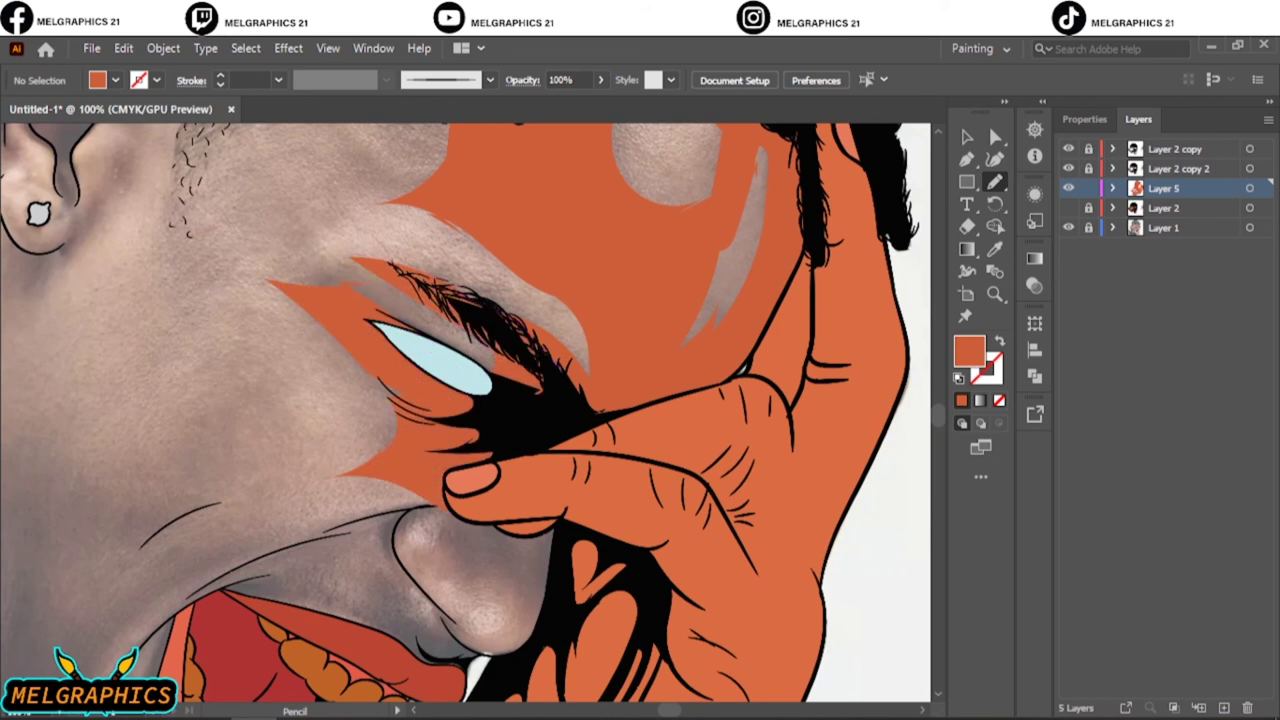
pyautogui.moveTo(480, 572); pyautogui.dragTo(440, 505)
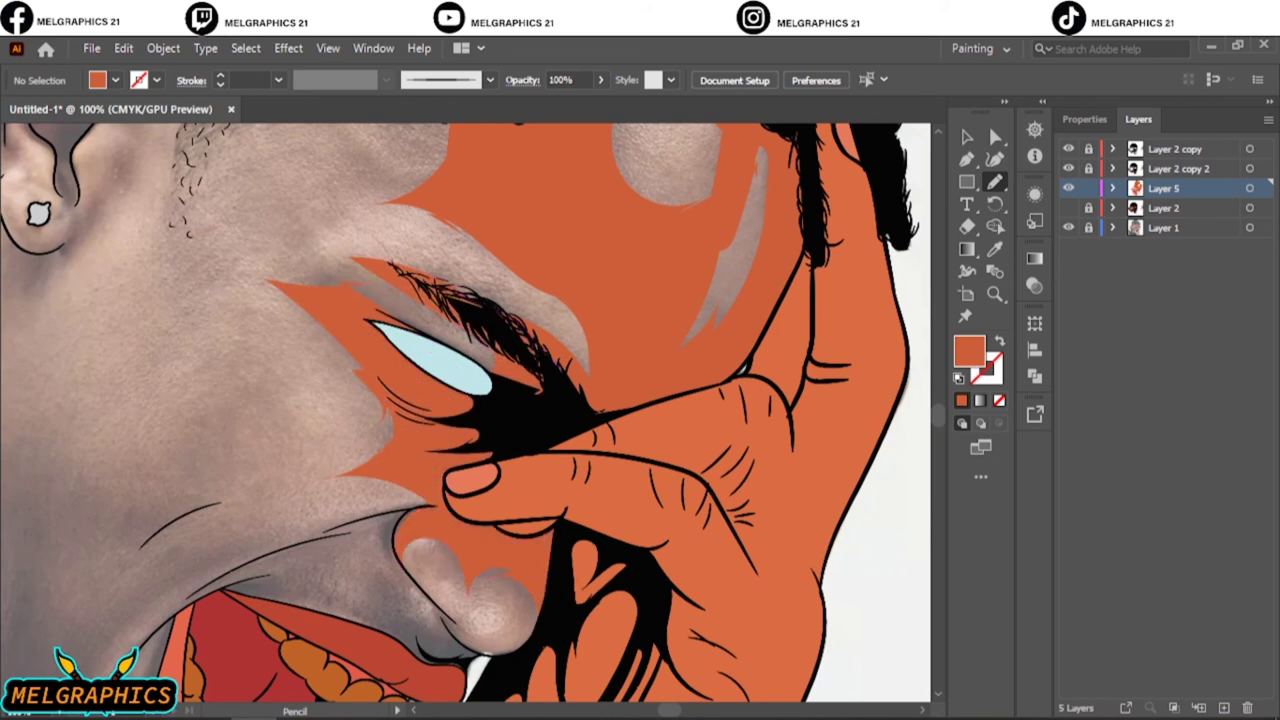
pyautogui.scroll(2, 500, 670)
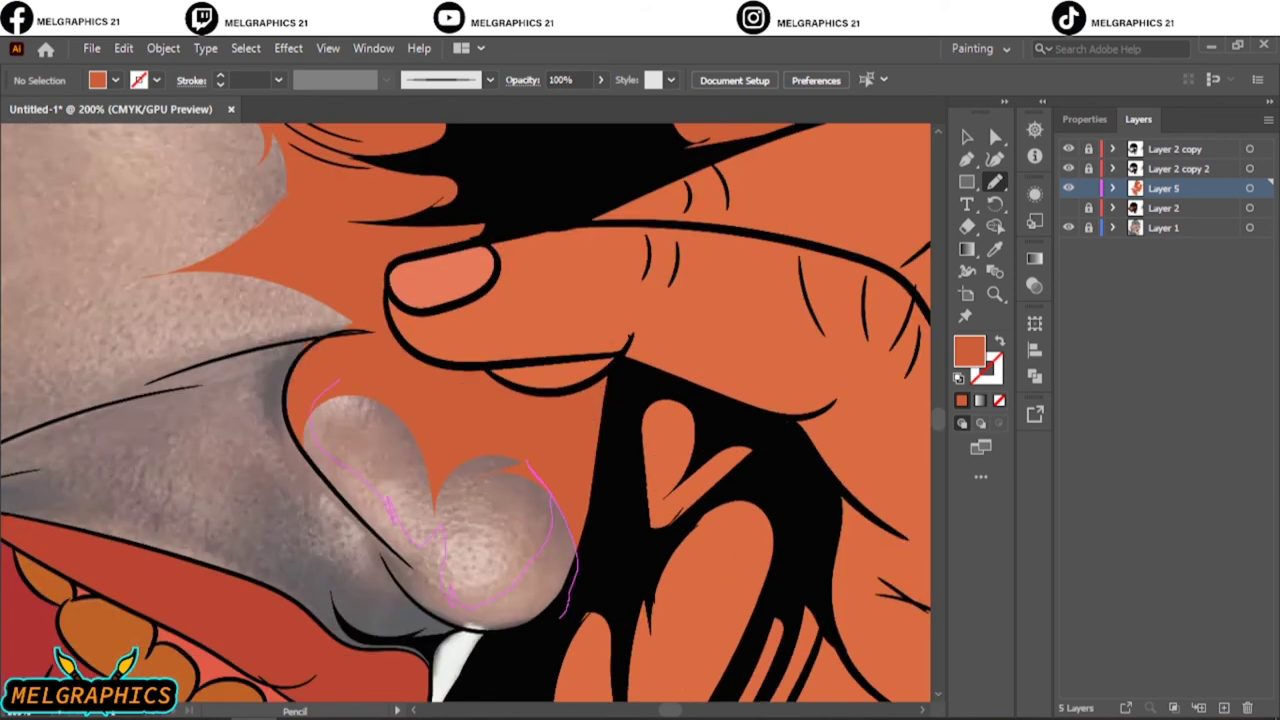
pyautogui.moveTo(568, 612); pyautogui.dragTo(255, 652)
pyautogui.moveTo(236, 444); pyautogui.dragTo(320, 395)
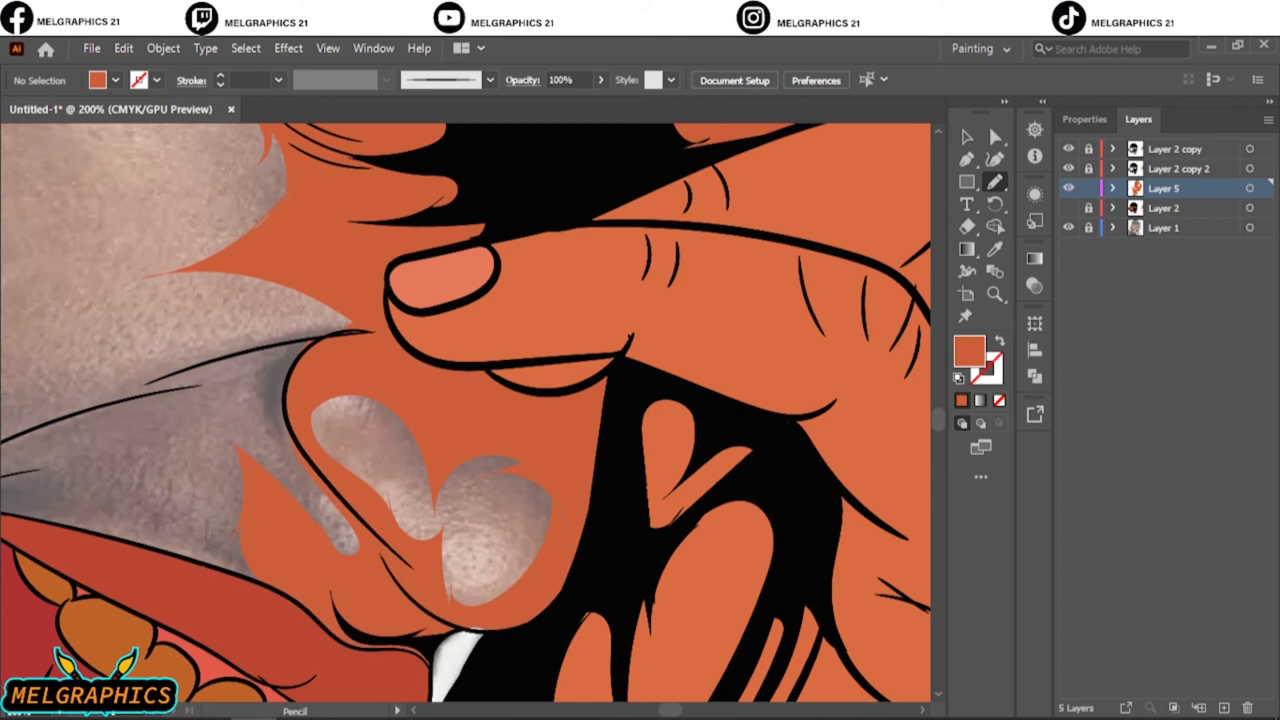
pyautogui.scroll(-3, 466, 415)
pyautogui.scroll(3, 400, 500)
pyautogui.moveTo(436, 410)
pyautogui.mouseDown()
pyautogui.moveTo(184, 488)
pyautogui.moveTo(440, 312)
pyautogui.moveTo(365, 330)
pyautogui.mouseUp()
pyautogui.scroll(-3, 466, 415)
# Draw shading along the chin beside the mouth and around the left of the lip.
pyautogui.click(1068, 208)
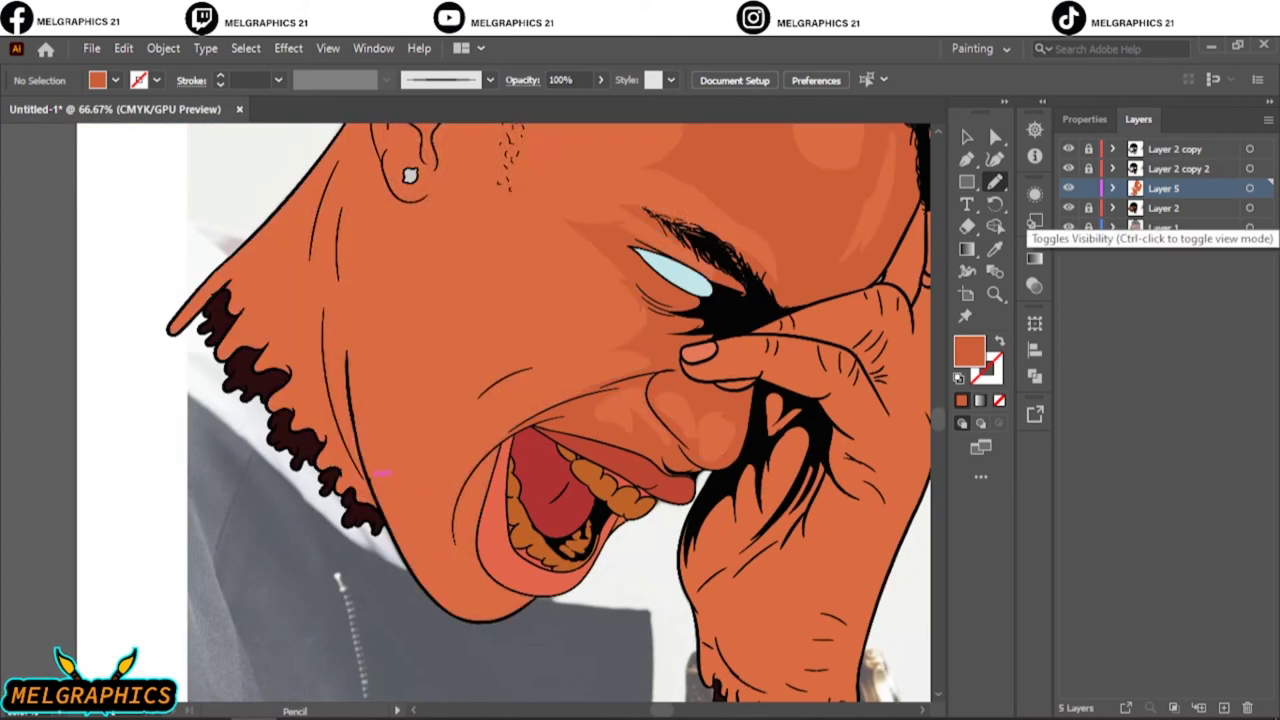
pyautogui.click(1068, 208)
pyautogui.scroll(2, 450, 400)
pyautogui.scroll(2, 450, 400)
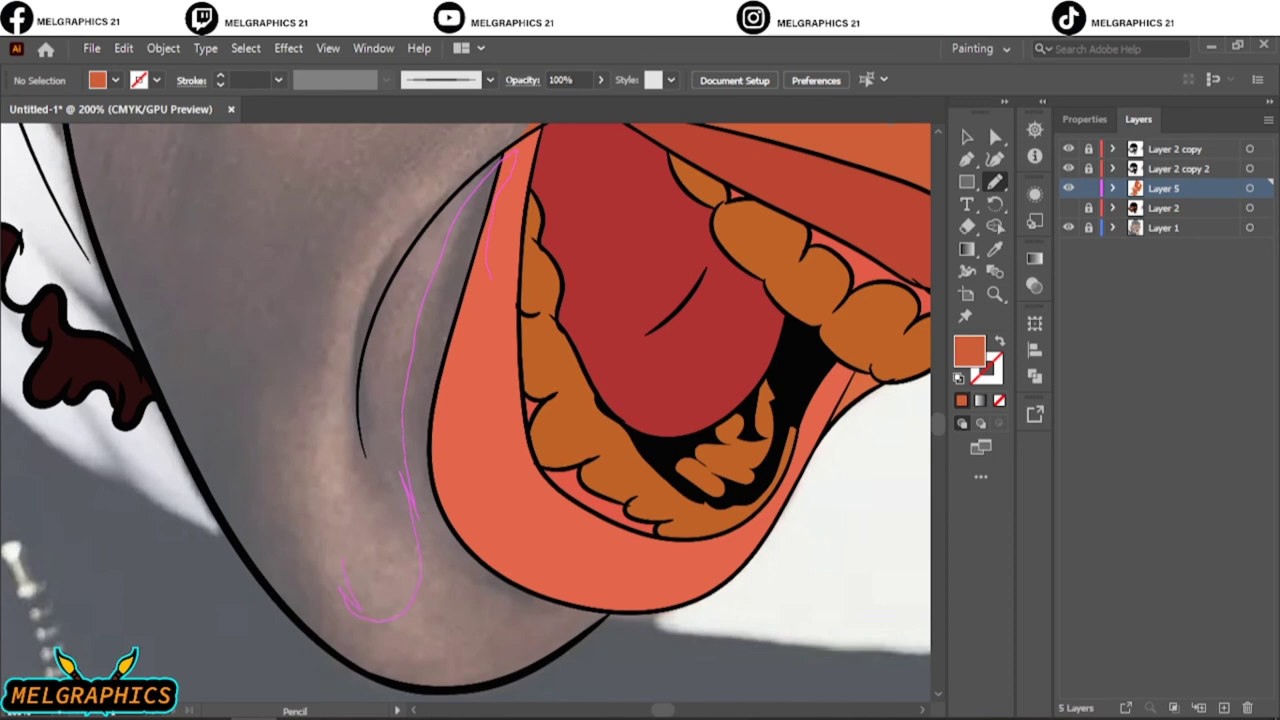
pyautogui.hotkey('ctrl', 'z')
pyautogui.moveTo(416, 478); pyautogui.dragTo(423, 618)
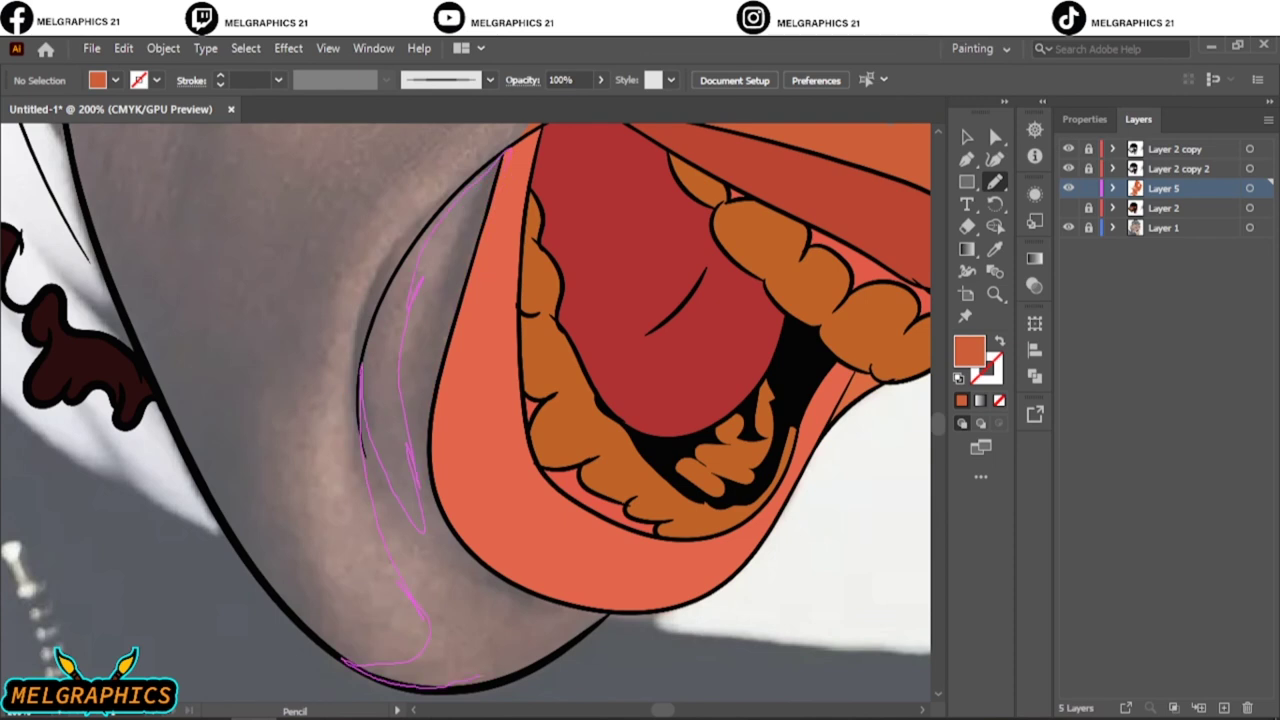
pyautogui.moveTo(420, 560); pyautogui.dragTo(255, 570)
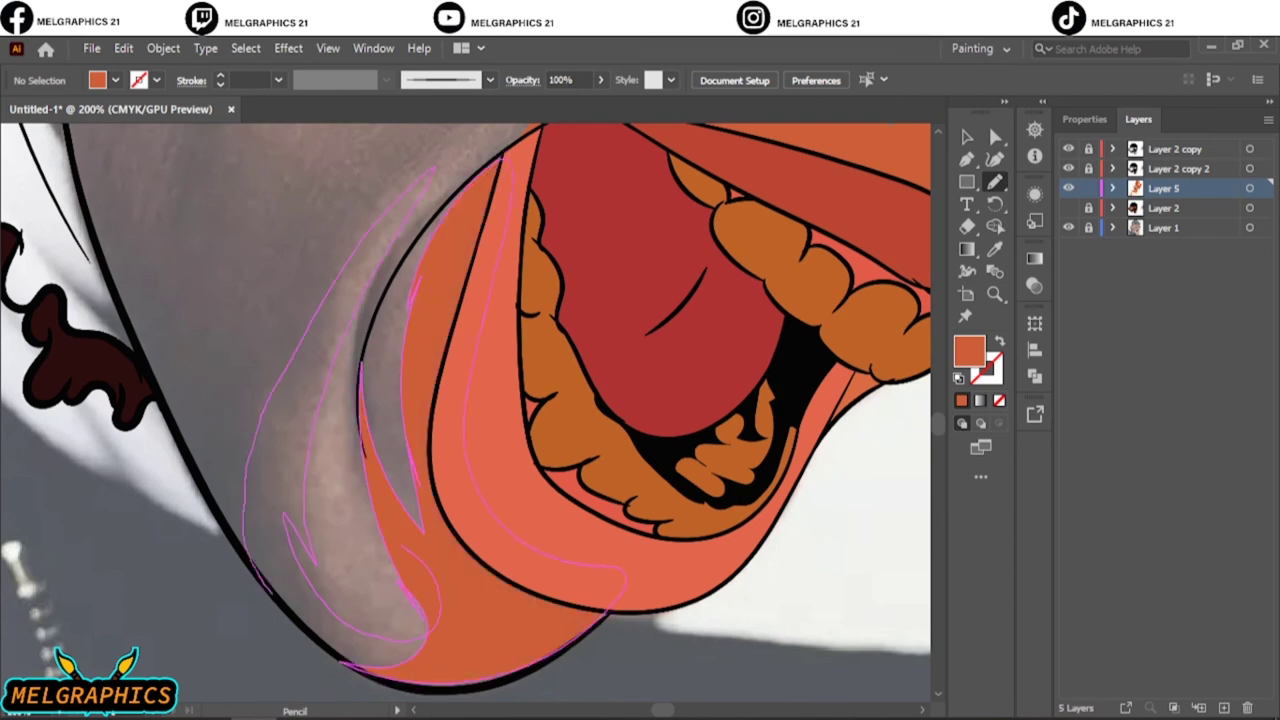
# Add shading down the left cheek edge, over the neck and below the eye.
pyautogui.hotkey('ctrl', '-')
pyautogui.hotkey('ctrl', '-')
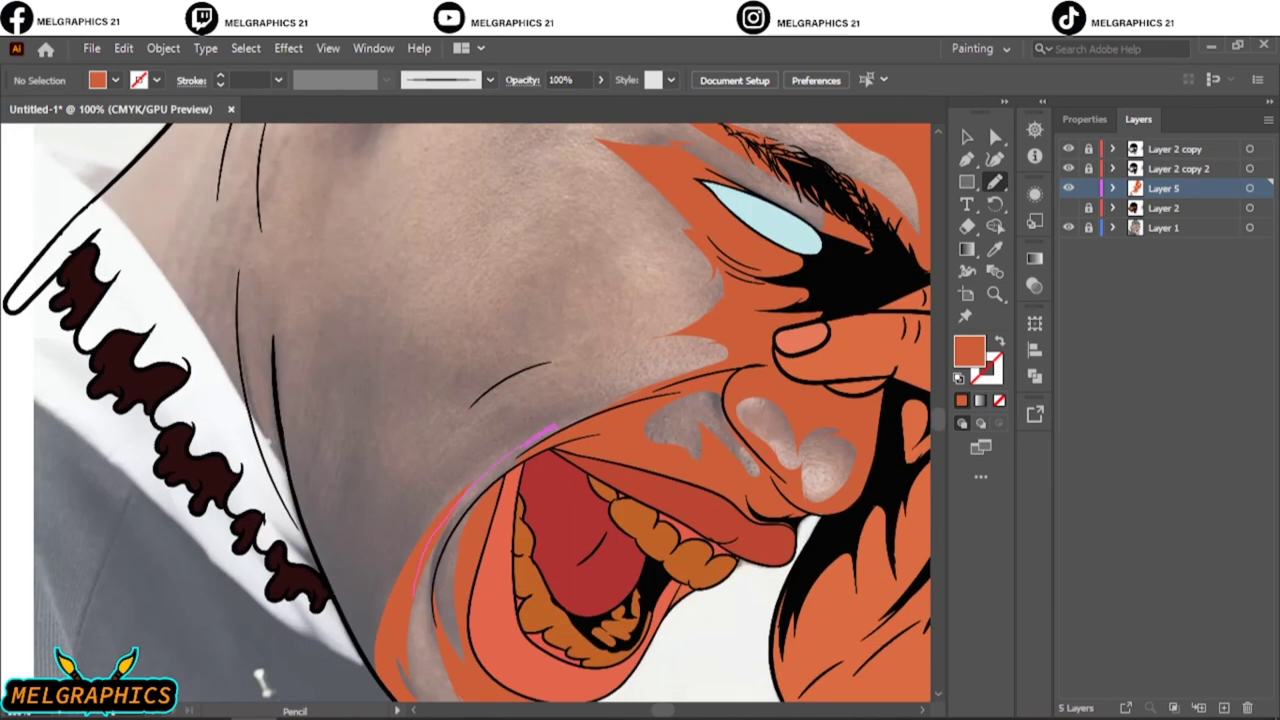
pyautogui.moveTo(366, 662); pyautogui.dragTo(386, 682)
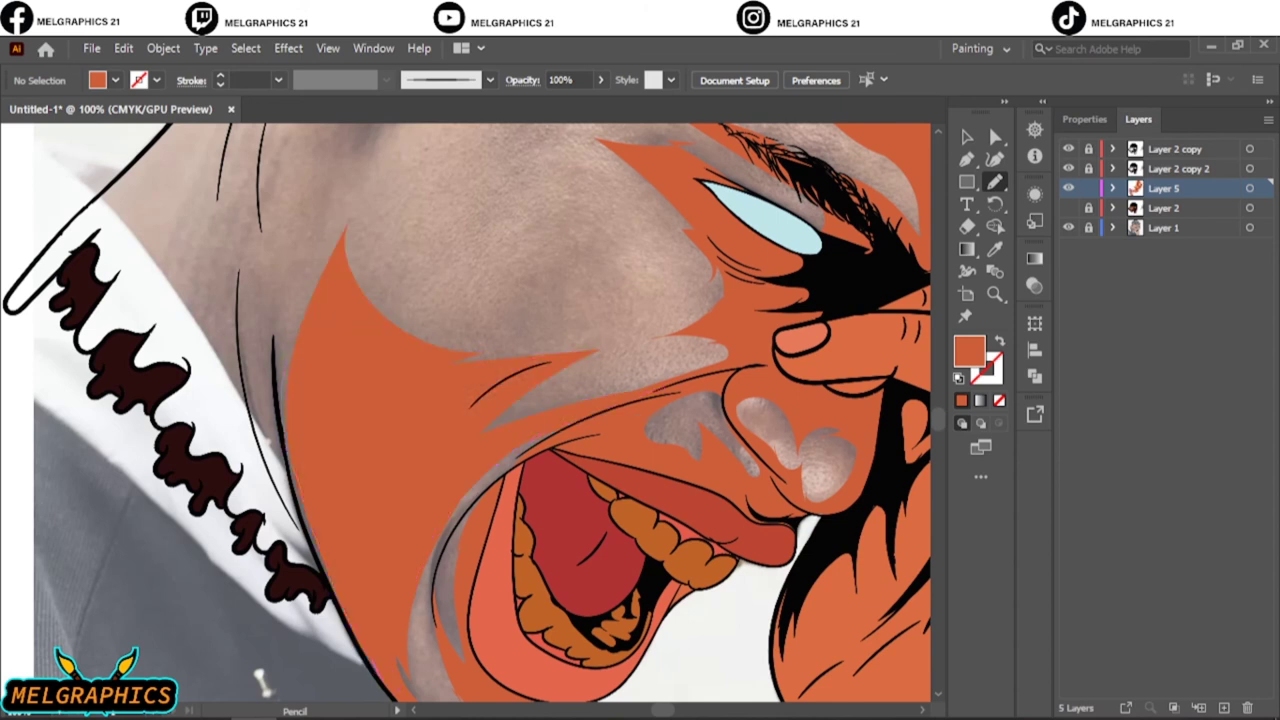
pyautogui.moveTo(273, 337)
pyautogui.mouseDown()
pyautogui.moveTo(310, 322)
pyautogui.moveTo(230, 540)
pyautogui.moveTo(245, 690)
pyautogui.mouseUp()
pyautogui.scroll(5, 480, 410)
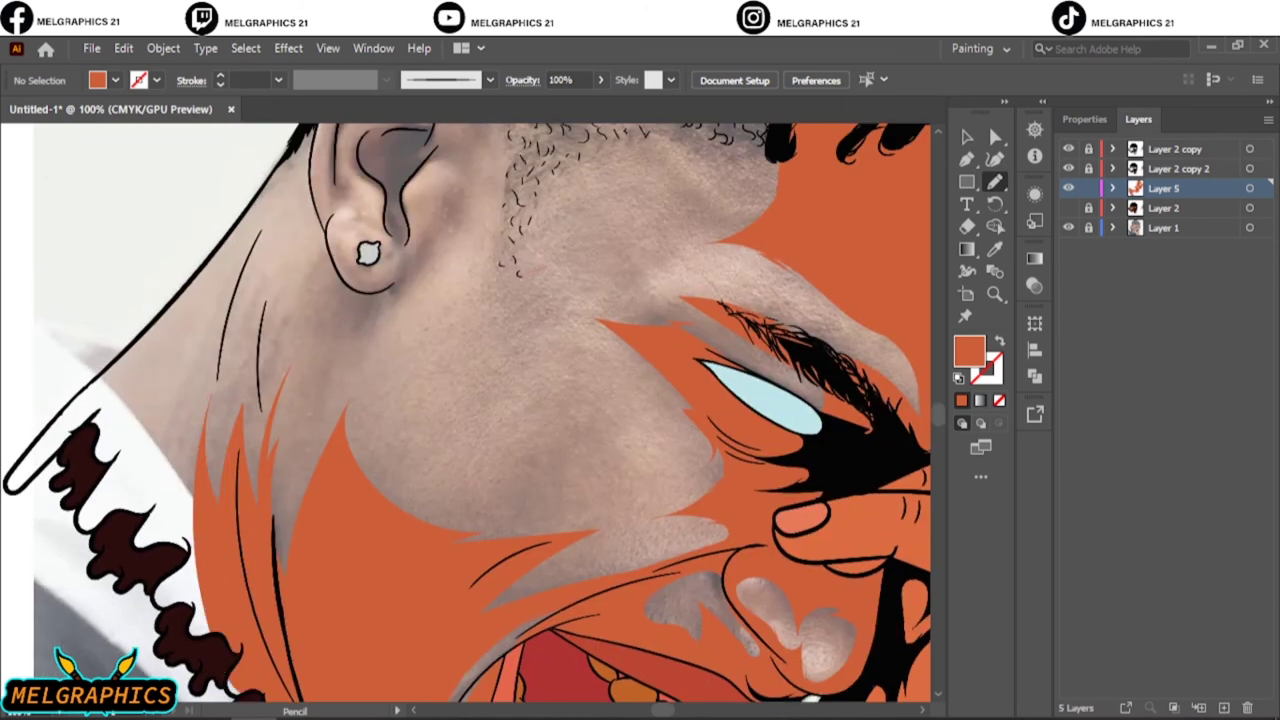
pyautogui.scroll(-2, 245, 690)
pyautogui.moveTo(213, 567); pyautogui.dragTo(240, 557)
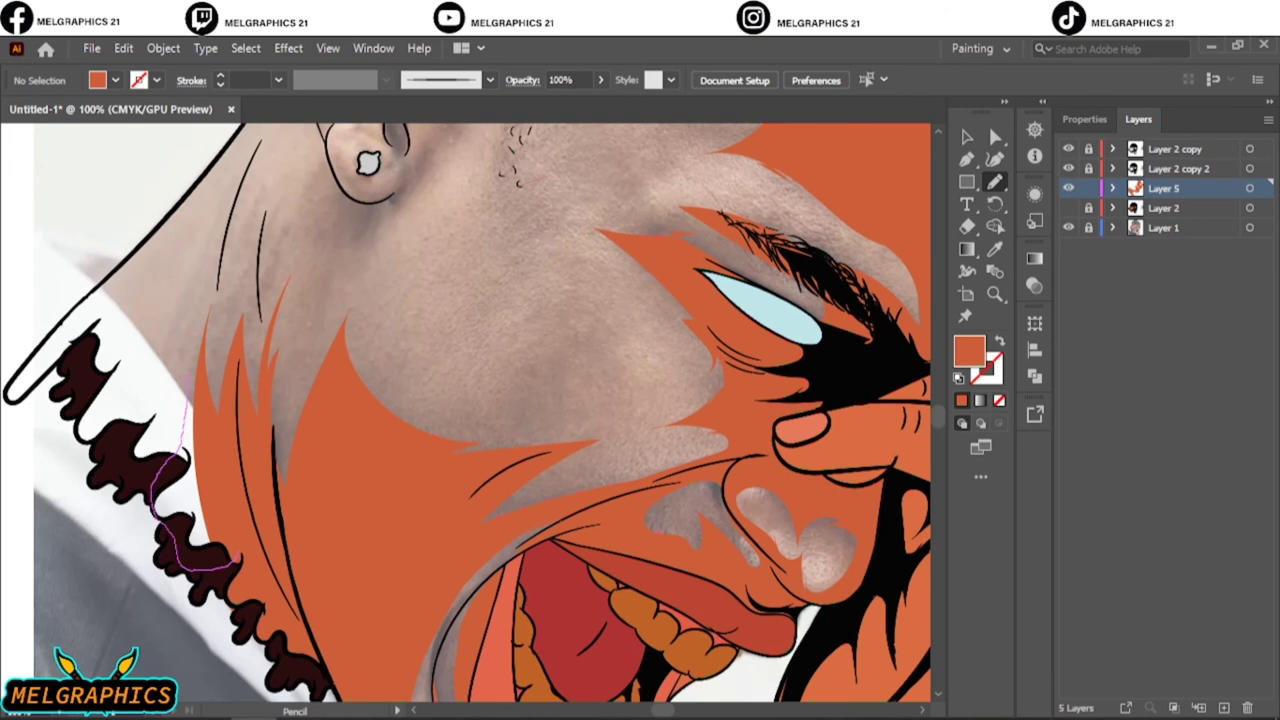
pyautogui.moveTo(262, 245); pyautogui.dragTo(265, 230)
pyautogui.scroll(4, 480, 410)
pyautogui.hscroll(3, 480, 410)
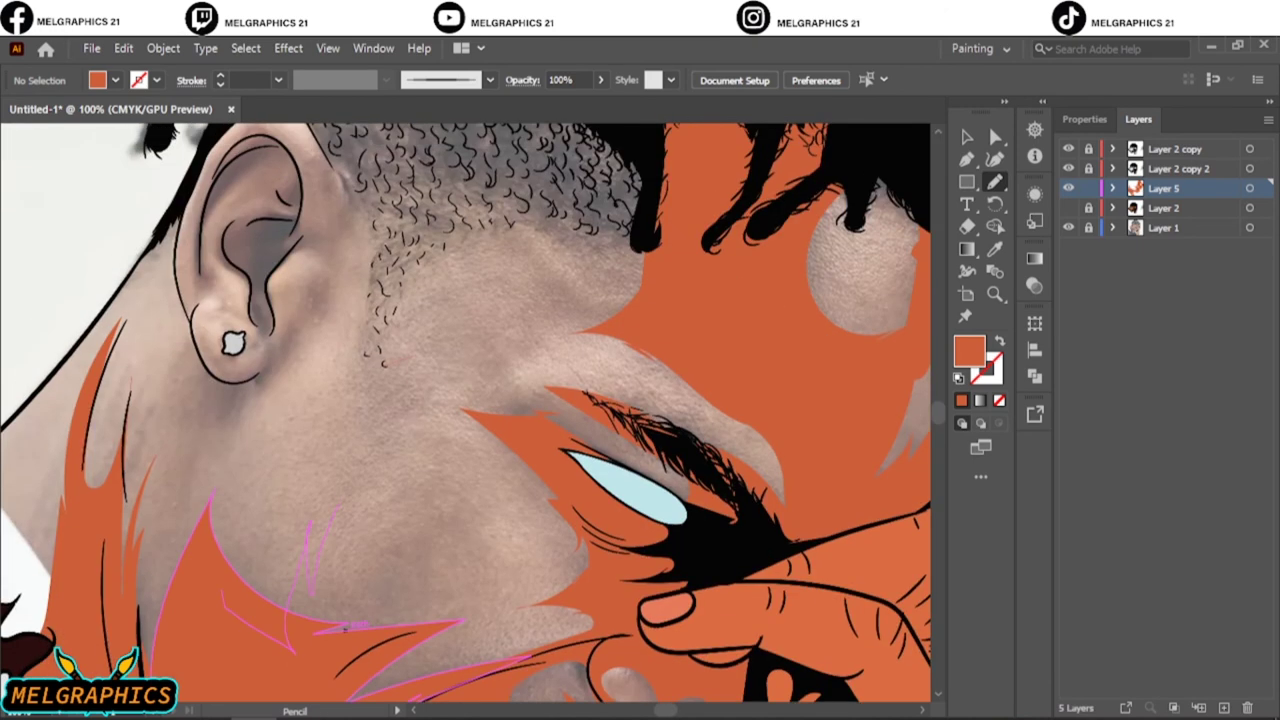
pyautogui.moveTo(300, 640); pyautogui.dragTo(345, 627)
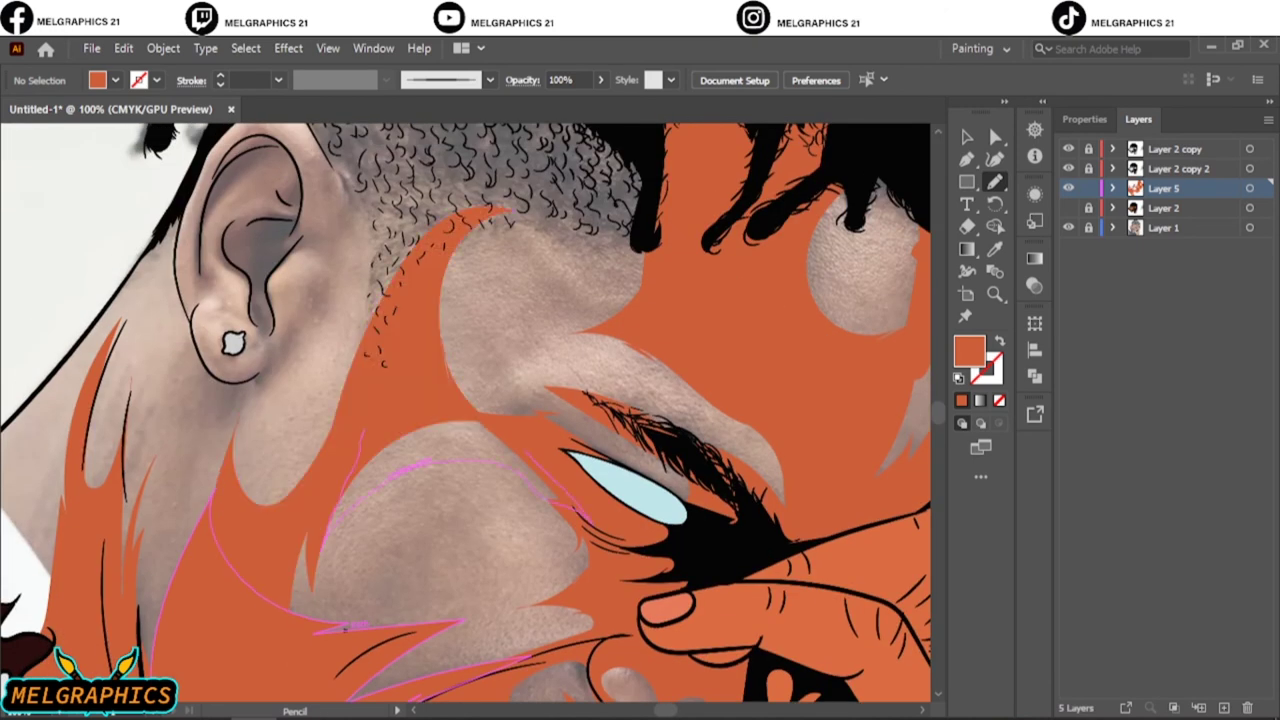
pyautogui.moveTo(560, 500); pyautogui.dragTo(590, 522)
pyautogui.scroll(6, 260, 400)
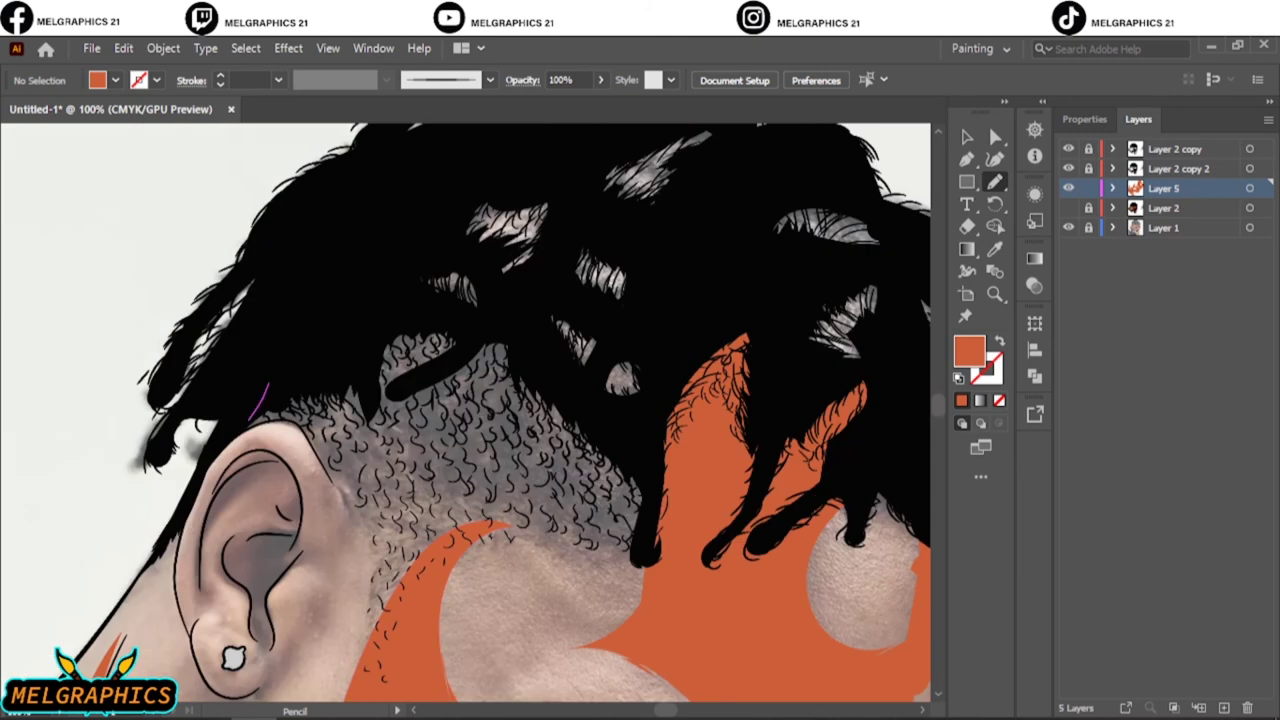
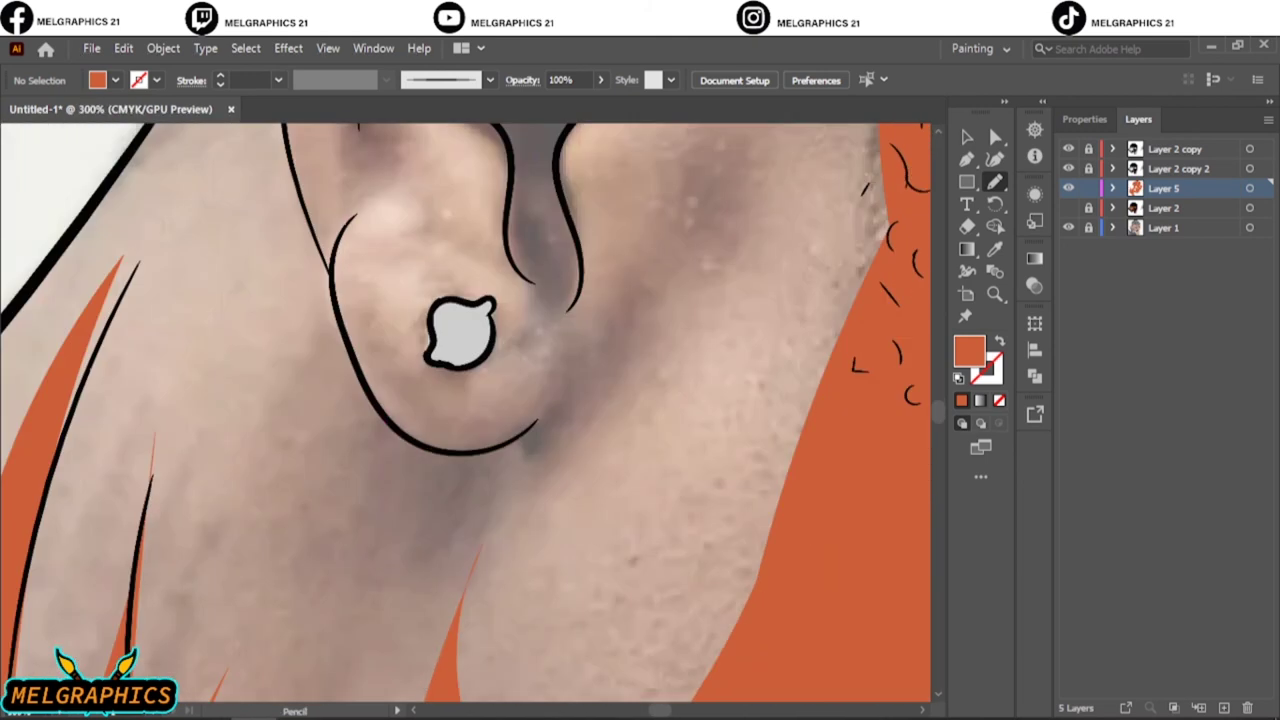
# Pencil an orange skin fill around the inner ear and earlobe, then refit and zoom on the face.
pyautogui.scroll(4, 530, 490)
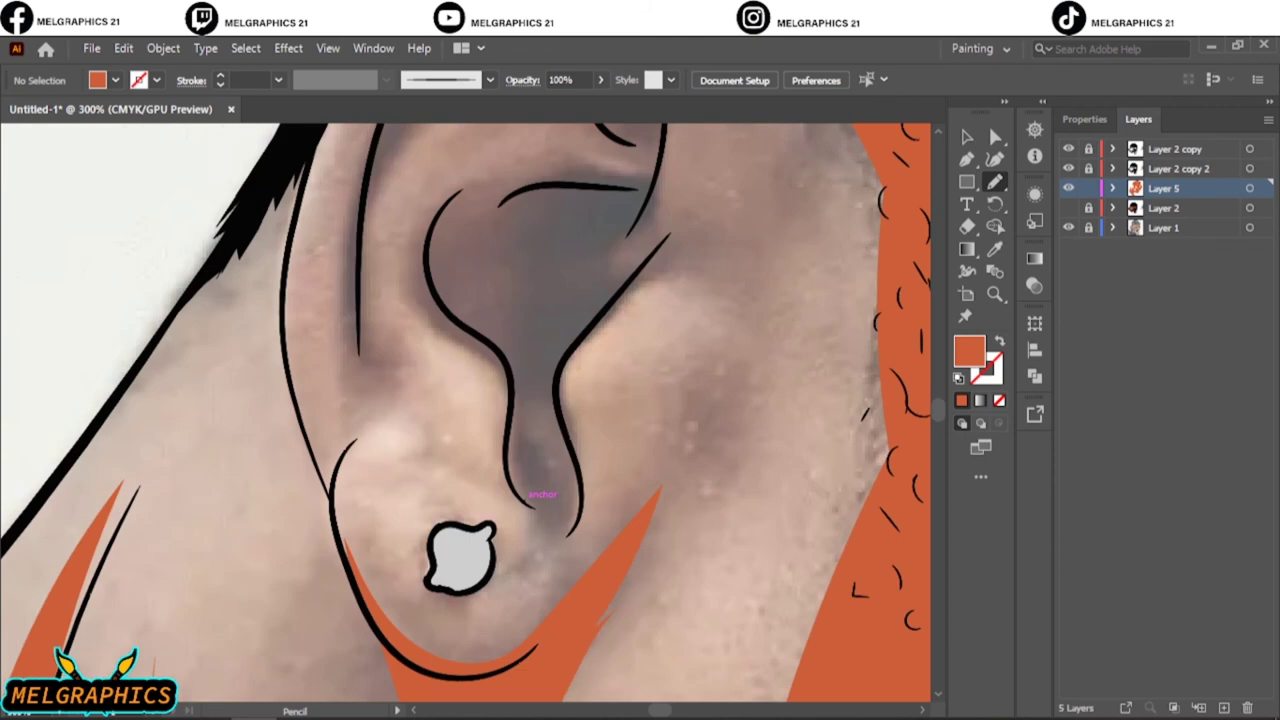
pyautogui.scroll(4, 465, 410)
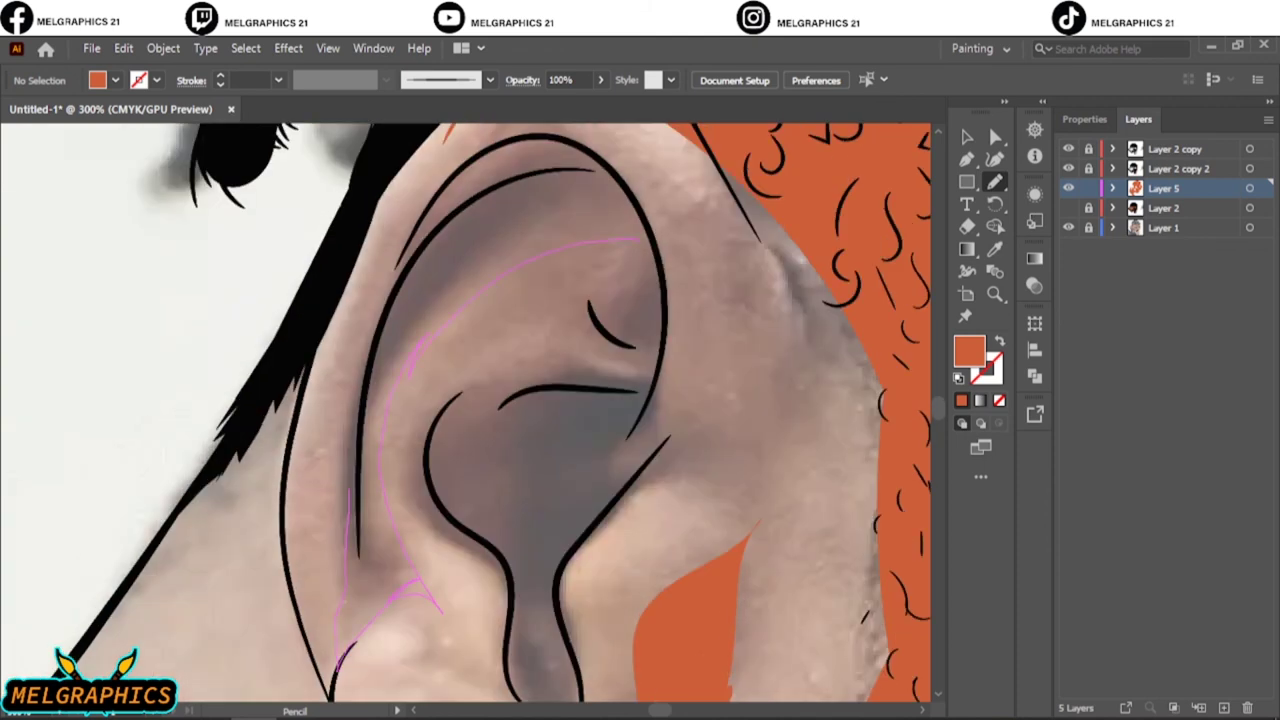
pyautogui.moveTo(507, 598); pyautogui.dragTo(508, 622)
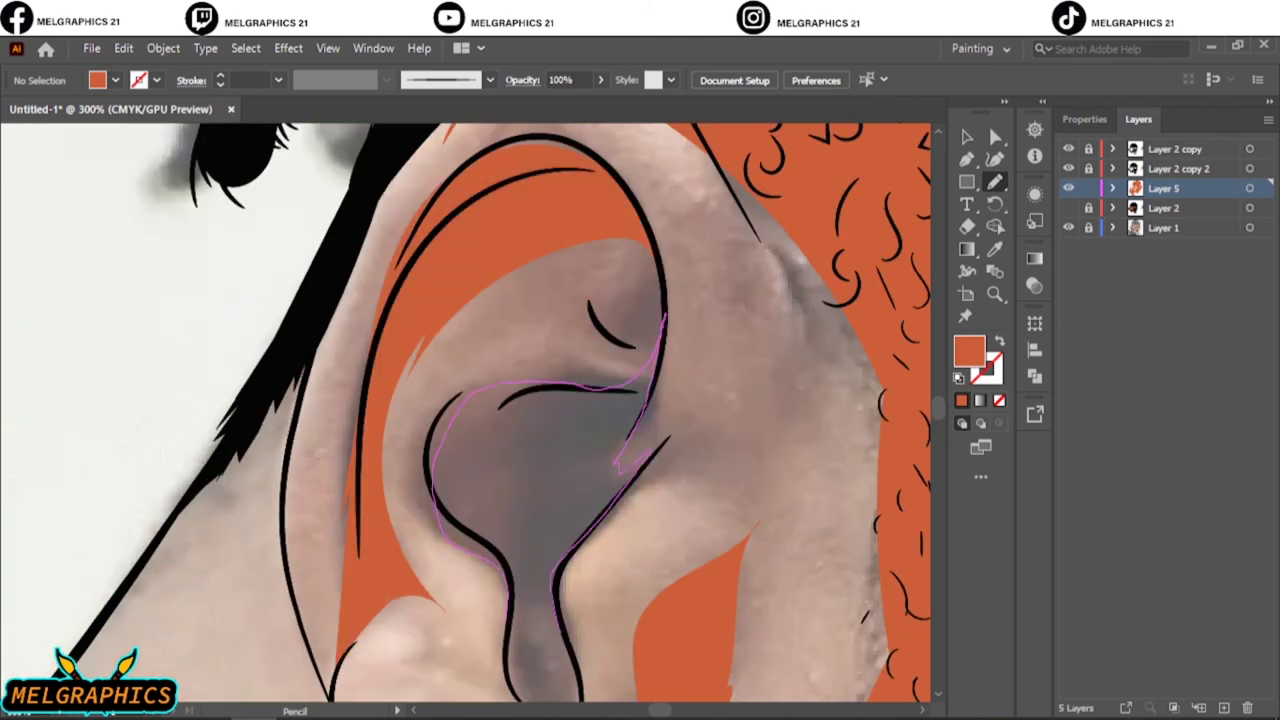
pyautogui.scroll(-5, 465, 410)
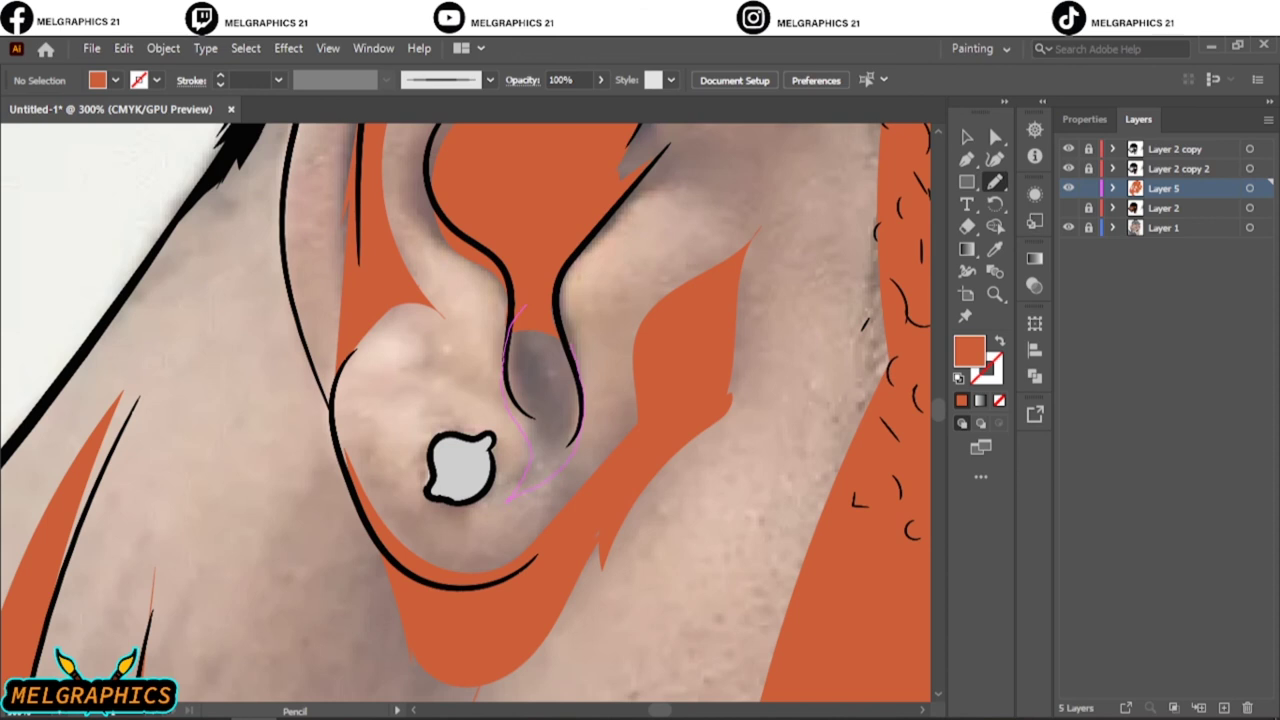
pyautogui.hotkey('ctrl', '0')
pyautogui.hotkey('ctrl', '=')
pyautogui.hotkey('ctrl', '=')
pyautogui.hotkey('ctrl', '=')
# Select all the orange skin shapes and open Adjust Colors with Preview on.
pyautogui.hotkey('ctrl', 'a')
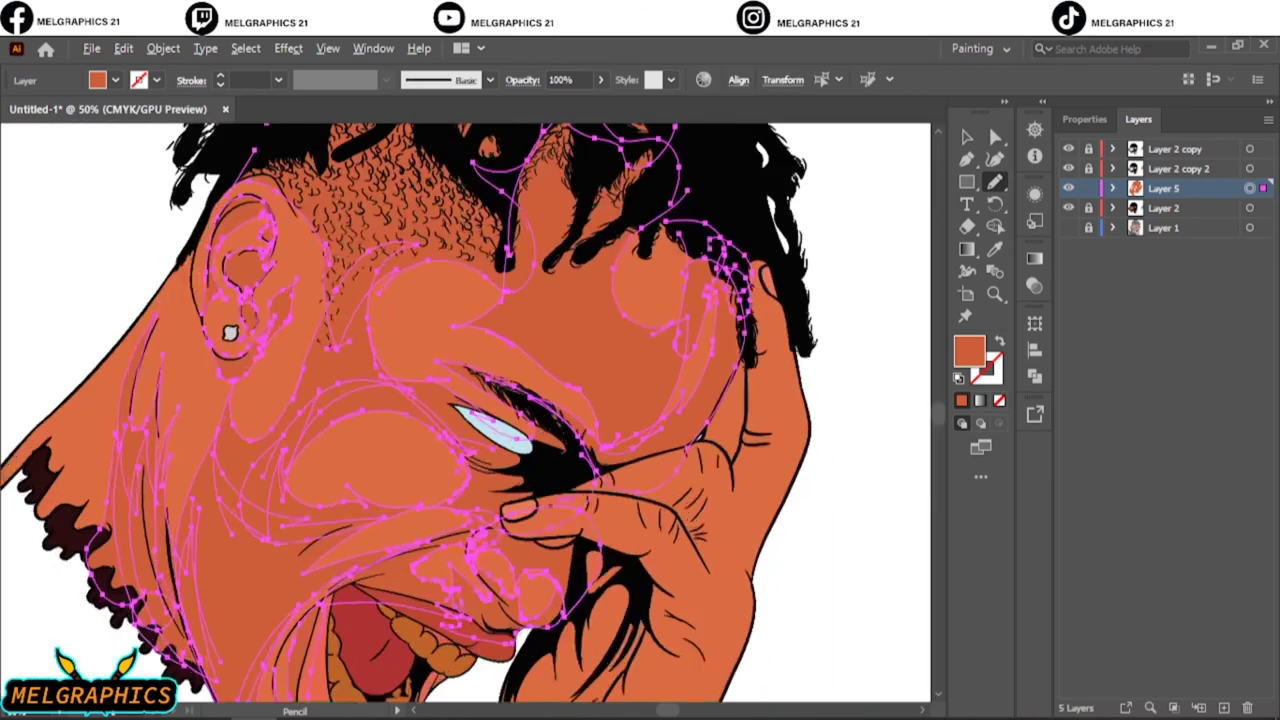
pyautogui.hotkey('ctrl', '1')
pyautogui.click(123, 48)
pyautogui.click(500, 396)
pyautogui.click(765, 532)
# Apply Black 5, Yellow -4 and Magenta -3 to the skin shapes, then deselect and fit the artboard.
pyautogui.click(1030, 408)
pyautogui.write('5')
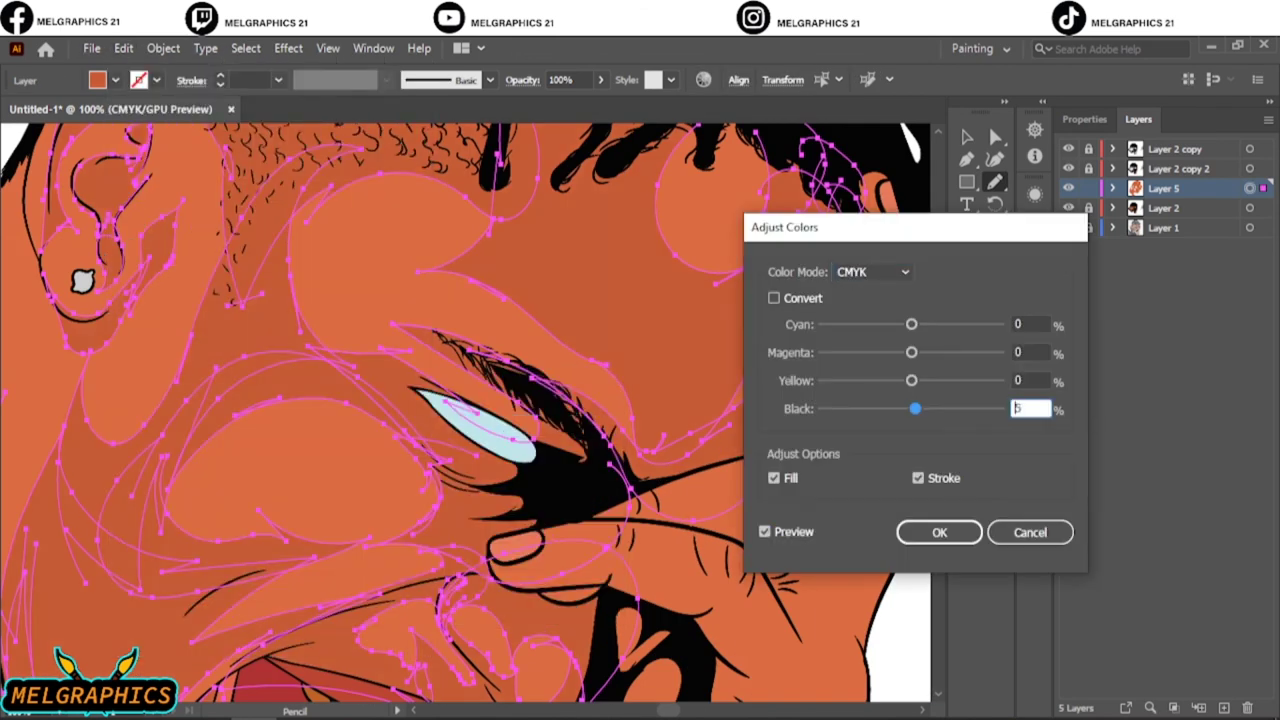
pyautogui.hotkey('shift', 'Tab')
pyautogui.press('Down')
pyautogui.press('Down')
pyautogui.press('Down')
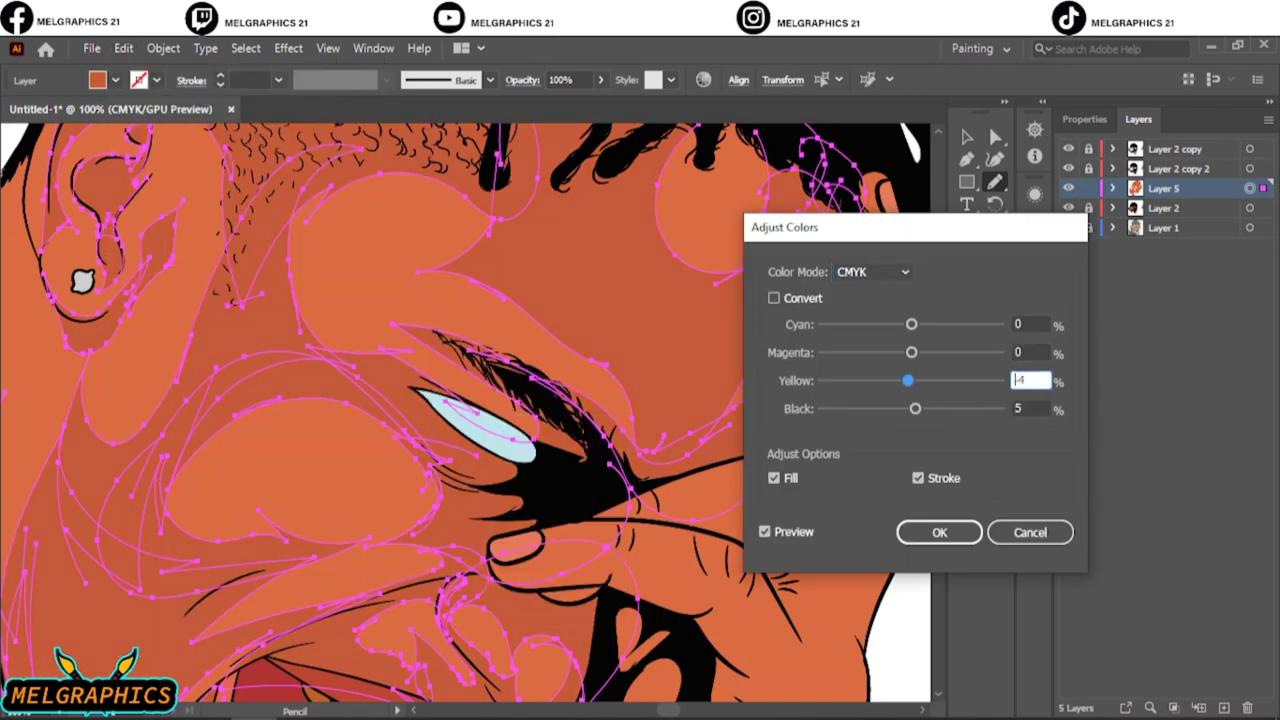
pyautogui.hotkey('shift', 'Tab')
pyautogui.press('Down')
pyautogui.press('Down')
pyautogui.press('Down')
pyautogui.hotkey('shift', 'Tab')
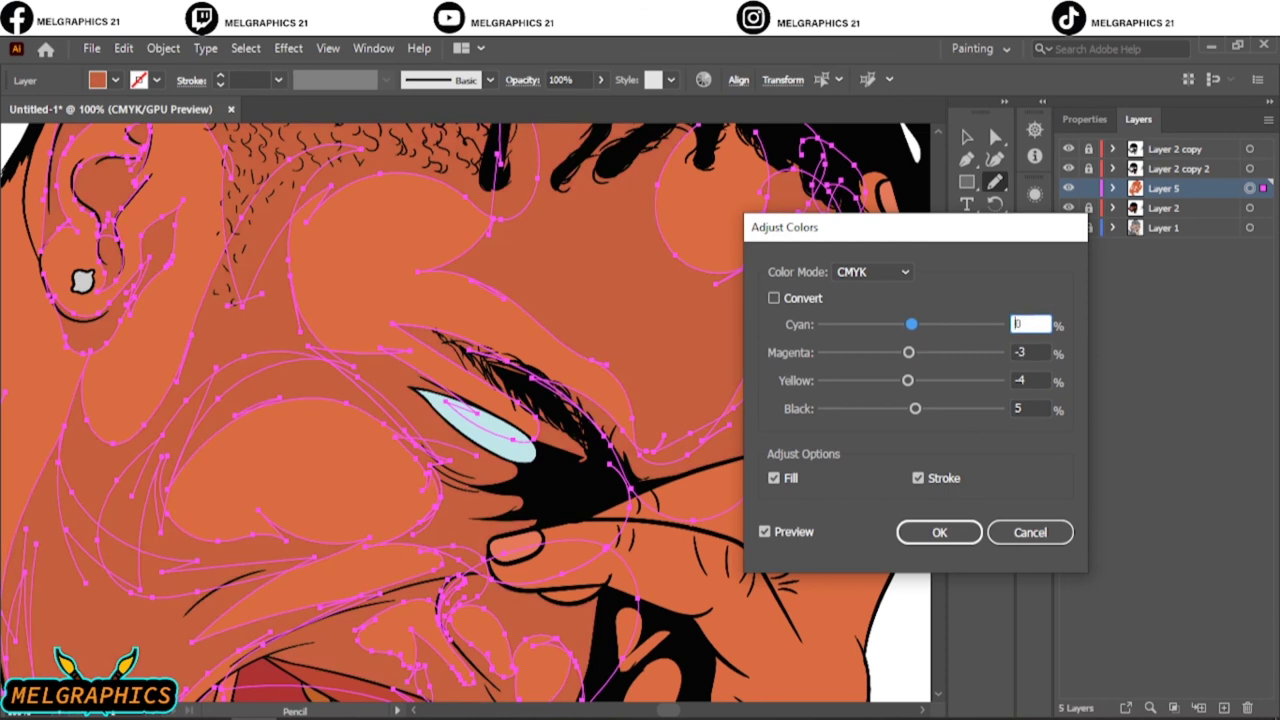
pyautogui.press('Return')
pyautogui.press('v')
pyautogui.hotkey('ctrl', 'shift', 'a')
pyautogui.hotkey('ctrl', '0')
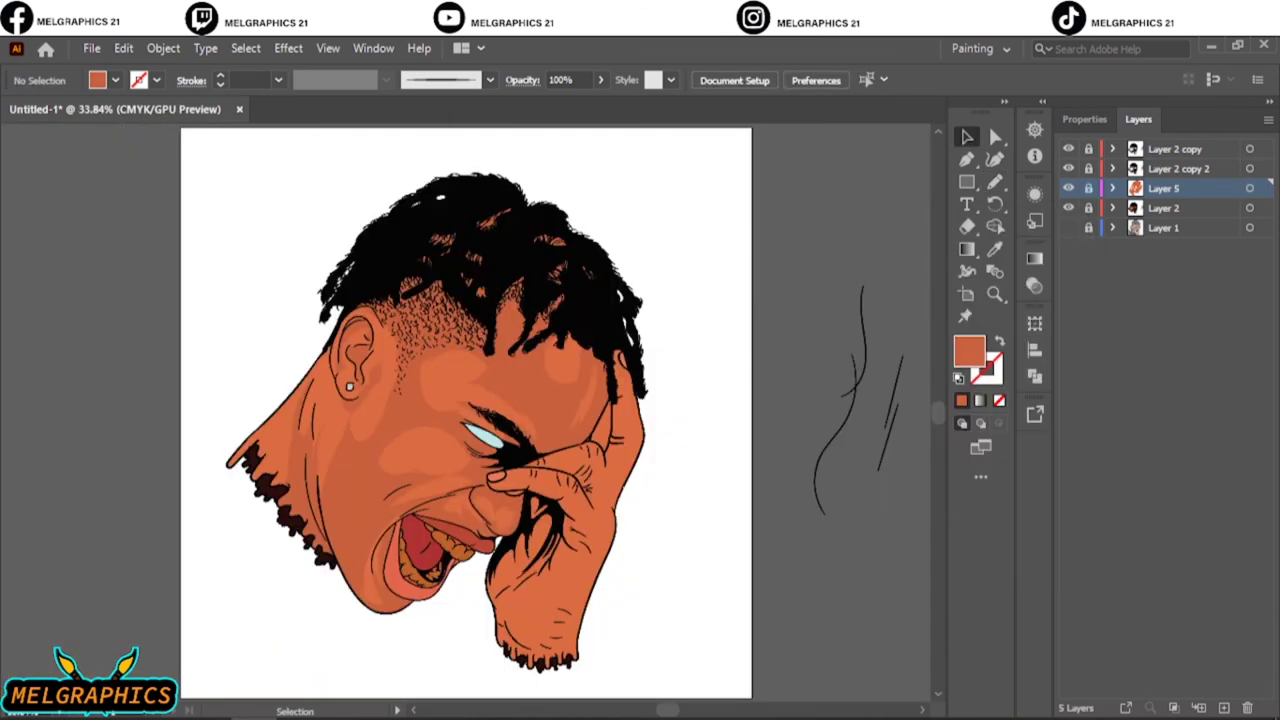
# Create Layer 6 and set a darker red fill sampled from the skin near the eye.
pyautogui.hotkey('ctrl', 'l')
pyautogui.doubleClick(969, 350)
pyautogui.click(894, 331)
pyautogui.click(1166, 266)
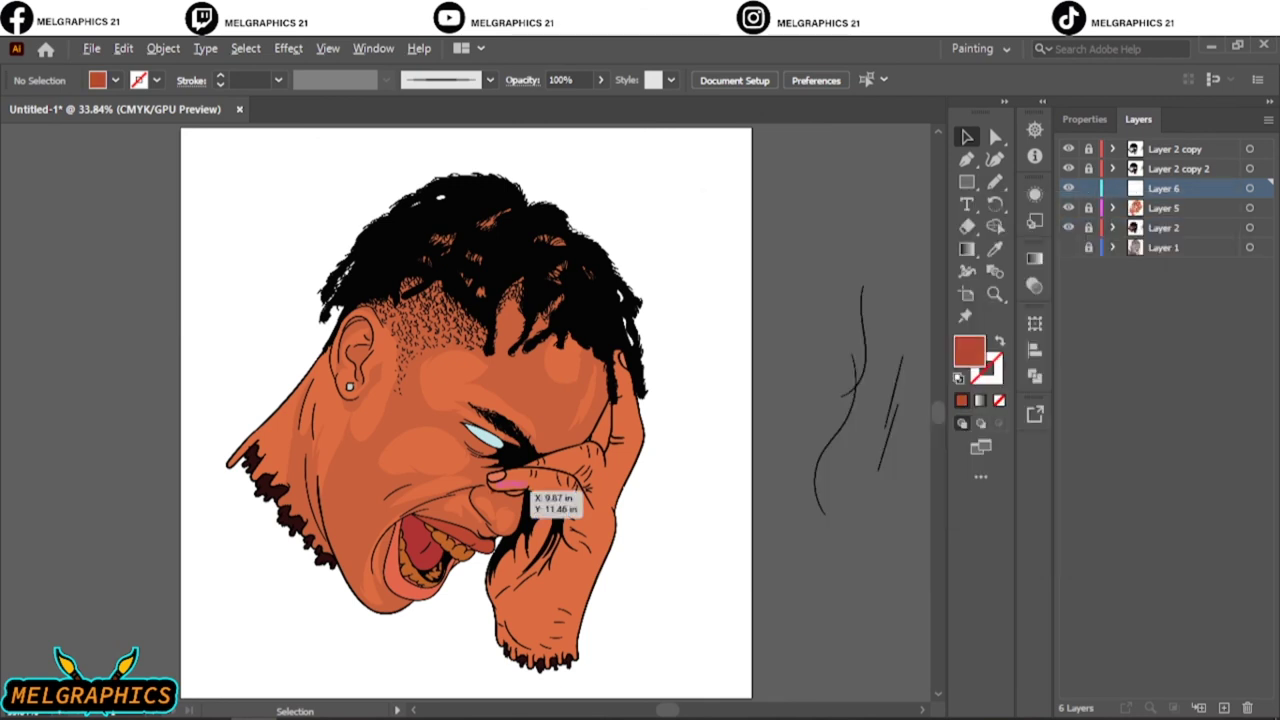
pyautogui.scroll(5, 500, 495)
pyautogui.press('i')
pyautogui.click(450, 415)
pyautogui.doubleClick(969, 350)
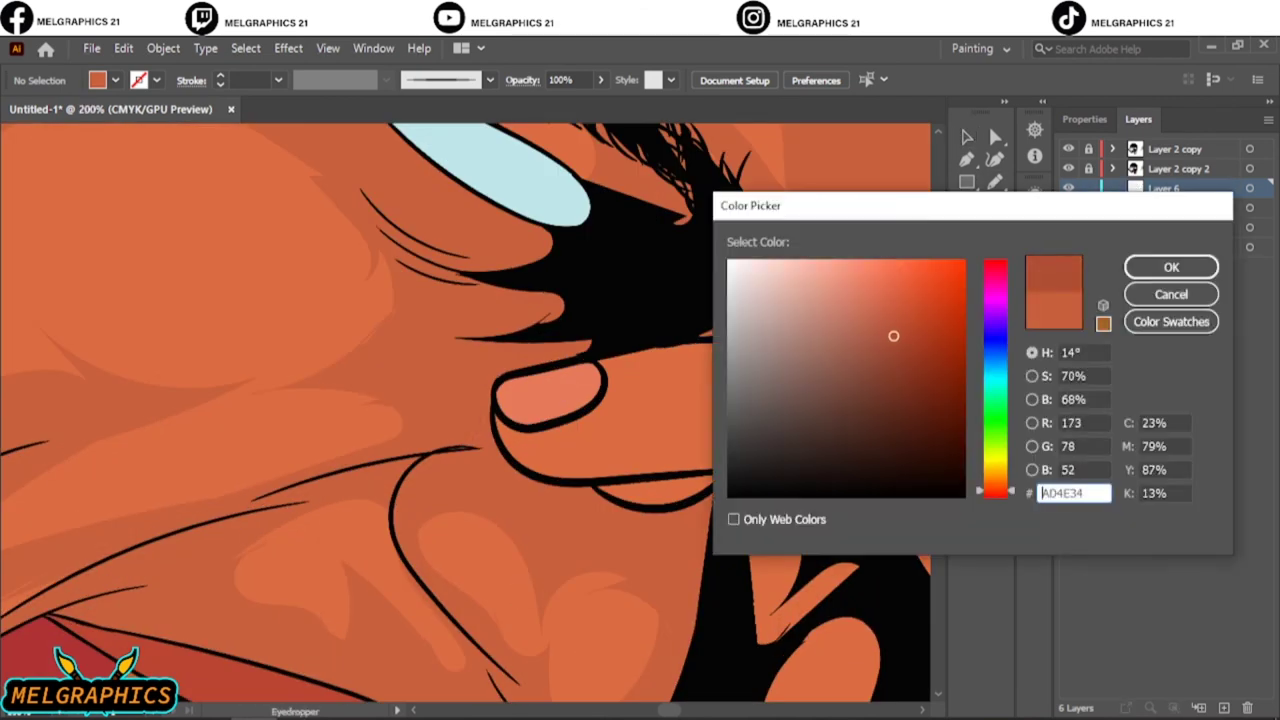
pyautogui.press('Return')
# Pencil shadow shapes beside the eye and around and under the fingertip.
pyautogui.press('n')
pyautogui.scroll(-1, 650, 365)
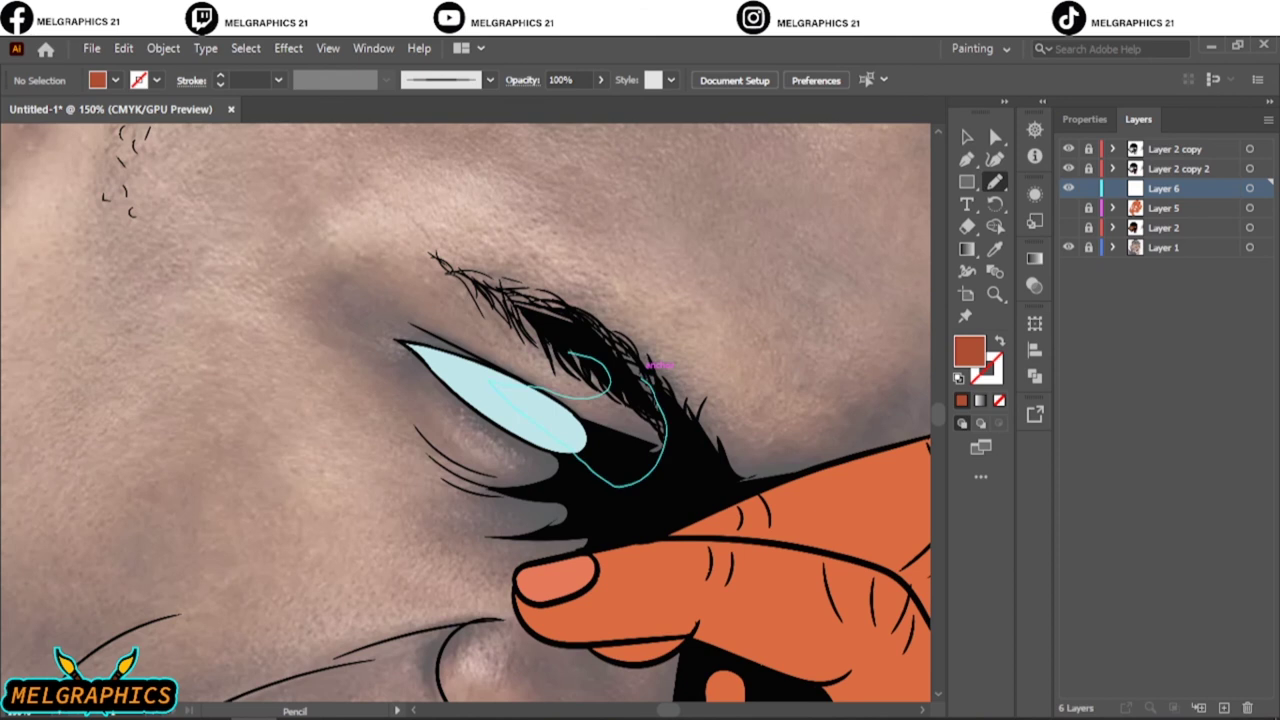
pyautogui.moveTo(1068, 207); pyautogui.dragTo(1068, 227)
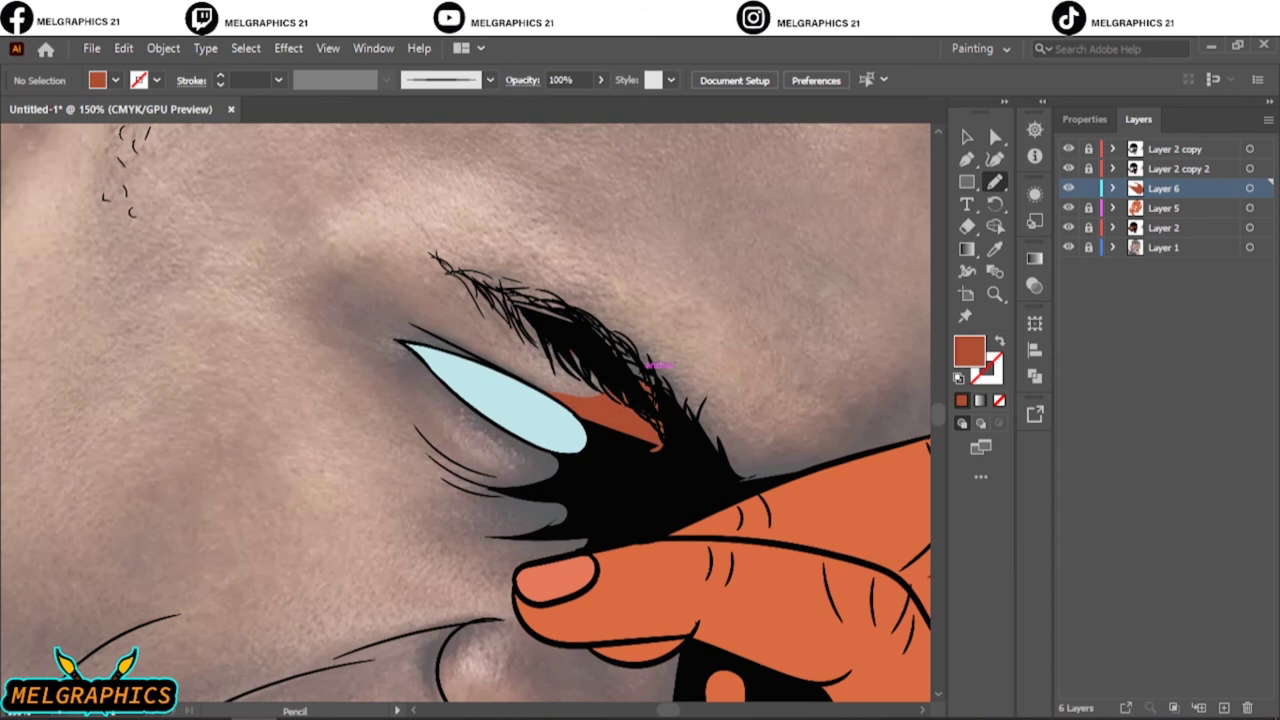
pyautogui.moveTo(520, 380); pyautogui.dragTo(465, 478)
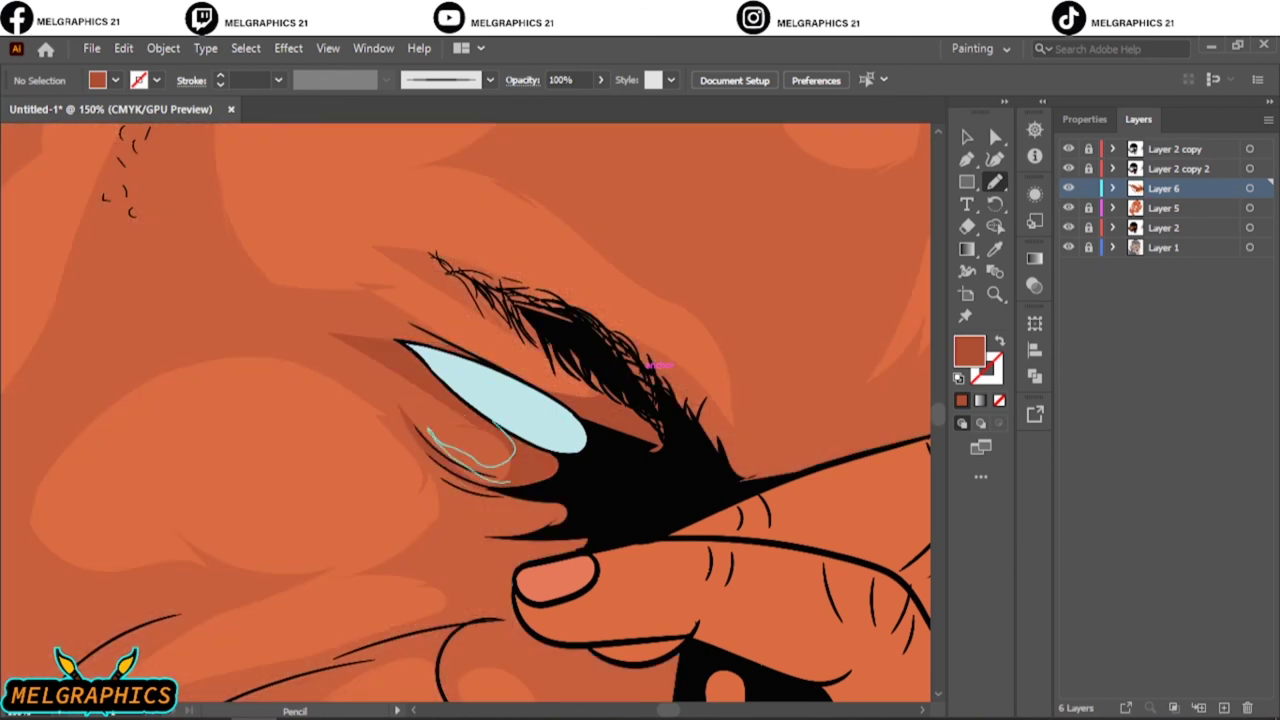
pyautogui.moveTo(385, 562); pyautogui.dragTo(495, 548)
pyautogui.moveTo(400, 560); pyautogui.dragTo(580, 625)
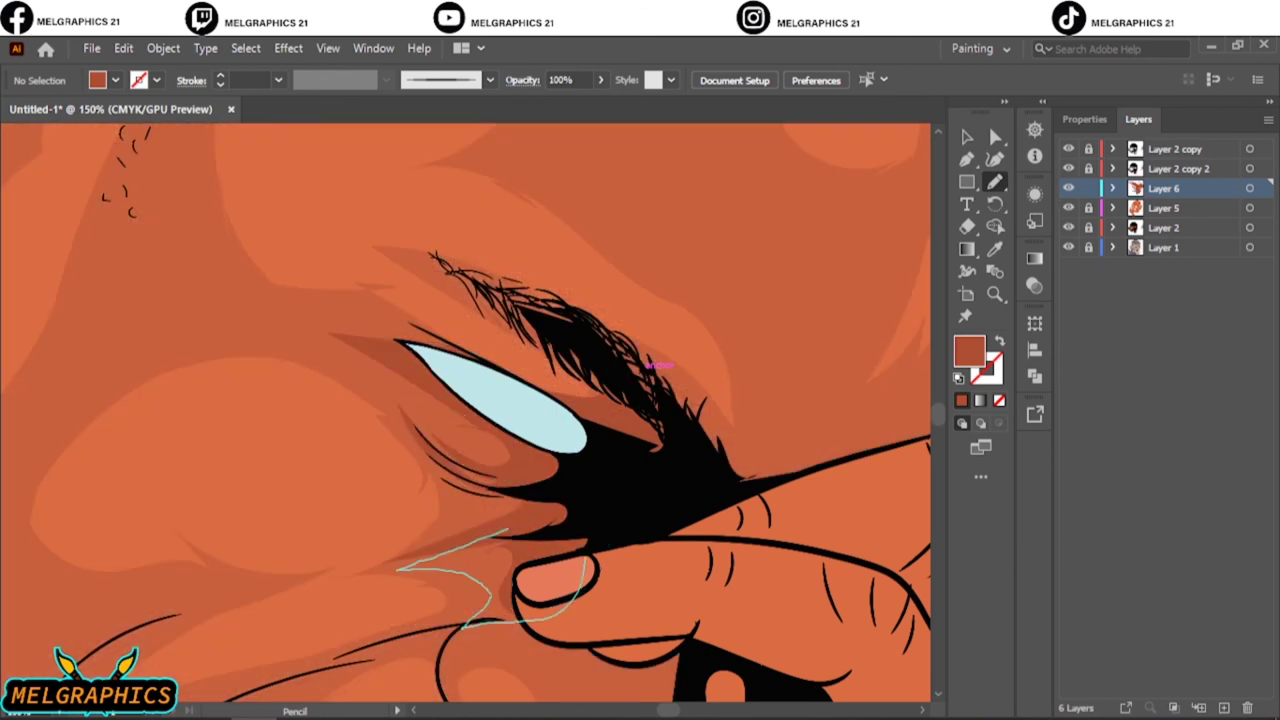
# Pencil shadow shapes over the nose, its right side and lower edge.
pyautogui.hotkey('ctrl', '+')
pyautogui.scroll(-2, 450, 515)
pyautogui.moveTo(262, 560)
pyautogui.mouseDown()
pyautogui.moveTo(356, 420)
pyautogui.moveTo(220, 375)
pyautogui.mouseUp()
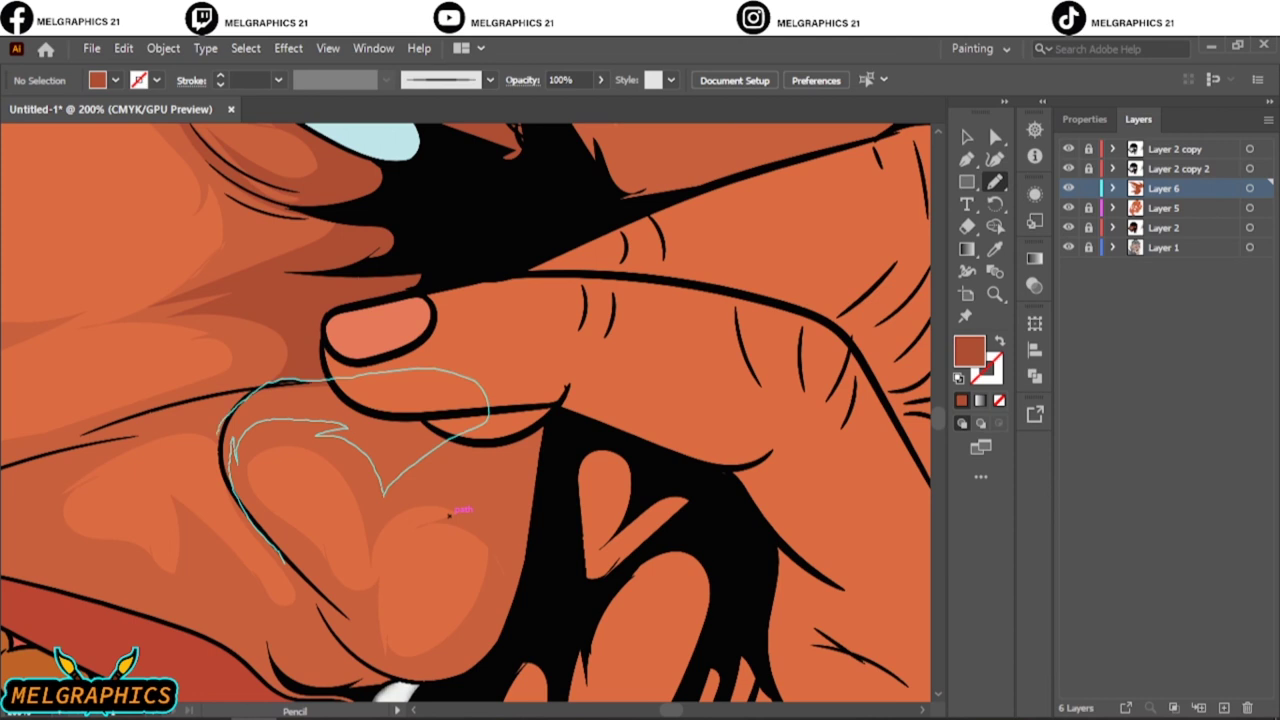
pyautogui.moveTo(1068, 207); pyautogui.dragTo(1068, 227)
pyautogui.moveTo(390, 442); pyautogui.dragTo(545, 395)
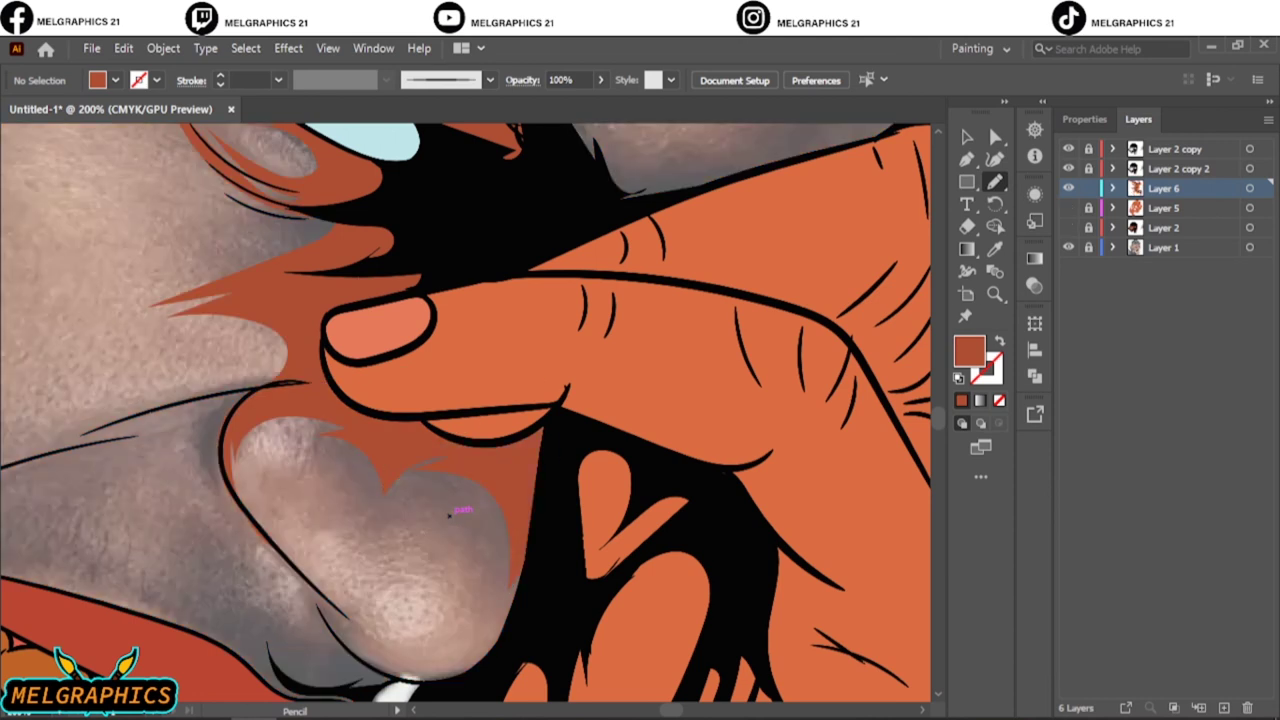
pyautogui.moveTo(515, 625); pyautogui.dragTo(430, 685)
pyautogui.moveTo(449, 515); pyautogui.dragTo(583, 443)
pyautogui.moveTo(530, 612); pyautogui.dragTo(475, 520)
pyautogui.moveTo(370, 430); pyautogui.dragTo(440, 315)
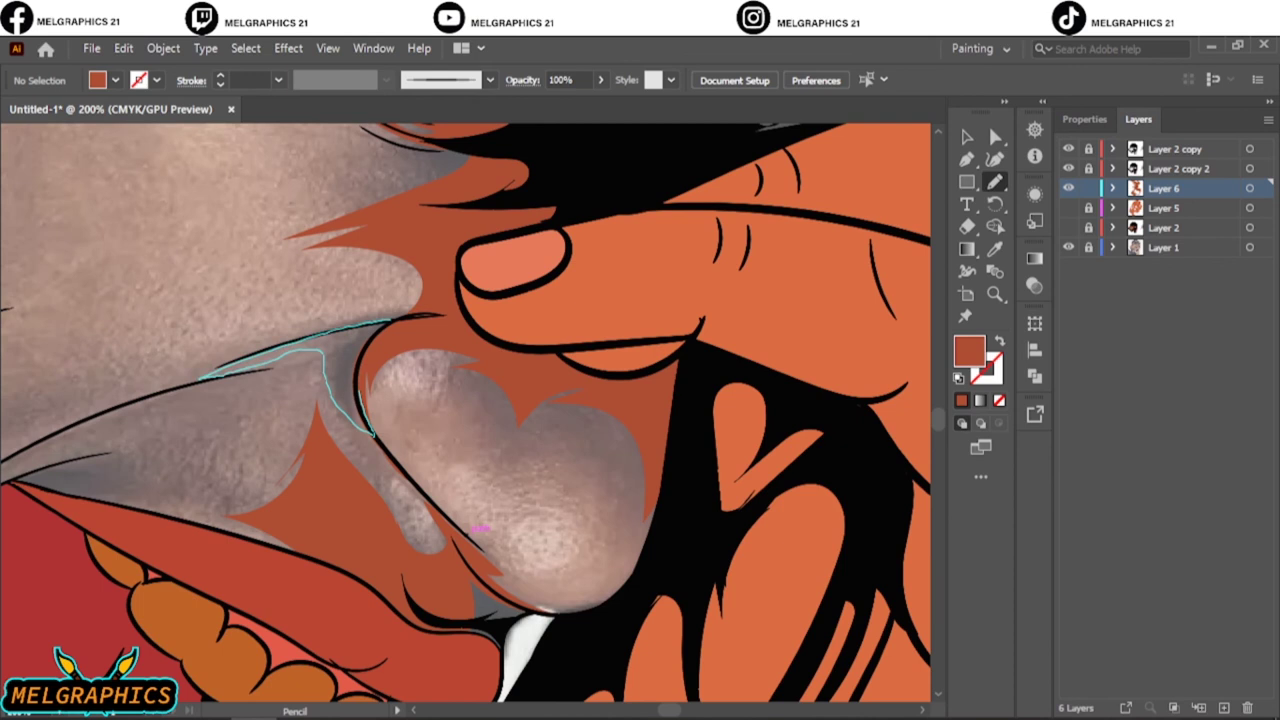
# Add shadow shapes near the nostril and the lower left of the mouth.
pyautogui.rightClick(379, 337)
pyautogui.press('Escape')
pyautogui.moveTo(520, 365); pyautogui.dragTo(450, 355)
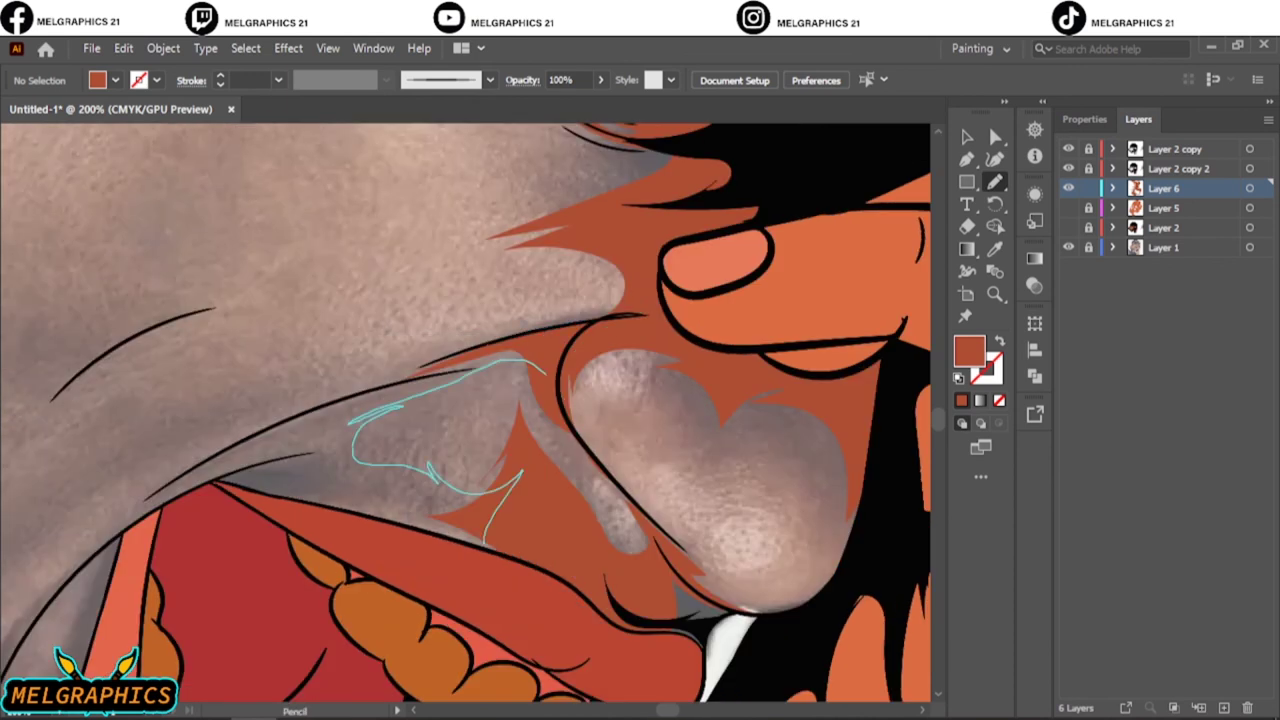
pyautogui.moveTo(200, 540); pyautogui.dragTo(410, 475)
# Hide the reference photo layer and pencil a shadow along the lower lip's outer edge.
pyautogui.hotkey('ctrl', '0')
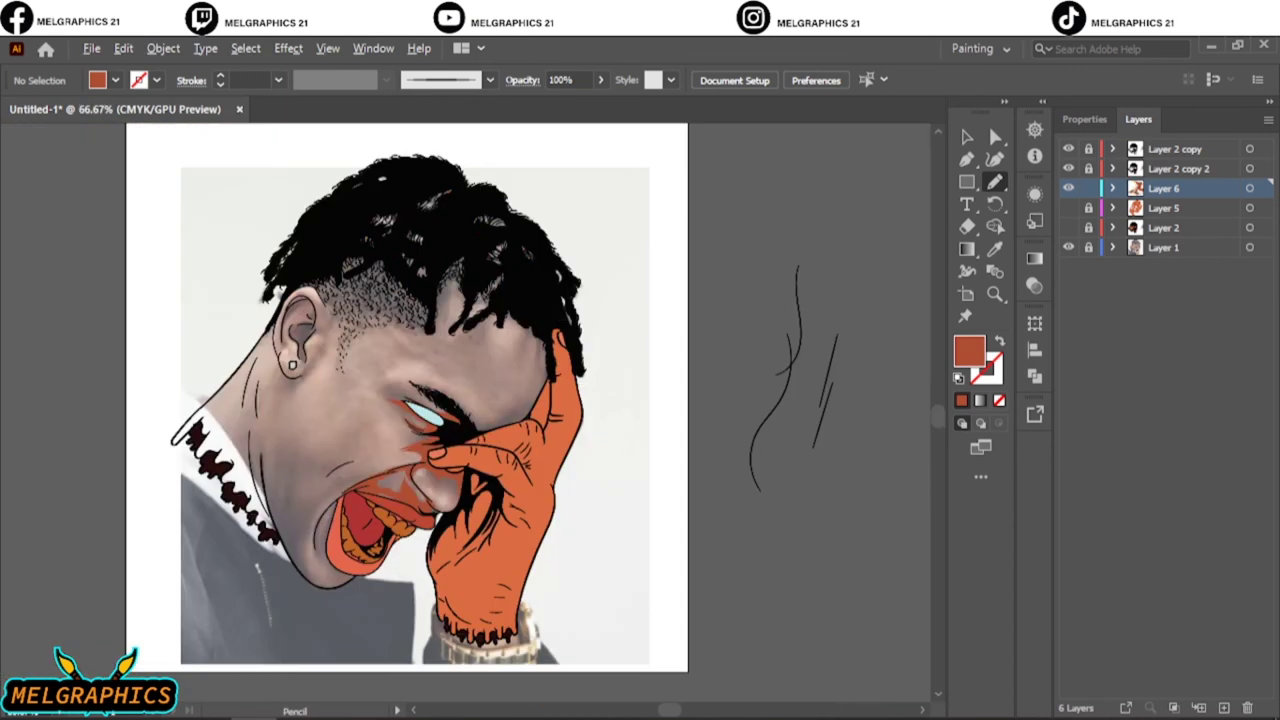
pyautogui.click(1068, 247)
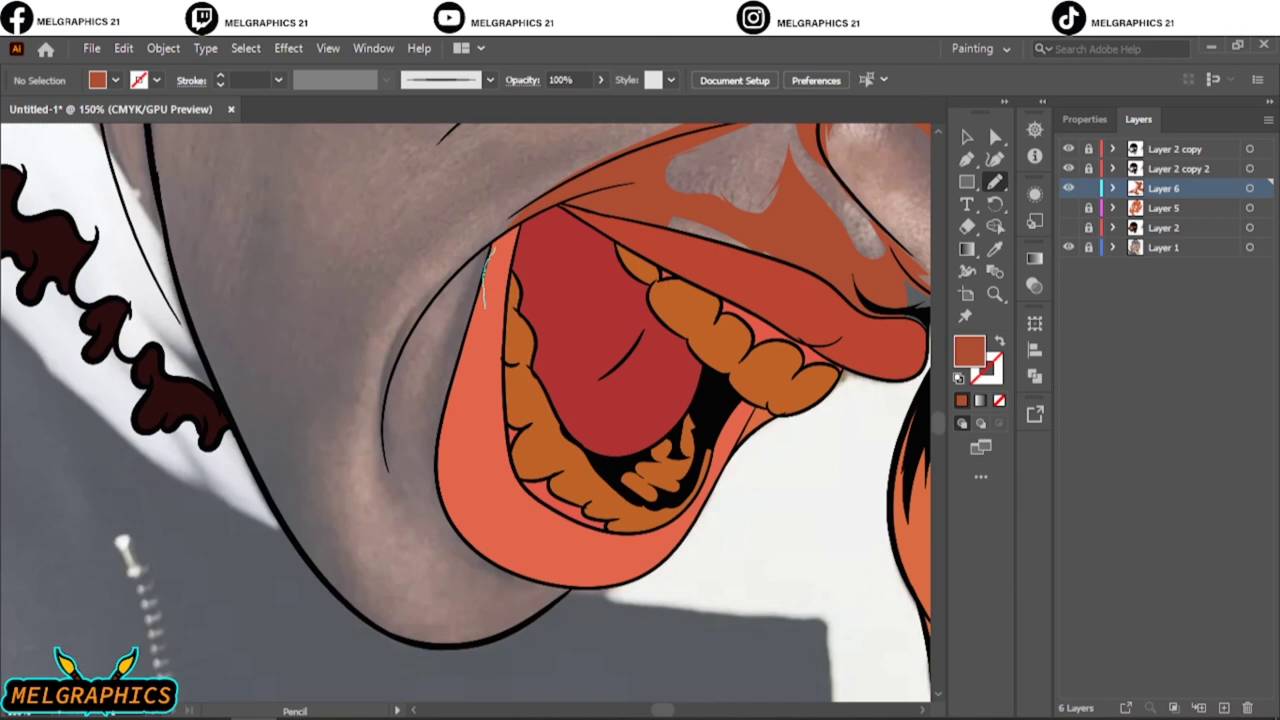
pyautogui.moveTo(490, 248); pyautogui.dragTo(575, 590)
pyautogui.moveTo(465, 270); pyautogui.dragTo(570, 185)
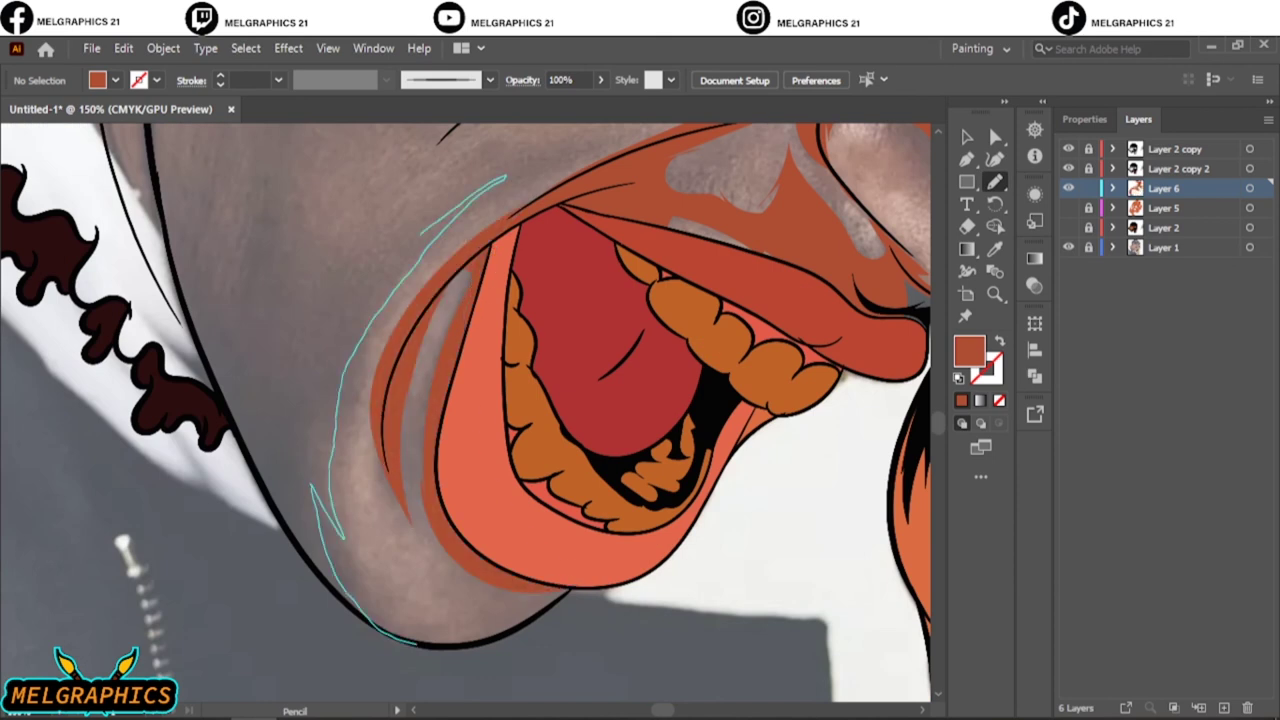
pyautogui.moveTo(350, 597); pyautogui.dragTo(390, 628)
pyautogui.scroll(3, 470, 400)
# With the orange skin layer shown, add more shadows along the lower-left lip edge.
pyautogui.click(1068, 207)
pyautogui.click(1068, 207)
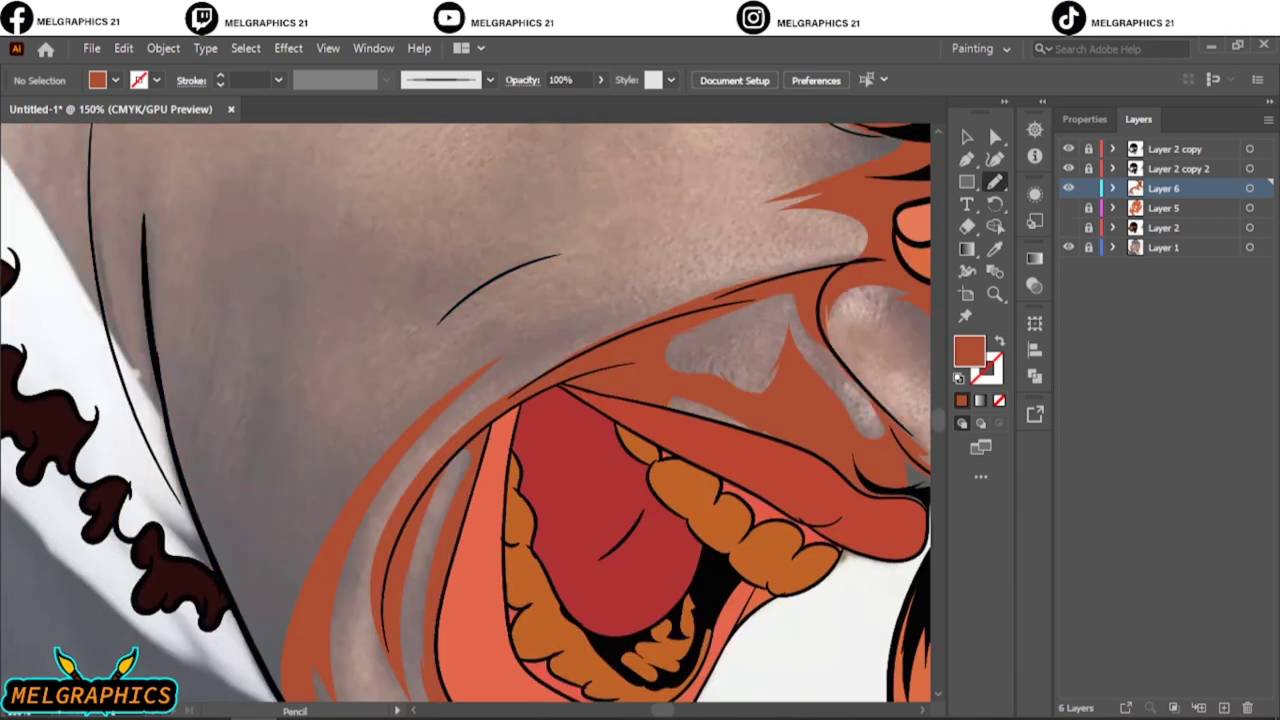
pyautogui.click(1068, 207)
pyautogui.moveTo(340, 680)
pyautogui.mouseDown()
pyautogui.moveTo(370, 550)
pyautogui.moveTo(665, 306)
pyautogui.mouseUp()
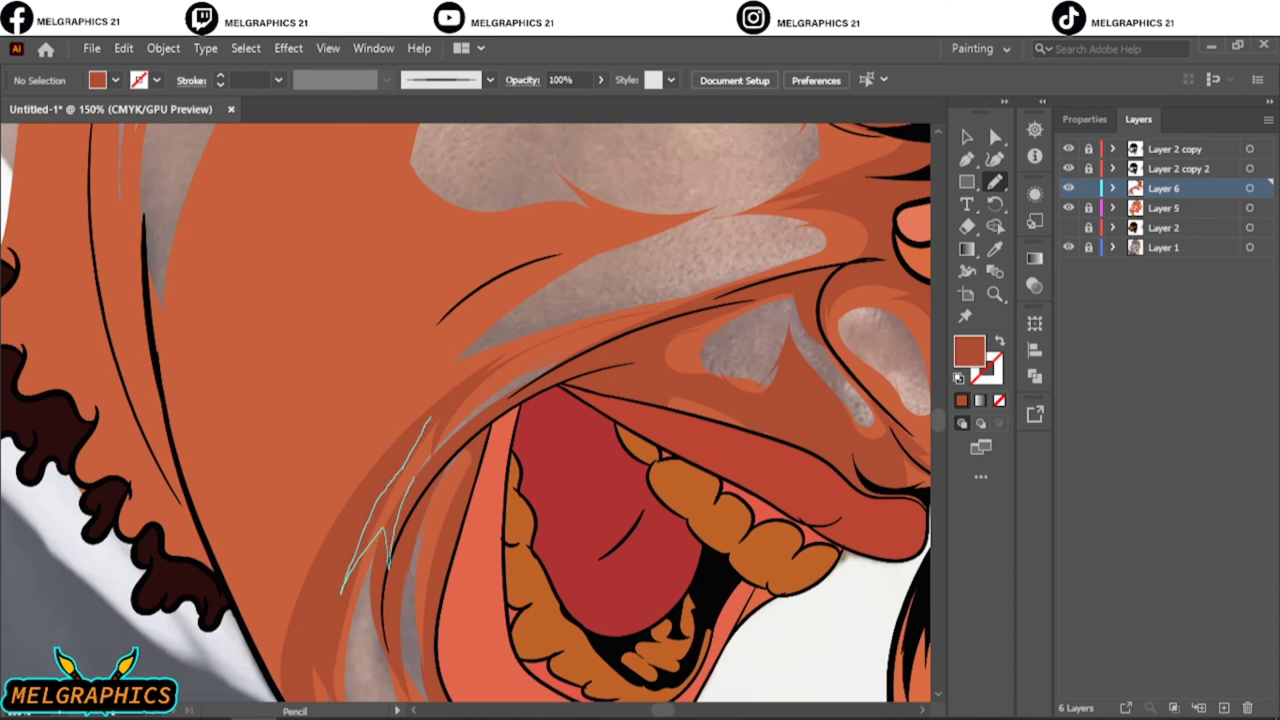
pyautogui.moveTo(430, 420); pyautogui.dragTo(730, 290)
# Hide the skin layer and pencil a spiky, notched shadow over the cheek left of the mouth.
pyautogui.click(1068, 207)
pyautogui.moveTo(470, 308)
pyautogui.mouseDown()
pyautogui.moveTo(375, 420)
pyautogui.moveTo(190, 470)
pyautogui.moveTo(285, 700)
pyautogui.moveTo(445, 415)
pyautogui.mouseUp()
pyautogui.moveTo(265, 505)
pyautogui.mouseDown()
pyautogui.moveTo(160, 345)
pyautogui.moveTo(255, 165)
pyautogui.mouseUp()
pyautogui.moveTo(255, 165); pyautogui.dragTo(390, 345)
pyautogui.moveTo(352, 600)
pyautogui.mouseDown()
pyautogui.moveTo(358, 335)
pyautogui.moveTo(440, 405)
pyautogui.mouseUp()
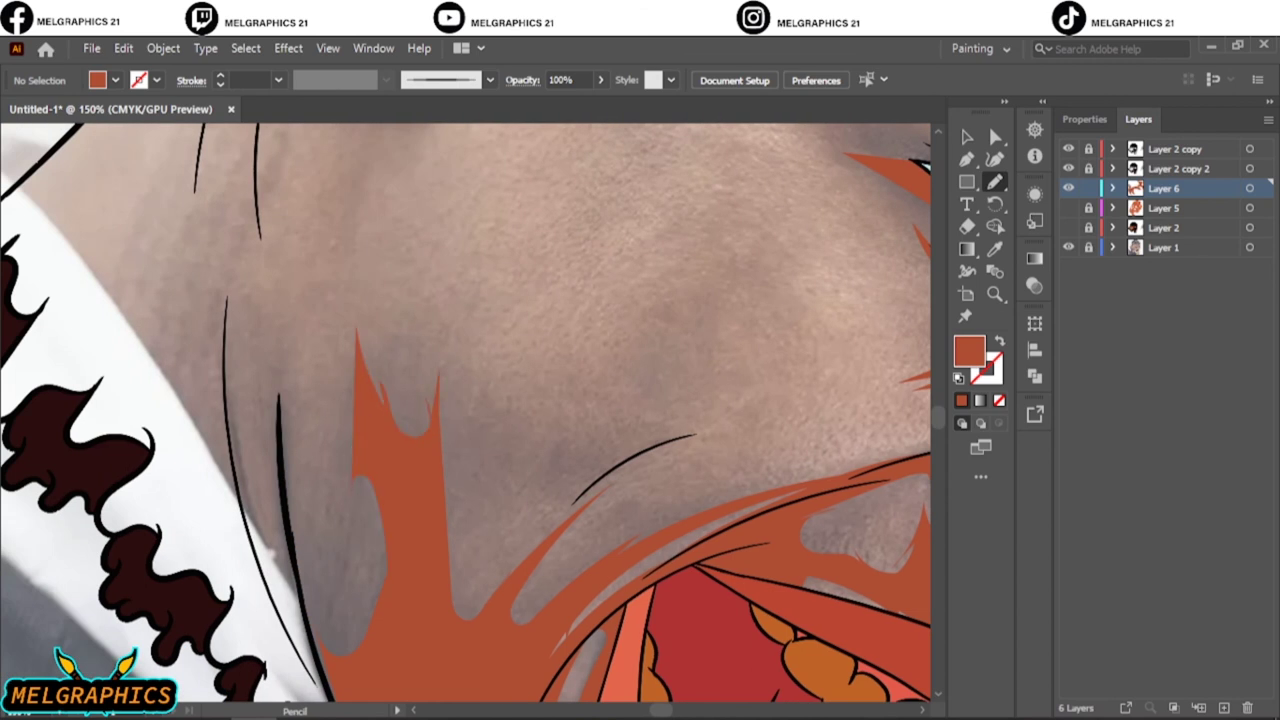
pyautogui.moveTo(360, 455)
pyautogui.mouseDown()
pyautogui.moveTo(335, 698)
pyautogui.moveTo(348, 297)
pyautogui.moveTo(380, 453)
pyautogui.mouseUp()
# Extend the shadow along the jaw's left edge and show the orange skin layer again.
pyautogui.scroll(-3, 465, 413)
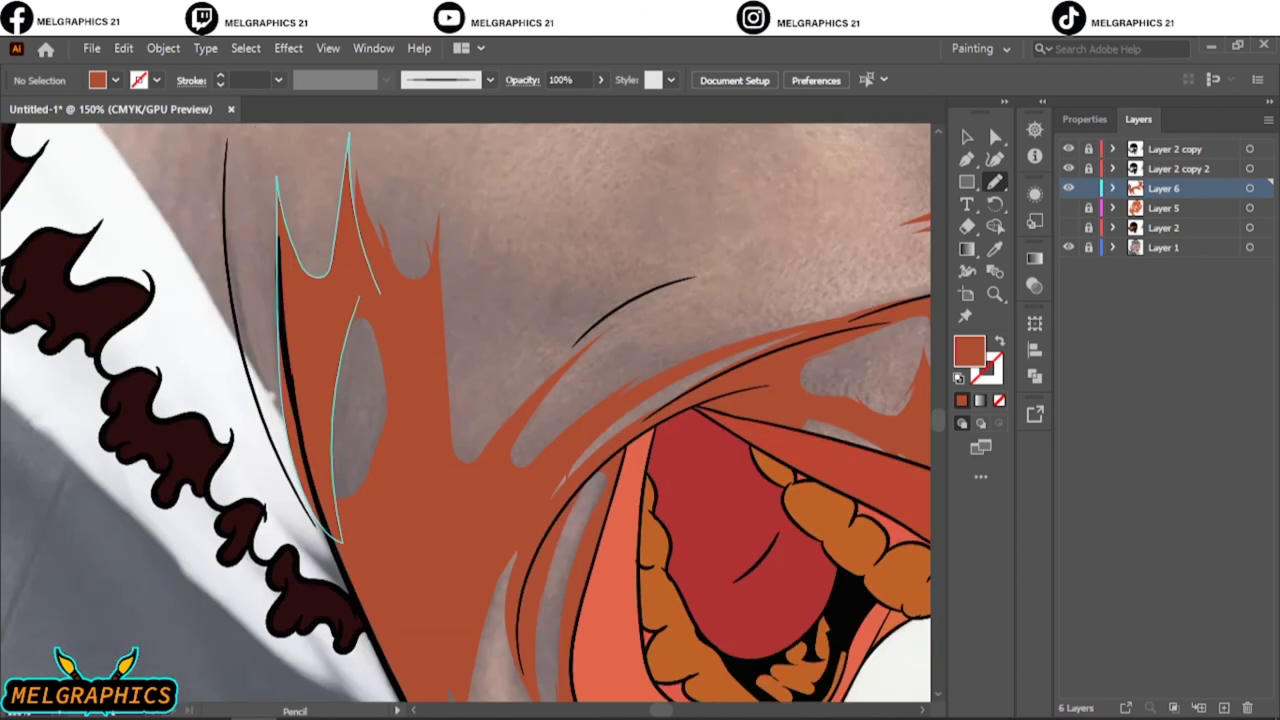
pyautogui.moveTo(160, 400); pyautogui.dragTo(370, 610)
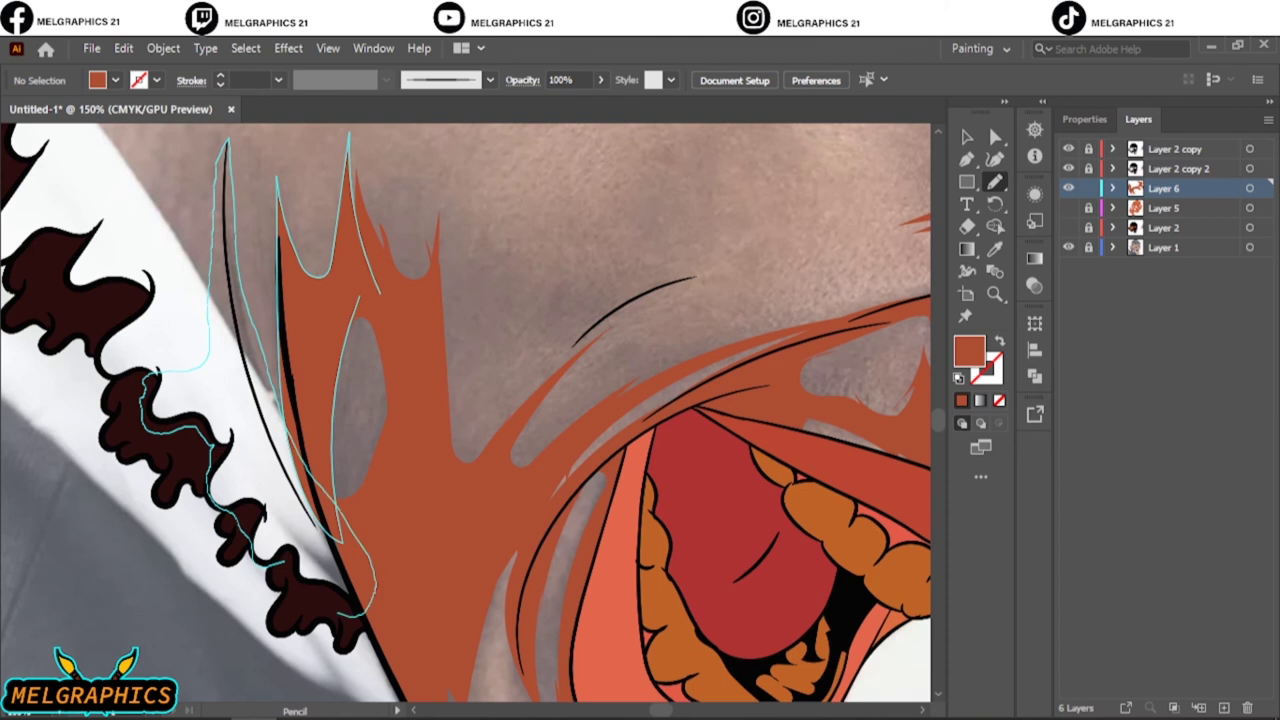
pyautogui.hotkey('ctrl', '0')
pyautogui.click(1068, 207)
# Zoom in and pencil spiky darker shadow strokes on the lower cheek.
pyautogui.hotkey('ctrl', '1')
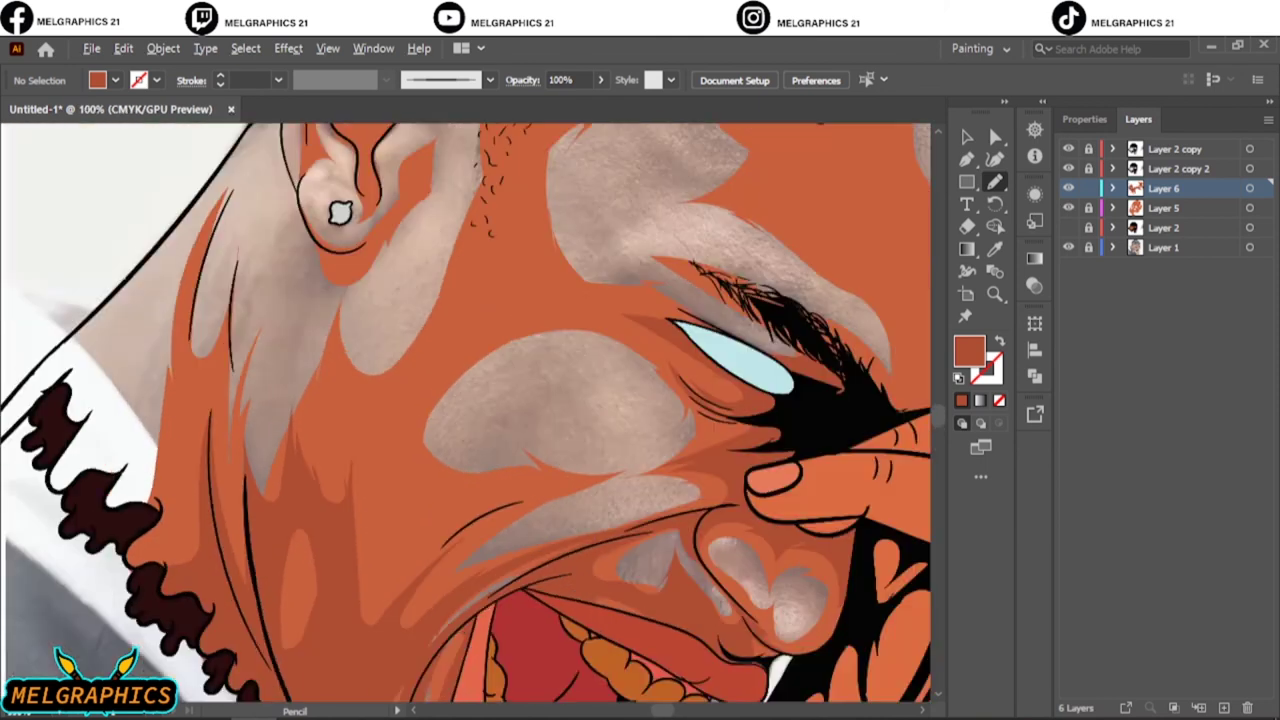
pyautogui.hotkey('ctrl', '=')
pyautogui.hotkey('ctrl', '=')
pyautogui.scroll(-2, 465, 413)
pyautogui.scroll(-5, 465, 413)
pyautogui.moveTo(310, 550); pyautogui.dragTo(400, 330)
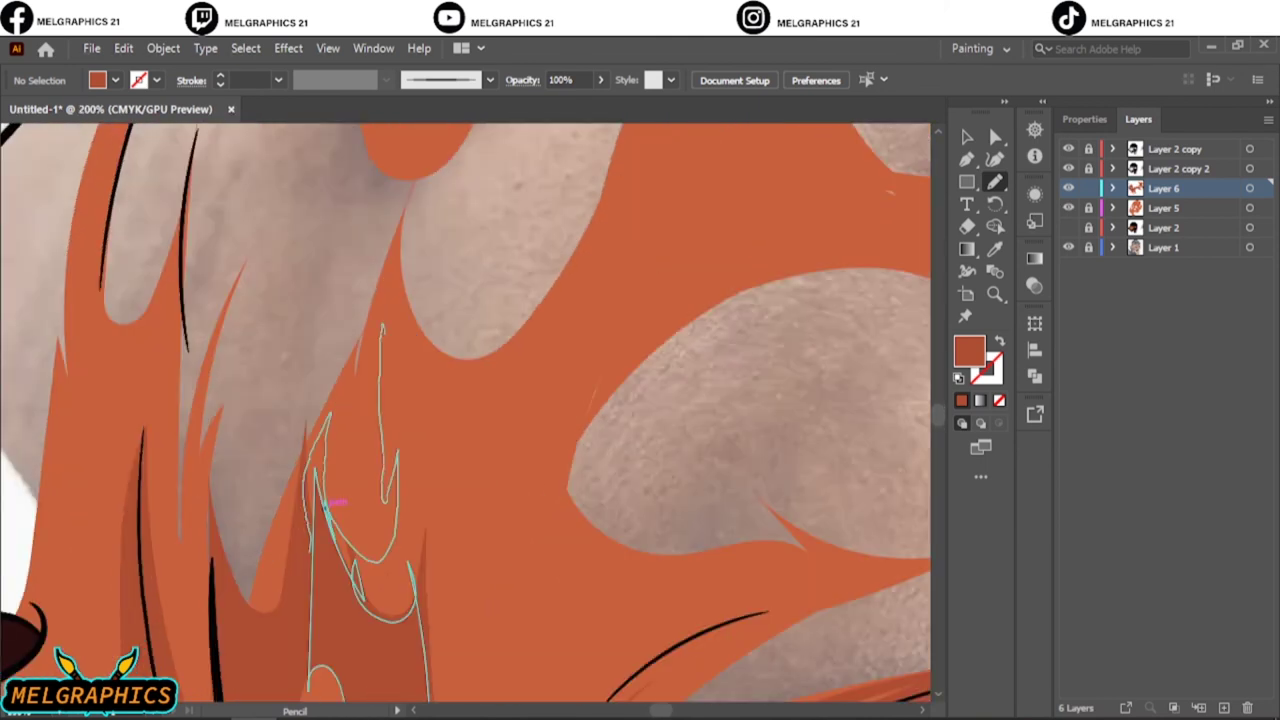
pyautogui.scroll(-3, 465, 413)
pyautogui.moveTo(398, 170)
pyautogui.mouseDown()
pyautogui.moveTo(433, 328)
pyautogui.moveTo(785, 348)
pyautogui.mouseUp()
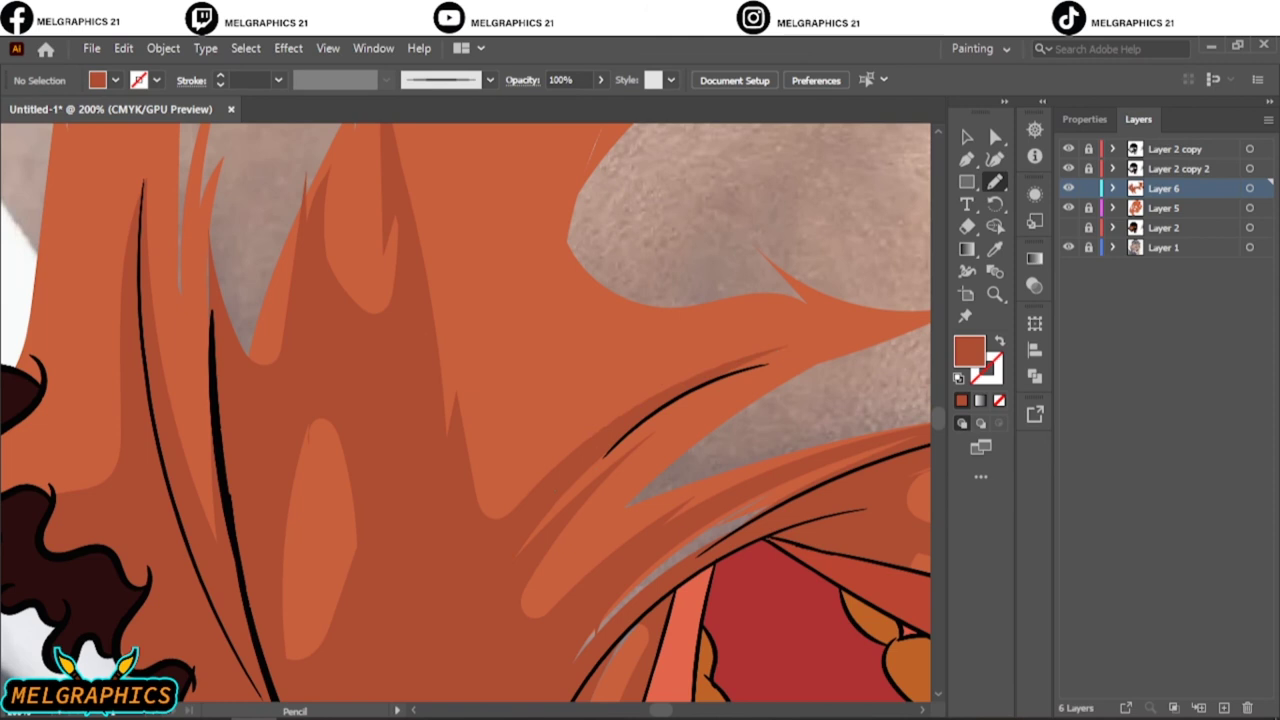
pyautogui.moveTo(540, 515); pyautogui.dragTo(810, 345)
# Add darker orange shadows below the earlobe, up the jaw and inside the ear.
pyautogui.hotkey('ctrl', '0')
pyautogui.hotkey('ctrl', '=')
pyautogui.hotkey('ctrl', '=')
pyautogui.hotkey('ctrl', '=')
pyautogui.hotkey('ctrl', '1')
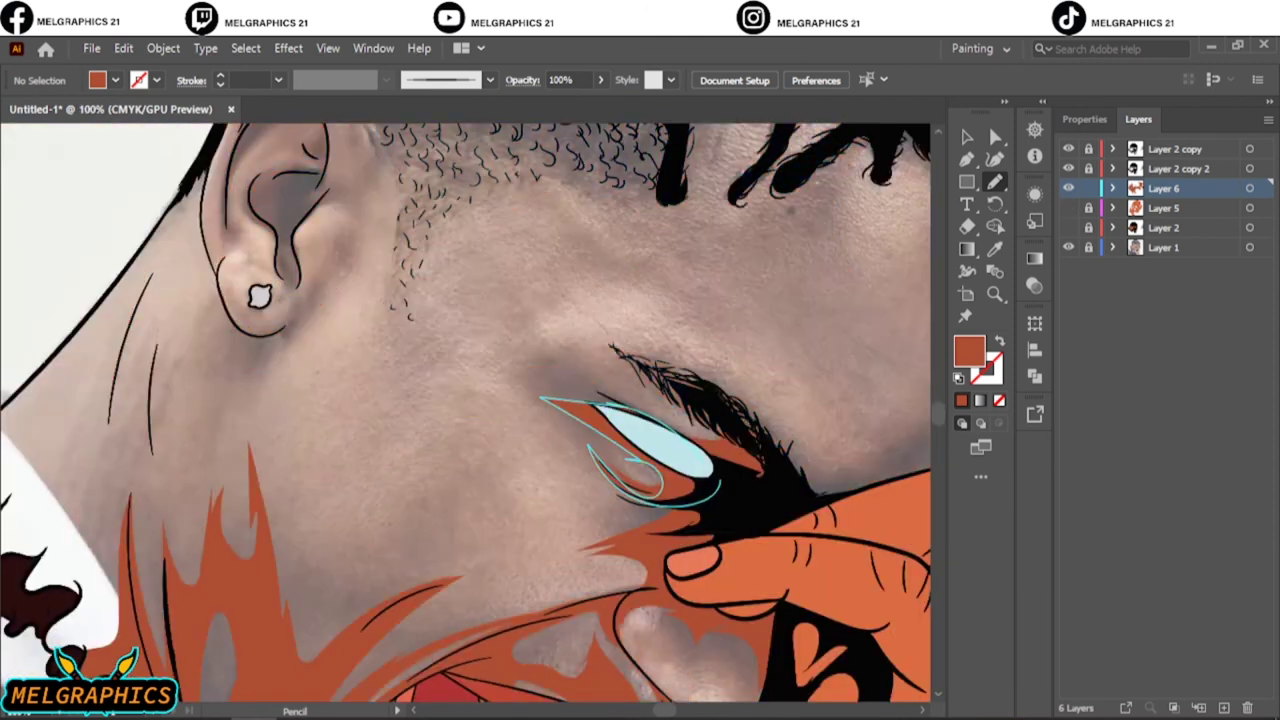
pyautogui.hotkey('ctrl', '=')
pyautogui.moveTo(330, 540)
pyautogui.mouseDown()
pyautogui.moveTo(400, 390)
pyautogui.moveTo(540, 440)
pyautogui.mouseUp()
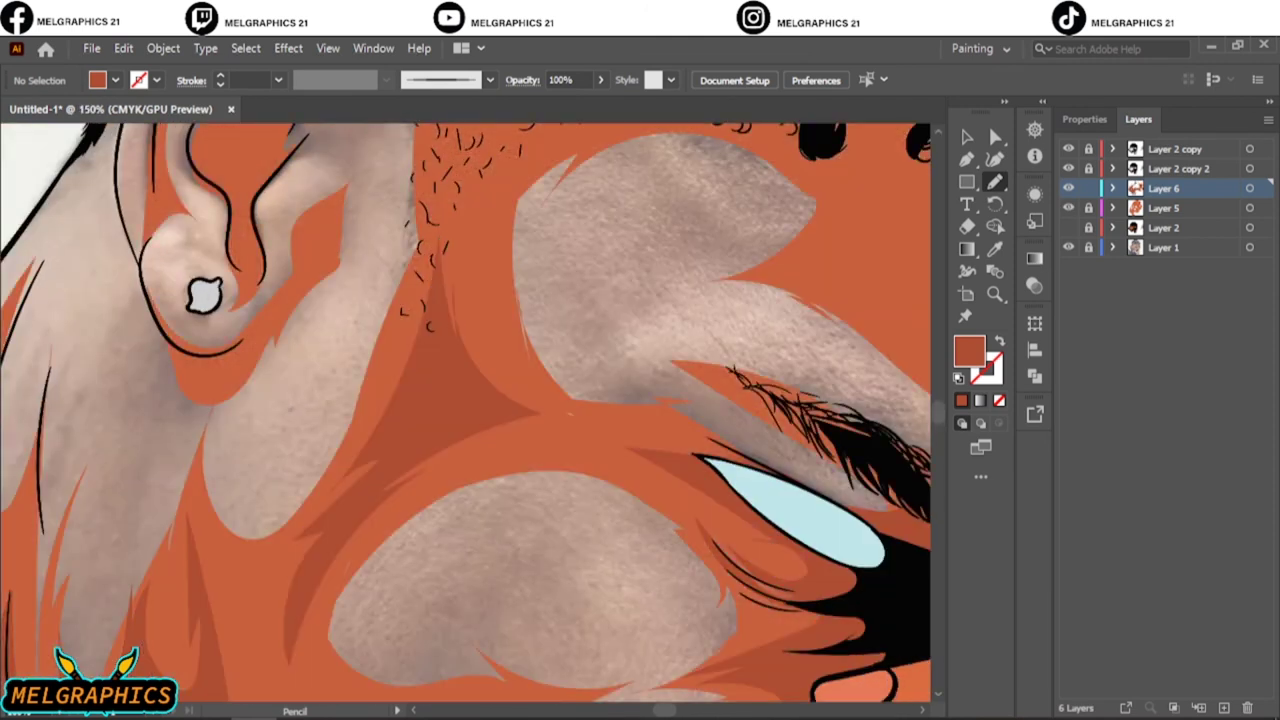
pyautogui.scroll(3, 465, 413)
pyautogui.moveTo(246, 478); pyautogui.dragTo(322, 335)
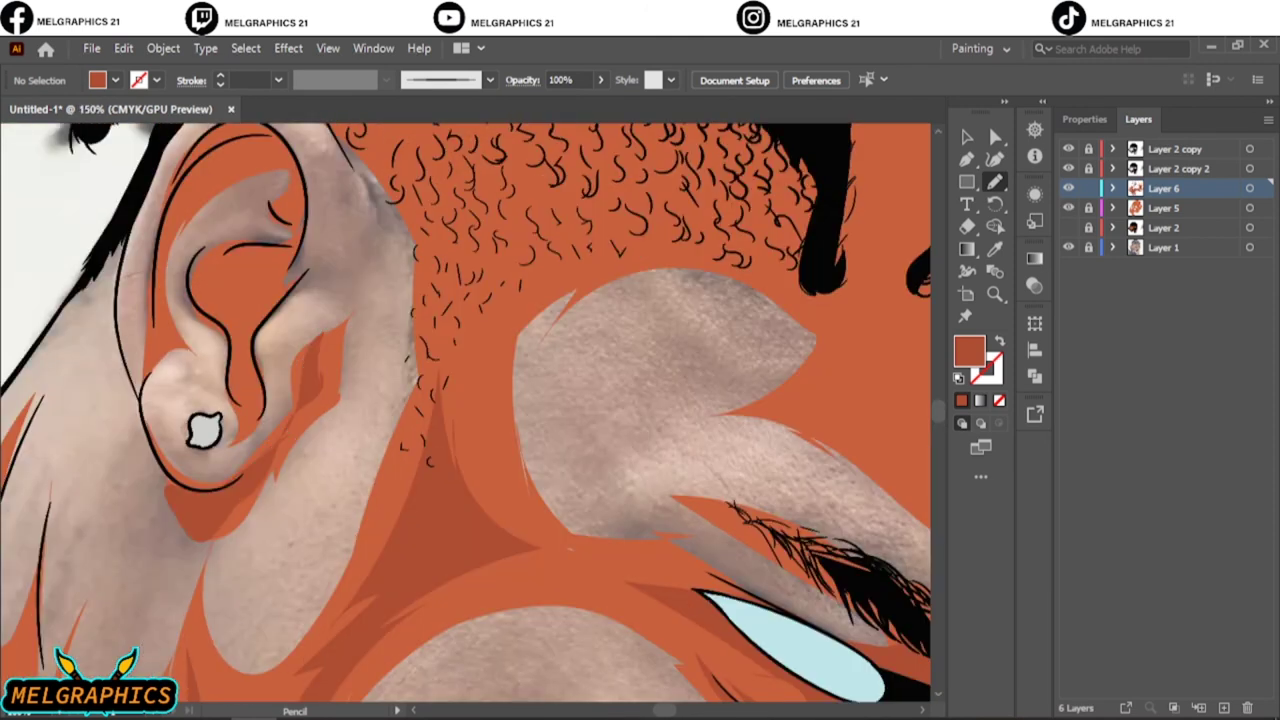
pyautogui.moveTo(292, 285); pyautogui.dragTo(258, 380)
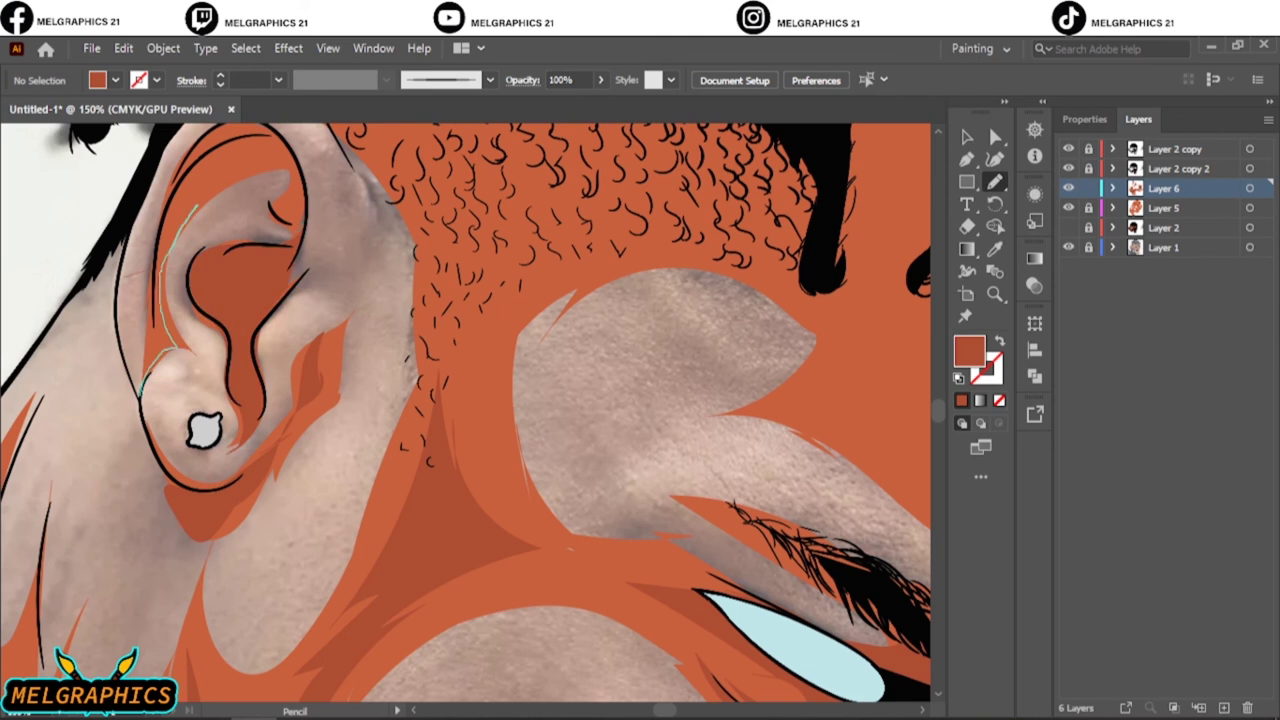
pyautogui.moveTo(142, 392); pyautogui.dragTo(142, 392)
pyautogui.hotkey('ctrl', '-')
pyautogui.hotkey('ctrl', '-')
pyautogui.hotkey('ctrl', '-')
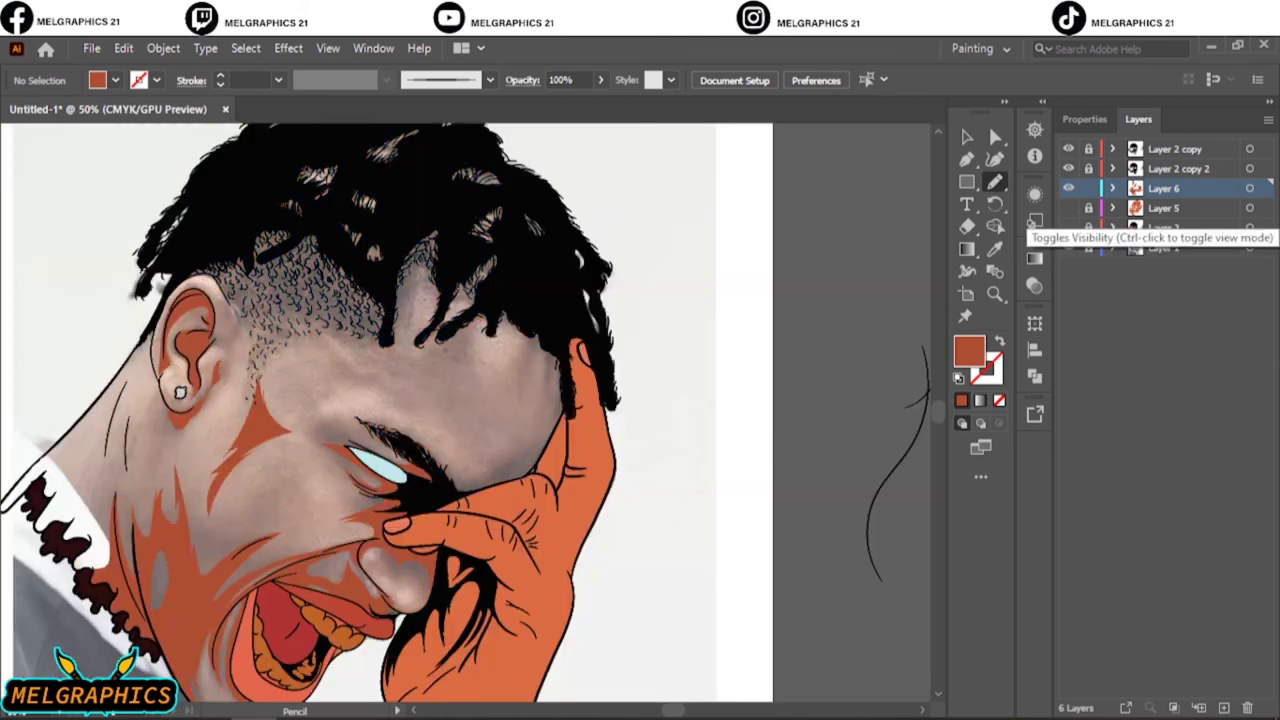
# With Layer 2 hidden, pencil shadows from the brow up to the hair and along the cheek.
pyautogui.click(1068, 227)
pyautogui.click(1068, 227)
pyautogui.hotkey('ctrl', '+')
pyautogui.hotkey('ctrl', '+')
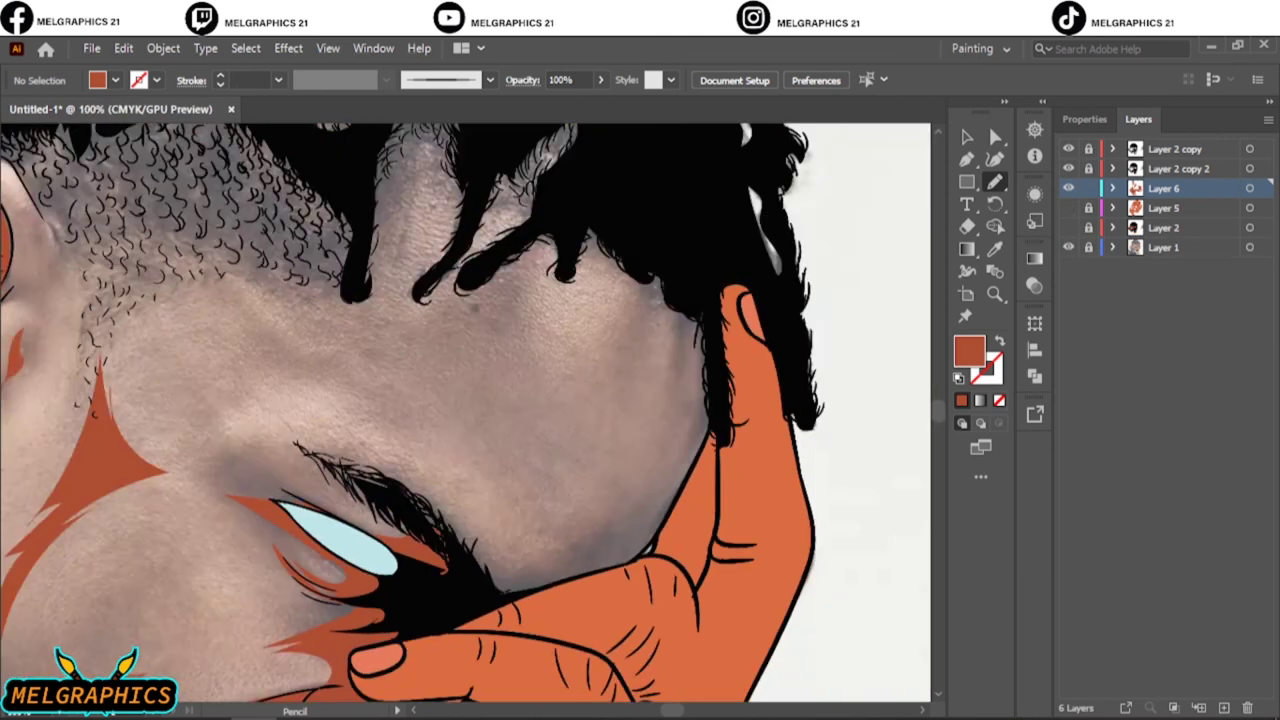
pyautogui.moveTo(425, 288); pyautogui.dragTo(600, 128)
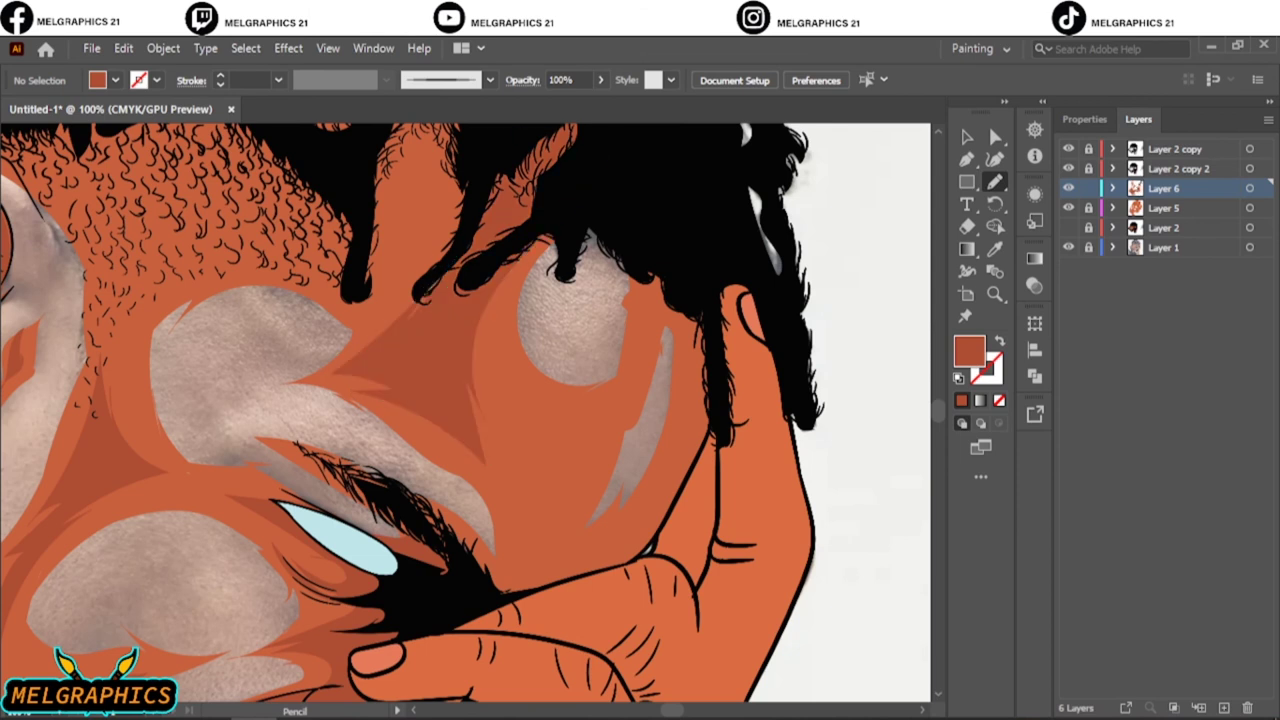
pyautogui.moveTo(622, 388); pyautogui.dragTo(480, 565)
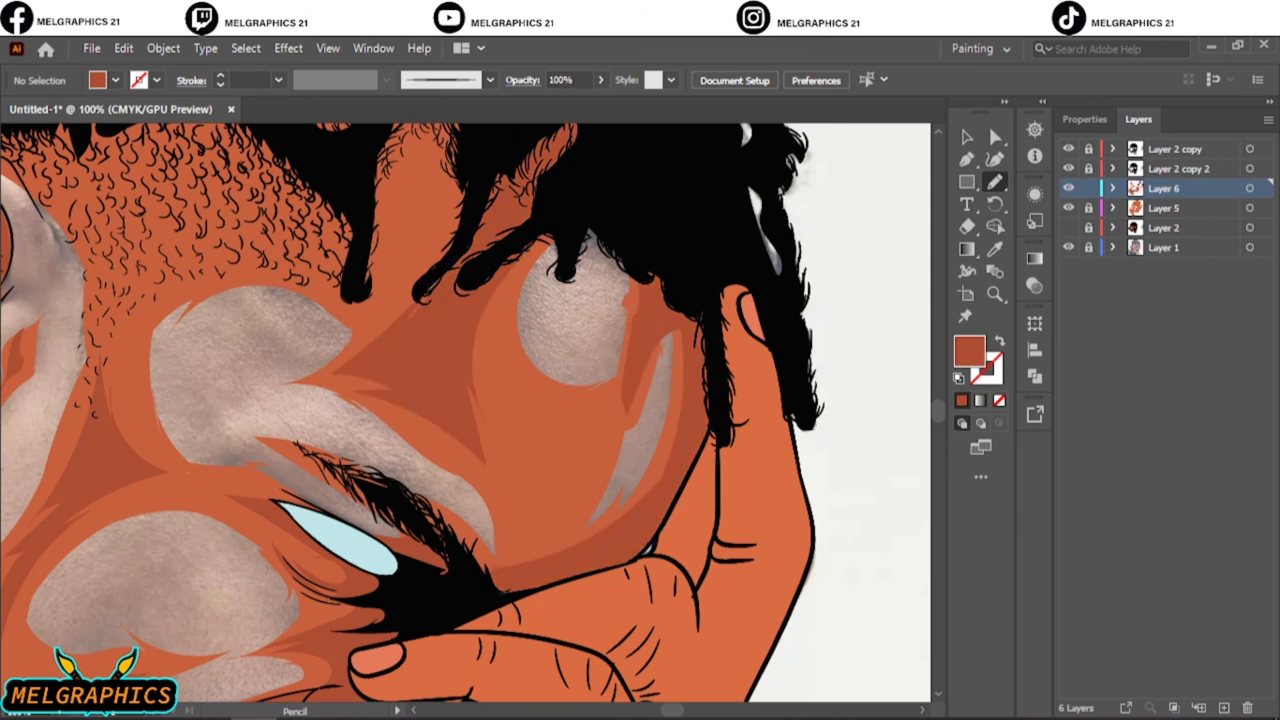
pyautogui.moveTo(626, 410); pyautogui.dragTo(470, 570)
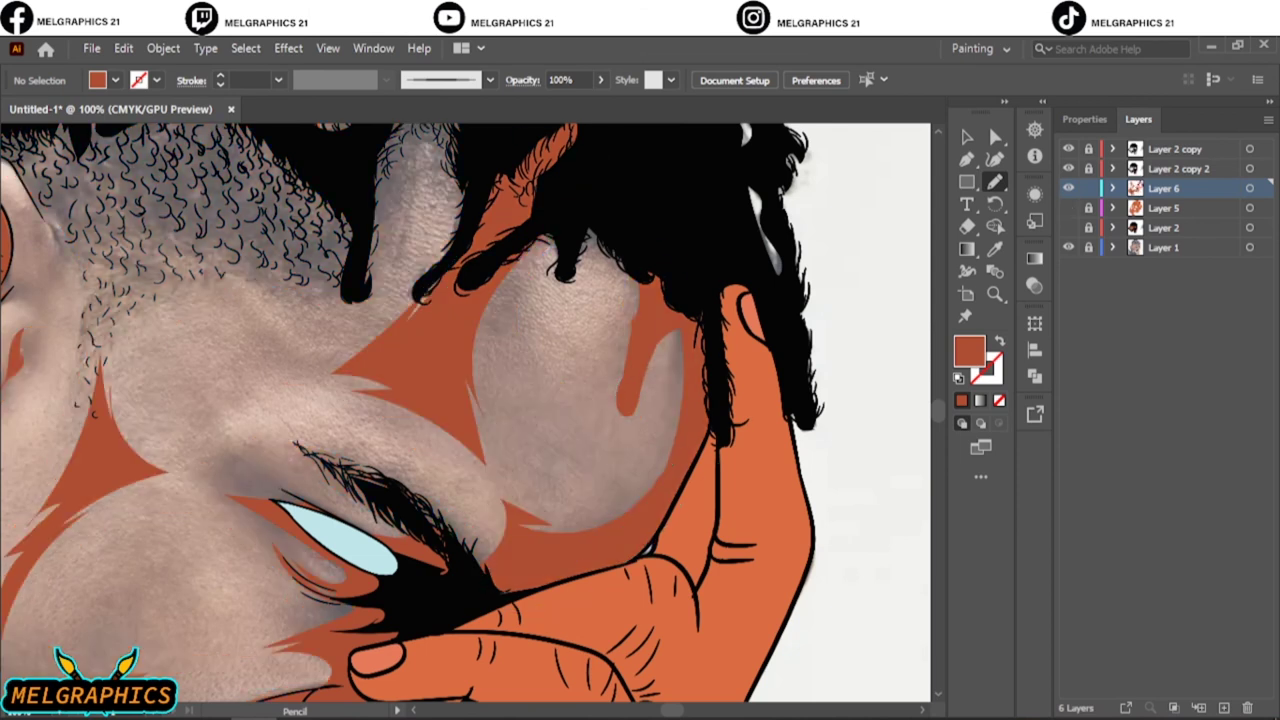
# Show Layers 5 and 2, shade along the hairline, then hide the Layer 1 reference photo.
pyautogui.click(1068, 207)
pyautogui.click(1068, 227)
pyautogui.hotkey('ctrl', '-')
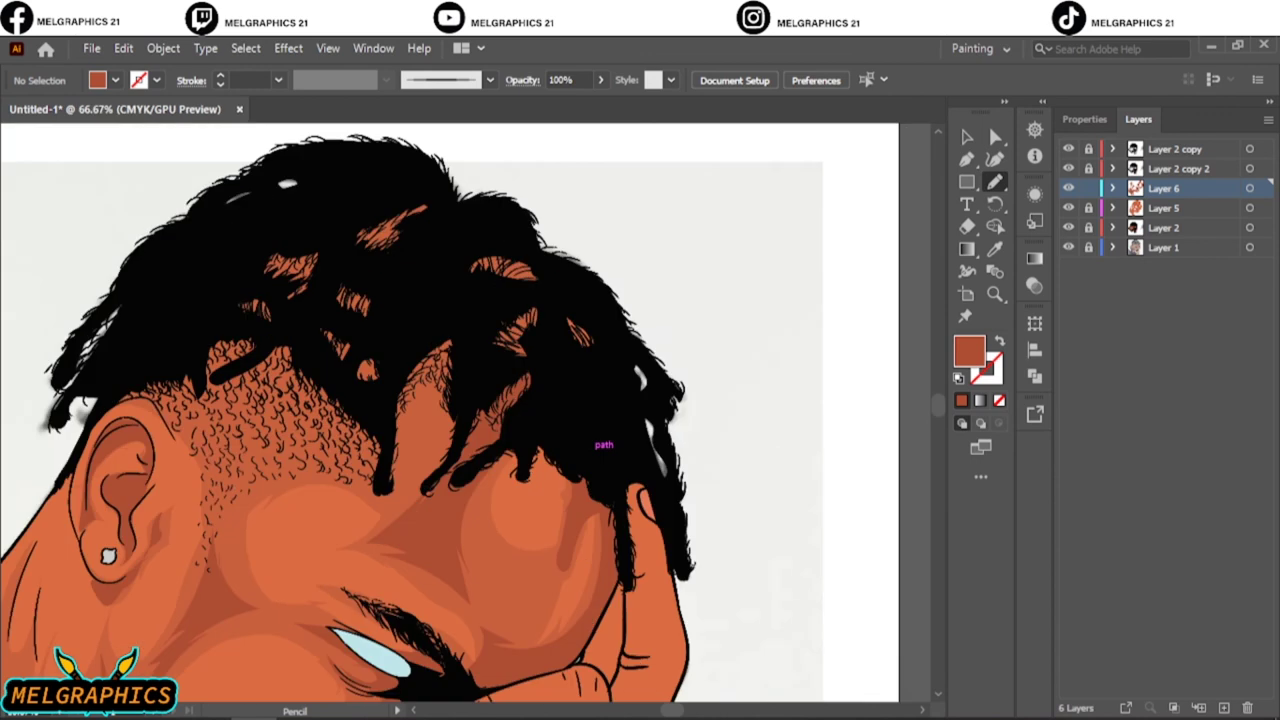
pyautogui.moveTo(118, 400); pyautogui.dragTo(372, 466)
pyautogui.moveTo(604, 448); pyautogui.dragTo(270, 200)
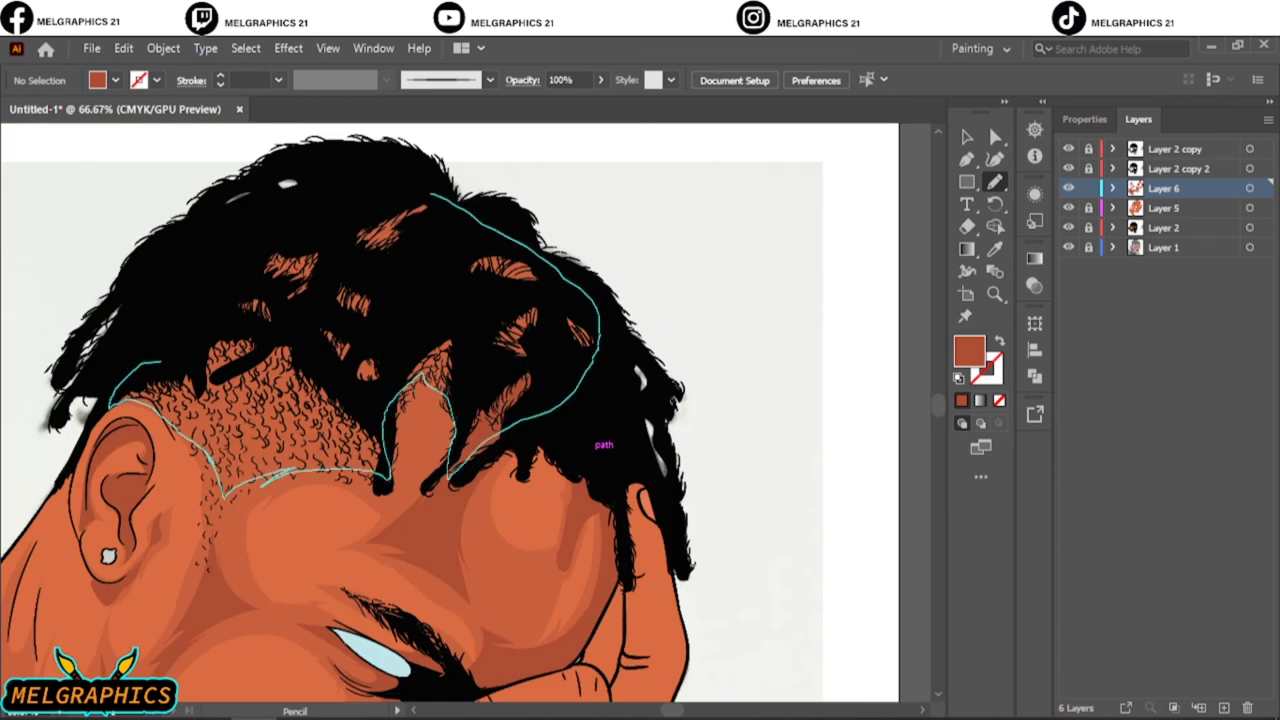
pyautogui.hotkey('ctrl', '-')
pyautogui.click(1068, 247)
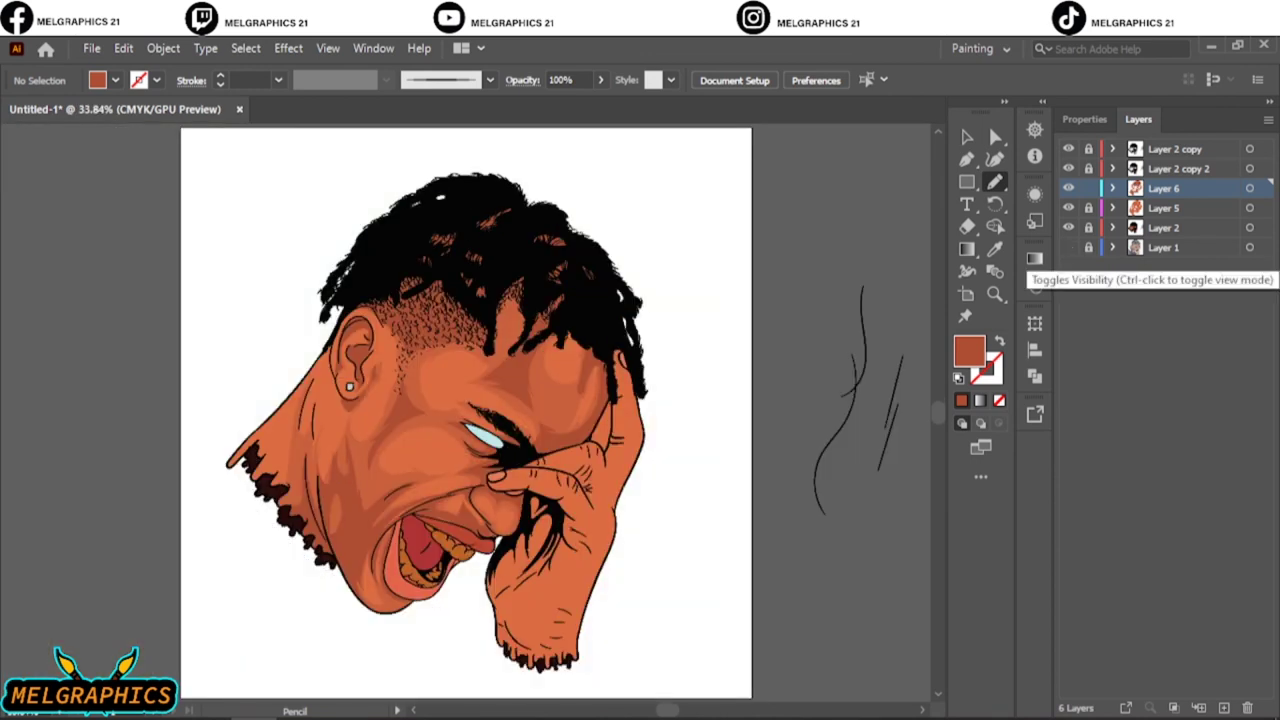
# Select all artwork and start Adjust Color Balance with Black -4, Yellow 2 and Preview on.
pyautogui.hotkey('ctrl', '+')
pyautogui.hotkey('ctrl', '+')
pyautogui.hotkey('ctrl', '+')
pyautogui.hotkey('ctrl', 'a')
pyautogui.click(123, 48)
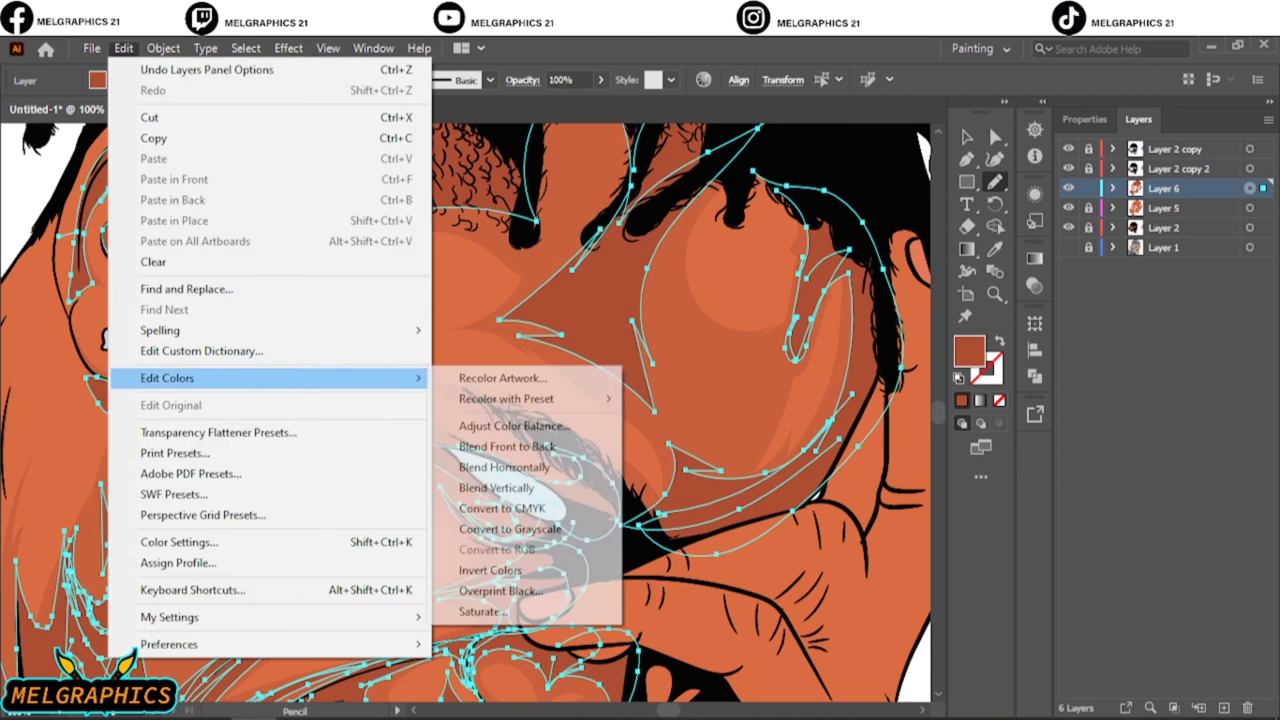
pyautogui.click(490, 427)
pyautogui.click(1030, 408)
pyautogui.write('-4')
pyautogui.click(1030, 380)
pyautogui.write('2')
pyautogui.click(765, 531)
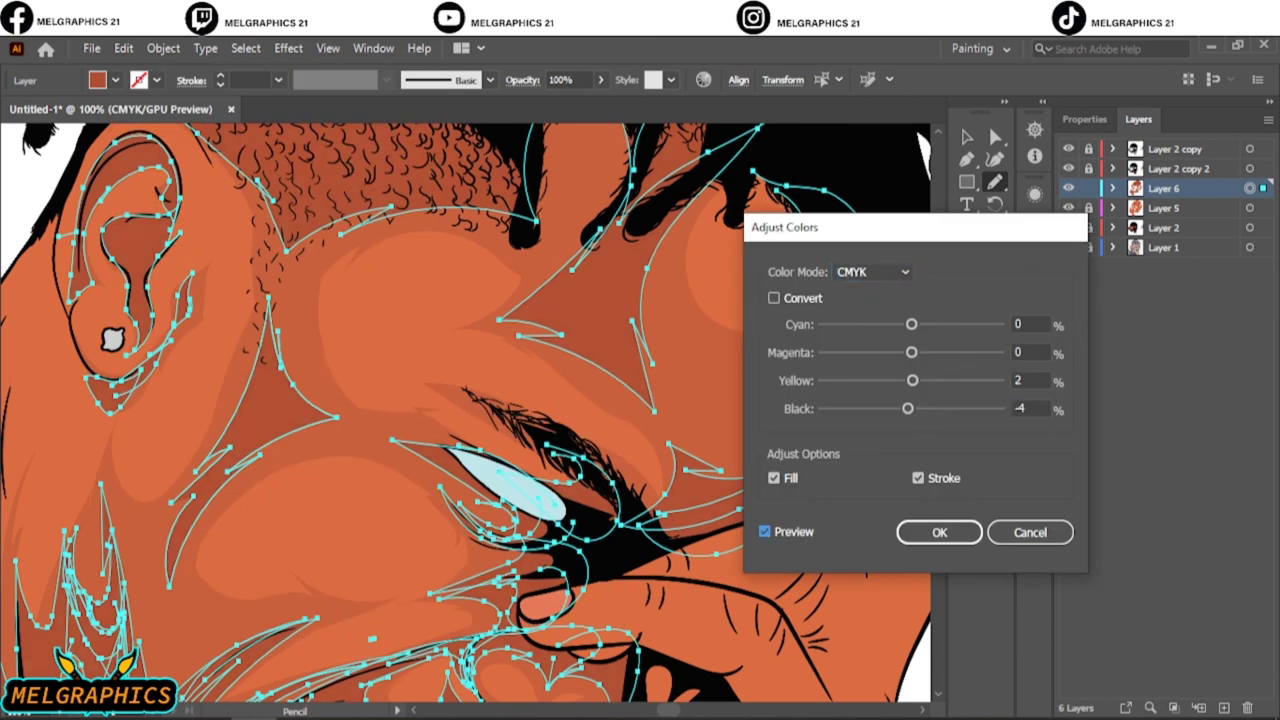
# Set Magenta 2 and Cyan -6, apply the colour balance, and deselect everything.
pyautogui.write('29')
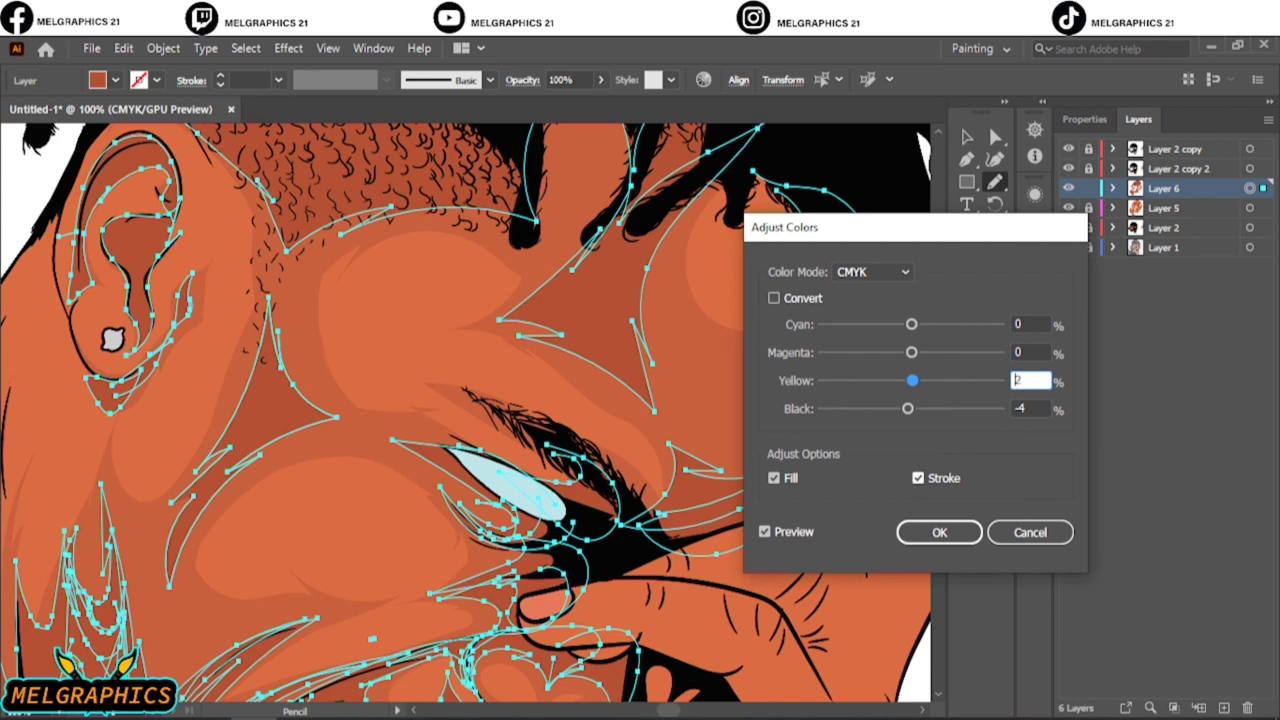
pyautogui.hotkey('shift', 'Tab')
pyautogui.write('2')
pyautogui.hotkey('shift', 'Tab')
pyautogui.write('-6')
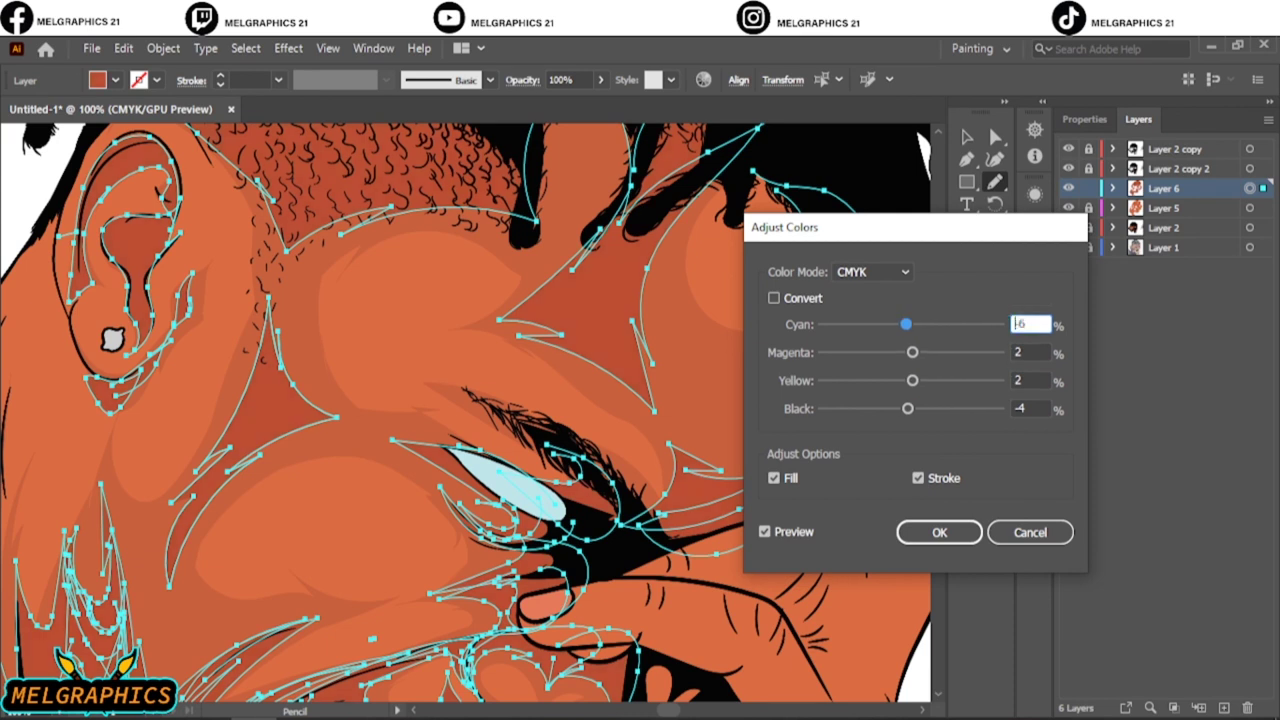
pyautogui.write('11')
pyautogui.press('Return')
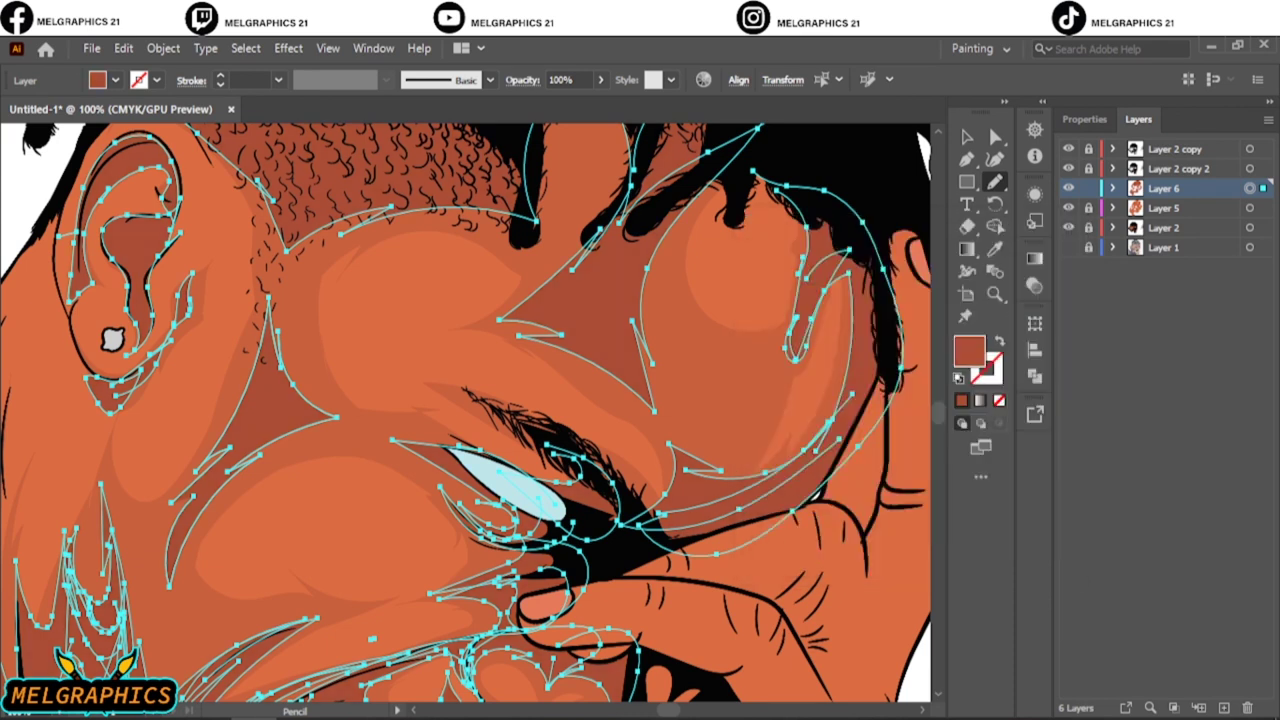
pyautogui.hotkey('ctrl', 'shift', 'a')
pyautogui.hotkey('ctrl', '0')
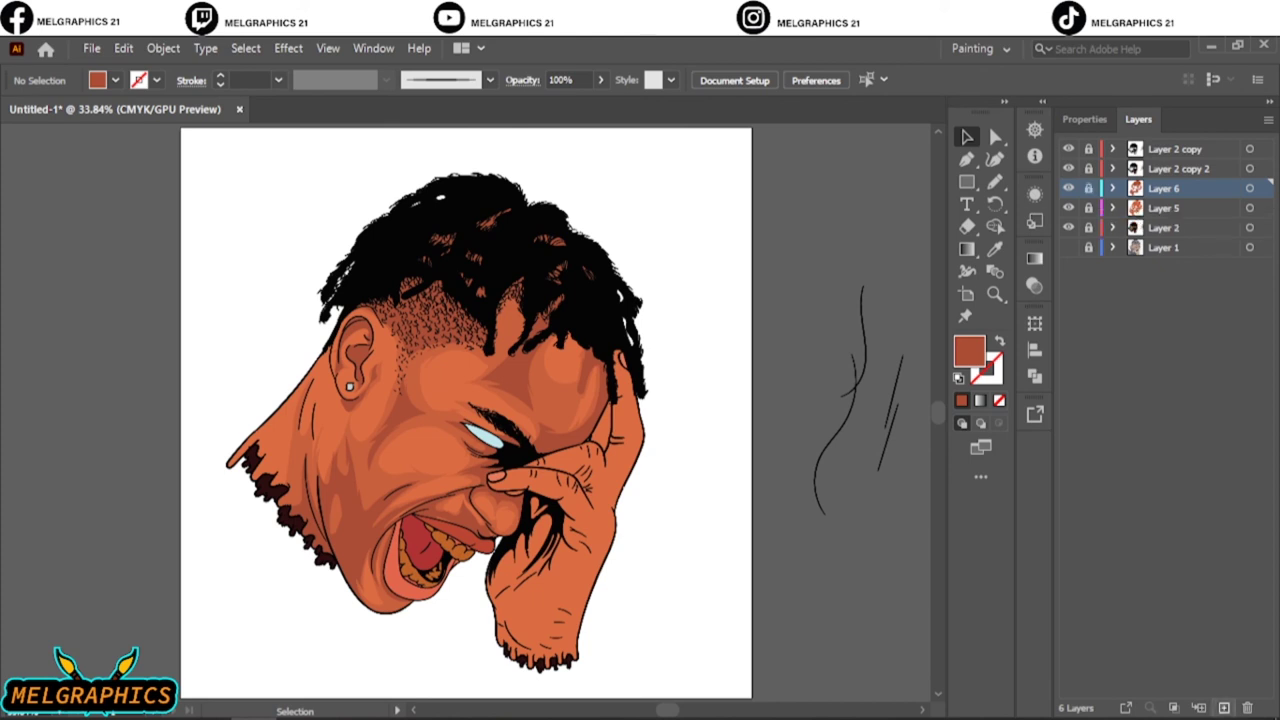
# Add Layer 7 and set a darker red fill for shadow shapes.
pyautogui.click(1223, 707)
pyautogui.doubleClick(968, 350)
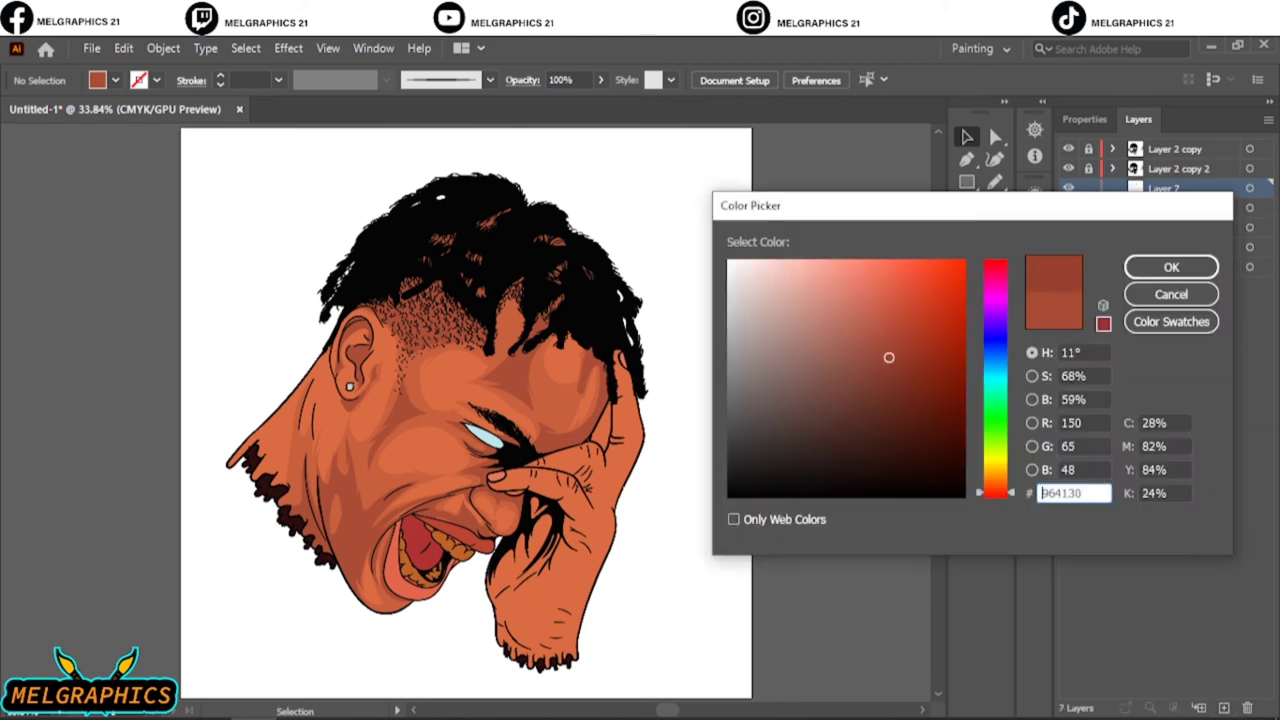
pyautogui.click(1169, 266)
pyautogui.scroll(2, 416, 450)
pyautogui.scroll(3, 542, 570)
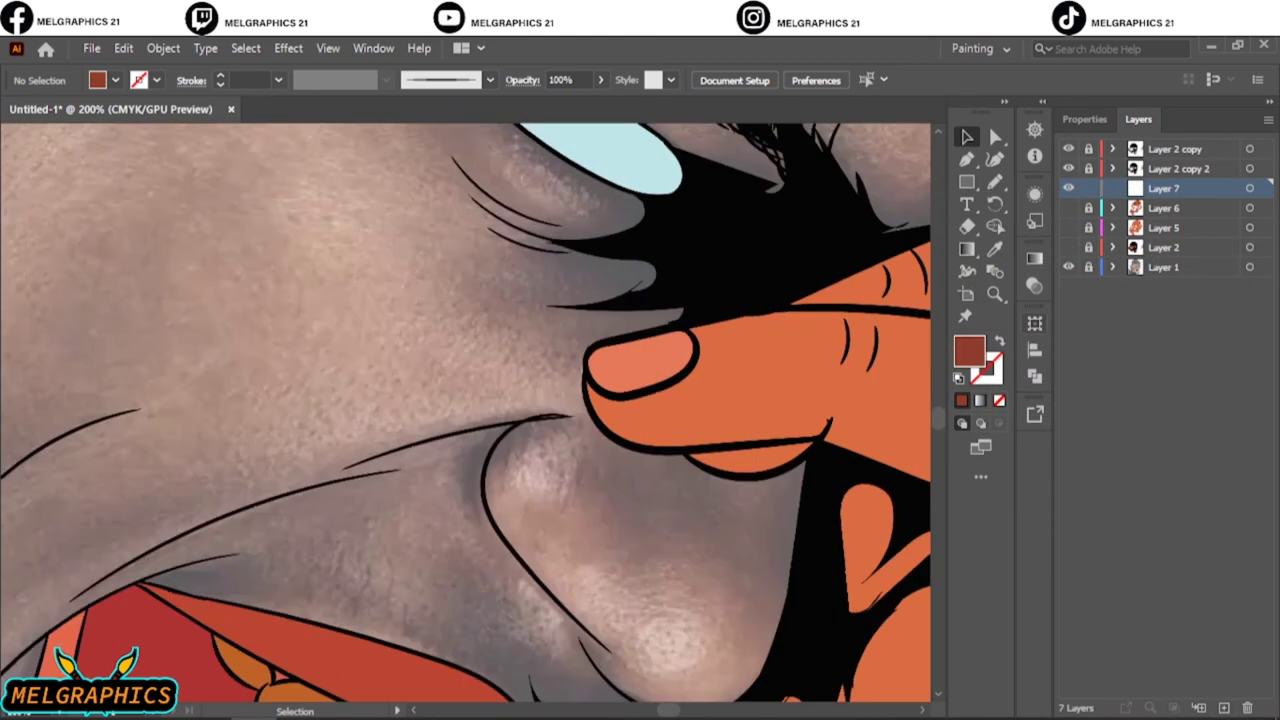
# Pencil dark shadows beside the nose, around the finger and above the upper lip.
pyautogui.press('n')
pyautogui.moveTo(495, 530); pyautogui.dragTo(484, 440)
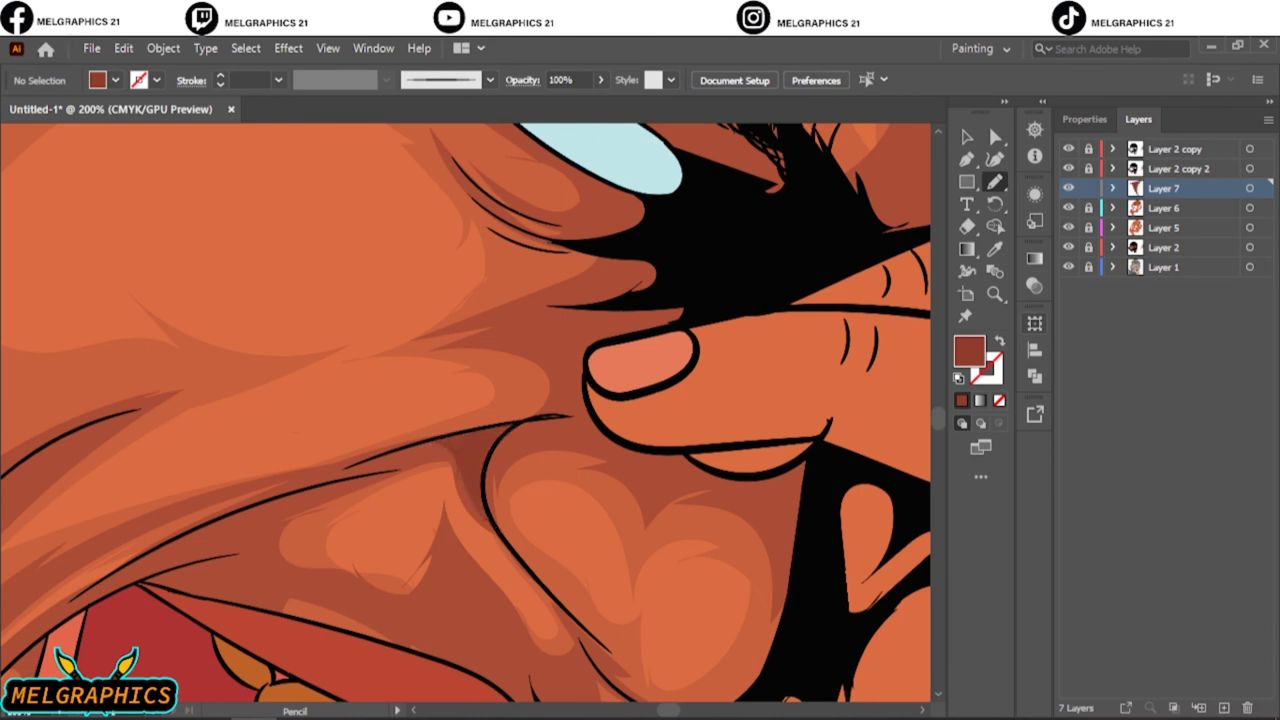
pyautogui.scroll(2, 600, 465)
pyautogui.scroll(1, 600, 465)
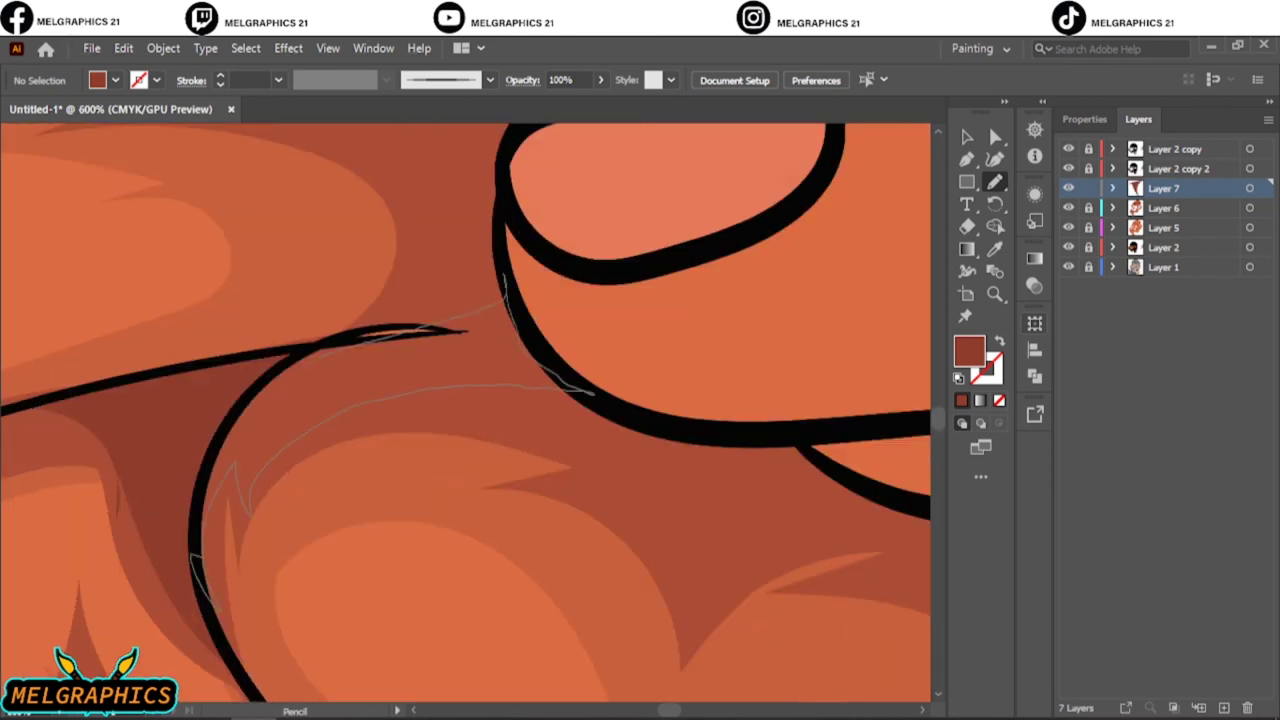
pyautogui.moveTo(593, 393); pyautogui.dragTo(593, 393)
pyautogui.scroll(-3, 600, 400)
pyautogui.scroll(2, 610, 322)
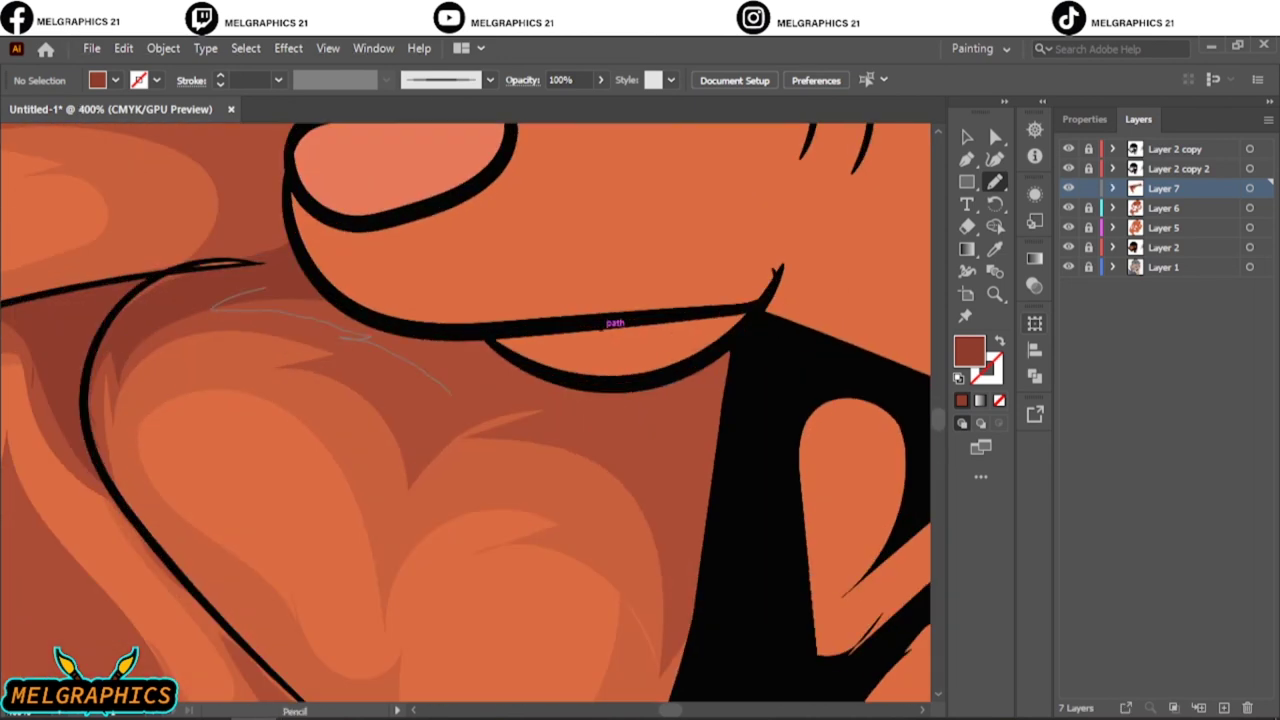
pyautogui.moveTo(615, 322); pyautogui.dragTo(615, 322)
pyautogui.scroll(-3, 615, 322)
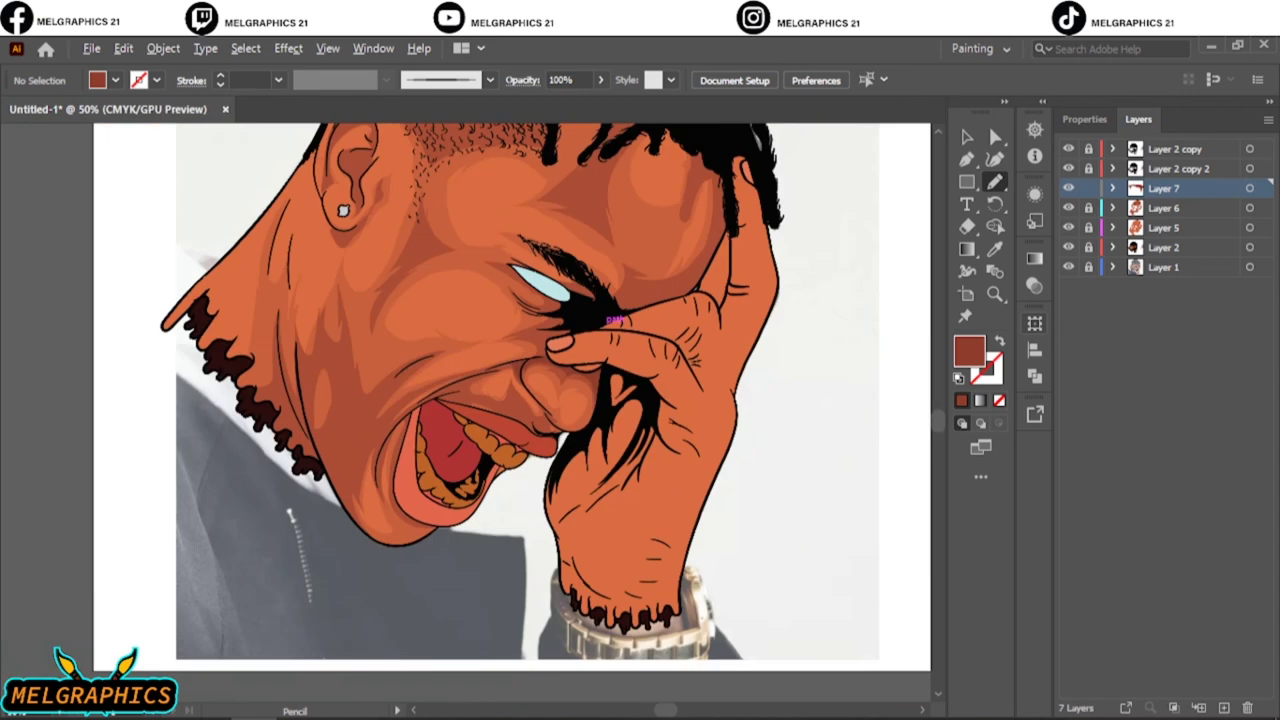
pyautogui.scroll(2, 615, 322)
pyautogui.scroll(3, 480, 433)
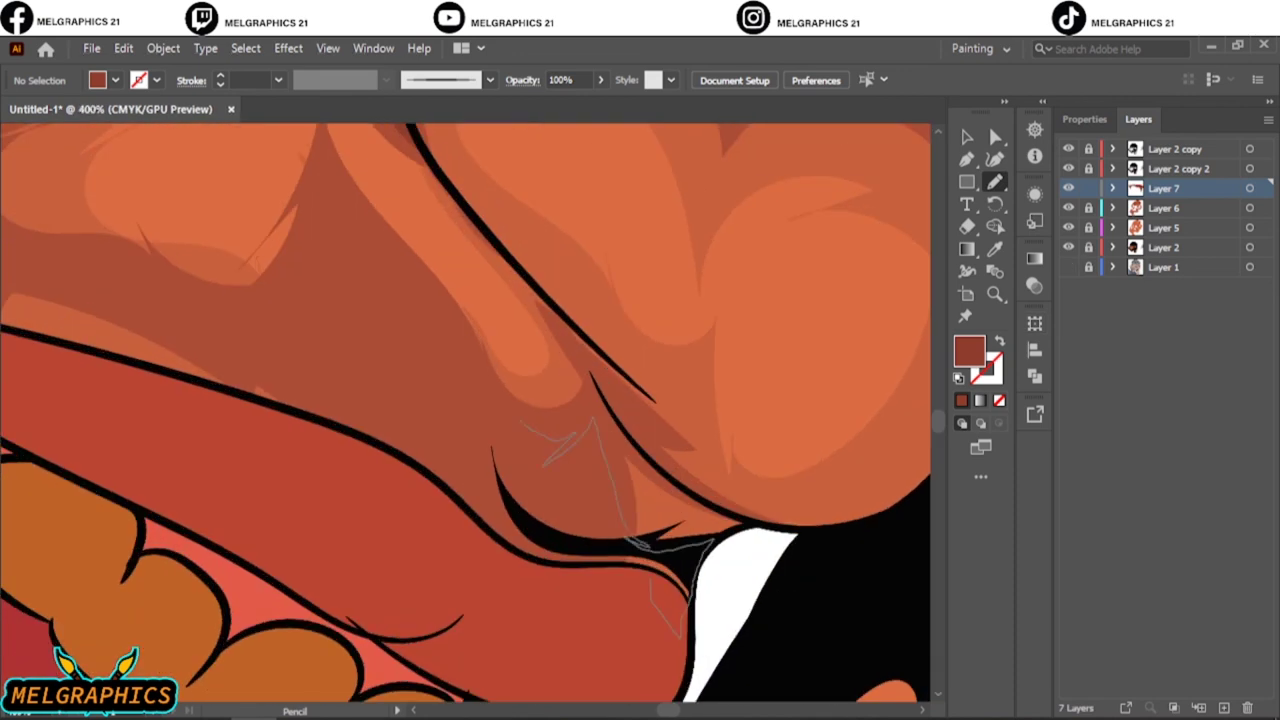
pyautogui.moveTo(672, 636); pyautogui.dragTo(672, 636)
pyautogui.scroll(3, 275, 374)
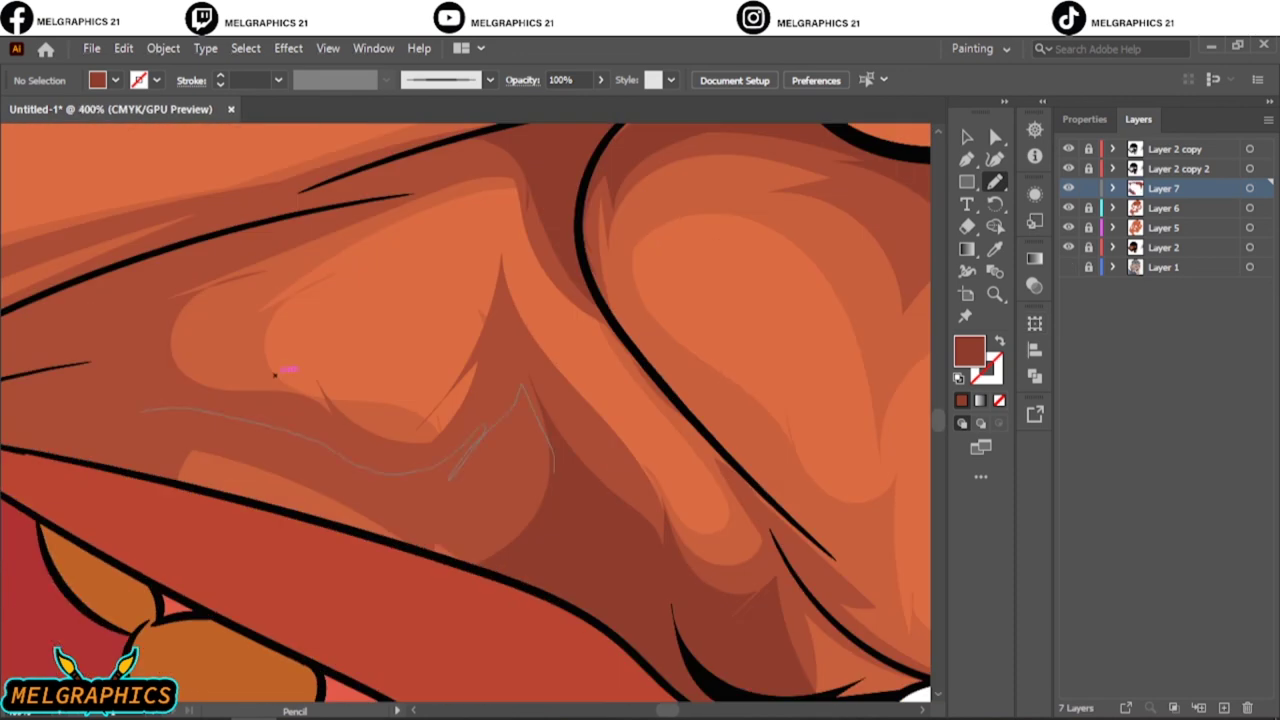
pyautogui.moveTo(275, 374); pyautogui.dragTo(275, 374)
# Draw shadows beside the eye and nose, at the eyelashes, and on the cheek by the hair.
pyautogui.hotkey('ctrl', '0')
pyautogui.keyDown('alt'); pyautogui.scroll(3, 455, 472); pyautogui.keyUp('alt')
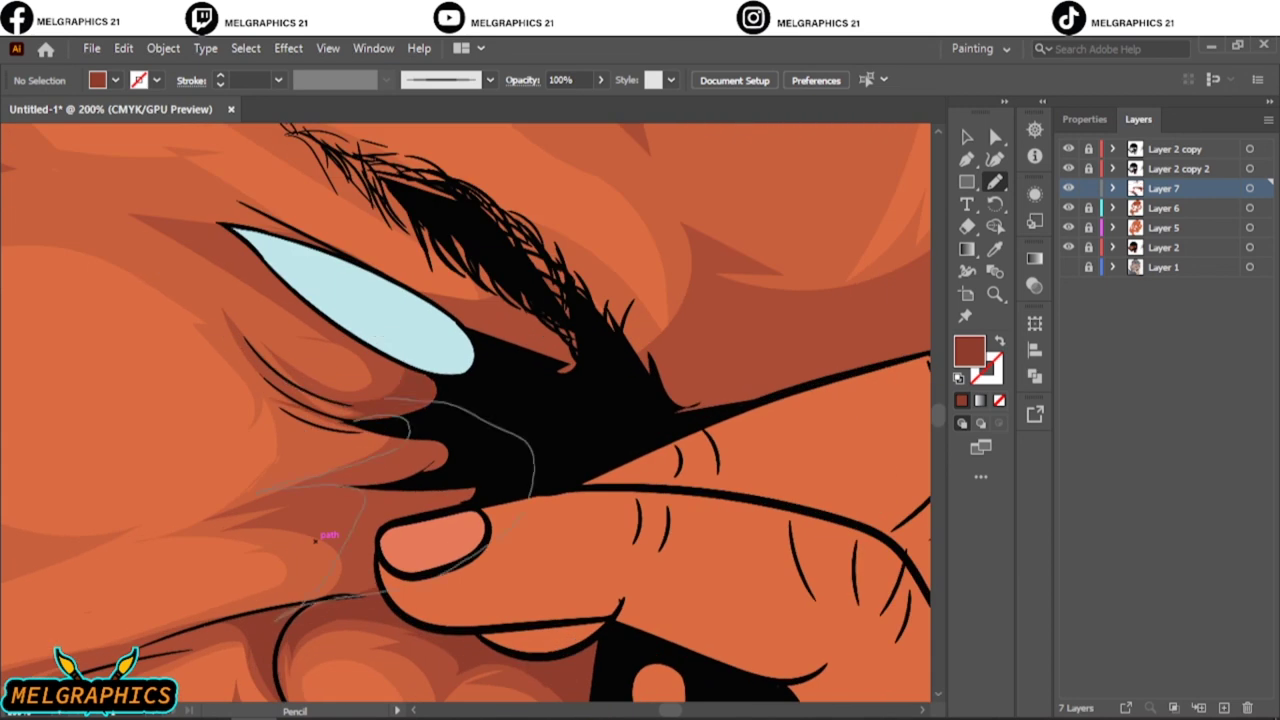
pyautogui.moveTo(315, 538); pyautogui.dragTo(46, 653)
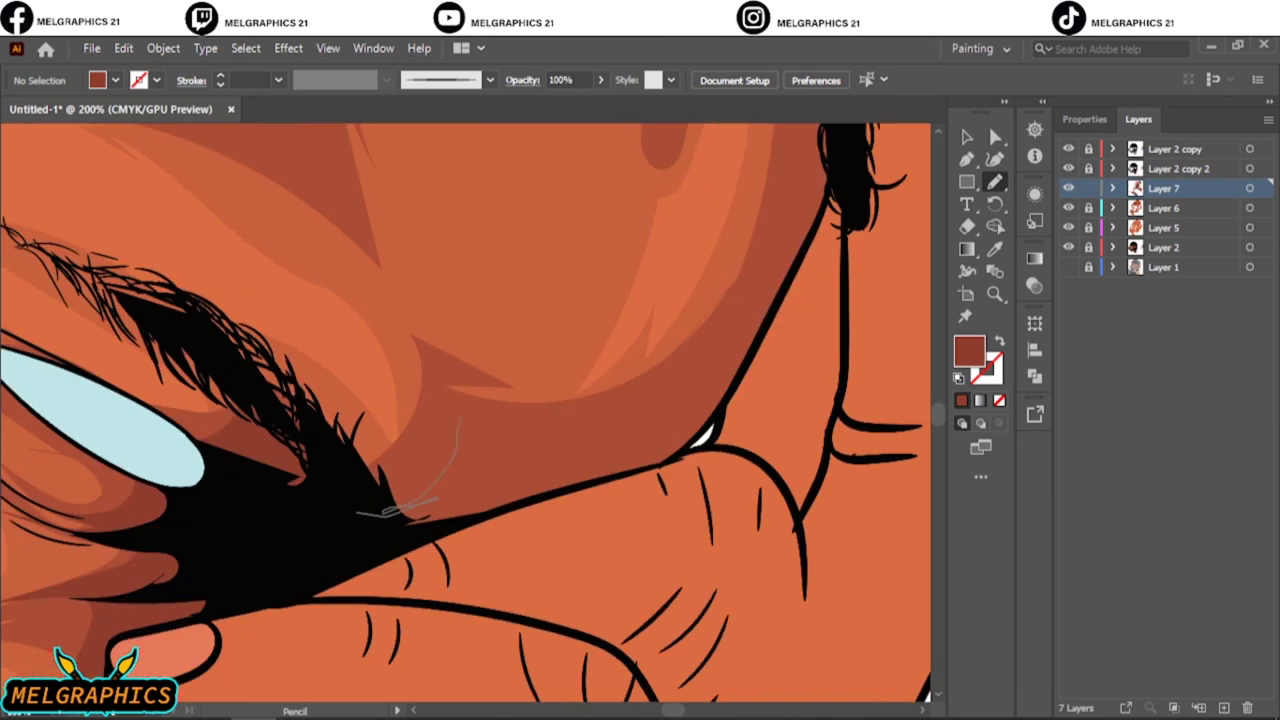
pyautogui.moveTo(360, 515)
pyautogui.mouseDown()
pyautogui.moveTo(730, 330)
pyautogui.moveTo(730, 640)
pyautogui.mouseUp()
pyautogui.moveTo(625, 196); pyautogui.dragTo(560, 640)
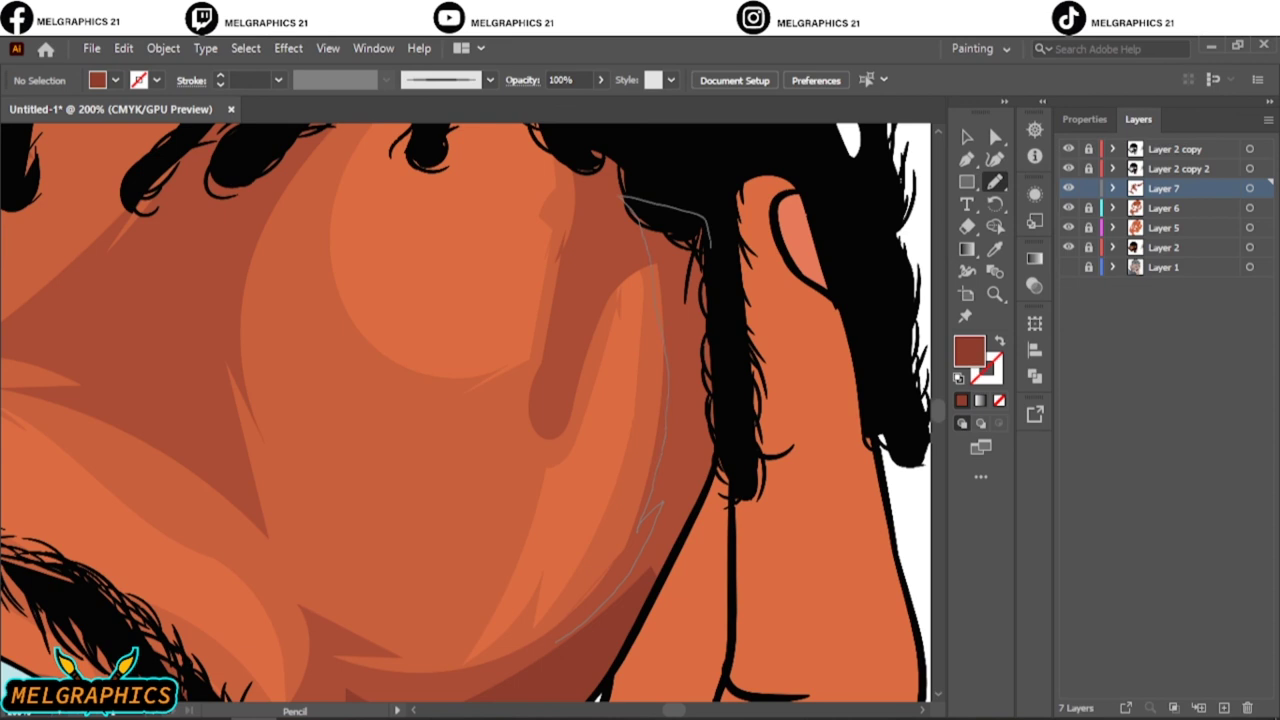
pyautogui.hotkey('ctrl', '0')
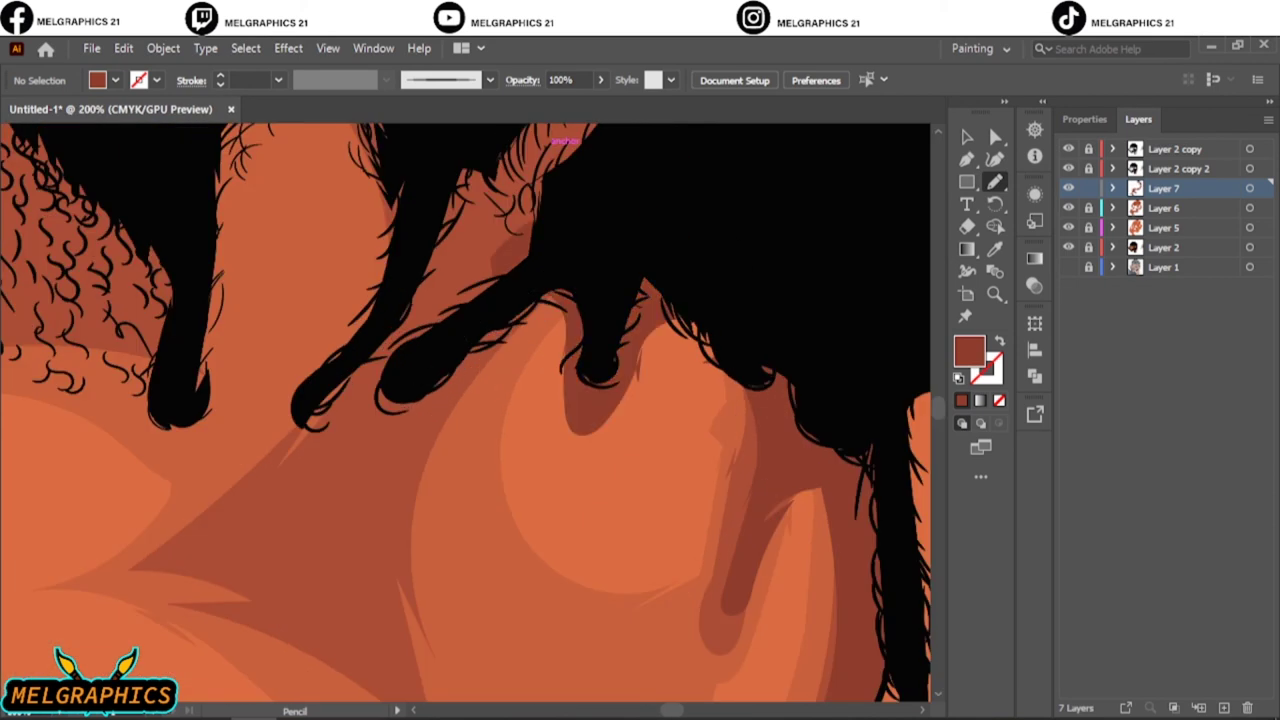
pyautogui.hotkey('ctrl', '0')
pyautogui.scroll(5, 370, 280)
# Pencil darker shading along the lip curve and several shapes on the cheek.
pyautogui.scroll(3, 370, 280)
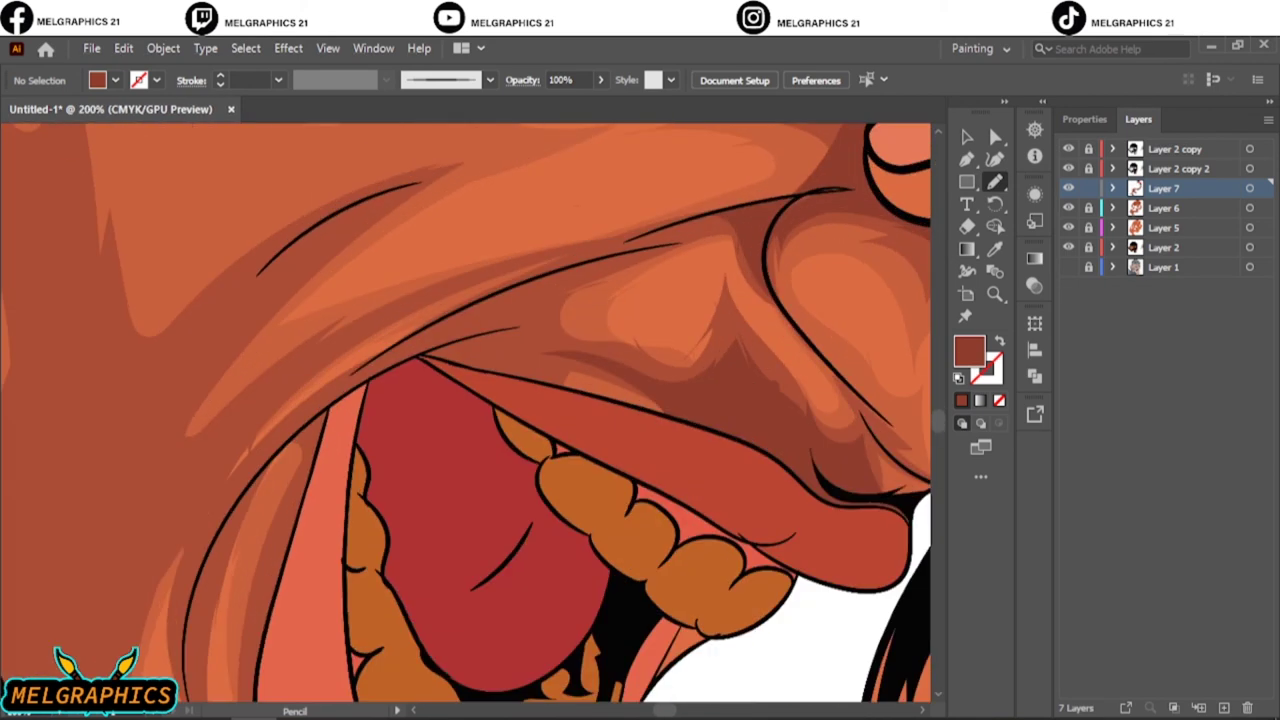
pyautogui.scroll(2, 370, 280)
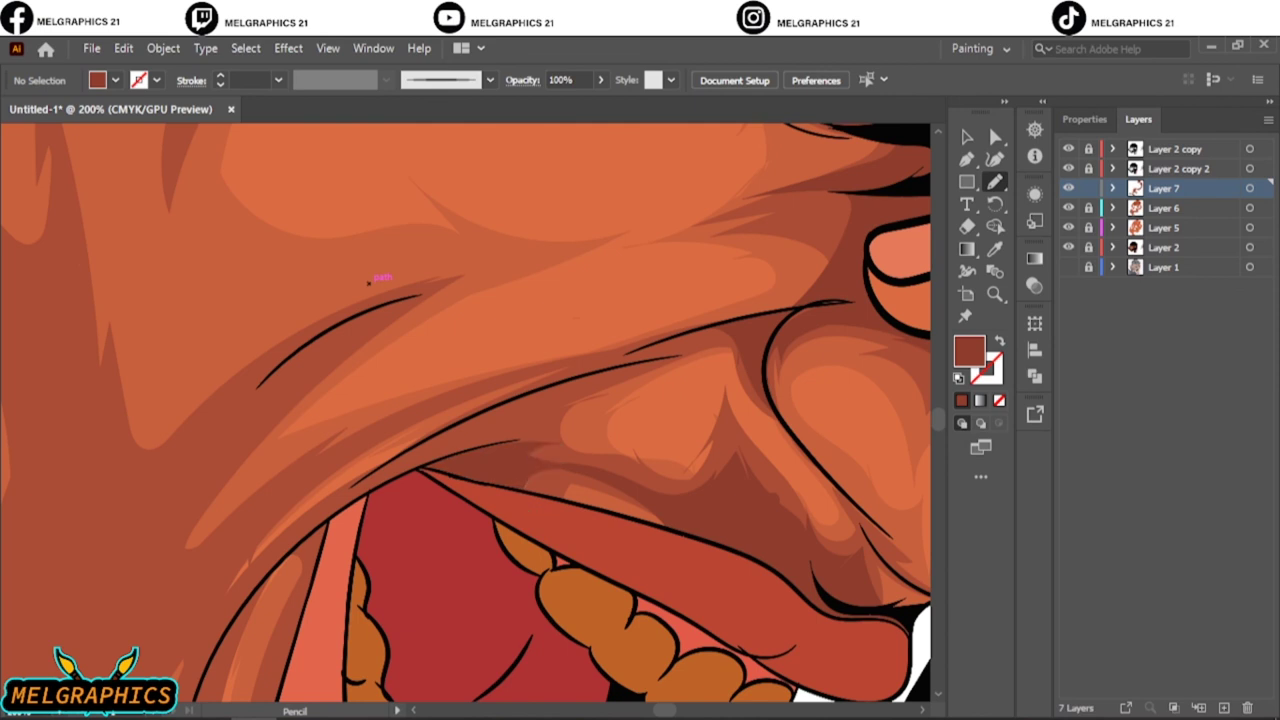
pyautogui.scroll(-5, 370, 280)
pyautogui.moveTo(372, 272); pyautogui.dragTo(372, 274)
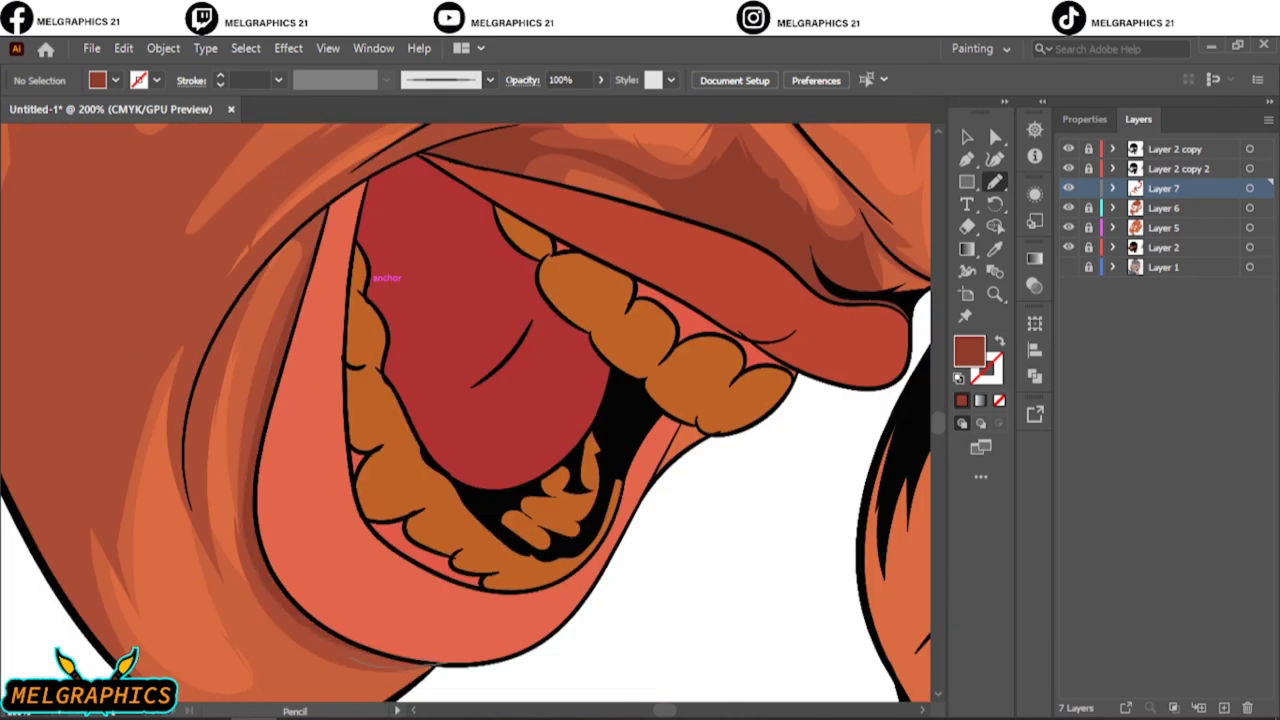
pyautogui.scroll(-8, 375, 277)
pyautogui.scroll(6, 302, 443)
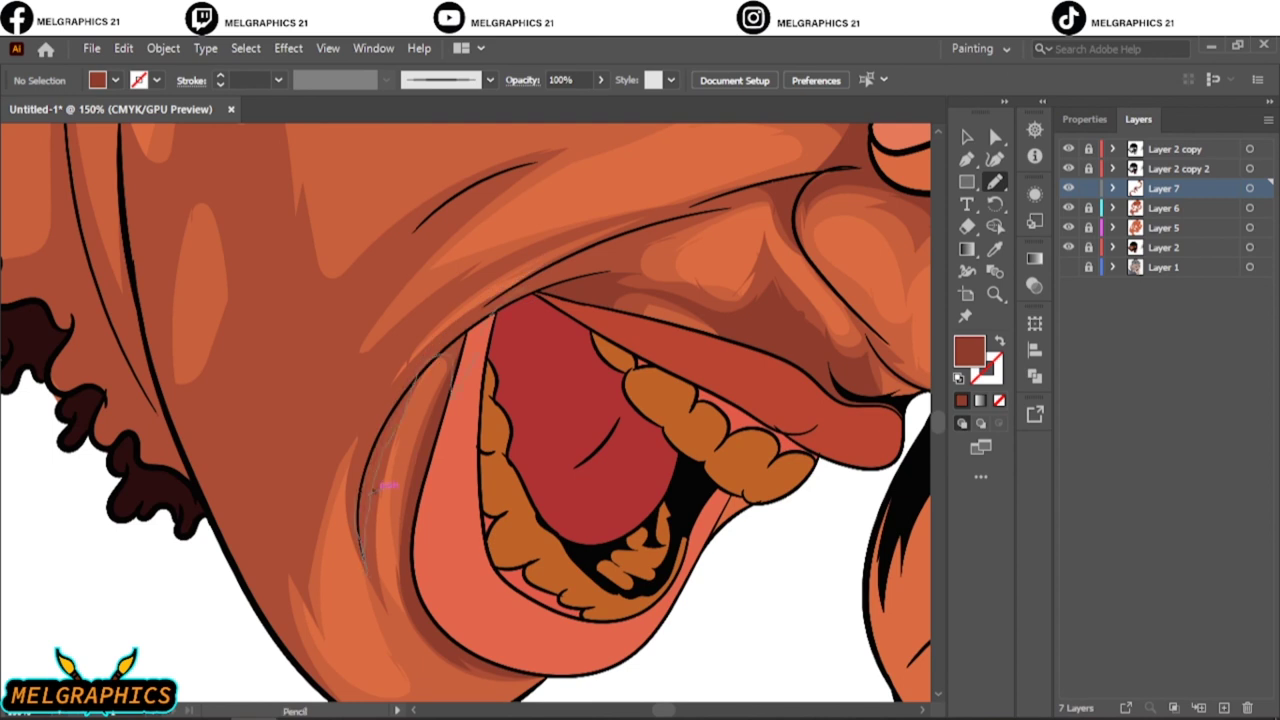
pyautogui.moveTo(372, 490); pyautogui.dragTo(372, 490)
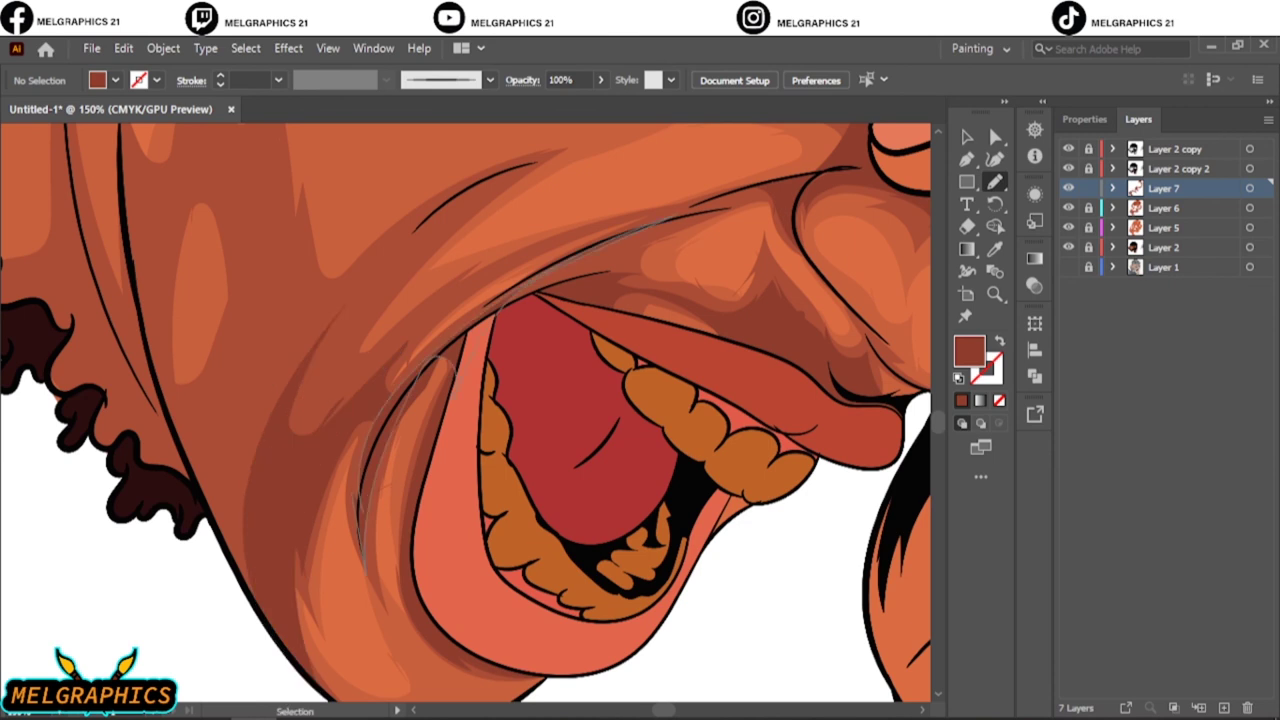
pyautogui.moveTo(291, 350); pyautogui.dragTo(376, 430)
pyautogui.scroll(3, 377, 427)
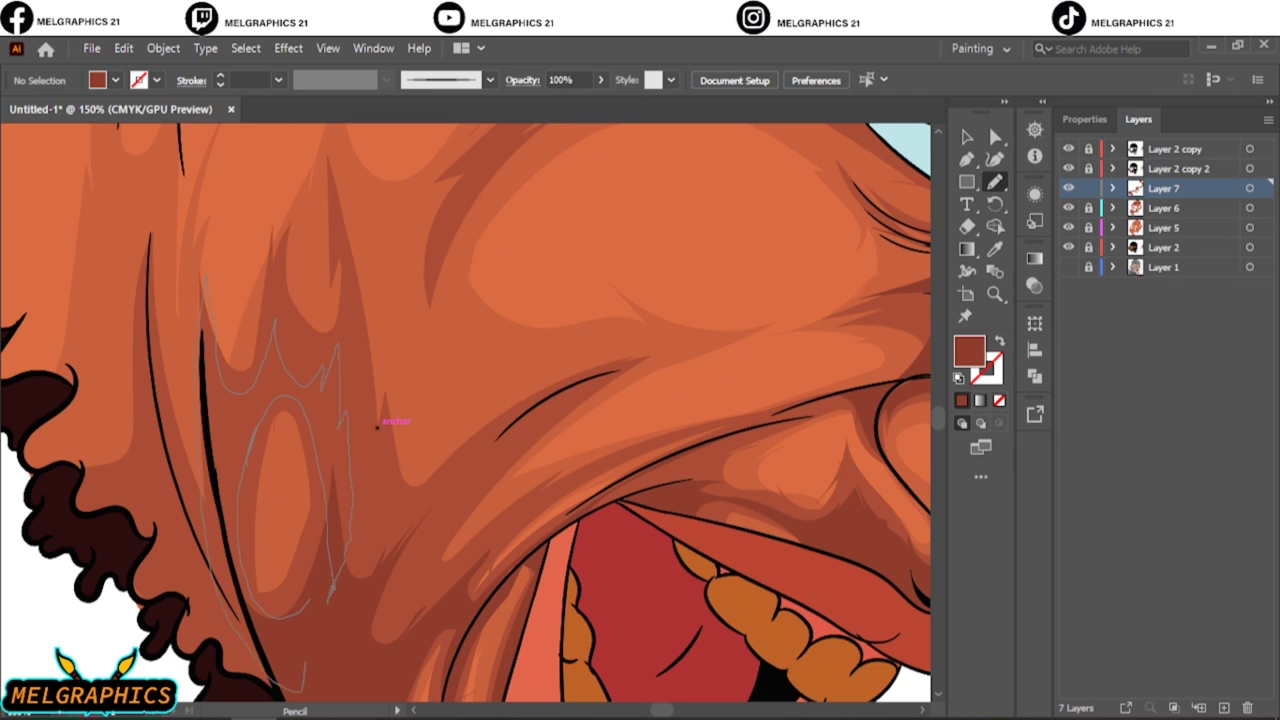
pyautogui.moveTo(377, 427); pyautogui.dragTo(377, 427)
# Add a long shading shape across the cheek and a stroke along the beard edge.
pyautogui.hotkey('ctrl', '0')
pyautogui.keyDown('alt'); pyautogui.scroll(5, 377, 427); pyautogui.keyUp('alt')
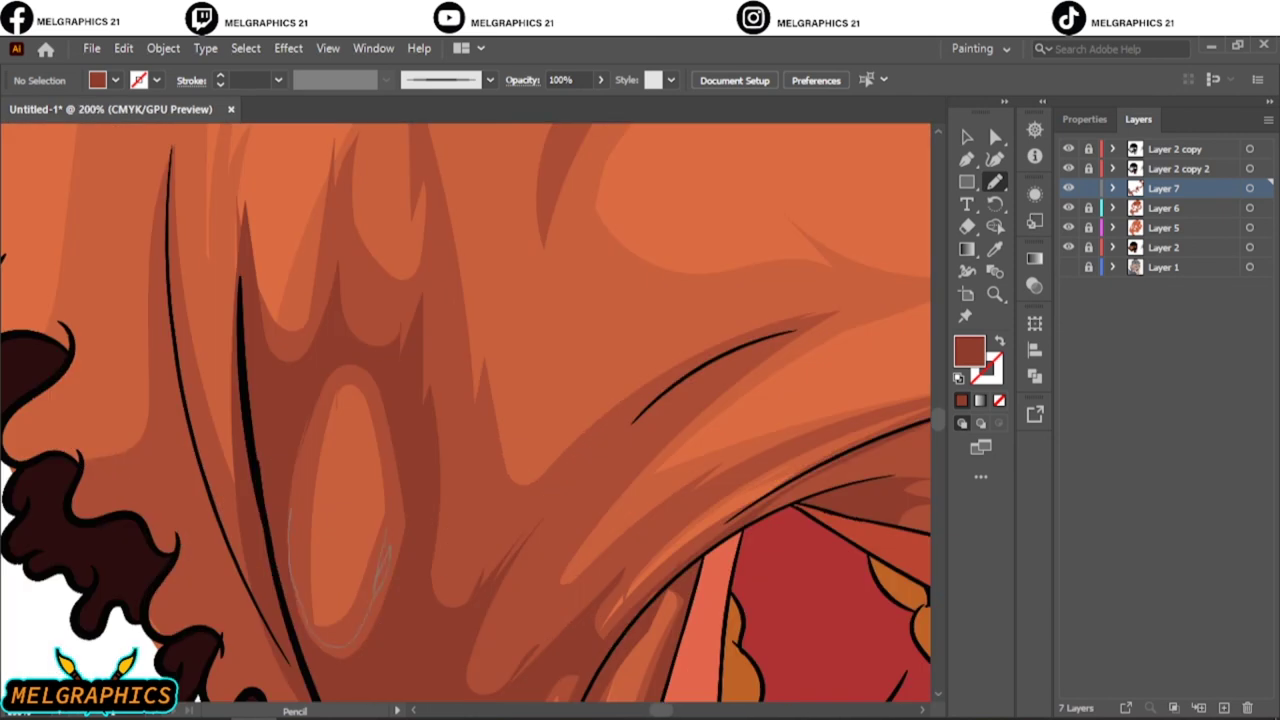
pyautogui.moveTo(296, 570); pyautogui.dragTo(440, 670)
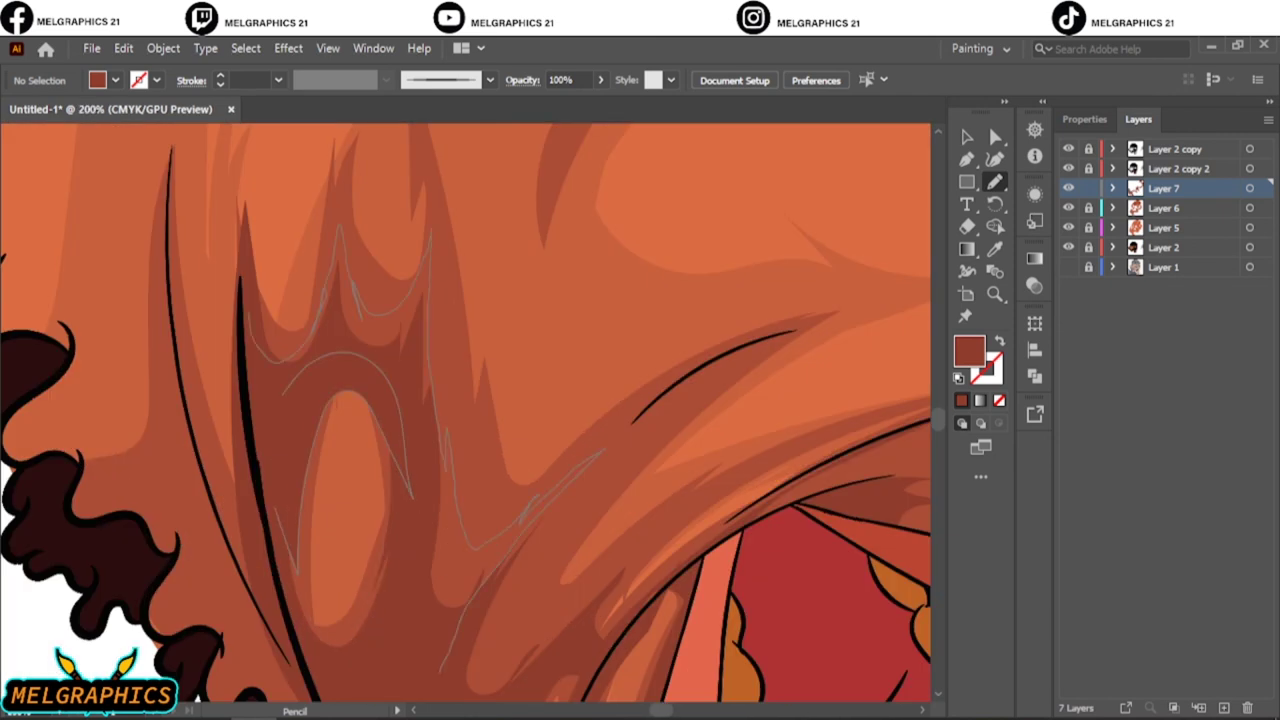
pyautogui.hotkey('ctrl', '0')
pyautogui.keyDown('alt'); pyautogui.scroll(5, 294, 504); pyautogui.keyUp('alt')
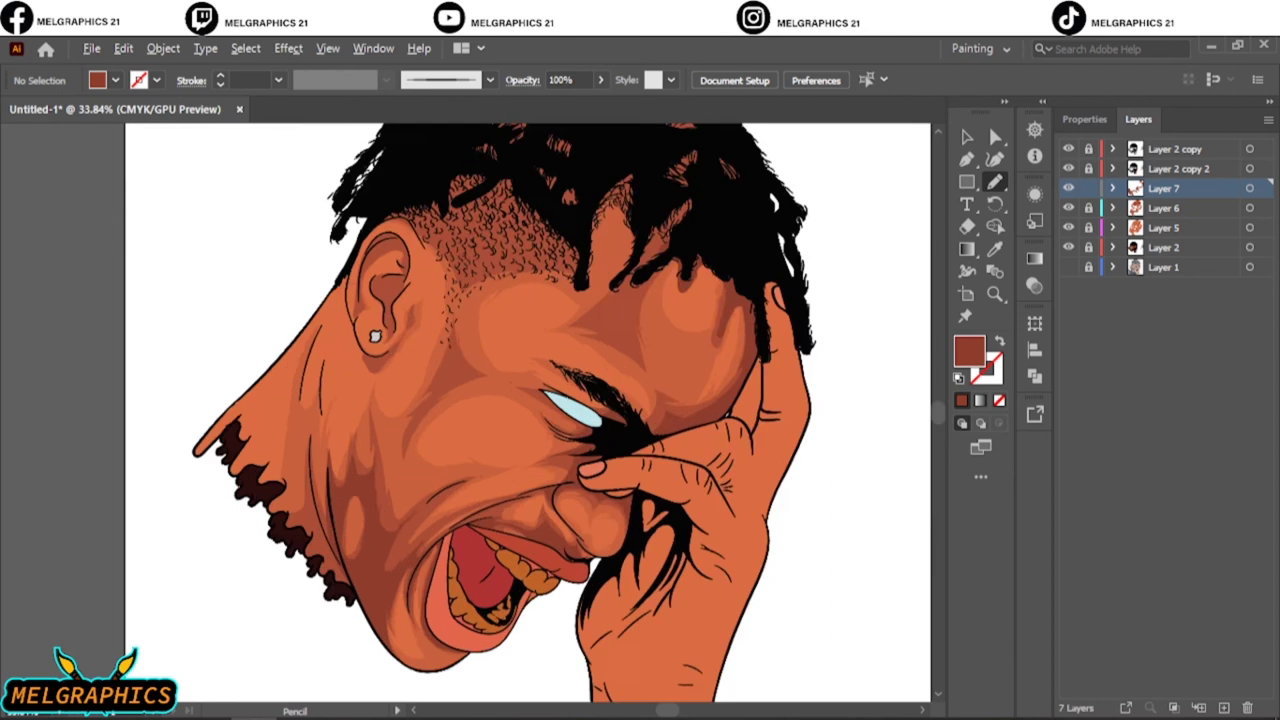
pyautogui.moveTo(512, 676); pyautogui.dragTo(340, 352)
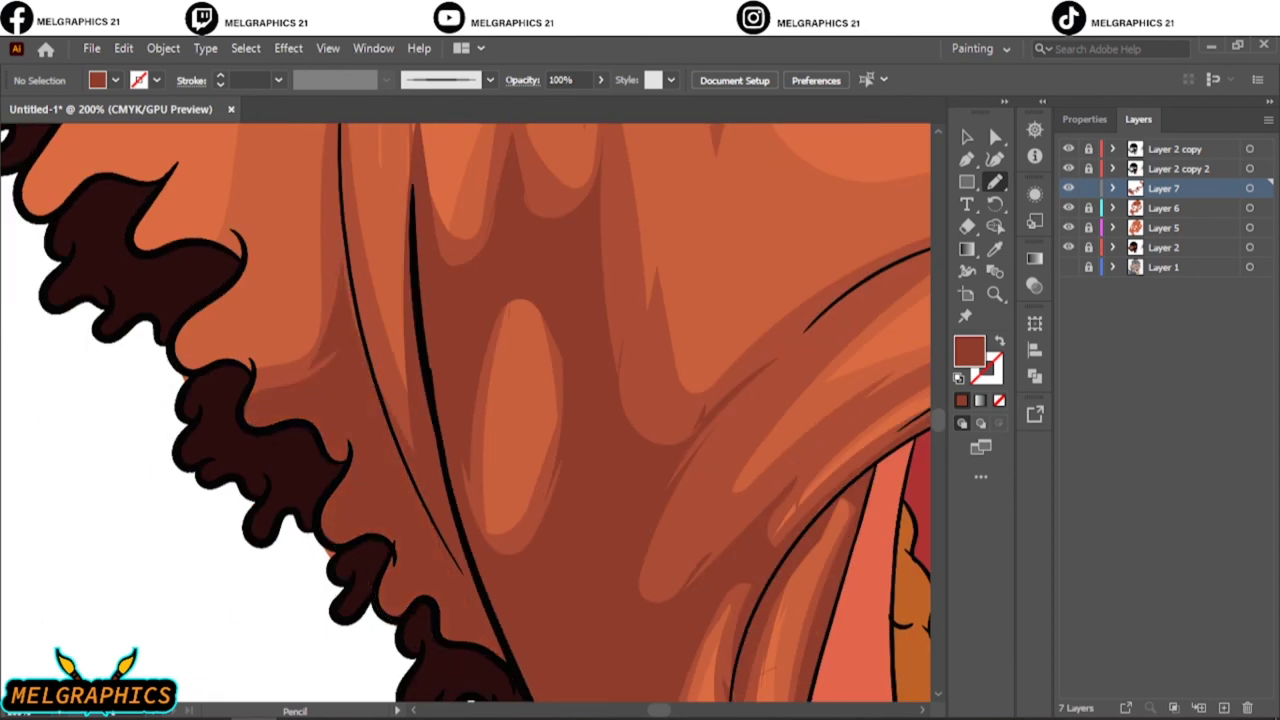
pyautogui.hotkey('ctrl', '0')
pyautogui.keyDown('alt'); pyautogui.scroll(6, 280, 443); pyautogui.keyUp('alt')
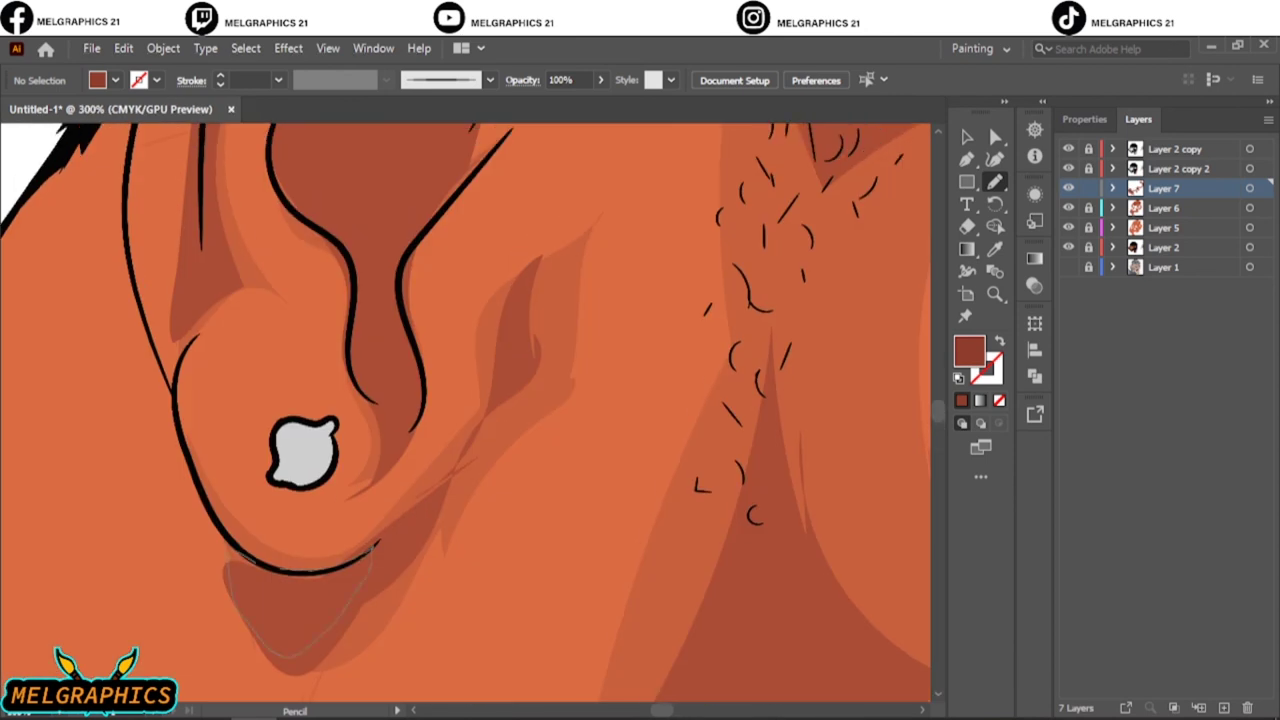
pyautogui.scroll(5, 520, 660)
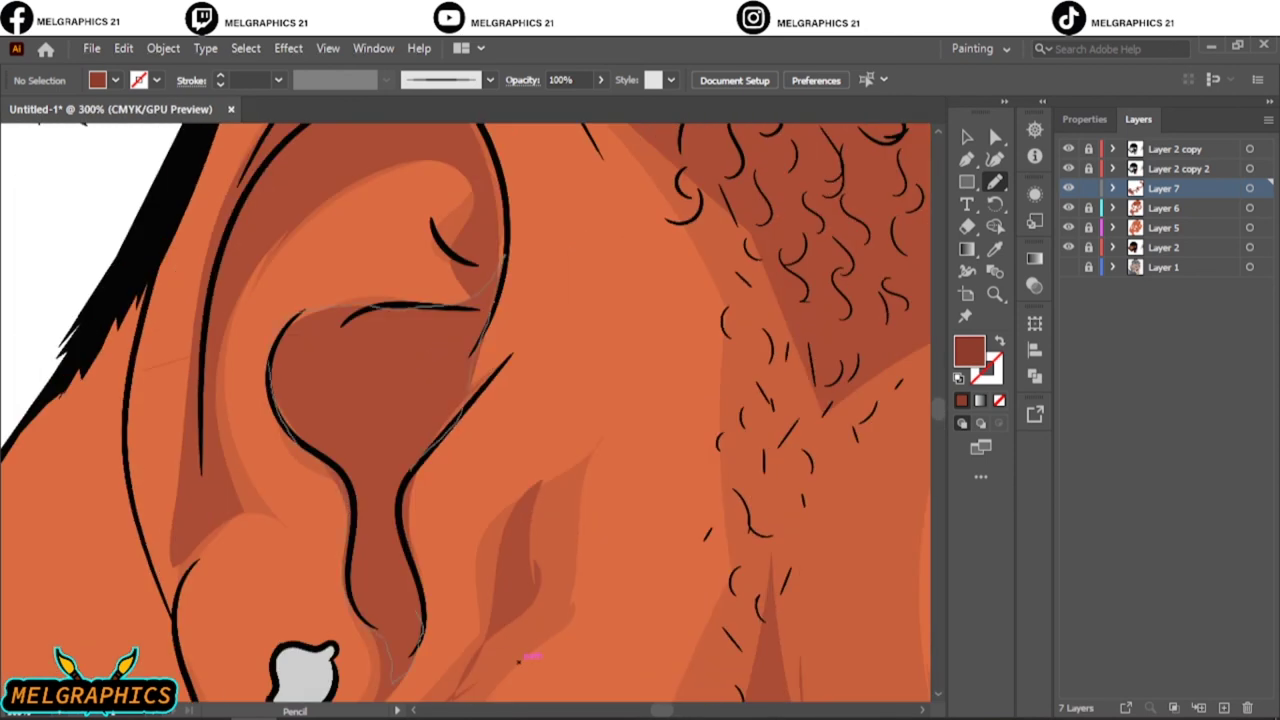
pyautogui.scroll(4, 520, 660)
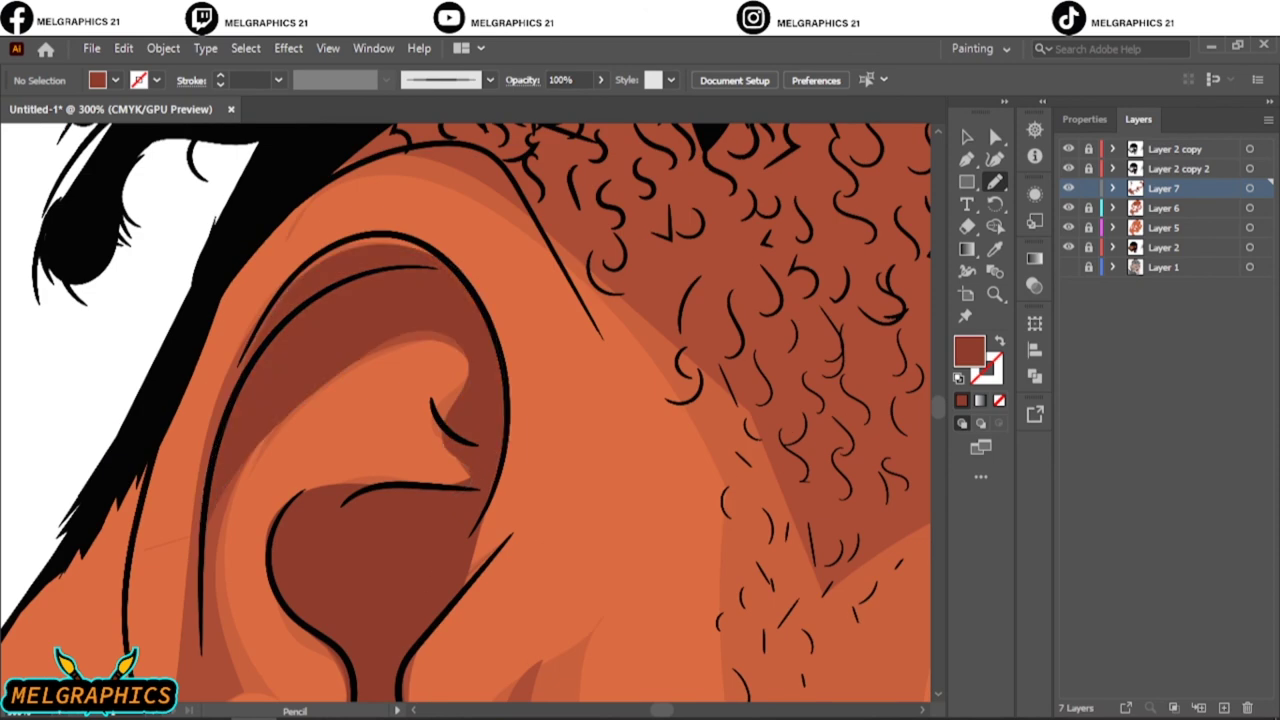
pyautogui.hotkey('ctrl', '0')
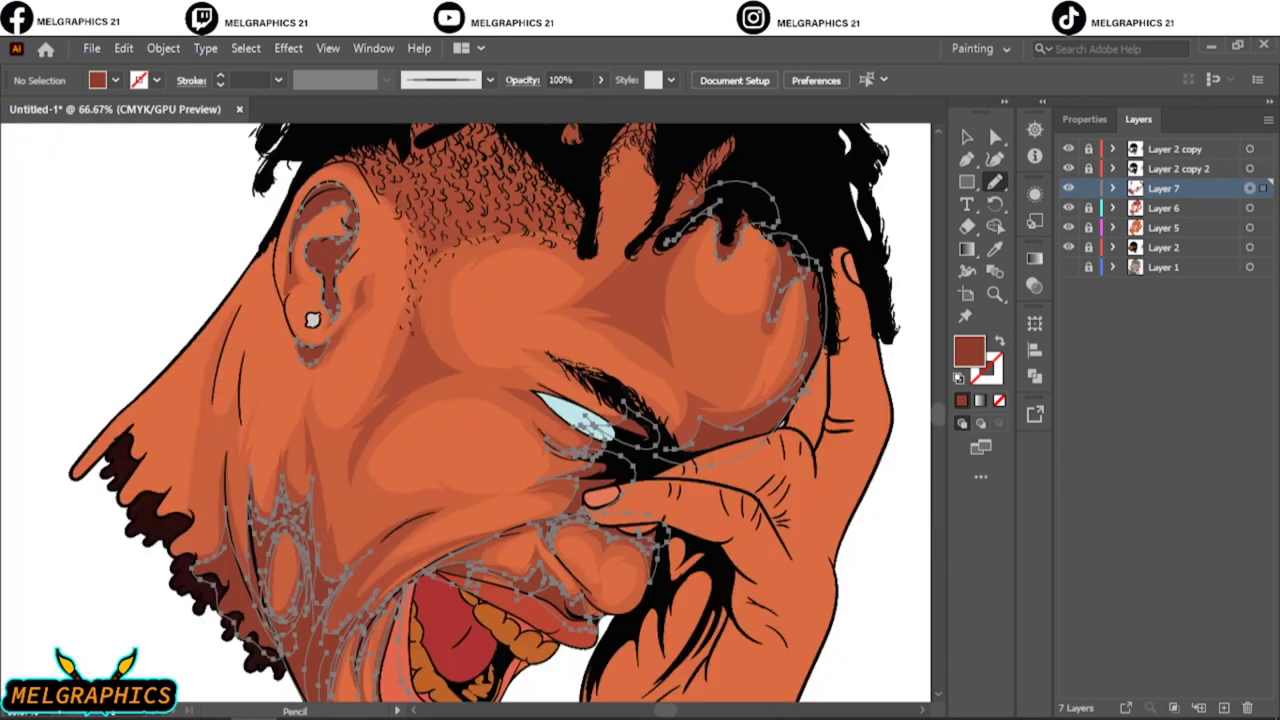
# Adjust all Layer 7 shading colours by Cyan 5, Magenta 4, Yellow 4, Black -2.
pyautogui.hotkey('ctrl', 'a')
pyautogui.click(123, 48)
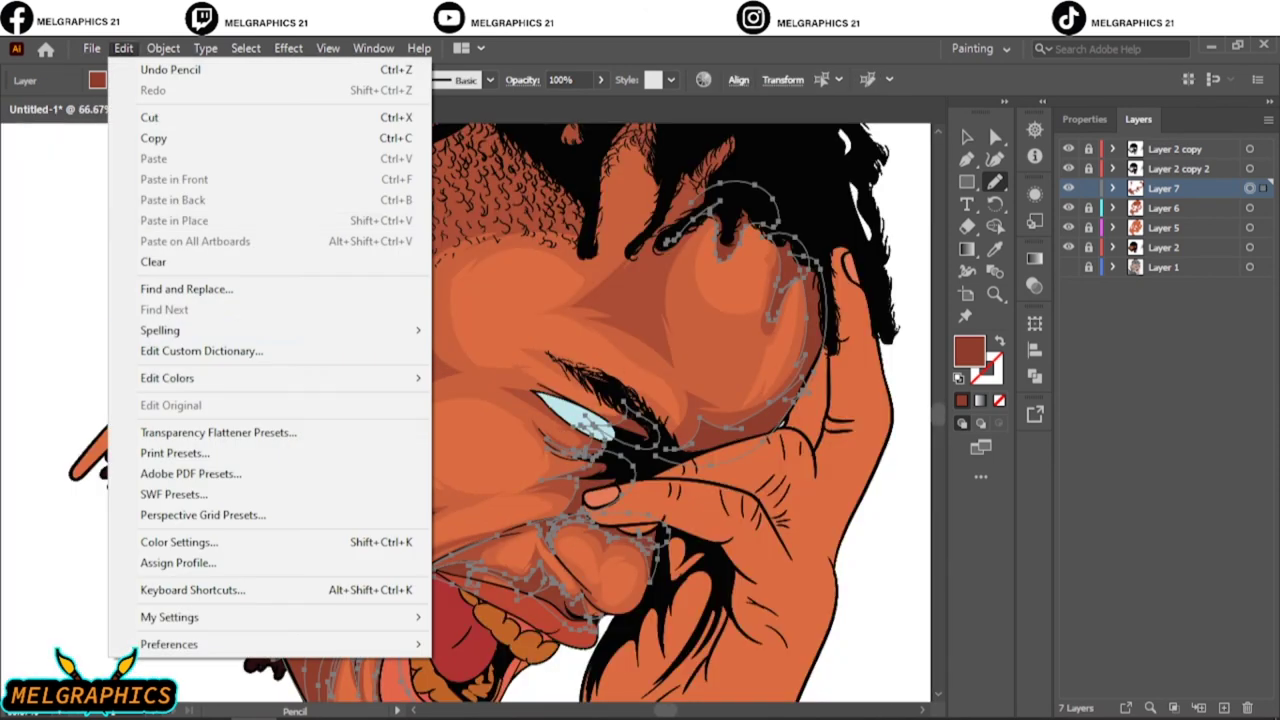
pyautogui.click(500, 400)
pyautogui.click(765, 531)
pyautogui.write('-2')
pyautogui.hotkey('shift', 'Tab')
pyautogui.write('5')
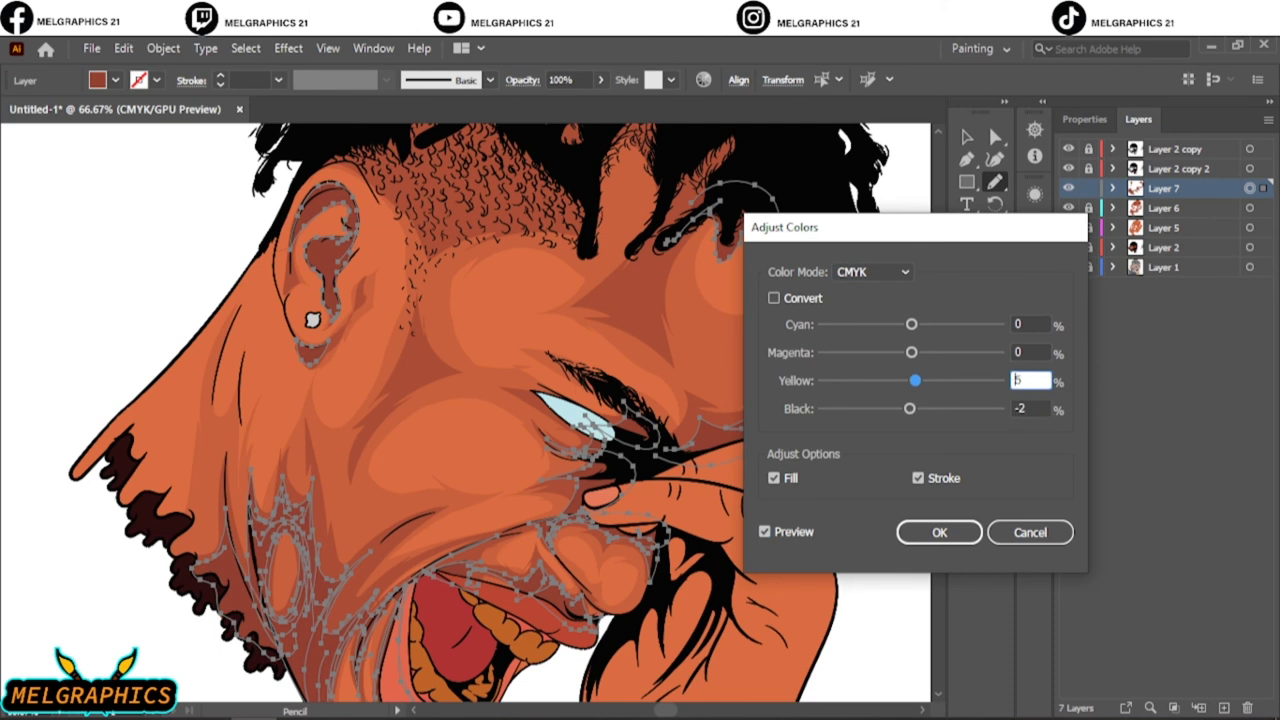
pyautogui.write('2')
pyautogui.hotkey('shift', 'Tab')
pyautogui.write('4')
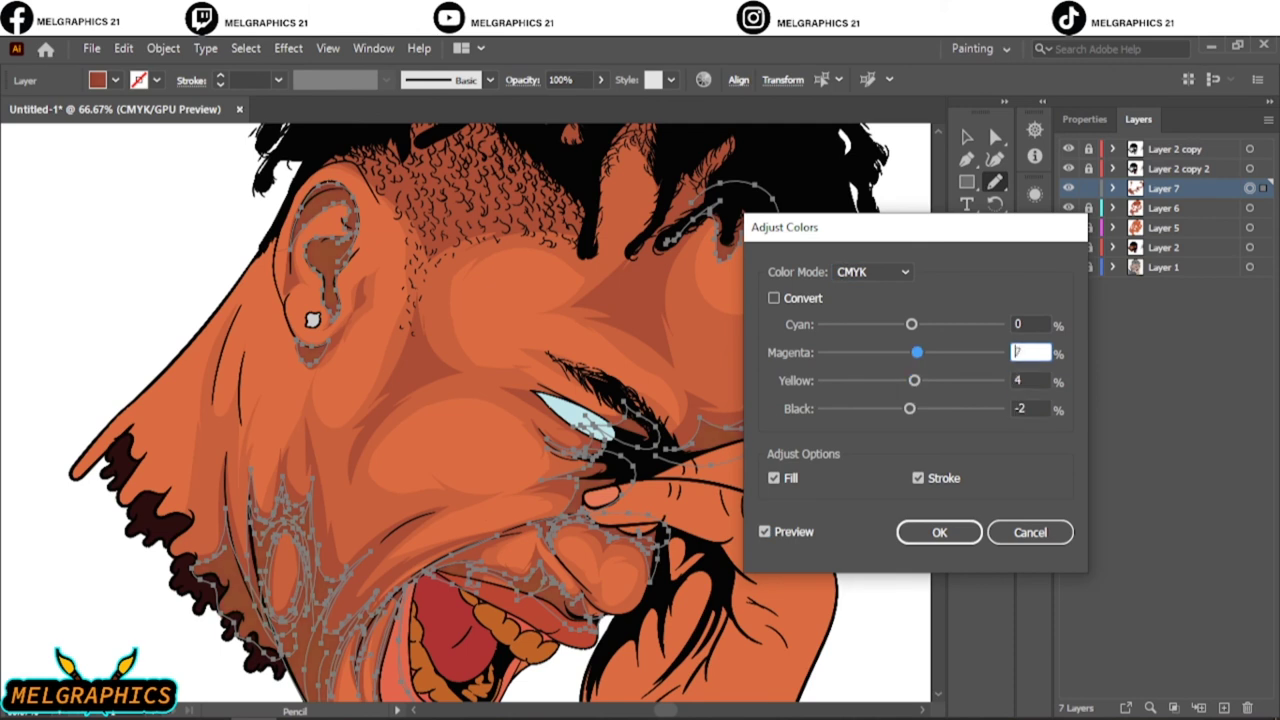
pyautogui.hotkey('shift', 'Tab')
pyautogui.write('15')
pyautogui.write('5')
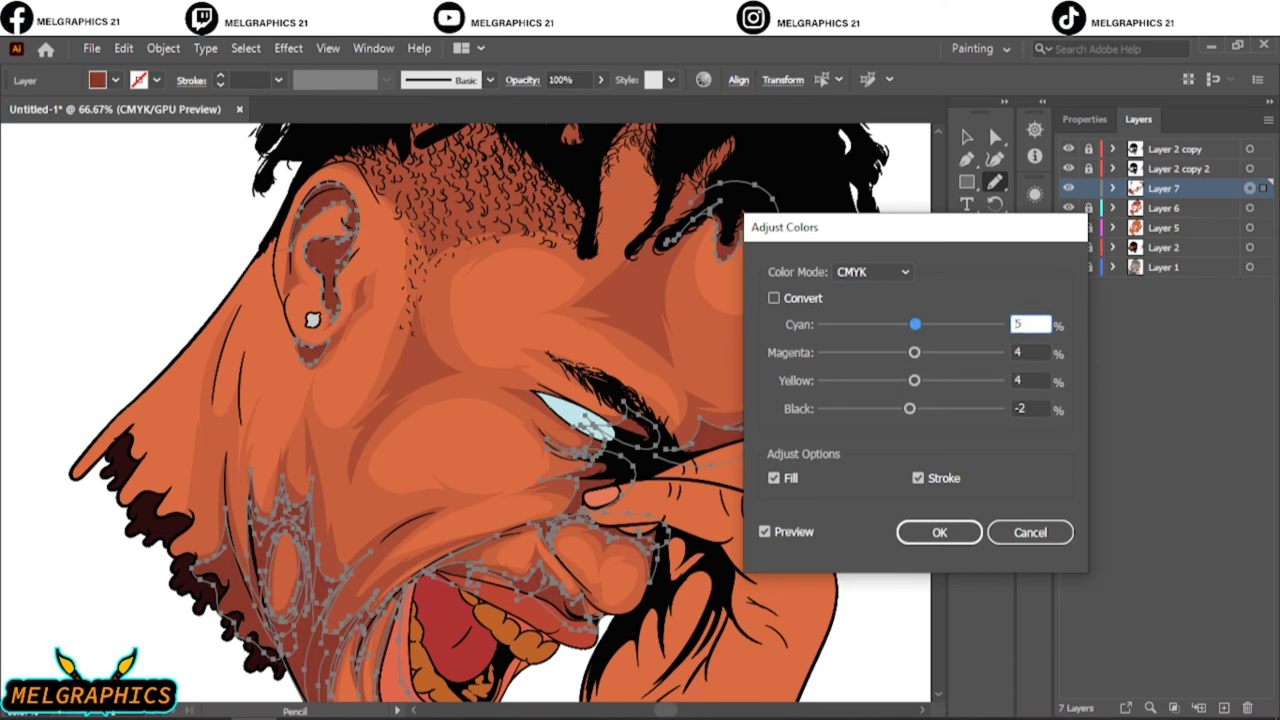
pyautogui.press('Return')
pyautogui.hotkey('ctrl', '-')
pyautogui.hotkey('ctrl', '0')
pyautogui.hotkey('ctrl', 'shift', 'a')
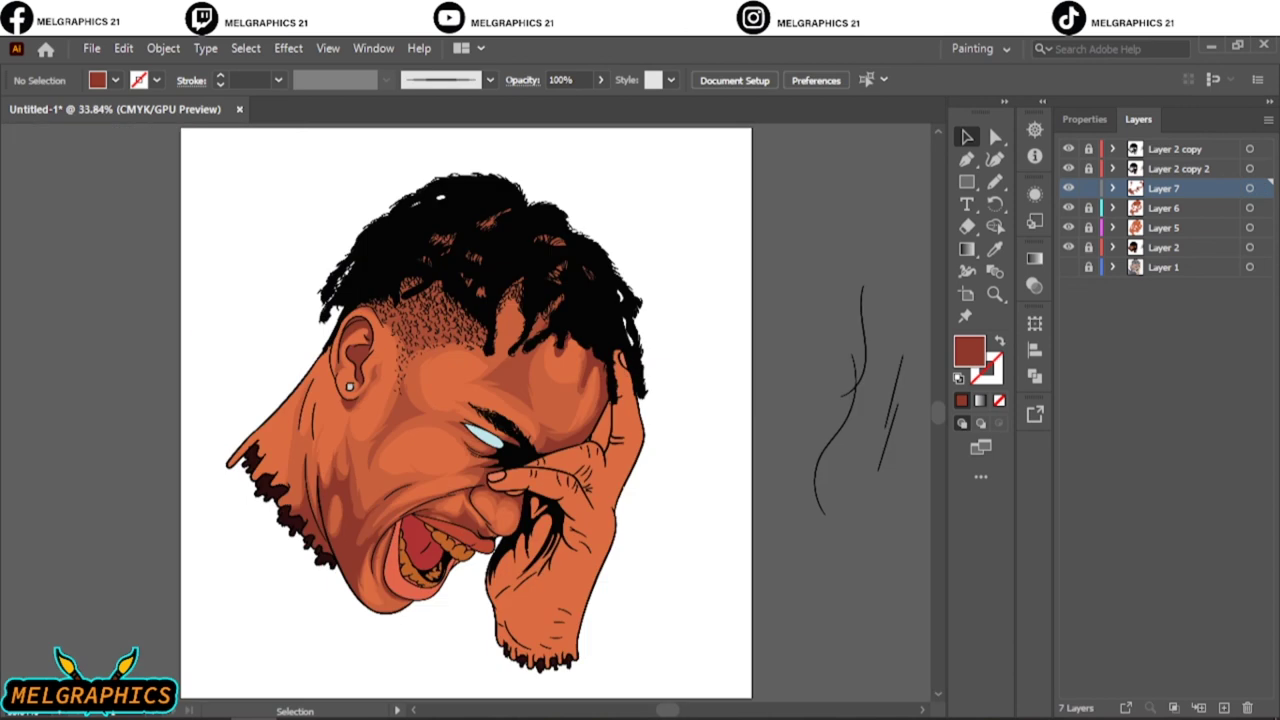
# Add Layer 8 with a deep red R109 G37 B29 fill, ready for Pencil shading.
pyautogui.scroll(5, 606, 363)
pyautogui.click(1223, 707)
pyautogui.doubleClick(968, 350)
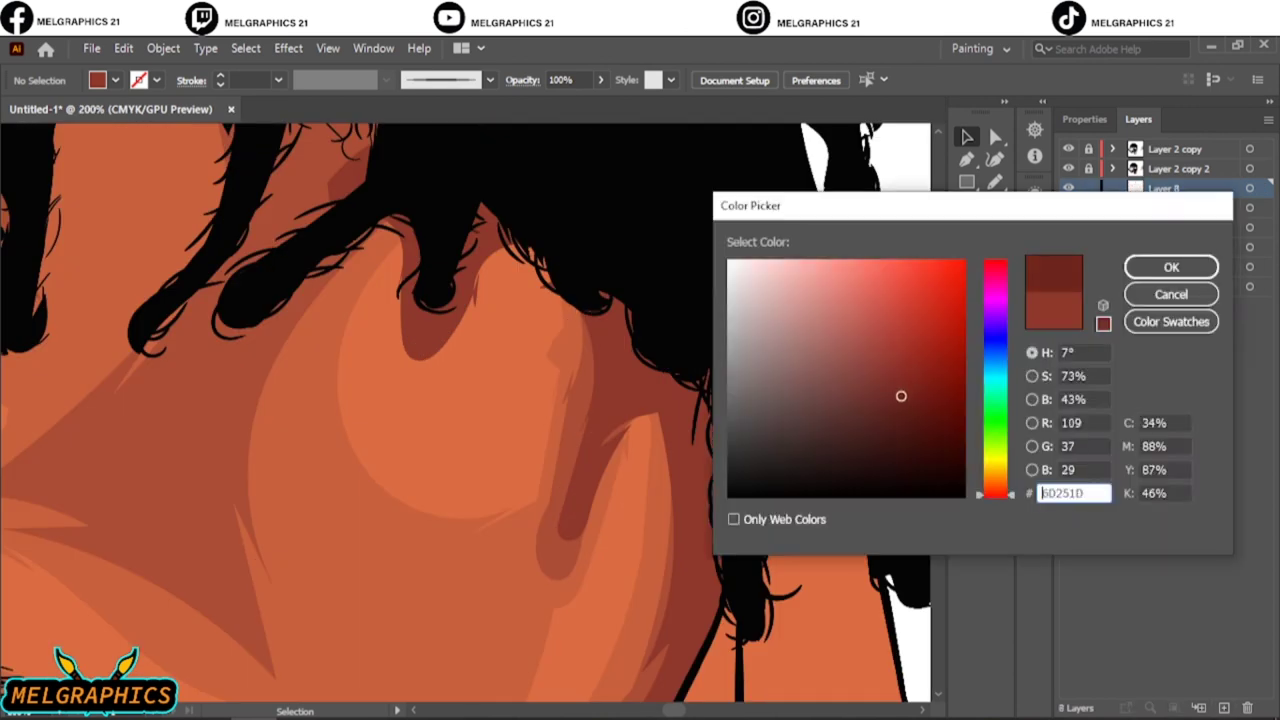
pyautogui.press('Return')
pyautogui.press('n')
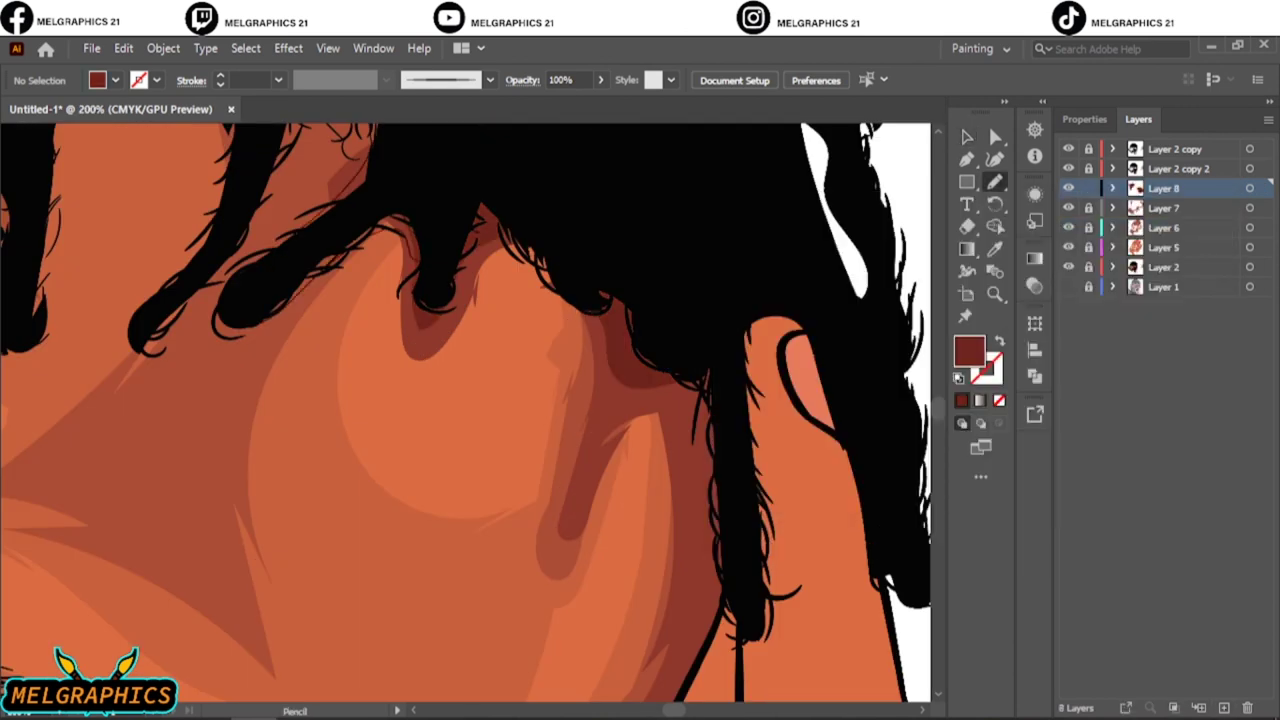
pyautogui.hotkey('ctrl', '-')
pyautogui.hotkey('ctrl', '-')
pyautogui.hotkey('ctrl', '-')
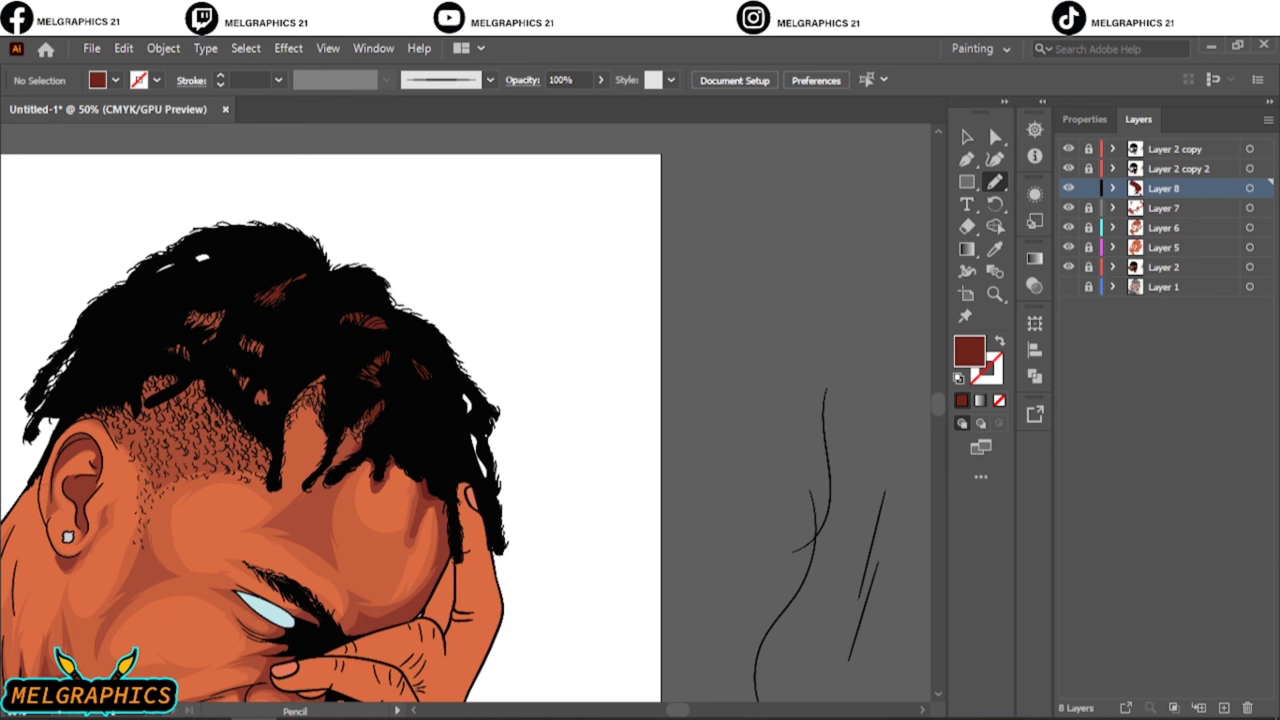
# Add a new layer and sample the orange skin colour as the fill.
pyautogui.hotkey('ctrl', '-')
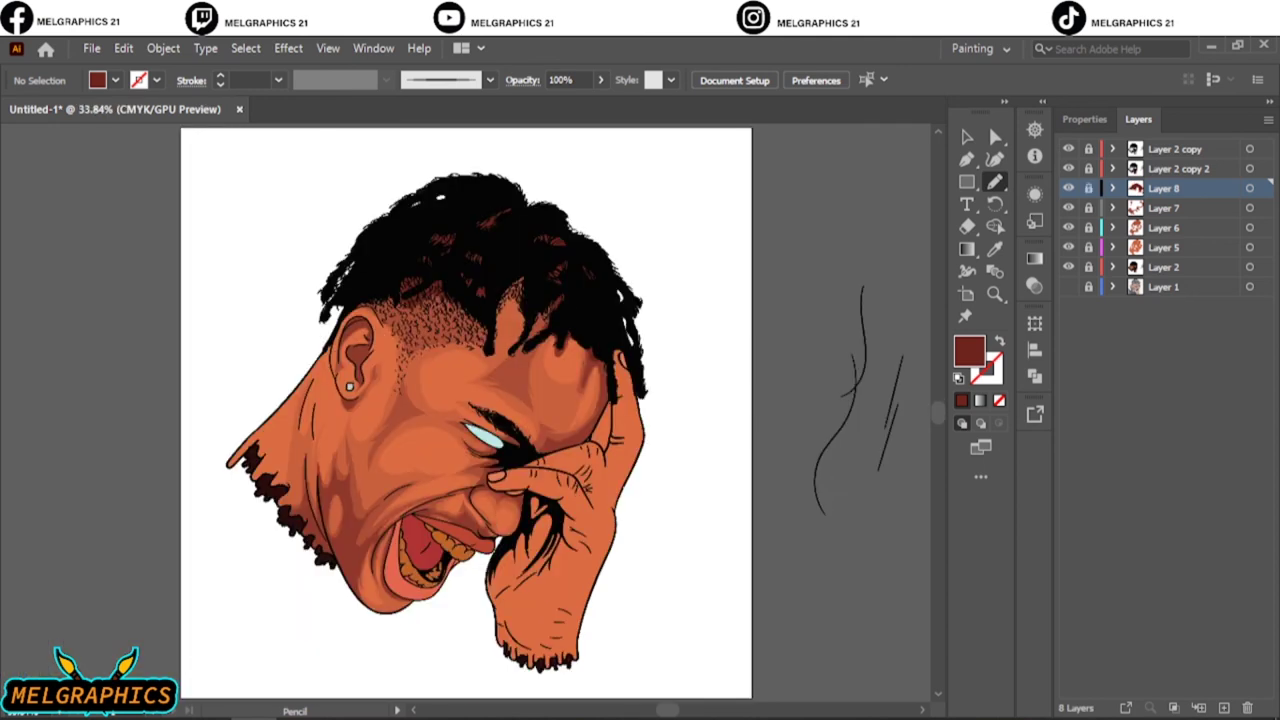
pyautogui.click(1163, 267)
pyautogui.hotkey('ctrl', 'l')
pyautogui.hotkey('ctrl', '1')
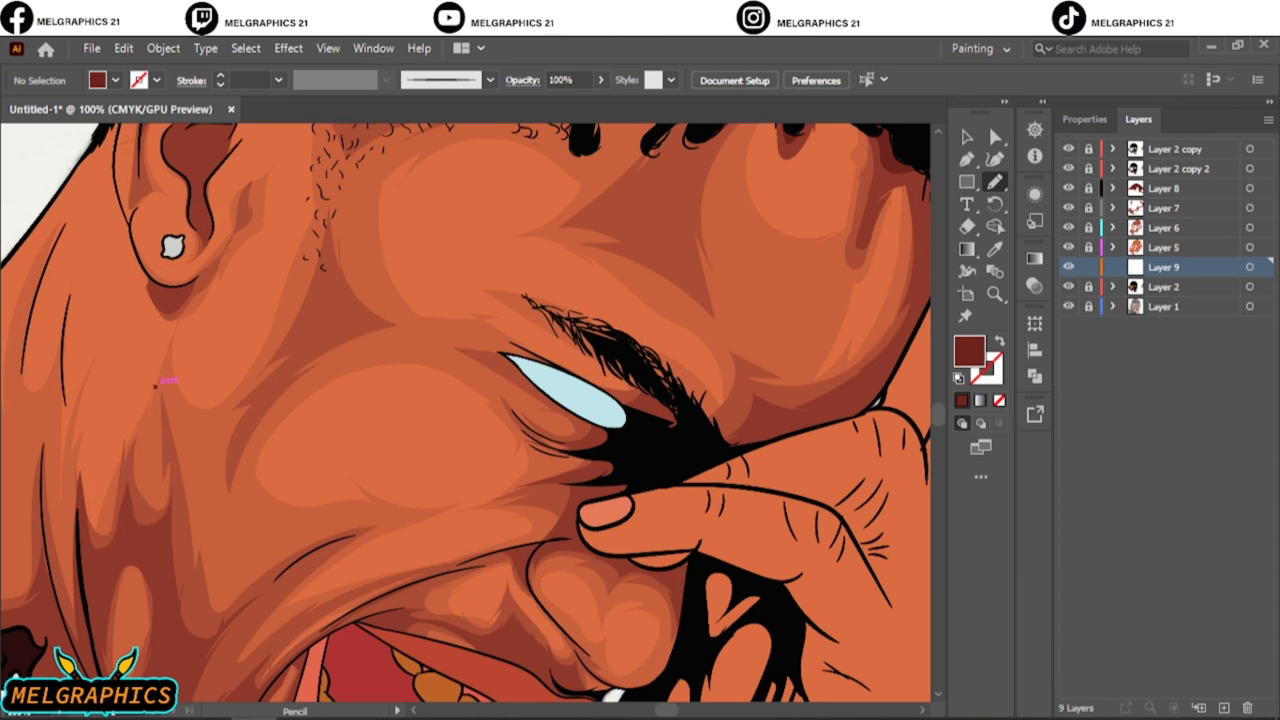
pyautogui.click(995, 249)
pyautogui.click(905, 250)
pyautogui.doubleClick(968, 350)
pyautogui.click(1177, 266)
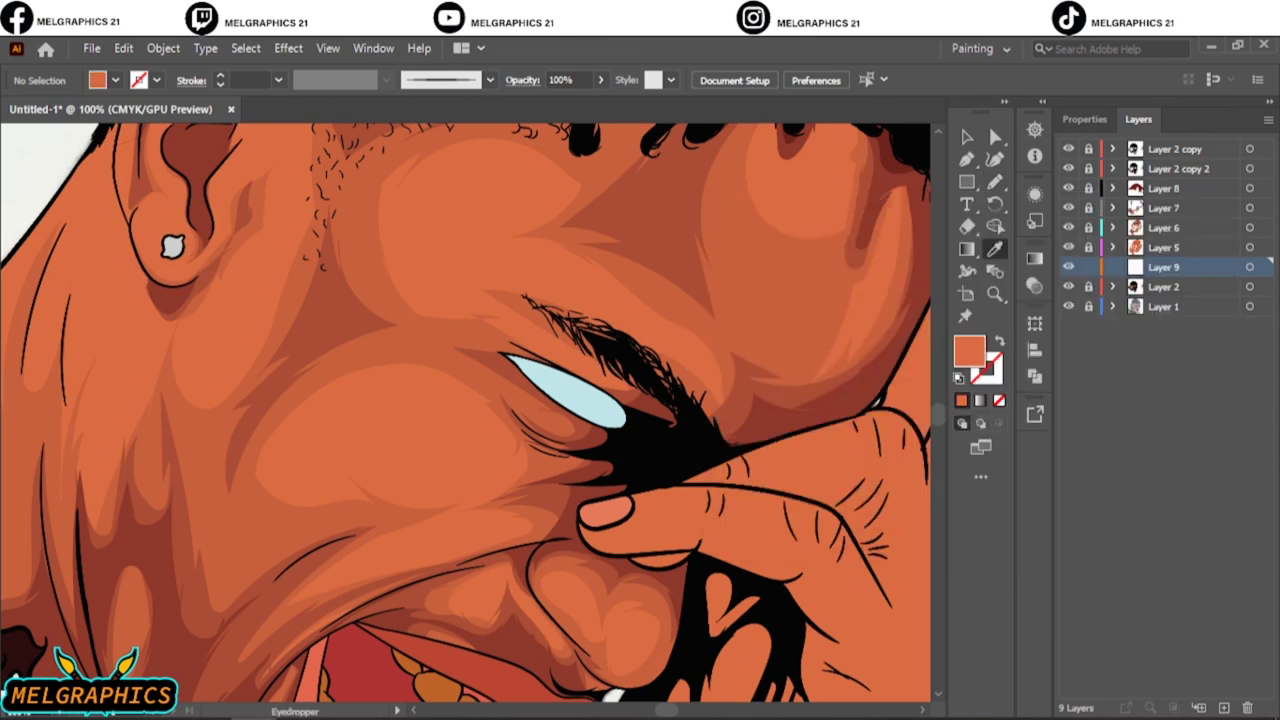
pyautogui.press('n')
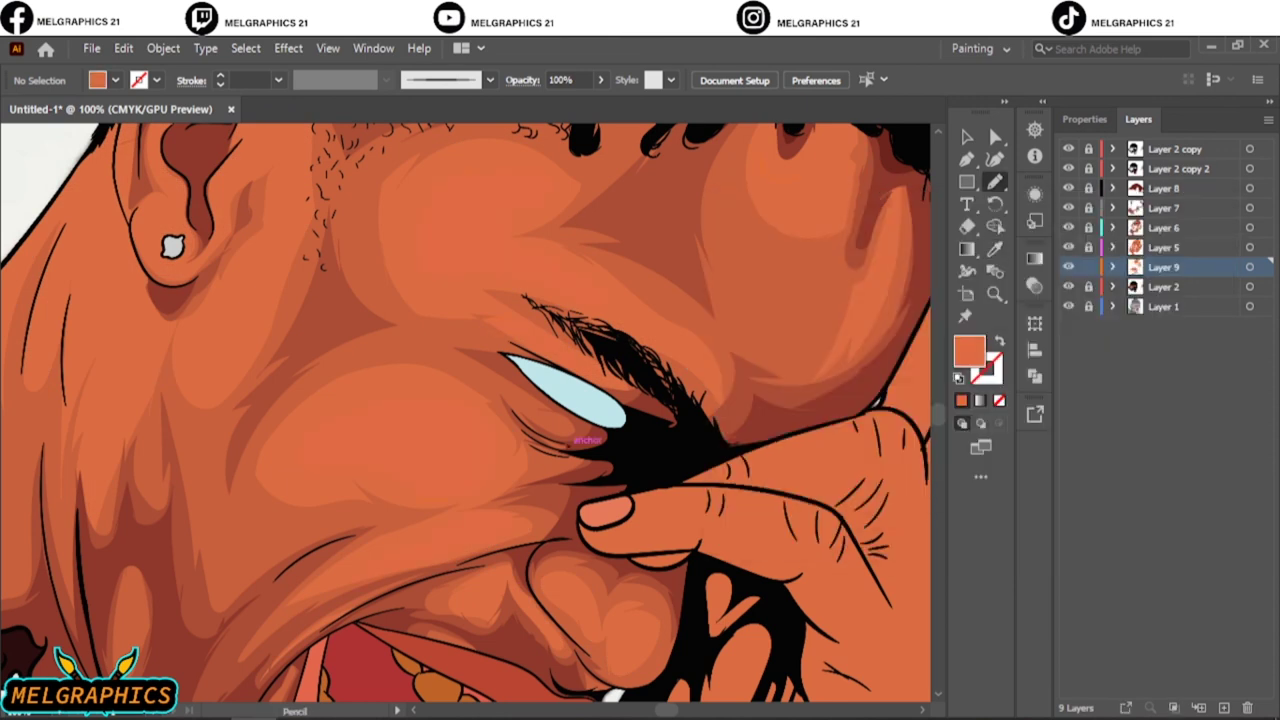
# Zoom in on the cheek and apply Recolor Artwork to the highlight shapes.
pyautogui.scroll(-3, 580, 440)
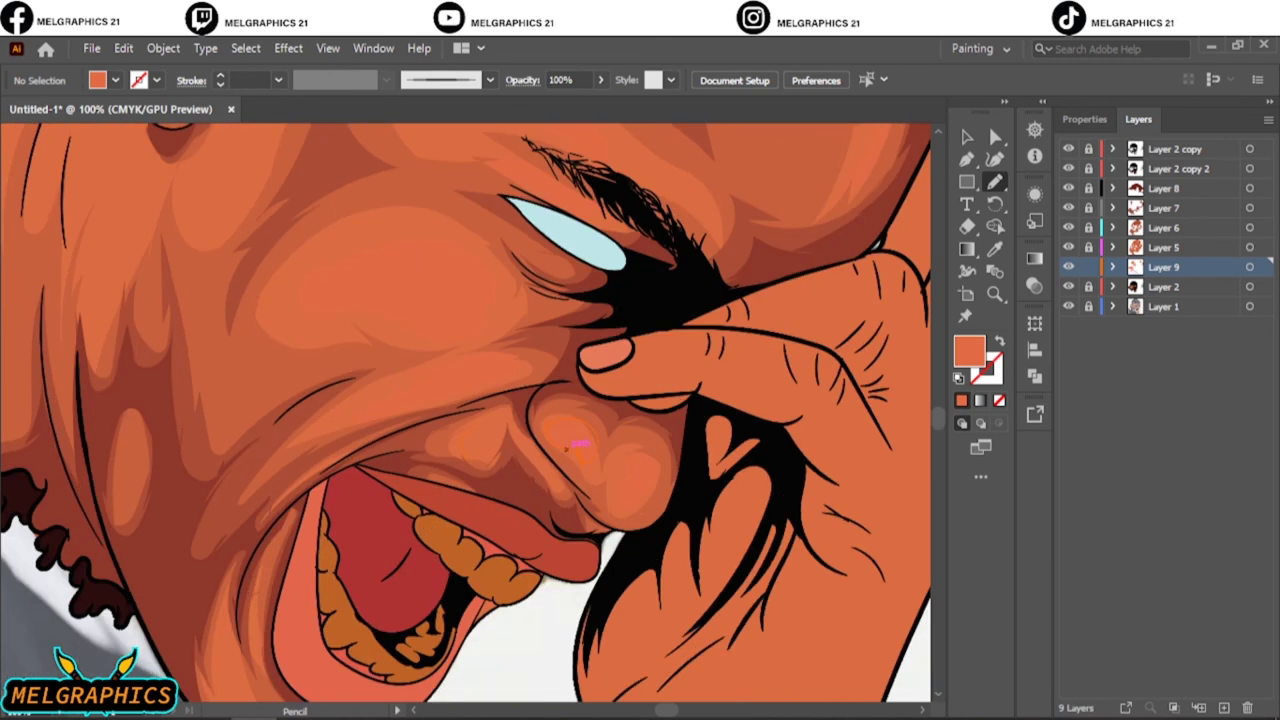
pyautogui.scroll(-2, 567, 449)
pyautogui.scroll(3, 567, 440)
pyautogui.hscroll(-4, 265, 270)
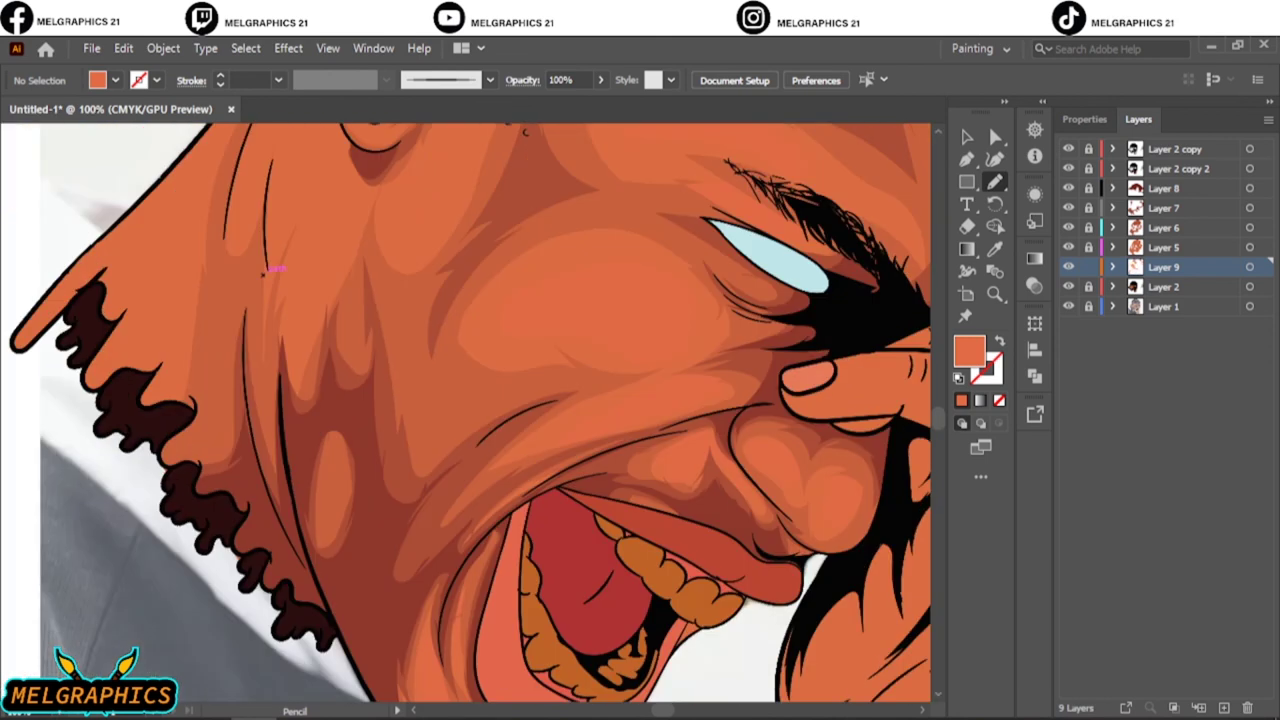
pyautogui.scroll(3, 268, 270)
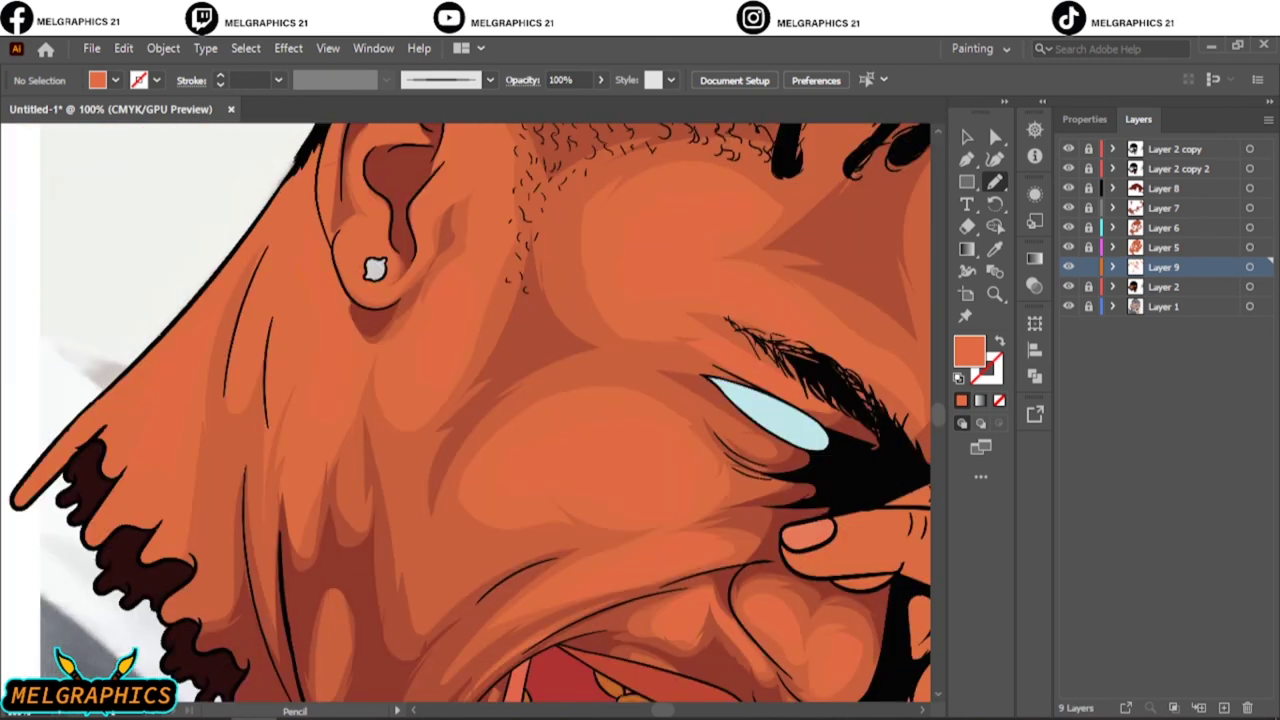
pyautogui.hotkey('ctrl', '+')
pyautogui.click(123, 48)
pyautogui.click(500, 374)
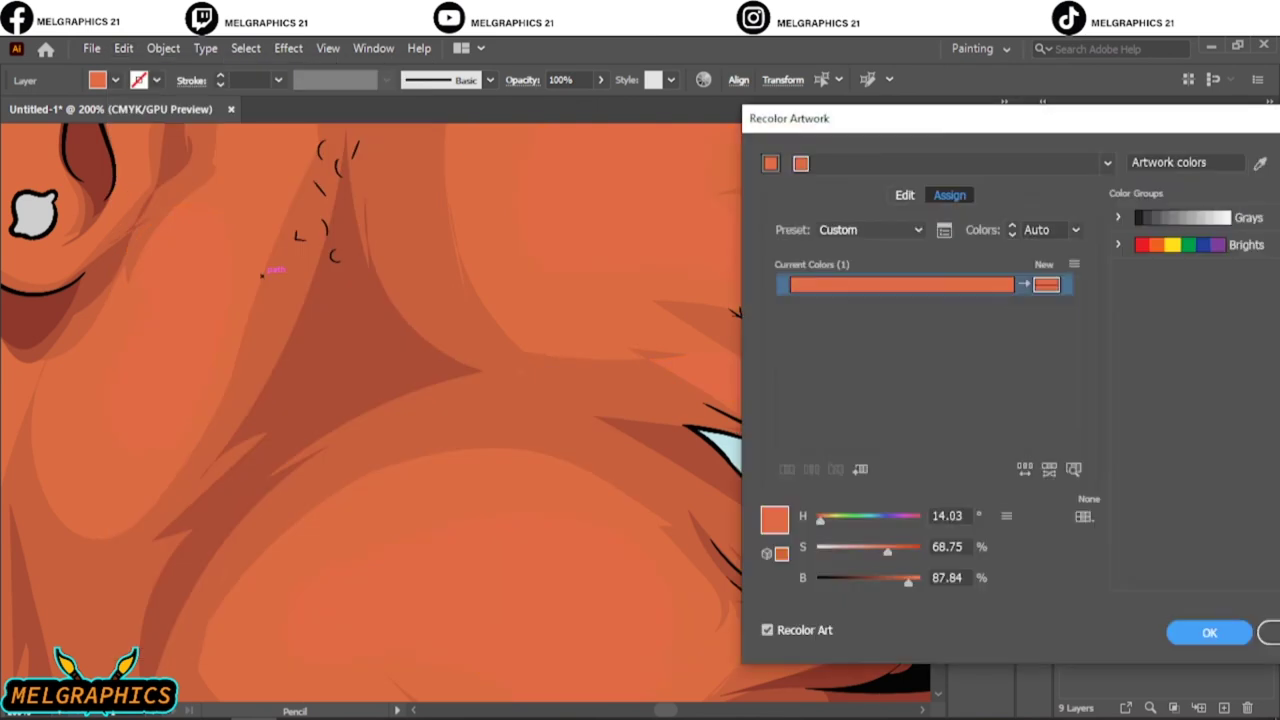
pyautogui.click(1209, 632)
# Lighten the highlights to H 16.75°, S 68%, B 89%, then add Layer 10.
pyautogui.press('i')
pyautogui.click(123, 48)
pyautogui.click(500, 374)
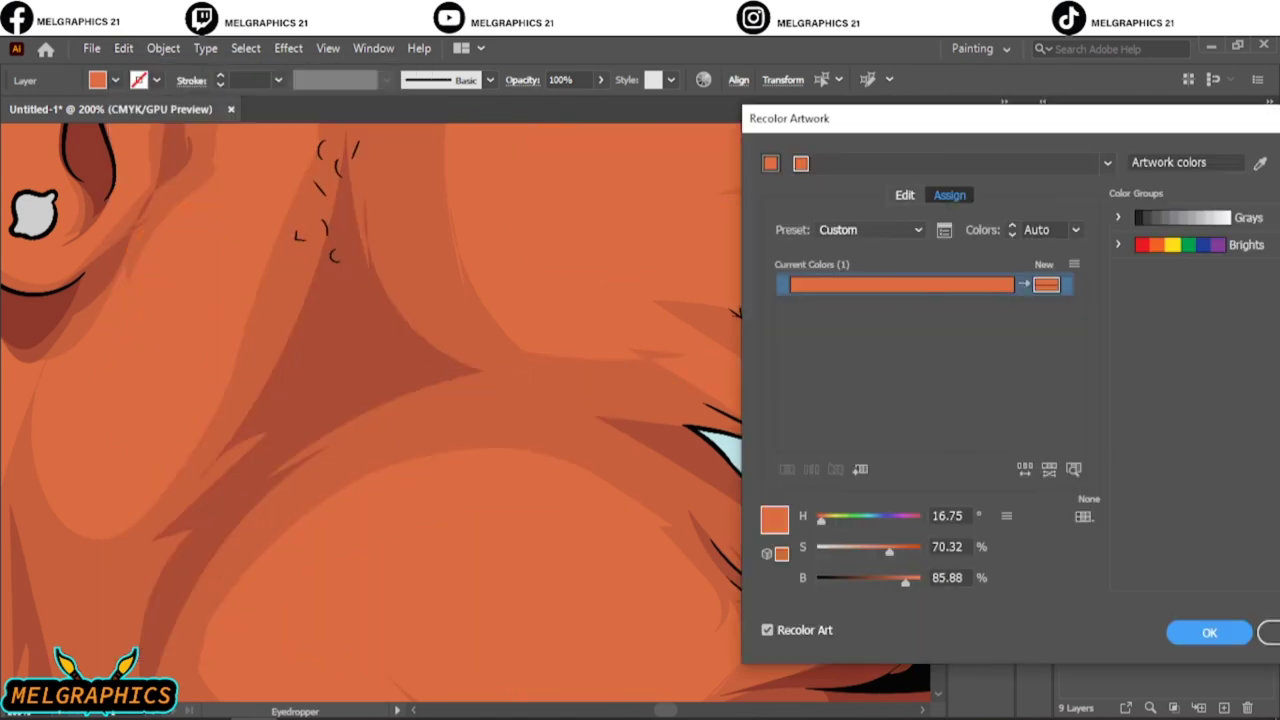
pyautogui.moveTo(905, 580); pyautogui.dragTo(908, 580)
pyautogui.click(1209, 632)
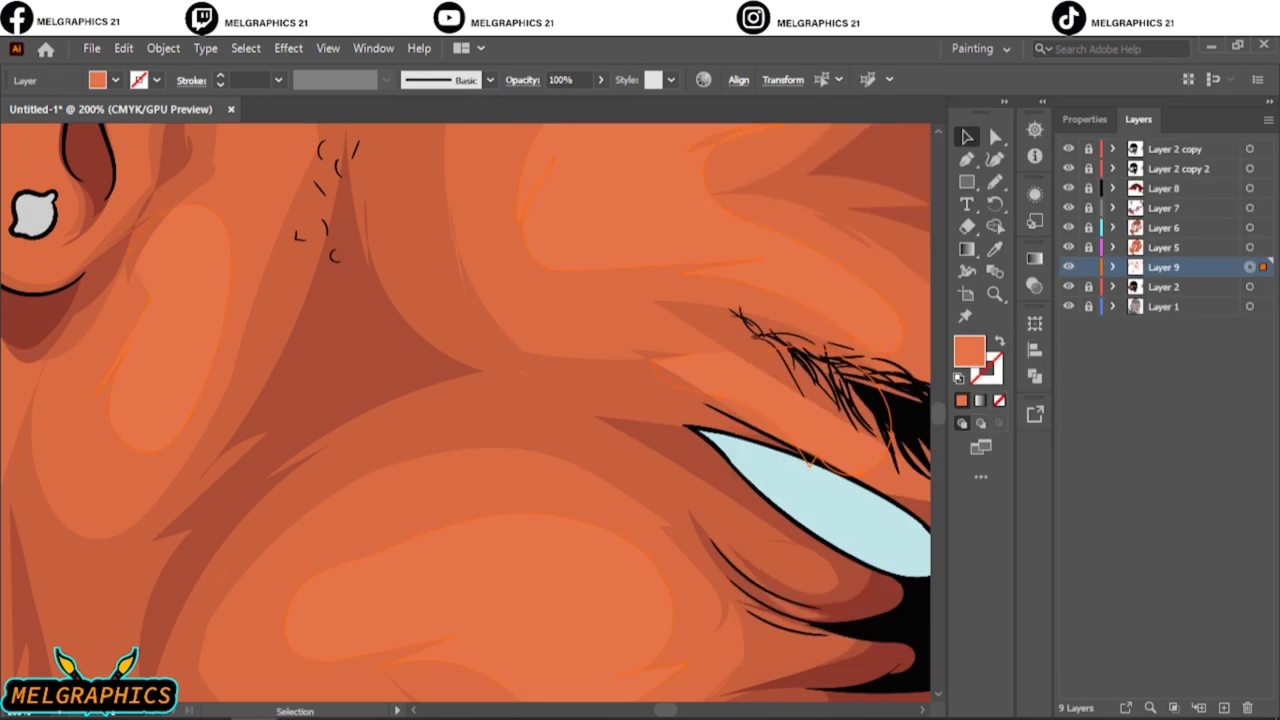
pyautogui.hotkey('ctrl', 'shift', 'a')
pyautogui.hotkey('ctrl', '0')
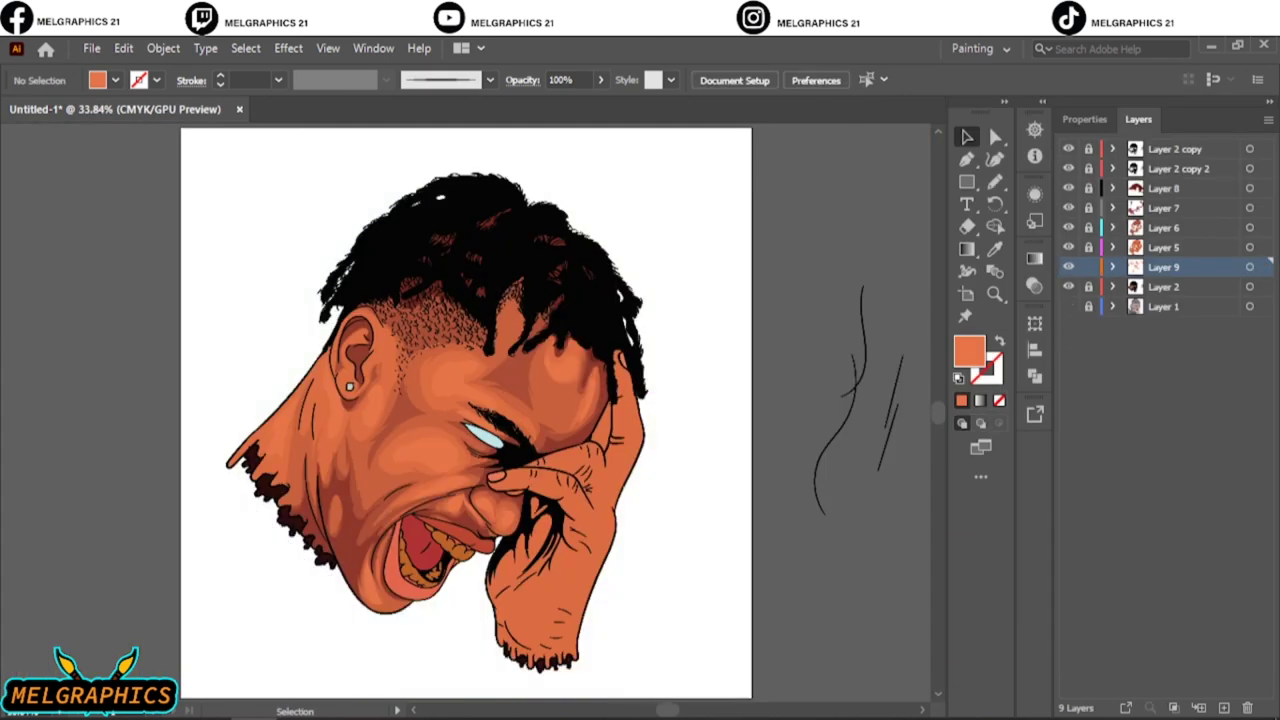
pyautogui.hotkey('ctrl', 'l')
# Recolor the new highlight shape brighter to H 16.92°, S 68.12%, B 93%.
pyautogui.hotkey('ctrl', '=')
pyautogui.hotkey('ctrl', '=')
pyautogui.hotkey('ctrl', '=')
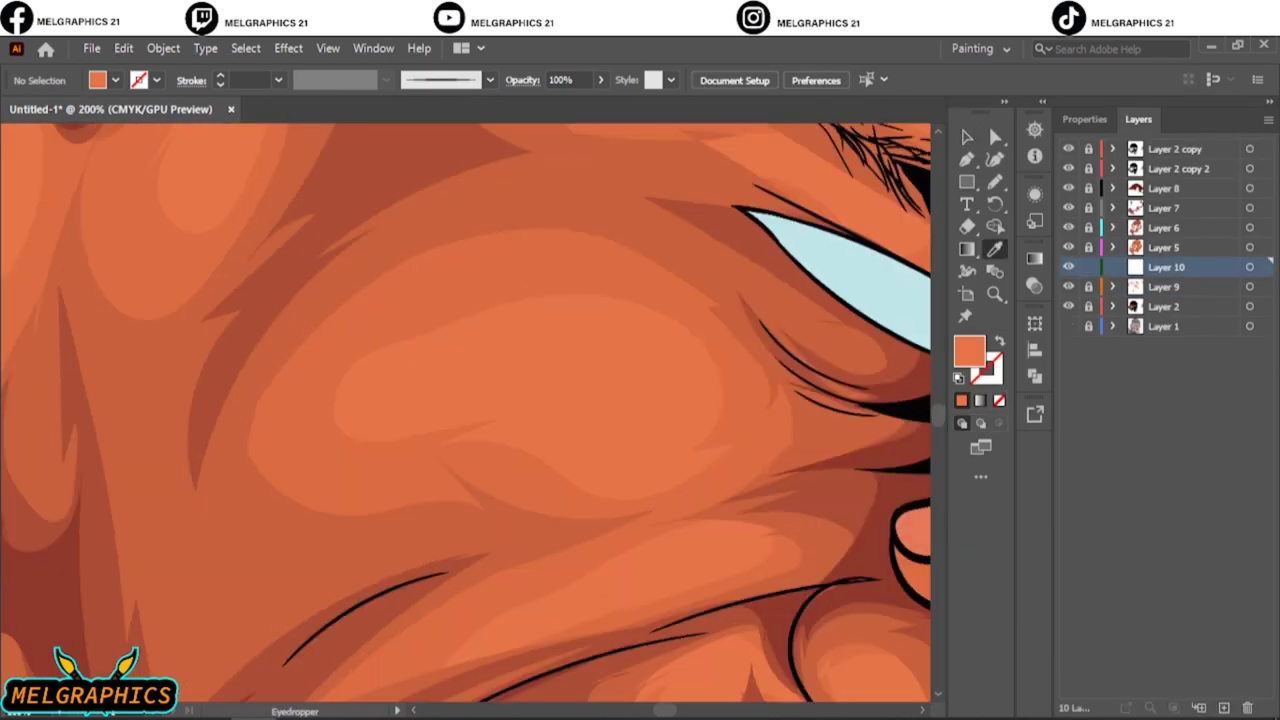
pyautogui.press('i')
pyautogui.doubleClick(969, 350)
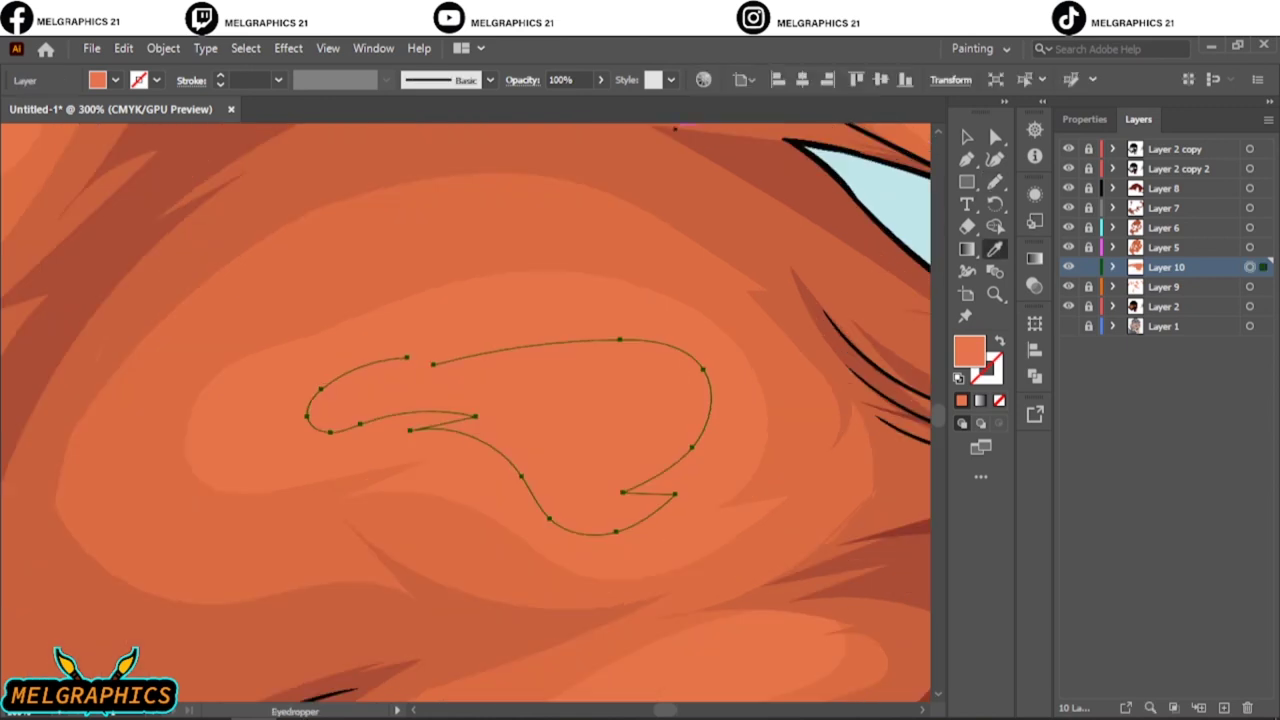
pyautogui.click(123, 48)
pyautogui.click(486, 346)
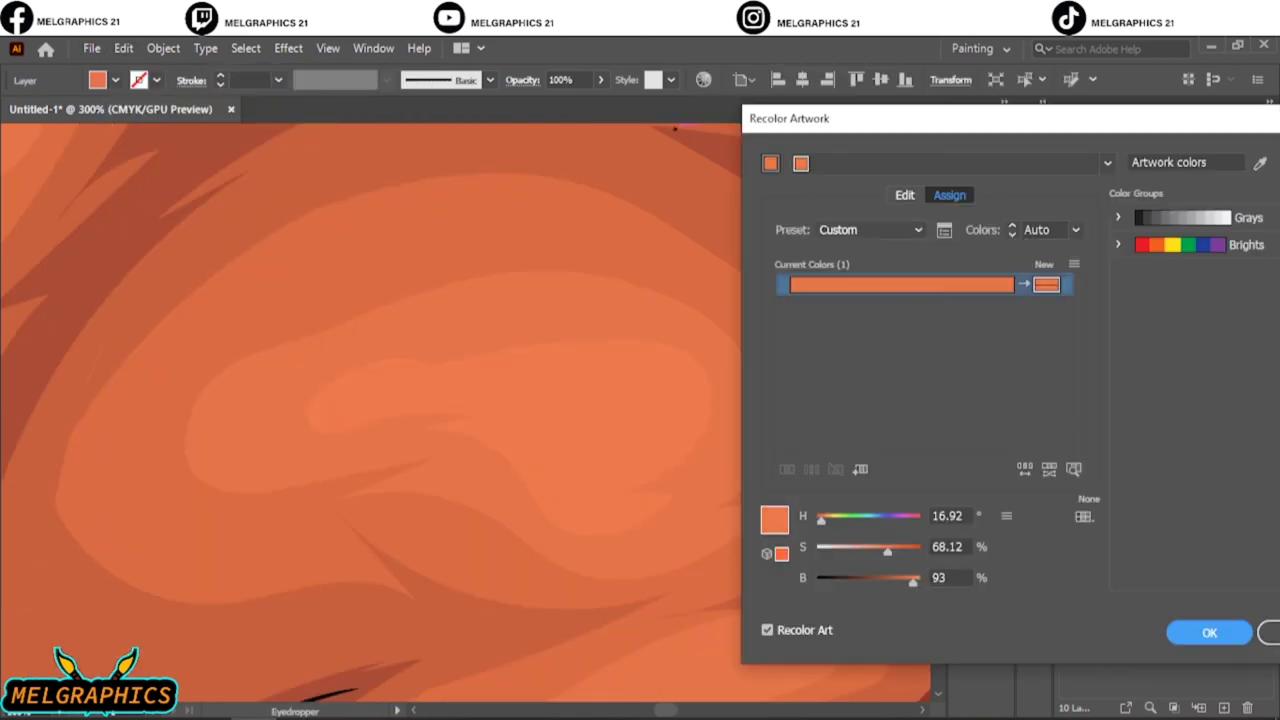
pyautogui.press('Return')
pyautogui.hotkey('ctrl', 'shift', 'a')
pyautogui.hotkey('ctrl', '0')
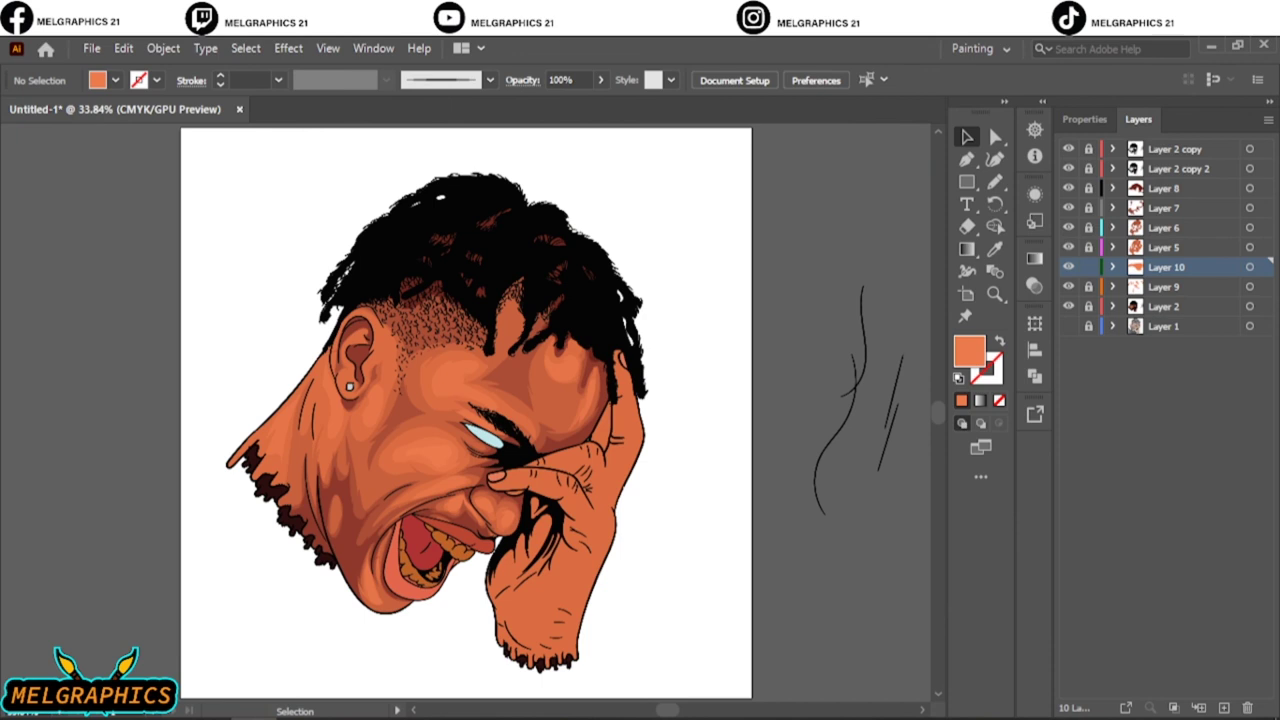
# Pencil a pale highlight on the face and a small one below the earring.
pyautogui.hotkey('ctrl', '=')
pyautogui.press('n')
pyautogui.moveTo(565, 580); pyautogui.dragTo(562, 578)
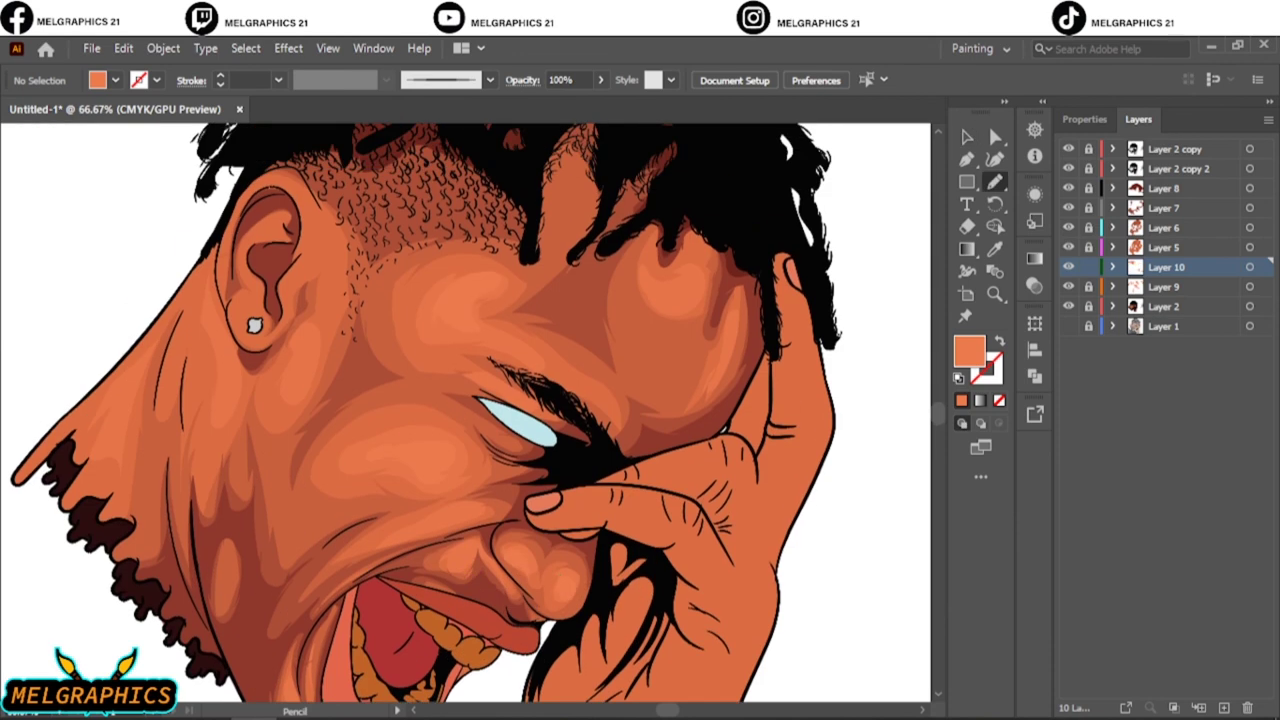
pyautogui.moveTo(297, 356); pyautogui.dragTo(308, 372)
pyautogui.scroll(-3, 462, 508)
pyautogui.scroll(-3, 462, 508)
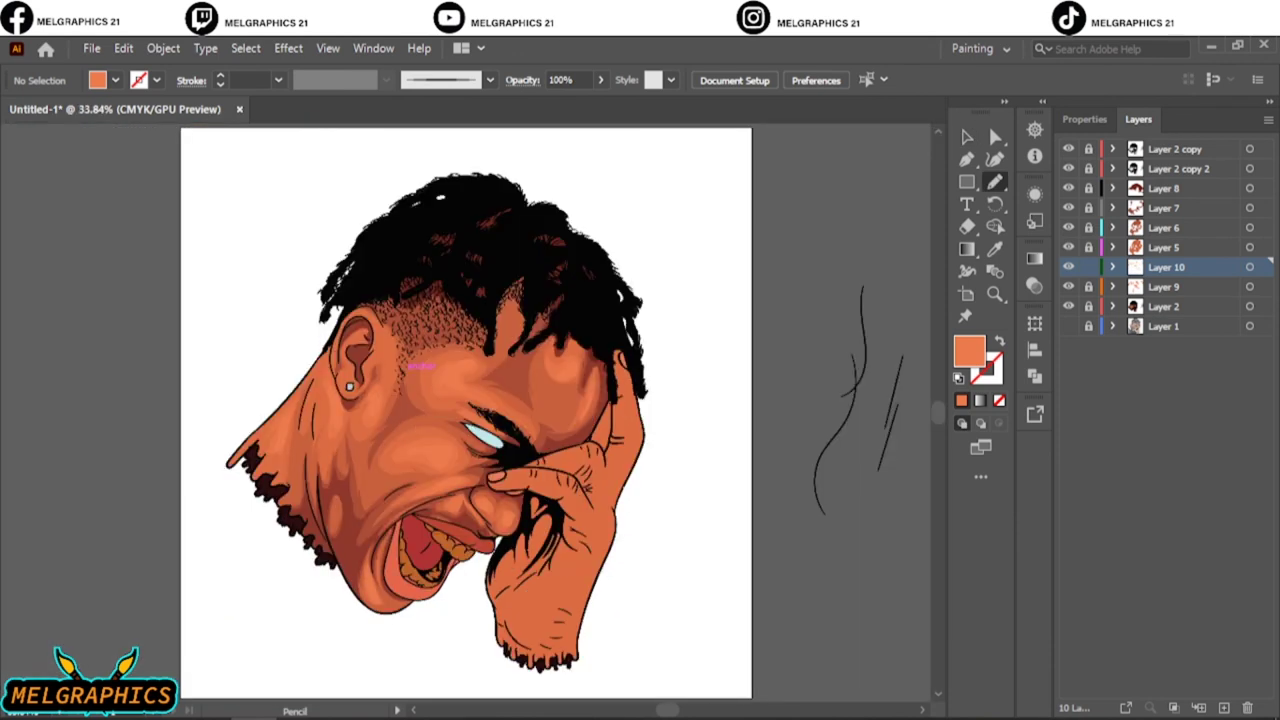
# Check and lock Layer 7, then add Layer 11 above Layer 2 copy 2.
pyautogui.click(1068, 207)
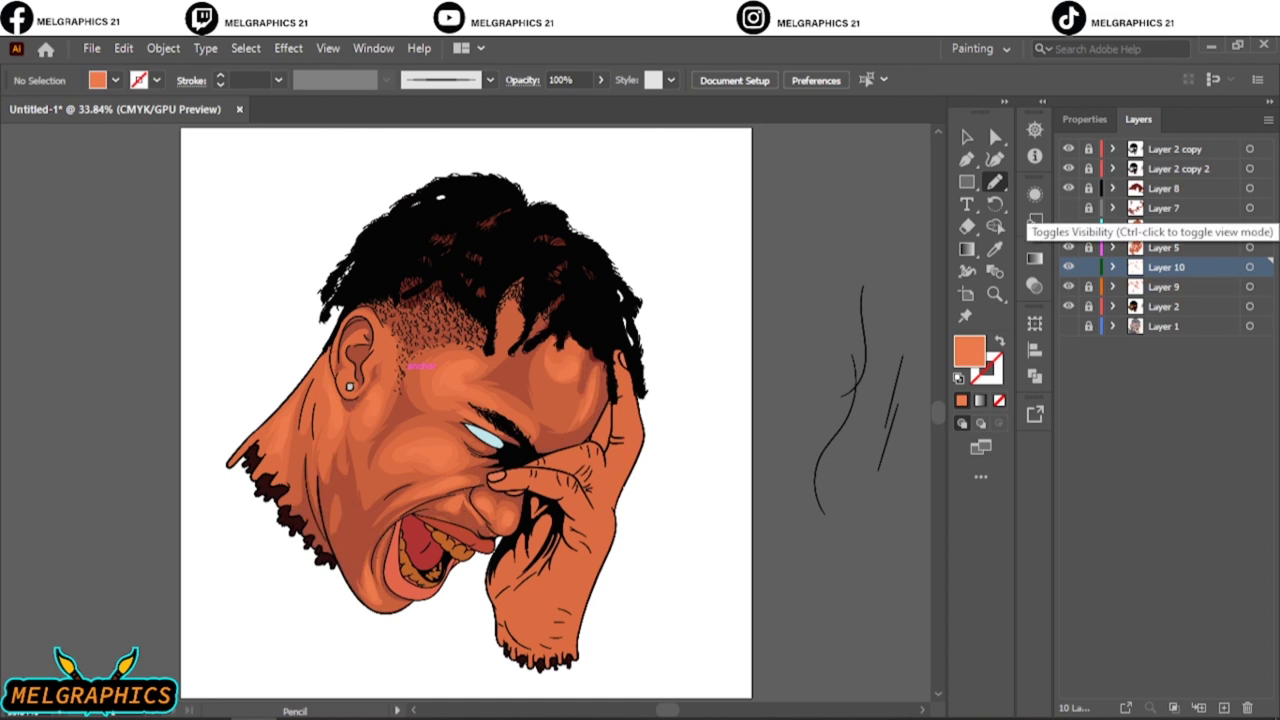
pyautogui.press('v')
pyautogui.click(1068, 207)
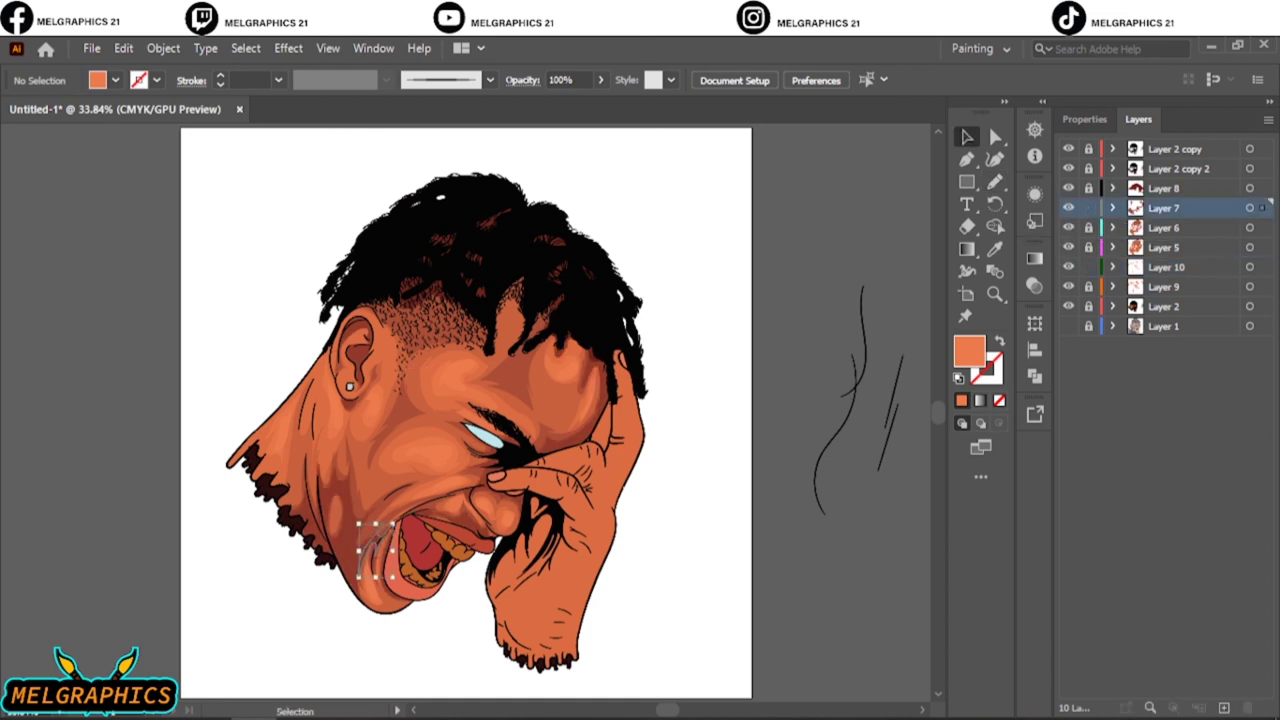
pyautogui.click(330, 530)
pyautogui.scroll(3, 338, 563)
pyautogui.click(346, 551)
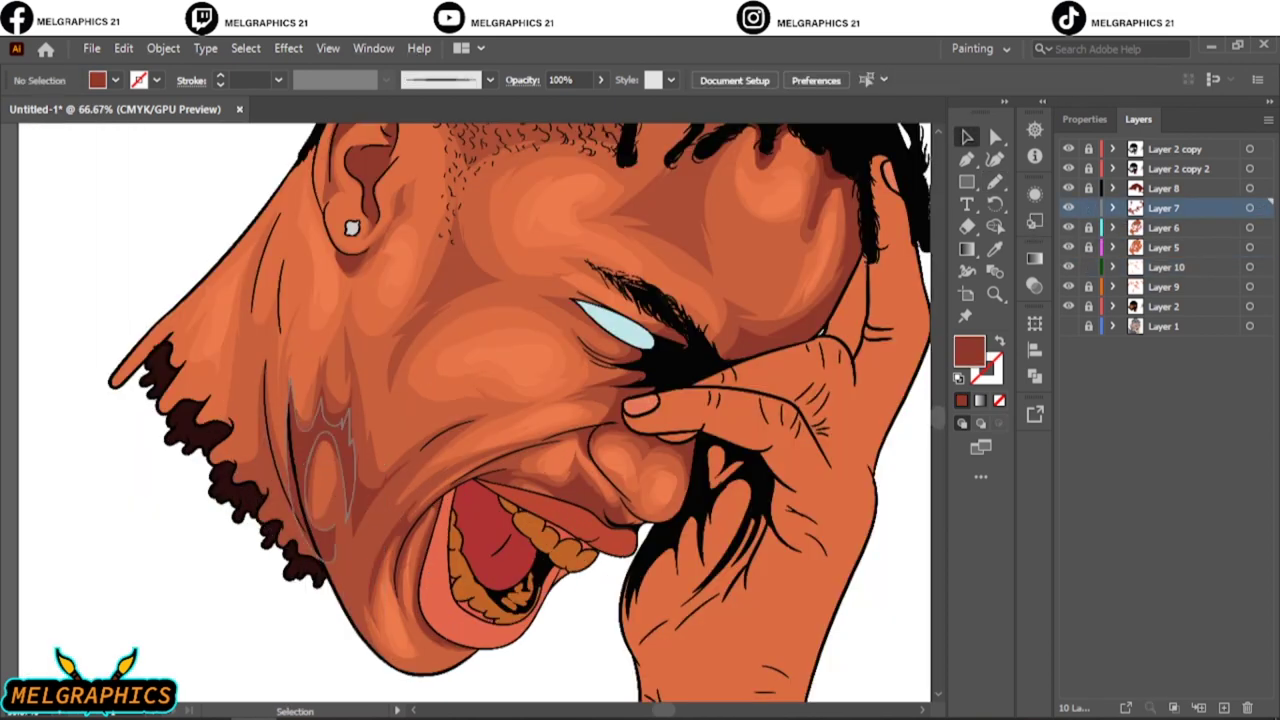
pyautogui.scroll(-3, 348, 549)
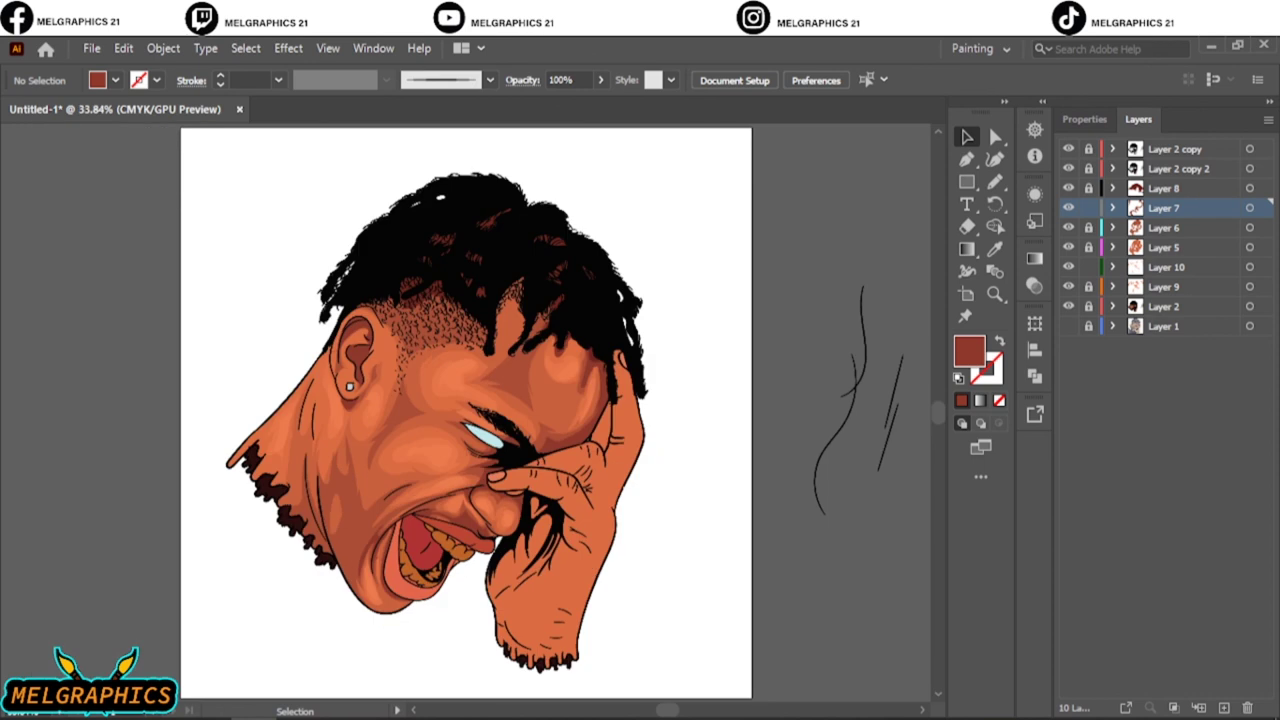
pyautogui.click(1088, 207)
pyautogui.click(1170, 168)
pyautogui.click(1199, 707)
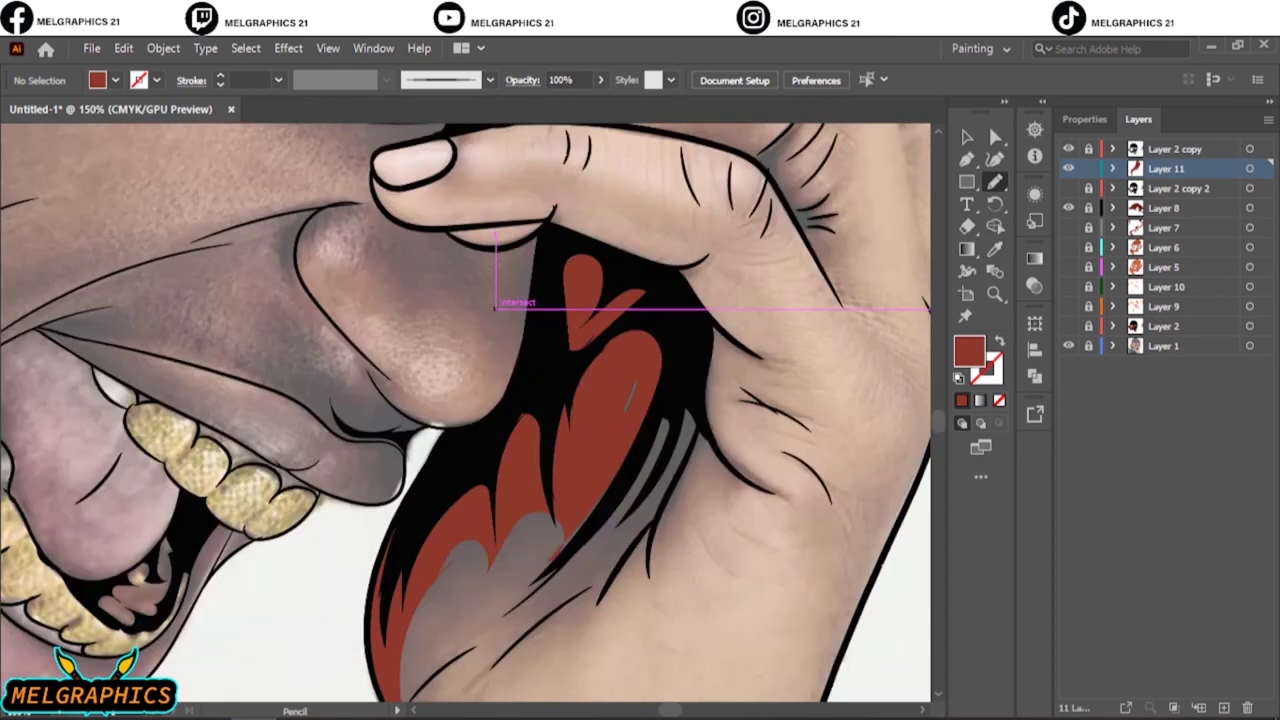
# Pencil dark red shadows along the forearm, between the fingers and the finger outline.
pyautogui.scroll(-5, 495, 308)
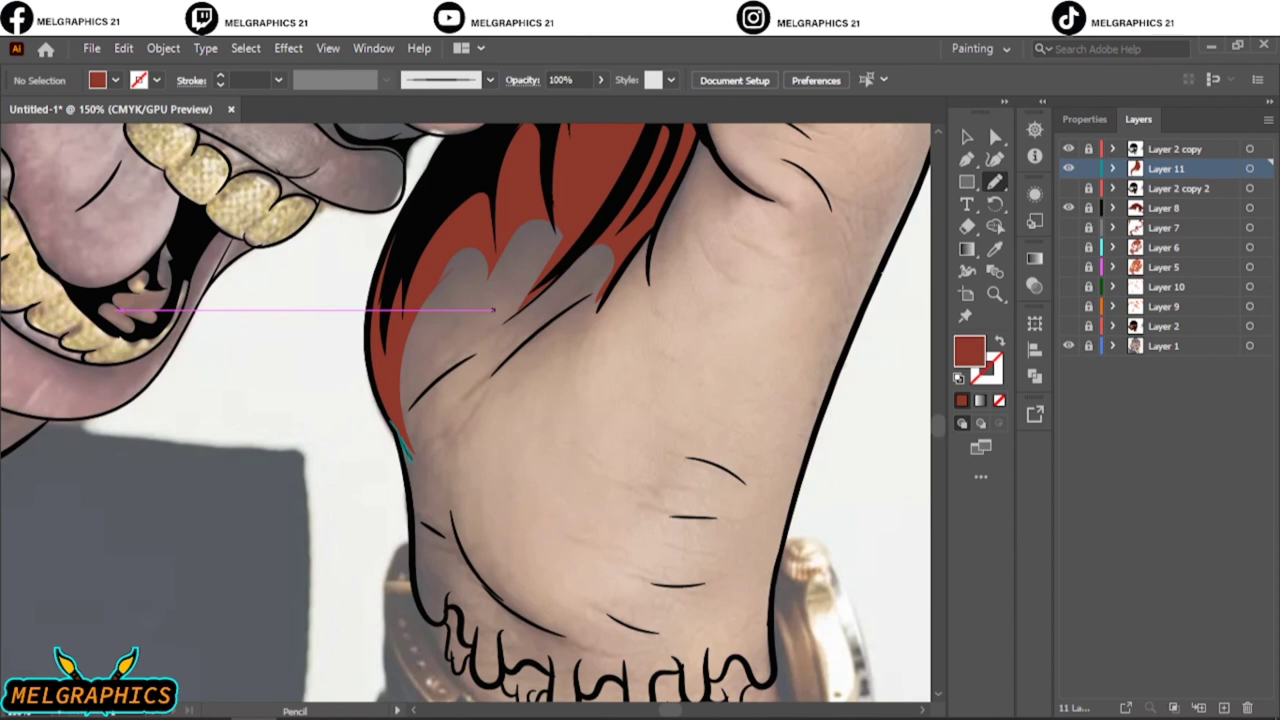
pyautogui.moveTo(445, 590); pyautogui.dragTo(430, 612)
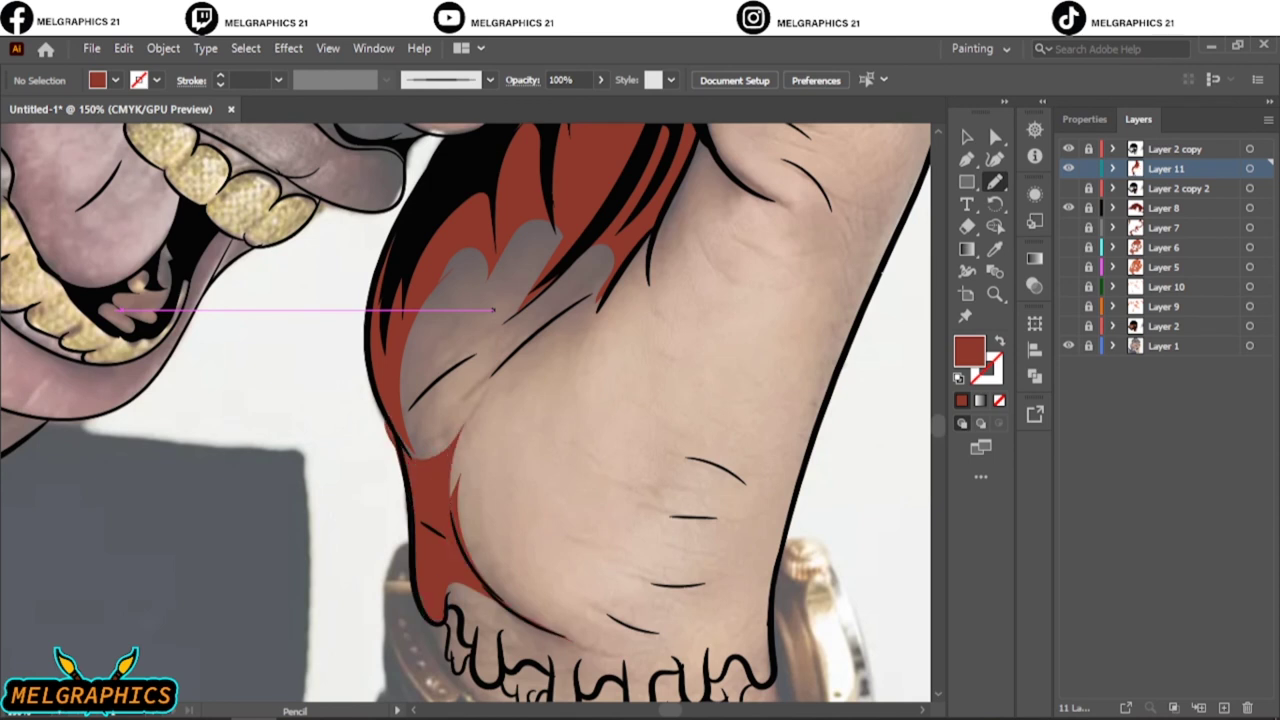
pyautogui.hotkey('ctrl', '0')
pyautogui.scroll(5, 497, 303)
pyautogui.scroll(-2, 497, 303)
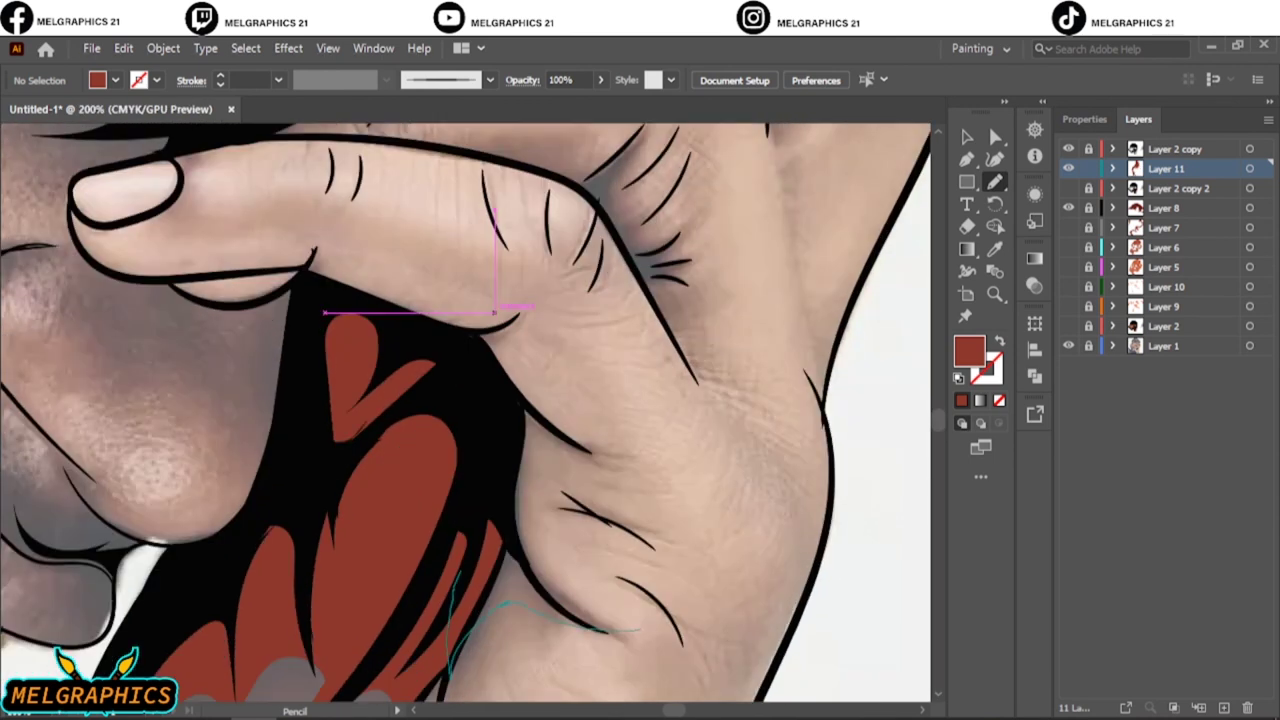
pyautogui.scroll(6, 495, 309)
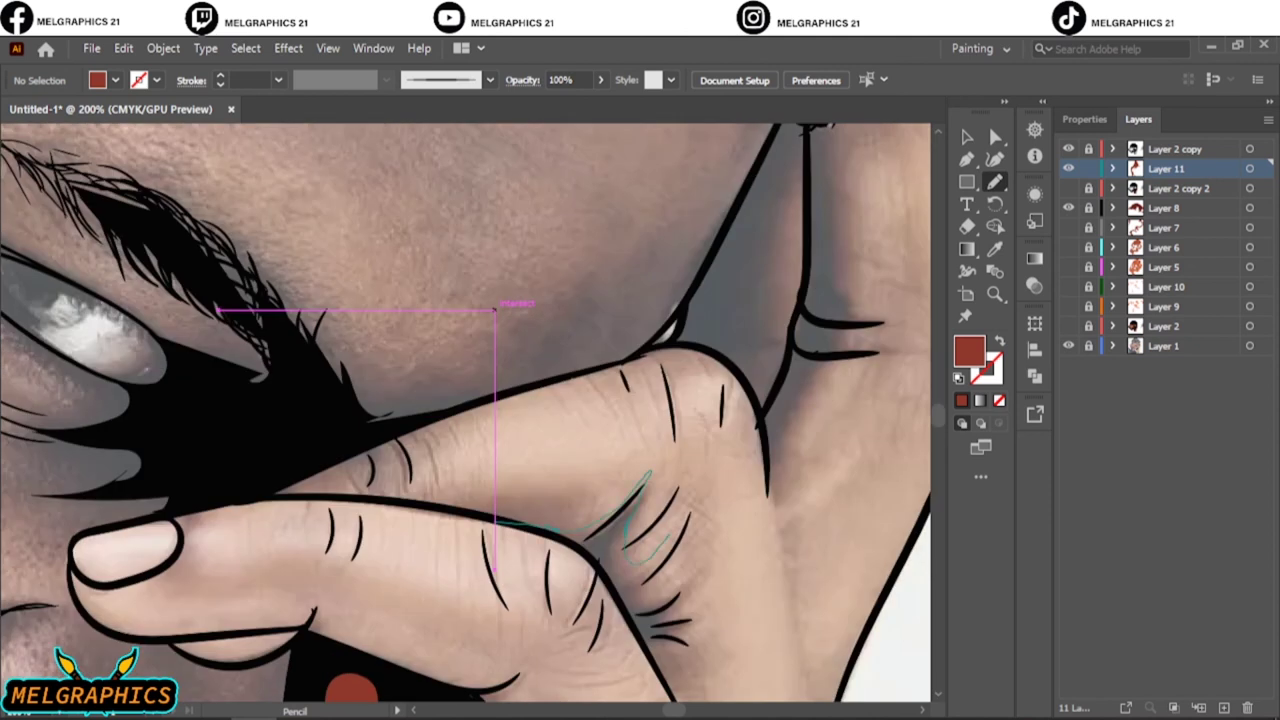
pyautogui.moveTo(640, 548); pyautogui.dragTo(652, 594)
pyautogui.moveTo(590, 542); pyautogui.dragTo(652, 660)
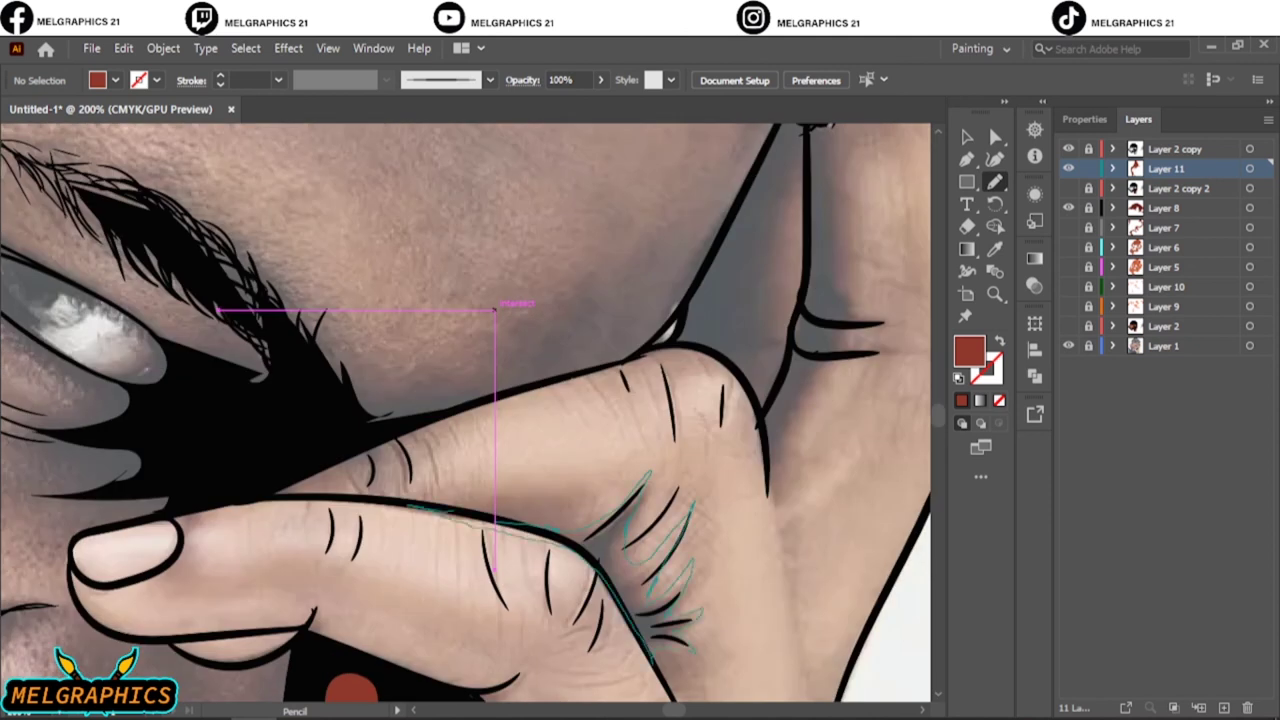
# Draw a red shadow up the neck and compare against Layers 5 and 6.
pyautogui.scroll(-4, 495, 310)
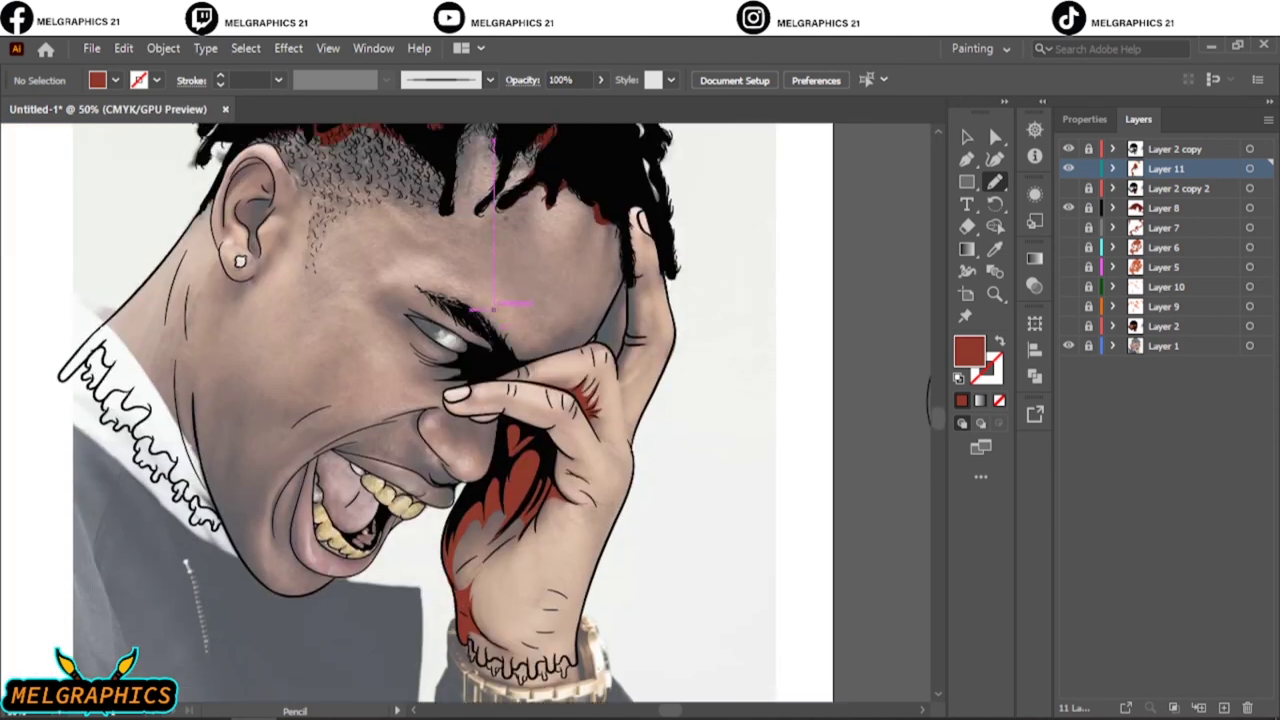
pyautogui.scroll(2, 493, 305)
pyautogui.scroll(1, 491, 310)
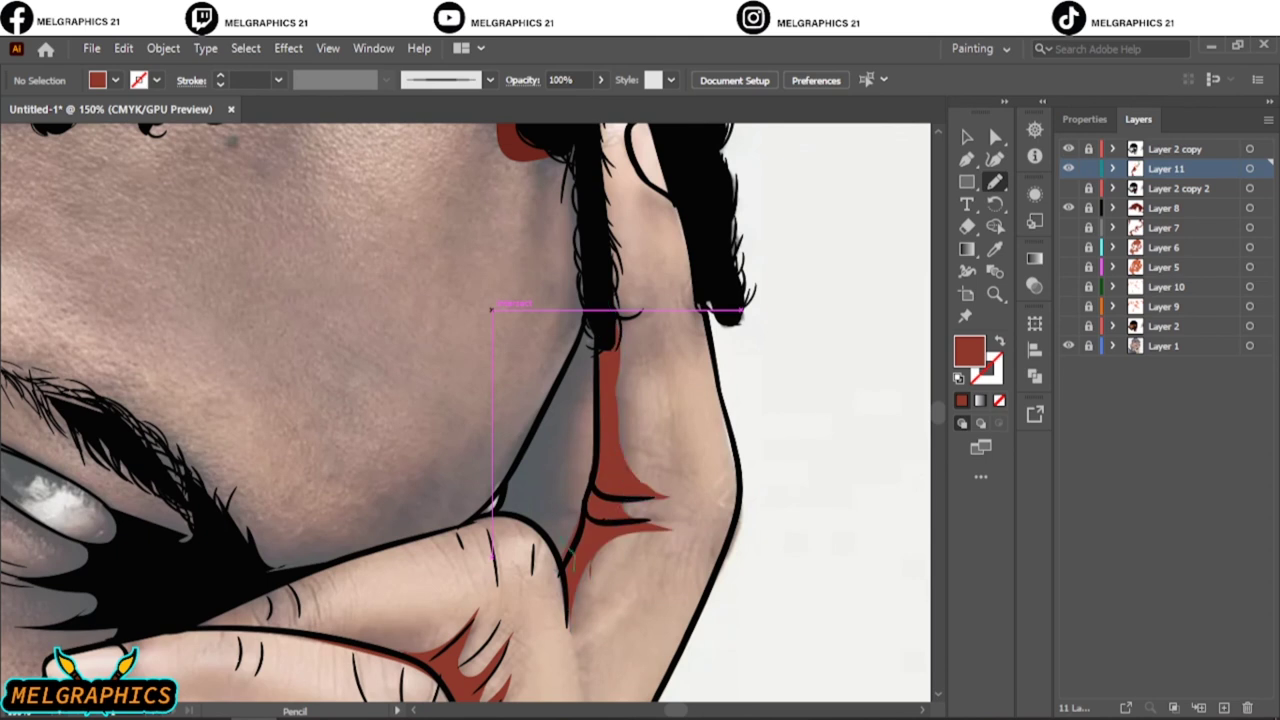
pyautogui.moveTo(584, 510); pyautogui.dragTo(591, 312)
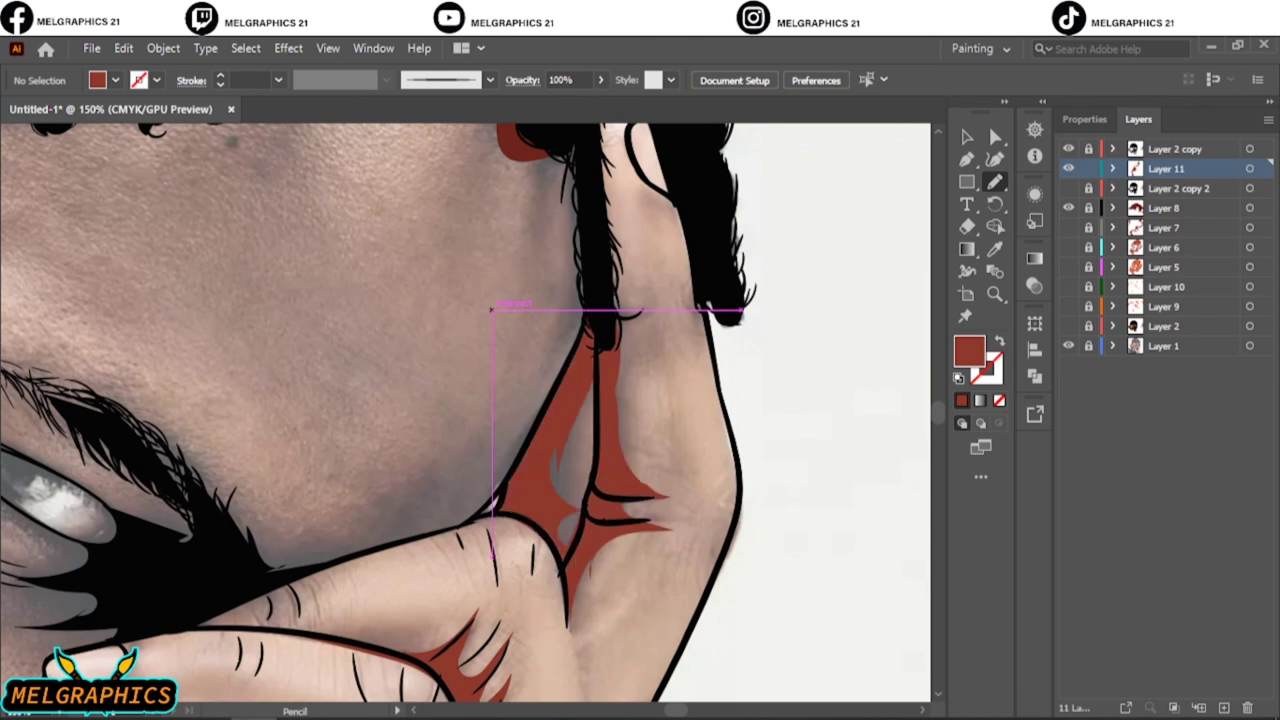
pyautogui.hotkey('ctrl', '0')
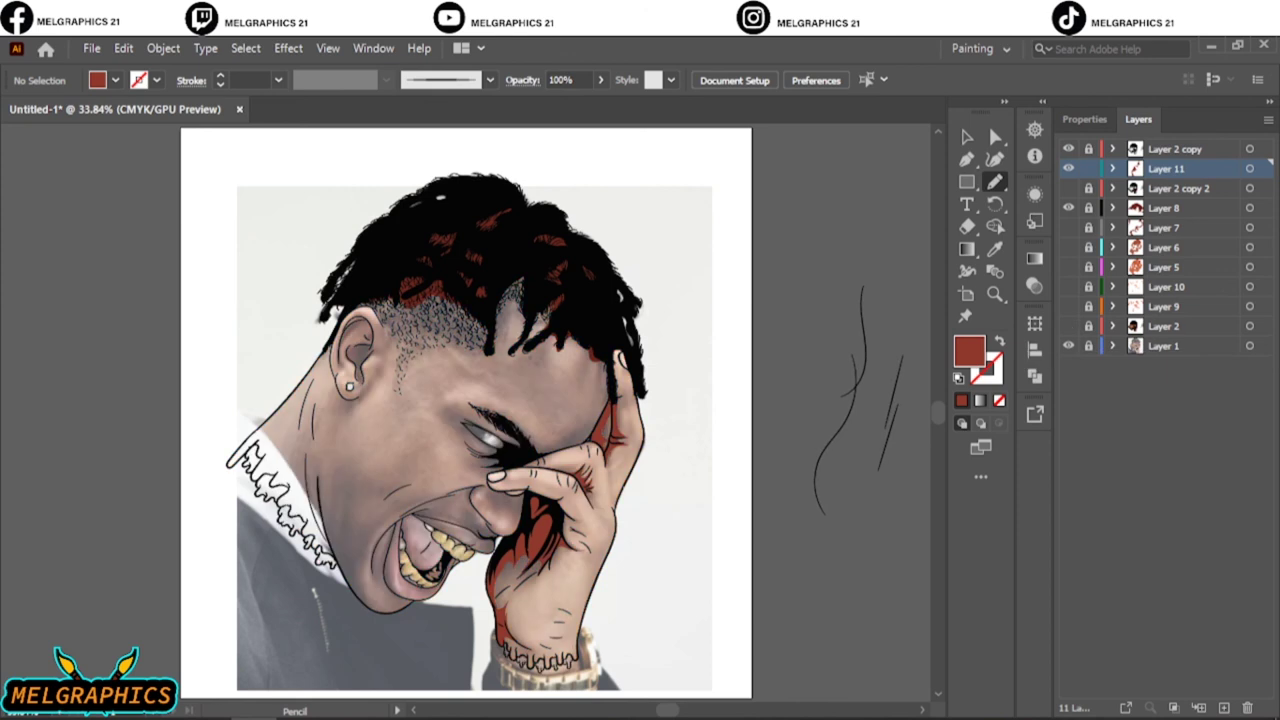
pyautogui.click(1068, 247)
pyautogui.click(1068, 247)
pyautogui.click(1068, 267)
pyautogui.click(1068, 267)
pyautogui.keyDown('alt'); pyautogui.scroll(6, 430, 560); pyautogui.keyUp('alt')
pyautogui.click(995, 248)
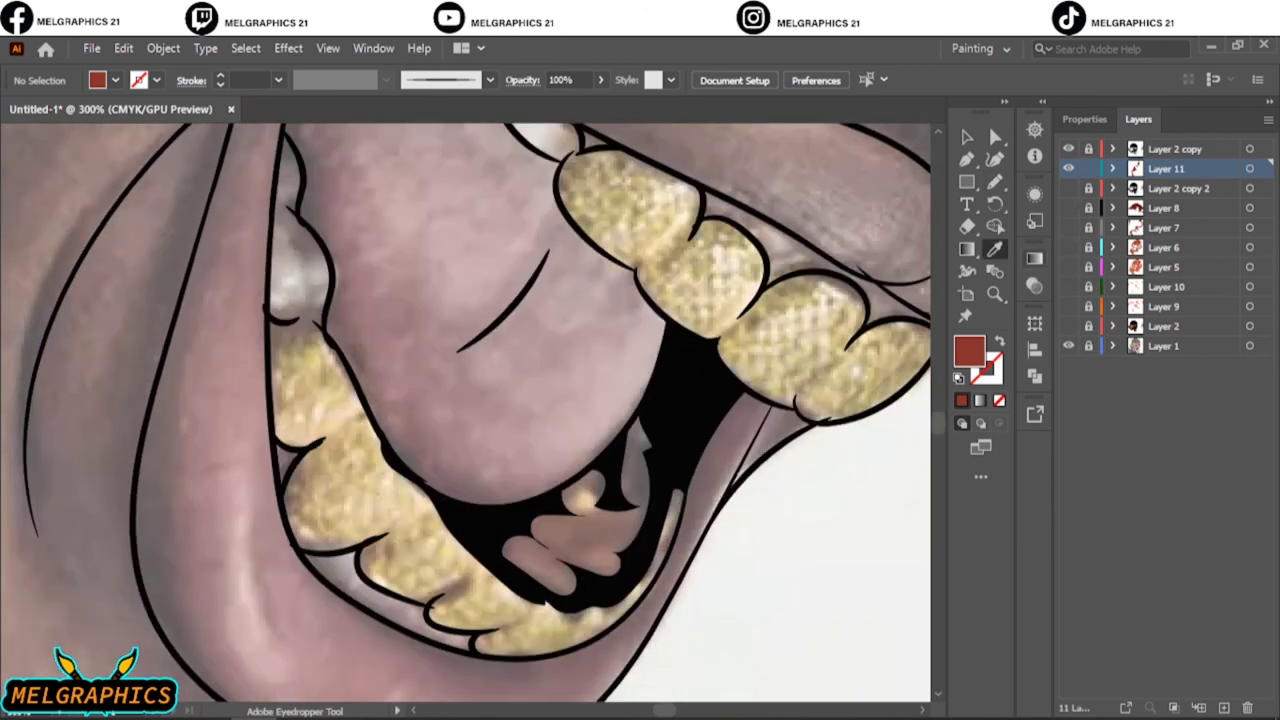
# Pencil orange shadow shapes along the left and lower edges of the teeth.
pyautogui.scroll(1, 465, 410)
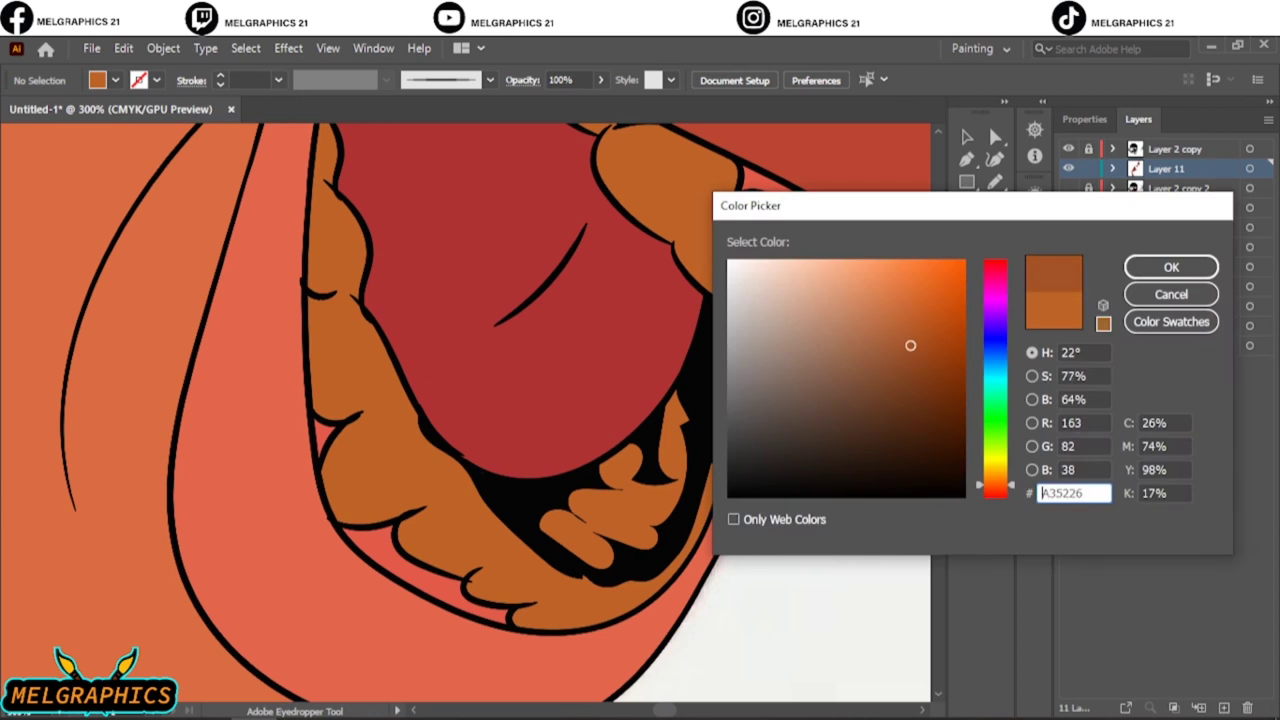
pyautogui.press('n')
pyautogui.scroll(3, 465, 410)
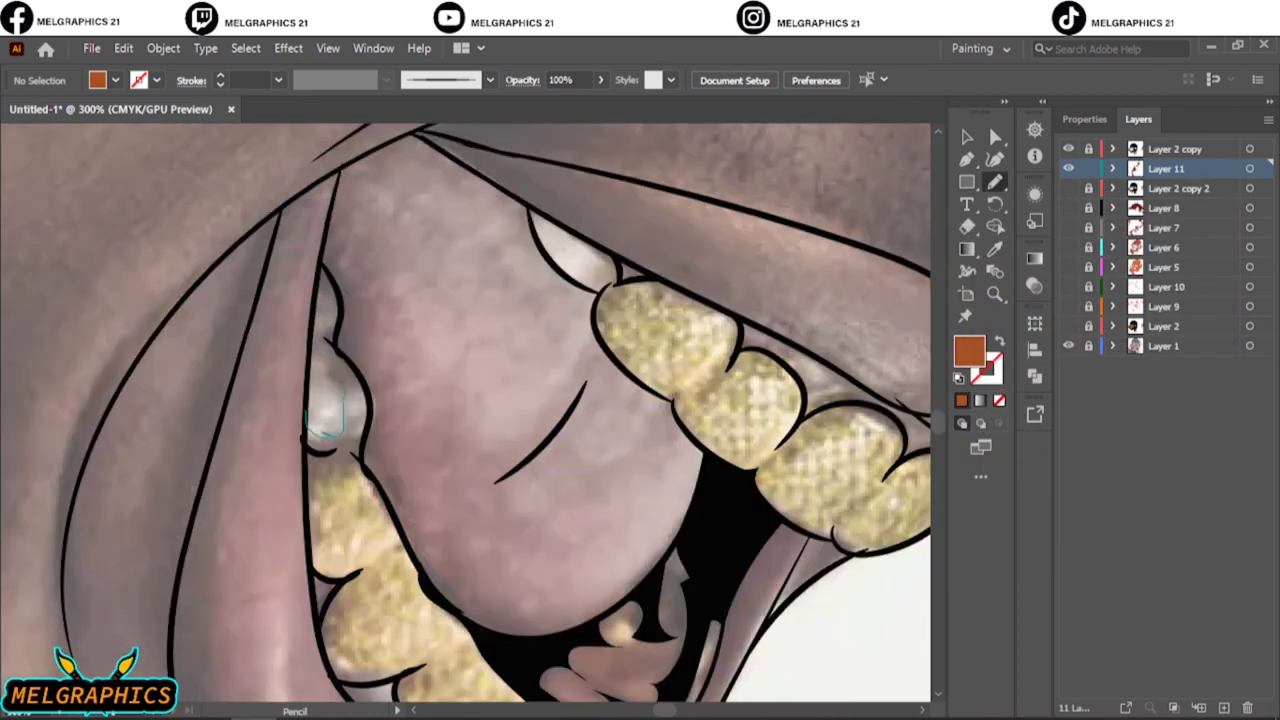
pyautogui.moveTo(370, 480)
pyautogui.mouseDown()
pyautogui.moveTo(310, 565)
pyautogui.moveTo(335, 590)
pyautogui.moveTo(465, 640)
pyautogui.mouseUp()
pyautogui.scroll(-5, 465, 410)
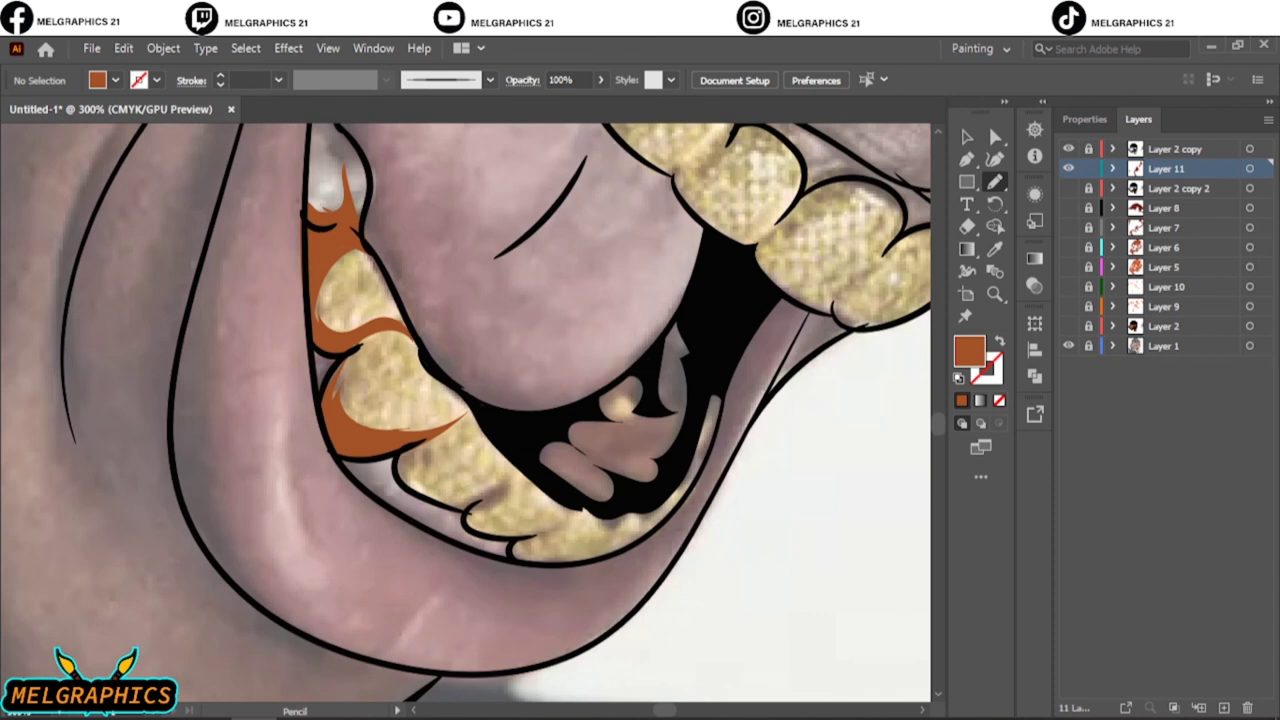
pyautogui.moveTo(420, 460); pyautogui.dragTo(470, 525)
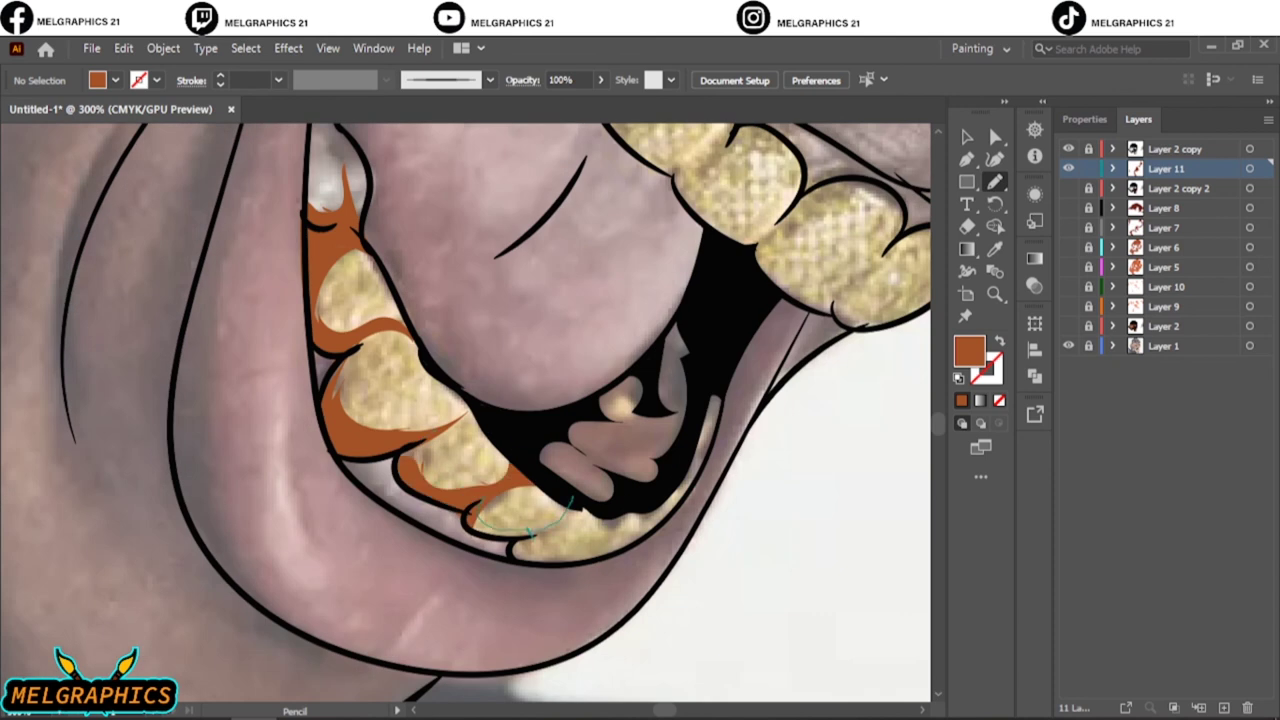
pyautogui.moveTo(572, 498)
pyautogui.mouseDown()
pyautogui.moveTo(566, 508)
pyautogui.moveTo(715, 400)
pyautogui.mouseUp()
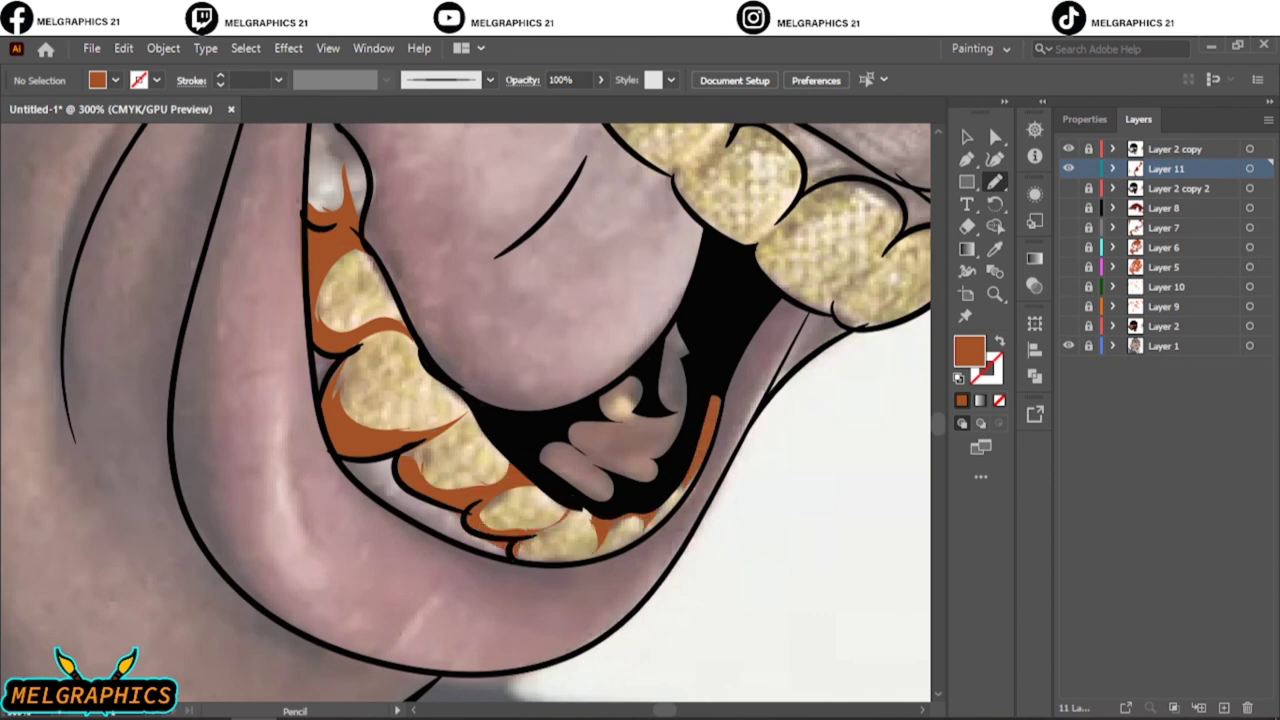
pyautogui.moveTo(525, 440); pyautogui.dragTo(640, 370)
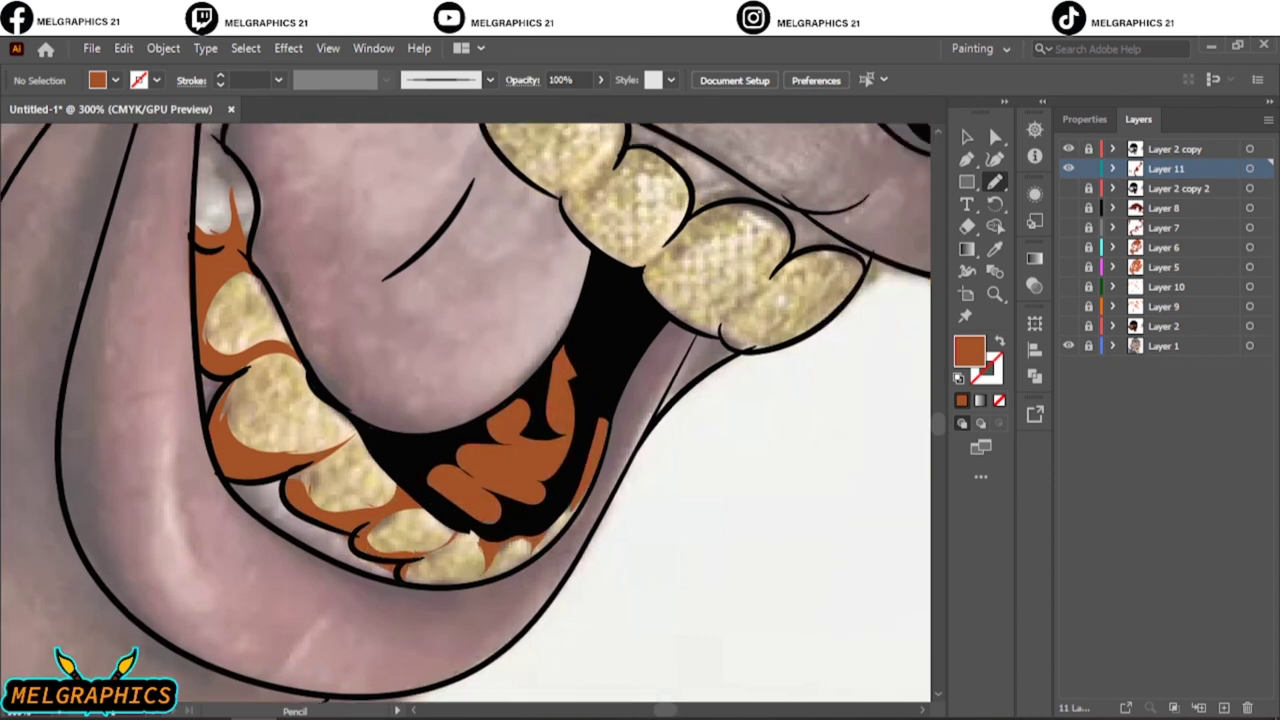
# With Layer 2 hidden over the photo, trace orange shadows under the upper teeth.
pyautogui.click(1068, 326)
pyautogui.hotkey('ctrl', '+')
pyautogui.click(1068, 326)
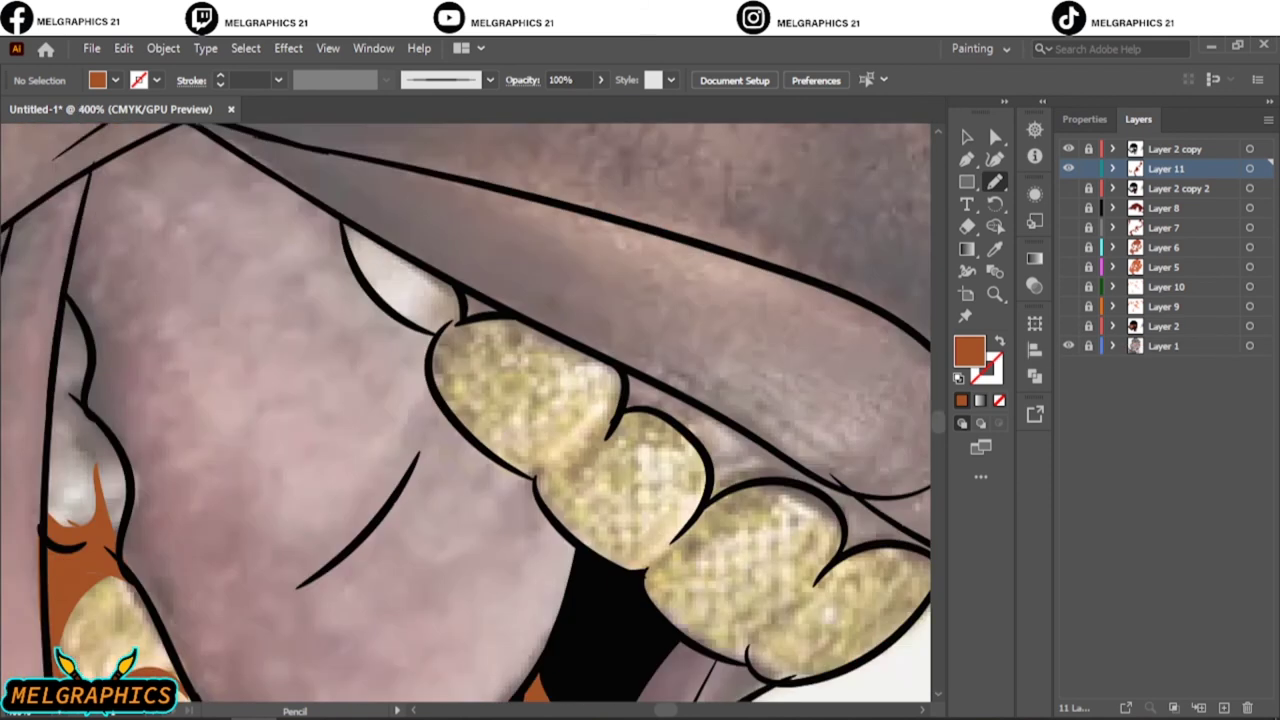
pyautogui.hotkey('ctrl', '+')
pyautogui.moveTo(400, 455); pyautogui.dragTo(505, 308)
pyautogui.moveTo(400, 420); pyautogui.dragTo(652, 428)
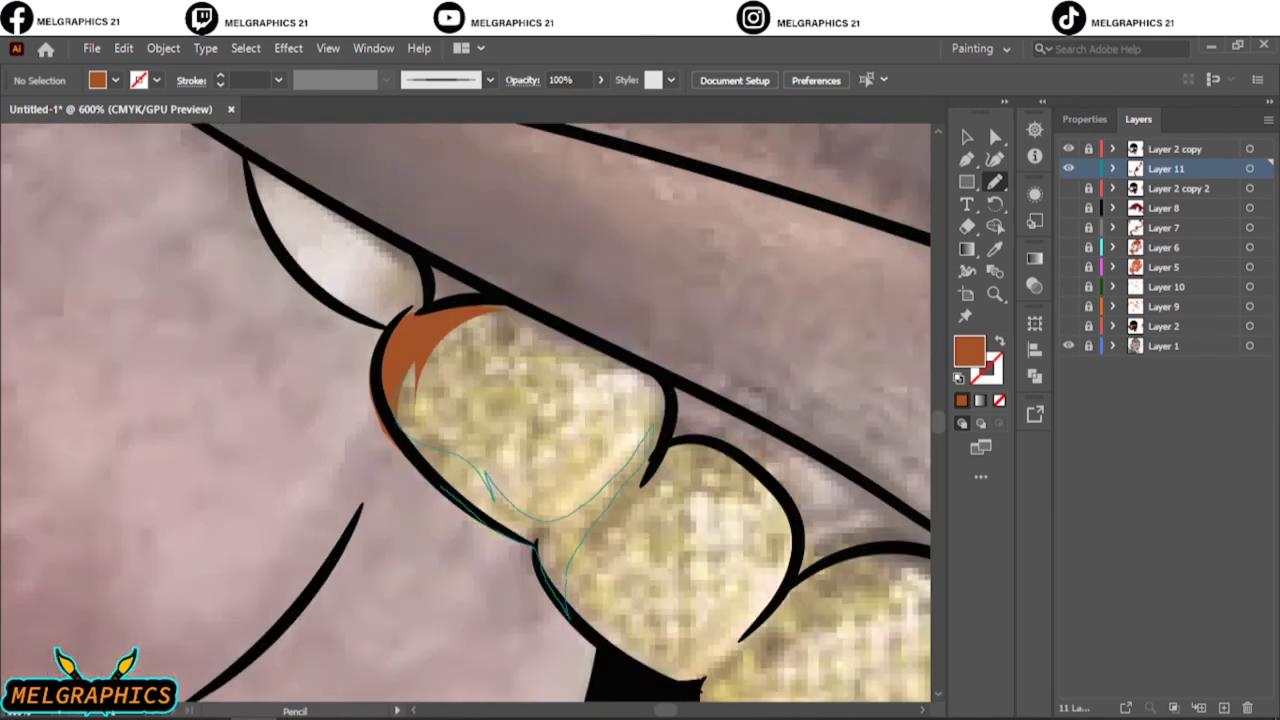
pyautogui.moveTo(566, 536); pyautogui.dragTo(700, 688)
pyautogui.moveTo(640, 520); pyautogui.dragTo(270, 280)
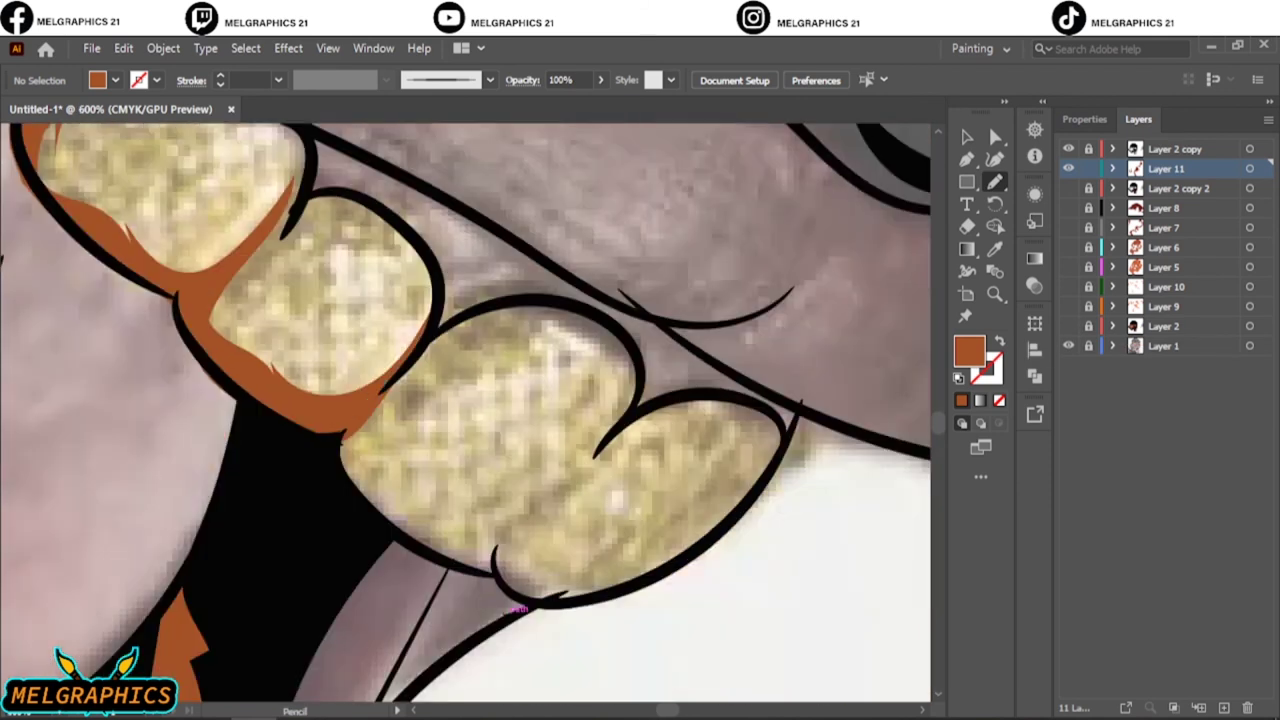
pyautogui.moveTo(370, 420)
pyautogui.mouseDown()
pyautogui.moveTo(495, 540)
pyautogui.moveTo(776, 420)
pyautogui.moveTo(472, 580)
pyautogui.moveTo(370, 425)
pyautogui.mouseUp()
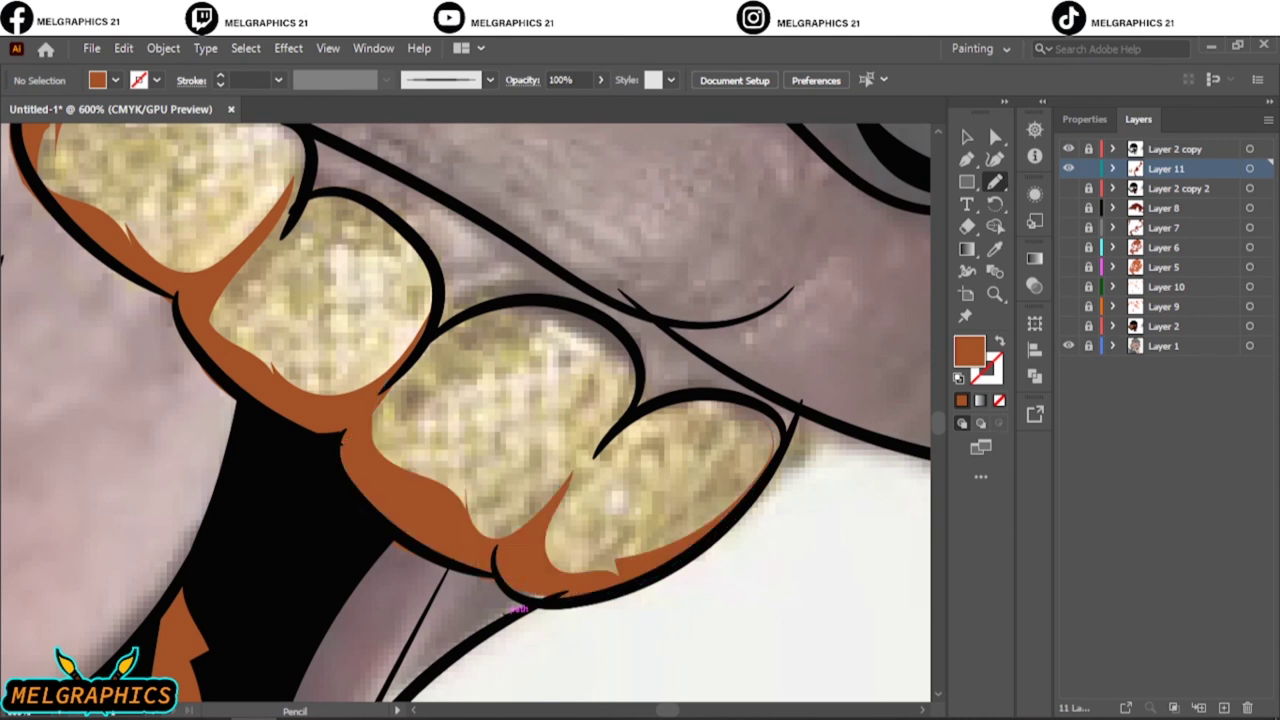
# Add red shading shapes around the tongue and up the left cheek.
pyautogui.hotkey('ctrl', '-')
pyautogui.hotkey('ctrl', '-')
pyautogui.hotkey('ctrl', '-')
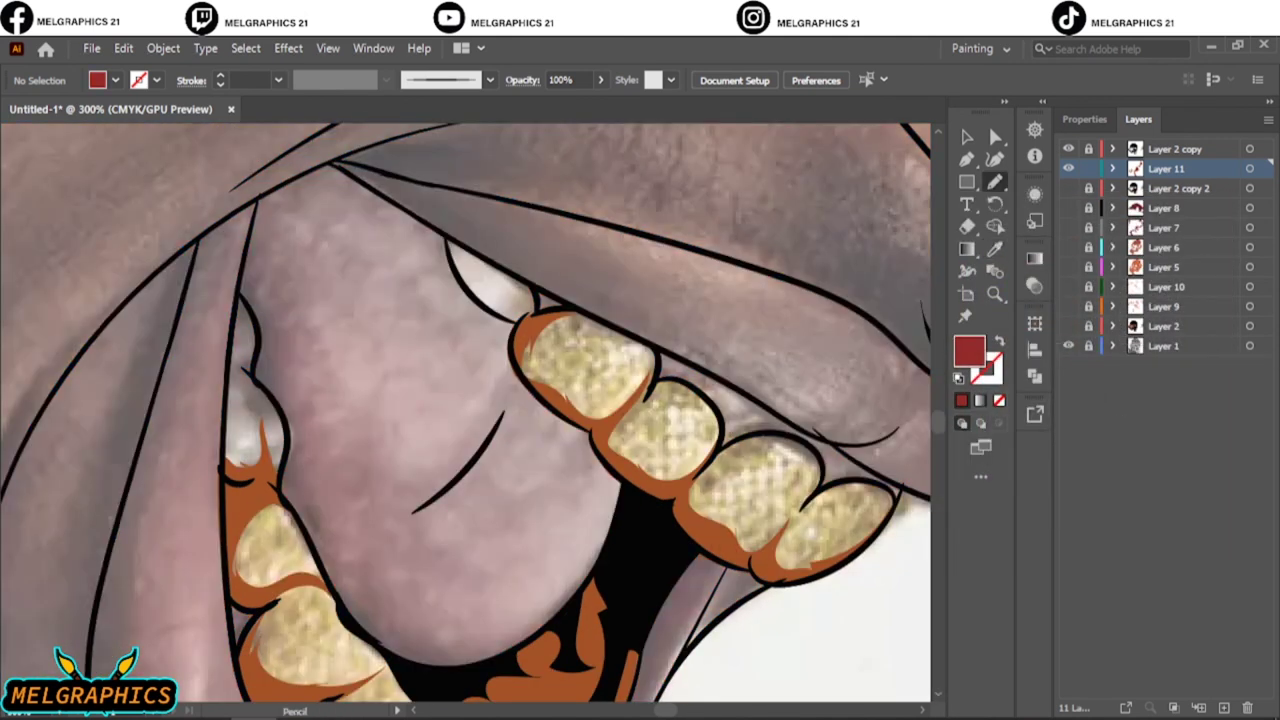
pyautogui.moveTo(340, 495)
pyautogui.mouseDown()
pyautogui.moveTo(440, 600)
pyautogui.moveTo(550, 625)
pyautogui.moveTo(308, 545)
pyautogui.mouseUp()
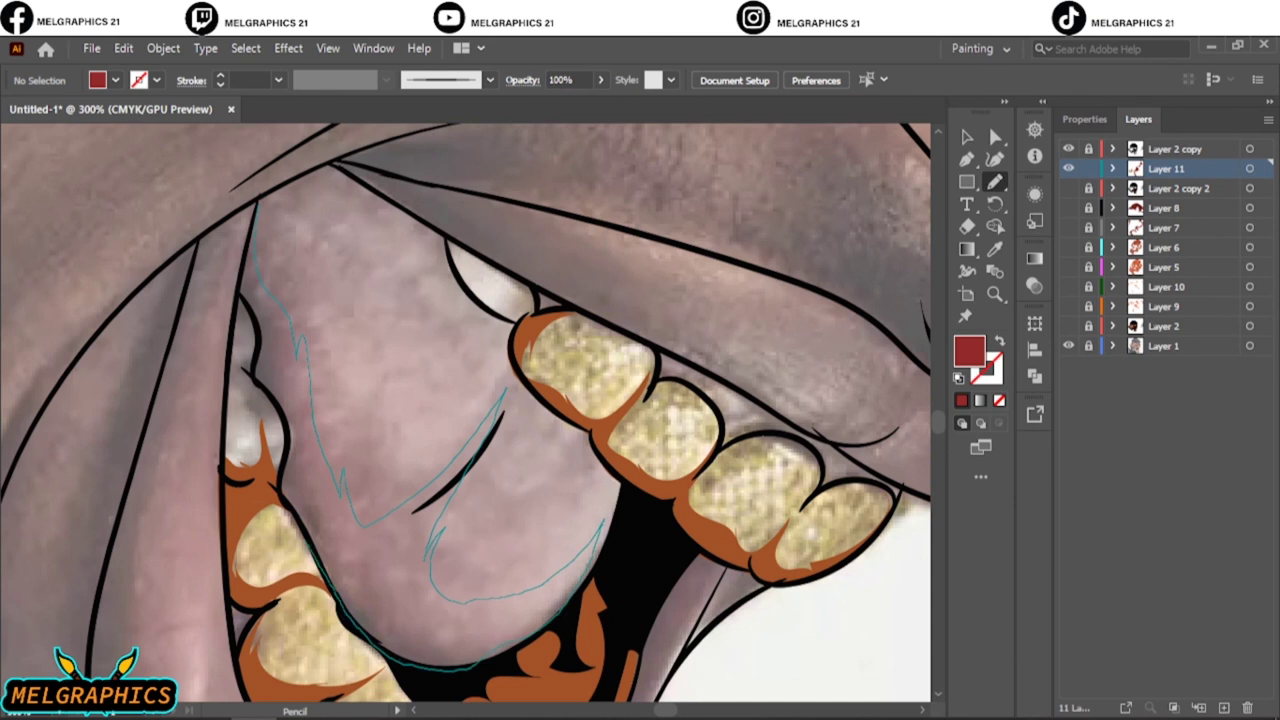
pyautogui.moveTo(285, 478); pyautogui.dragTo(287, 482)
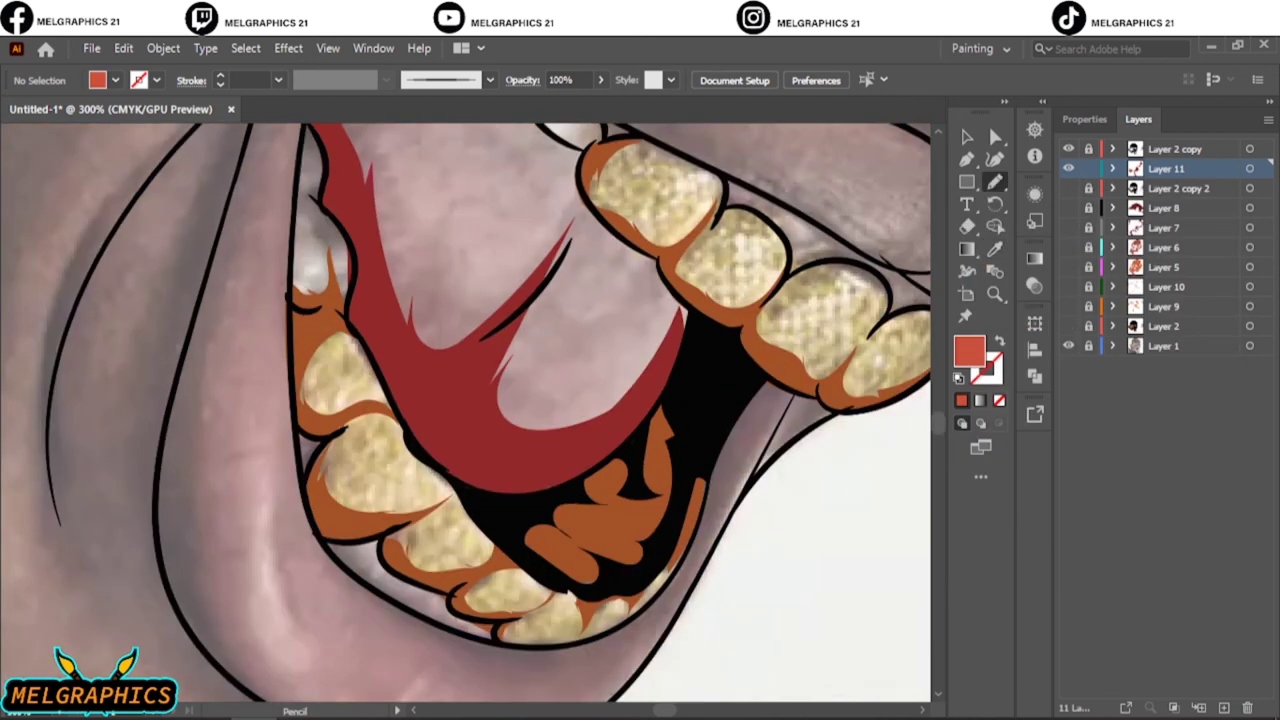
pyautogui.hotkey('ctrl', '-')
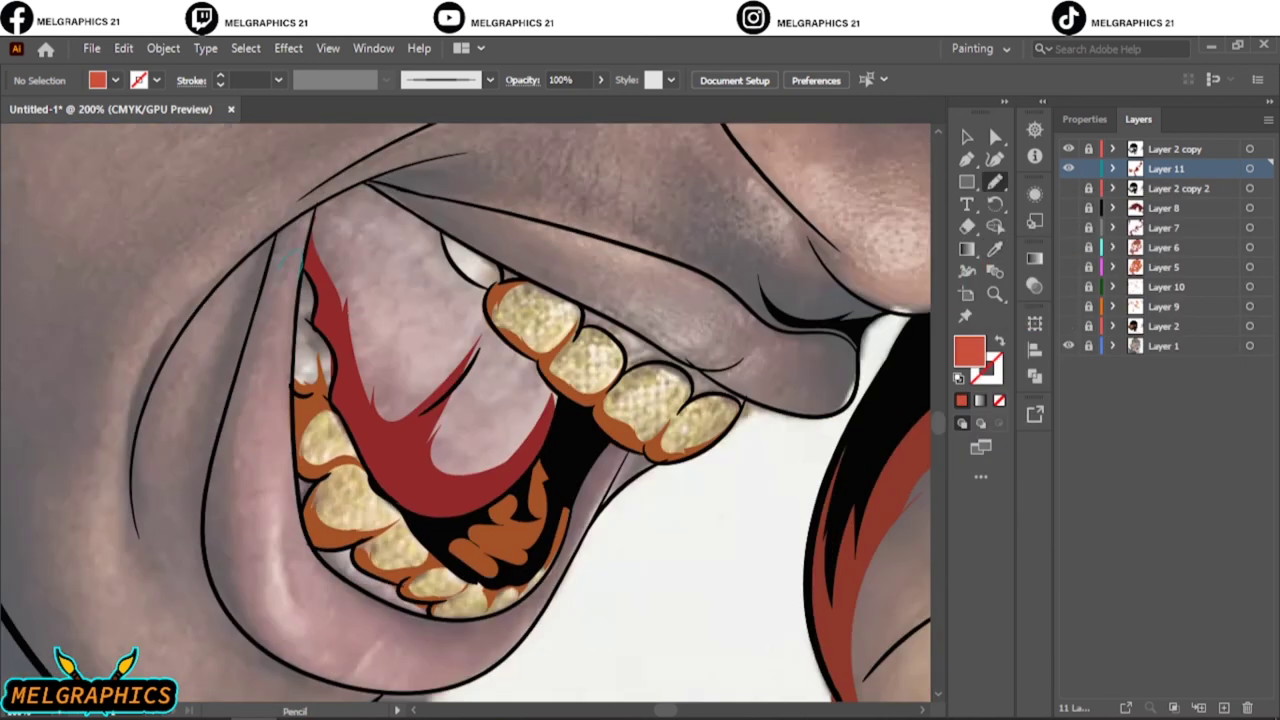
pyautogui.moveTo(212, 474); pyautogui.dragTo(255, 313)
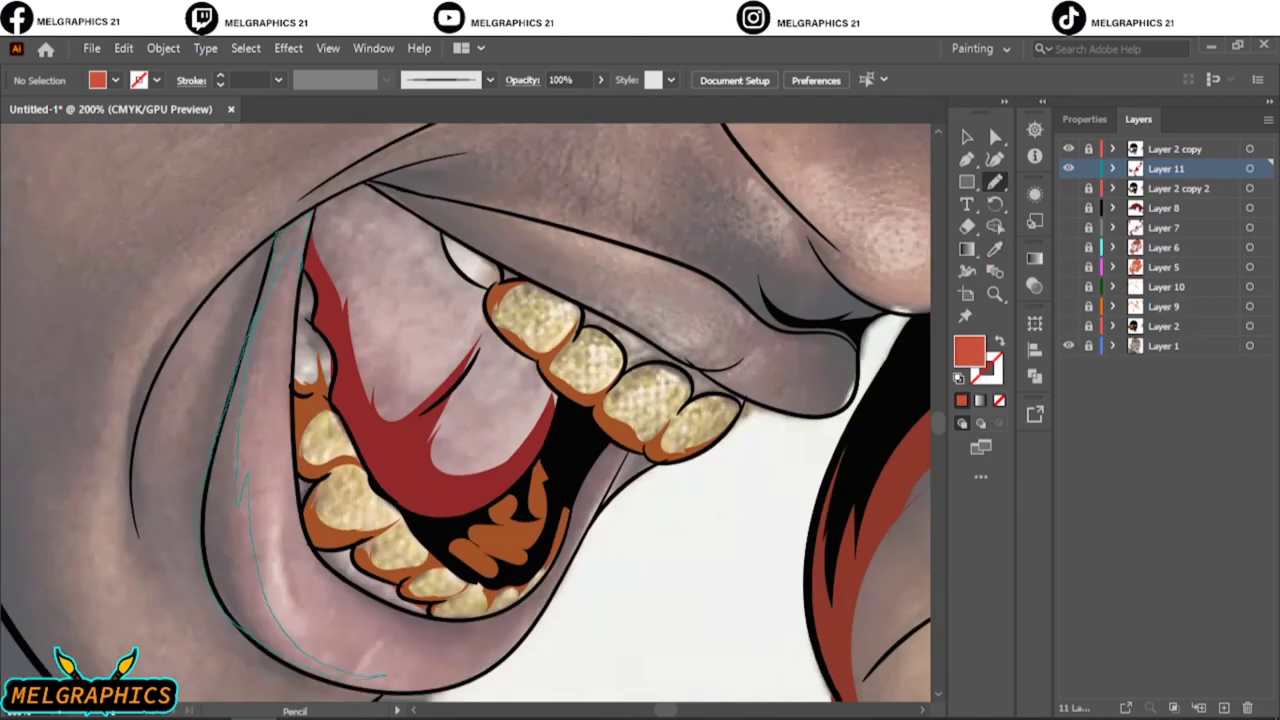
pyautogui.moveTo(278, 230); pyautogui.dragTo(310, 210)
# Trace red shading along the jaw under the bottom teeth and over the upper lip.
pyautogui.hotkey('ctrl', '+')
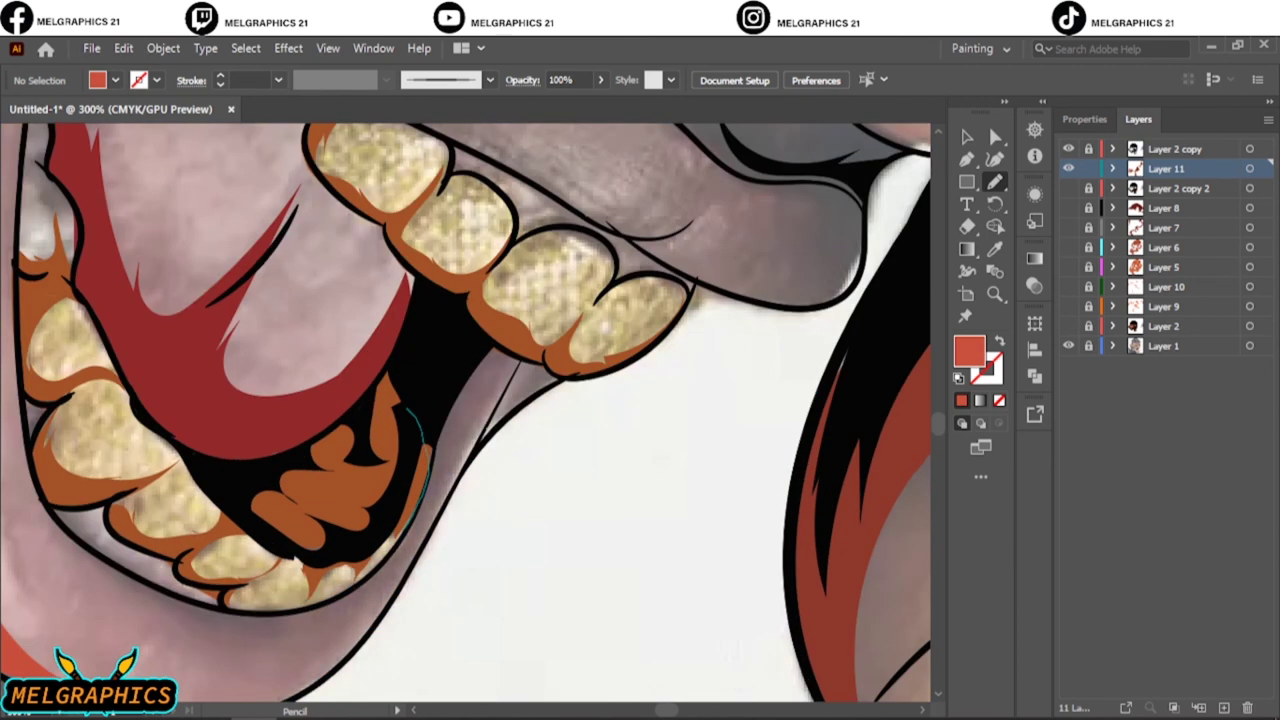
pyautogui.moveTo(421, 508); pyautogui.dragTo(228, 613)
pyautogui.moveTo(410, 408); pyautogui.dragTo(555, 380)
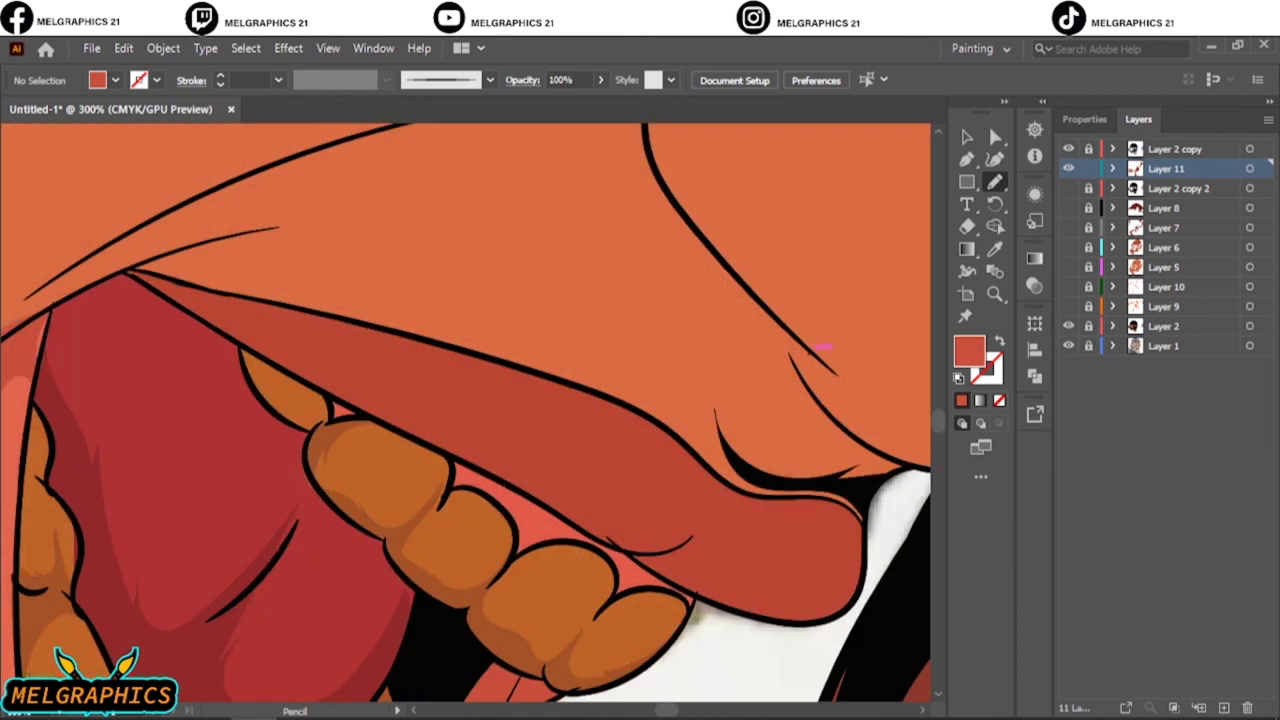
pyautogui.press('i')
pyautogui.doubleClick(968, 350)
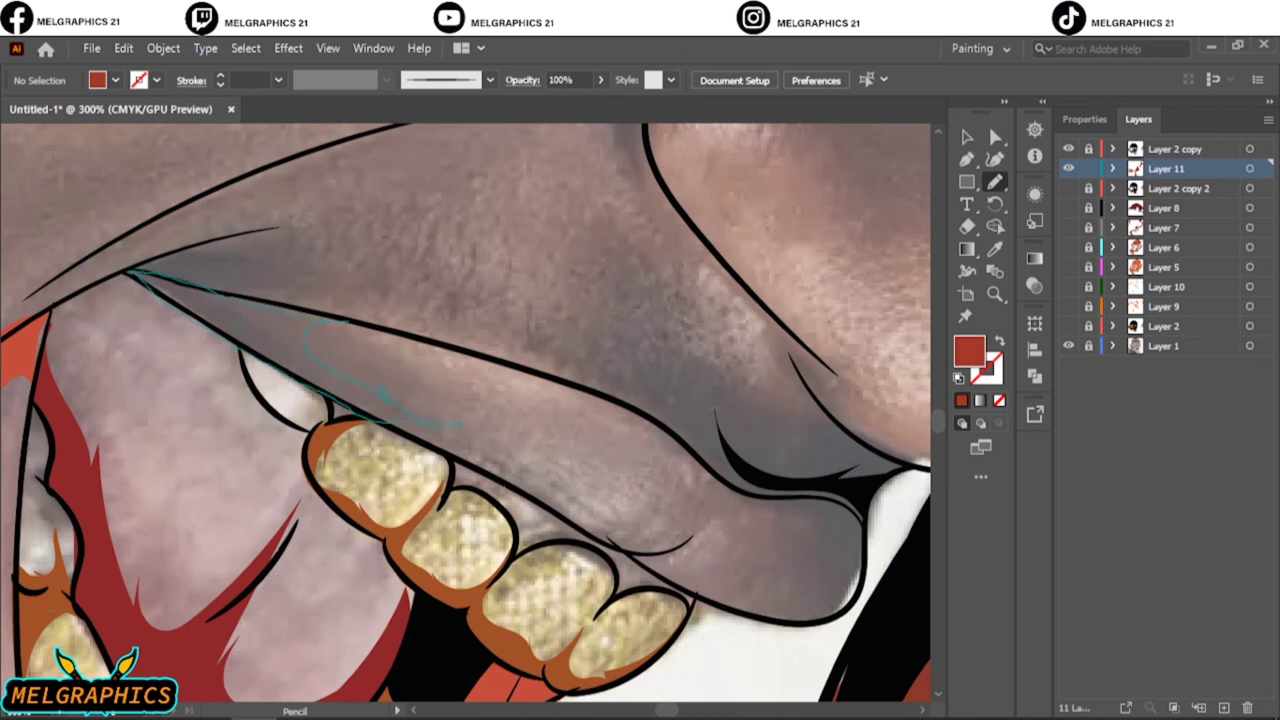
pyautogui.moveTo(456, 425); pyautogui.dragTo(307, 325)
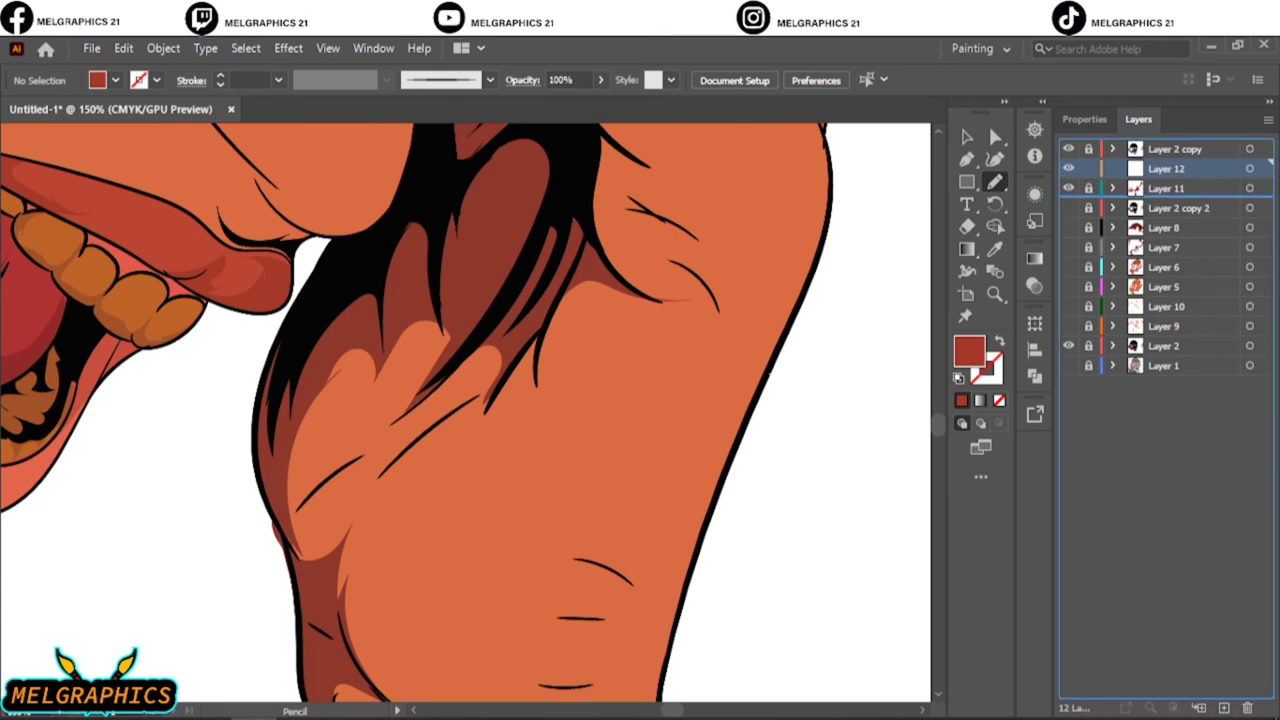
# Move Layer 12 below Layer 11, unlock Layer 11 and recolour the upper lip.
pyautogui.moveTo(1165, 168); pyautogui.dragTo(1165, 197)
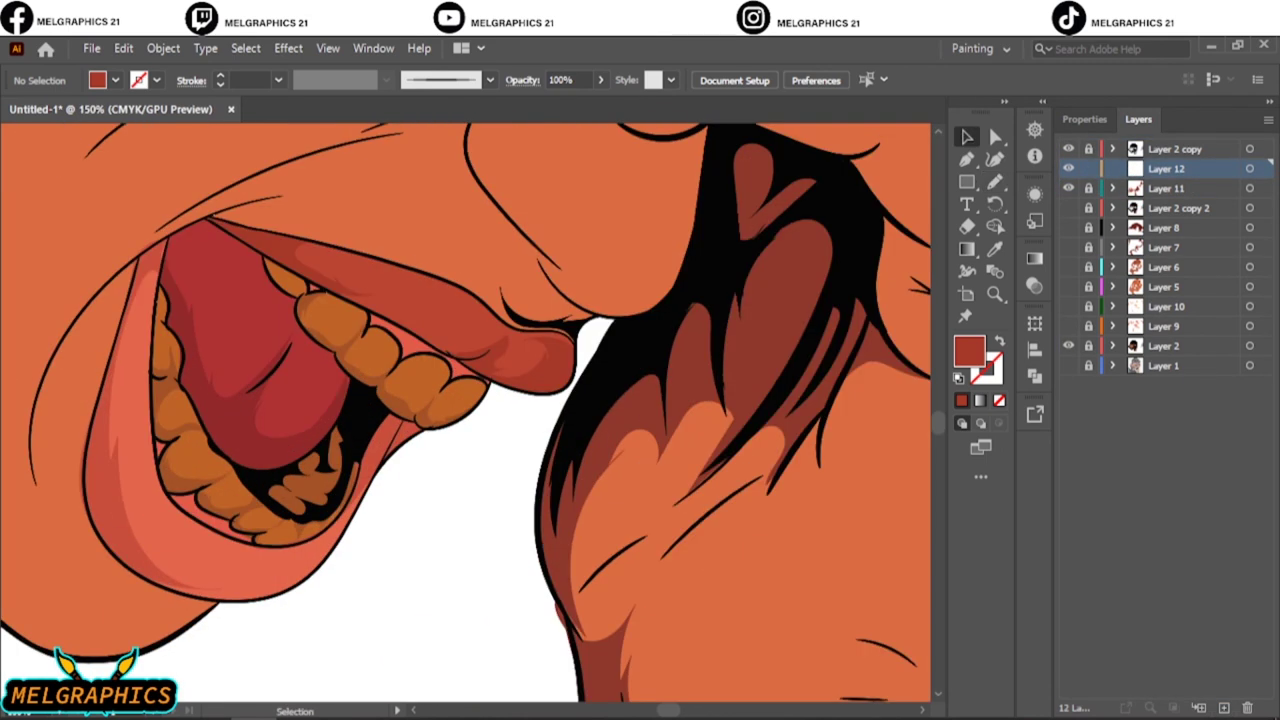
pyautogui.click(1088, 188)
pyautogui.click(470, 320)
pyautogui.doubleClick(968, 350)
pyautogui.click(1174, 266)
pyautogui.hotkey('ctrl', 'shift', 'a')
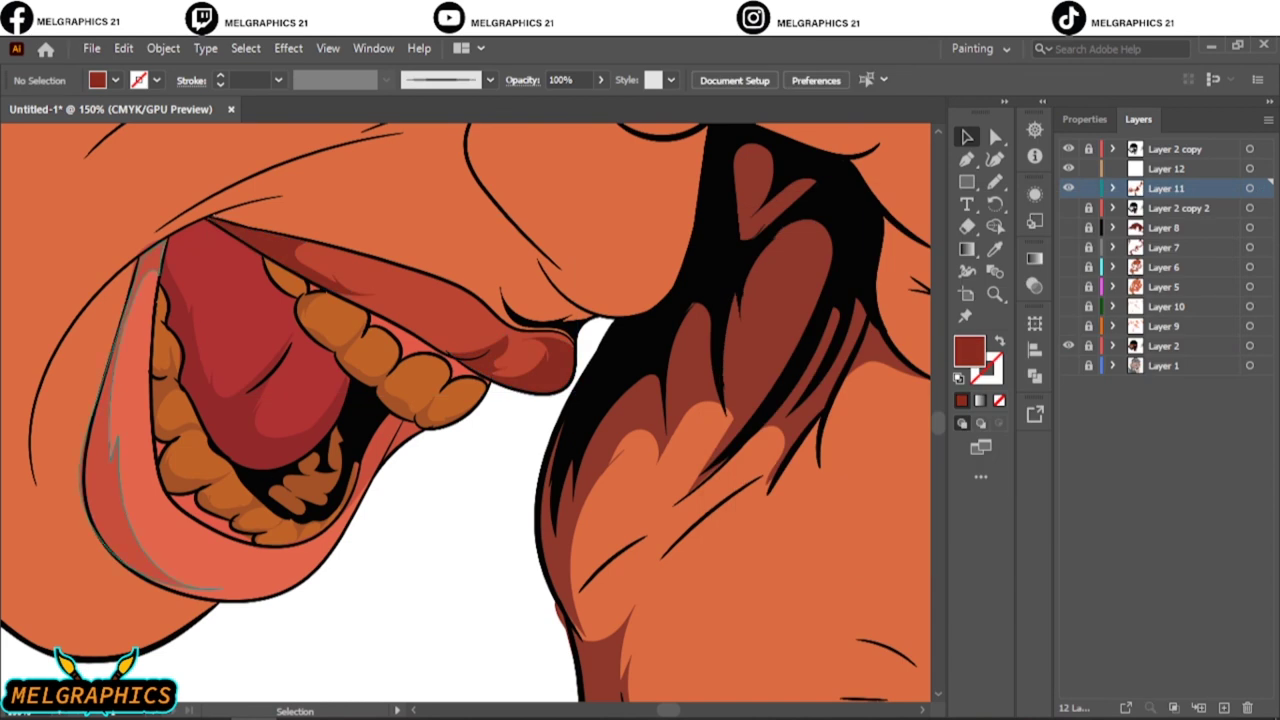
# Recolour the lower lip and give the tongue a darker fill, then select the inner tongue shading.
pyautogui.click(110, 400)
pyautogui.doubleClick(968, 350)
pyautogui.press('Return')
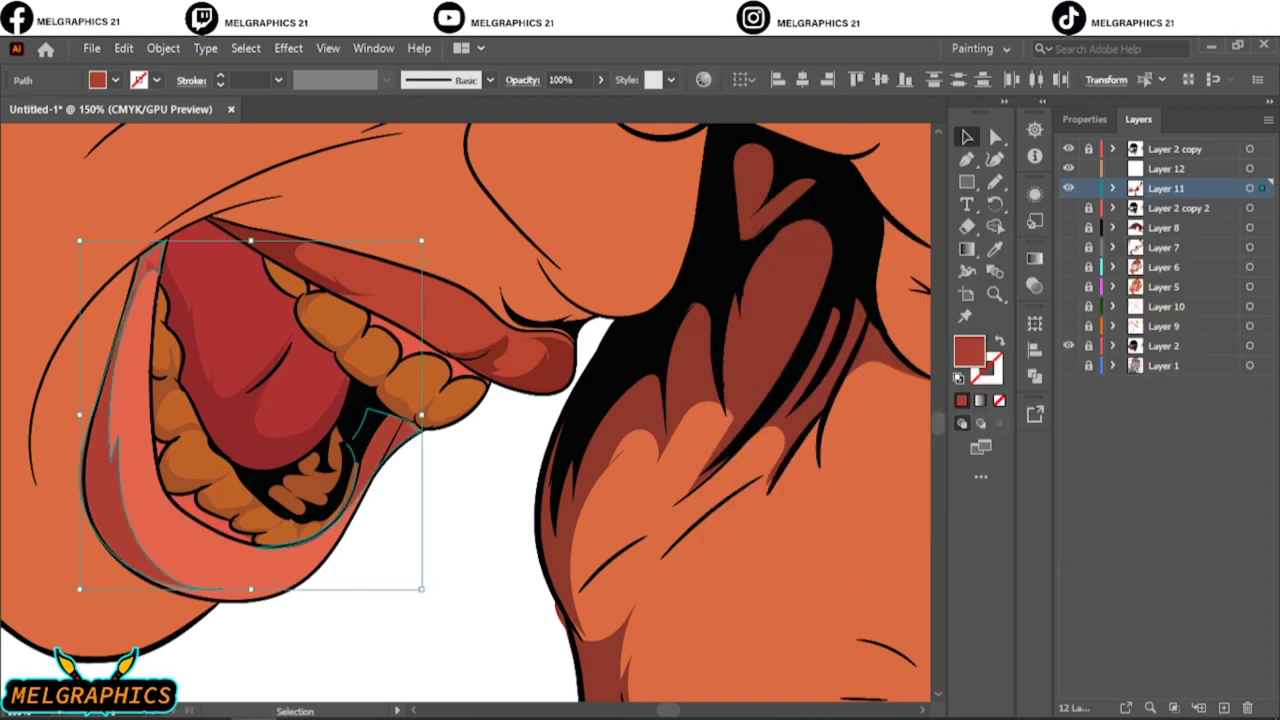
pyautogui.hotkey('ctrl', 'shift', 'a')
pyautogui.click(240, 330)
pyautogui.doubleClick(968, 350)
pyautogui.press('Return')
pyautogui.hotkey('ctrl', 'shift', 'a')
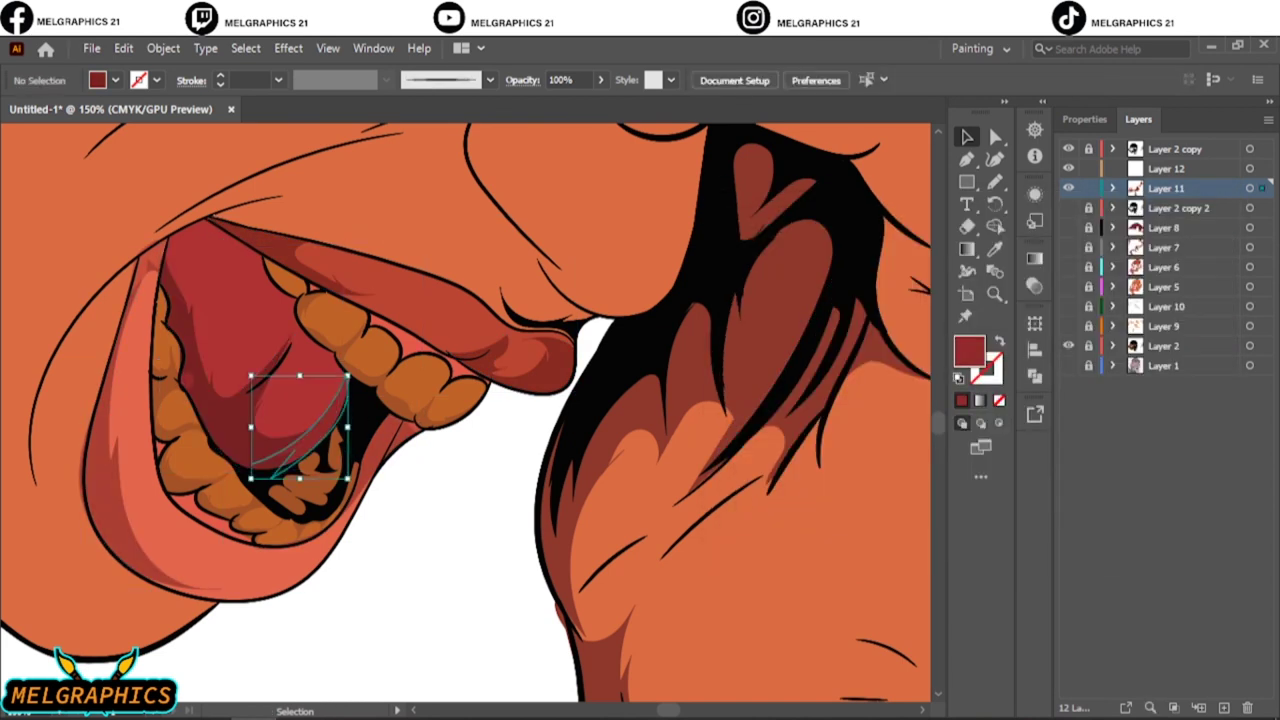
pyautogui.click(260, 410)
# Select several upper and lower teeth shadow shapes and set their fill colour.
pyautogui.scroll(2, 350, 360)
pyautogui.click(350, 360)
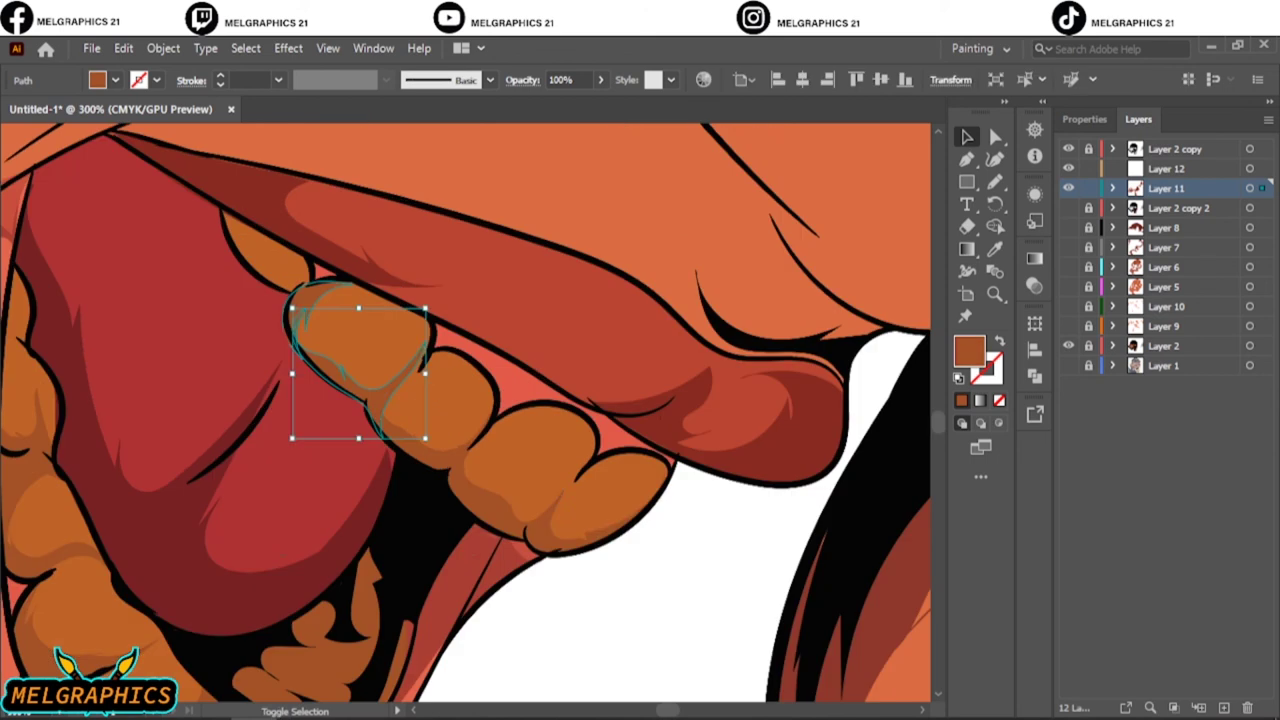
pyautogui.keyDown('shift'); pyautogui.click(571, 428); pyautogui.keyUp('shift')
pyautogui.scroll(-2, 450, 400)
pyautogui.keyDown('shift'); pyautogui.click(255, 593); pyautogui.keyUp('shift')
pyautogui.keyDown('shift'); pyautogui.click(300, 645); pyautogui.keyUp('shift')
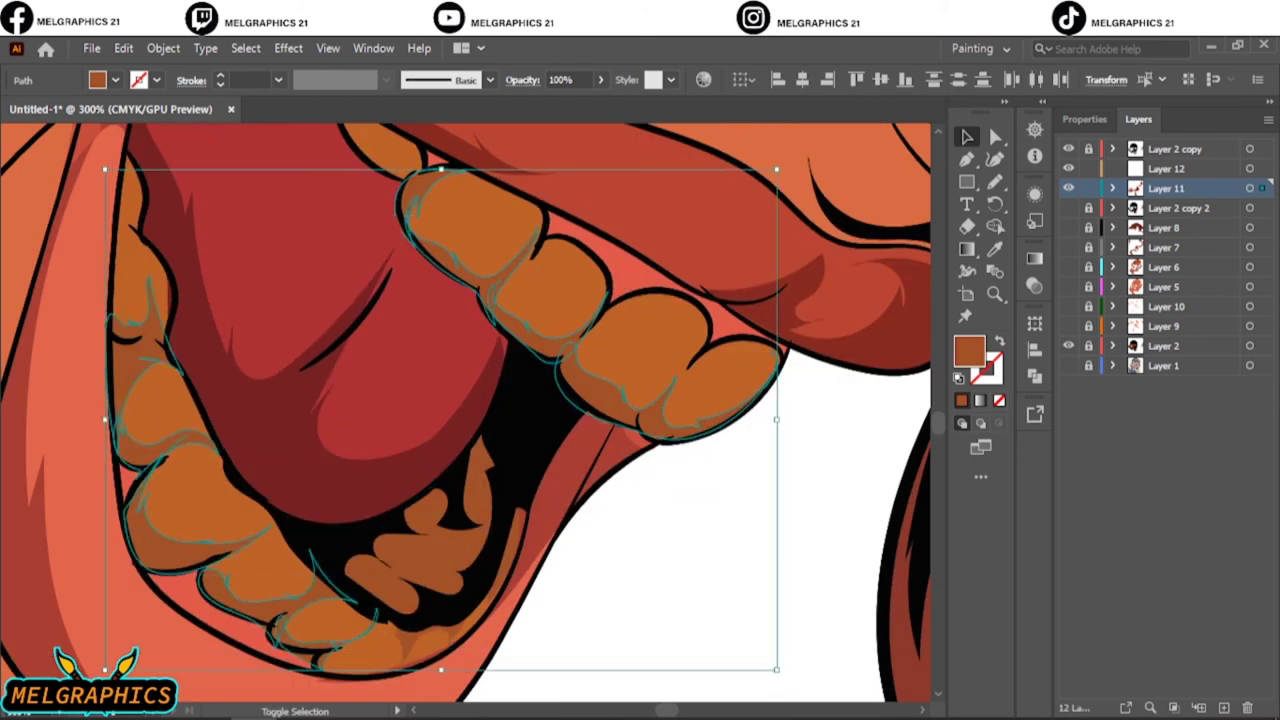
pyautogui.keyDown('shift'); pyautogui.click(430, 620); pyautogui.keyUp('shift')
pyautogui.keyDown('shift'); pyautogui.click(420, 540); pyautogui.keyUp('shift')
pyautogui.scroll(2, 411, 640)
pyautogui.scroll(-3, 547, 628)
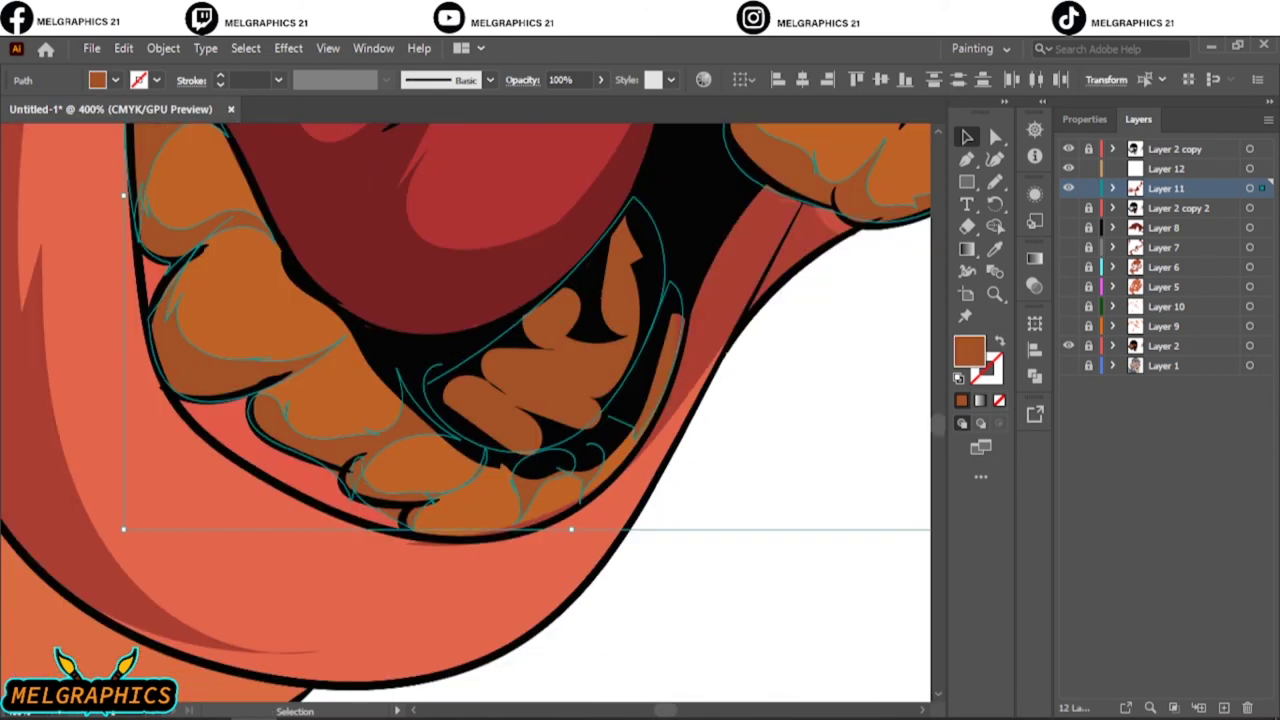
pyautogui.doubleClick(968, 350)
pyautogui.click(1186, 266)
# Try sampling a colour onto a small tooth with the Eyedropper, then undo it.
pyautogui.click(578, 410)
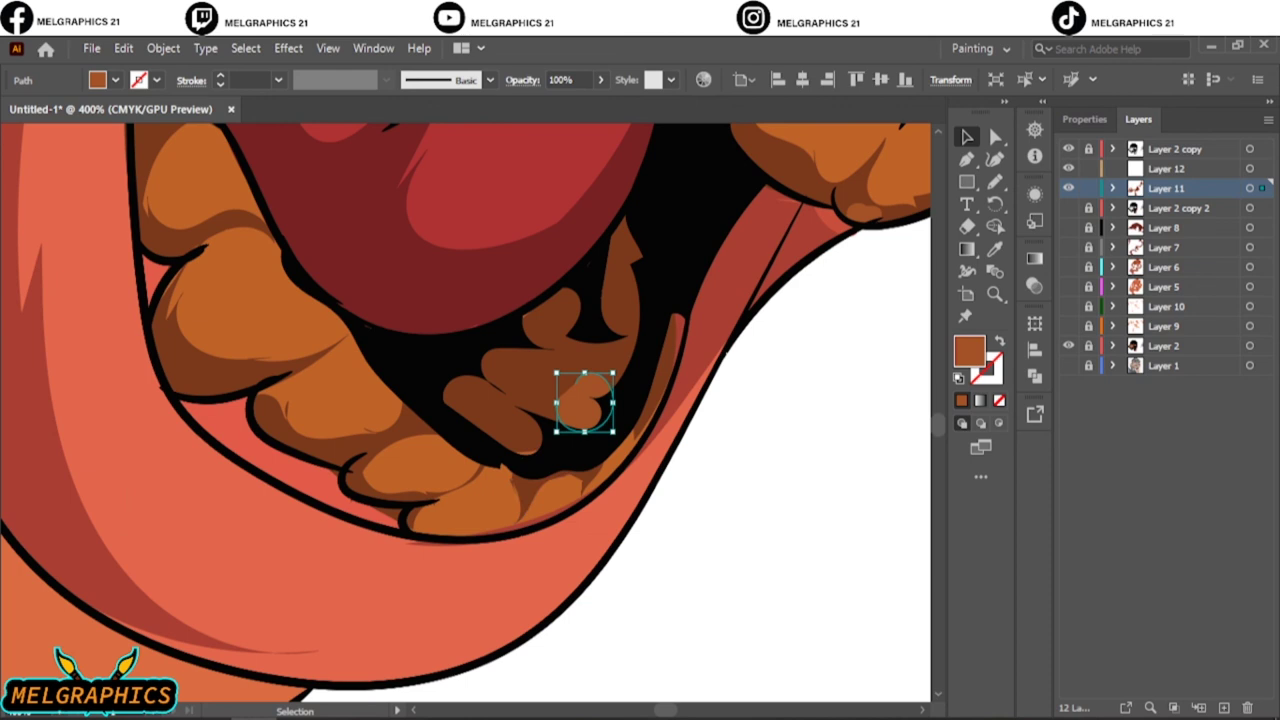
pyautogui.press('i')
pyautogui.click(123, 48)
pyautogui.click(183, 69)
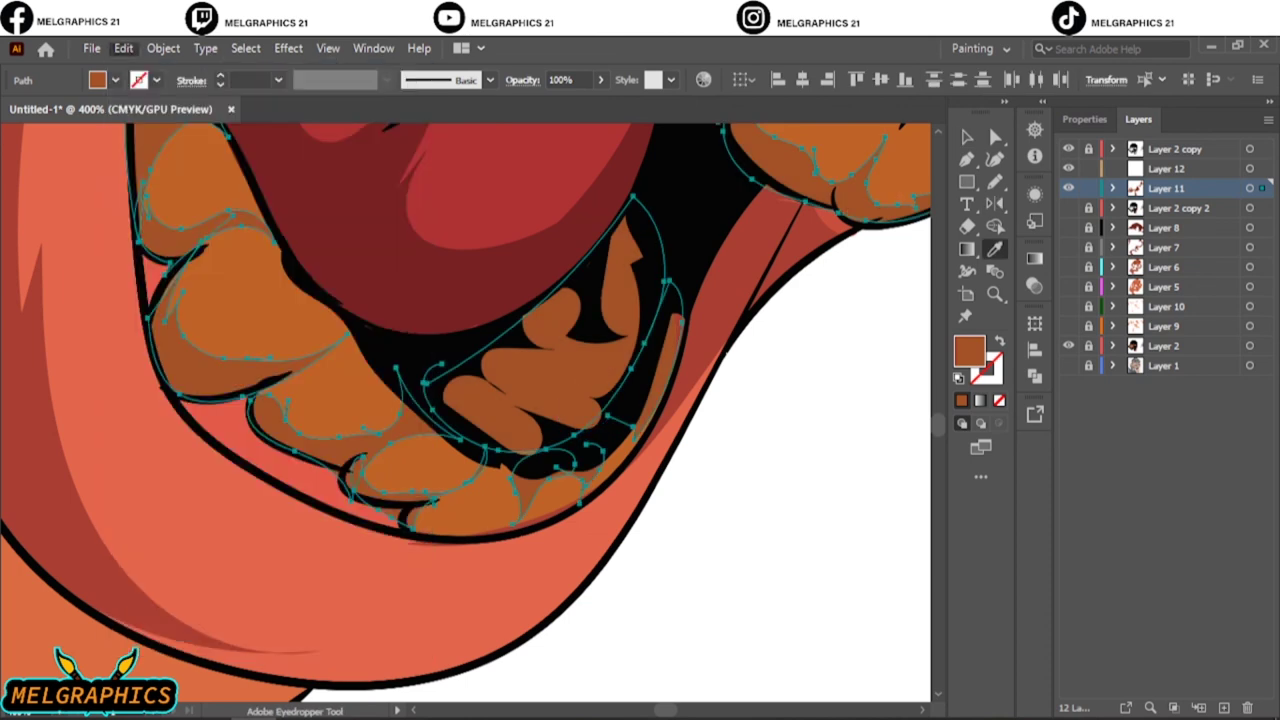
pyautogui.click(123, 48)
pyautogui.click(183, 69)
pyautogui.click(123, 48)
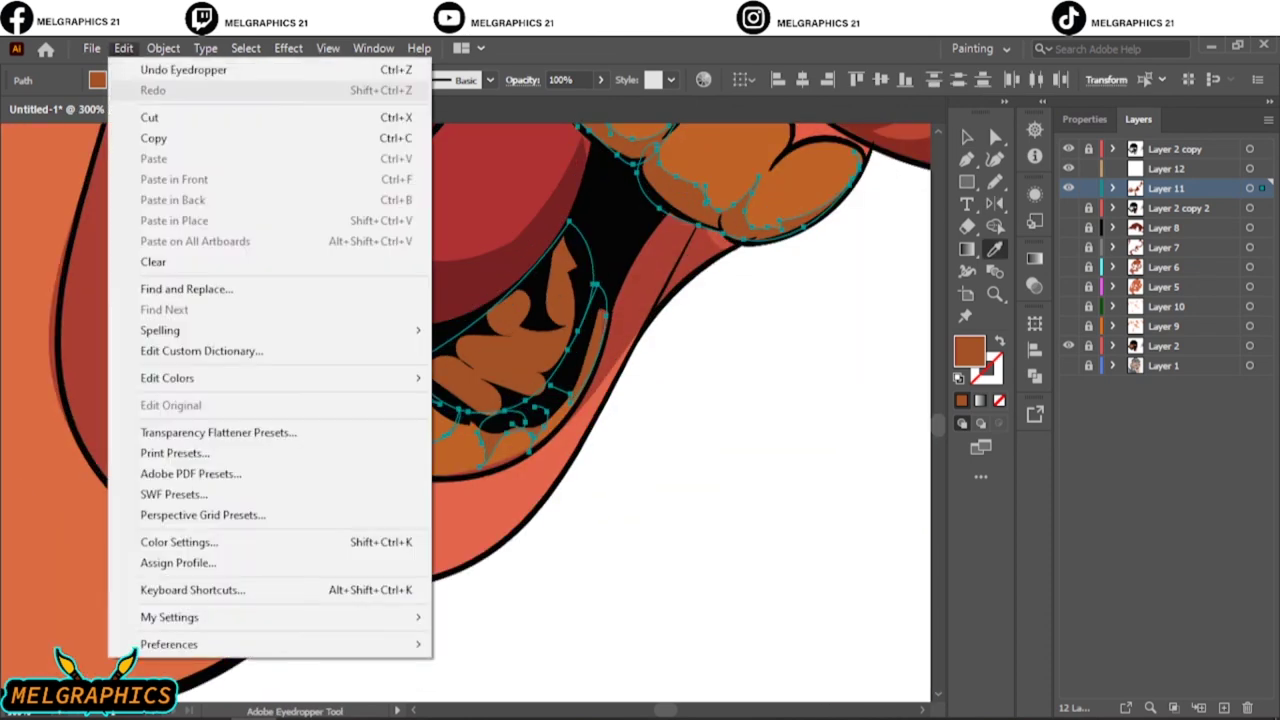
pyautogui.click(183, 69)
pyautogui.hotkey('ctrl', 'z')
pyautogui.hotkey('ctrl', 'z')
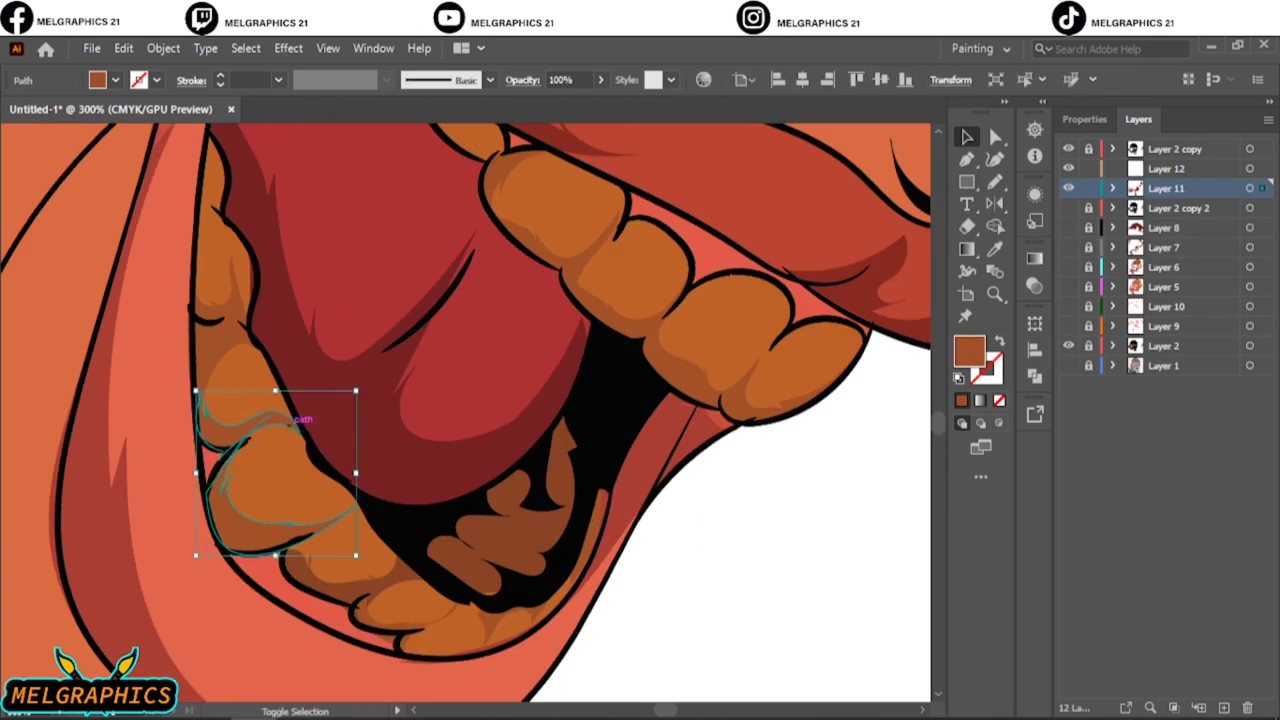
# Select all upper and lower teeth shadows and eyedrop a darker orange onto them.
pyautogui.keyDown('shift'); pyautogui.click(225, 320); pyautogui.keyUp('shift')
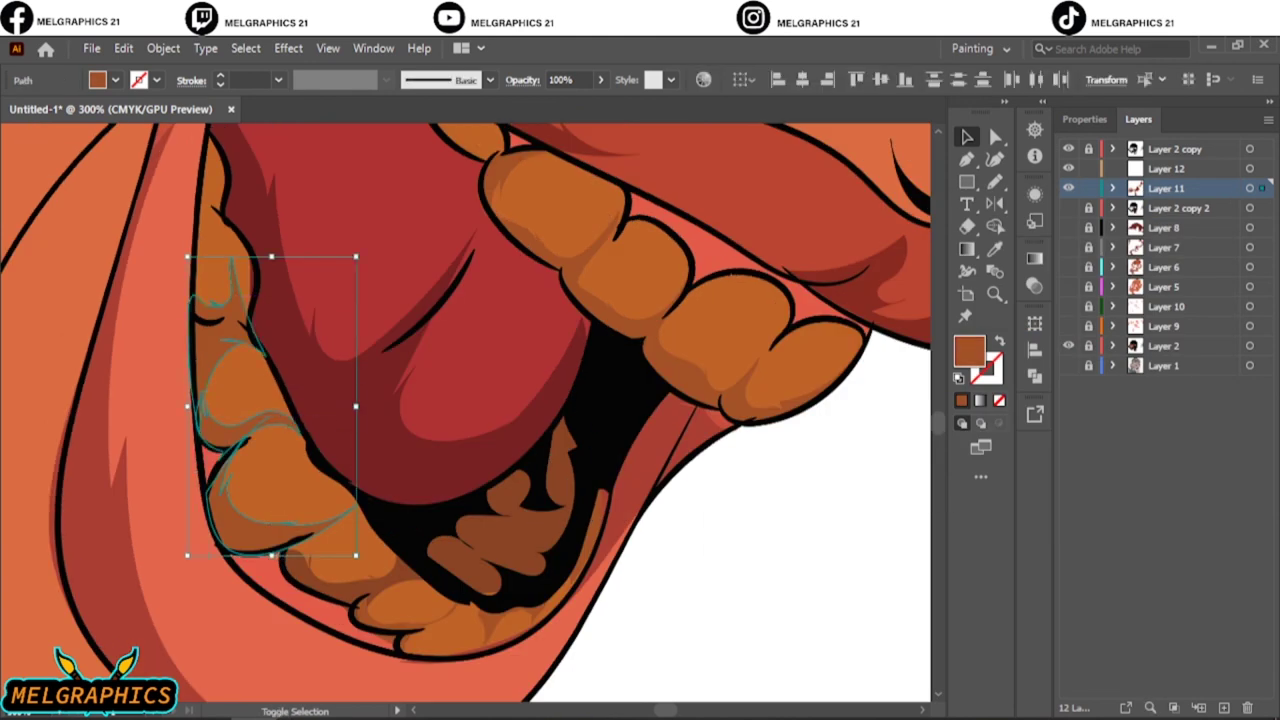
pyautogui.keyDown('shift'); pyautogui.click(450, 612); pyautogui.keyUp('shift')
pyautogui.keyDown('shift'); pyautogui.click(560, 600); pyautogui.keyUp('shift')
pyautogui.keyDown('shift'); pyautogui.click(595, 490); pyautogui.keyUp('shift')
pyautogui.keyDown('shift'); pyautogui.click(655, 318); pyautogui.keyUp('shift')
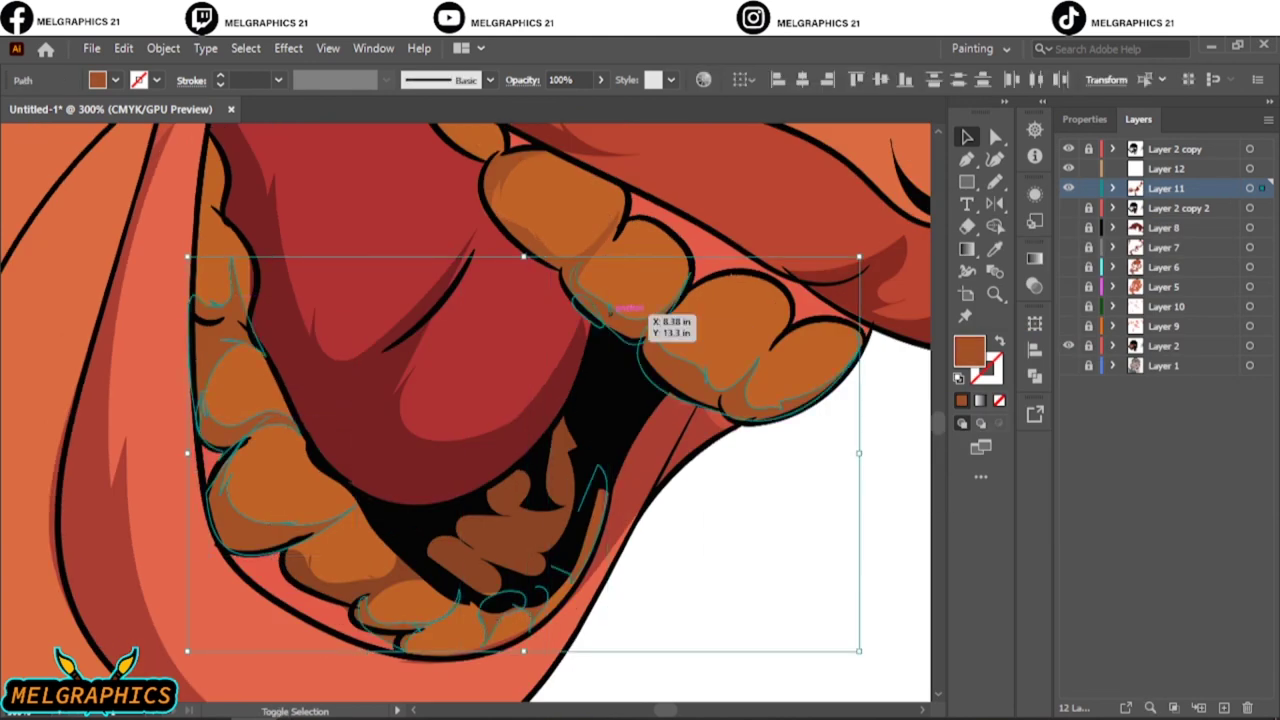
pyautogui.scroll(2, 500, 400)
pyautogui.press('i')
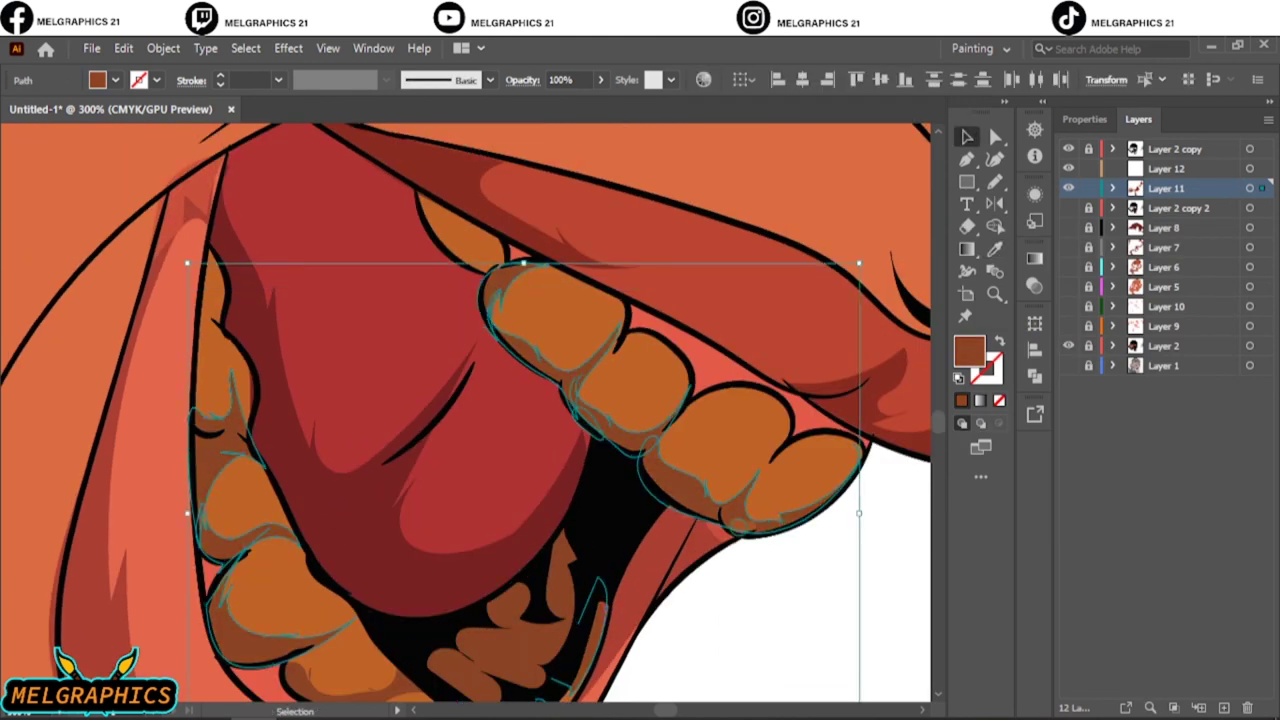
pyautogui.click(520, 257)
pyautogui.press('v')
pyautogui.hotkey('ctrl', 'shift', 'a')
pyautogui.hotkey('ctrl', '0')
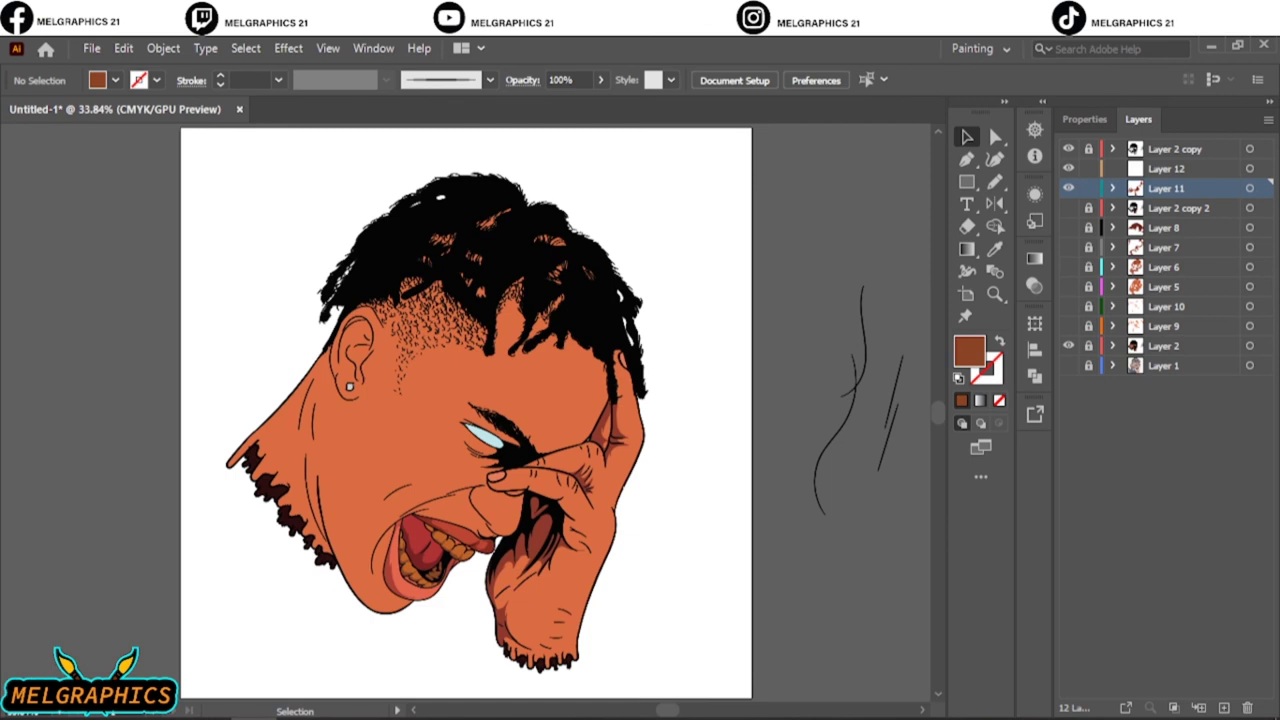
# Move Layer 12 back below Layer 11 and select Layer 8.
pyautogui.moveTo(1166, 168); pyautogui.dragTo(1166, 196)
pyautogui.scroll(5, 480, 600)
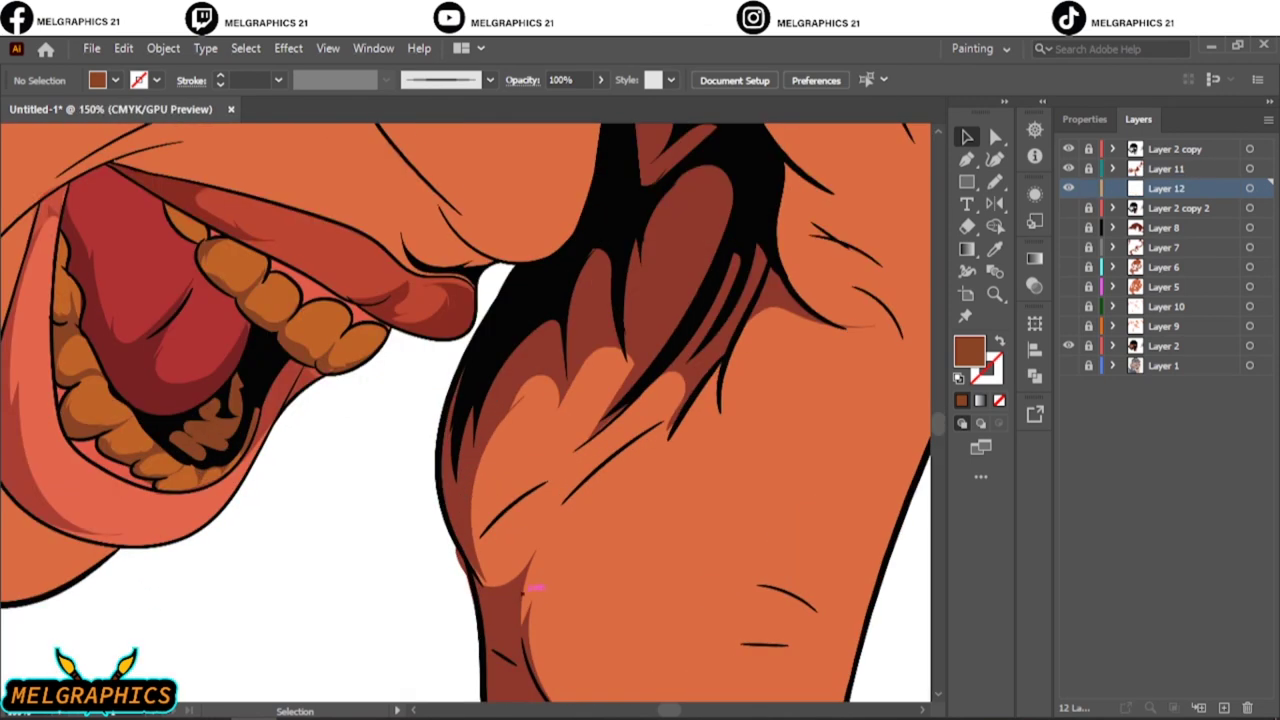
pyautogui.press('i')
pyautogui.click(1166, 228)
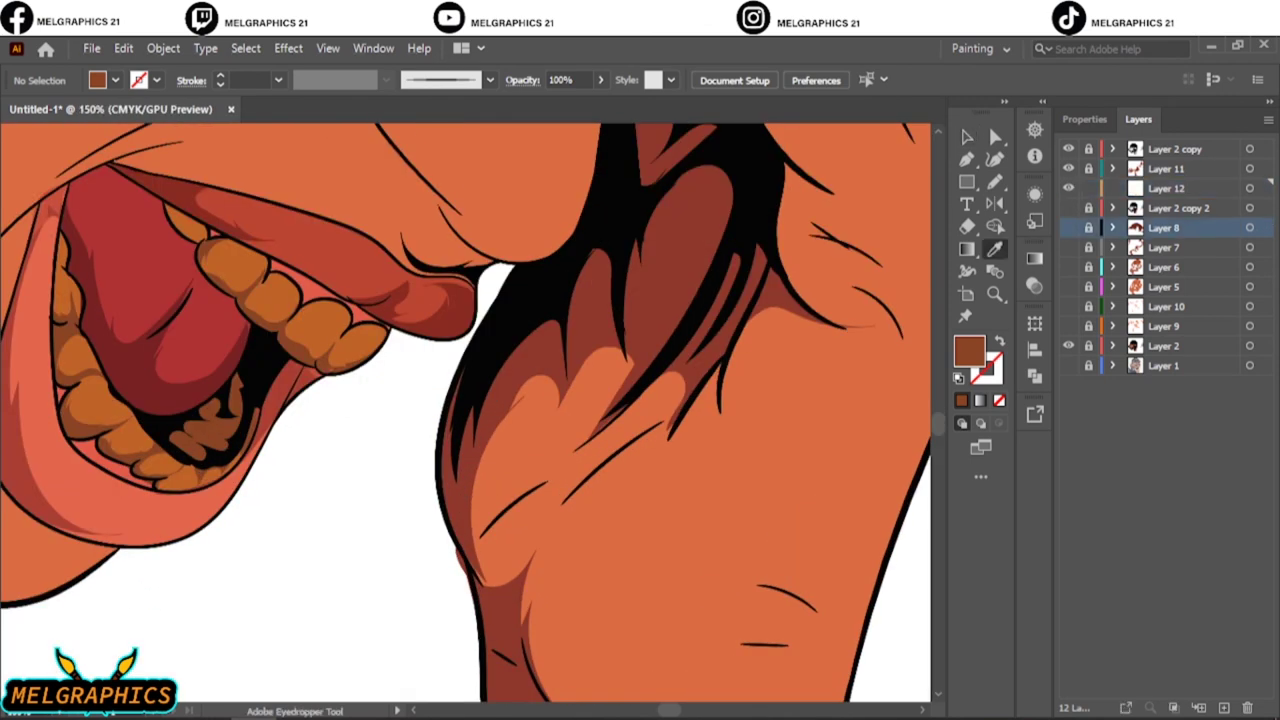
pyautogui.hotkey('ctrl', '-')
pyautogui.hotkey('ctrl', '-')
pyautogui.hotkey('ctrl', '-')
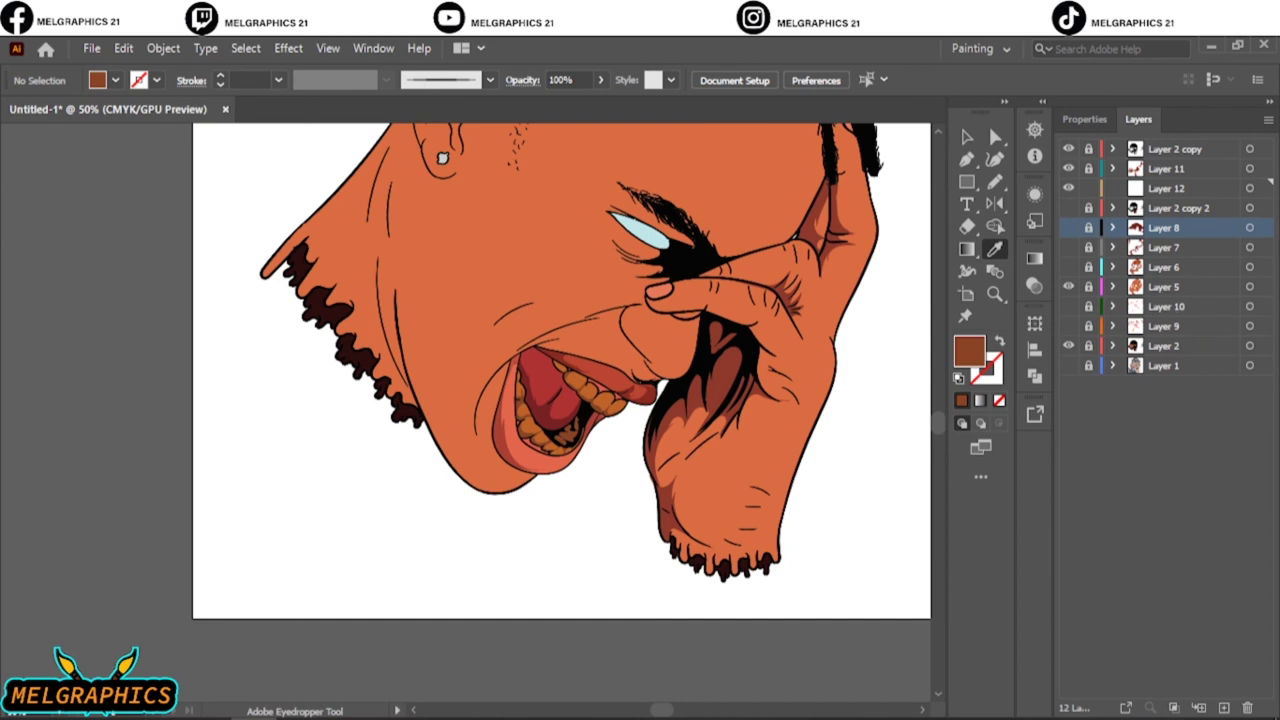
# Toggle Layer 6's face shading on and off, pick the orange skin colour and choose the Pencil.
pyautogui.click(1068, 267)
pyautogui.click(1068, 267)
pyautogui.click(1163, 267)
pyautogui.click(1068, 267)
pyautogui.click(1068, 267)
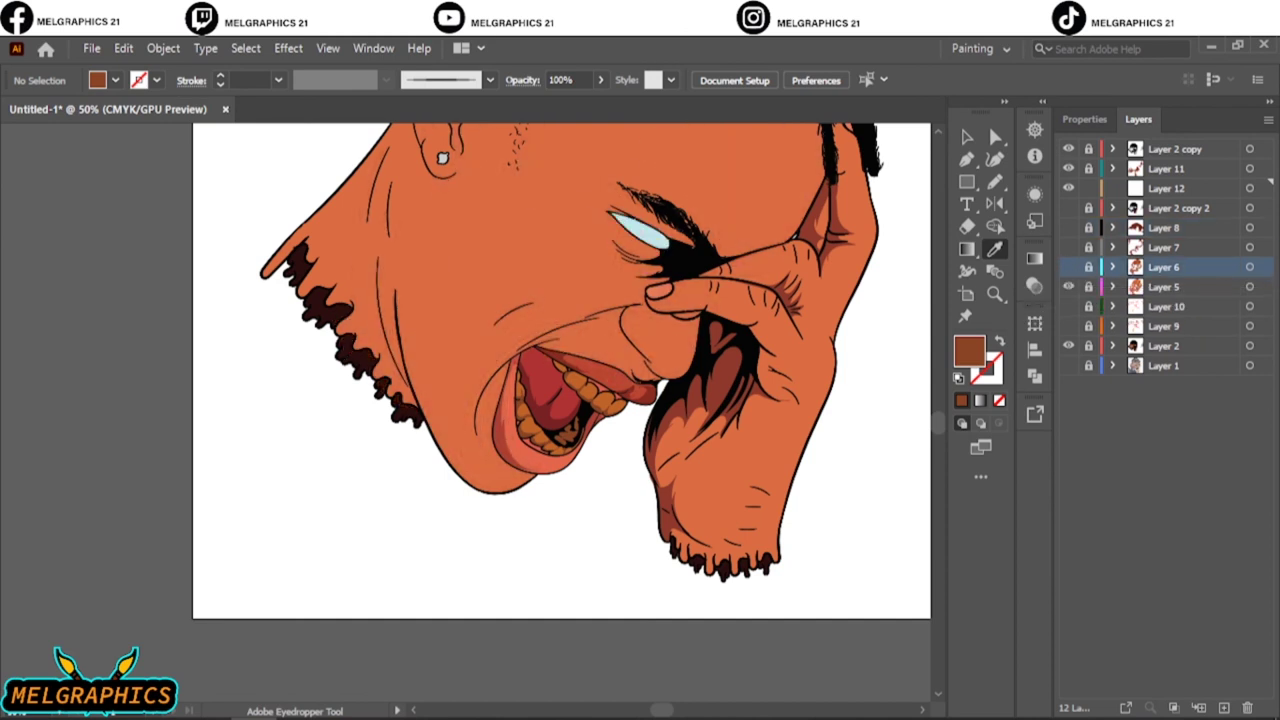
pyautogui.click(1068, 267)
pyautogui.click(560, 200)
pyautogui.click(1068, 267)
pyautogui.press('n')
# Hide Layer 2 to compare the hand shading against the reference photo in full view.
pyautogui.click(1068, 346)
pyautogui.scroll(3, 760, 510)
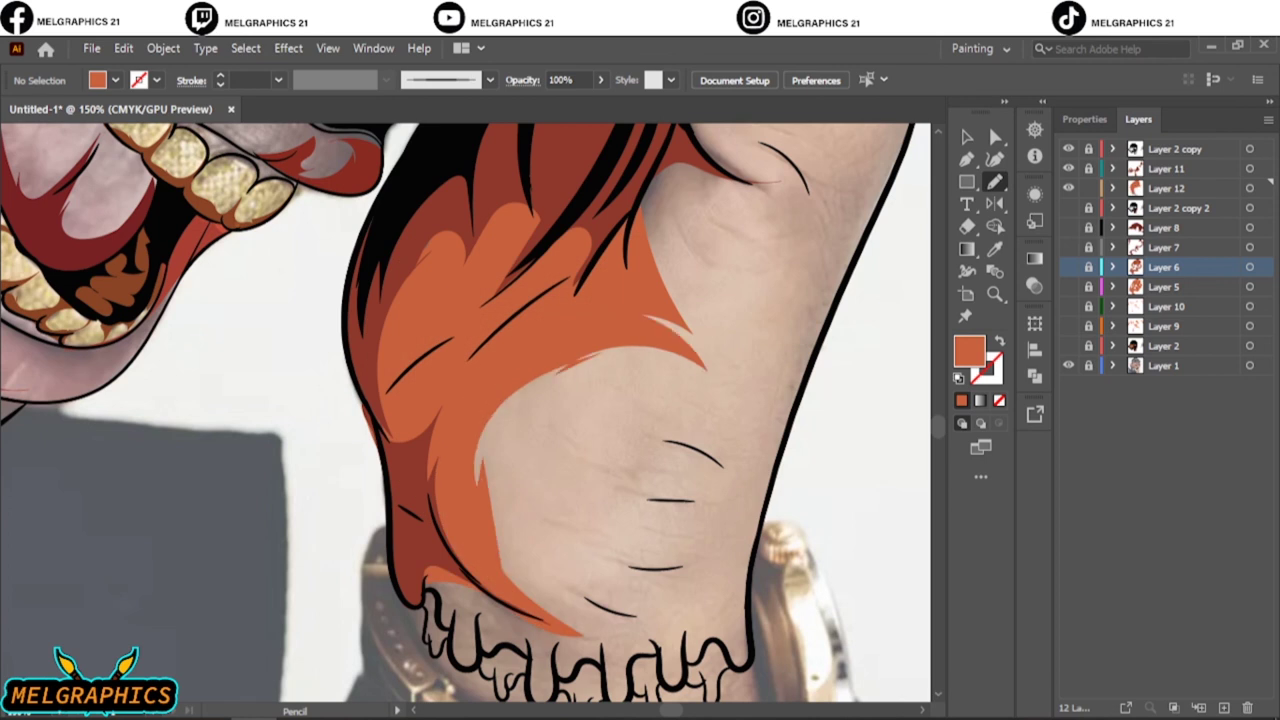
pyautogui.hotkey('ctrl', '0')
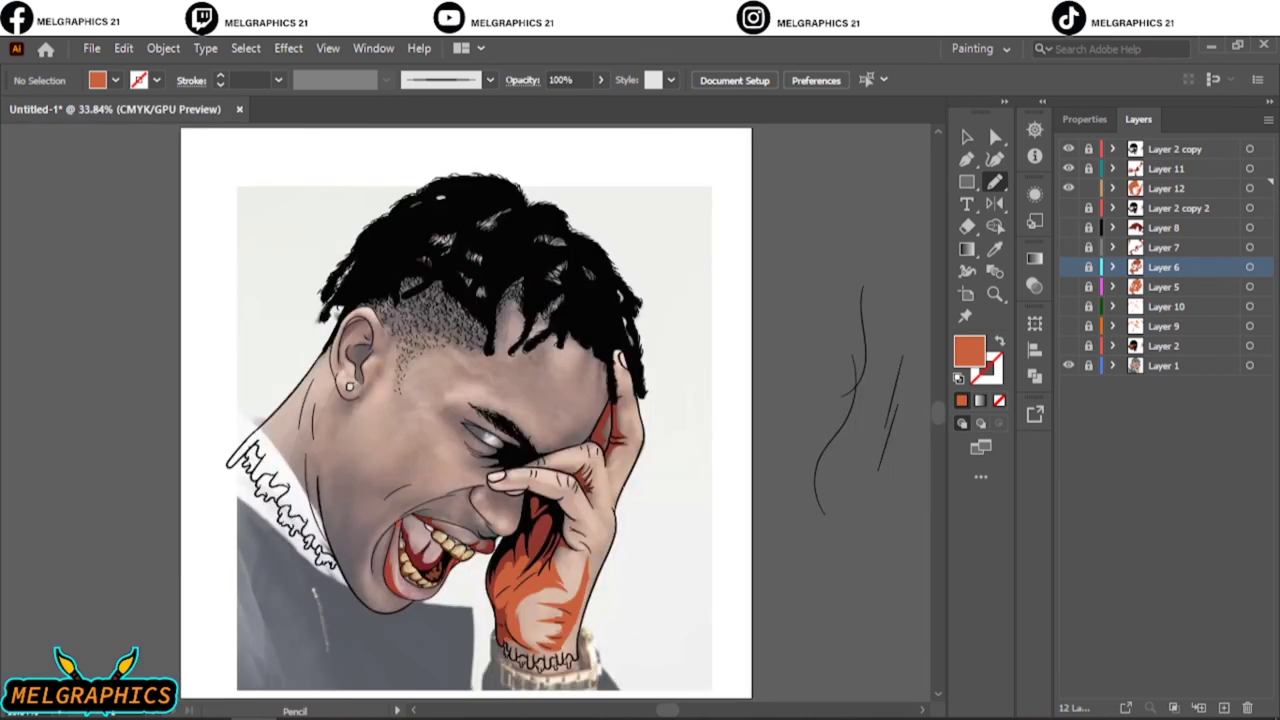
pyautogui.click(1068, 346)
pyautogui.moveTo(1068, 346); pyautogui.dragTo(1068, 365)
pyautogui.scroll(4, 584, 527)
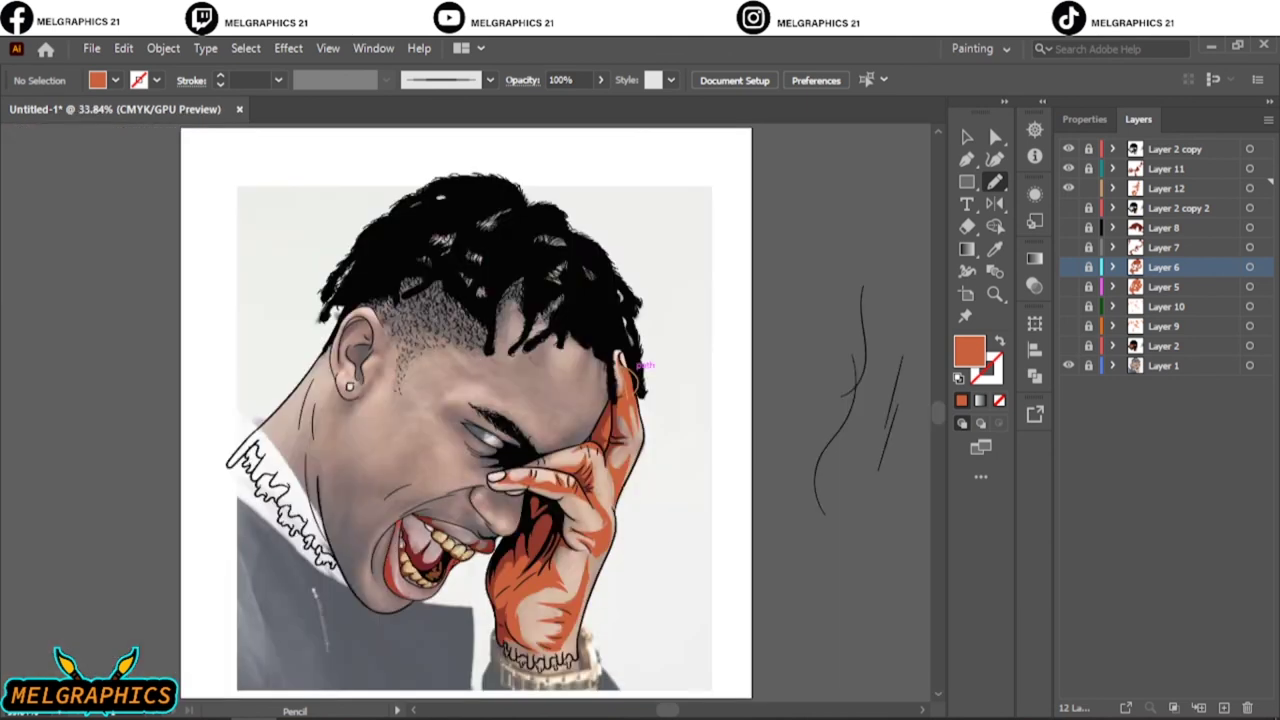
# Hide the reference photo and turn the skin artwork and Layer 6 shading back on.
pyautogui.click(1068, 345)
pyautogui.click(1068, 365)
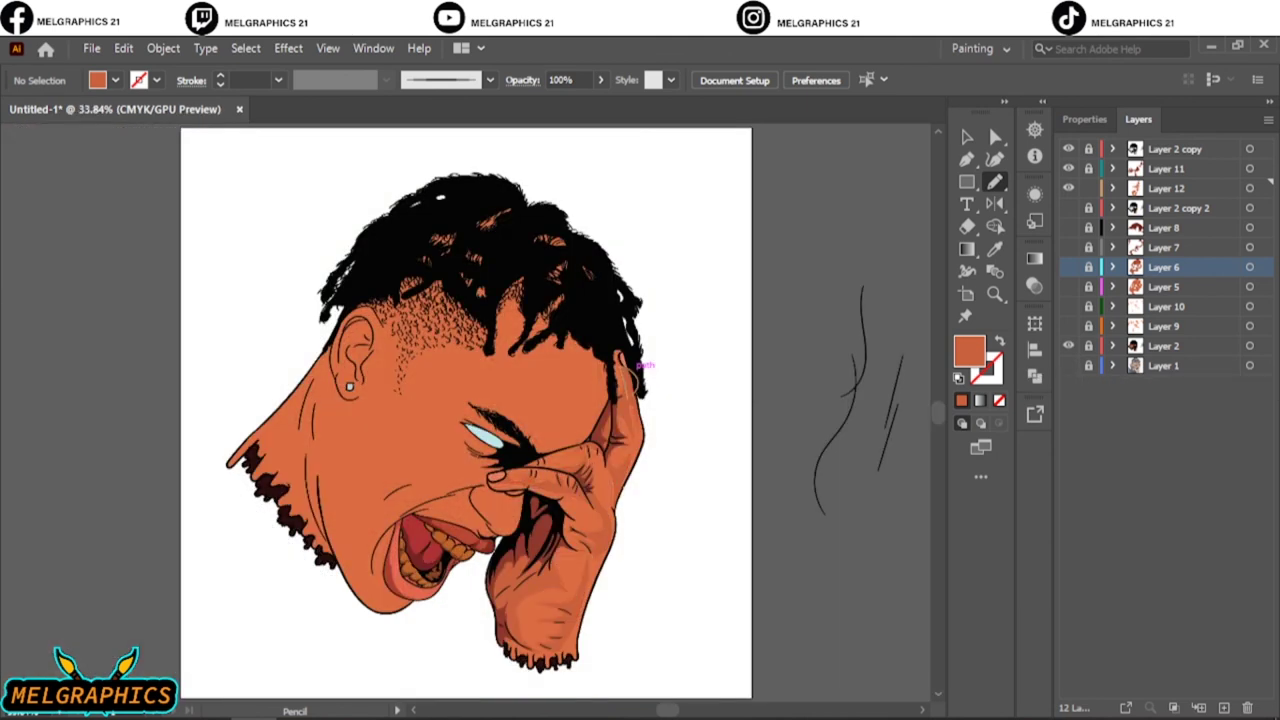
pyautogui.click(1068, 267)
pyautogui.click(1068, 267)
pyautogui.click(1068, 286)
# On a new layer above Layer 12, pencil dark shadow strokes on the hand and knuckle.
pyautogui.press('i')
pyautogui.click(1166, 188)
pyautogui.hotkey('ctrl', 'l')
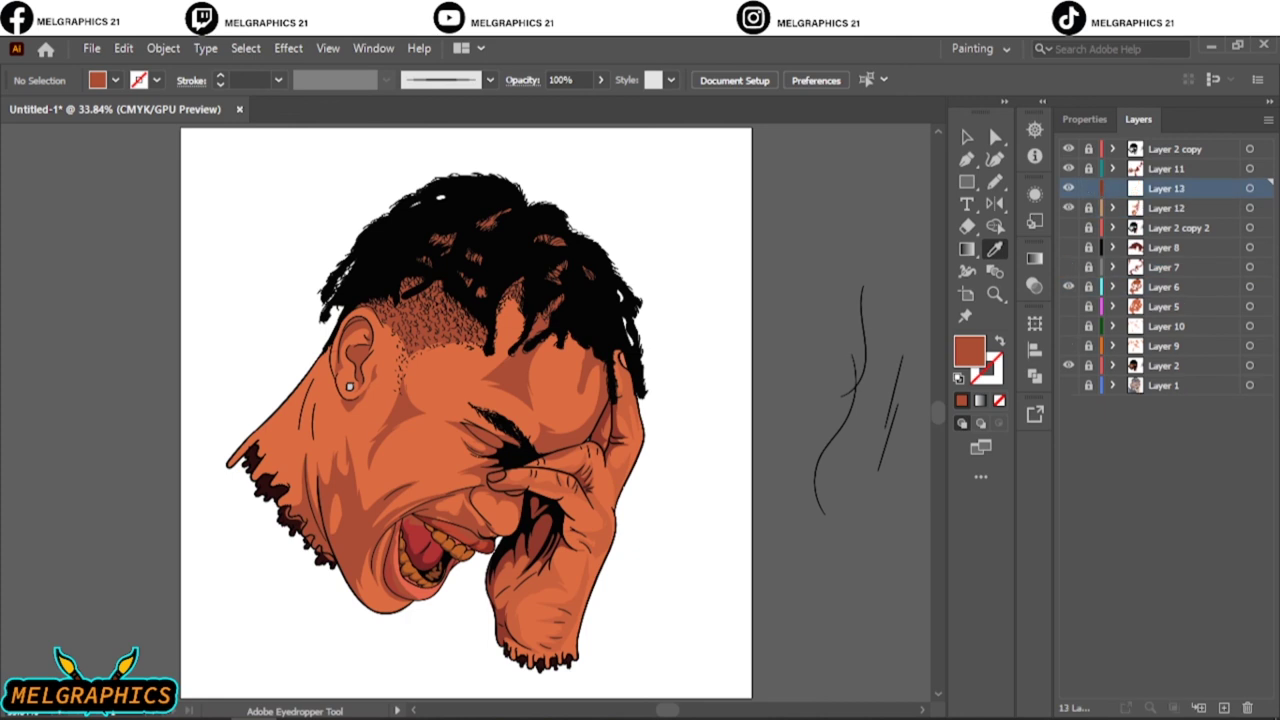
pyautogui.hotkey('ctrl', '1')
pyautogui.press('n')
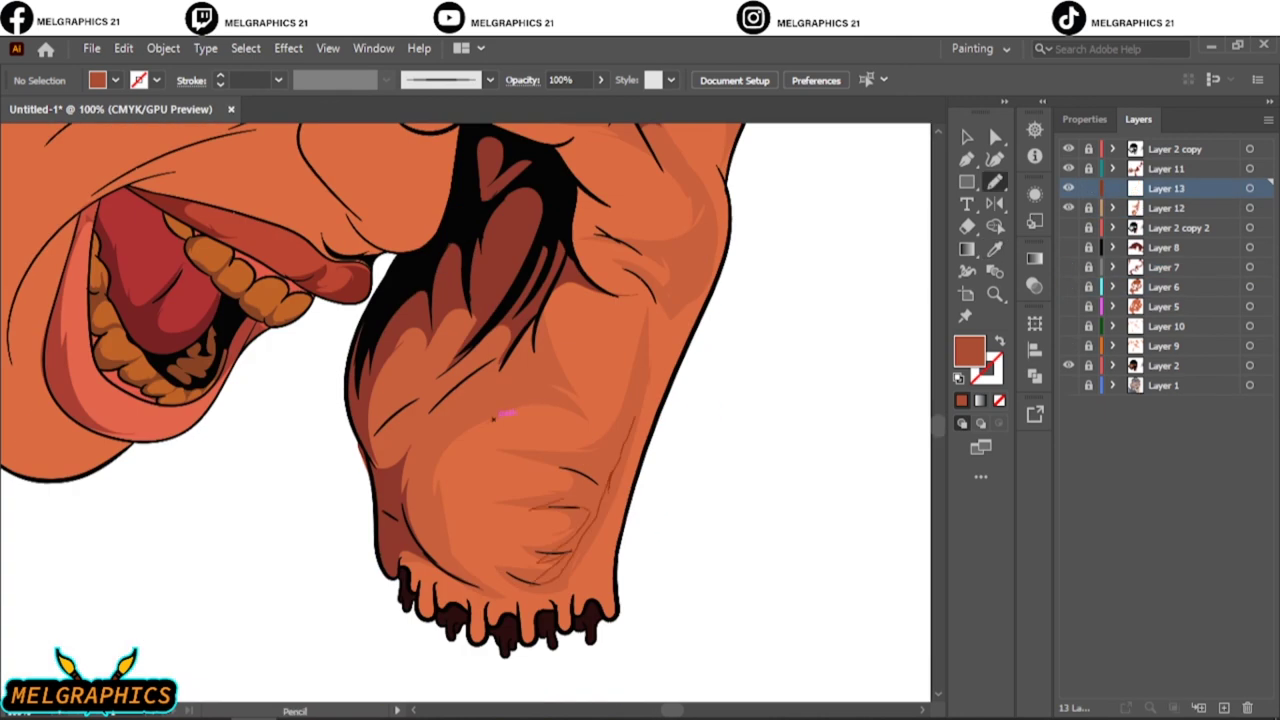
pyautogui.moveTo(560, 467); pyautogui.dragTo(598, 483)
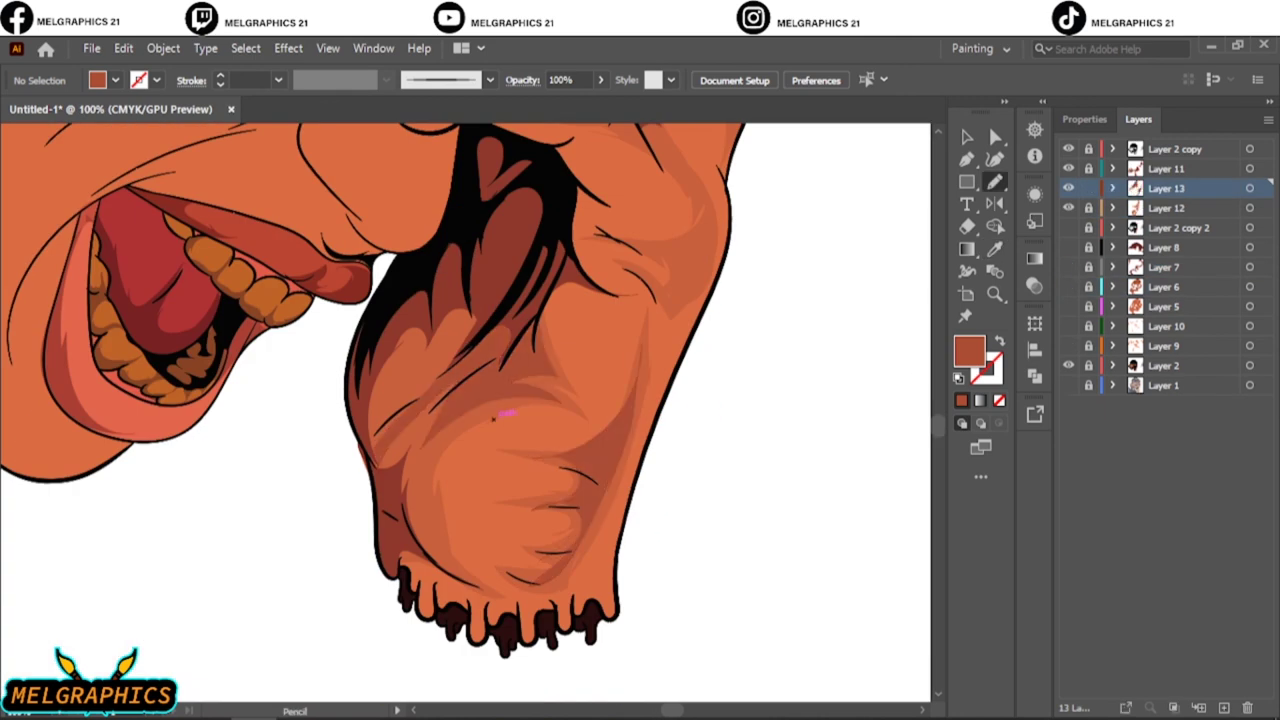
pyautogui.hotkey('ctrl', '-')
pyautogui.hotkey('ctrl', '-')
pyautogui.hotkey('ctrl', '+')
pyautogui.hotkey('ctrl', '+')
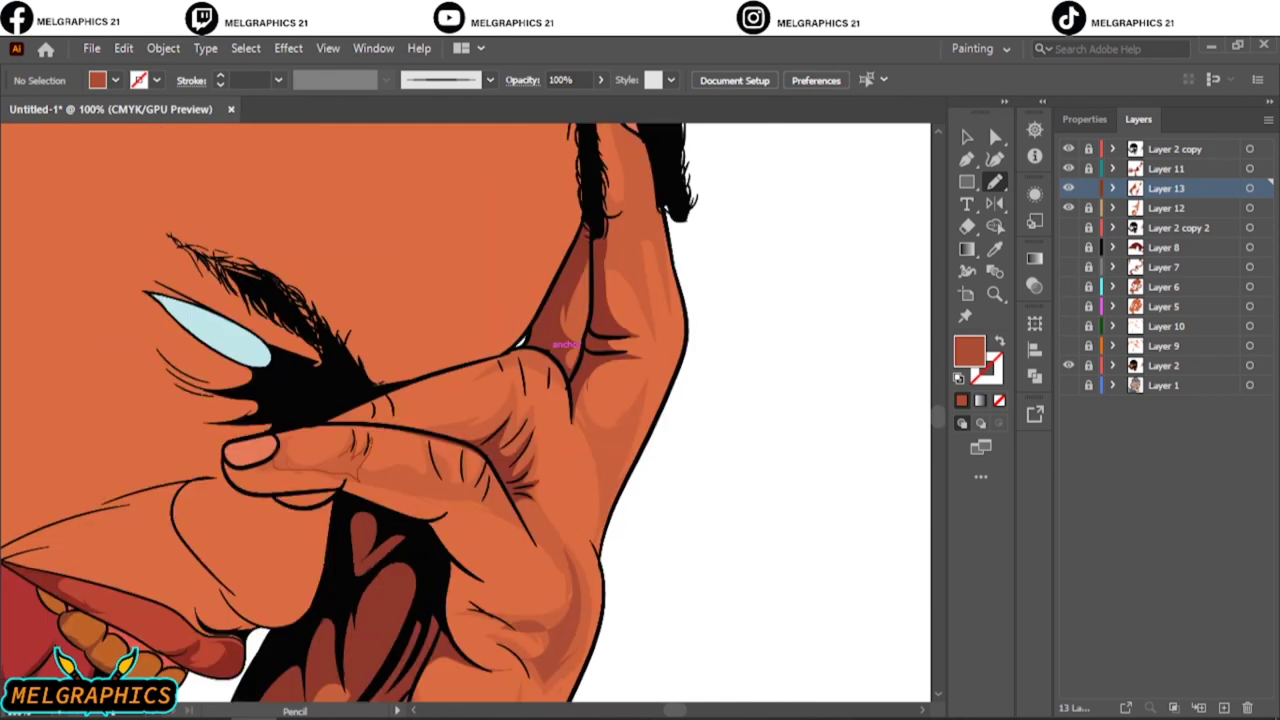
pyautogui.moveTo(366, 440)
pyautogui.mouseDown()
pyautogui.moveTo(318, 474)
pyautogui.moveTo(520, 518)
pyautogui.mouseUp()
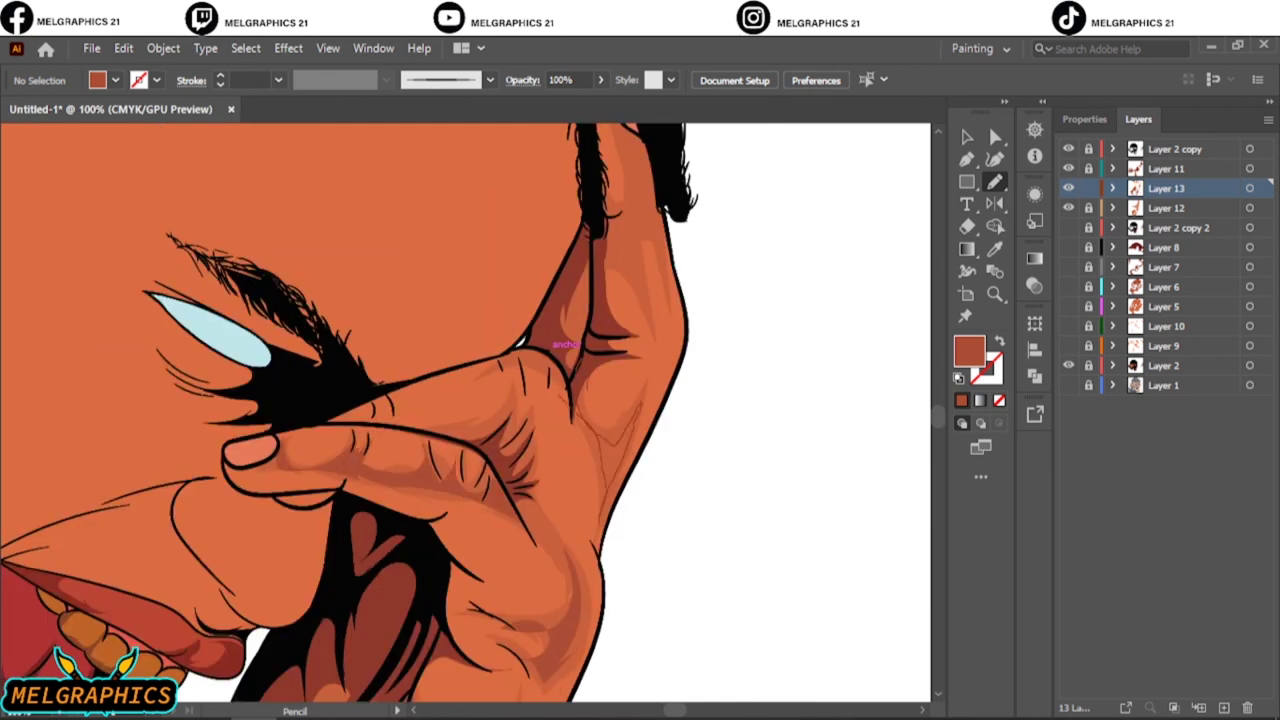
# On another new layer, draw lighter orange highlights on the chin and hand.
pyautogui.scroll(4, 755, 266)
pyautogui.rightClick(755, 266)
pyautogui.press('Escape')
pyautogui.hotkey('ctrl', '0')
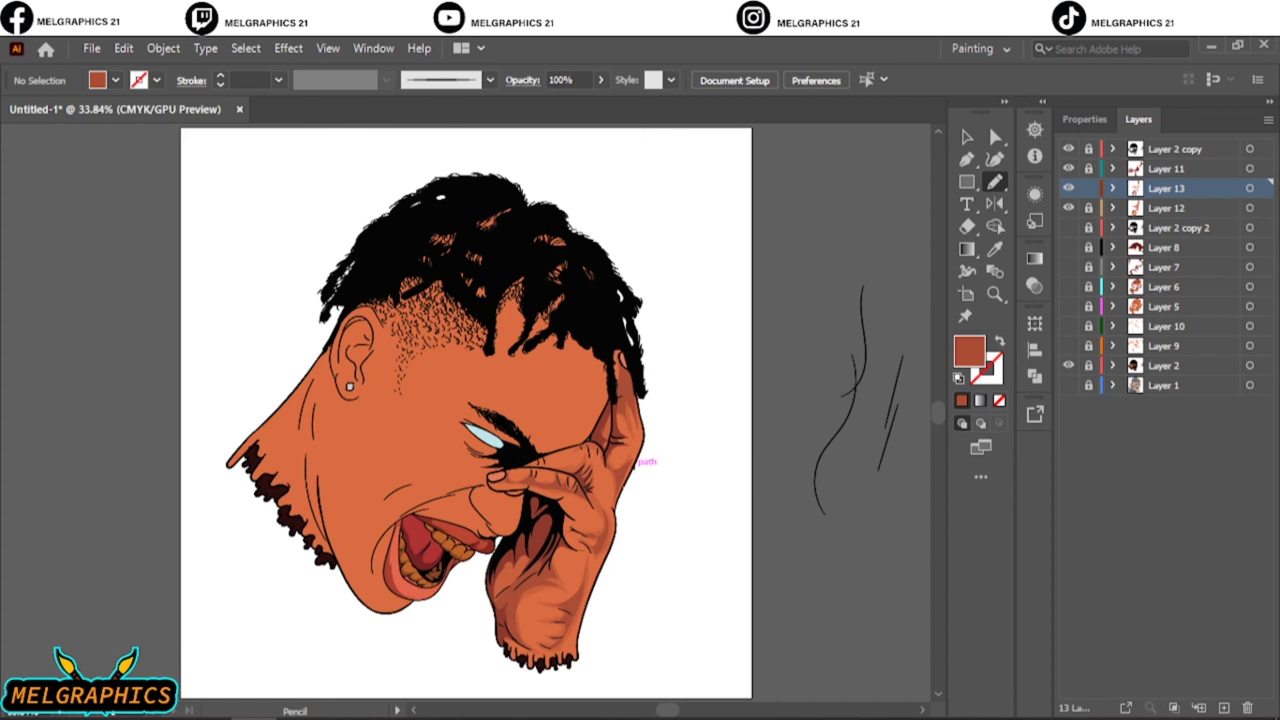
pyautogui.hotkey('ctrl', '=')
pyautogui.hotkey('ctrl', '=')
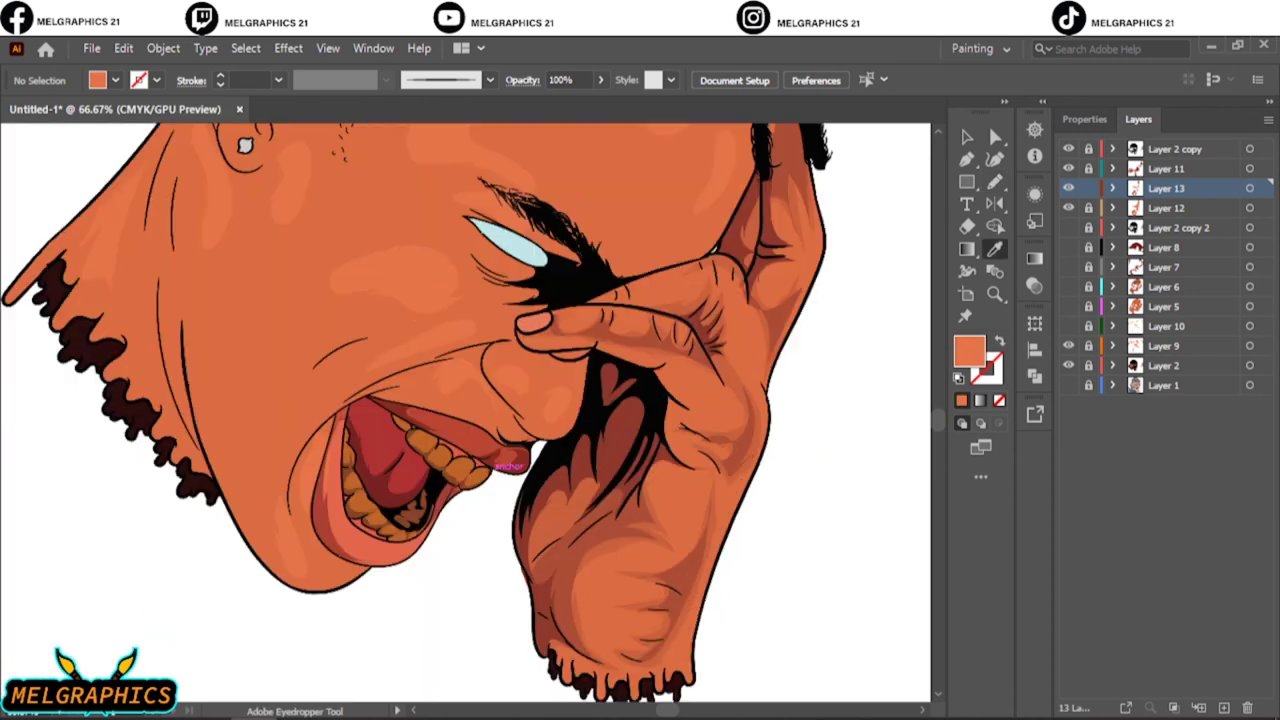
pyautogui.hotkey('ctrl', 'l')
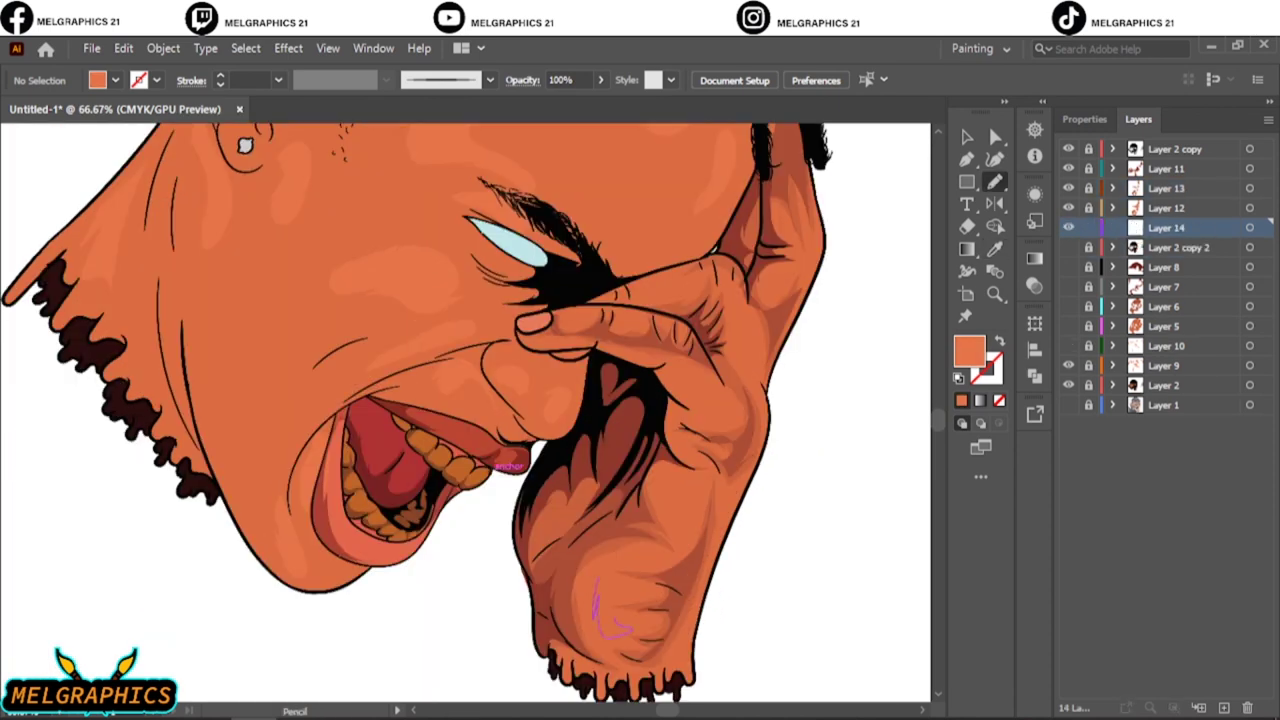
pyautogui.moveTo(627, 628); pyautogui.dragTo(628, 630)
pyautogui.moveTo(700, 490); pyautogui.dragTo(676, 544)
pyautogui.moveTo(728, 373); pyautogui.dragTo(690, 420)
pyautogui.moveTo(702, 270); pyautogui.dragTo(664, 295)
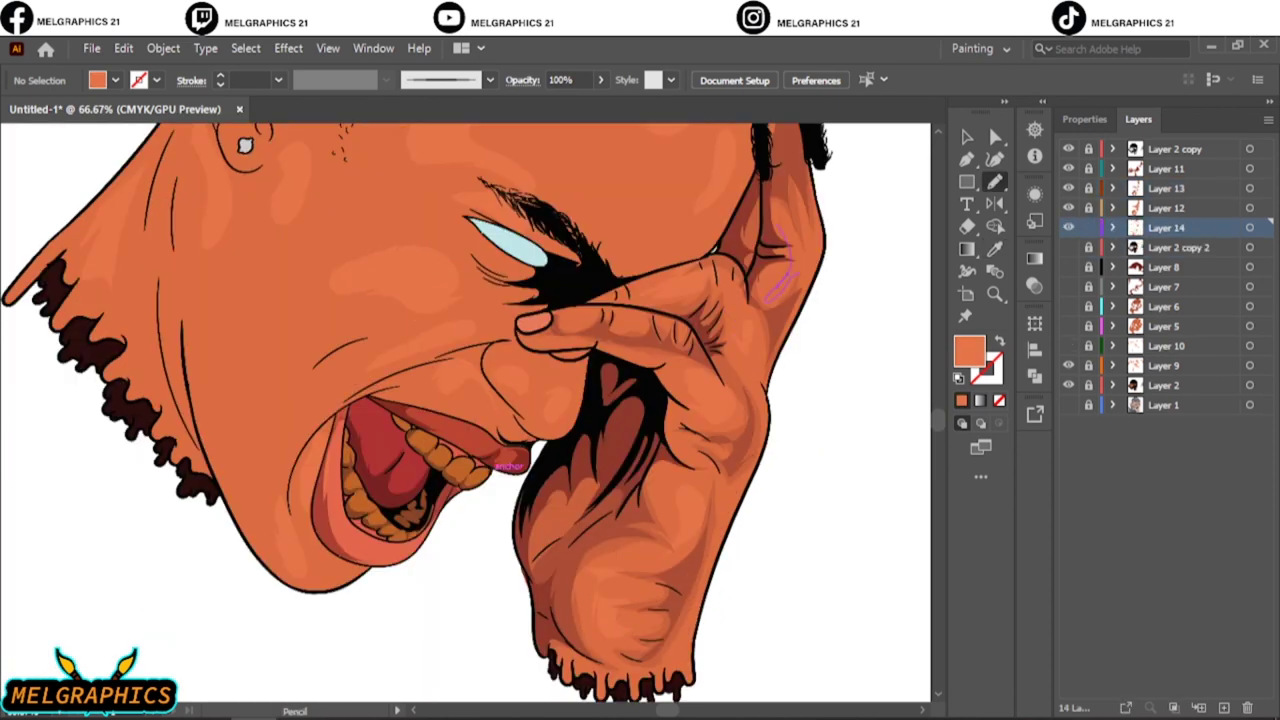
# Fit the artboard in view and add a new layer for the teeth shading.
pyautogui.hotkey('ctrl', '0')
pyautogui.scroll(6, 431, 567)
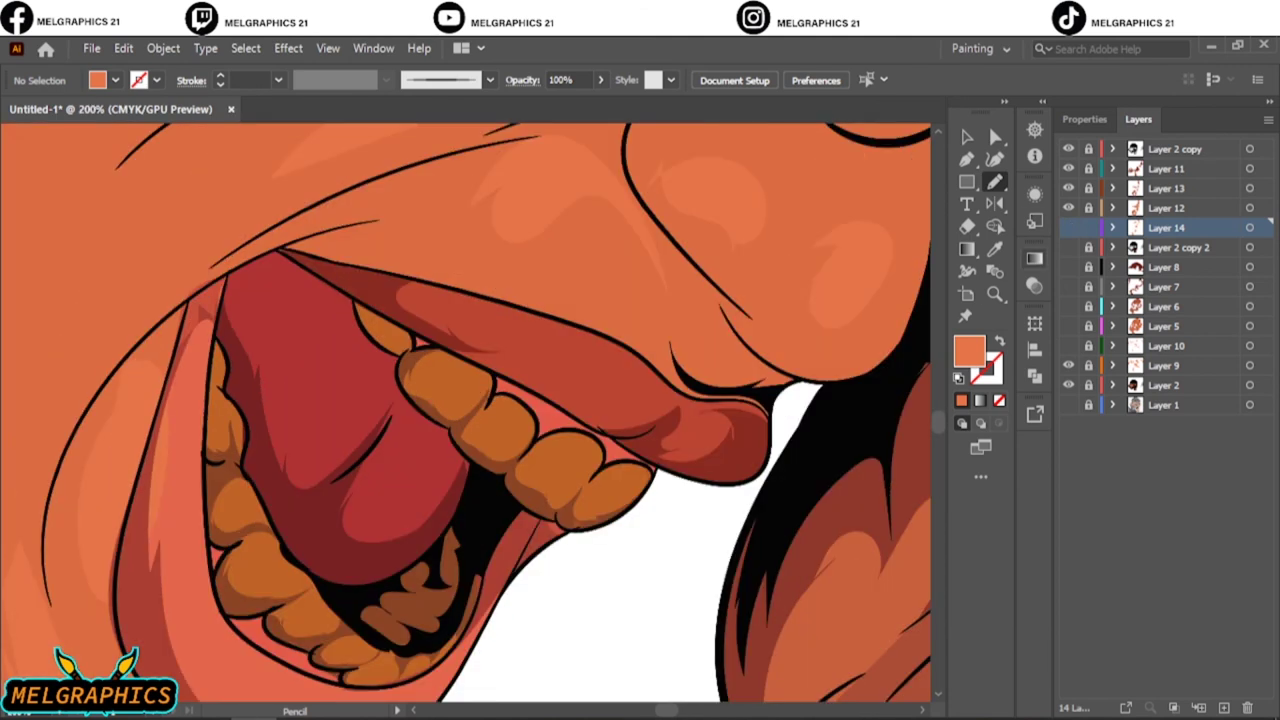
pyautogui.hotkey('ctrl', 'l')
# Sample a dark colour and set a dark brown fill for the tooth shading.
pyautogui.press('i')
pyautogui.click(545, 480)
pyautogui.doubleClick(968, 350)
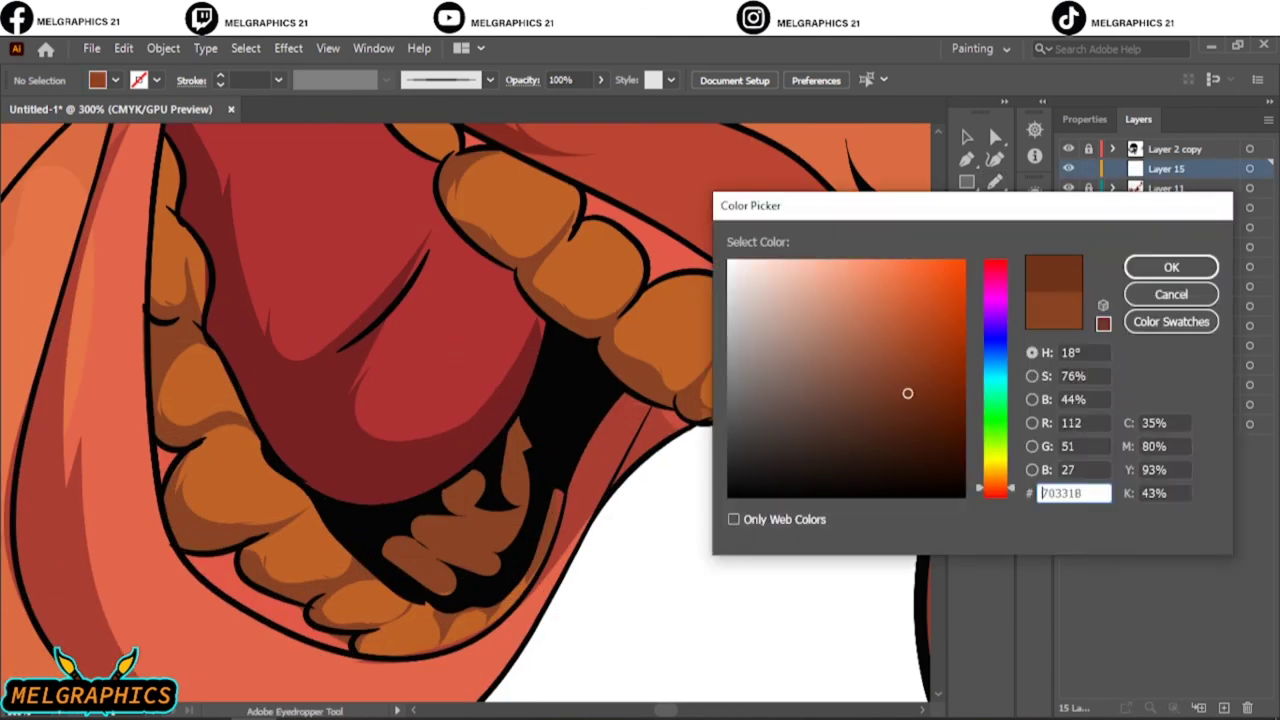
pyautogui.click(1171, 266)
# Draw Pencil shading strokes over the upper-left teeth and along the lower teeth.
pyautogui.press('n')
pyautogui.moveTo(176, 448); pyautogui.dragTo(268, 552)
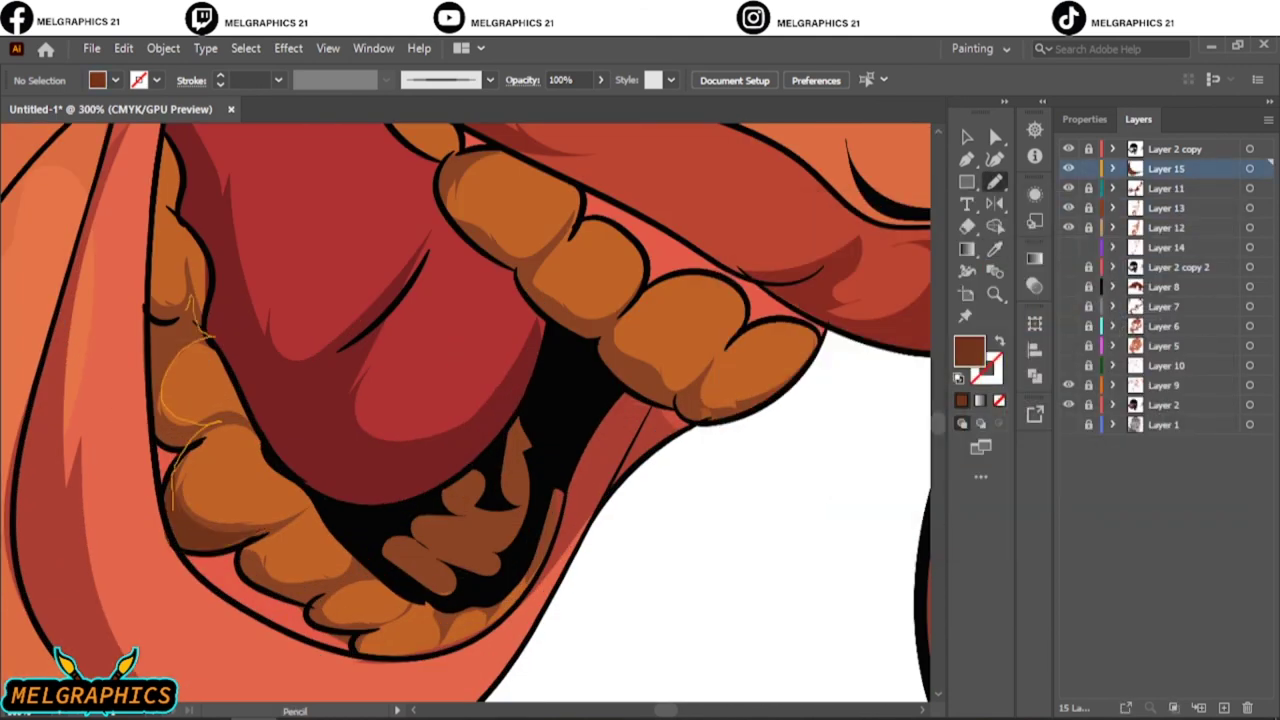
pyautogui.moveTo(188, 298); pyautogui.dragTo(146, 316)
pyautogui.moveTo(258, 550); pyautogui.dragTo(376, 644)
pyautogui.moveTo(440, 596)
pyautogui.mouseDown()
pyautogui.moveTo(500, 598)
pyautogui.moveTo(550, 540)
pyautogui.moveTo(518, 426)
pyautogui.mouseUp()
pyautogui.moveTo(500, 508); pyautogui.dragTo(521, 528)
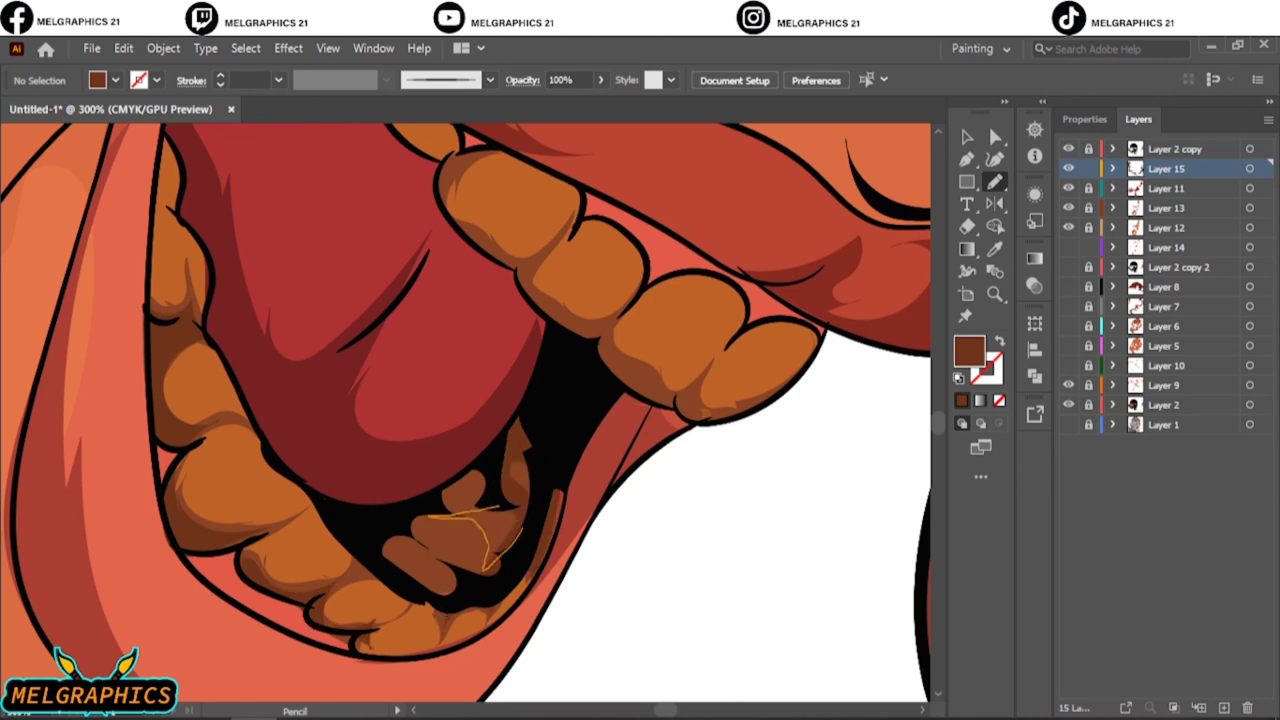
pyautogui.moveTo(495, 466); pyautogui.dragTo(412, 518)
pyautogui.moveTo(495, 520)
pyautogui.mouseDown()
pyautogui.moveTo(395, 570)
pyautogui.moveTo(385, 594)
pyautogui.mouseUp()
# Shade the edge of an upper tooth and along the bottom of the upper teeth.
pyautogui.hotkey('ctrl', '0')
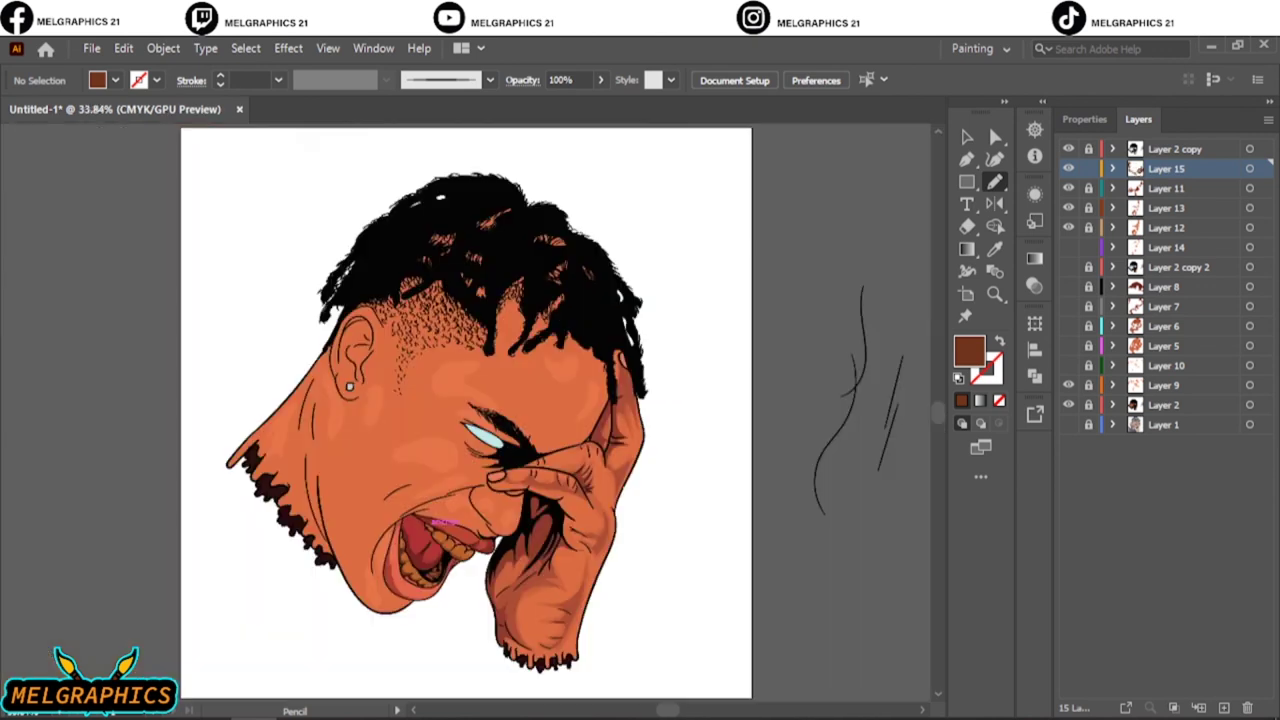
pyautogui.scroll(5, 440, 522)
pyautogui.moveTo(122, 300); pyautogui.dragTo(175, 375)
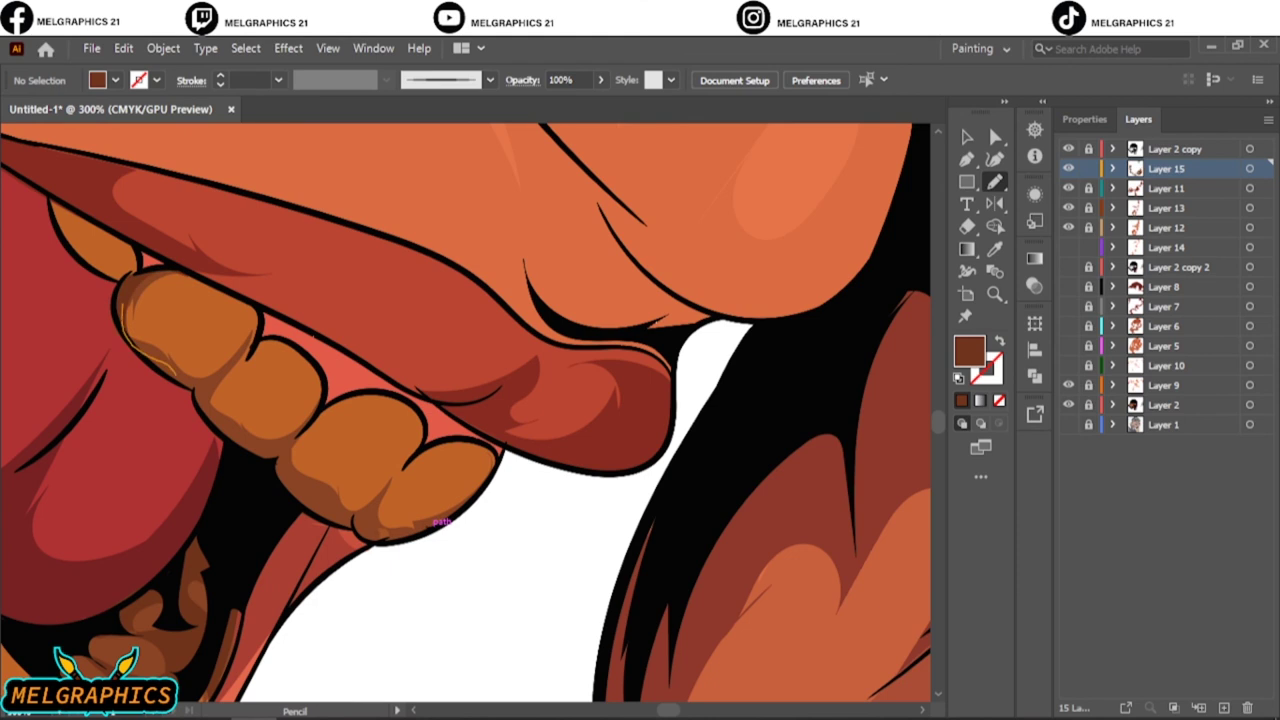
pyautogui.moveTo(440, 522); pyautogui.dragTo(300, 490)
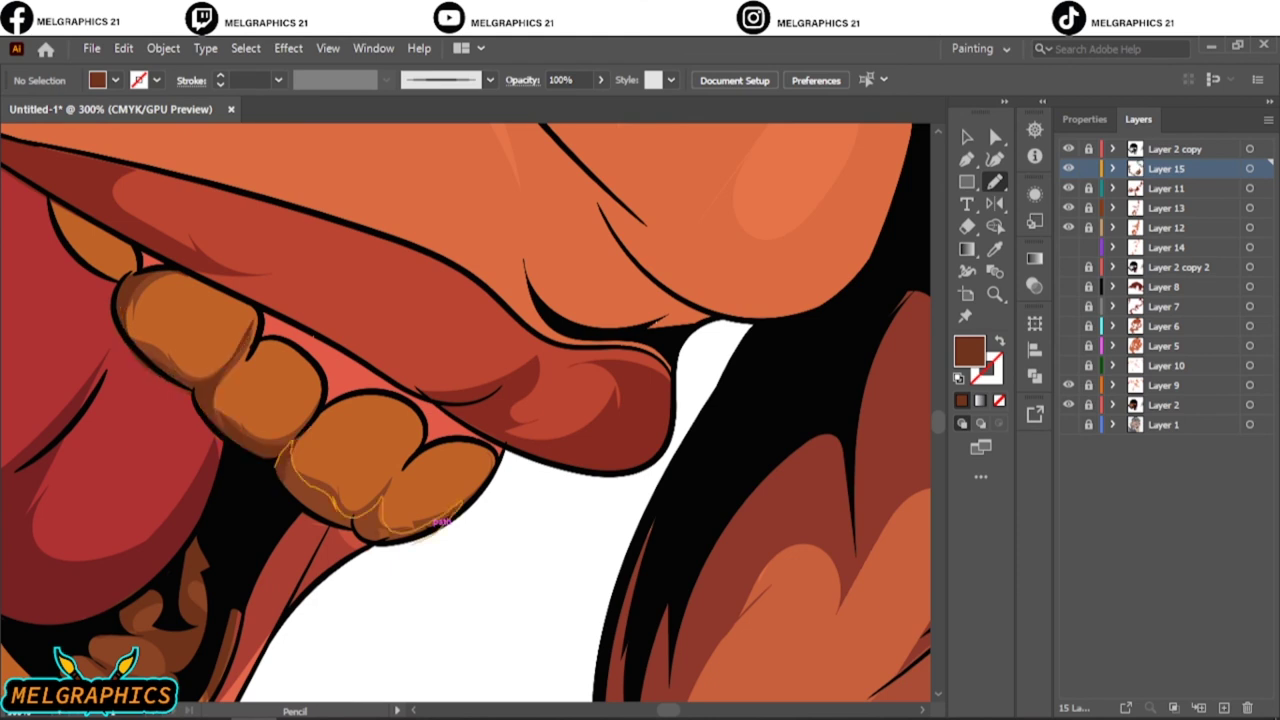
pyautogui.hotkey('ctrl', '0')
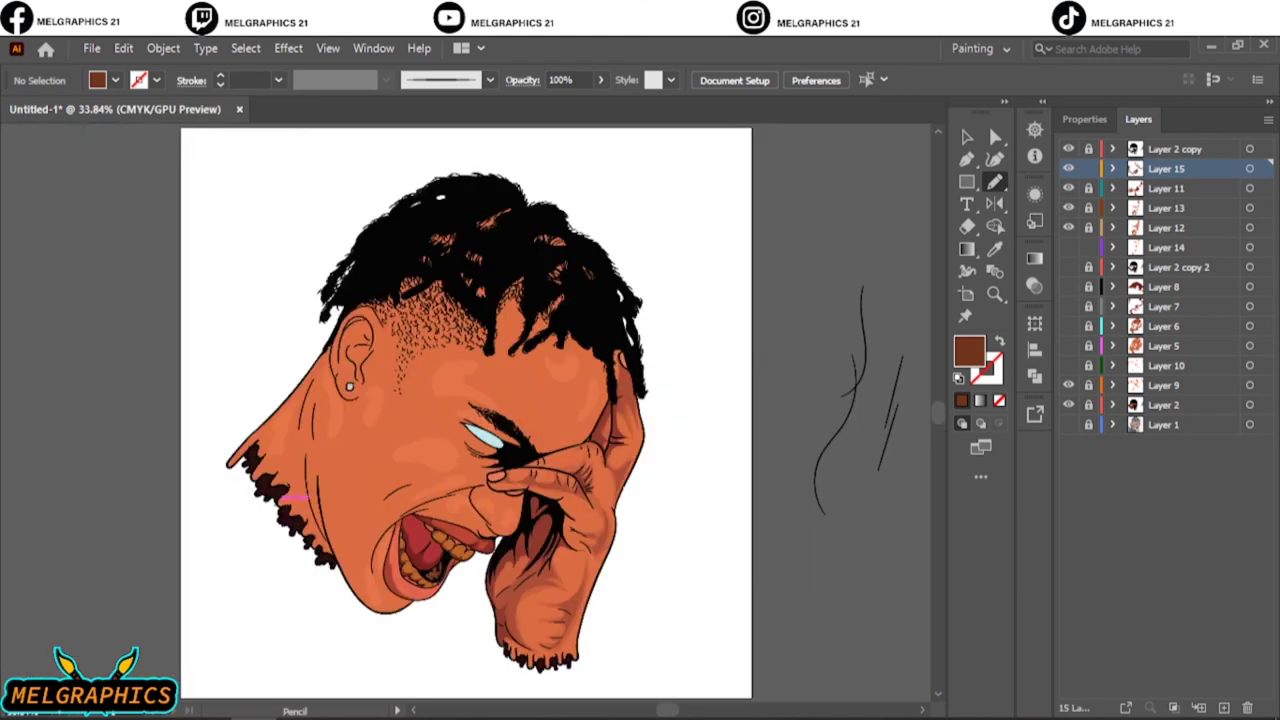
# Turn the hidden shading layers' visibility back on.
pyautogui.moveTo(1068, 247); pyautogui.dragTo(1068, 365)
pyautogui.click(1113, 148)
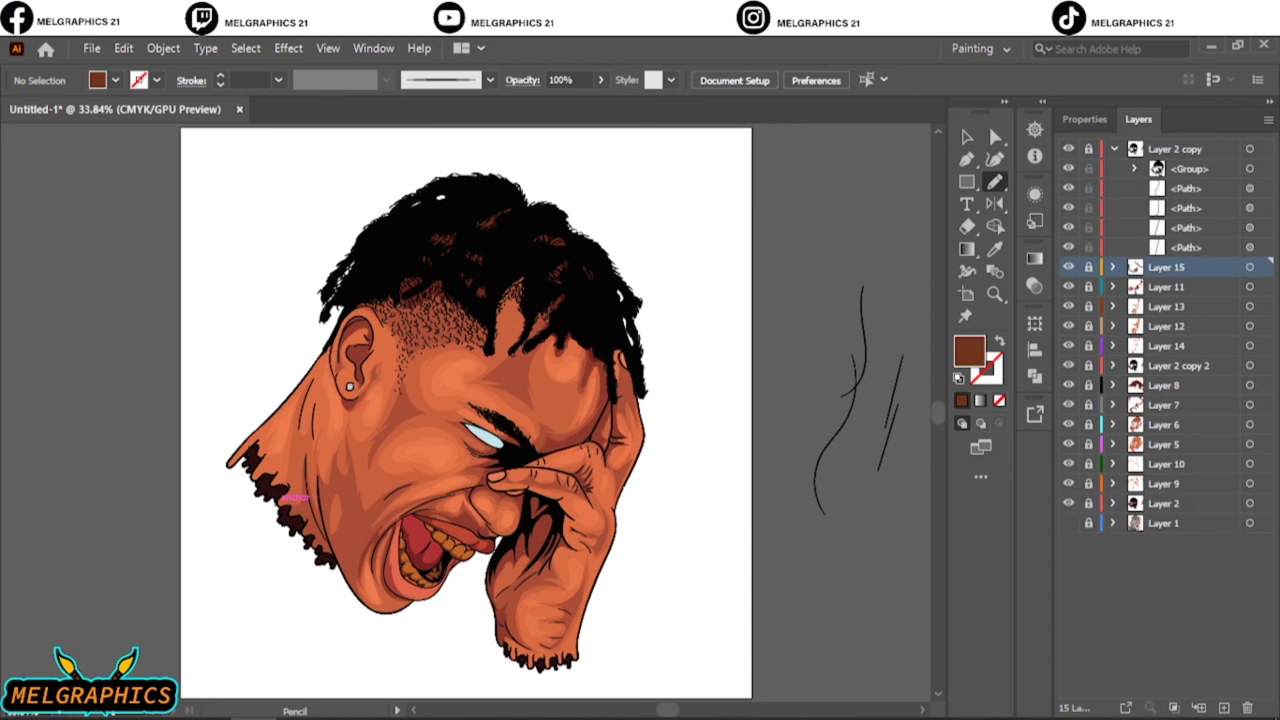
pyautogui.click(1113, 148)
# On a new layer, set a grey-blue fill of 9FB6C9 based on the eye's light blue.
pyautogui.click(1224, 707)
pyautogui.scroll(5, 480, 440)
pyautogui.press('i')
pyautogui.click(330, 470)
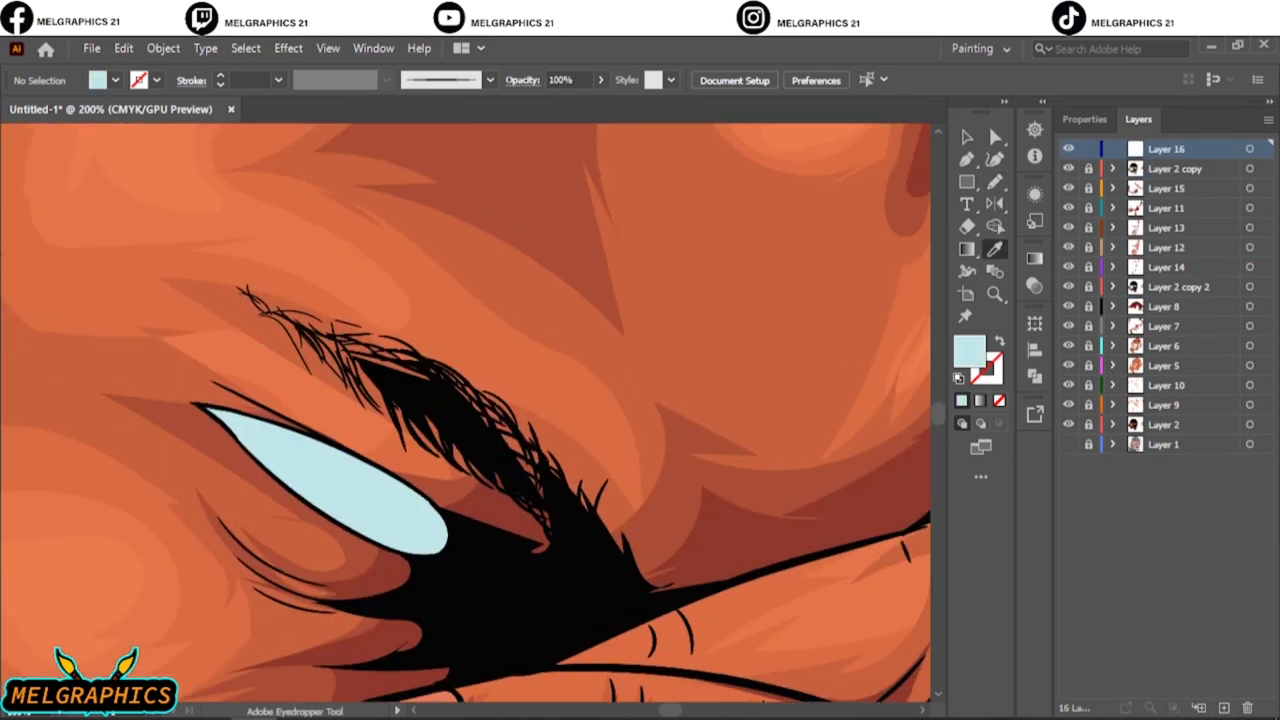
pyautogui.click(115, 80)
pyautogui.doubleClick(969, 350)
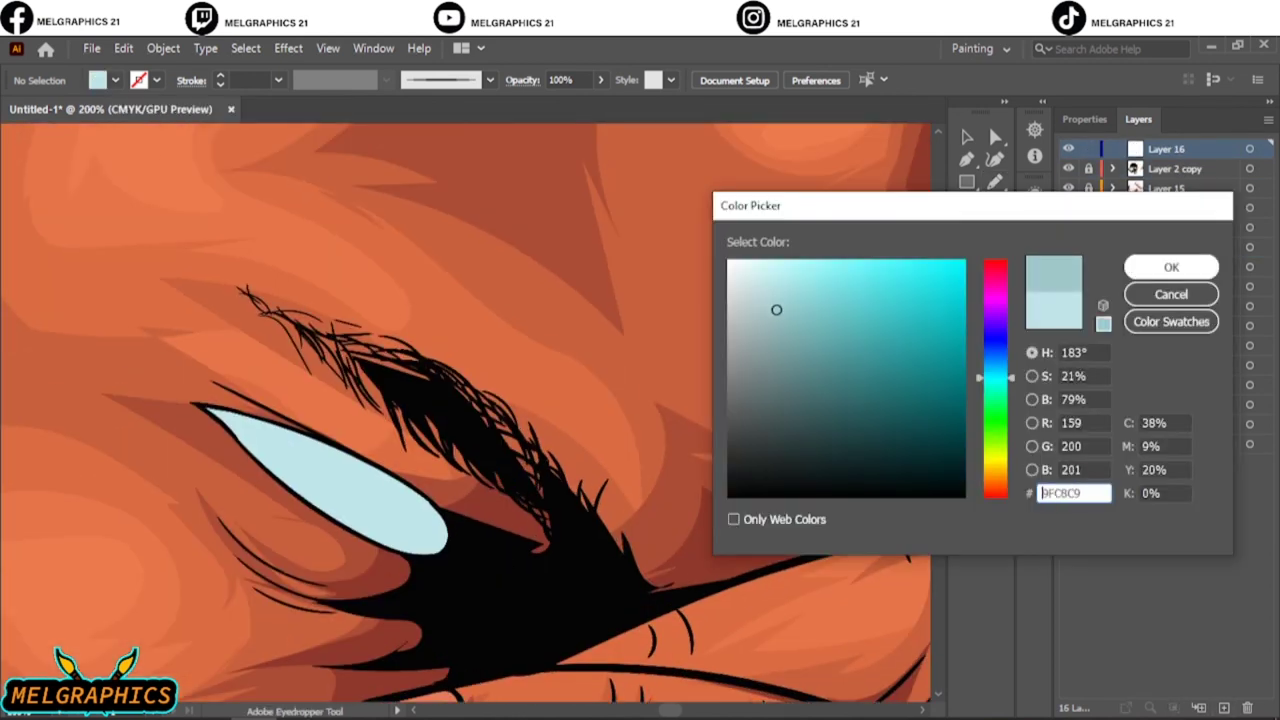
pyautogui.write('9FB6C9')
pyautogui.press('Return')
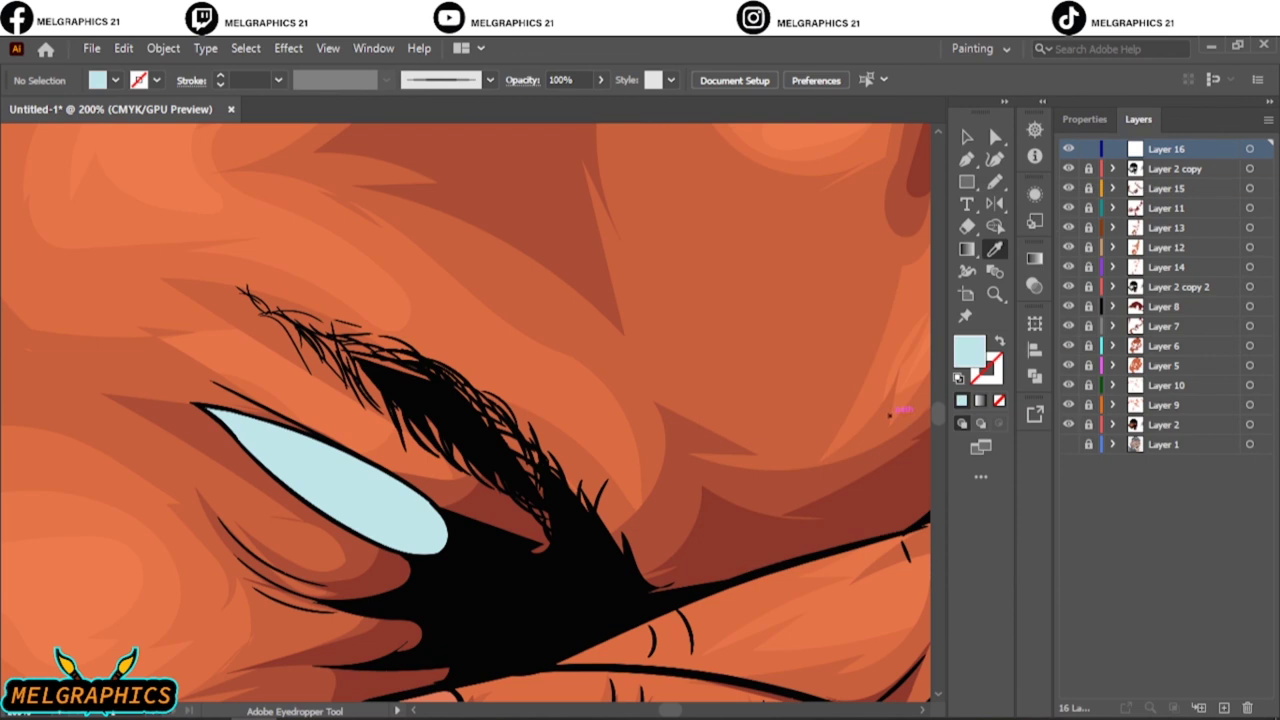
# Pick the 5 pt round Paintbrush and try eye-corner strokes, undoing the blobby ones.
pyautogui.press('b')
pyautogui.click(489, 80)
pyautogui.click(349, 109)
pyautogui.click(891, 414)
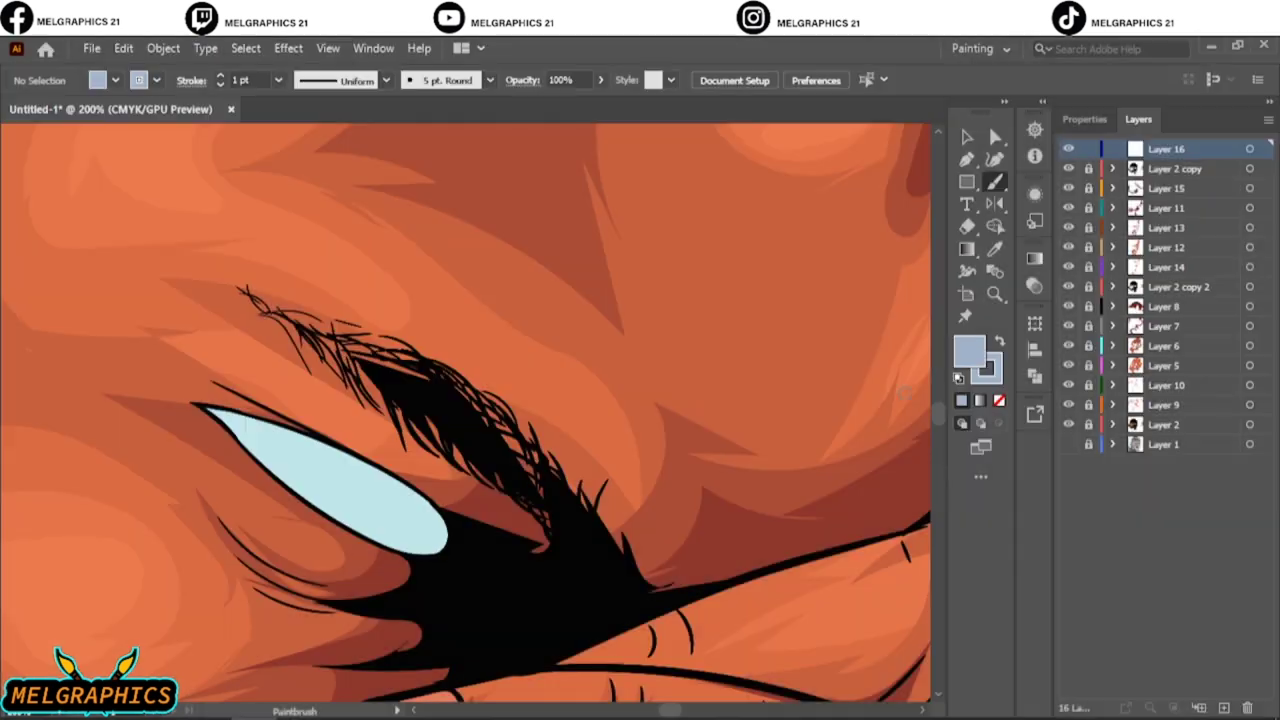
pyautogui.moveTo(202, 388); pyautogui.dragTo(208, 408)
pyautogui.moveTo(233, 400)
pyautogui.mouseDown()
pyautogui.moveTo(228, 420)
pyautogui.moveTo(274, 398)
pyautogui.mouseUp()
pyautogui.hotkey('ctrl', 'z')
pyautogui.hotkey('ctrl', 'z')
# Hatch the eye shape with slanted grey-blue strokes from the corner to its right end.
pyautogui.moveTo(257, 437); pyautogui.dragTo(287, 410)
pyautogui.moveTo(277, 443); pyautogui.dragTo(307, 425)
pyautogui.moveTo(292, 452); pyautogui.dragTo(340, 430)
pyautogui.moveTo(335, 478)
pyautogui.mouseDown()
pyautogui.moveTo(368, 448)
pyautogui.moveTo(390, 465)
pyautogui.mouseUp()
pyautogui.moveTo(388, 518)
pyautogui.mouseDown()
pyautogui.moveTo(425, 482)
pyautogui.moveTo(448, 505)
pyautogui.mouseUp()
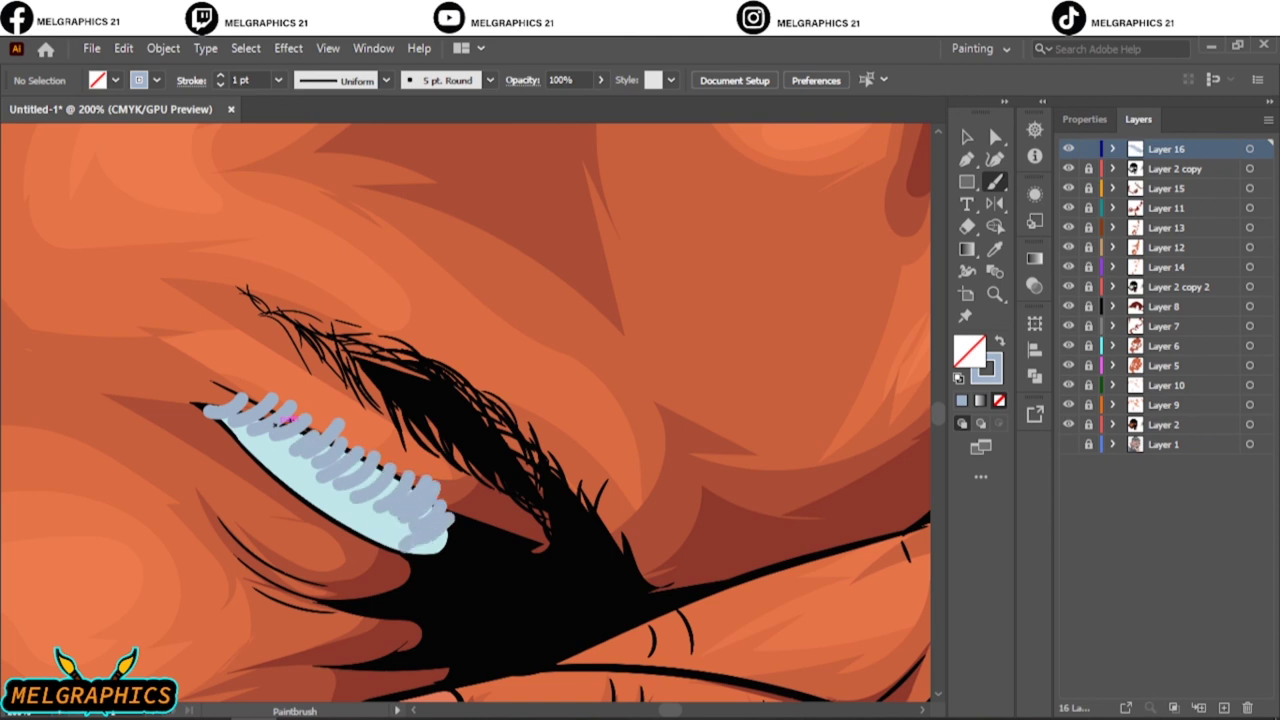
pyautogui.moveTo(395, 570); pyautogui.dragTo(412, 530)
pyautogui.moveTo(282, 515); pyautogui.dragTo(336, 482)
pyautogui.moveTo(242, 496); pyautogui.dragTo(310, 444)
pyautogui.moveTo(212, 448); pyautogui.dragTo(262, 428)
pyautogui.moveTo(420, 570); pyautogui.dragTo(460, 535)
# Soften the selected hatch strokes with a Gaussian Blur of about 3.36 px radius.
pyautogui.hotkey('ctrl', 'a')
pyautogui.click(288, 48)
pyautogui.click(514, 363)
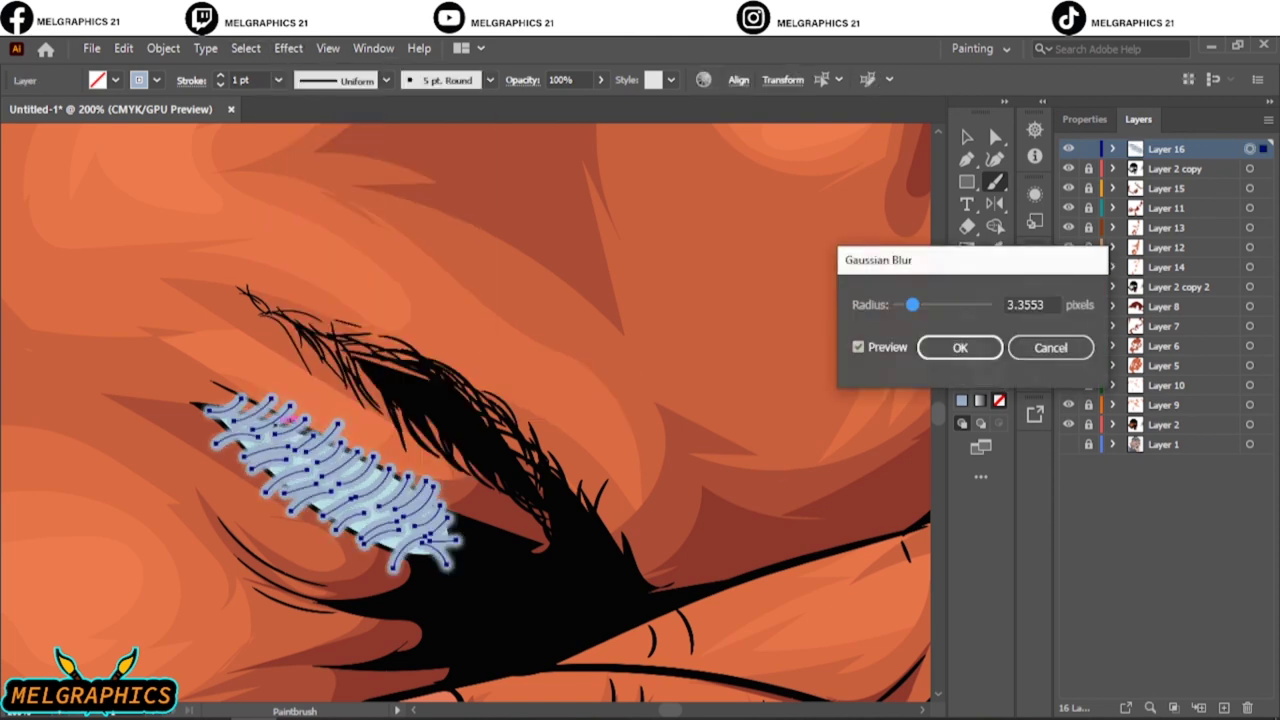
pyautogui.moveTo(913, 304); pyautogui.dragTo(929, 304)
pyautogui.click(959, 347)
pyautogui.press('v')
pyautogui.hotkey('ctrl', 'shift', 'a')
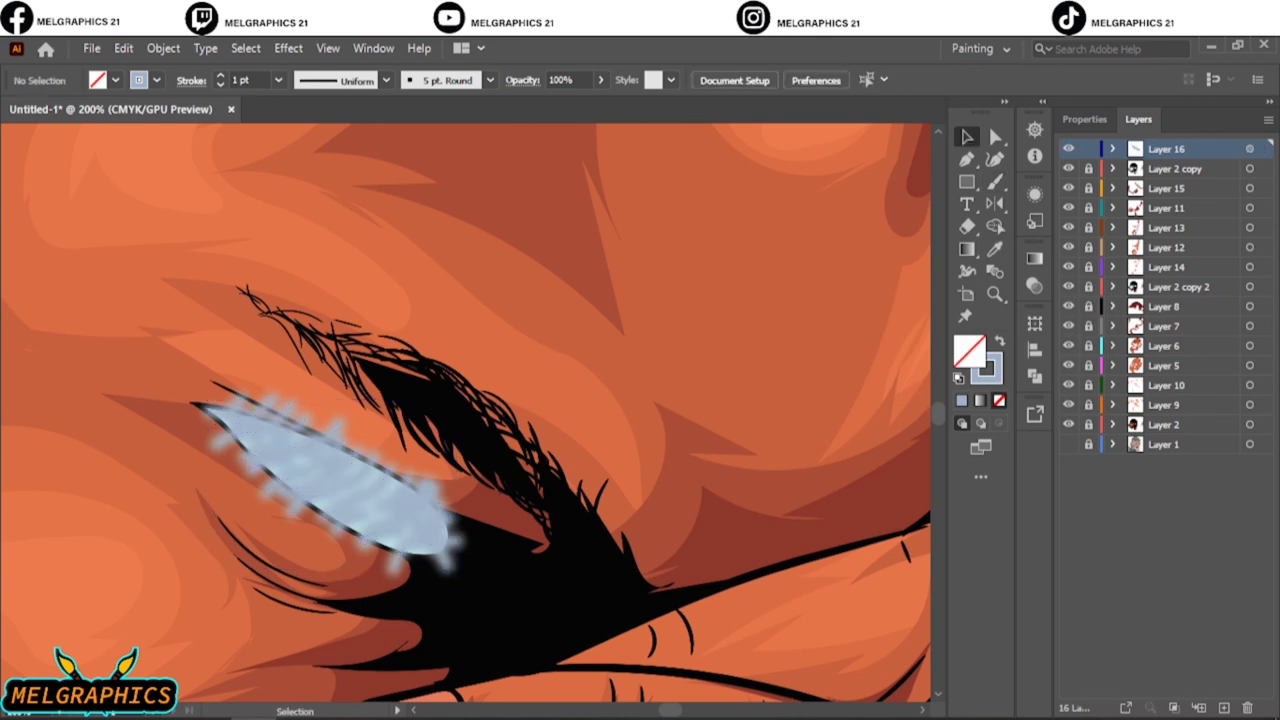
# On a new layer, paint a 2 pt white outline around the eye's top and bottom.
pyautogui.click(1223, 707)
pyautogui.hotkey('shift', 'x')
pyautogui.doubleClick(968, 350)
pyautogui.click(1091, 266)
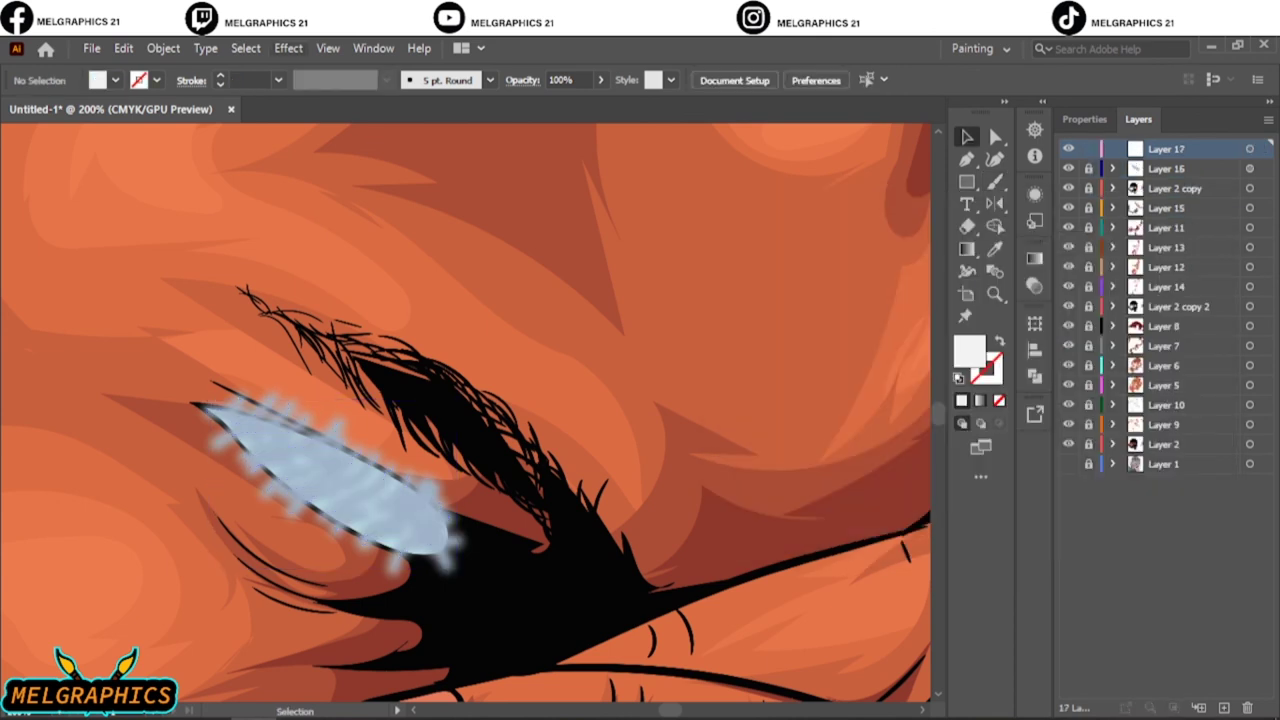
pyautogui.press('b')
pyautogui.hotkey('shift', 'x')
pyautogui.click(278, 80)
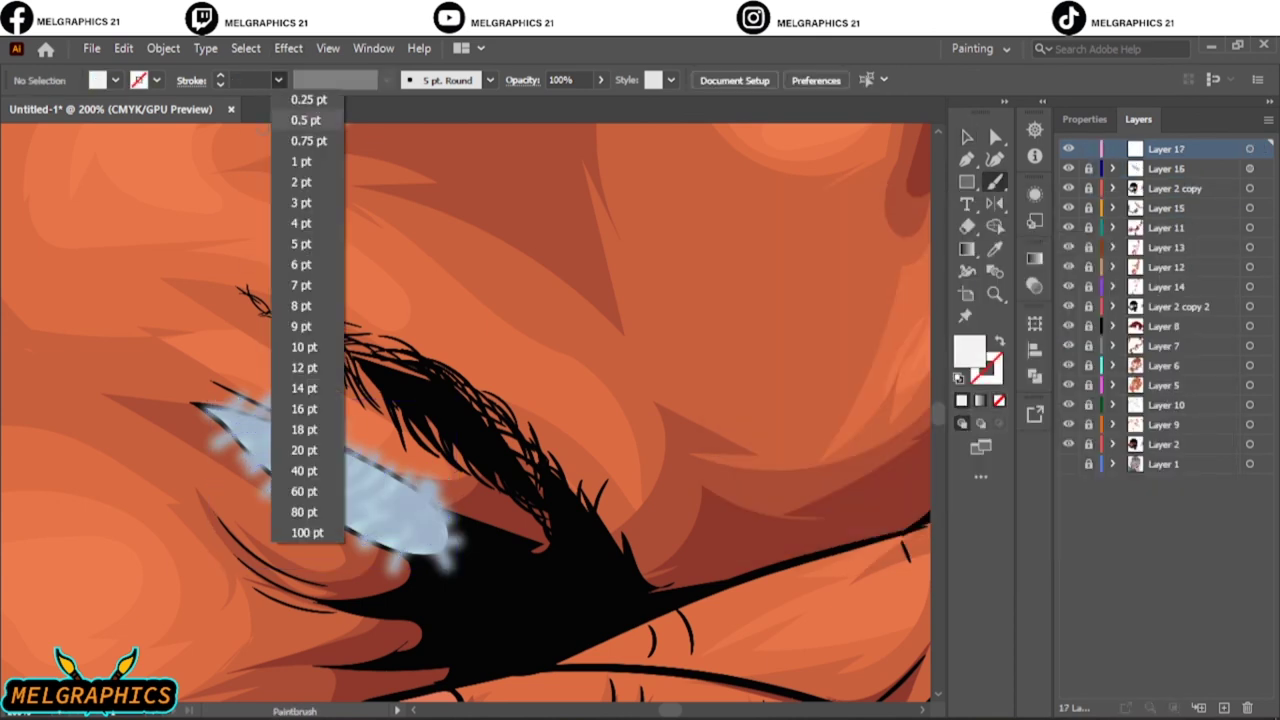
pyautogui.click(285, 162)
pyautogui.moveTo(449, 521); pyautogui.dragTo(440, 507)
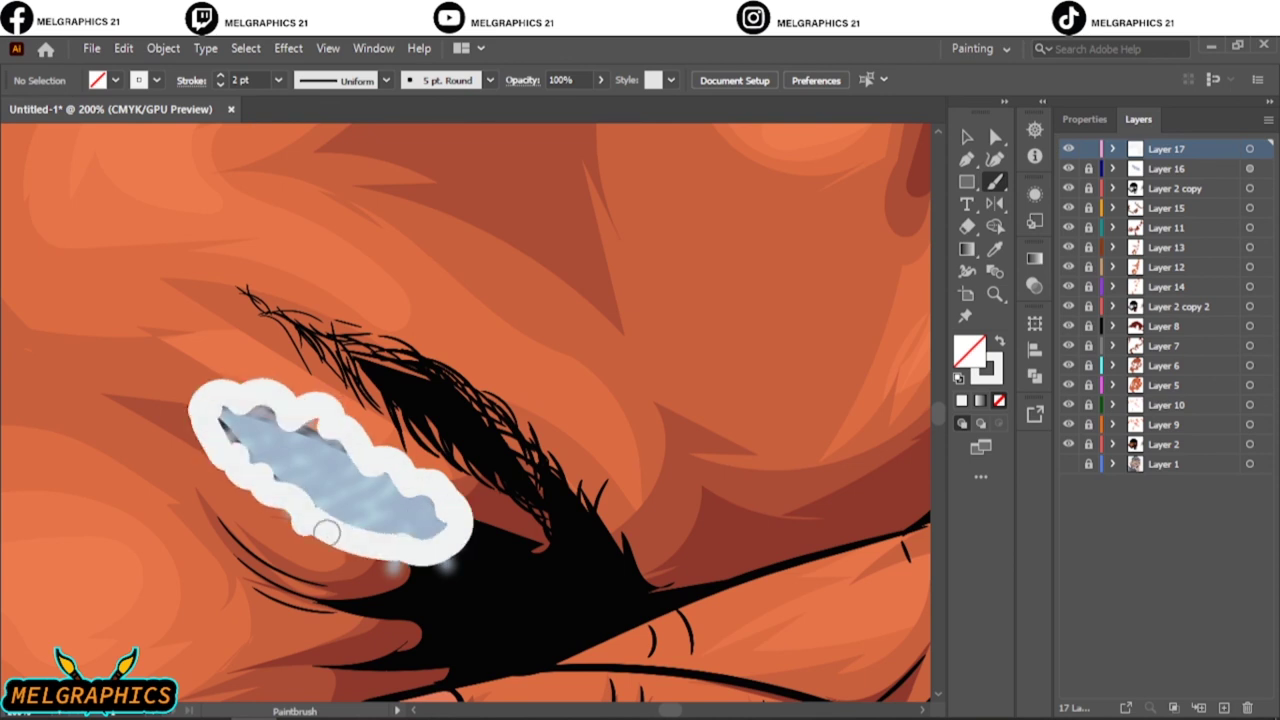
pyautogui.moveTo(327, 532)
pyautogui.mouseDown()
pyautogui.moveTo(406, 549)
pyautogui.moveTo(474, 507)
pyautogui.mouseUp()
# Apply a first Gaussian Blur to the white outline to soften it.
pyautogui.click(1249, 148)
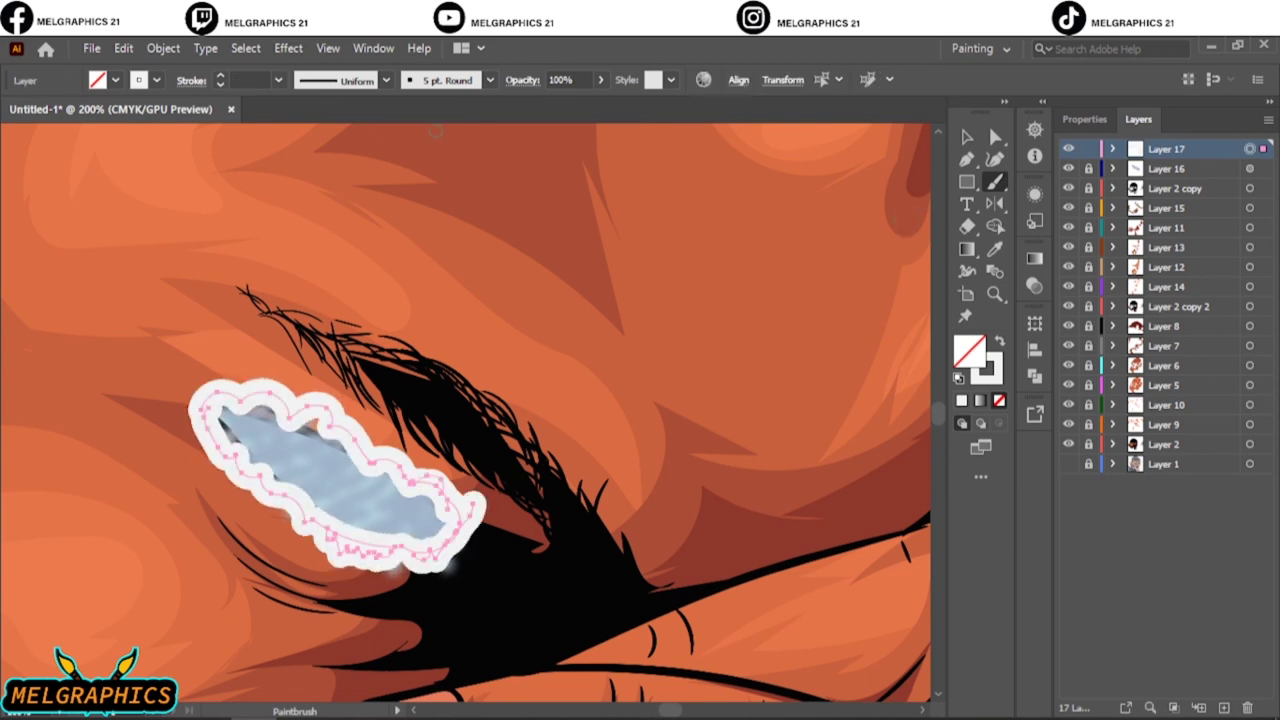
pyautogui.click(288, 48)
pyautogui.click(500, 363)
pyautogui.moveTo(944, 304); pyautogui.dragTo(947, 304)
pyautogui.click(960, 347)
pyautogui.click(967, 136)
pyautogui.hotkey('ctrl', '0')
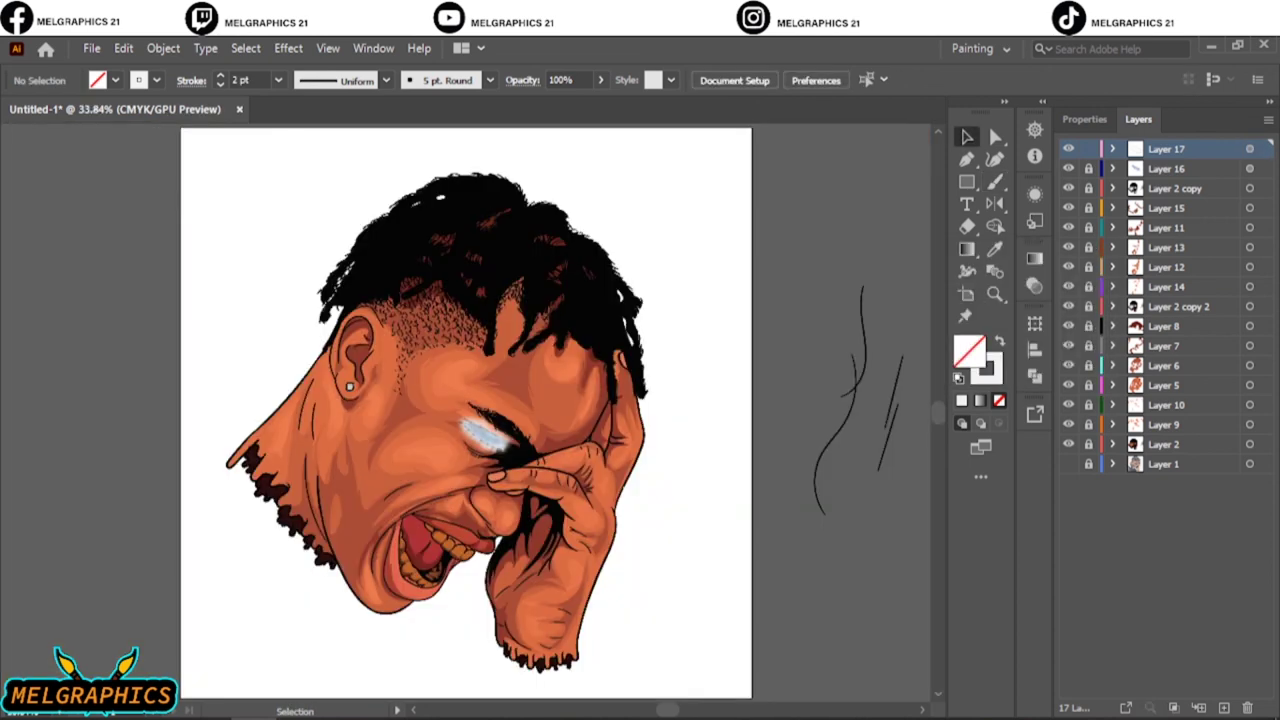
# Add a second, much wider Gaussian Blur to spread the white glow.
pyautogui.click(1249, 148)
pyautogui.click(288, 48)
pyautogui.click(534, 363)
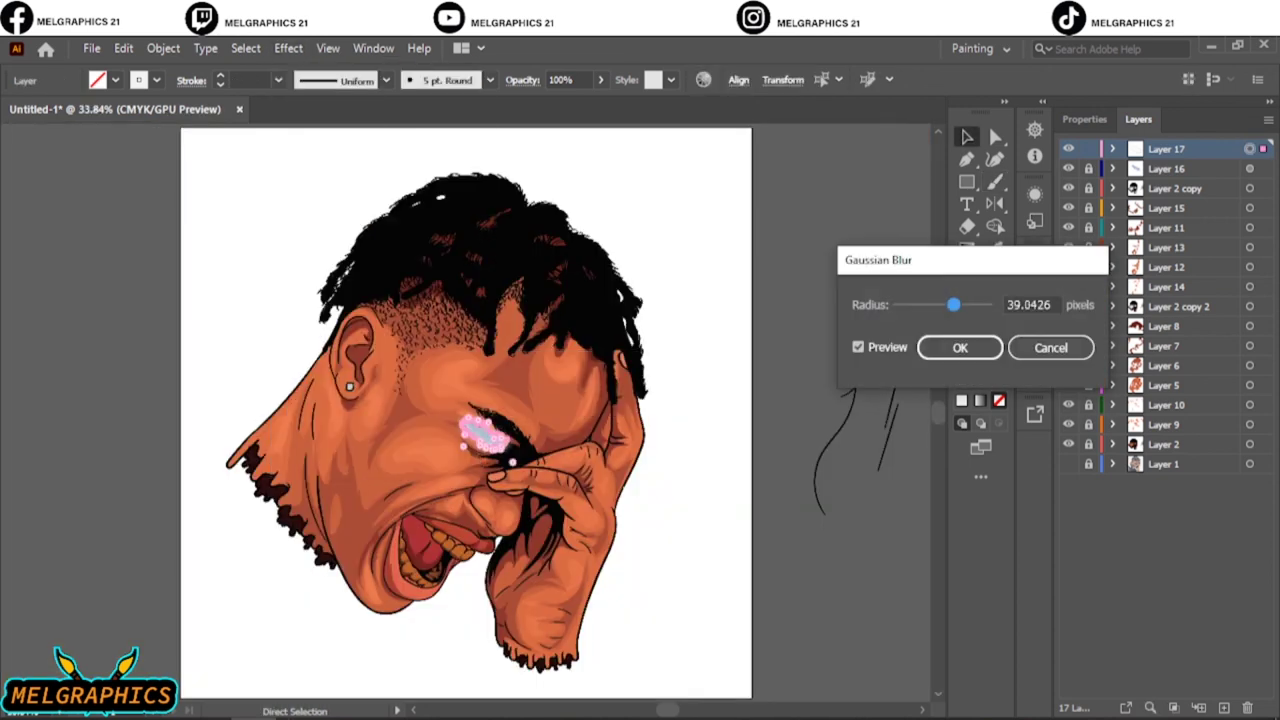
pyautogui.moveTo(949, 304); pyautogui.dragTo(958, 304)
pyautogui.press('Return')
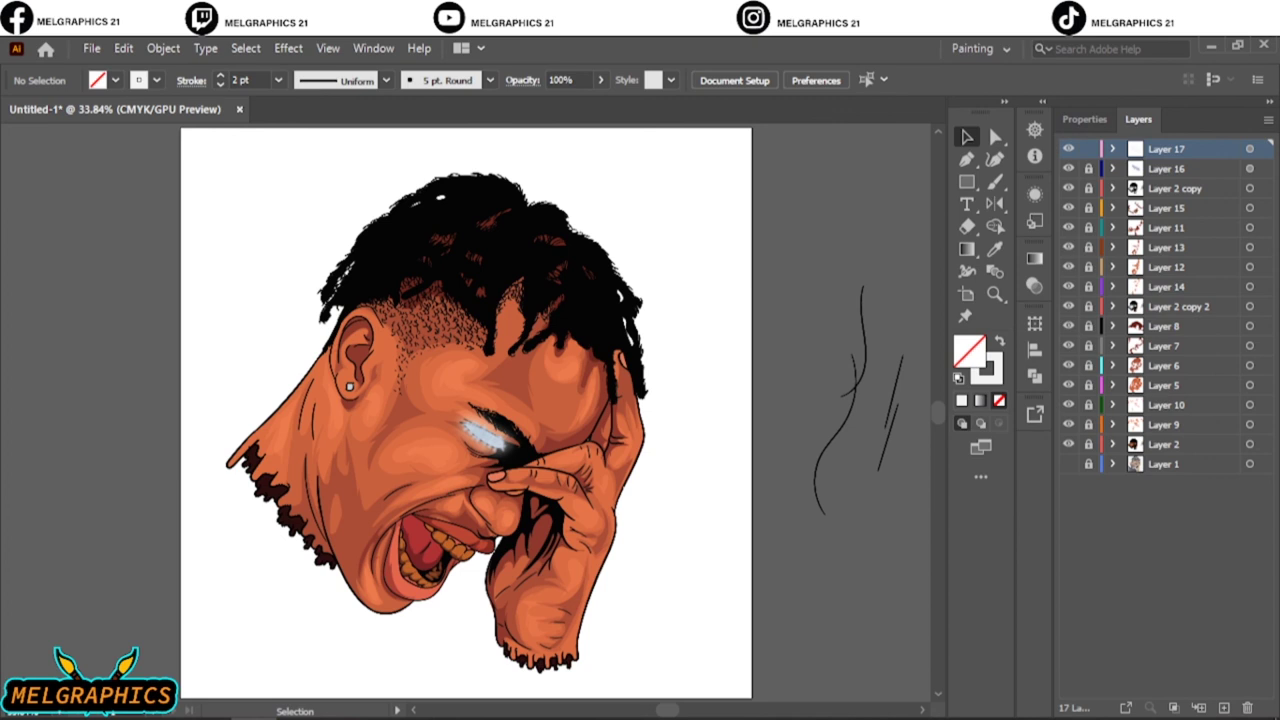
pyautogui.scroll(3, 590, 320)
pyautogui.scroll(-2, 600, 400)
# On a new layer, draw a long stroke-less ellipse above the artboard with a gradient fill.
pyautogui.hotkey('ctrl', 'l')
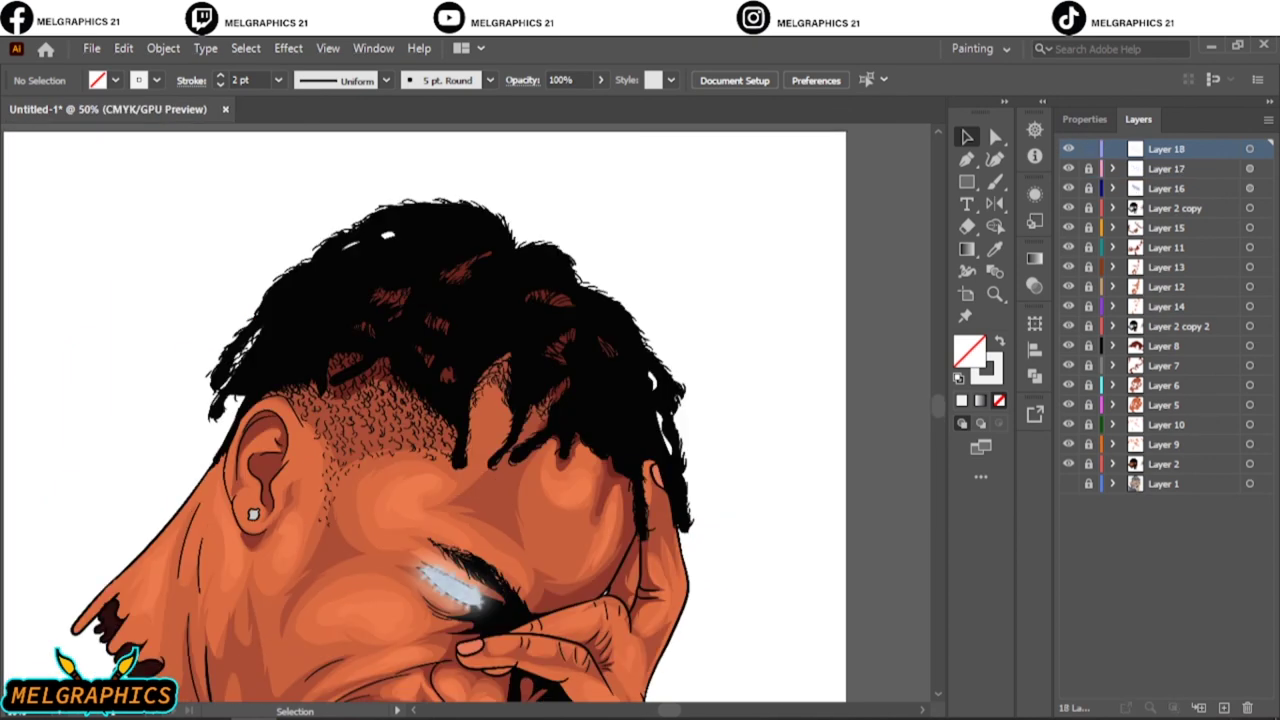
pyautogui.scroll(3, 425, 420)
pyautogui.hotkey('shift', 'x')
pyautogui.press('l')
pyautogui.moveTo(224, 176); pyautogui.dragTo(878, 248)
pyautogui.click(115, 80)
pyautogui.click(40, 150)
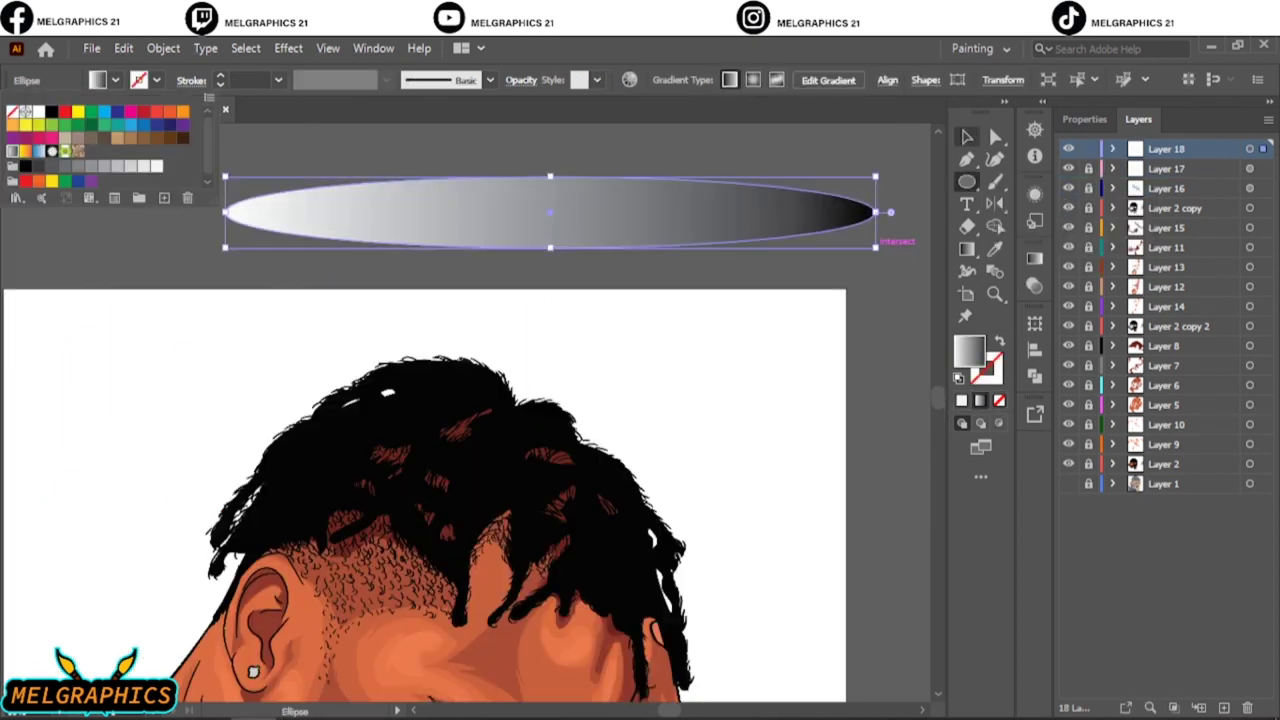
# Add a grey middle stop to the black gradient and narrow the midpoints for a bright streak.
pyautogui.doubleClick(966, 249)
pyautogui.click(897, 403)
pyautogui.click(818, 438)
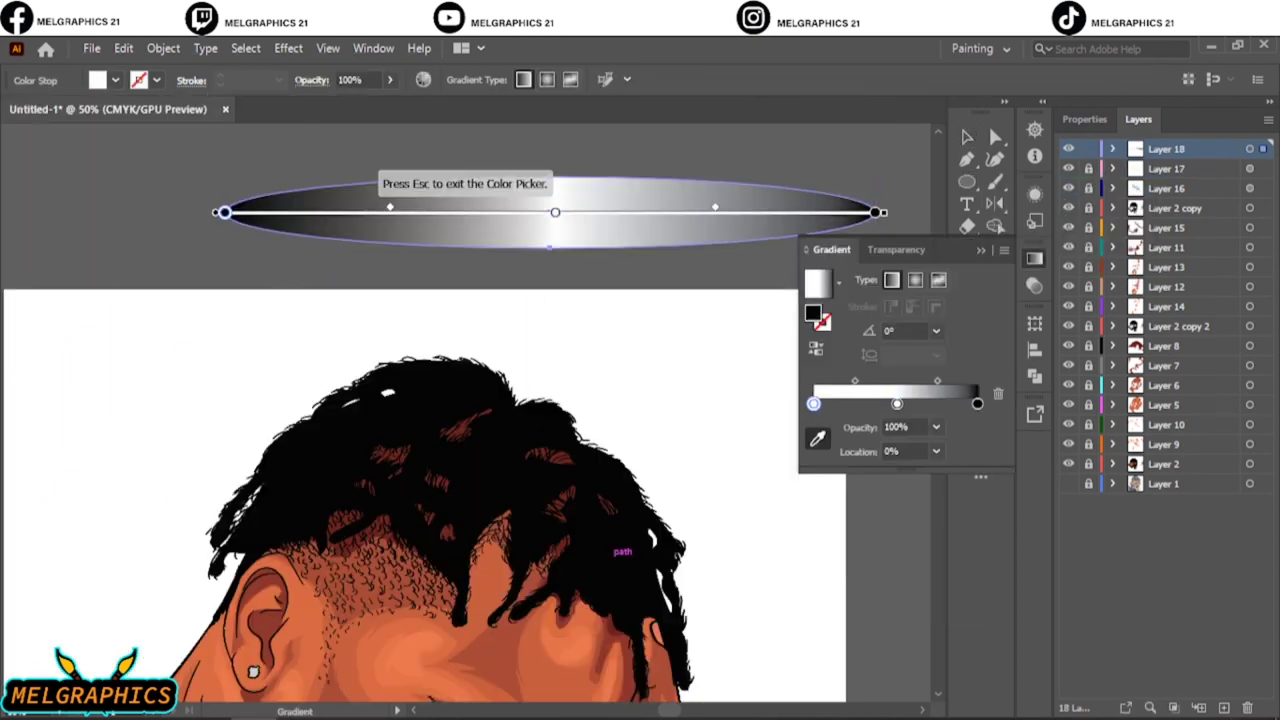
pyautogui.doubleClick(897, 403)
pyautogui.doubleClick(897, 403)
pyautogui.click(828, 503)
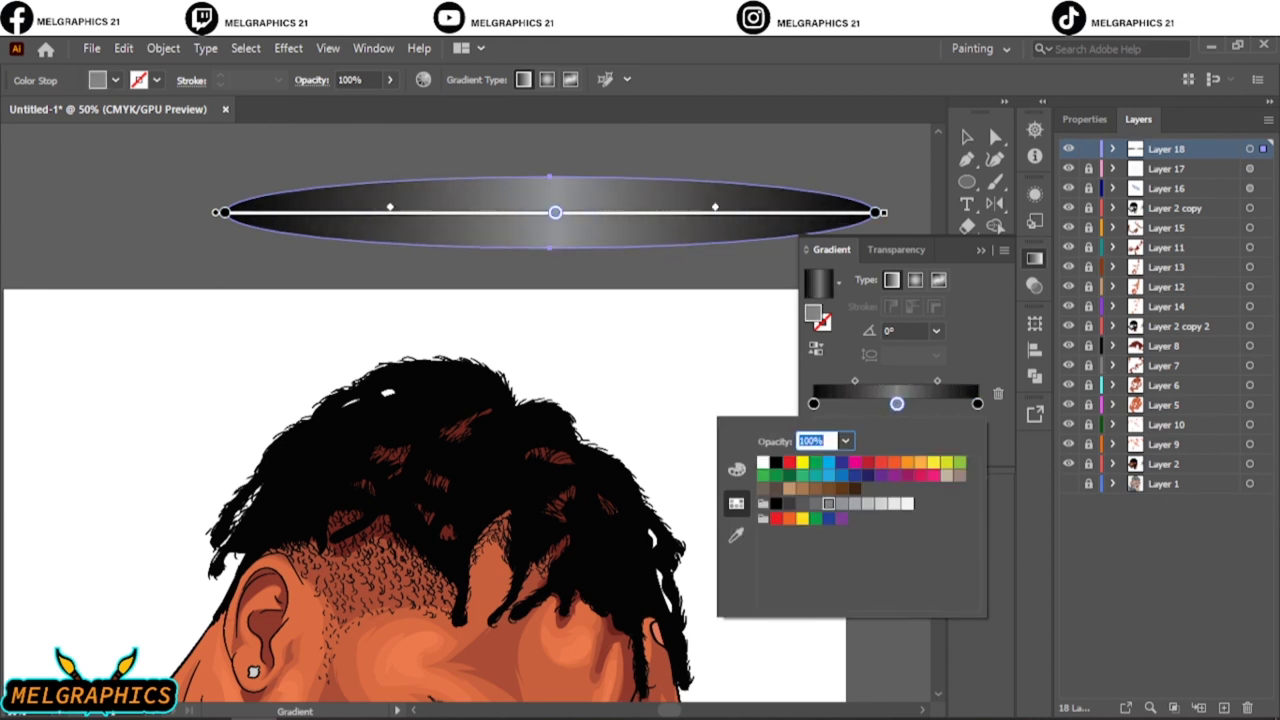
pyautogui.moveTo(937, 381)
pyautogui.mouseDown()
pyautogui.moveTo(847, 381)
pyautogui.moveTo(903, 381)
pyautogui.moveTo(888, 381)
pyautogui.mouseUp()
# Select the 3 pt Oval brush with a black stroke and paint two test strokes beside the artboard.
pyautogui.hotkey('ctrl', 'shift', 'a')
pyautogui.click(994, 181)
pyautogui.click(489, 80)
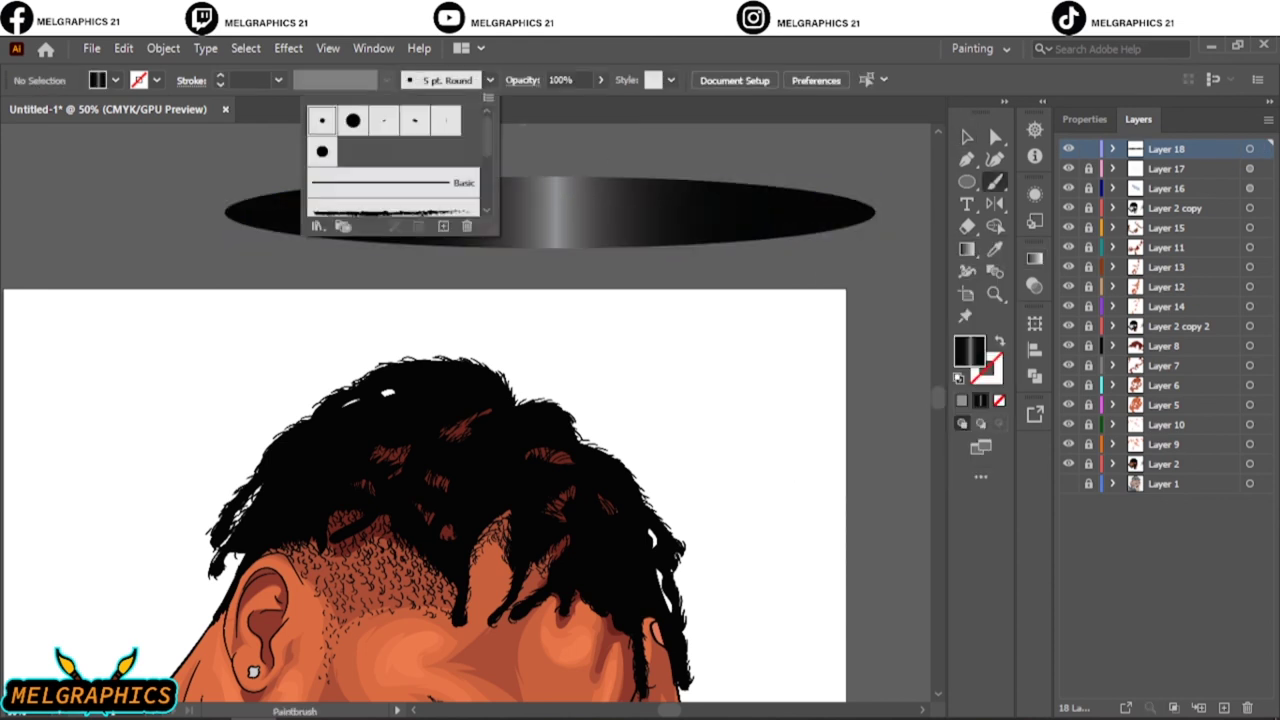
pyautogui.click(384, 120)
pyautogui.press('d')
pyautogui.moveTo(882, 162); pyautogui.dragTo(926, 218)
pyautogui.moveTo(879, 275); pyautogui.dragTo(889, 308)
# Paint a 0.25 pt shine line along a hair strand, then short 0.75 pt shine strokes.
pyautogui.press('/')
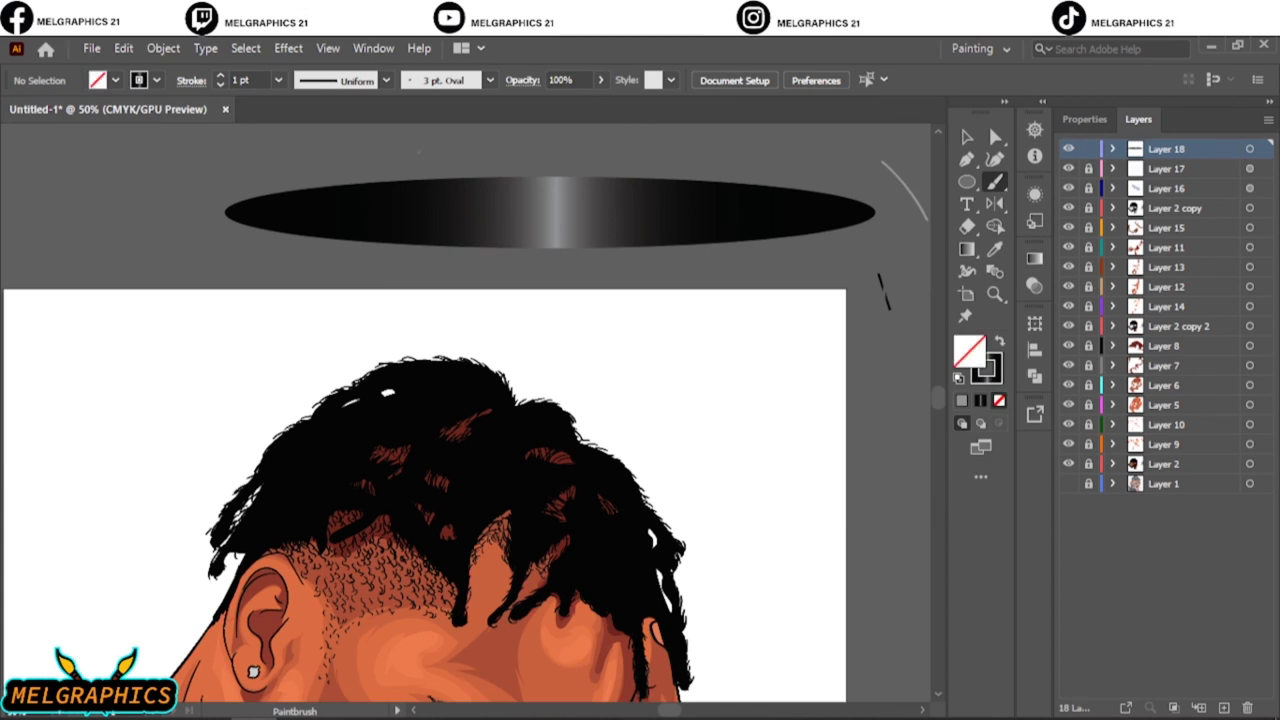
pyautogui.hotkey('ctrl', '+')
pyautogui.hotkey('ctrl', '+')
pyautogui.hotkey('ctrl', '+')
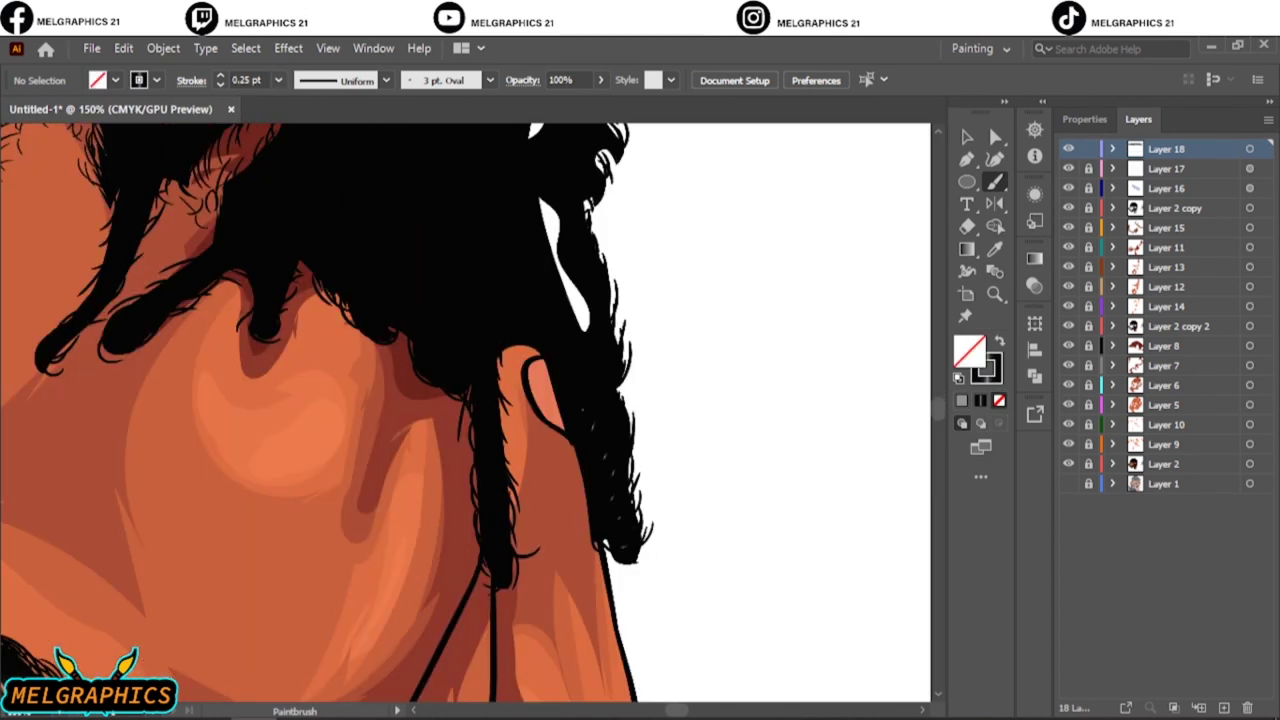
pyautogui.moveTo(505, 470); pyautogui.dragTo(480, 358)
pyautogui.press(']')
pyautogui.moveTo(622, 508); pyautogui.dragTo(616, 518)
pyautogui.moveTo(616, 474); pyautogui.dragTo(610, 486)
pyautogui.moveTo(610, 444); pyautogui.dragTo(604, 460)
pyautogui.moveTo(608, 504); pyautogui.dragTo(596, 530)
pyautogui.moveTo(599, 478); pyautogui.dragTo(595, 492)
# Add three more shine strokes across other hair strands, checking the whole artwork.
pyautogui.hotkey('ctrl', '-')
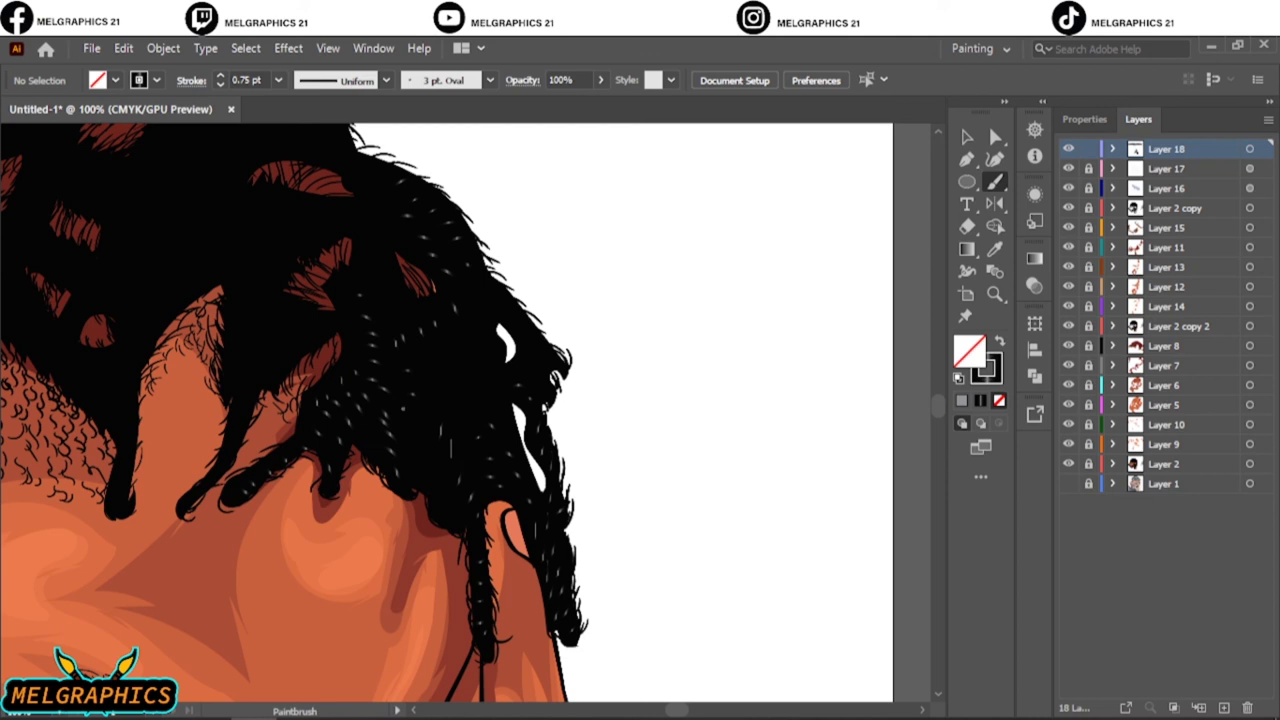
pyautogui.hotkey('ctrl', '0')
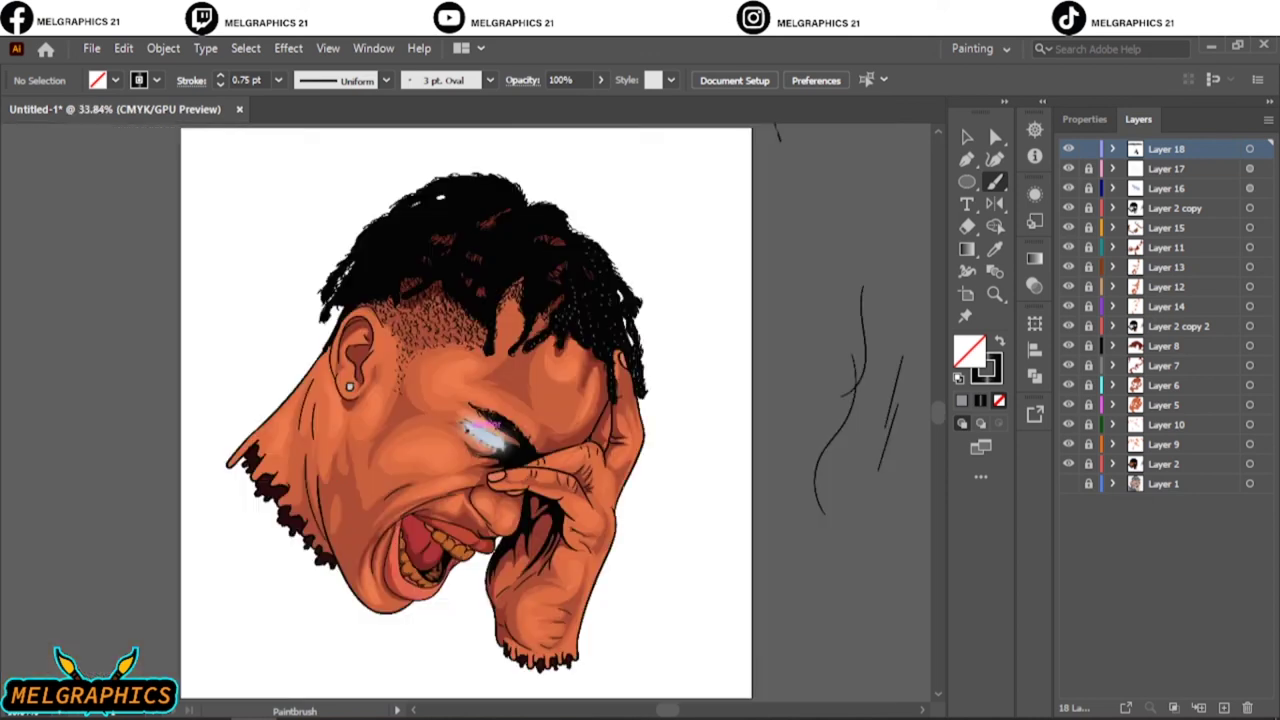
pyautogui.scroll(5, 400, 220)
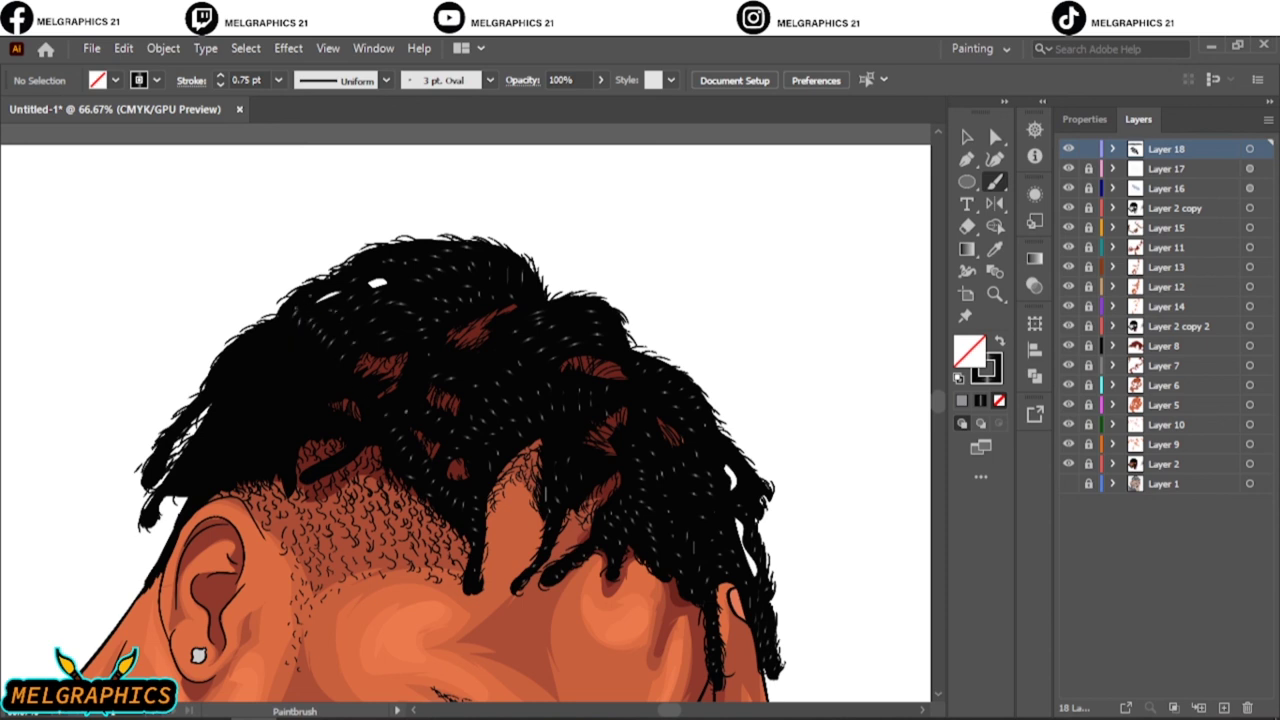
pyautogui.scroll(-2, 465, 413)
pyautogui.scroll(2, 465, 413)
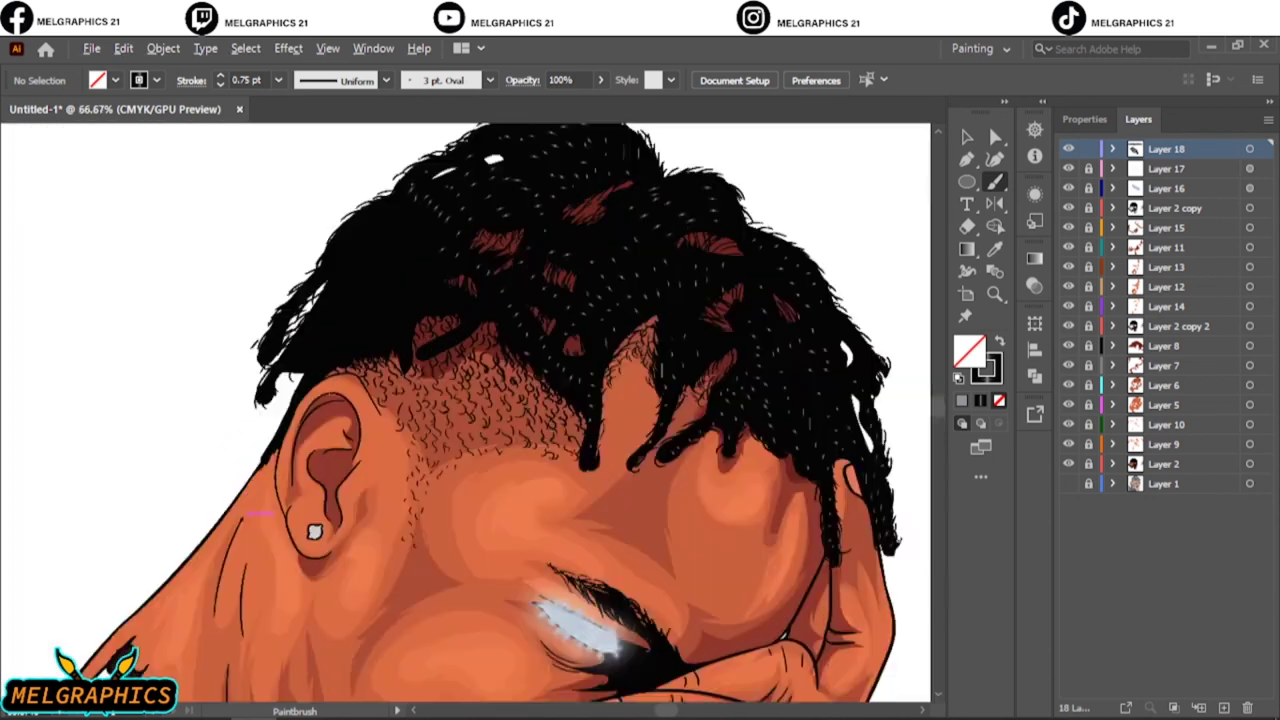
pyautogui.scroll(2, 380, 280)
pyautogui.moveTo(418, 404); pyautogui.dragTo(464, 401)
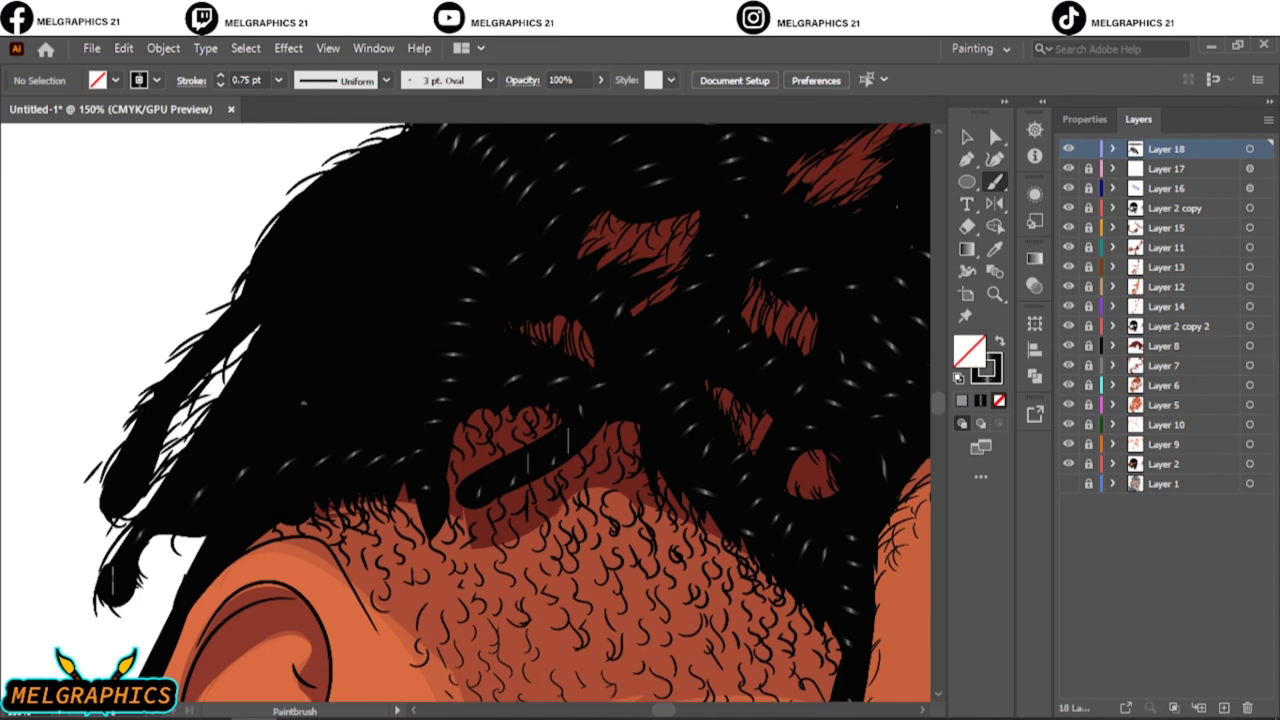
pyautogui.moveTo(318, 333); pyautogui.dragTo(373, 322)
pyautogui.moveTo(362, 267); pyautogui.dragTo(411, 256)
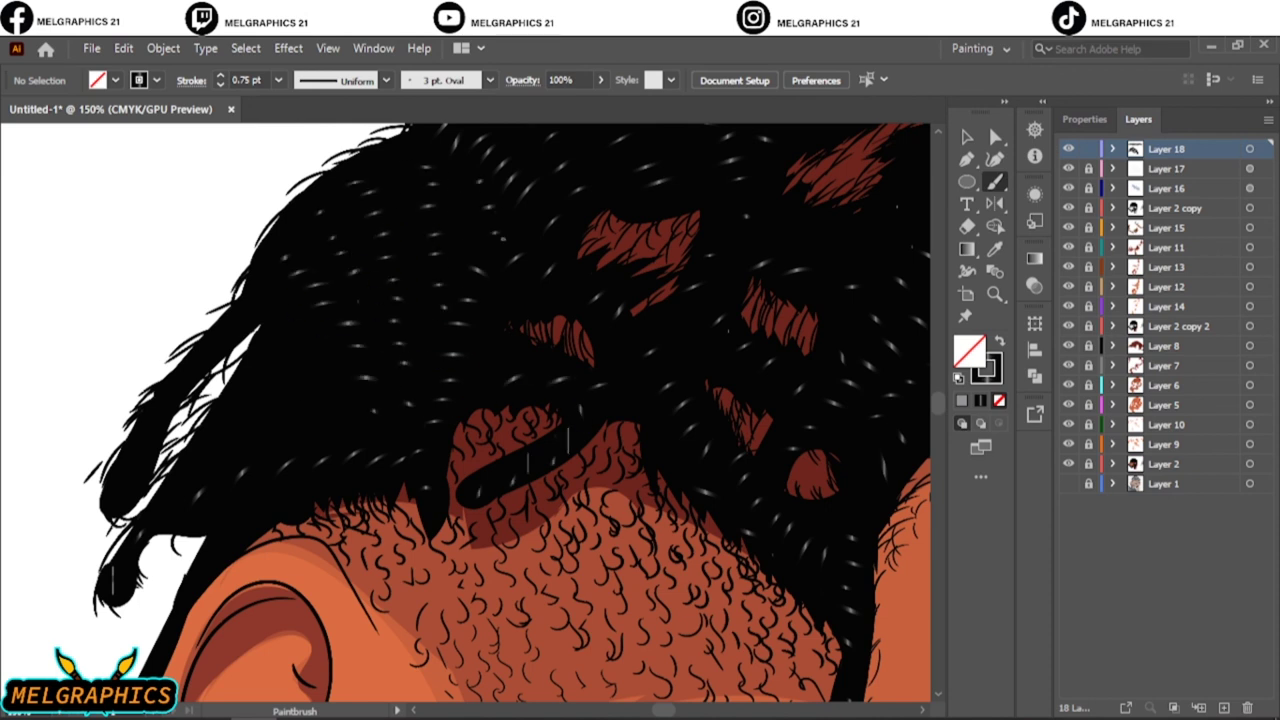
pyautogui.hotkey('ctrl', '0')
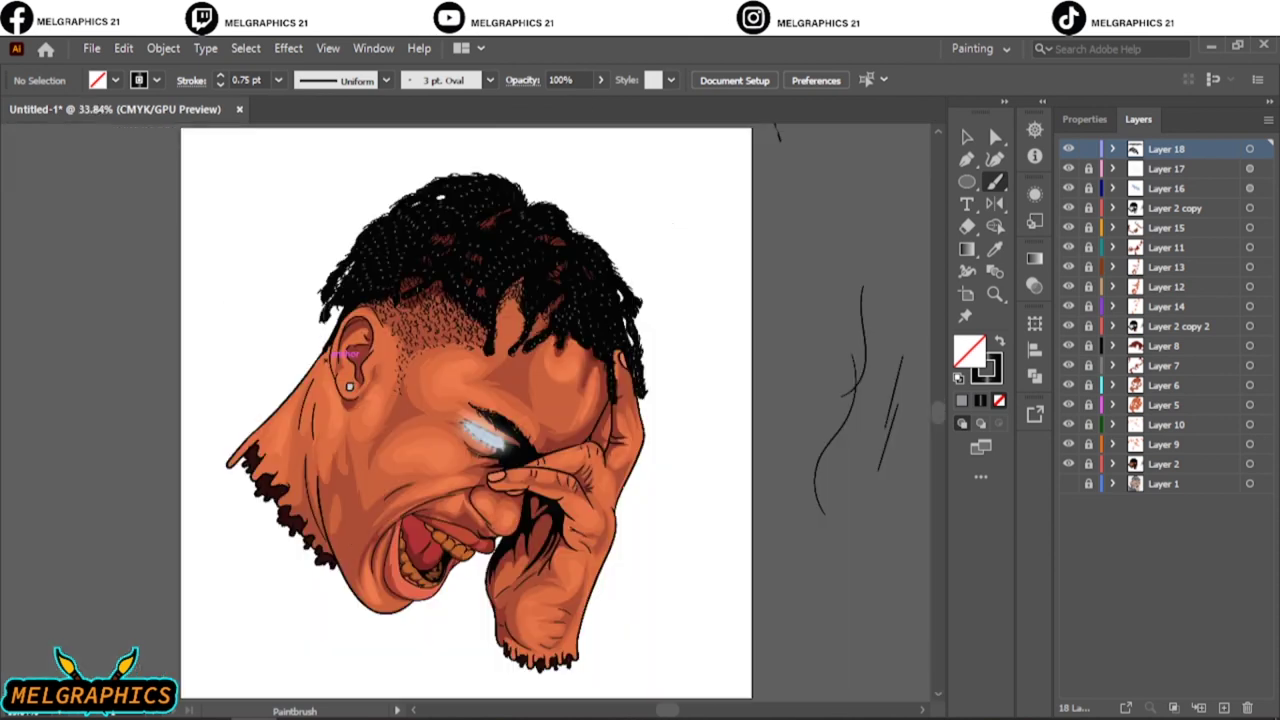